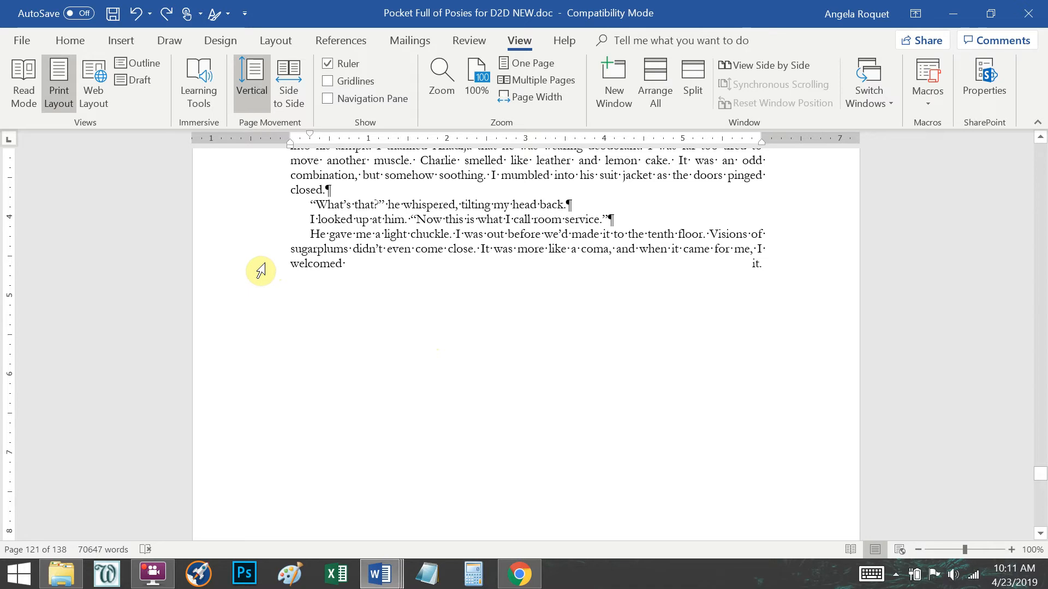
# Step: Put the page break that follows "welcomed it." on its own line below the paragraph
pyautogui.click(84, 46)
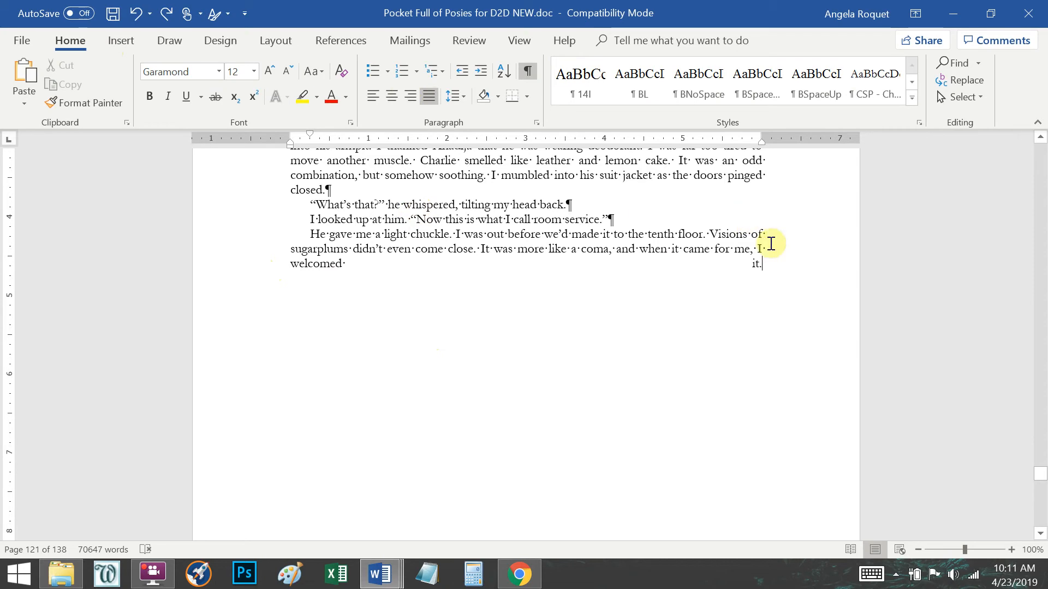
pyautogui.hotkey('ctrl', 'Return')
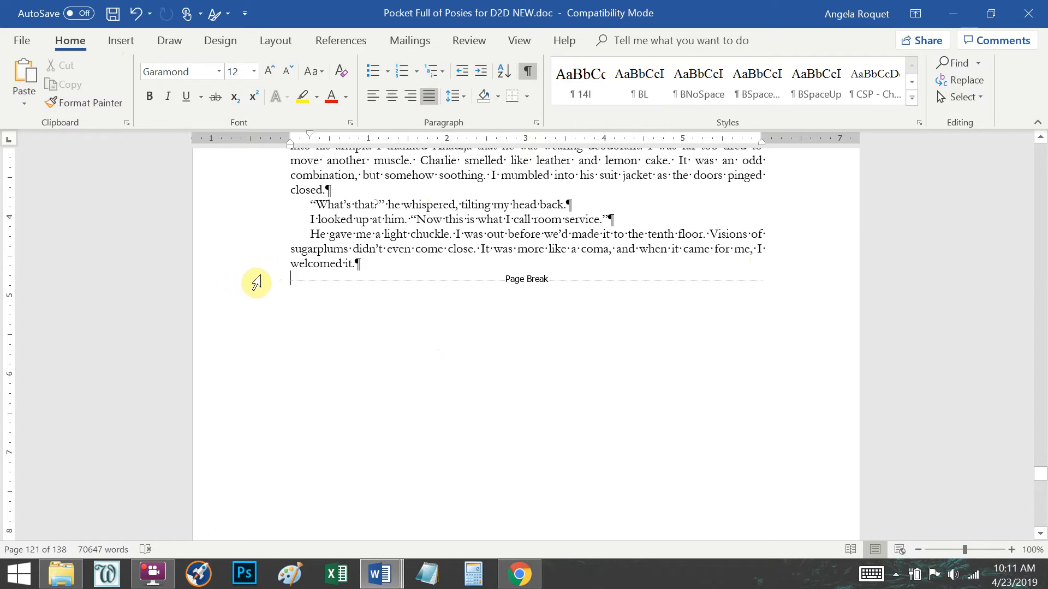
# Step: Replace the page break before Chapter 33 with a Next Page section break and remove the blank paragraph above the chapter heading
pyautogui.press('Delete')
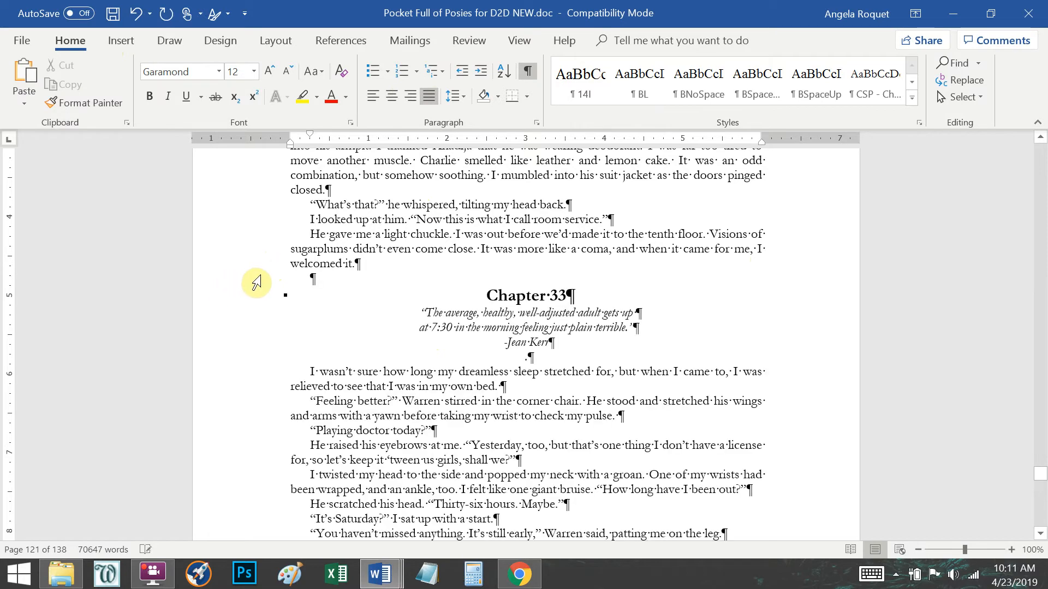
pyautogui.click(277, 41)
pyautogui.click(195, 66)
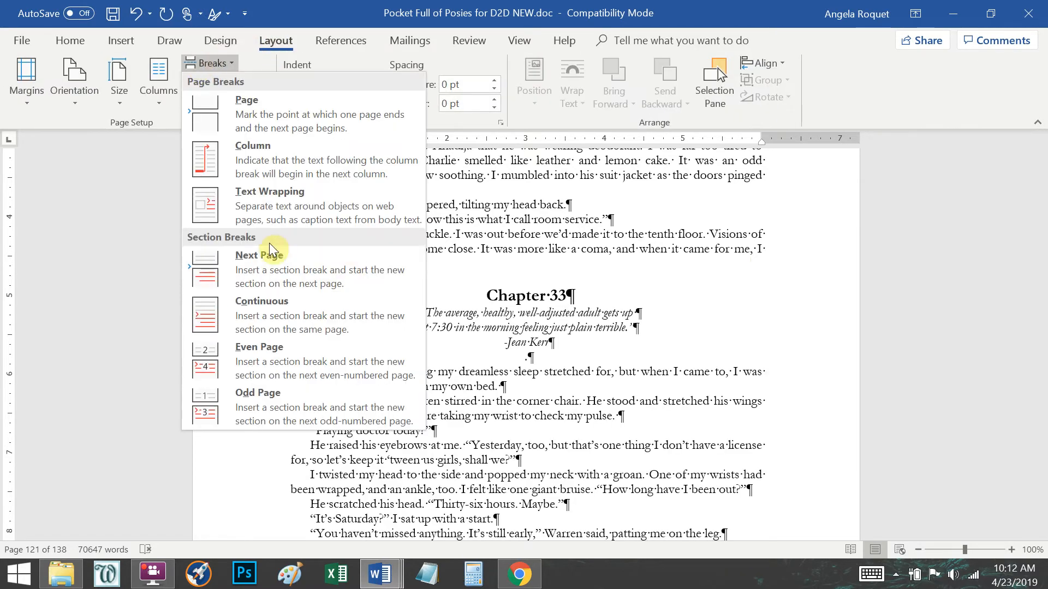
pyautogui.click(273, 198)
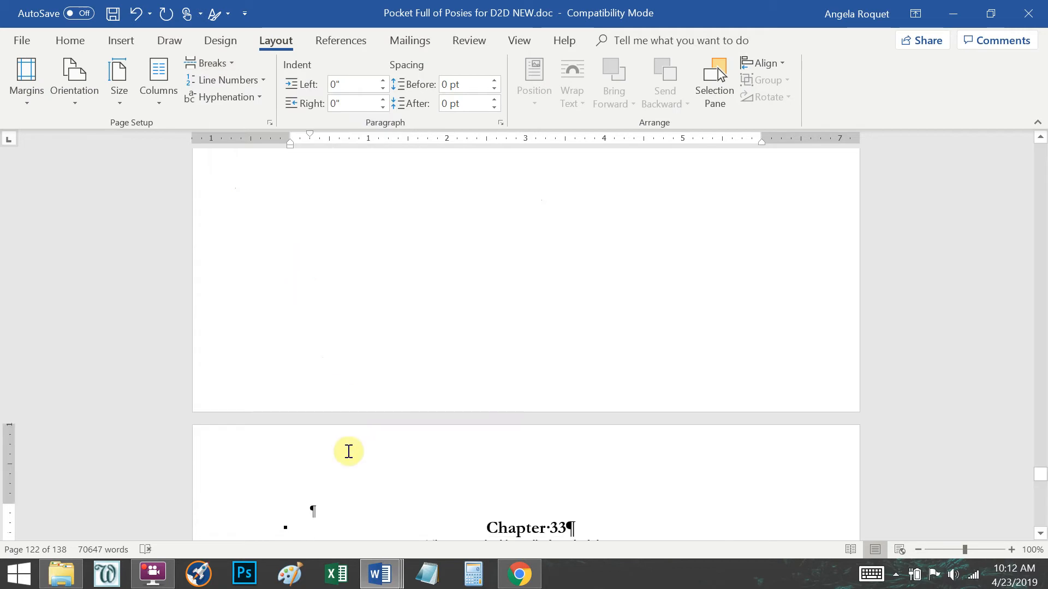
pyautogui.scroll(-2, 397, 440)
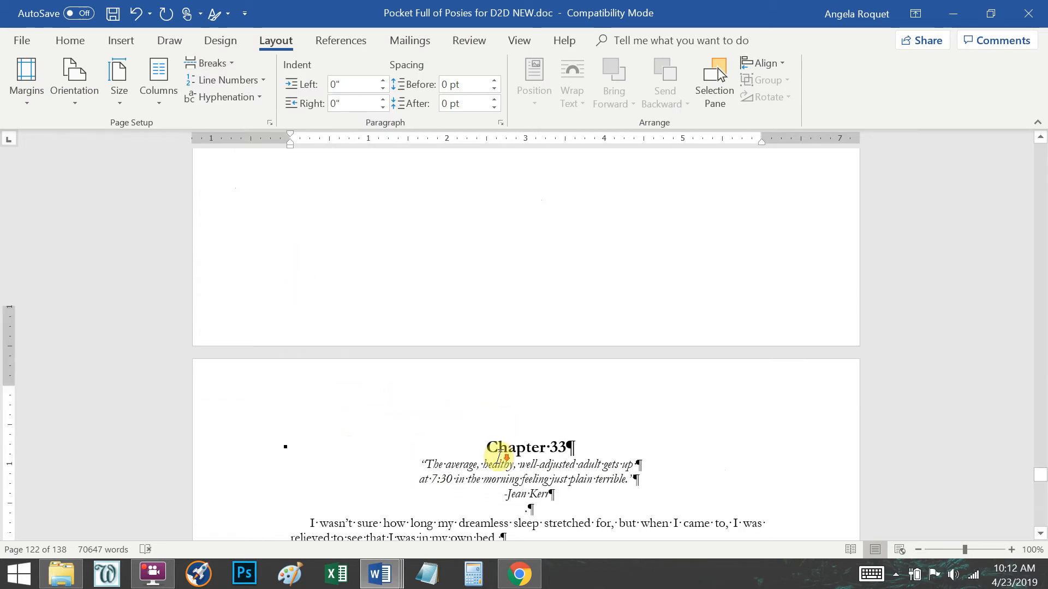
pyautogui.scroll(-1, 499, 455)
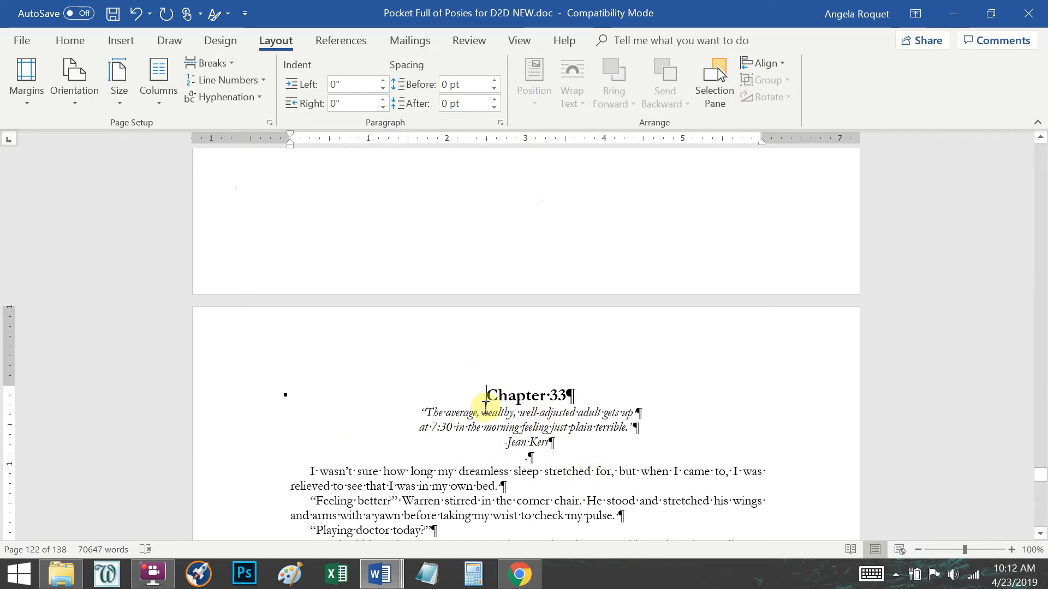
pyautogui.scroll(6, 475, 404)
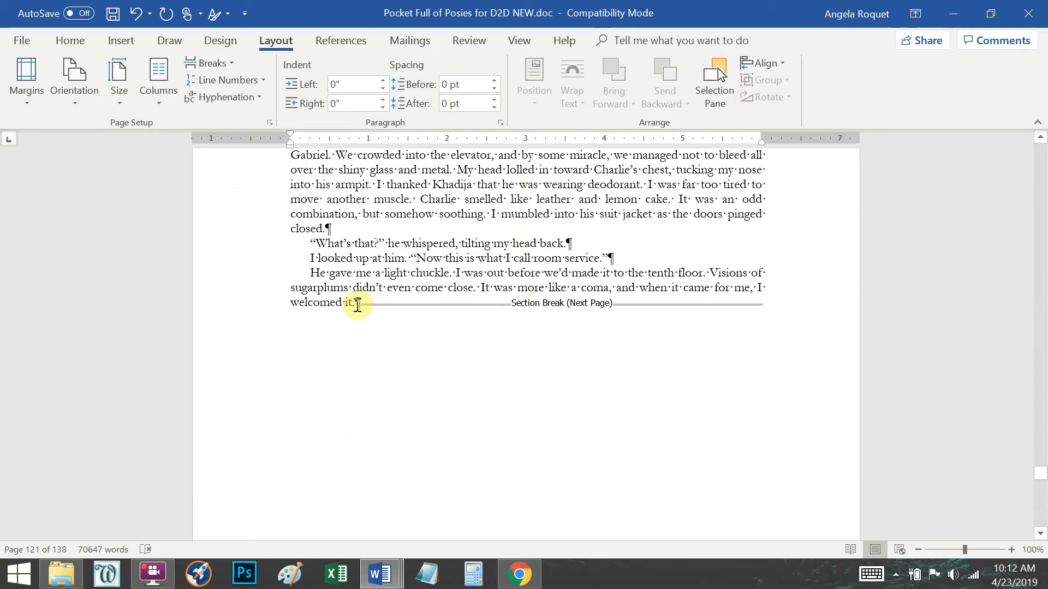
# Step: Undo the section break replacement until the page break is back on its own line after "welcomed it."
pyautogui.click(136, 14)
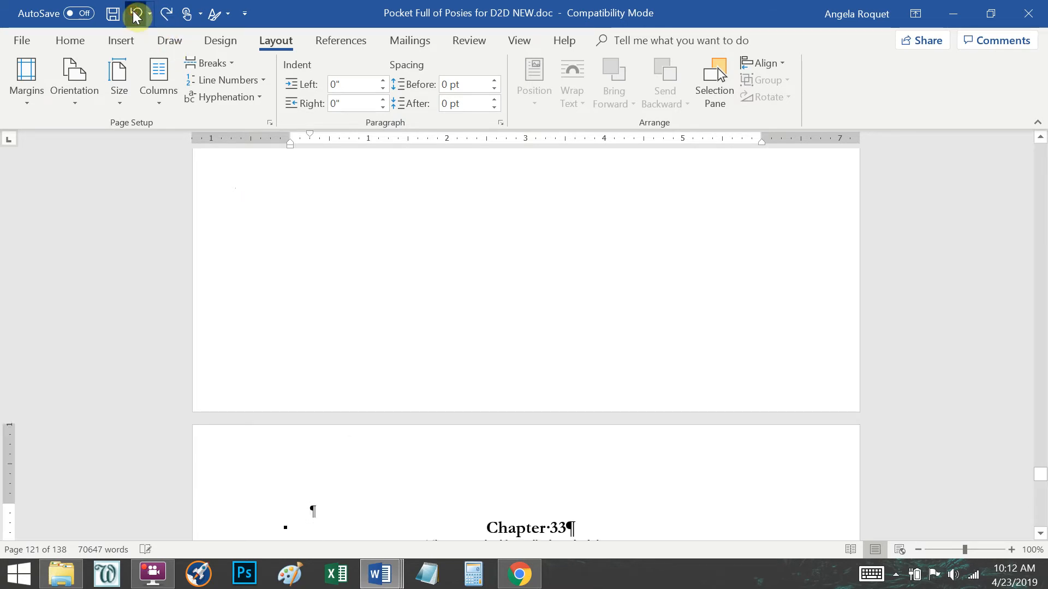
pyautogui.click(135, 13)
pyautogui.click(136, 14)
pyautogui.click(136, 14)
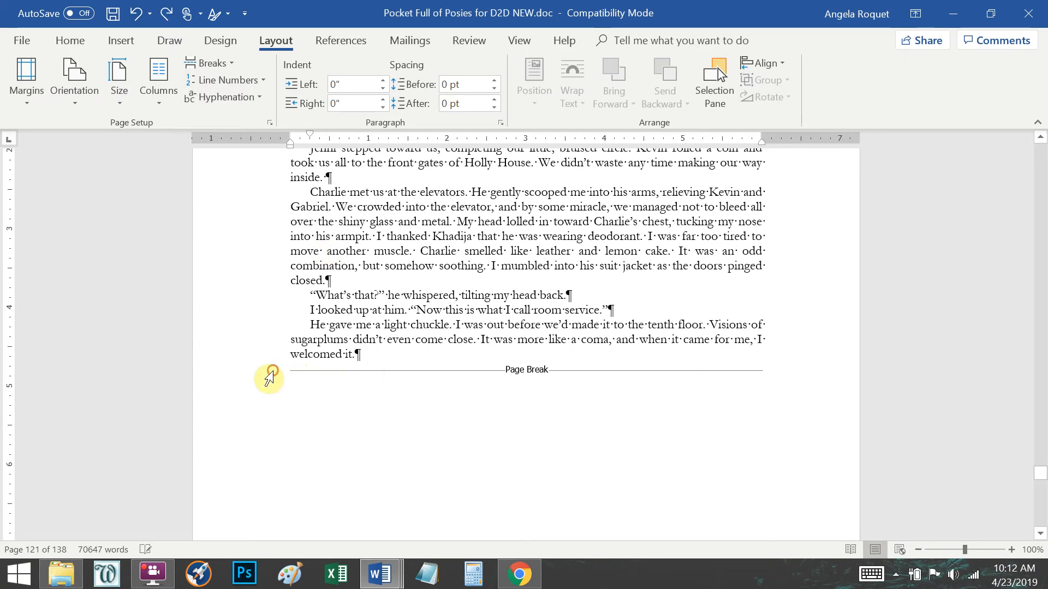
# Step: Insert a Next Page section break at the page break before Chapter 33 and delete the leftover page break on the following page
pyautogui.click(269, 374)
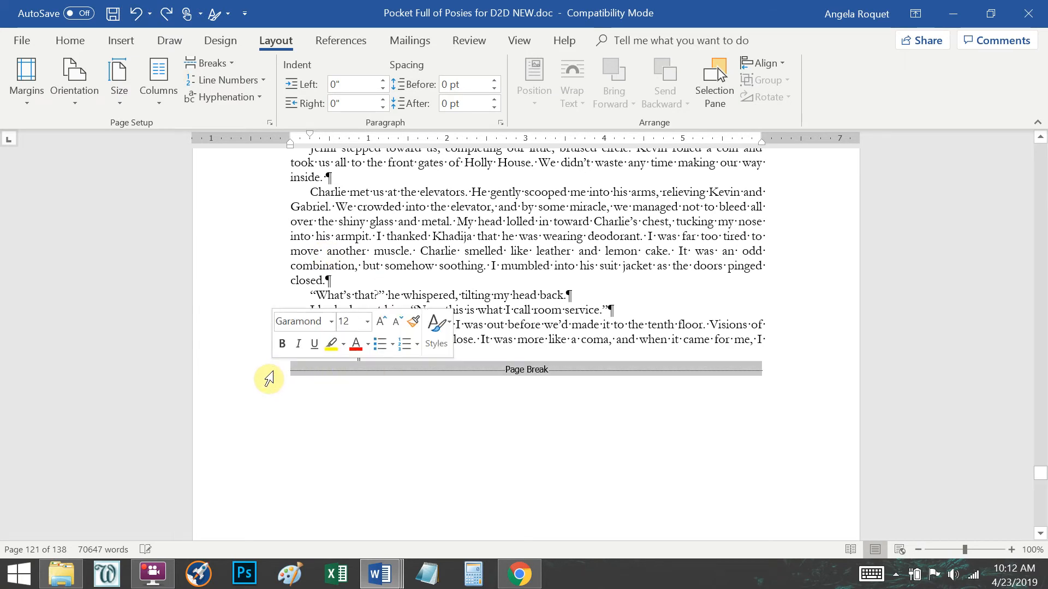
pyautogui.click(222, 64)
pyautogui.click(280, 271)
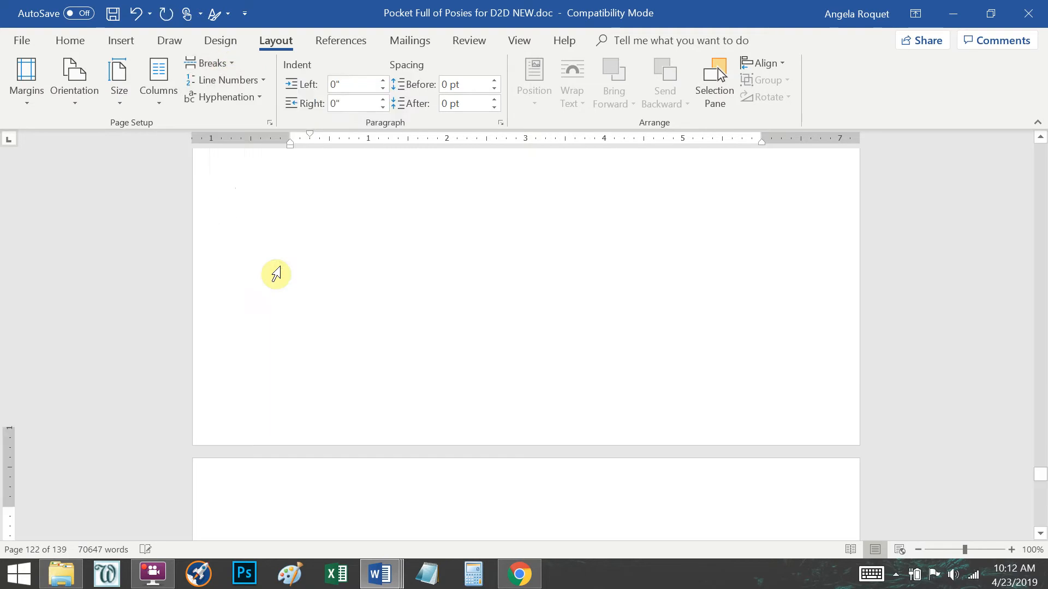
pyautogui.click(235, 369)
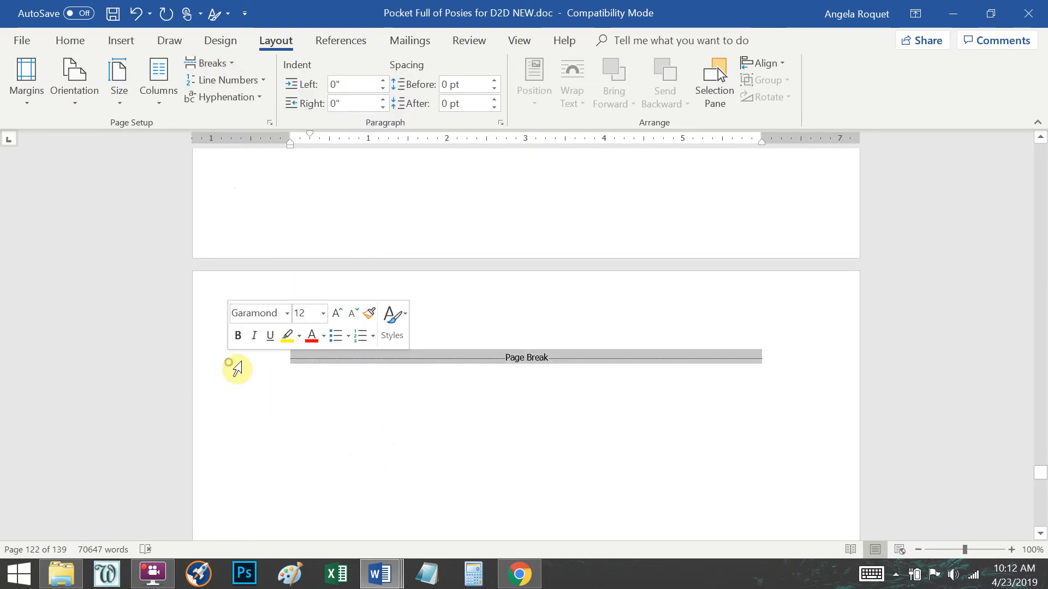
pyautogui.press('Delete')
pyautogui.scroll(5, 522, 374)
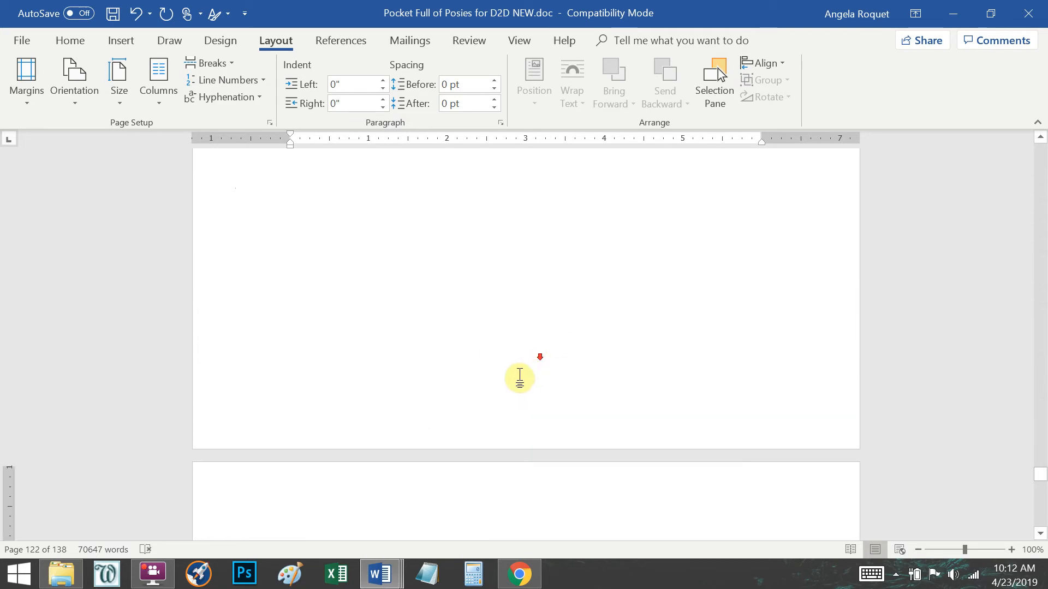
pyautogui.scroll(3, 503, 375)
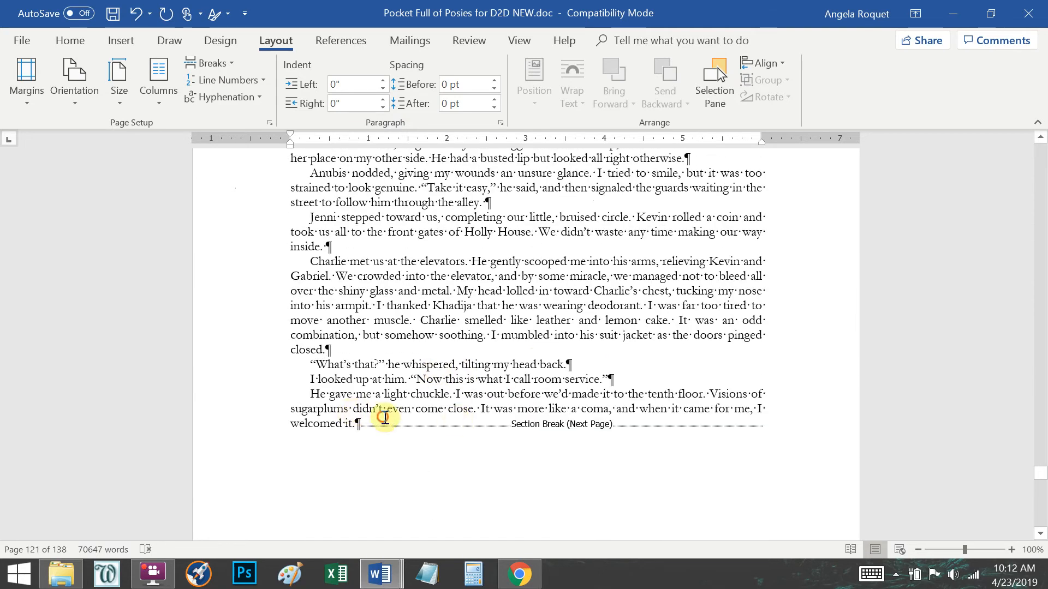
# Step: Add an empty paragraph between "welcomed it." and the section break, and select the section break line
pyautogui.click(356, 428)
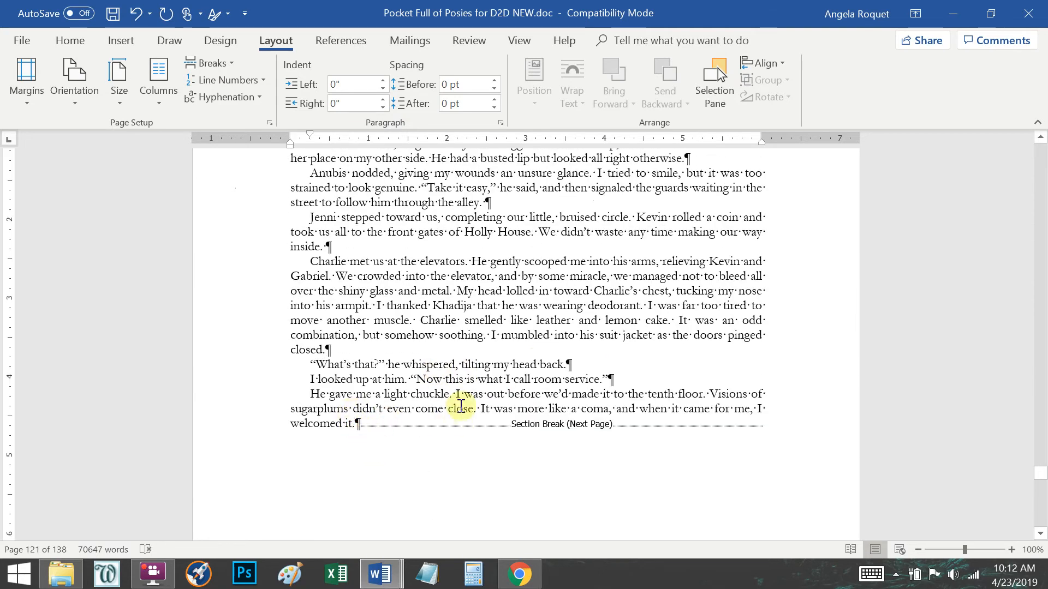
pyautogui.press('Return')
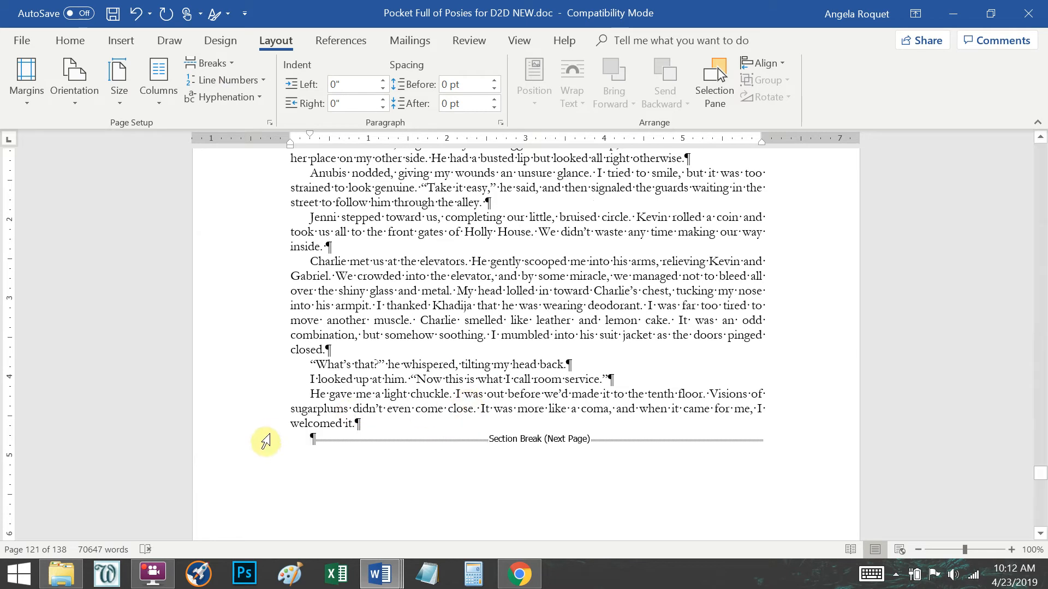
pyautogui.click(238, 445)
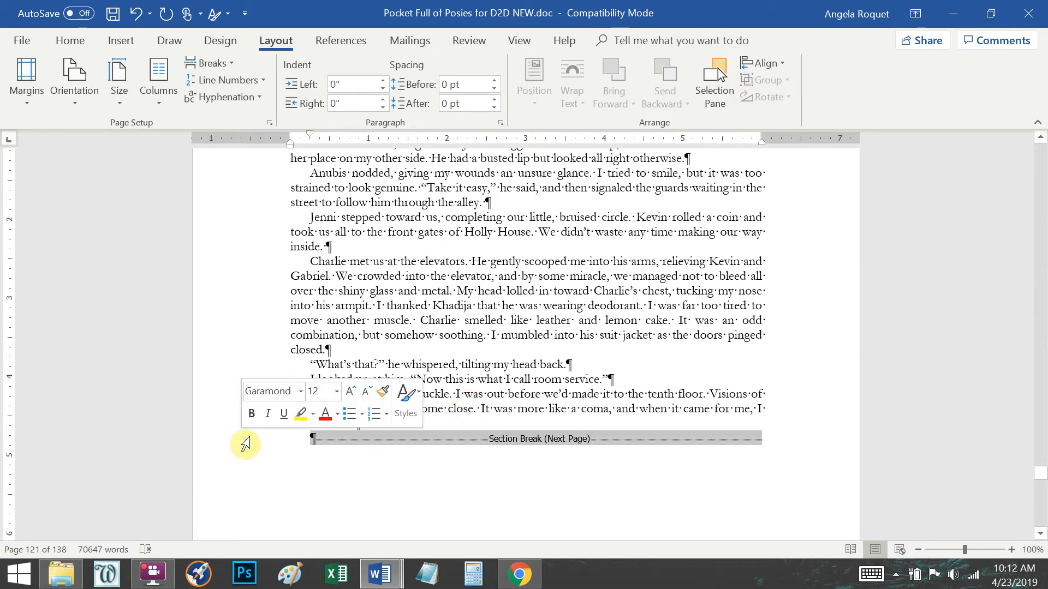
pyautogui.rightClick(352, 440)
pyautogui.click(388, 219)
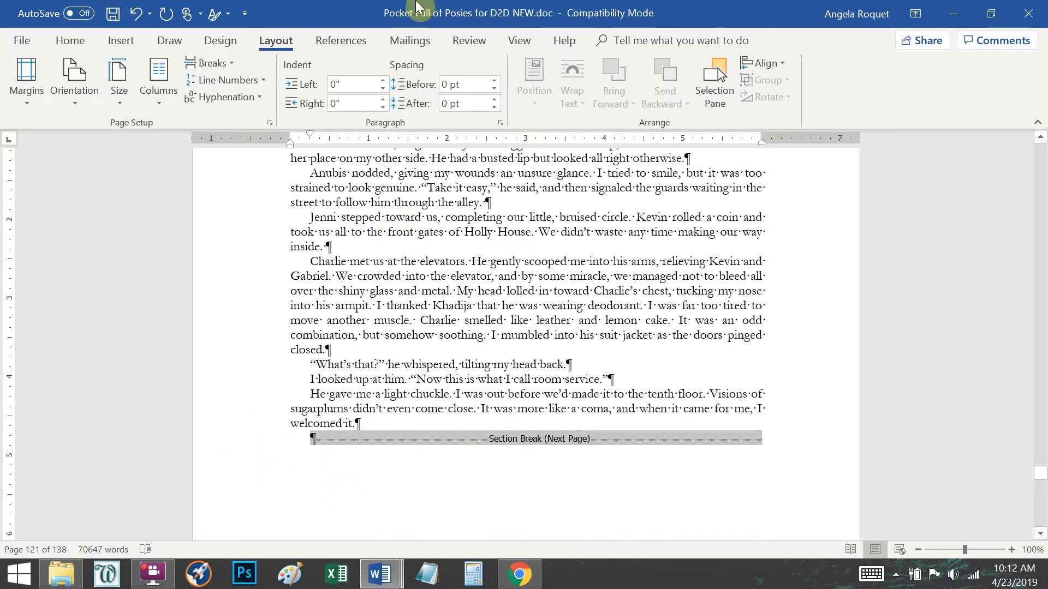
# Step: Hide the document's formatting marks and show them again
pyautogui.click(70, 40)
pyautogui.click(525, 74)
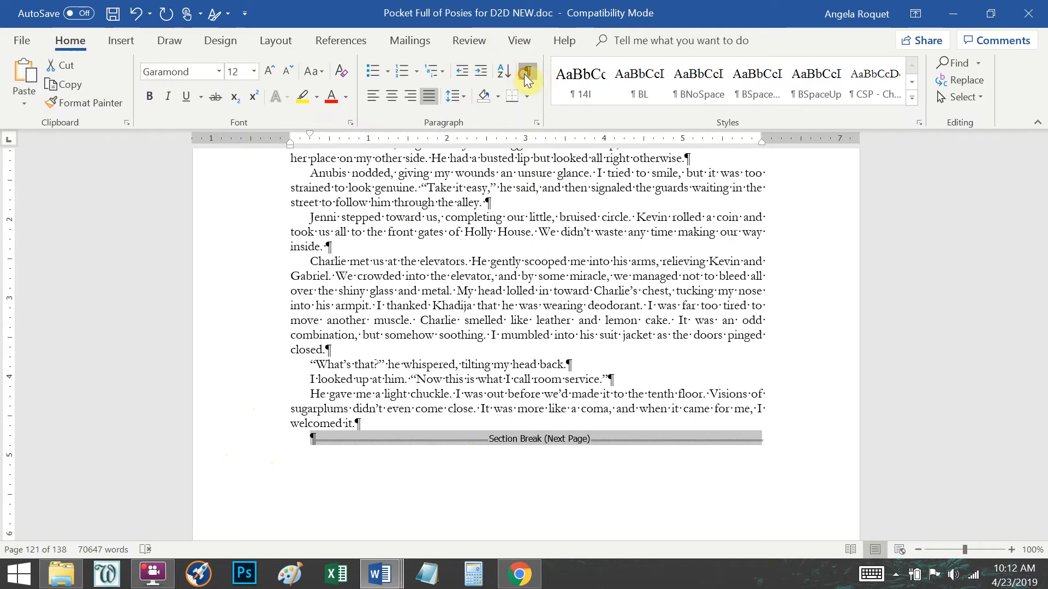
pyautogui.click(525, 73)
pyautogui.click(525, 74)
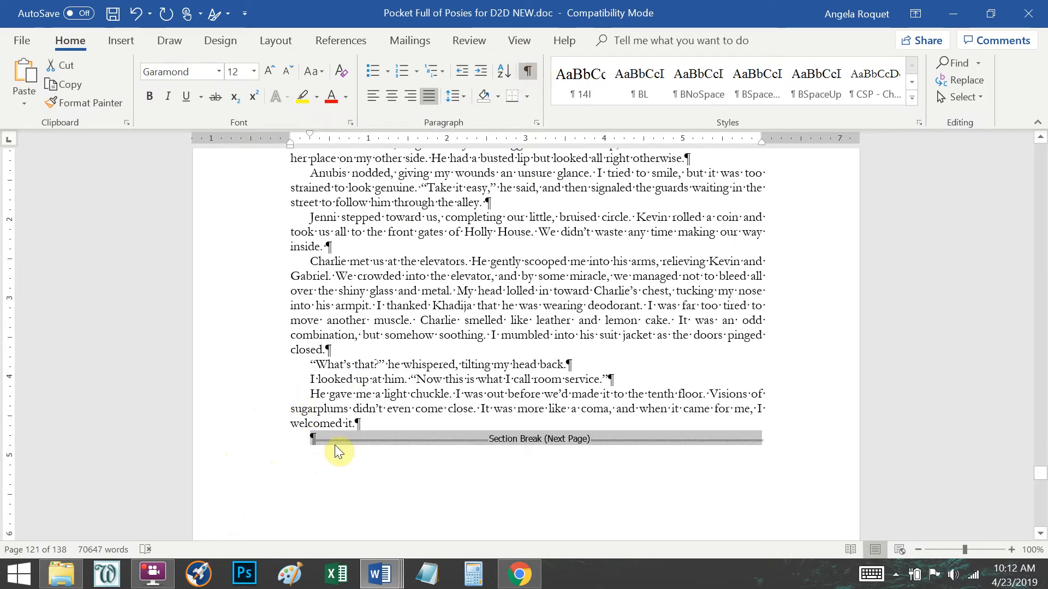
# Step: Delete the empty paragraph before the section break, try one further deletion after "welcomed it." and undo that last deletion
pyautogui.click(366, 421)
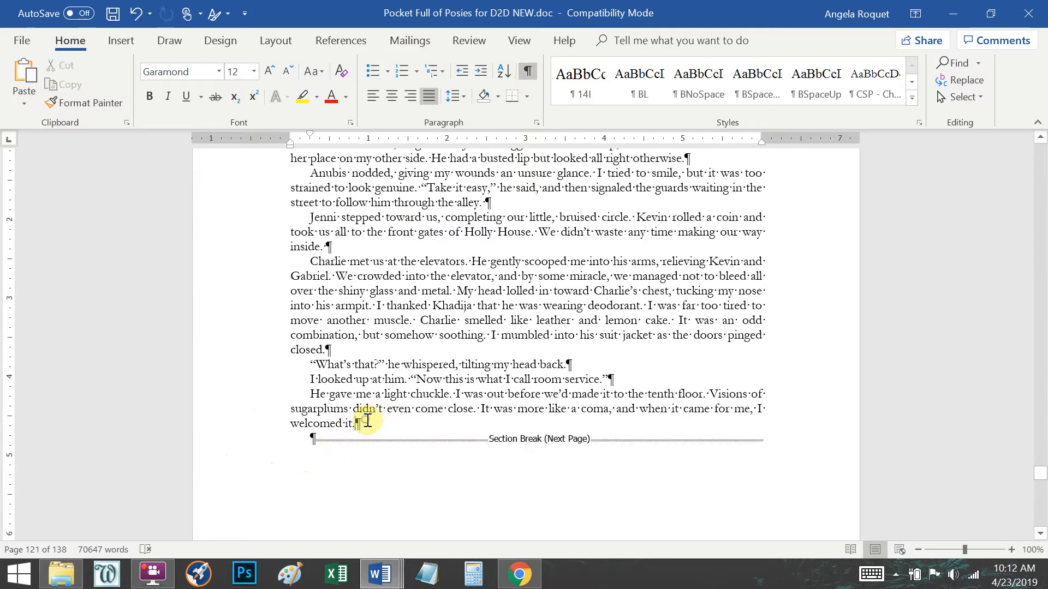
pyautogui.press('Delete')
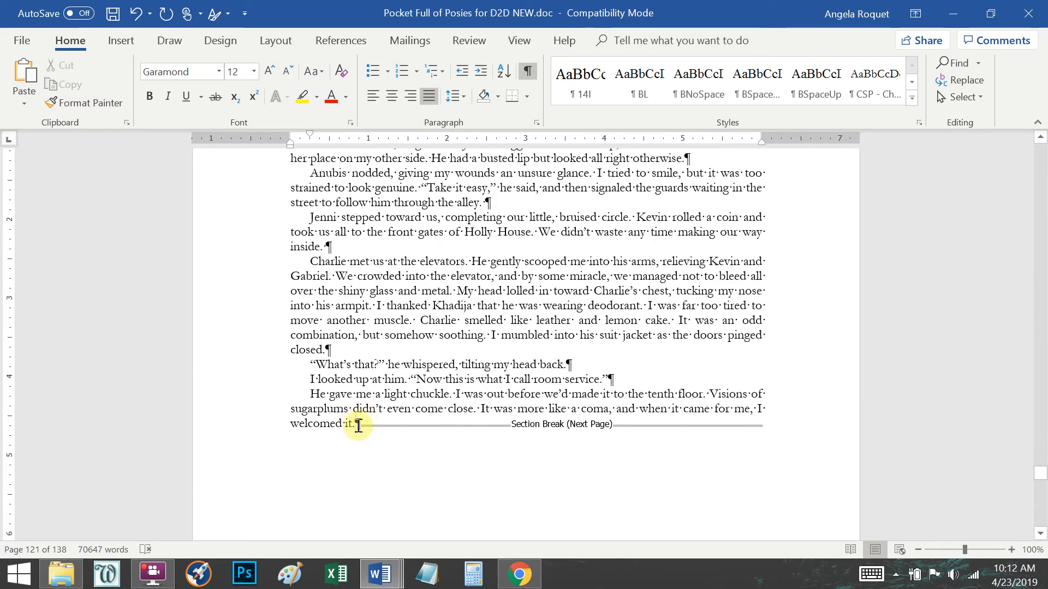
pyautogui.press('Delete')
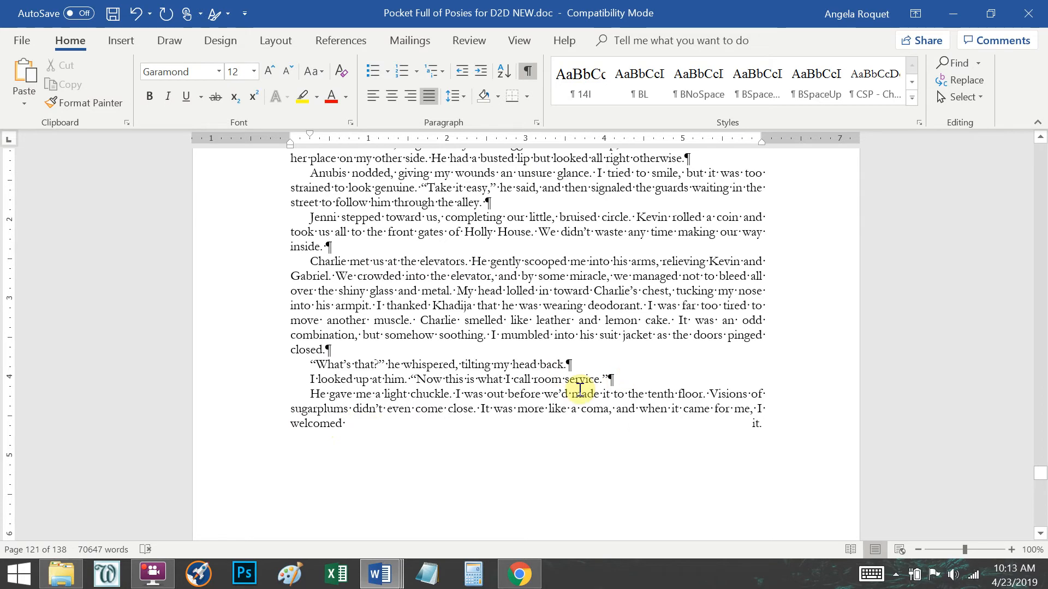
pyautogui.hotkey('ctrl', 'z')
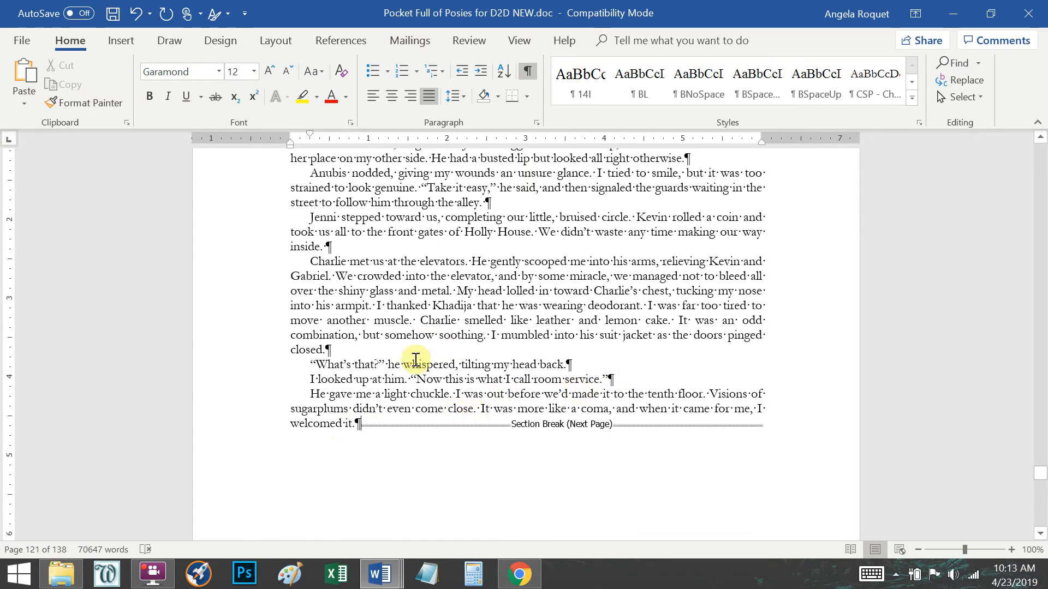
# Step: Put the page break at the end of Chapter 33, after "to say the least.", on its own line
pyautogui.scroll(-10, 346, 334)
pyautogui.scroll(-20, 351, 300)
pyautogui.scroll(-10, 354, 295)
pyautogui.scroll(4, 898, 340)
pyautogui.click(766, 298)
pyautogui.hotkey('ctrl', 'Return')
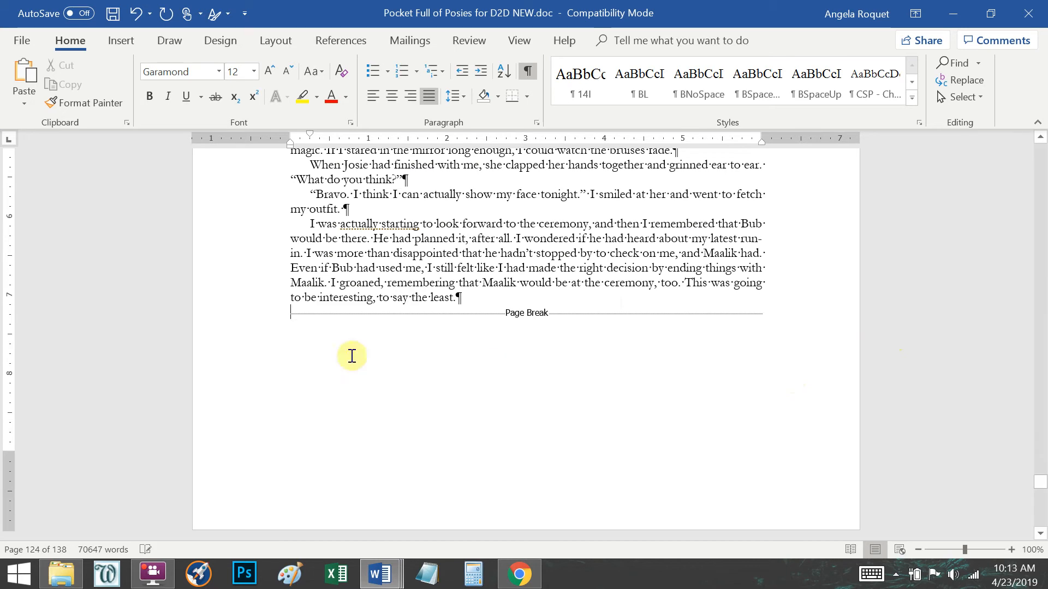
# Step: Replace the page break before Chapter 34 with a Next Page section break
pyautogui.click(271, 322)
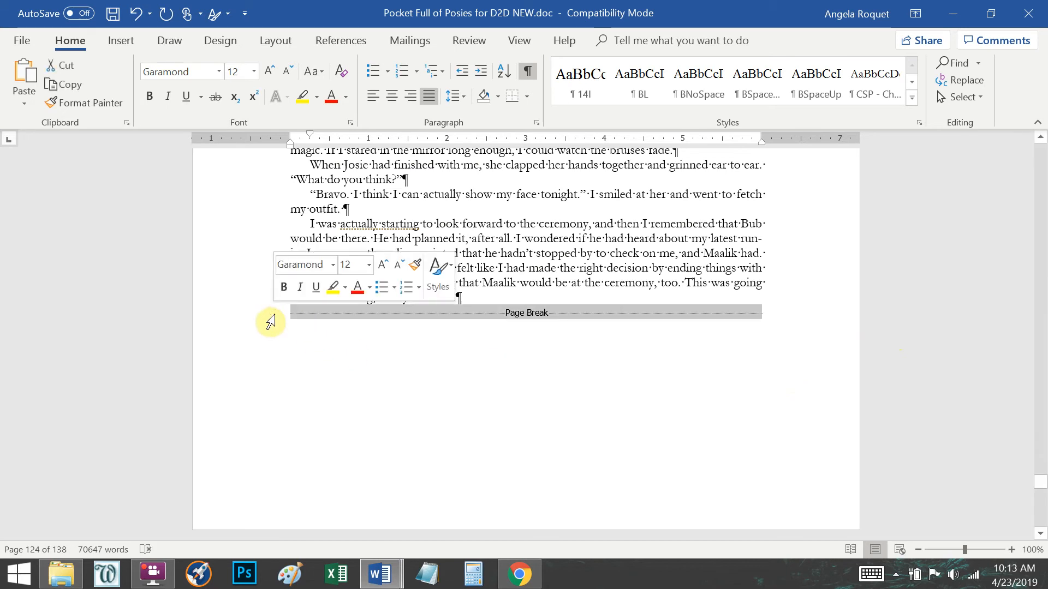
pyautogui.press('Delete')
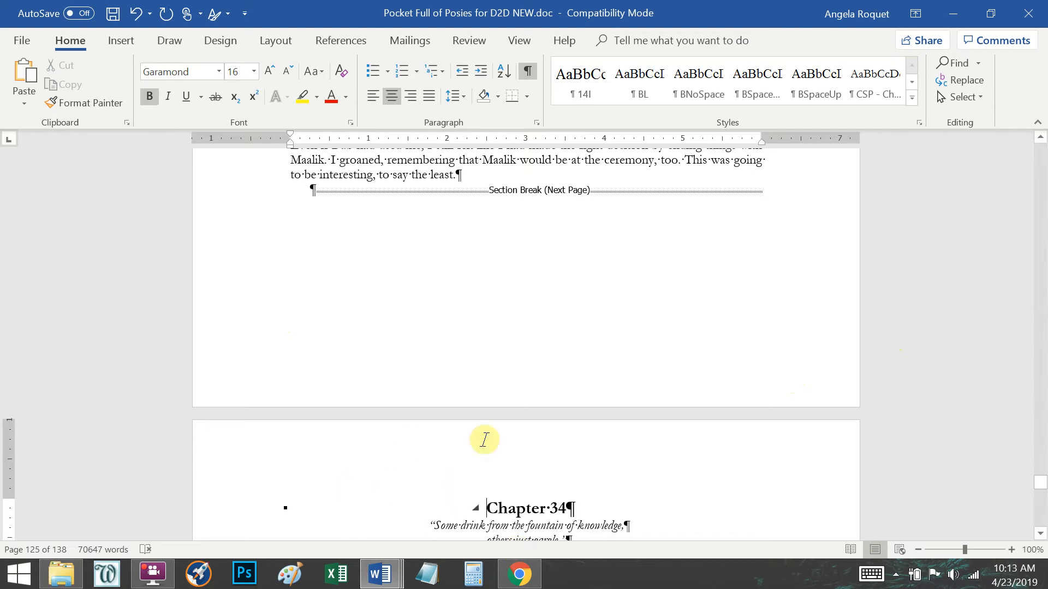
pyautogui.scroll(4, 519, 437)
pyautogui.click(465, 335)
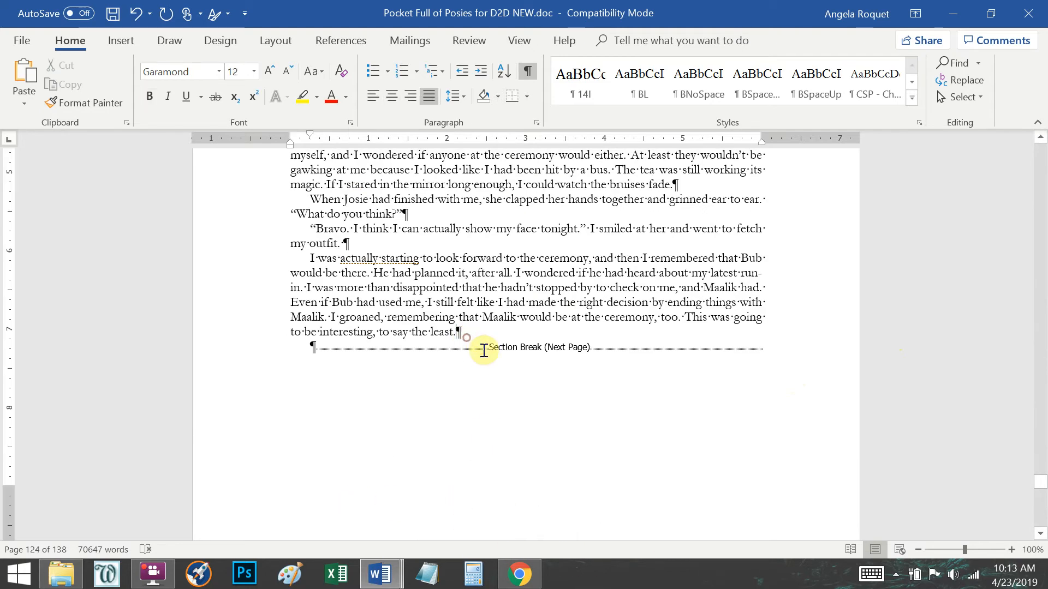
# Step: Put the page break after "the best captain the Posy Unit had ever seen." on its own line
pyautogui.scroll(-15, 469, 366)
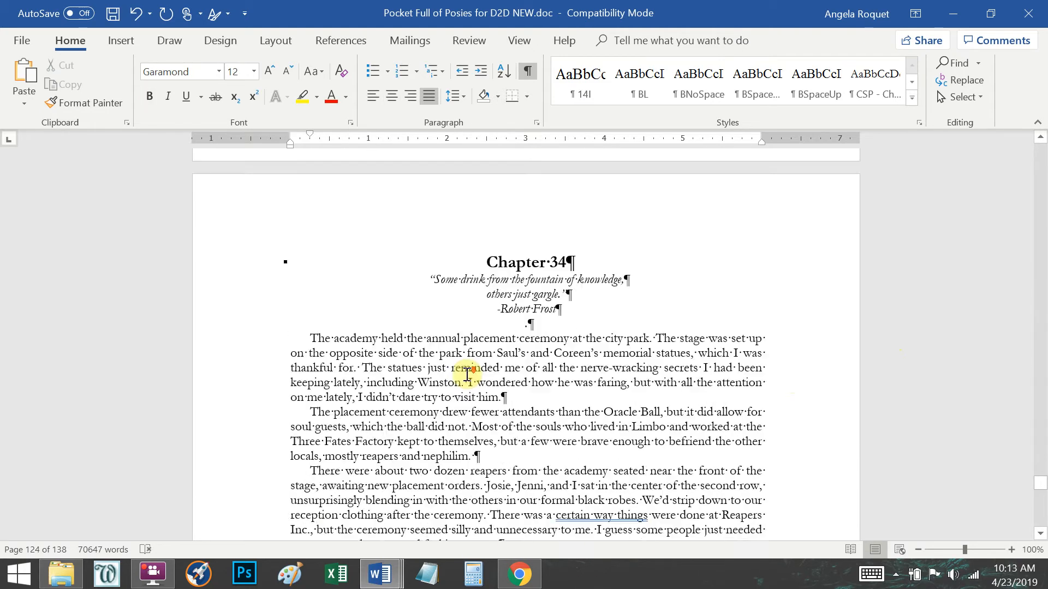
pyautogui.scroll(-6, 462, 380)
pyautogui.scroll(-8, 461, 366)
pyautogui.scroll(-10, 456, 498)
pyautogui.click(271, 40)
pyautogui.click(212, 63)
pyautogui.click(217, 63)
pyautogui.scroll(-20, 428, 276)
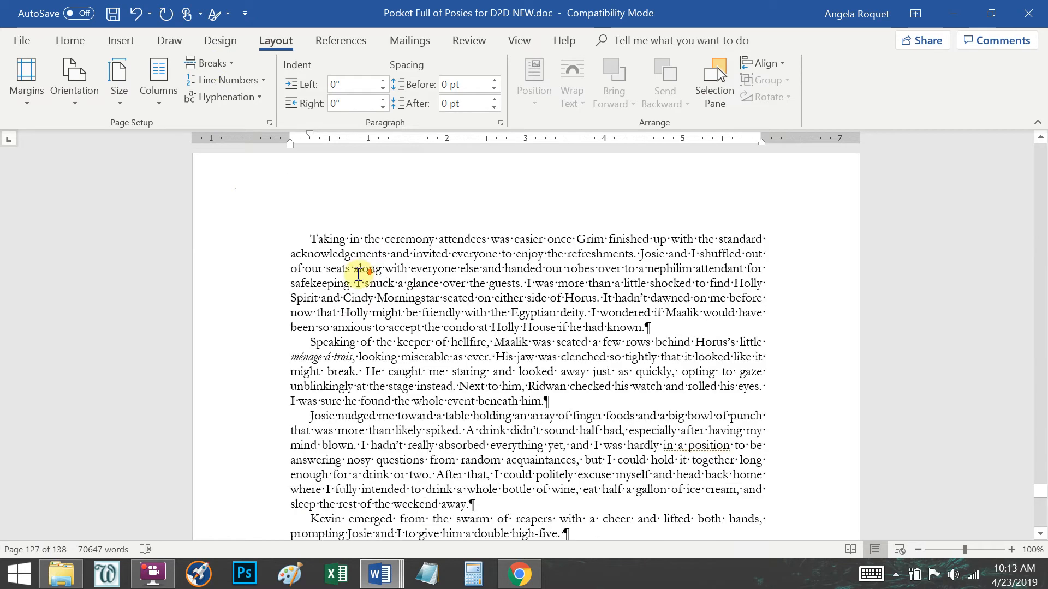
pyautogui.scroll(-20, 363, 270)
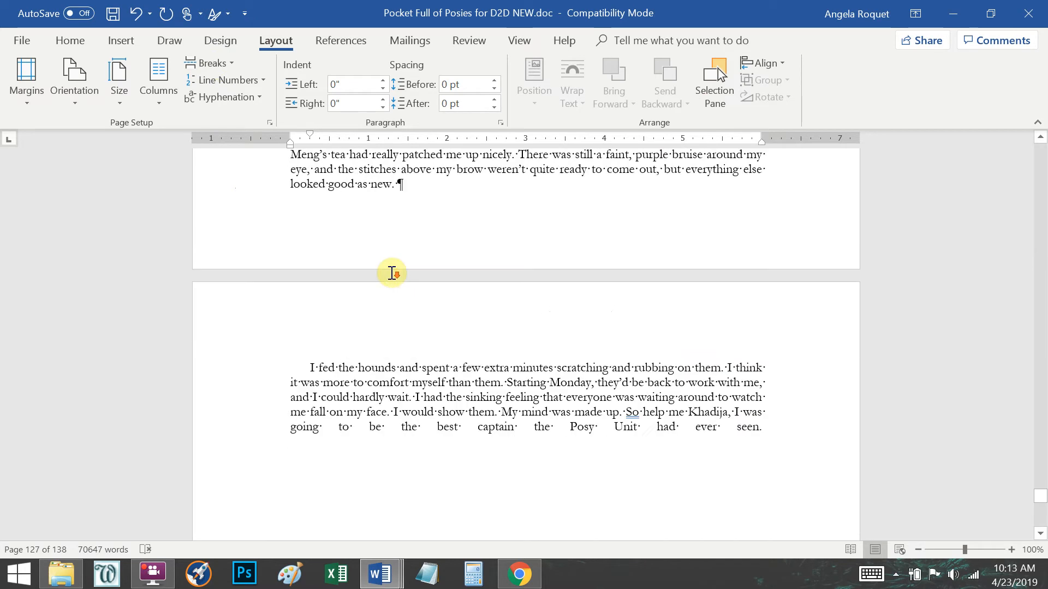
pyautogui.click(763, 232)
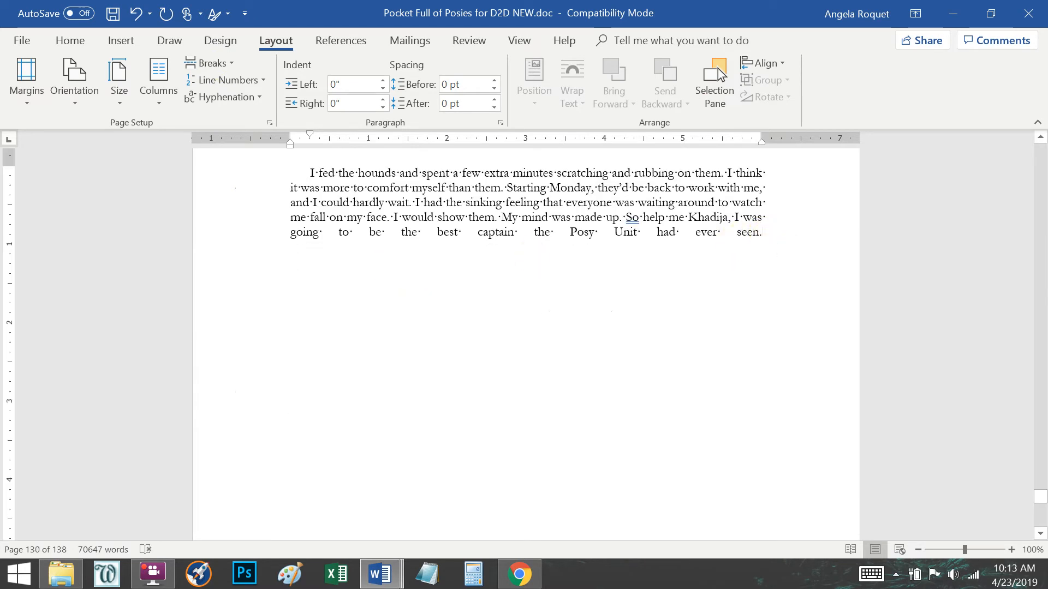
pyautogui.hotkey('ctrl', 'Return')
# Step: Replace the page break below "had ever seen." with a Next Page section break
pyautogui.click(271, 251)
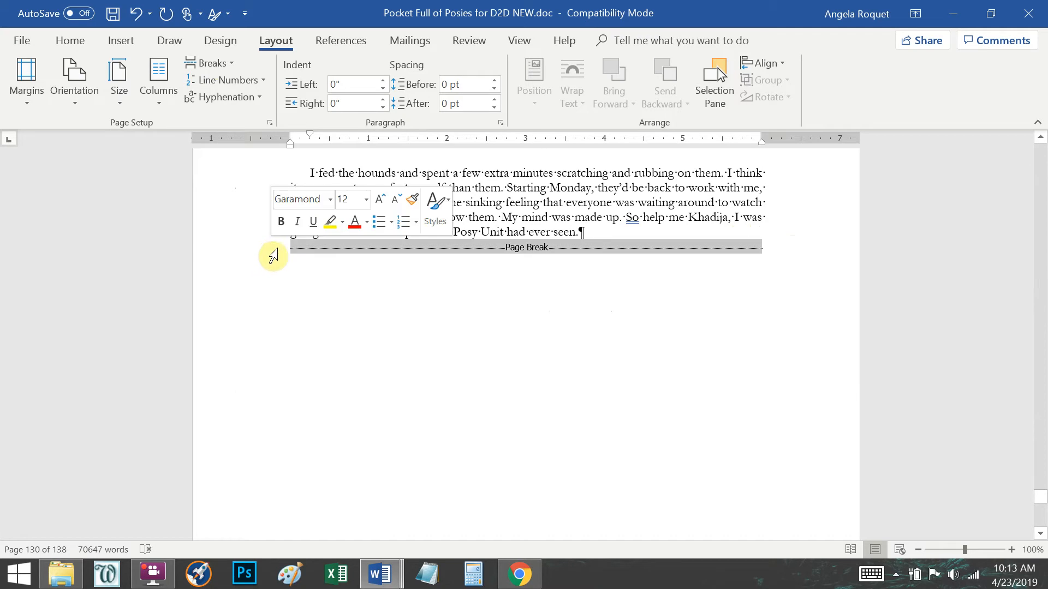
pyautogui.press('Delete')
pyautogui.scroll(-4, 458, 259)
pyautogui.click(457, 368)
pyautogui.scroll(4, 464, 343)
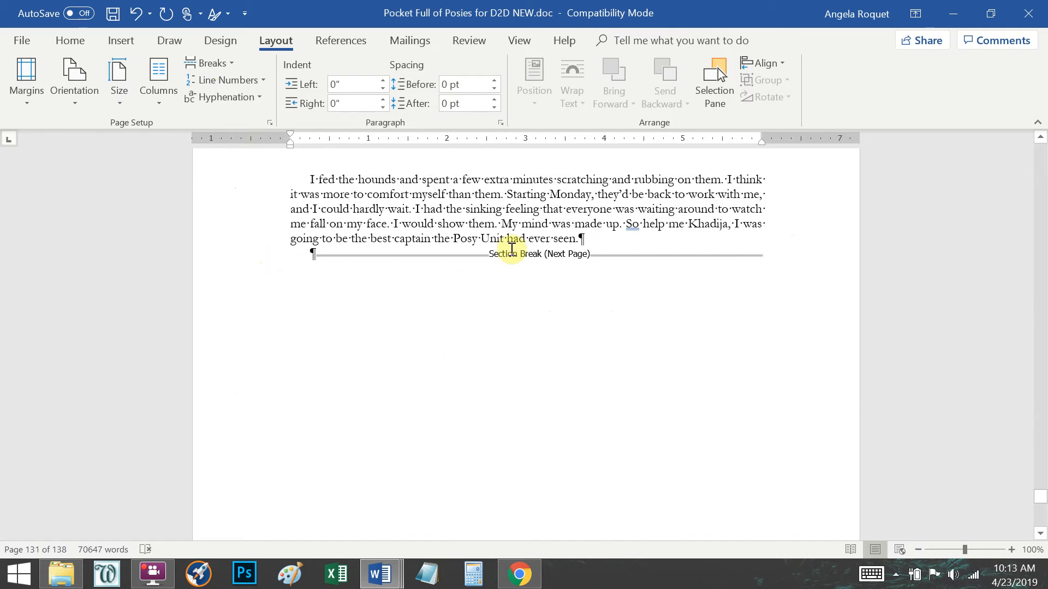
# Step: Delete the empty paragraph between "had ever seen." and the Next Page section break before Chapter 35
pyautogui.click(594, 247)
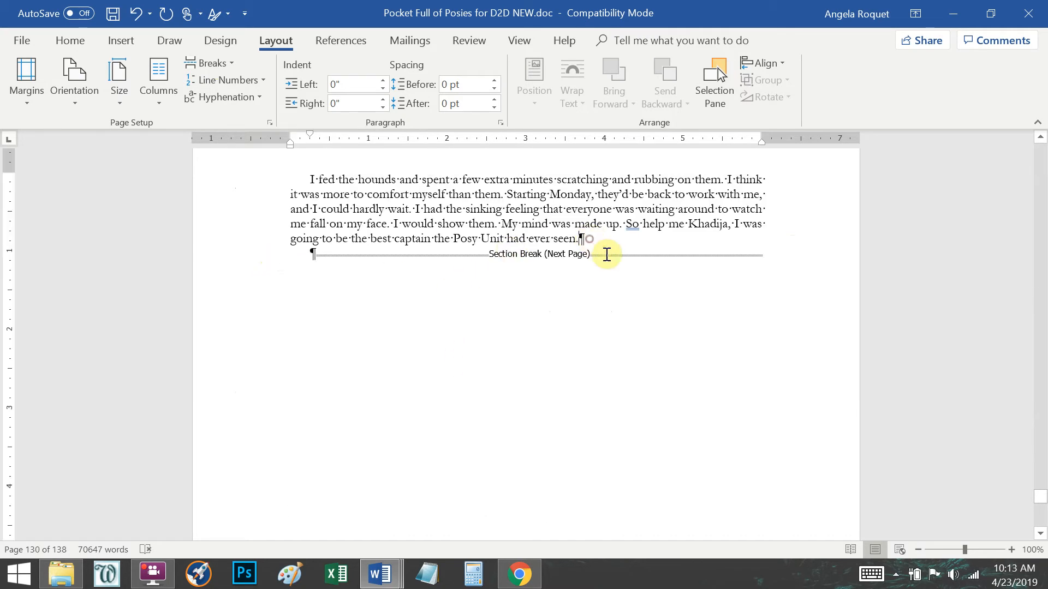
pyautogui.press('Delete')
# Step: Put the page break at the end of Chapter 35, after "so was I.", on its own line
pyautogui.scroll(-8, 480, 288)
pyautogui.scroll(-15, 464, 293)
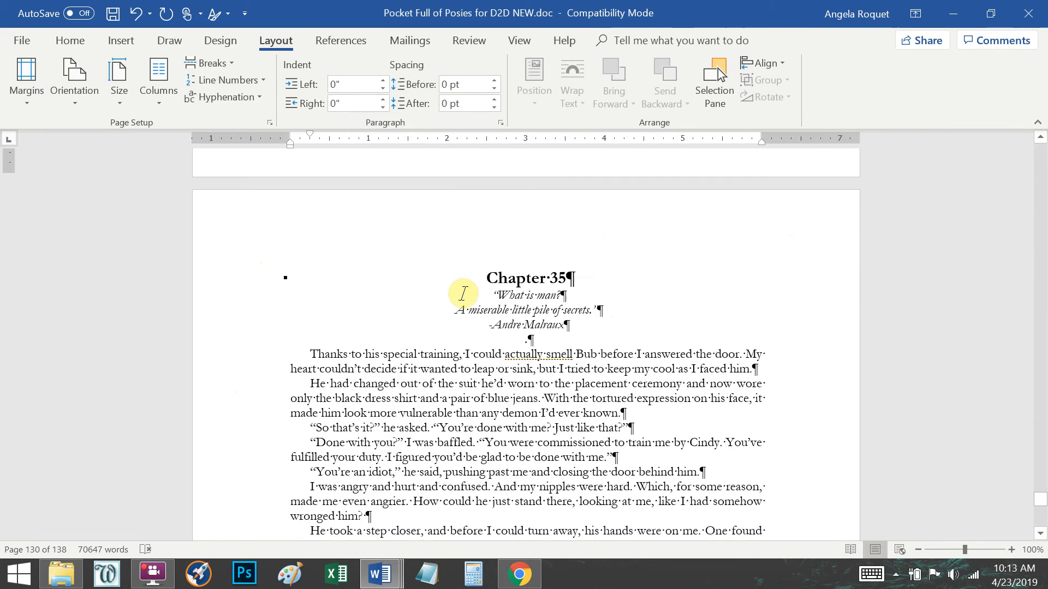
pyautogui.scroll(-10, 468, 290)
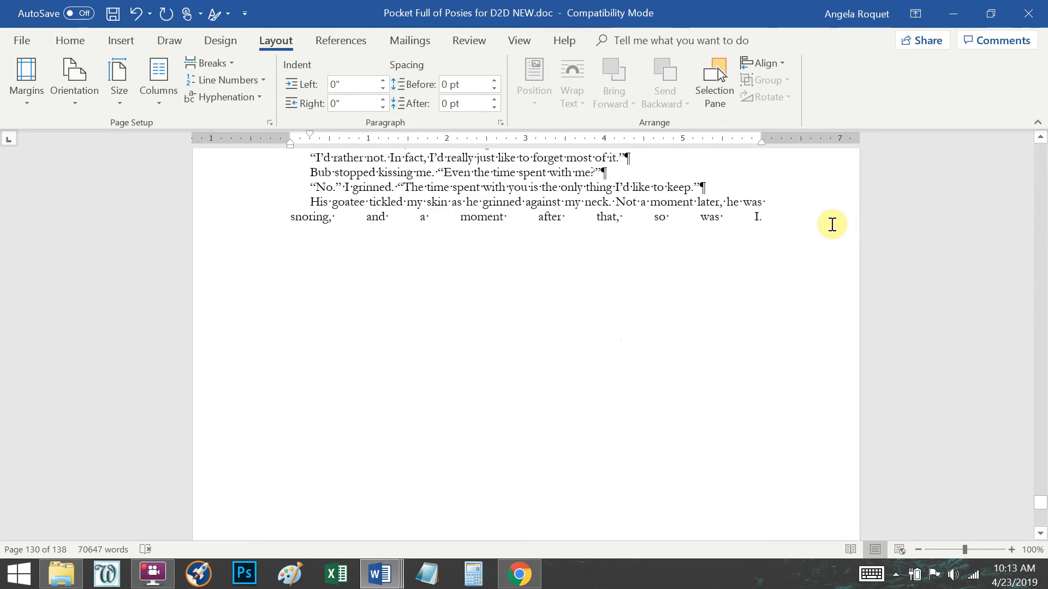
pyautogui.scroll(2, 774, 224)
pyautogui.click(767, 334)
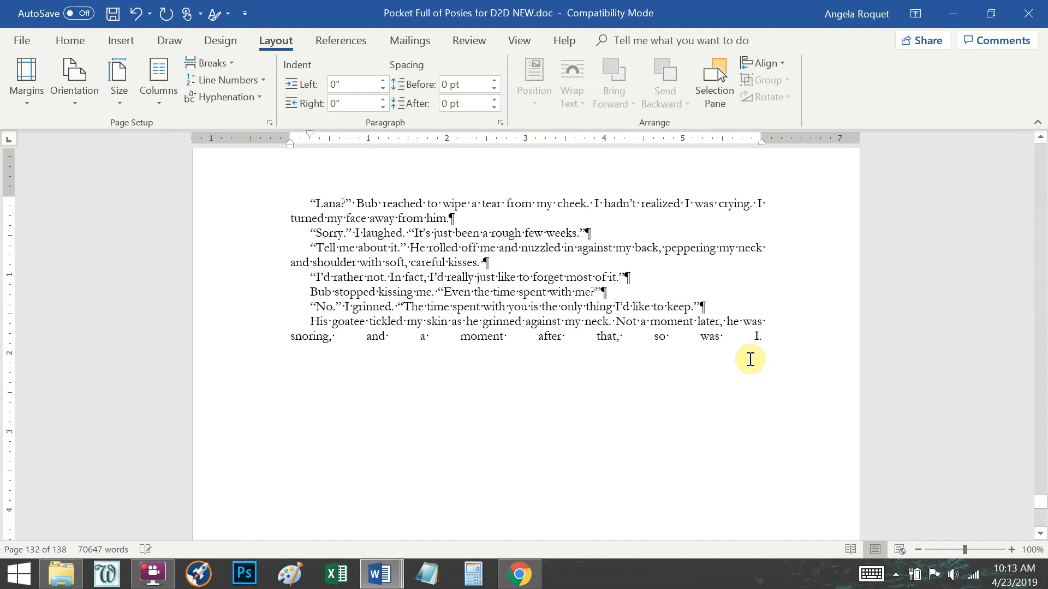
pyautogui.hotkey('ctrl', 'Return')
# Step: Replace the page break below "so was I." with a Next Page section break and remove the empty paragraph before it
pyautogui.click(262, 355)
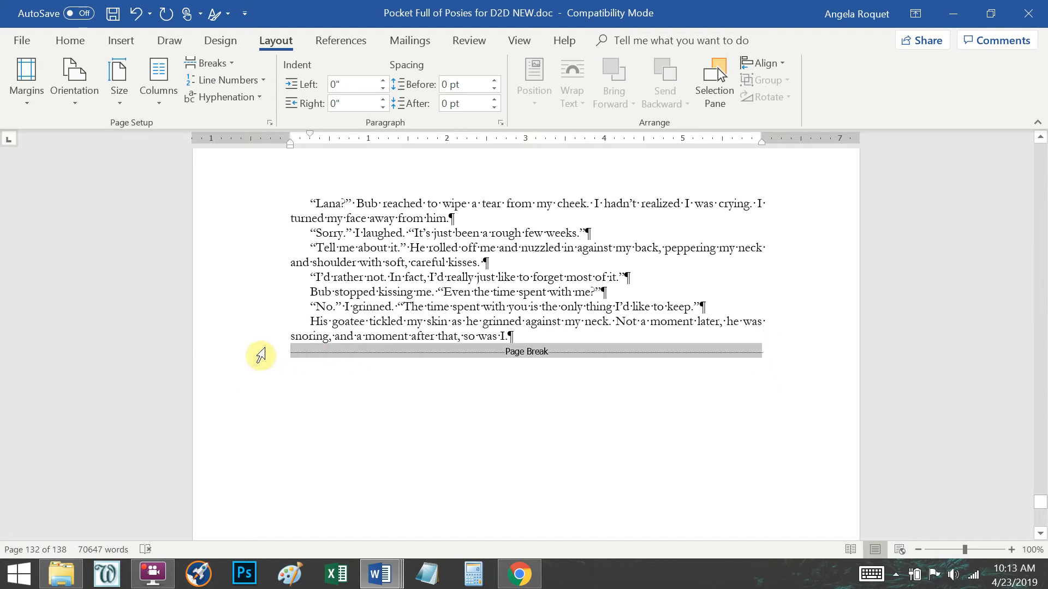
pyautogui.press('Delete')
pyautogui.scroll(-10, 501, 273)
pyautogui.click(499, 501)
pyautogui.scroll(10, 496, 459)
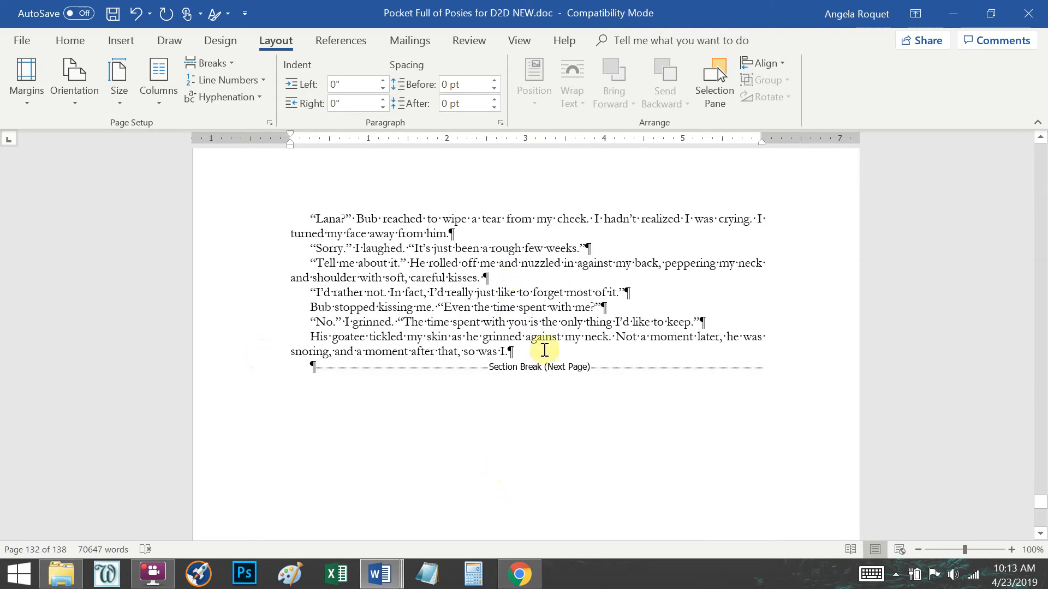
pyautogui.click(544, 352)
pyautogui.press('Delete')
# Step: Put the page break at the end of the final chapter, after "throwing my way.", on its own line
pyautogui.scroll(-10, 470, 437)
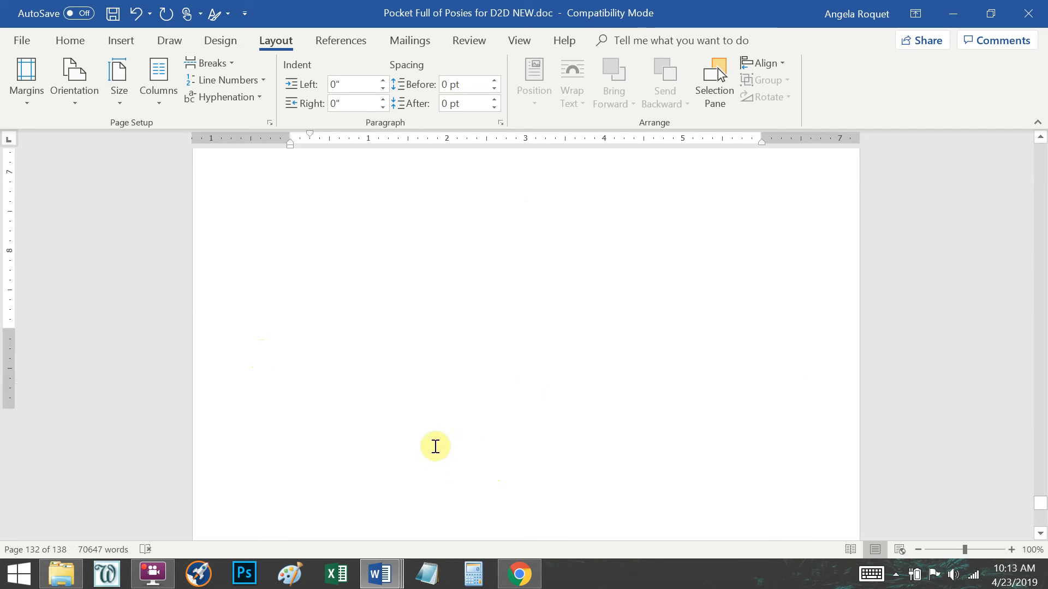
pyautogui.scroll(-15, 430, 439)
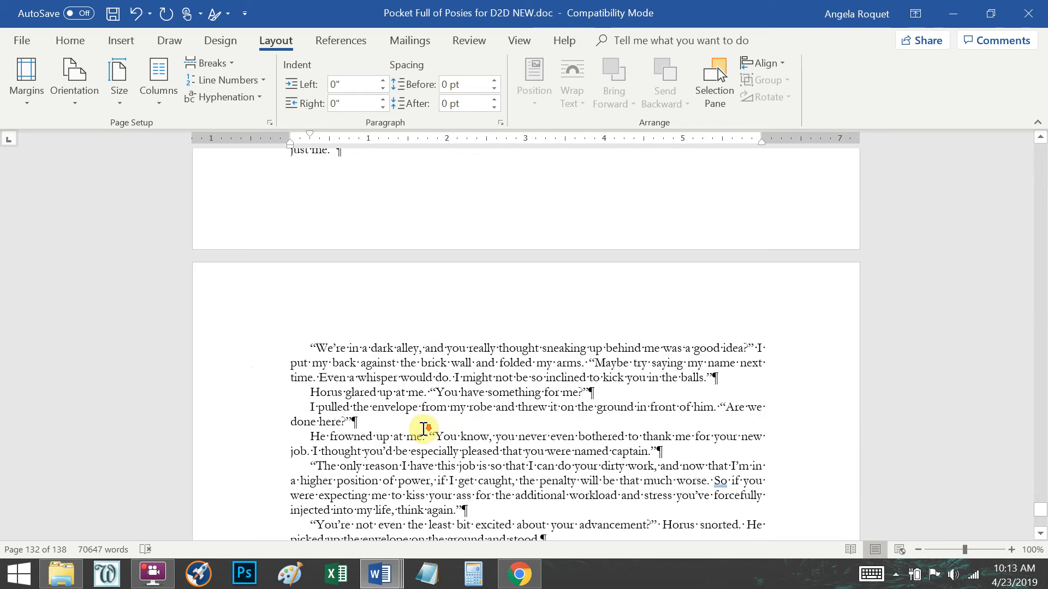
pyautogui.scroll(-10, 414, 424)
pyautogui.scroll(5, 409, 421)
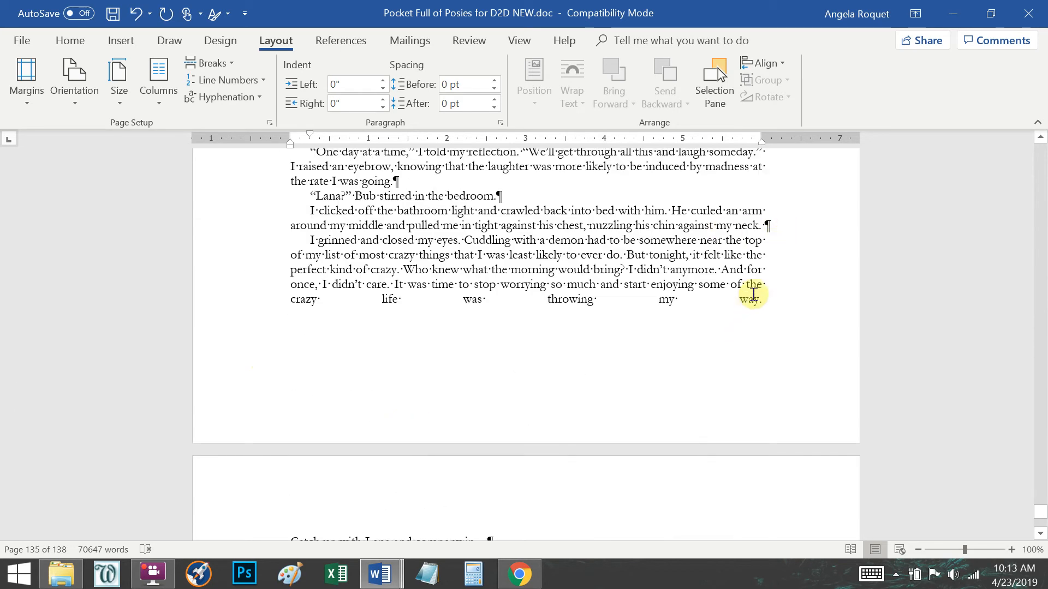
pyautogui.hotkey('ctrl', 'Return')
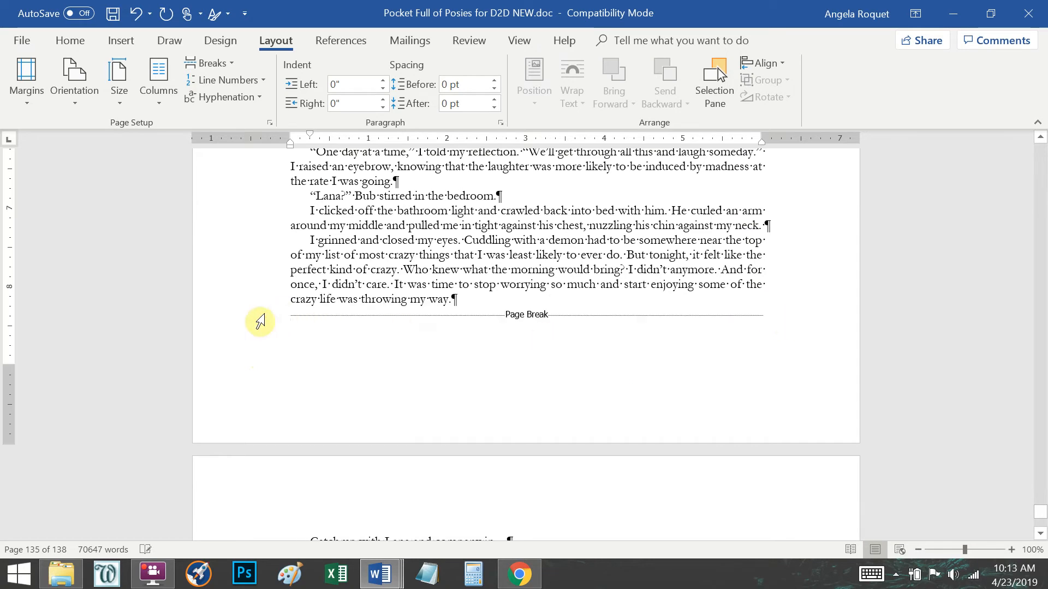
# Step: Replace the page break below "throwing my way." with a Next Page section break and remove the empty paragraph before it
pyautogui.click(265, 322)
pyautogui.press('Delete')
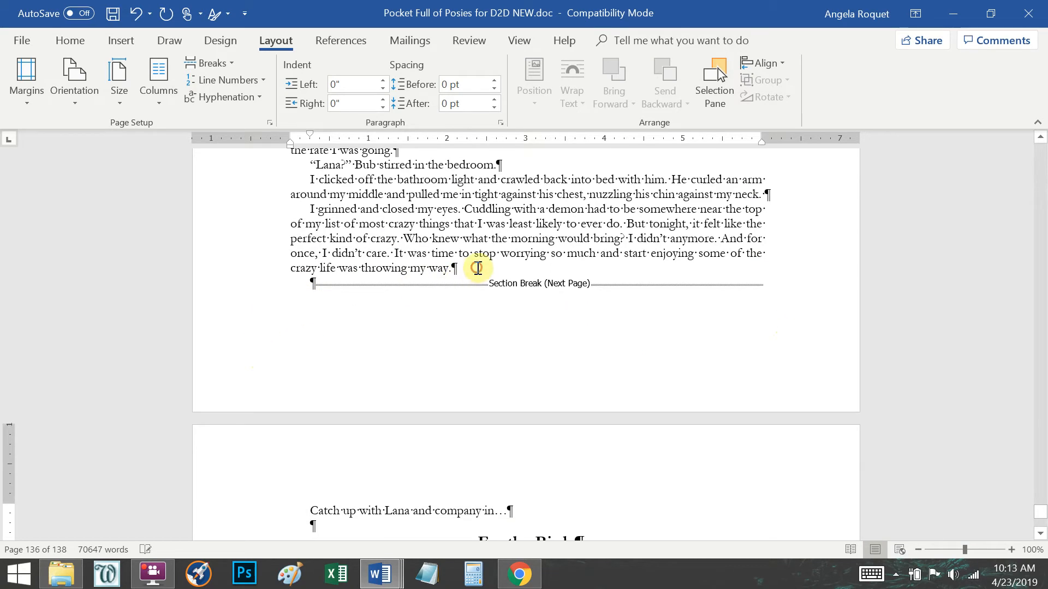
# Step: Display multiple pages at once and delete the empty paragraph above the Acknowledgements heading
pyautogui.scroll(-8, 451, 334)
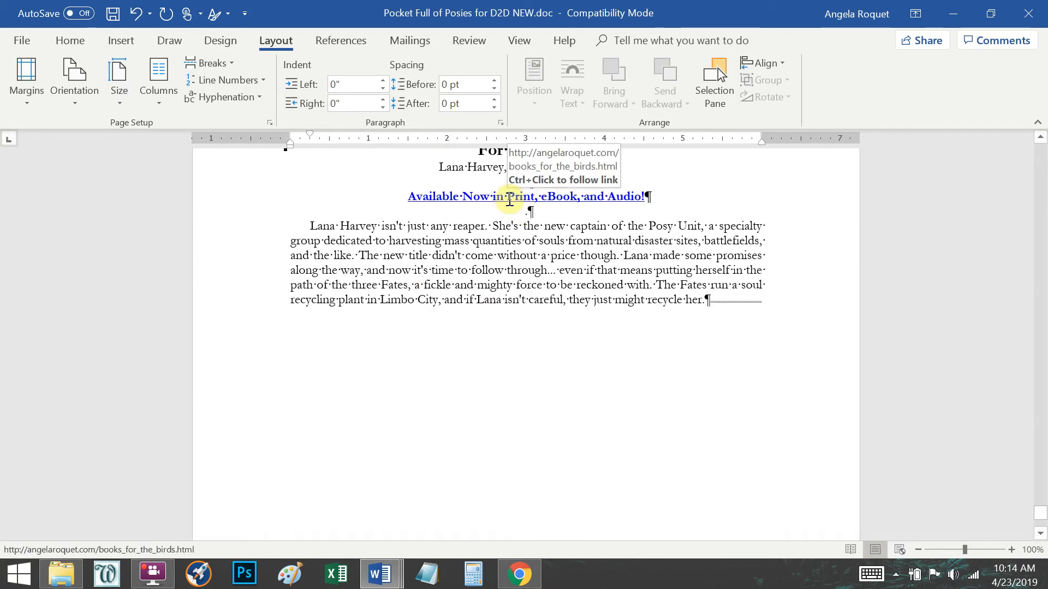
pyautogui.scroll(-5, 509, 201)
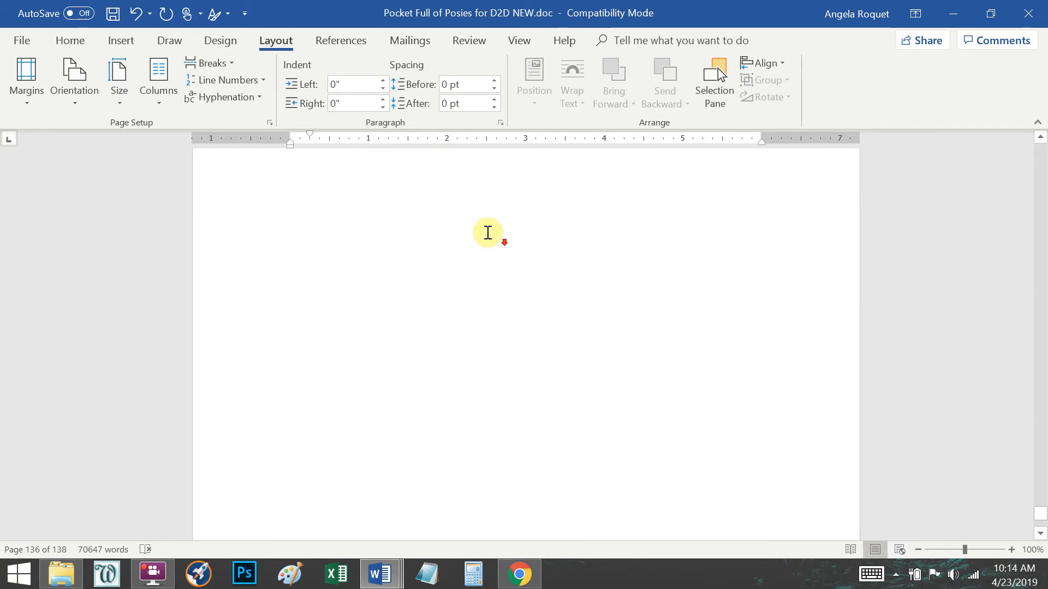
pyautogui.click(519, 40)
pyautogui.click(528, 82)
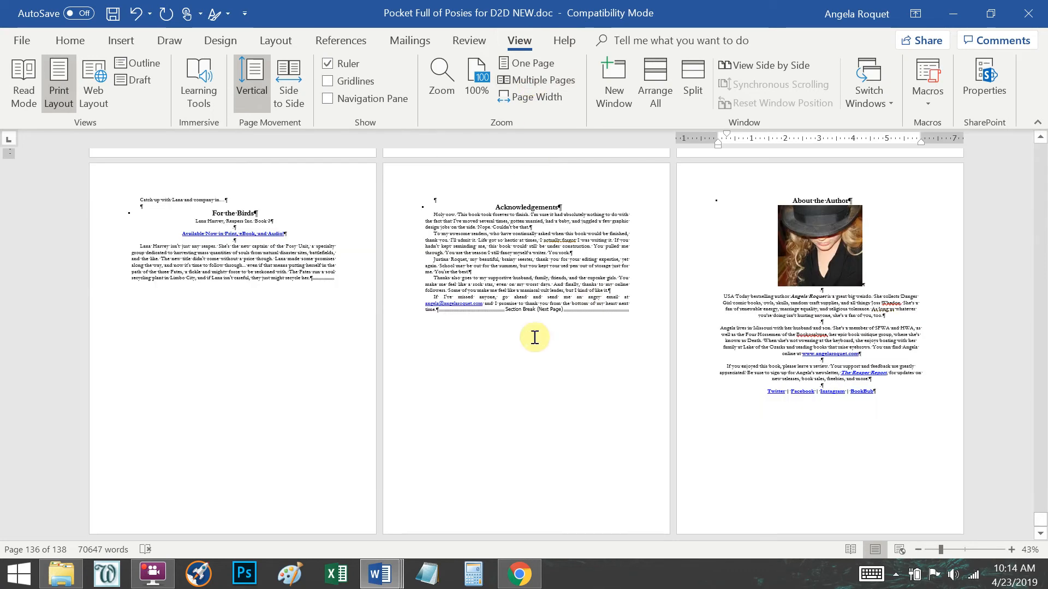
pyautogui.scroll(8, 482, 304)
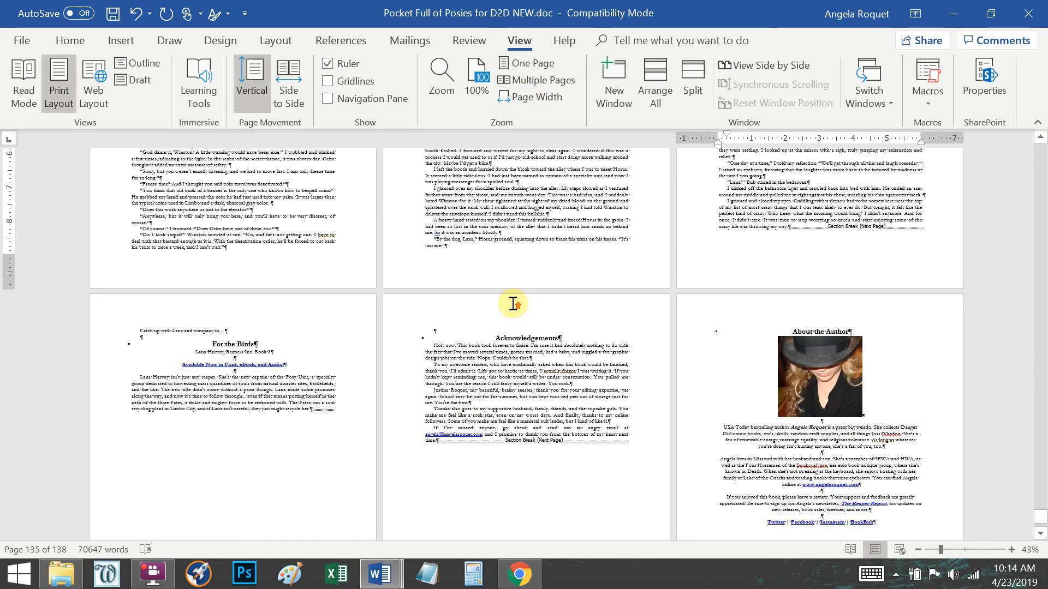
pyautogui.click(431, 491)
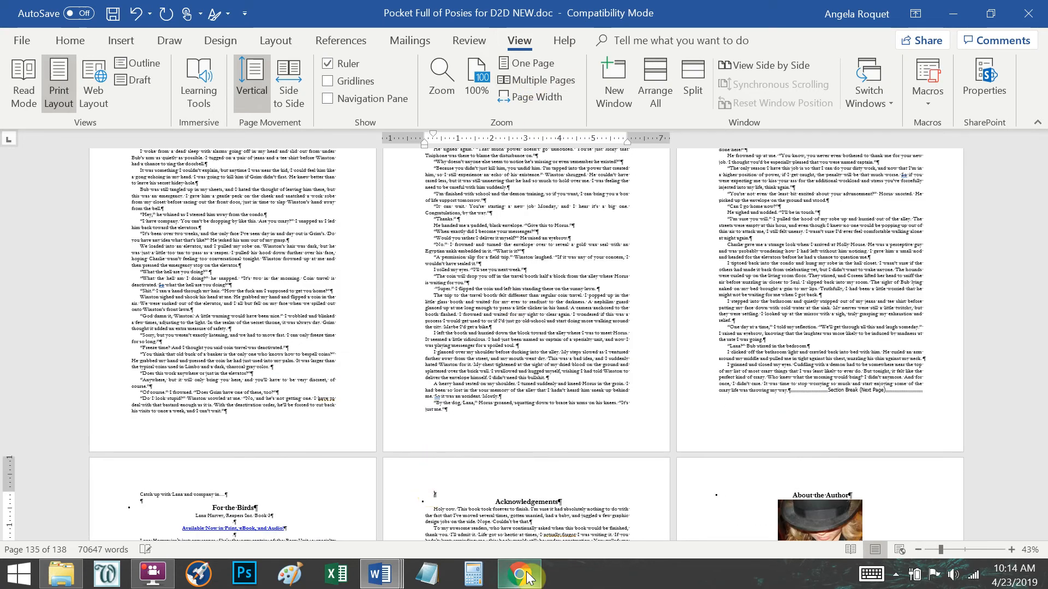
pyautogui.press('Delete')
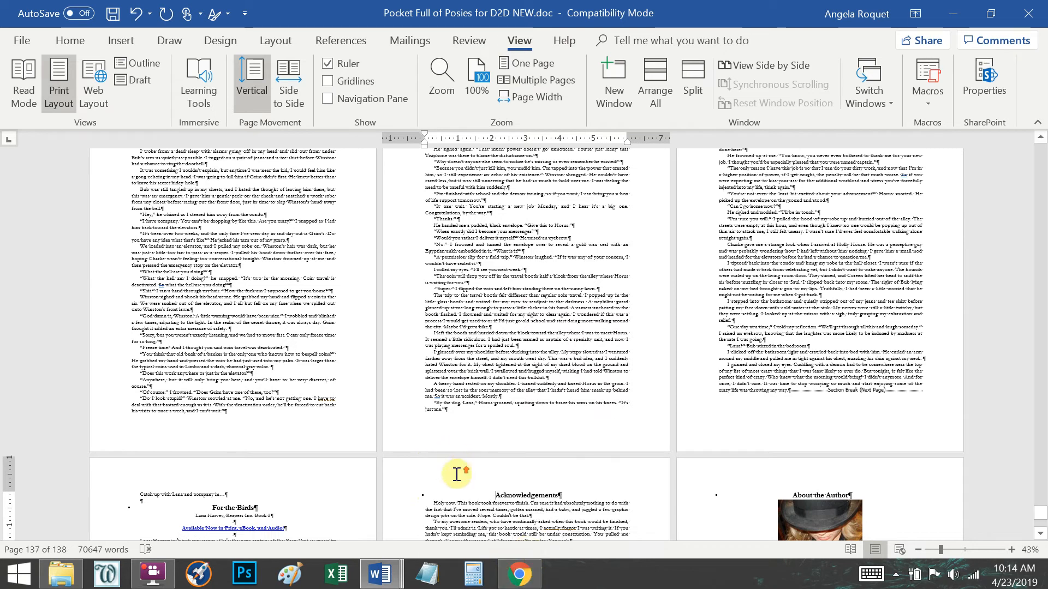
# Step: Examine the breaks between the front matter pages, from the title page through the dedication to the start of Chapter 1
pyautogui.scroll(5, 393, 431)
pyautogui.moveTo(1040, 508); pyautogui.dragTo(1042, 152)
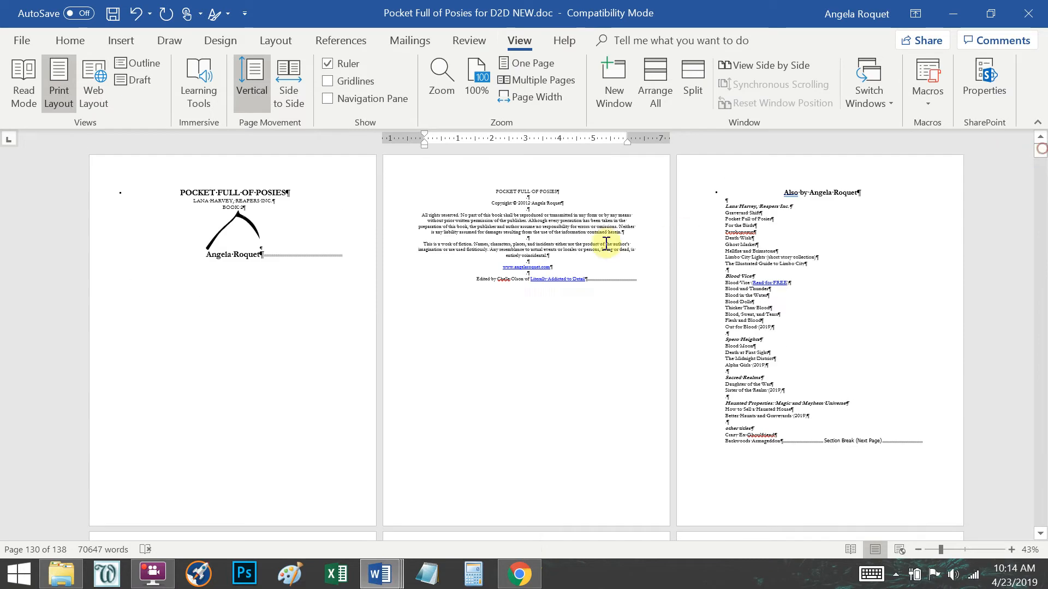
pyautogui.scroll(-3, 505, 307)
pyautogui.scroll(2, 505, 310)
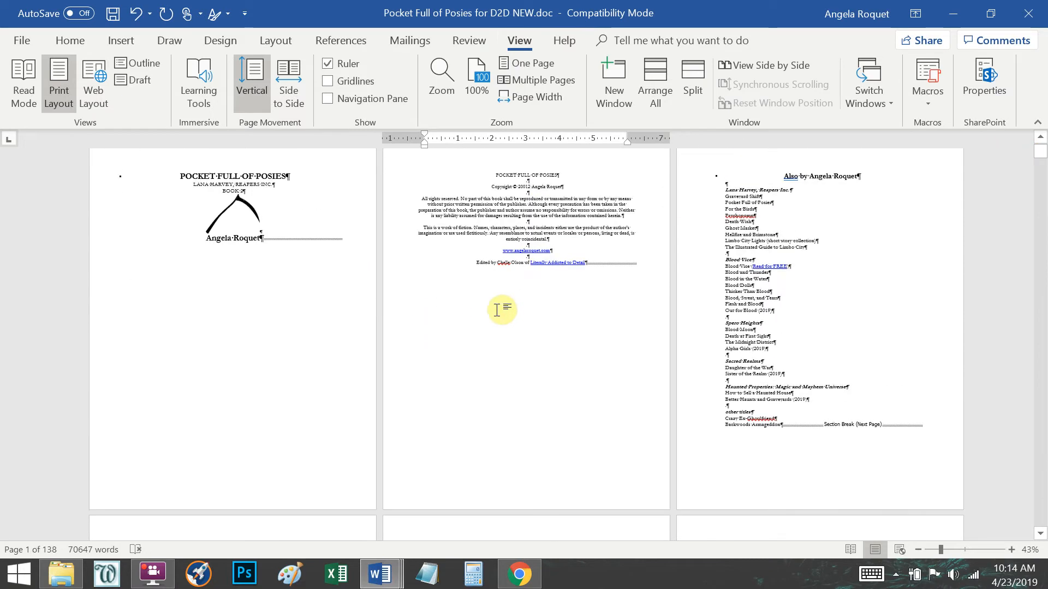
pyautogui.scroll(-5, 495, 310)
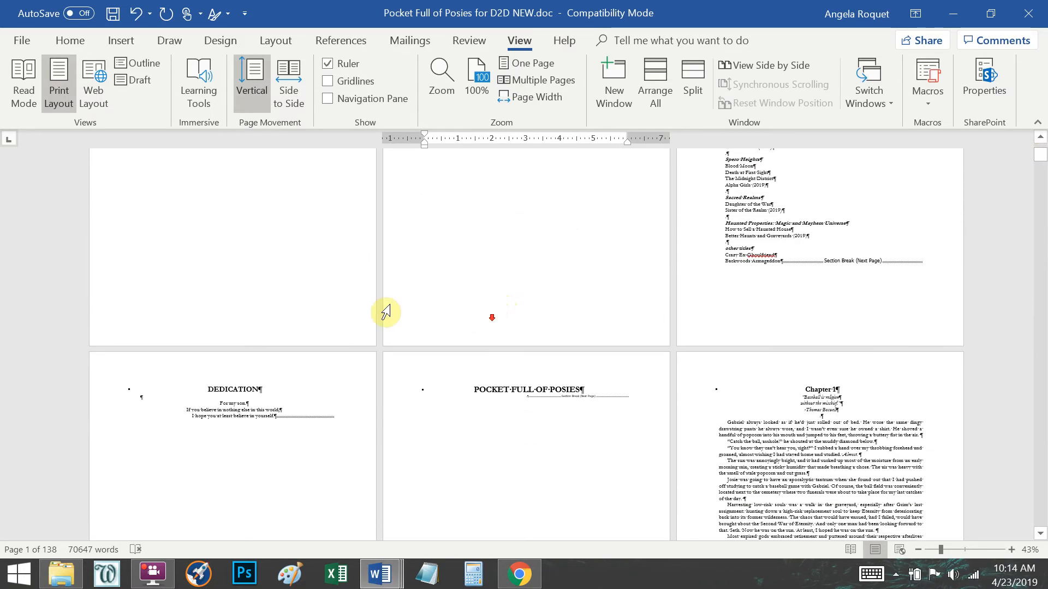
pyautogui.scroll(-8, 370, 438)
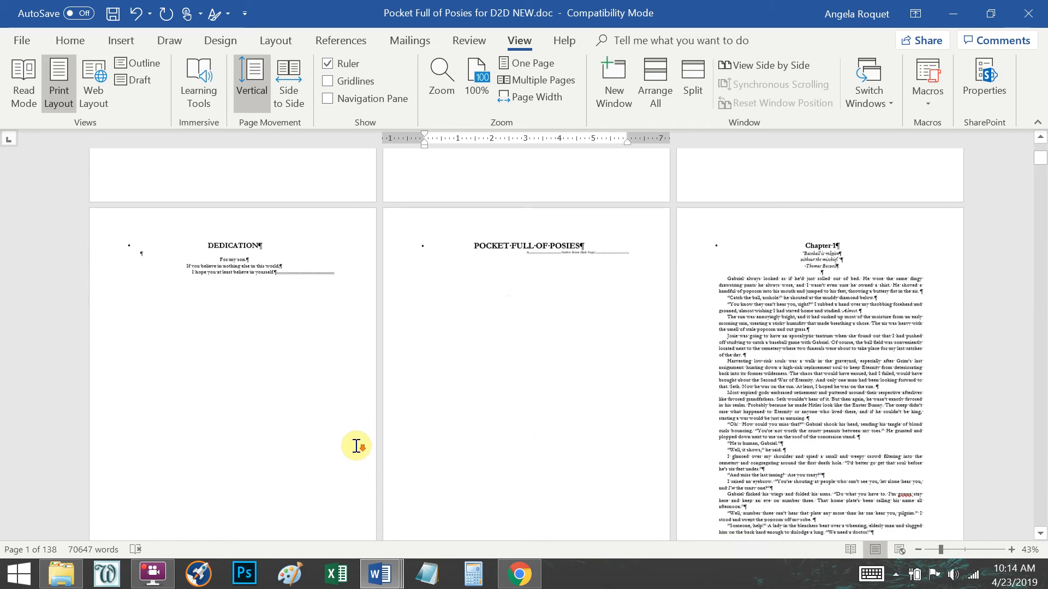
pyautogui.scroll(8, 448, 371)
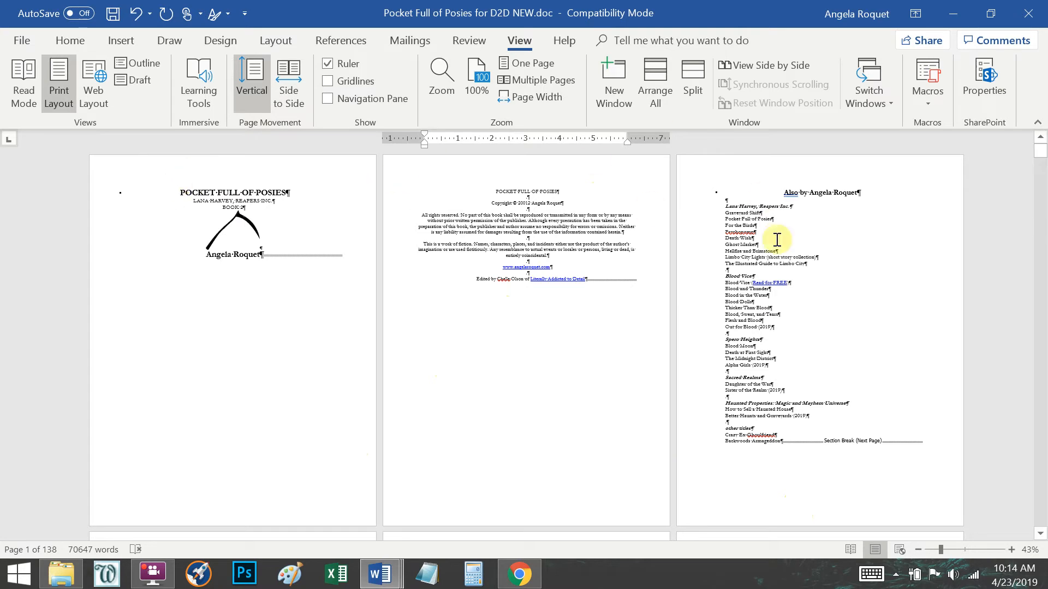
pyautogui.scroll(-3, 594, 382)
pyautogui.scroll(-9, 531, 359)
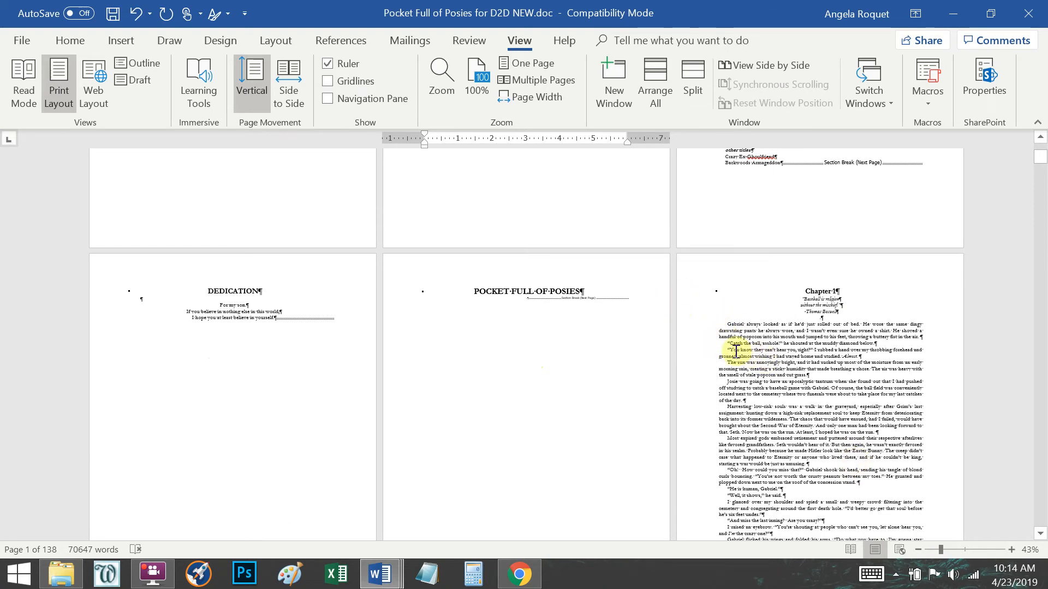
pyautogui.scroll(8, 737, 353)
pyautogui.scroll(3, 734, 360)
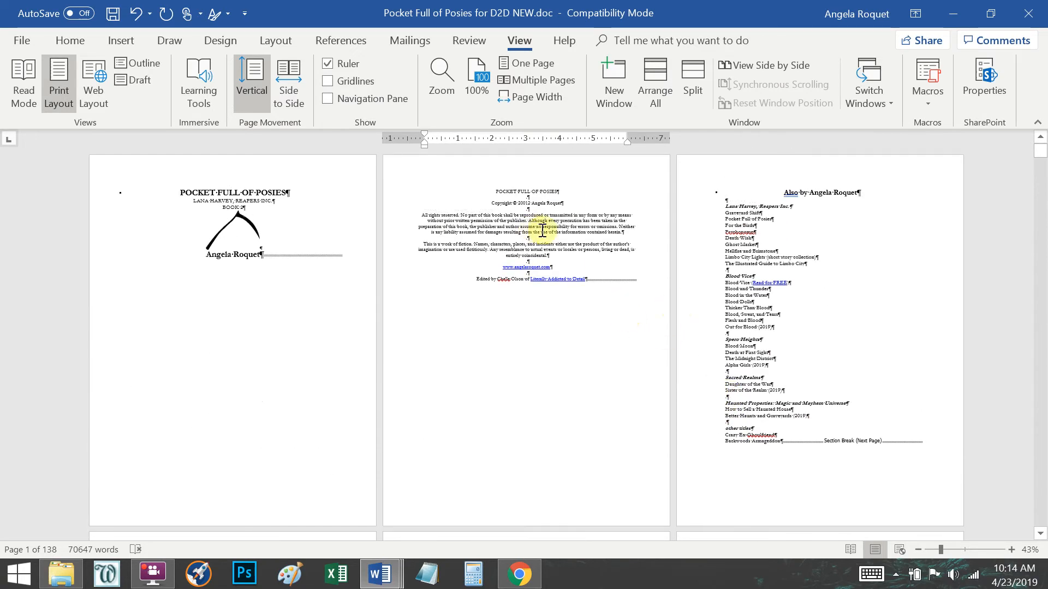
# Step: Save the manuscript, and save a copy in the same folder under the name "Pocket Full of Posies for PRINT NEW"
pyautogui.click(628, 240)
pyautogui.hotkey('ctrl', 's')
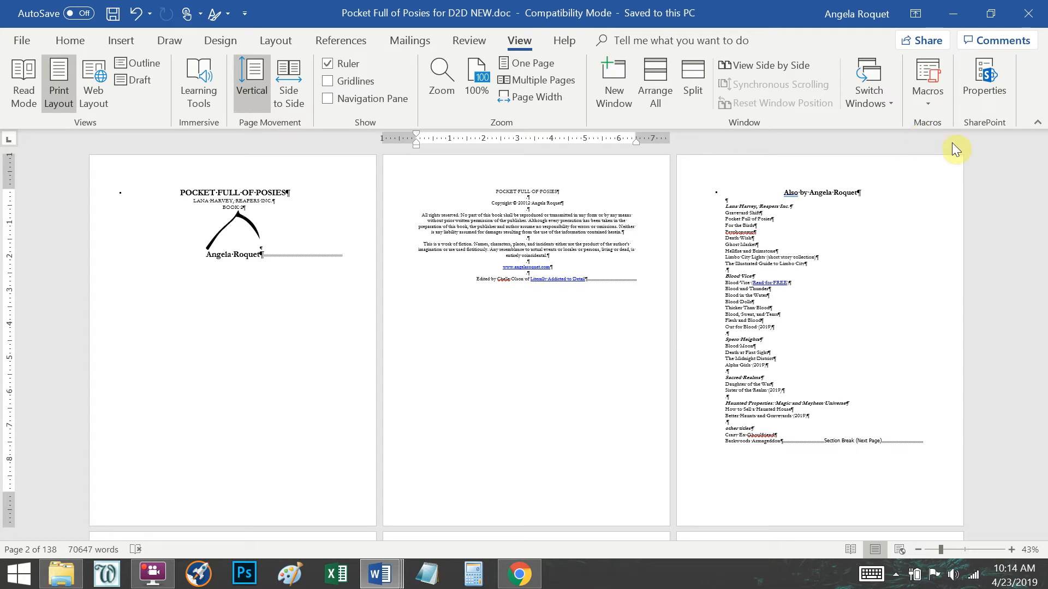
pyautogui.click(20, 41)
pyautogui.click(59, 268)
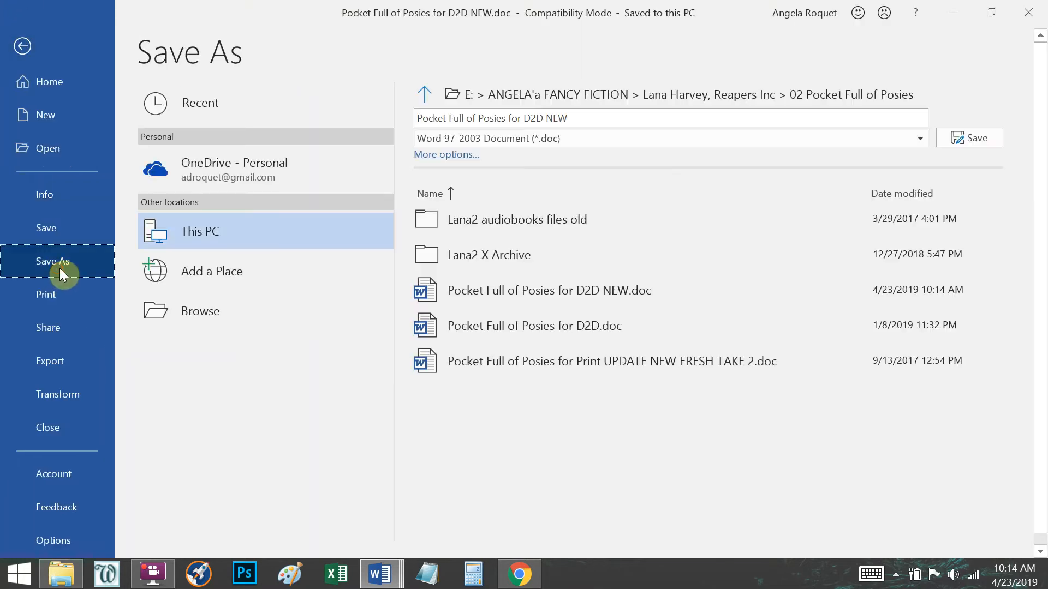
pyautogui.click(560, 119)
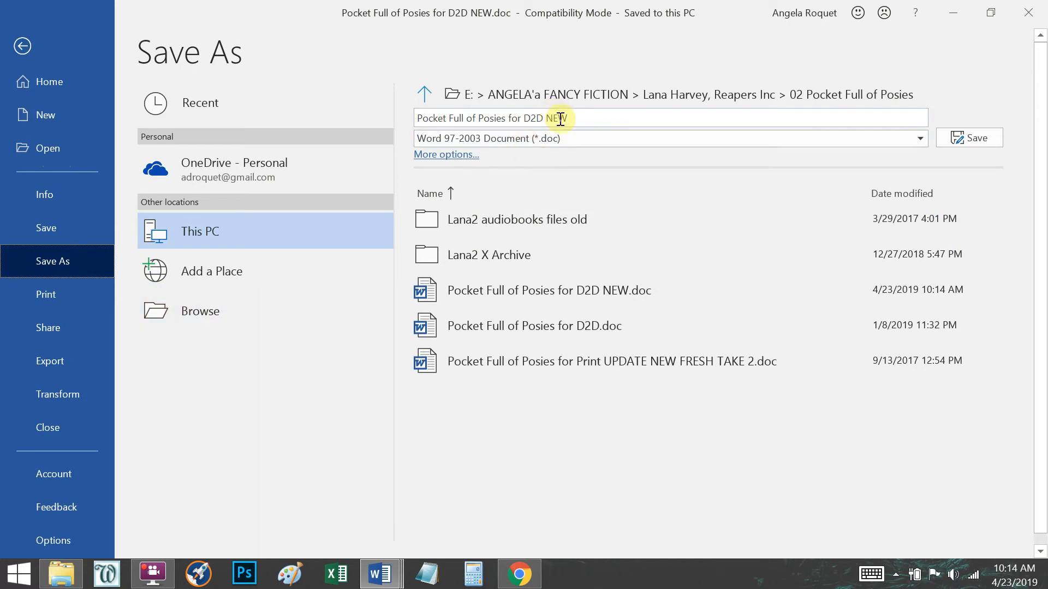
pyautogui.hotkey('ctrl', 'a')
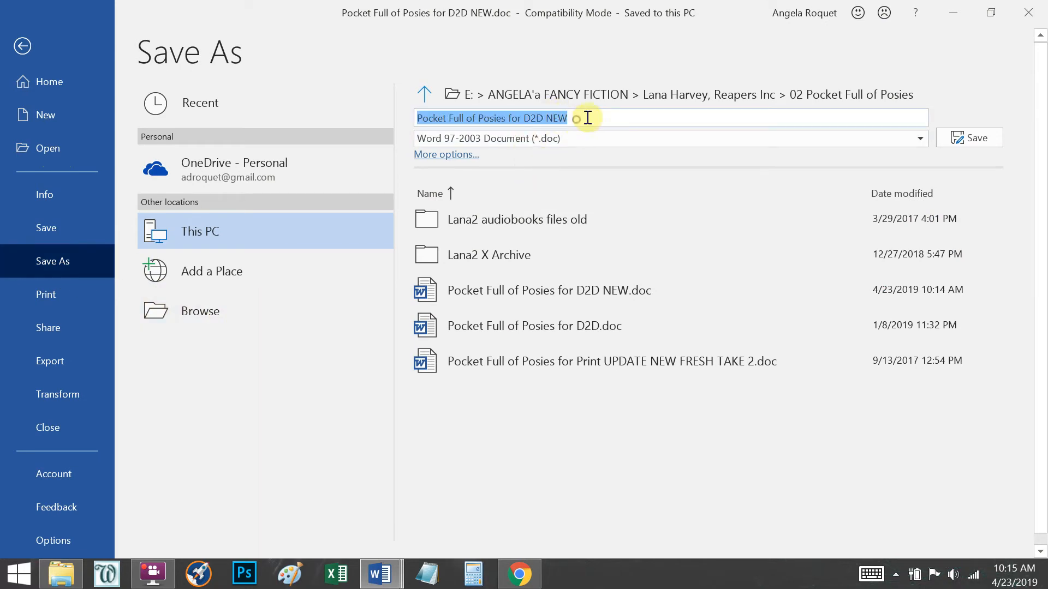
pyautogui.moveTo(571, 120); pyautogui.dragTo(523, 120)
pyautogui.write('PRINT')
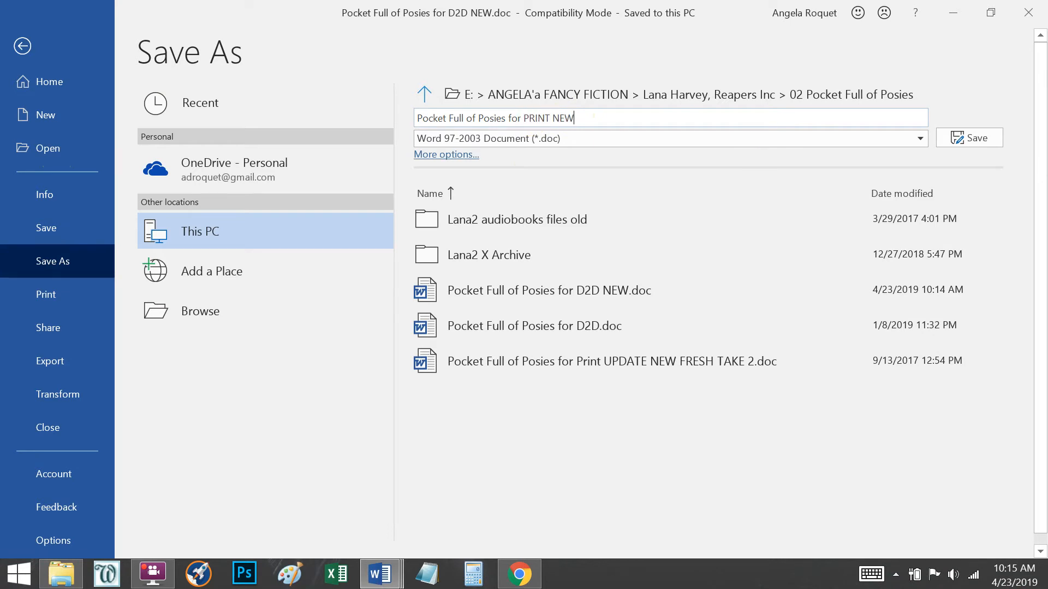
pyautogui.click(972, 133)
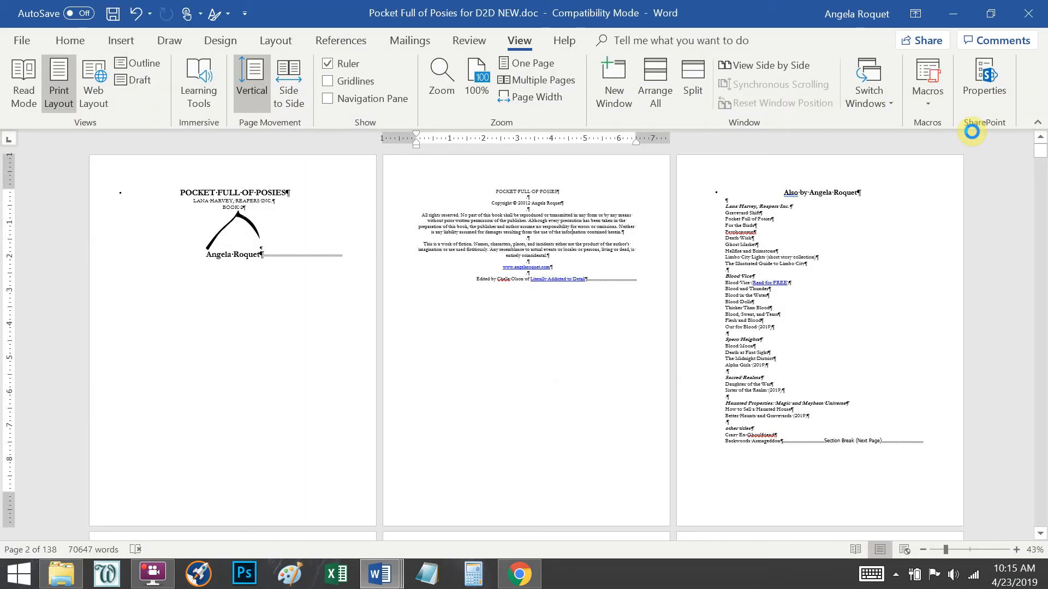
# Step: Save the PRINT NEW copy in Word Document (*.docx) format, replacing the existing file of that name
pyautogui.click(16, 39)
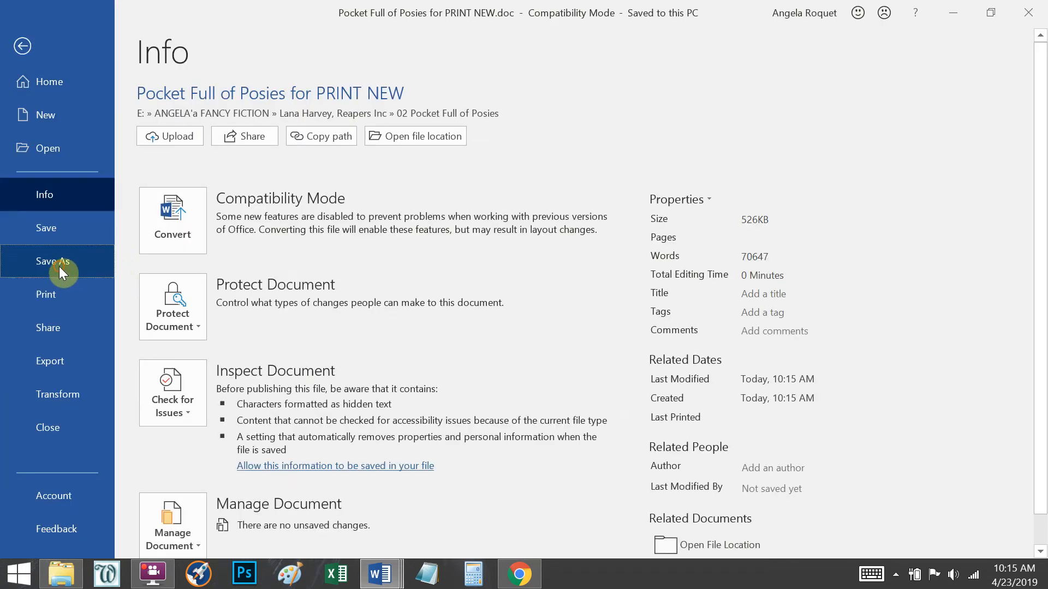
pyautogui.click(59, 266)
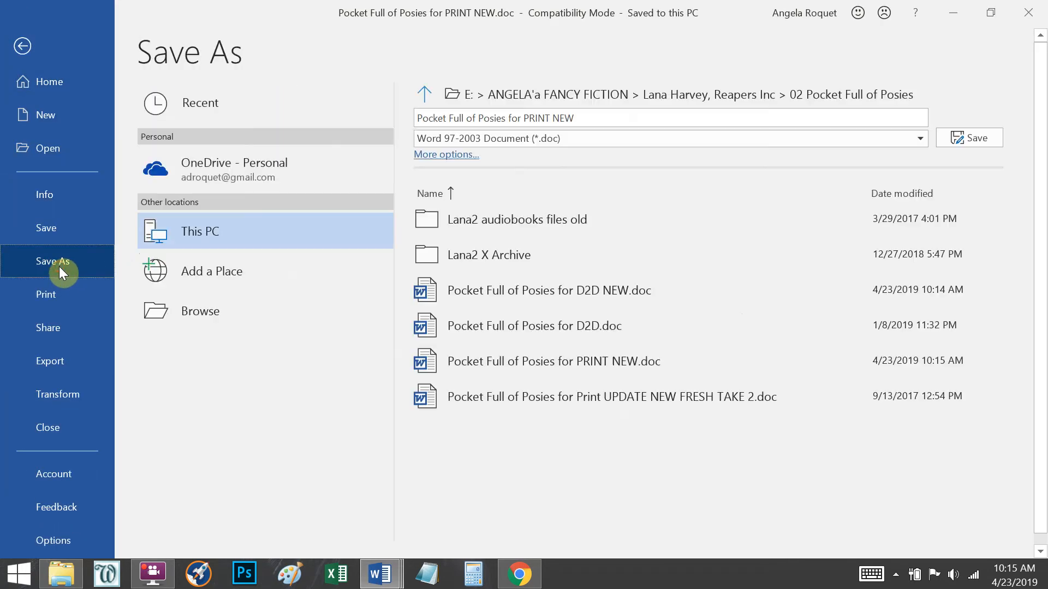
pyautogui.click(537, 143)
pyautogui.click(493, 157)
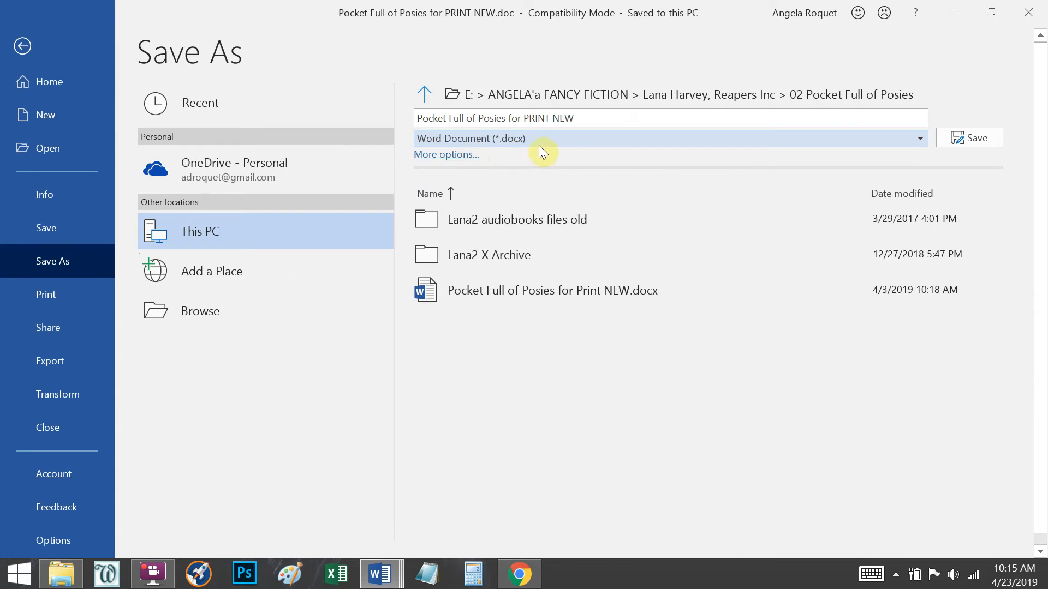
pyautogui.click(992, 138)
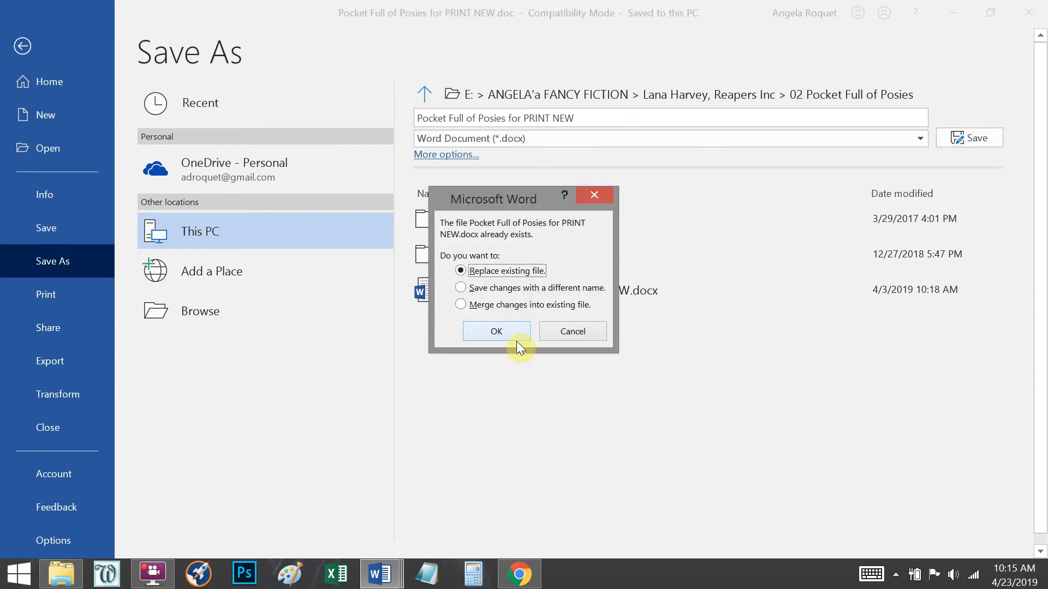
pyautogui.click(495, 331)
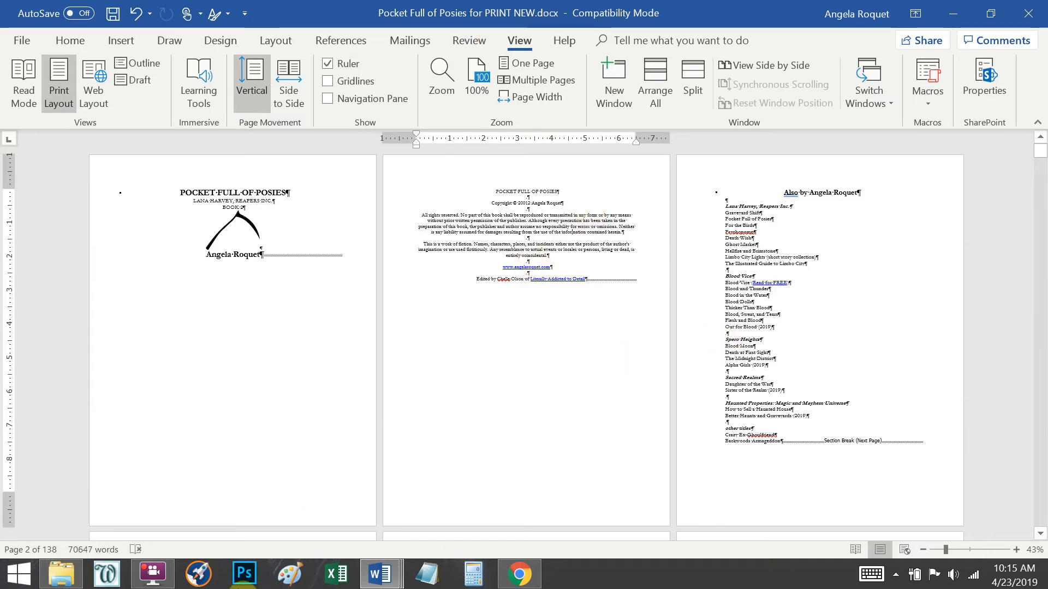
# Step: Save a copy of the manuscript in the same folder as the Word document "Pocket Full of Posies for D2D"
pyautogui.click(31, 38)
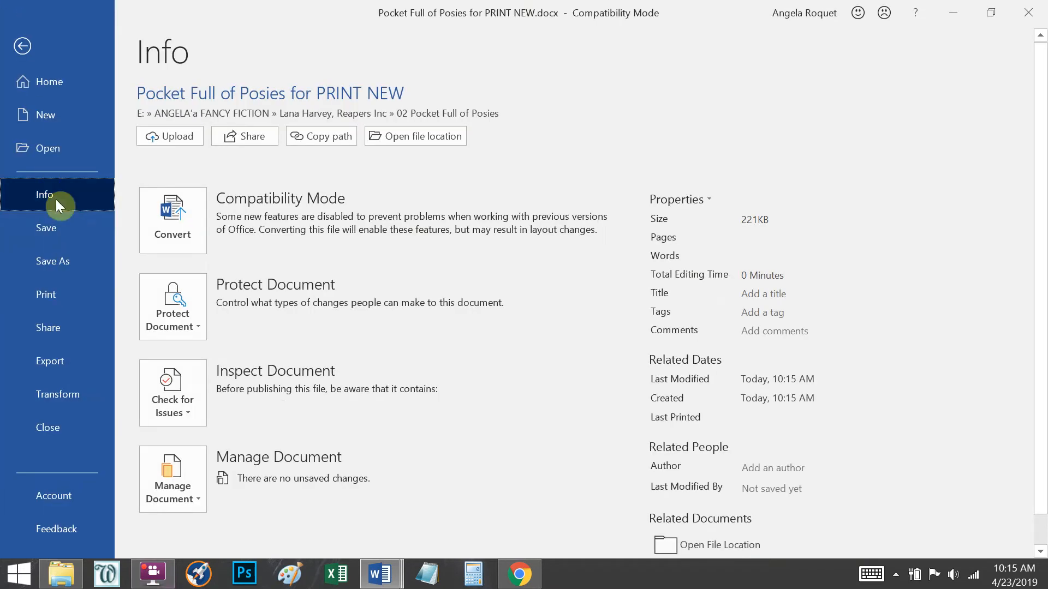
pyautogui.click(77, 272)
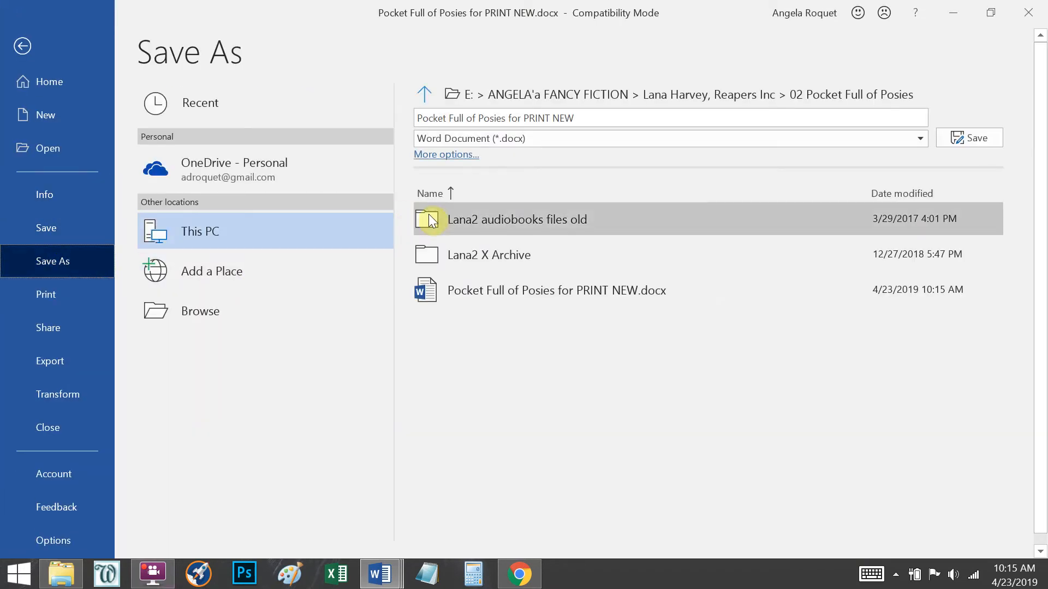
pyautogui.click(563, 112)
pyautogui.moveTo(584, 113); pyautogui.dragTo(529, 118)
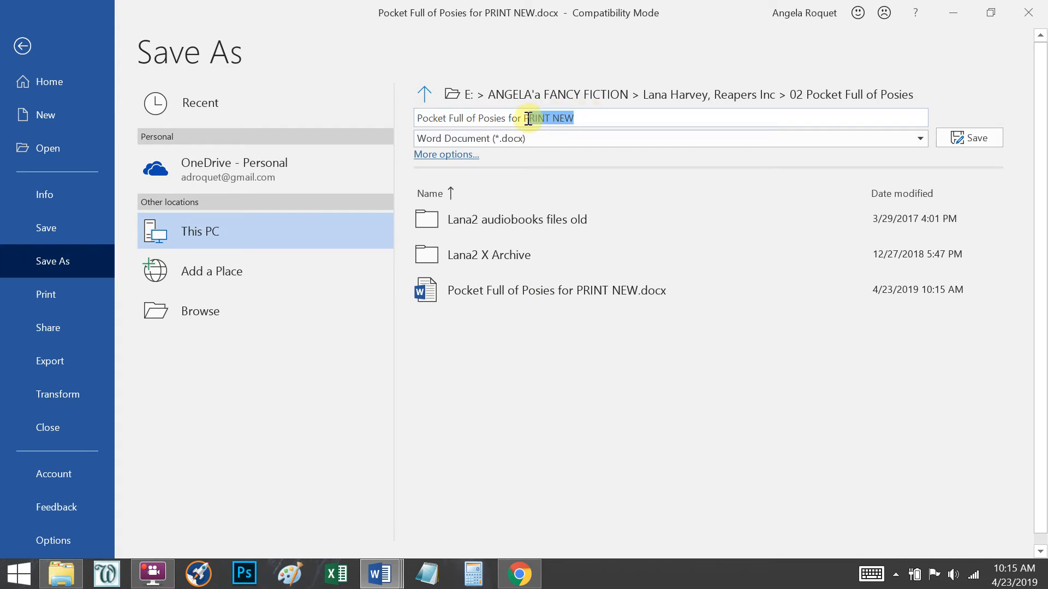
pyautogui.write('D2D')
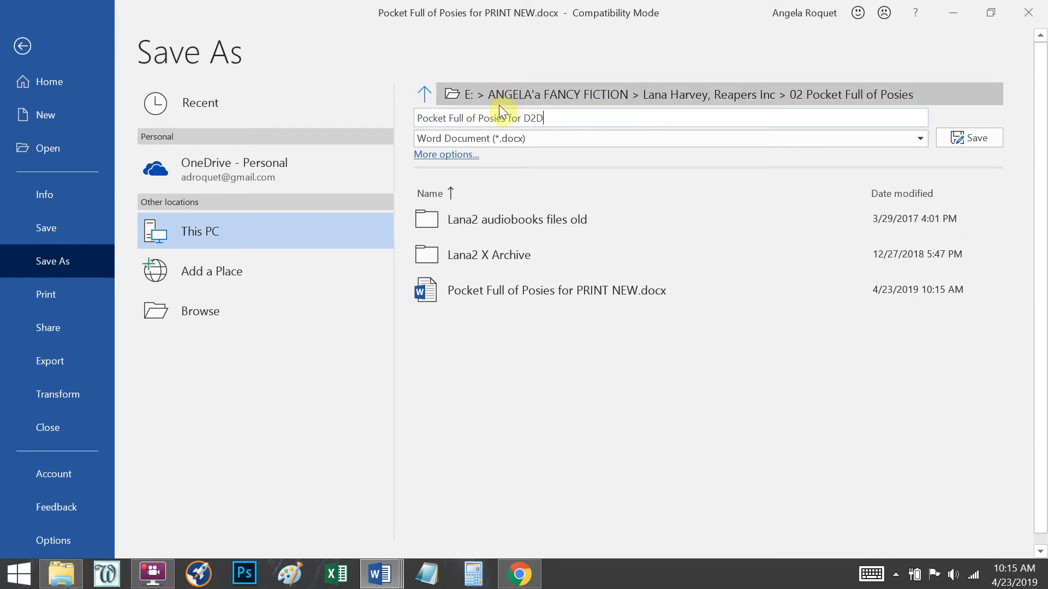
pyautogui.click(962, 135)
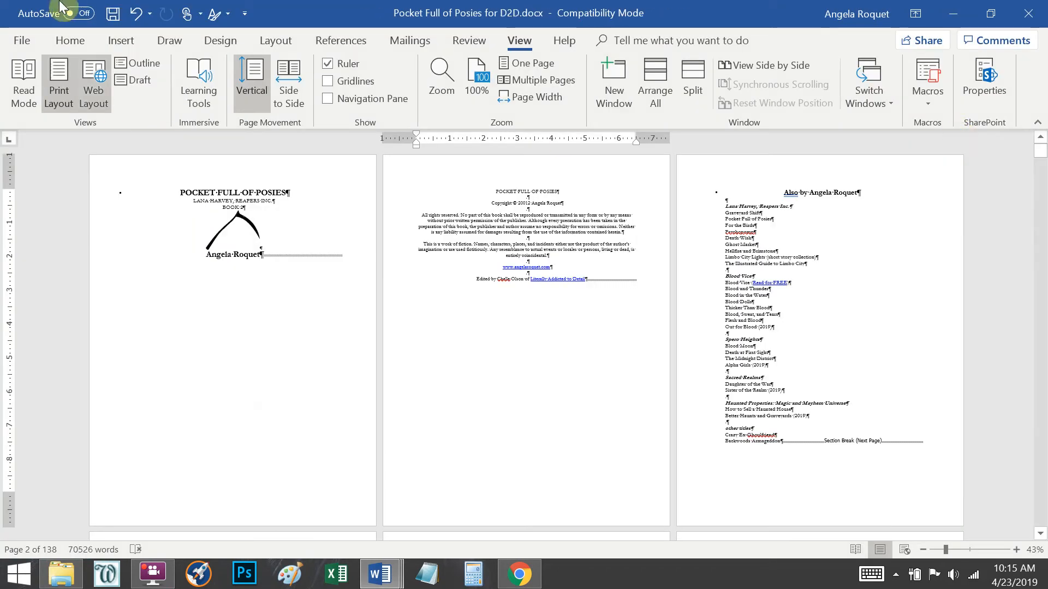
# Step: Save the D2D manuscript back under the name "Pocket Full of Posies for PRINT NEW", replacing the existing file
pyautogui.click(25, 41)
pyautogui.click(65, 268)
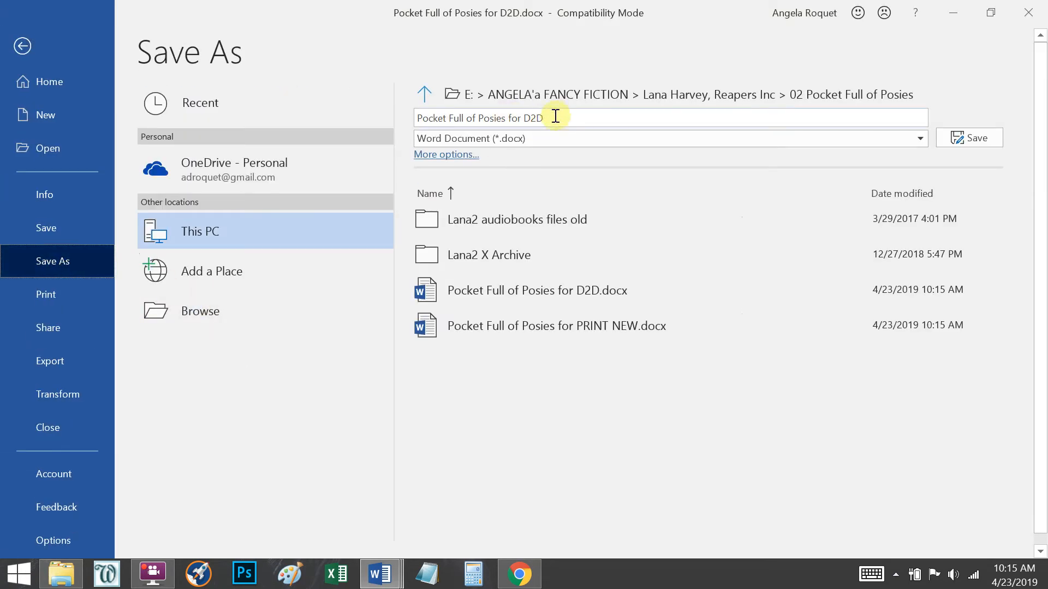
pyautogui.click(535, 334)
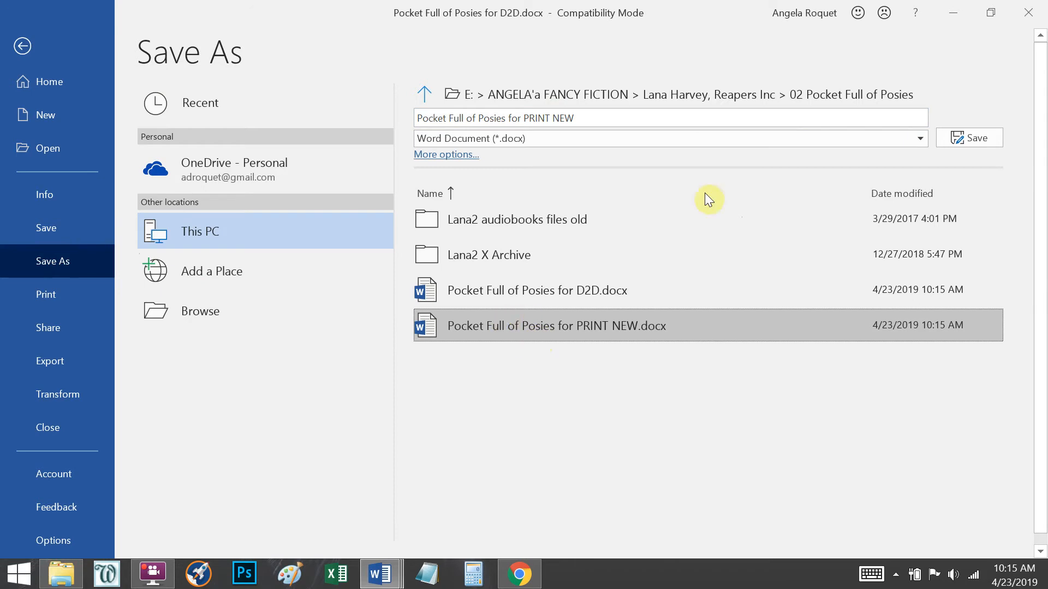
pyautogui.click(974, 136)
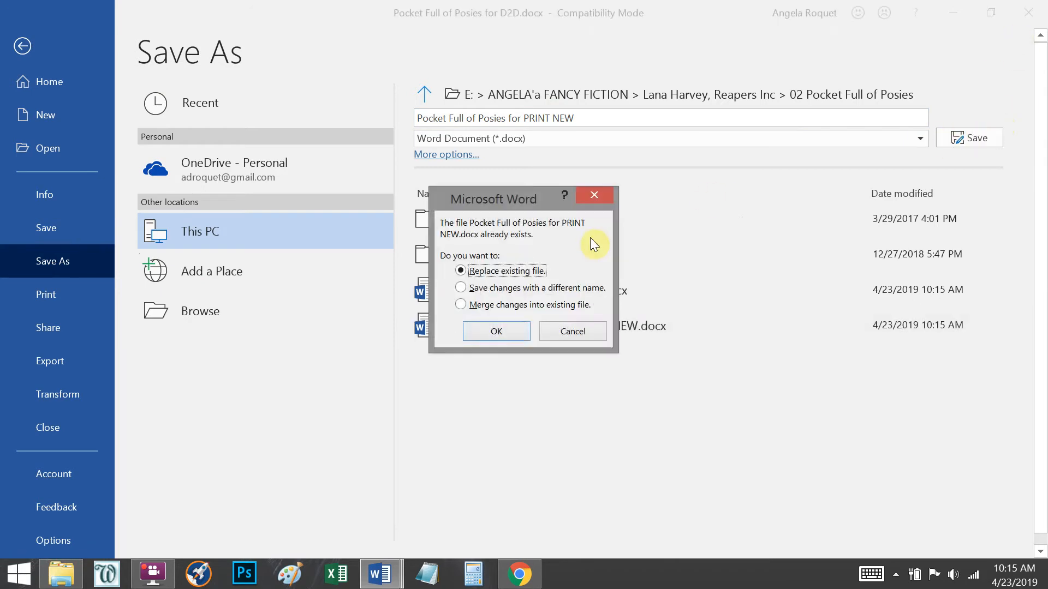
pyautogui.click(496, 331)
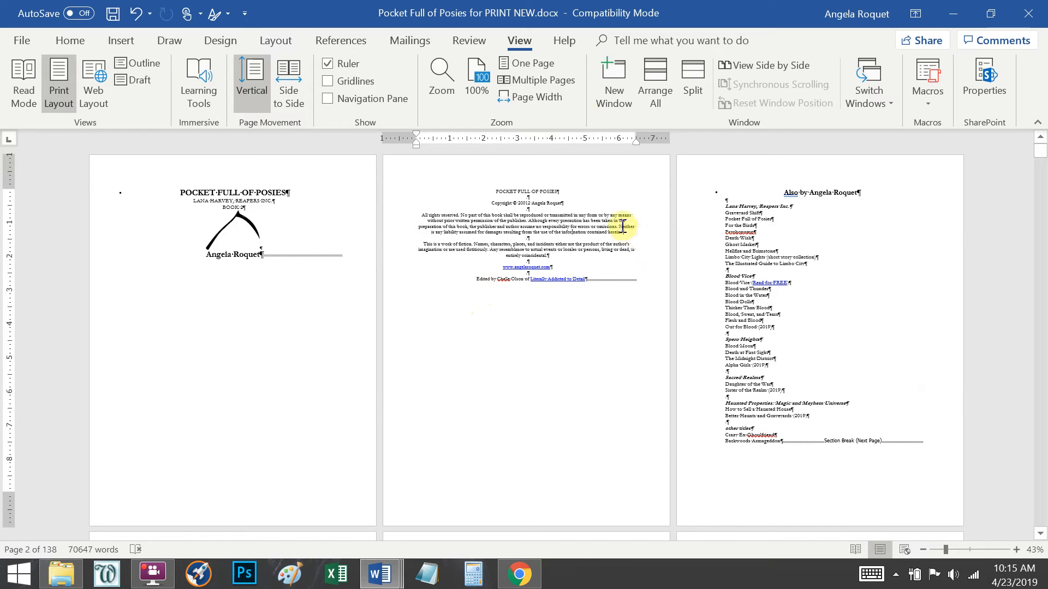
# Step: Switch to the Graveyard Shift for PRINT NEW document and examine its front matter layout and section breaks with multiple pages displayed
pyautogui.click(382, 577)
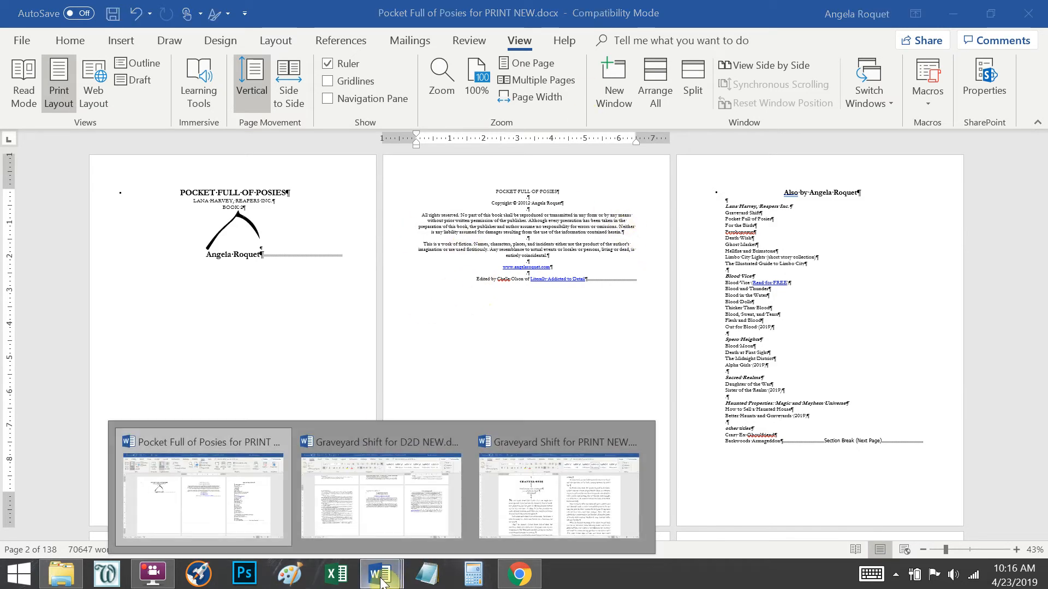
pyautogui.click(614, 499)
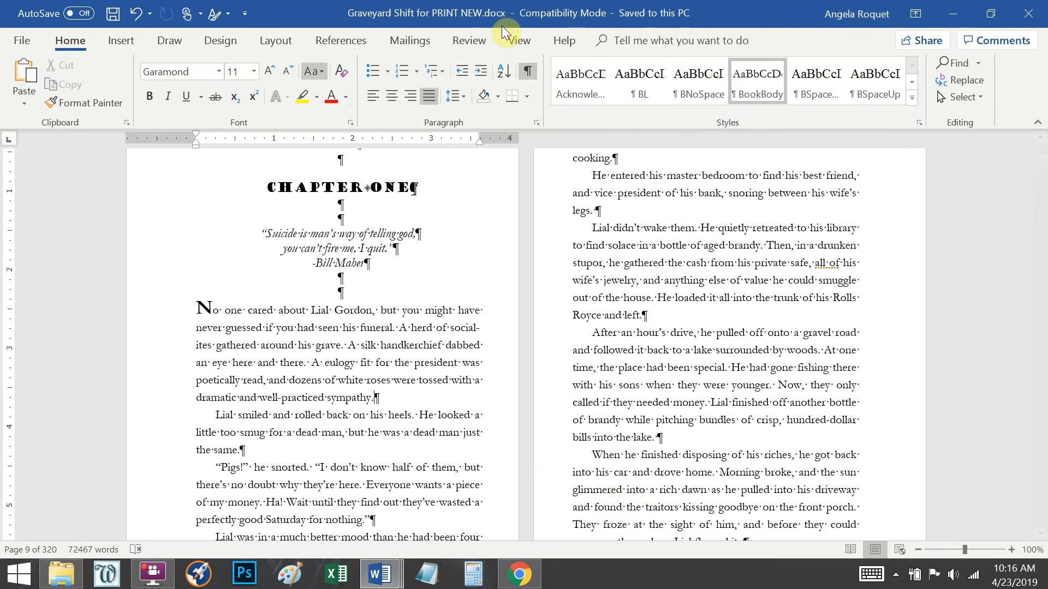
pyautogui.click(518, 41)
pyautogui.click(522, 79)
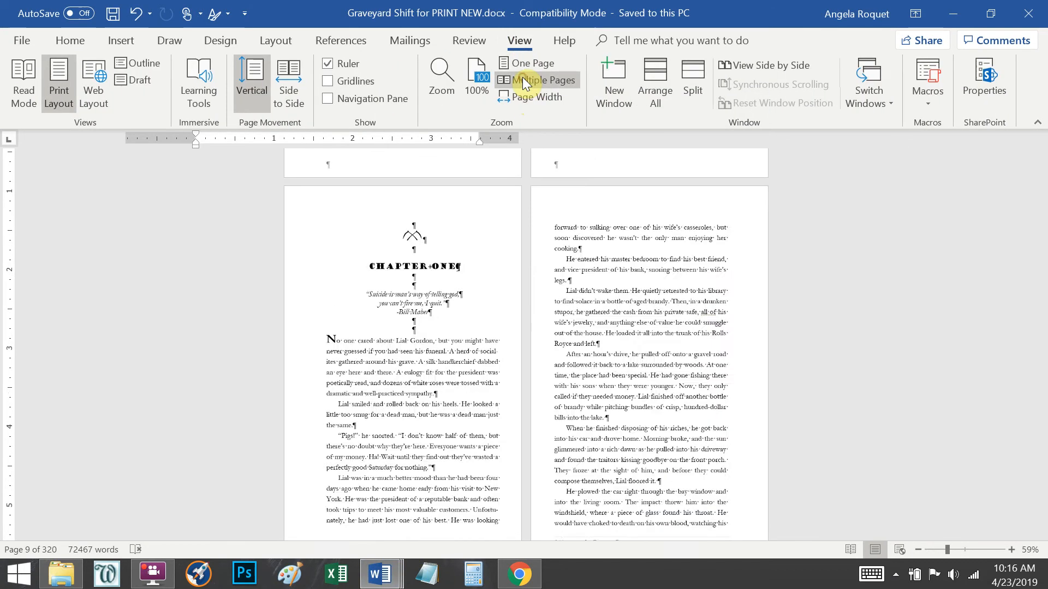
pyautogui.scroll(8, 368, 362)
pyautogui.scroll(4, 367, 356)
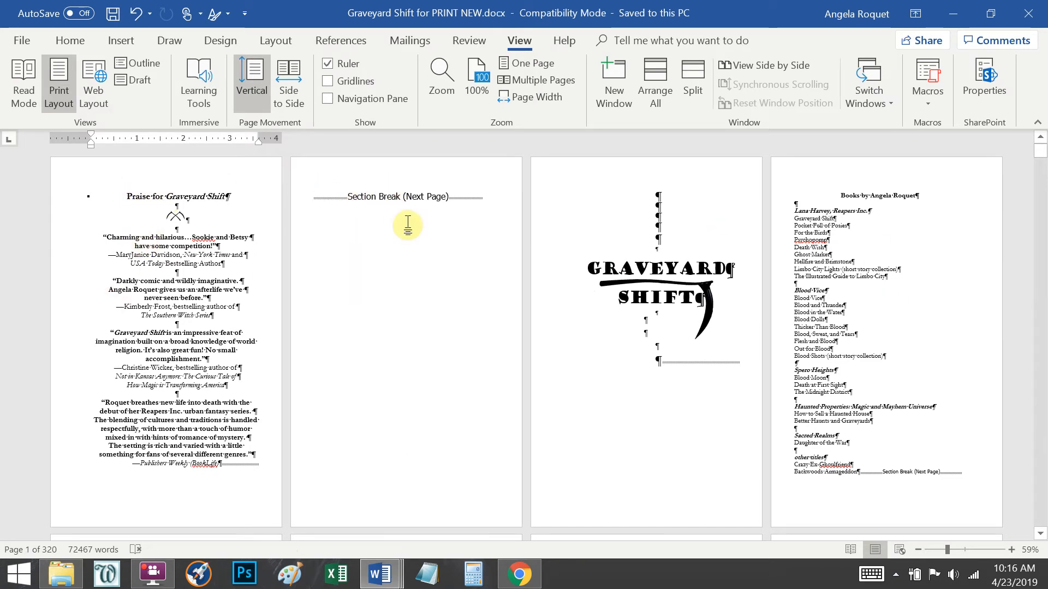
pyautogui.scroll(-4, 740, 480)
pyautogui.scroll(-5, 407, 455)
pyautogui.scroll(-10, 407, 285)
pyautogui.scroll(9, 407, 282)
pyautogui.scroll(10, 405, 278)
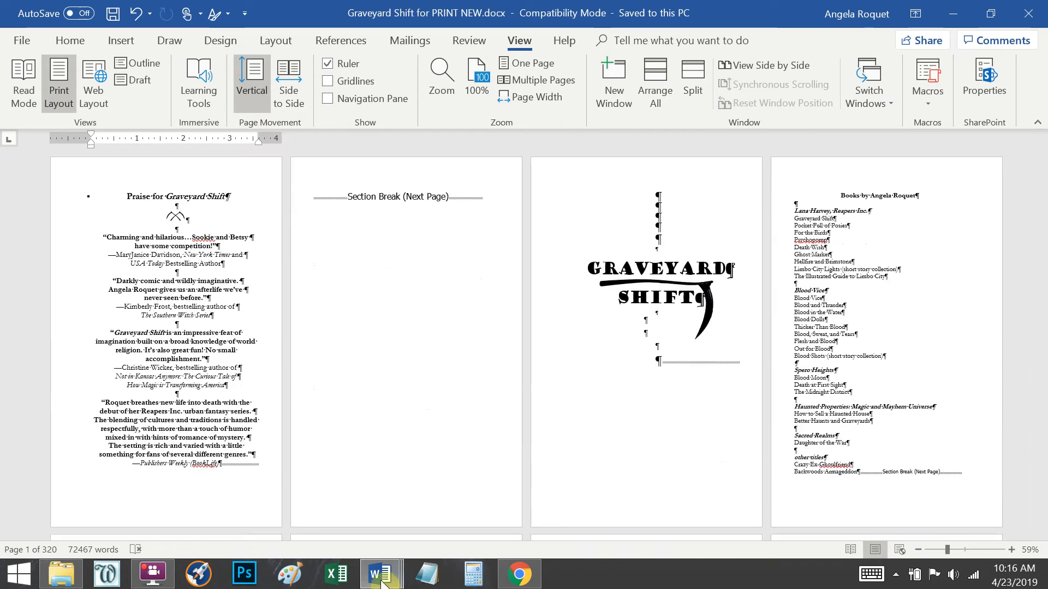
# Step: Close the Graveyard Shift for D2D NEW document and return to the Pocket Full of Posies for PRINT NEW document
pyautogui.click(386, 582)
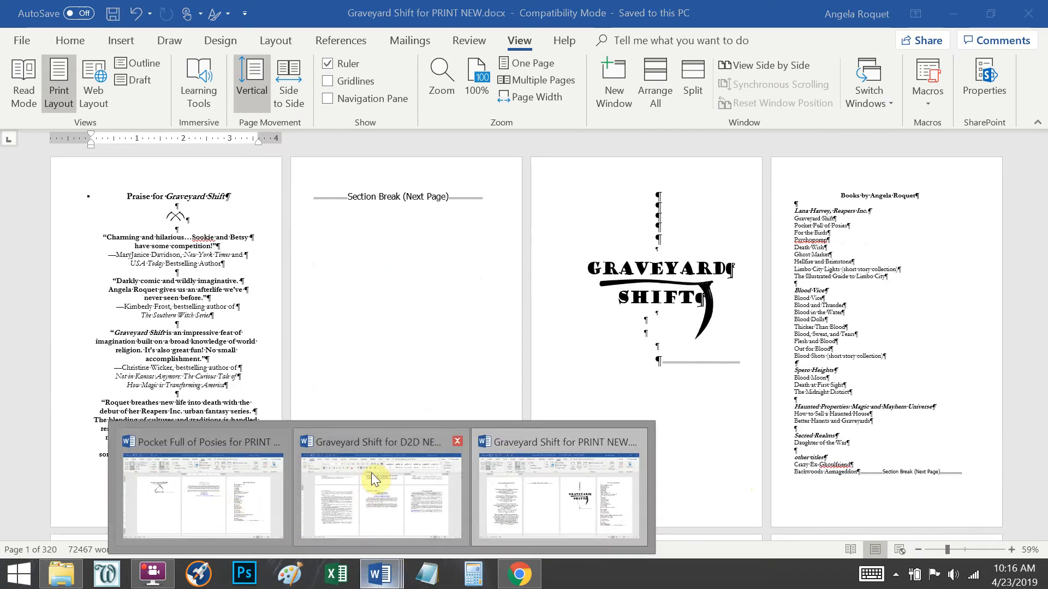
pyautogui.click(358, 489)
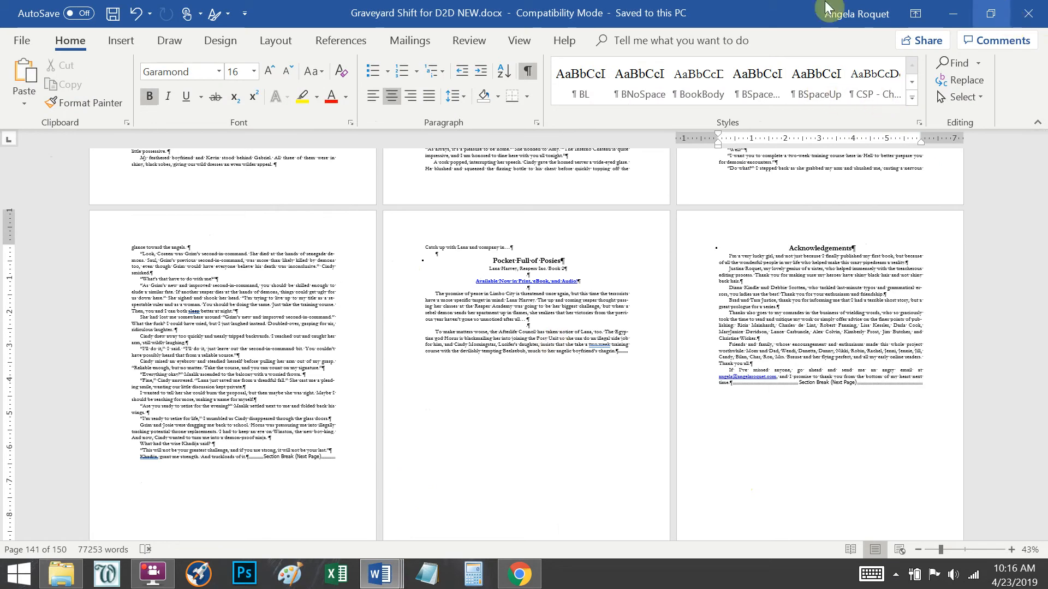
pyautogui.click(1023, 16)
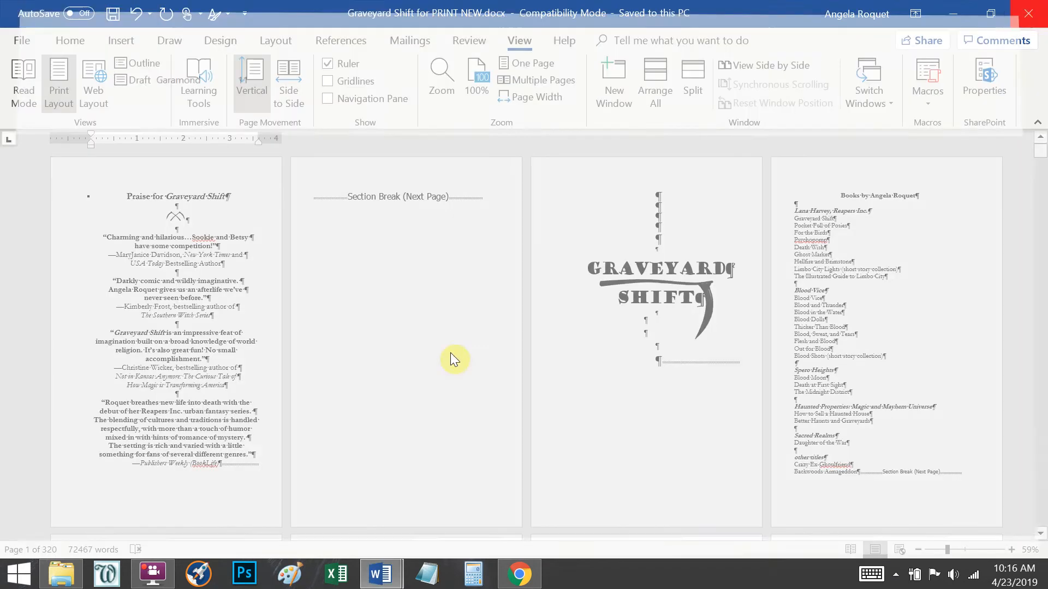
pyautogui.moveTo(384, 583)
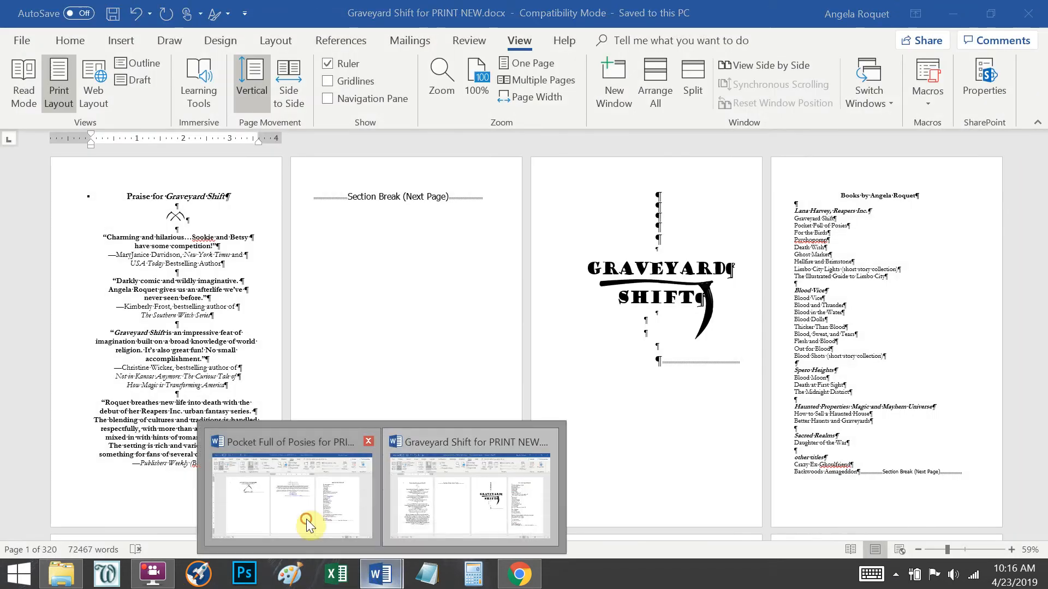
pyautogui.click(315, 503)
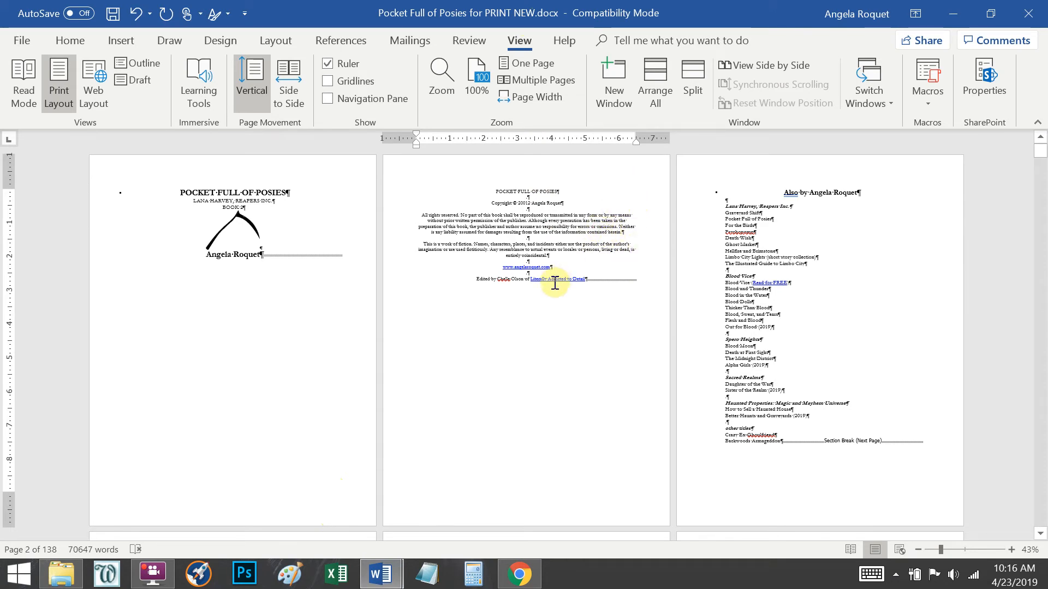
# Step: Select the entire manuscript and enter a custom paper size of 5 inches wide by 8 inches high in Page Setup
pyautogui.hotkey('ctrl', 'a')
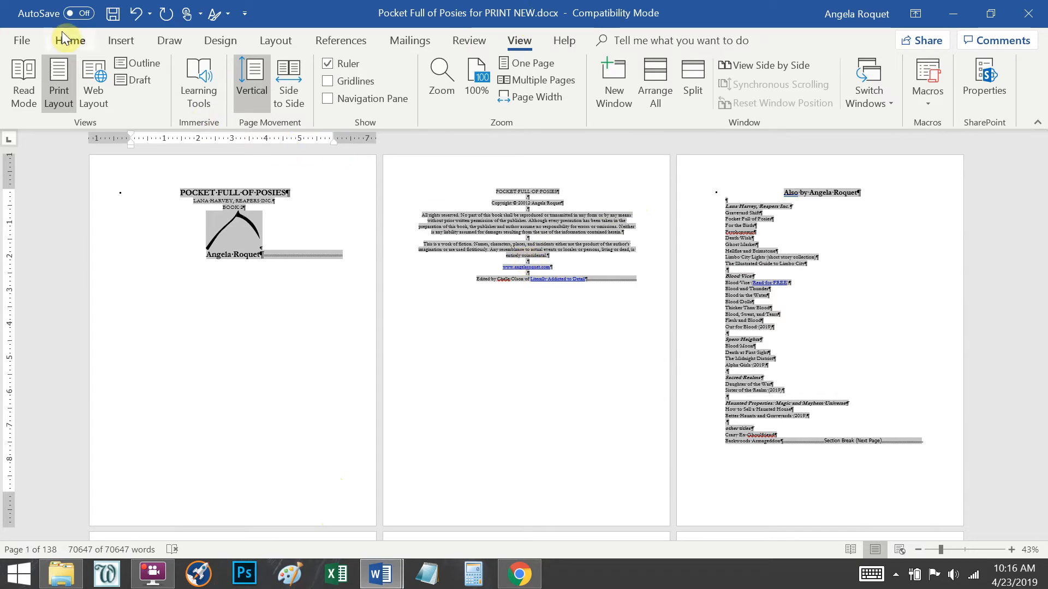
pyautogui.click(271, 41)
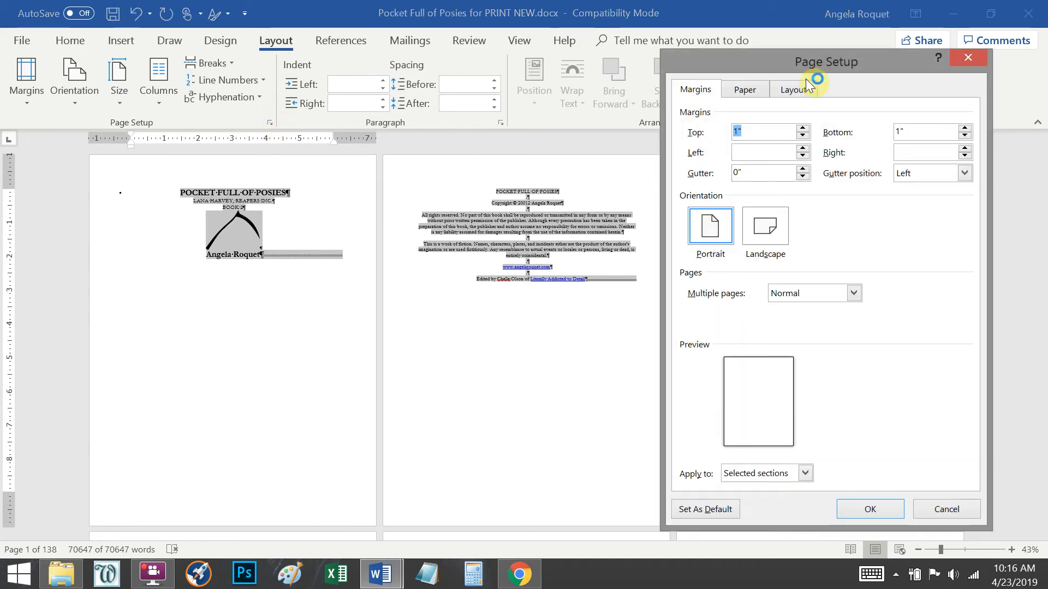
pyautogui.click(745, 90)
pyautogui.moveTo(726, 61); pyautogui.dragTo(526, 41)
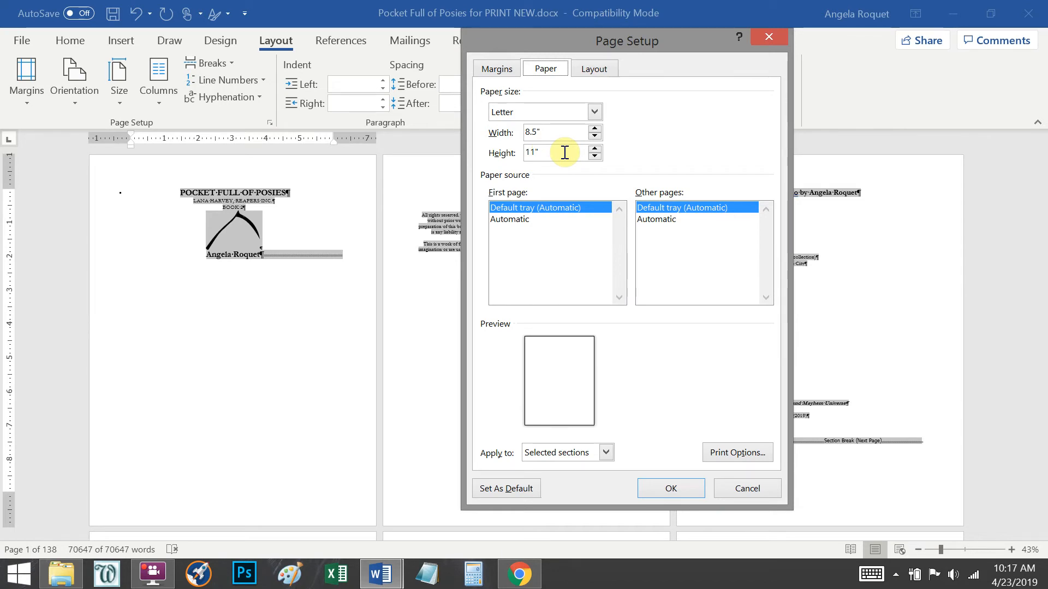
pyautogui.moveTo(570, 132); pyautogui.dragTo(494, 158)
pyautogui.write('5')
pyautogui.press('BackSpace')
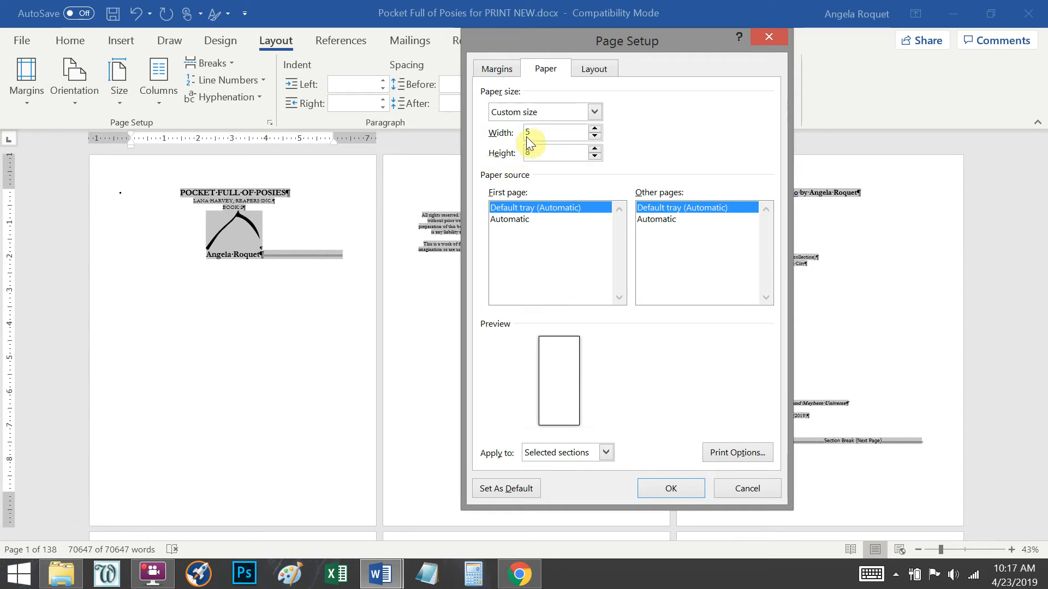
pyautogui.write('8')
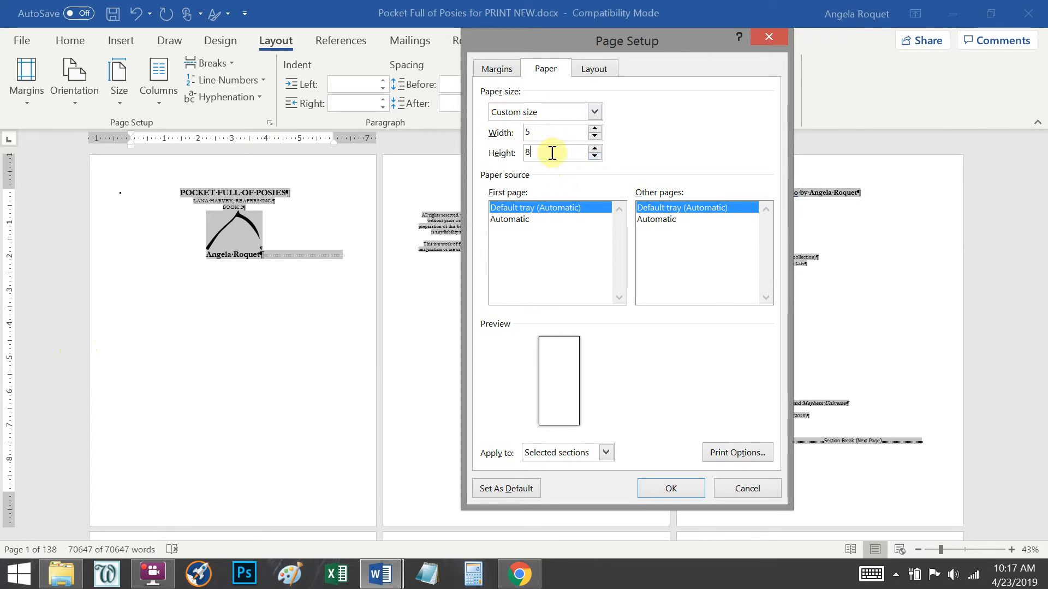
# Step: Set multiple pages to Mirror margins and apply the page setup to the whole document
pyautogui.click(498, 70)
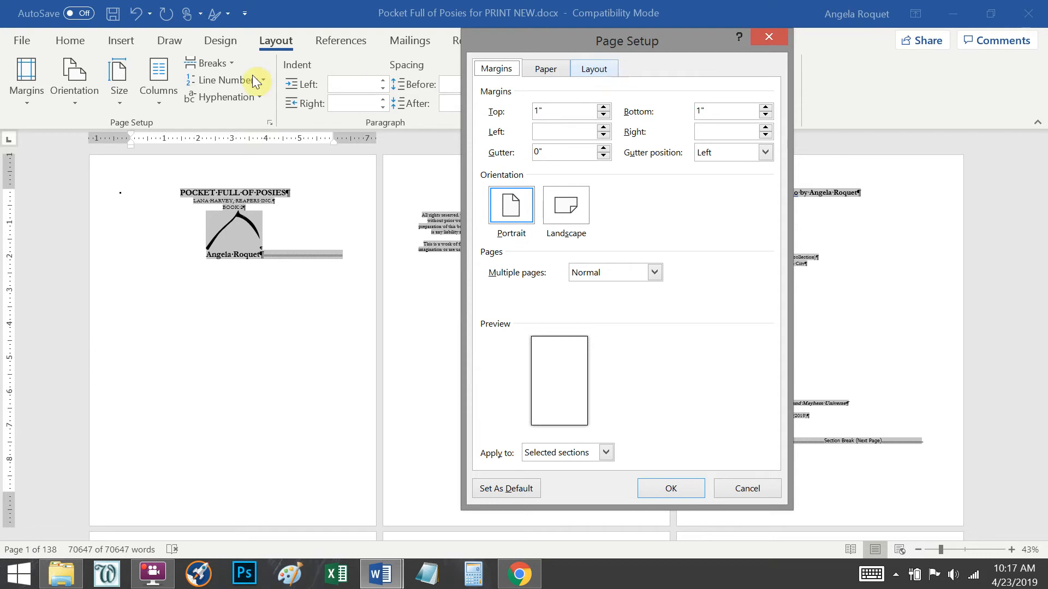
pyautogui.click(654, 272)
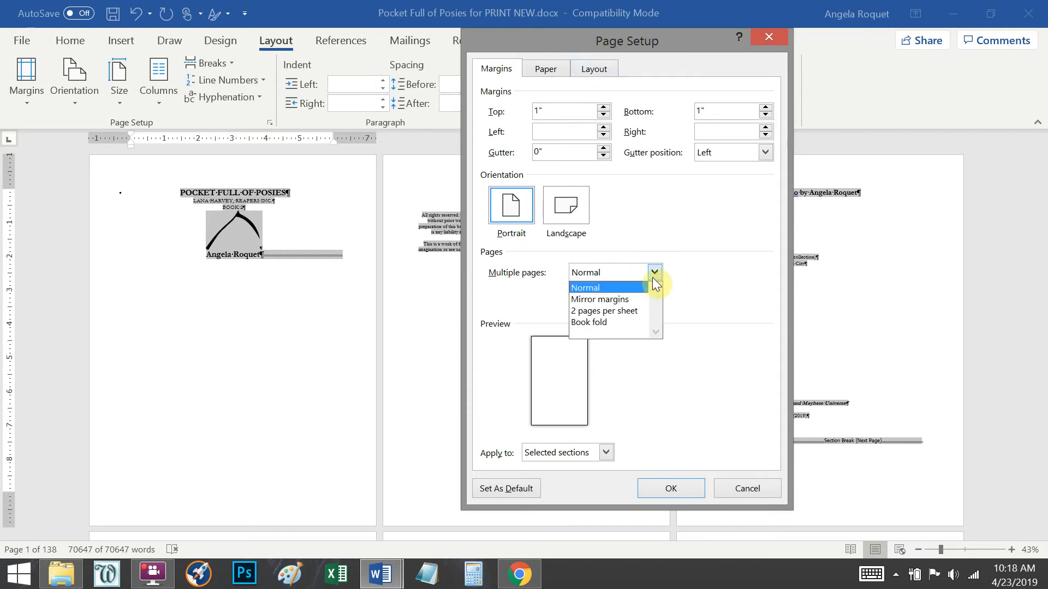
pyautogui.click(620, 300)
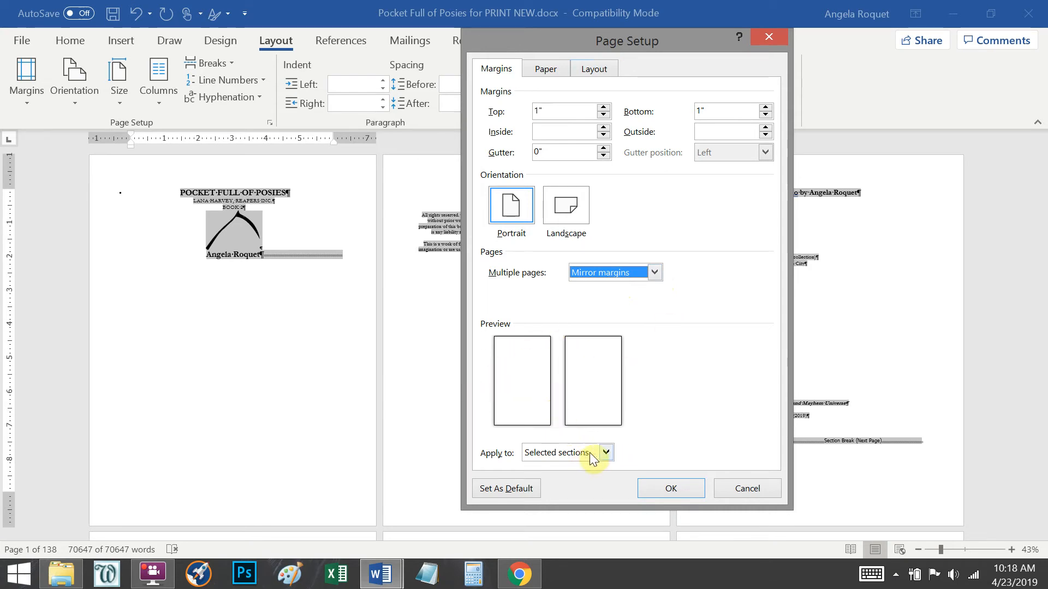
pyautogui.click(606, 453)
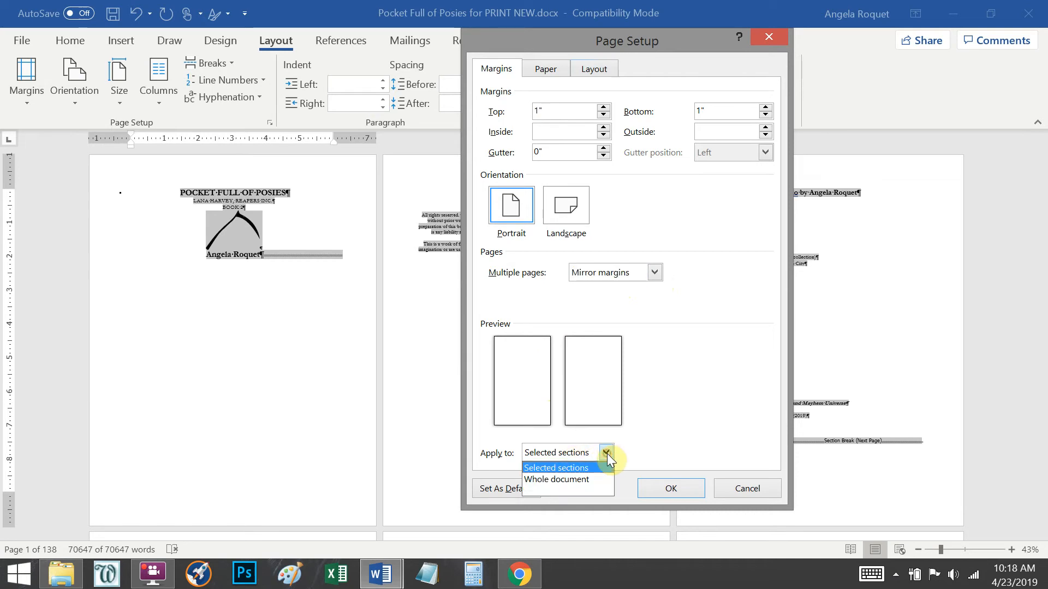
pyautogui.click(596, 479)
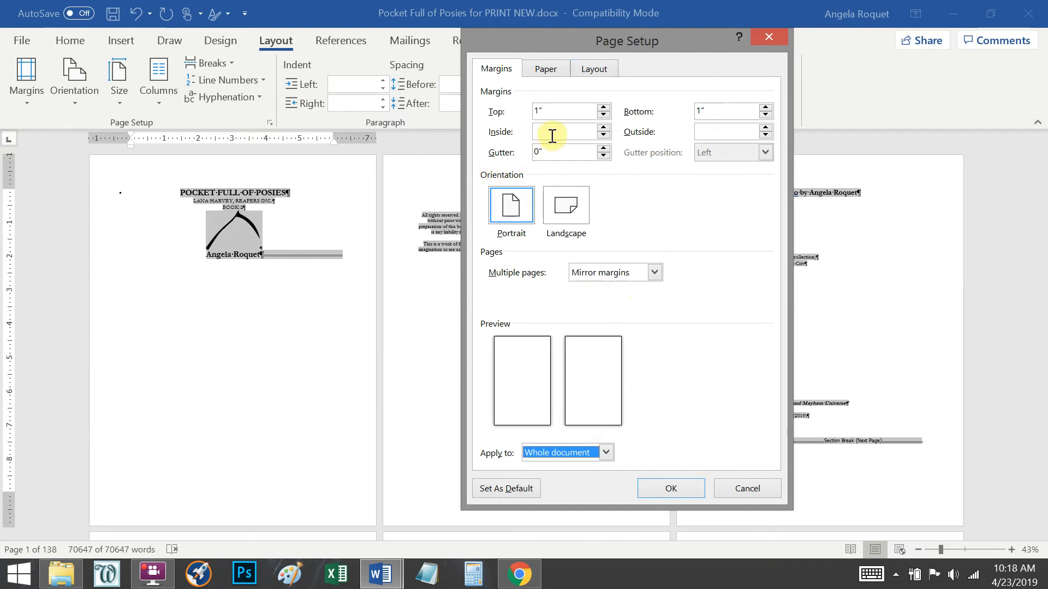
# Step: Set the top margin to .75 inch and the bottom margin to .8 inch
pyautogui.moveTo(552, 110); pyautogui.dragTo(524, 112)
pyautogui.click(537, 112)
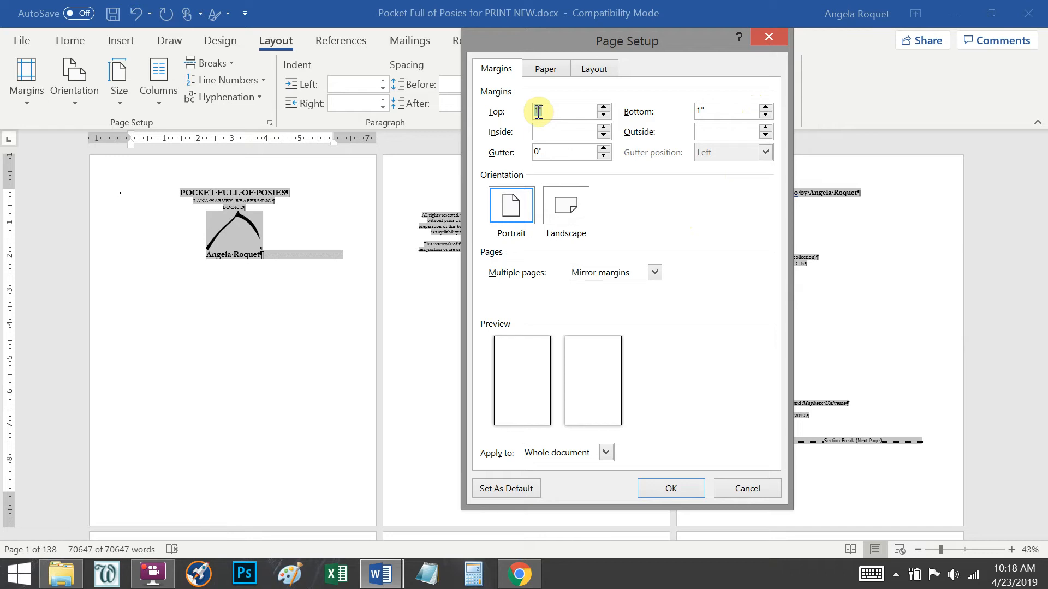
pyautogui.write('.75')
pyautogui.moveTo(721, 110); pyautogui.dragTo(673, 112)
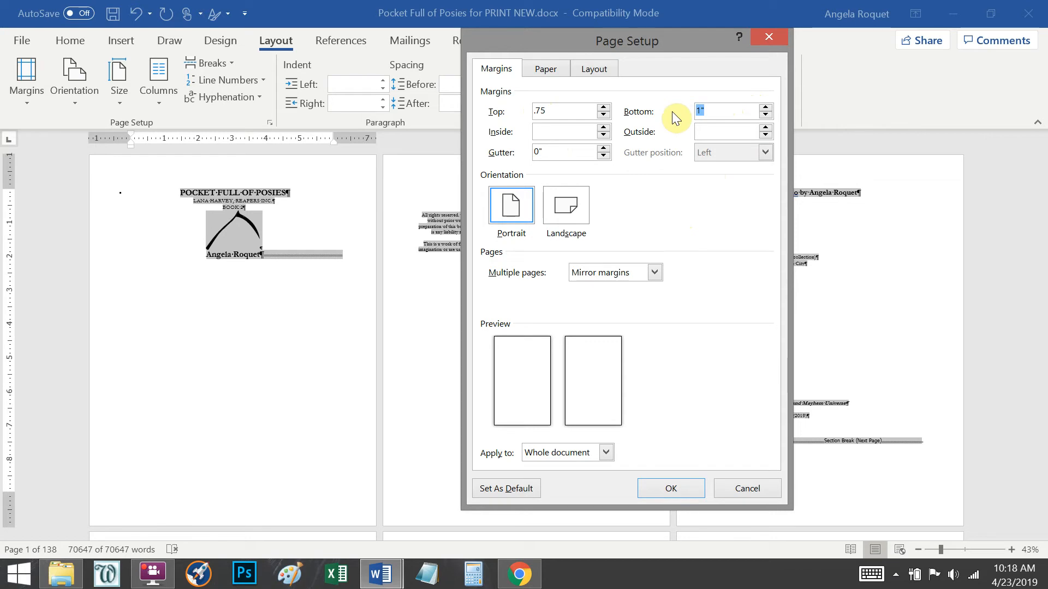
pyautogui.write('.8')
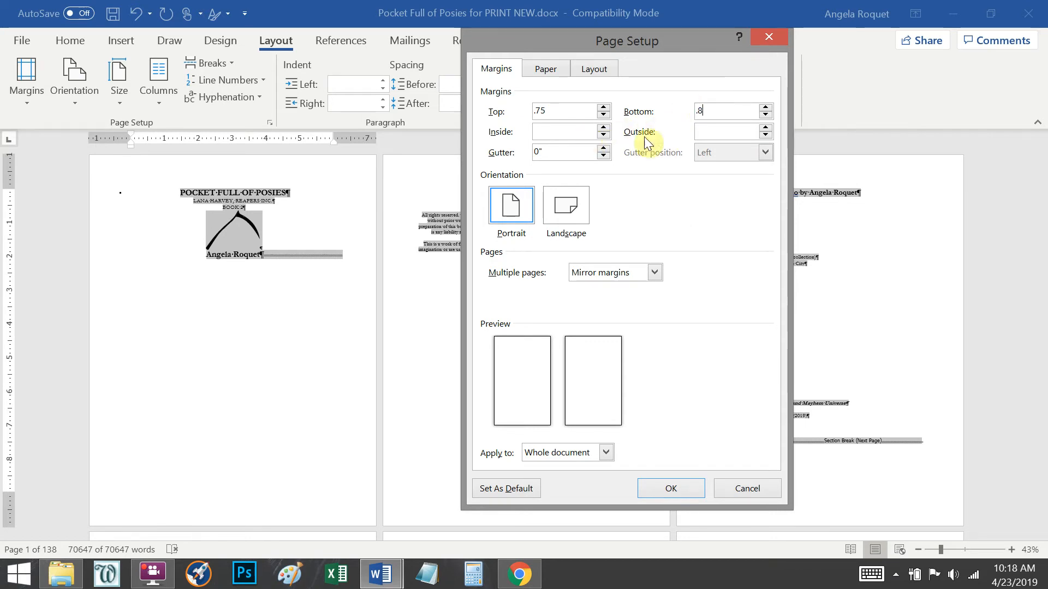
# Step: Set the outside margin to .5 inch, the inside margin to .75 inch and the gutter to .14 inch
pyautogui.click(721, 130)
pyautogui.write('.5')
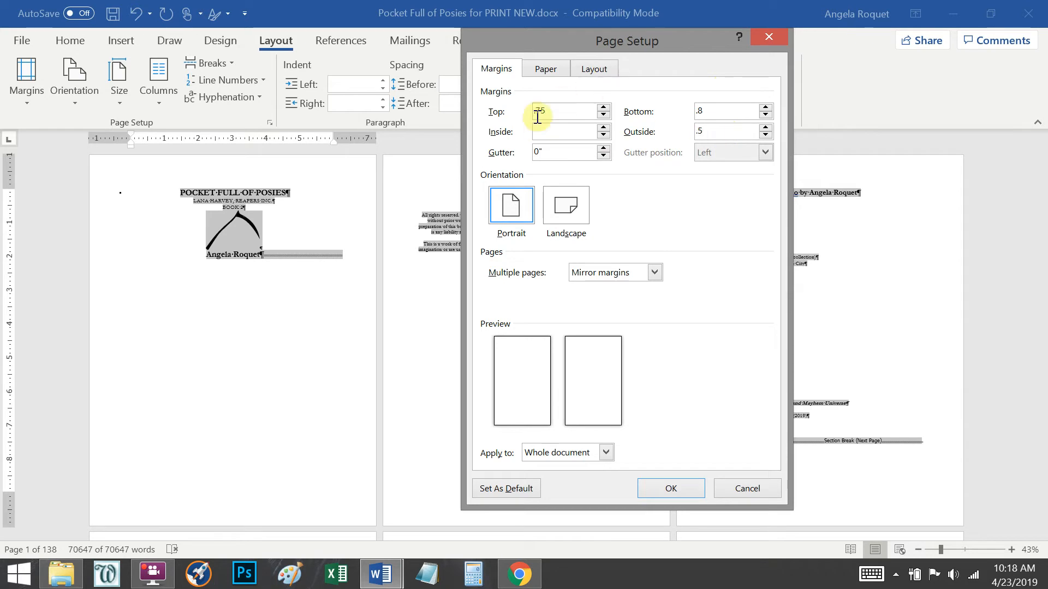
pyautogui.click(560, 129)
pyautogui.write('.75')
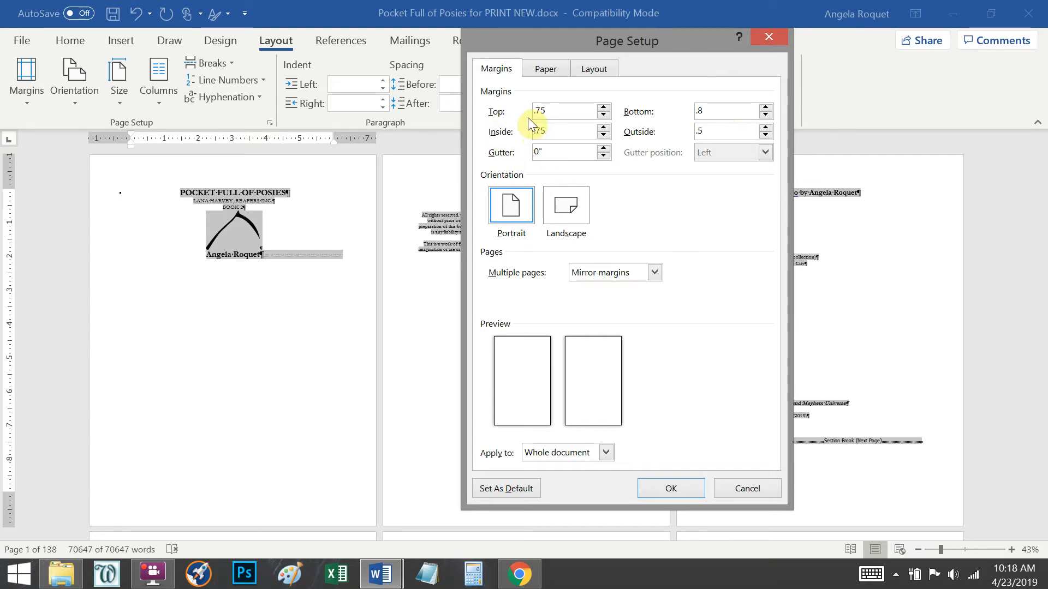
pyautogui.doubleClick(553, 150)
pyautogui.write('.14')
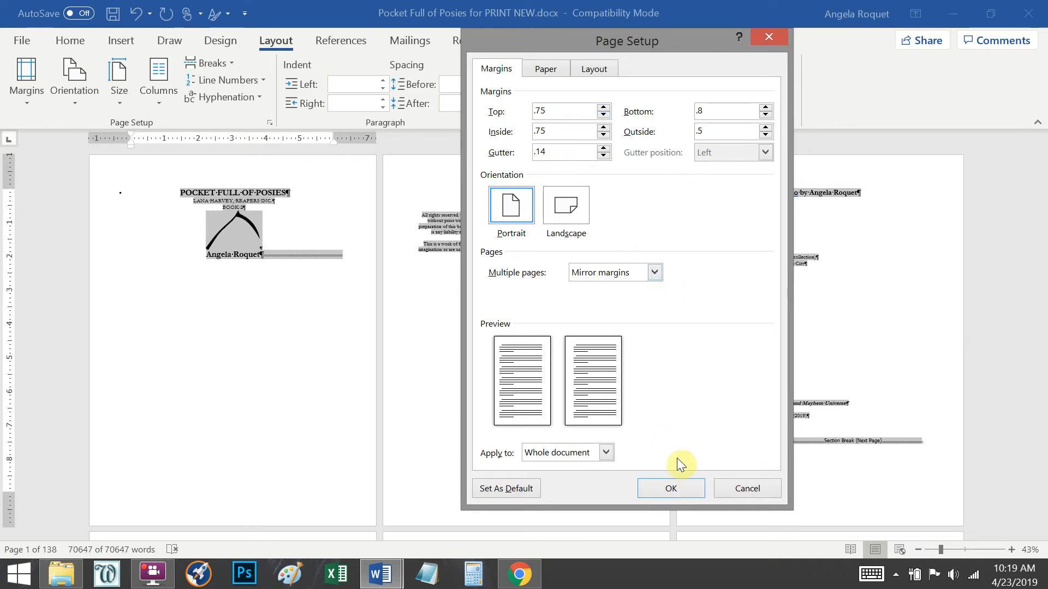
# Step: Set the header and footer distances from the edge to .2 inch for the whole document and apply the page setup
pyautogui.click(609, 70)
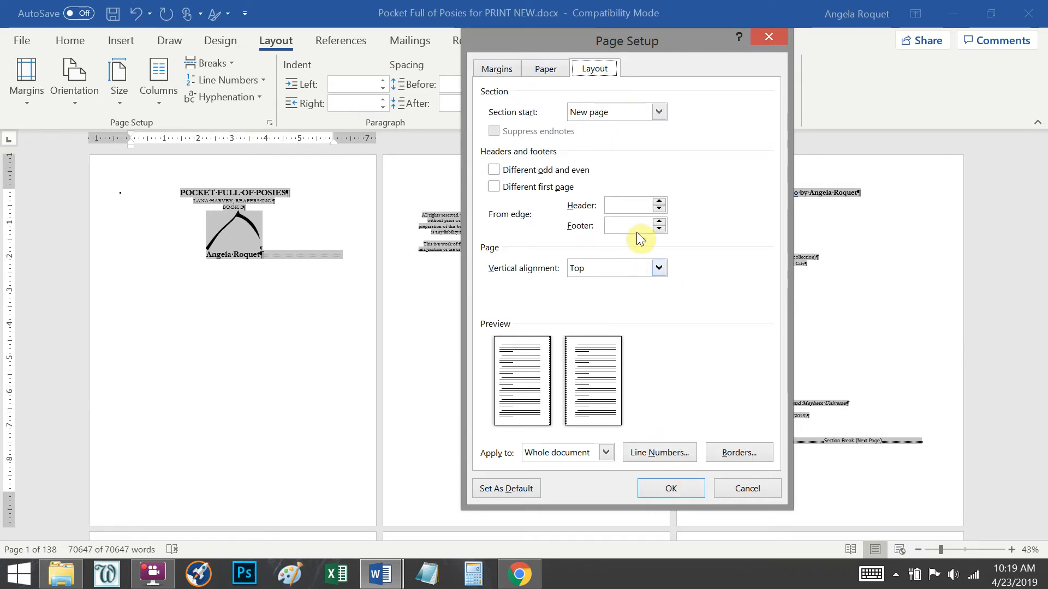
pyautogui.click(636, 202)
pyautogui.write('.2')
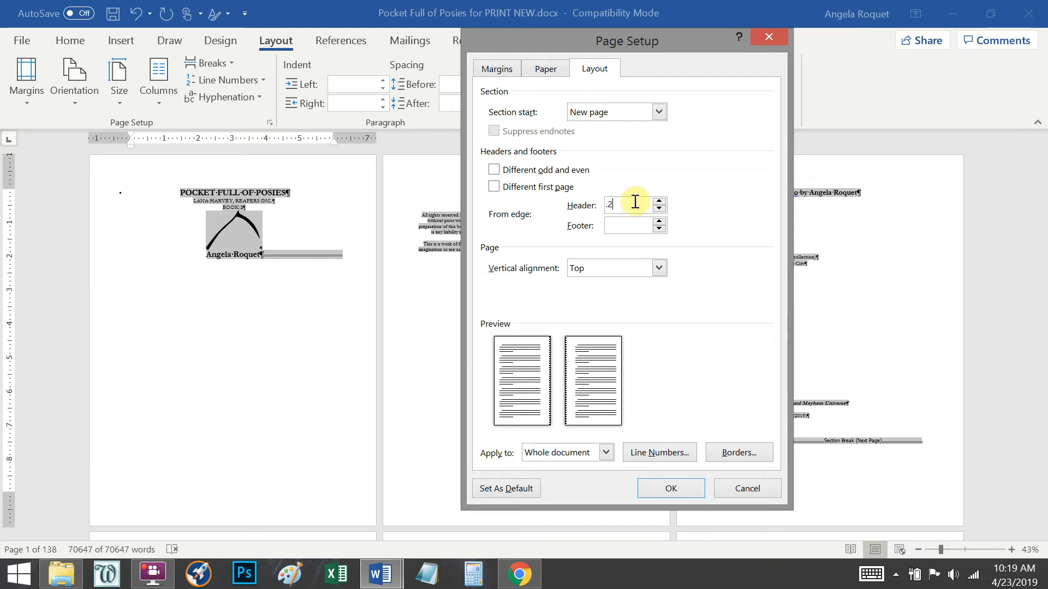
pyautogui.click(630, 226)
pyautogui.write('.2')
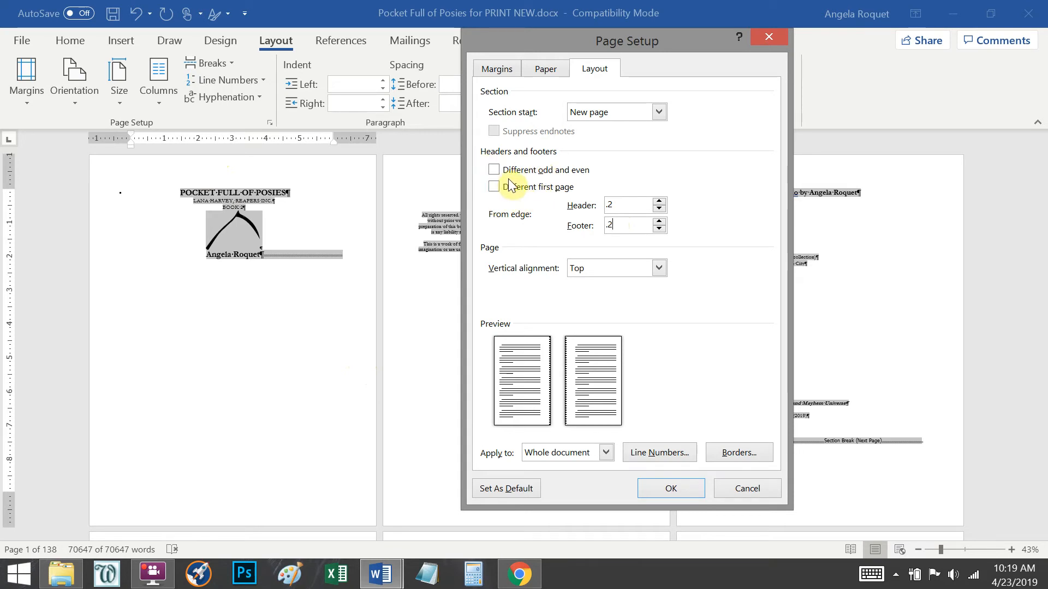
pyautogui.click(674, 488)
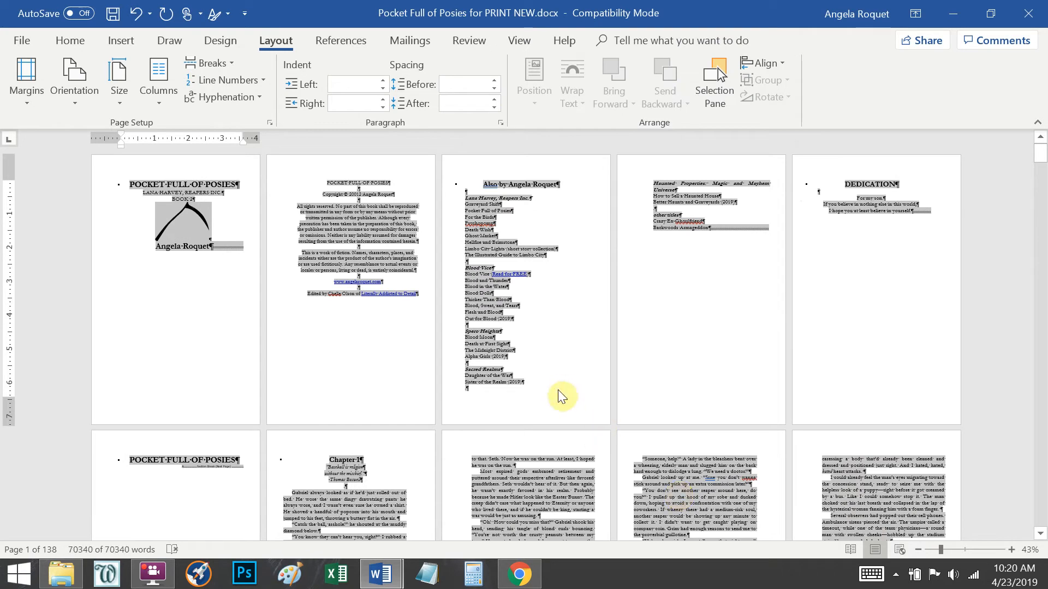
# Step: View the document at 100% zoom and examine the layout of the title and copyright pages
pyautogui.click(483, 210)
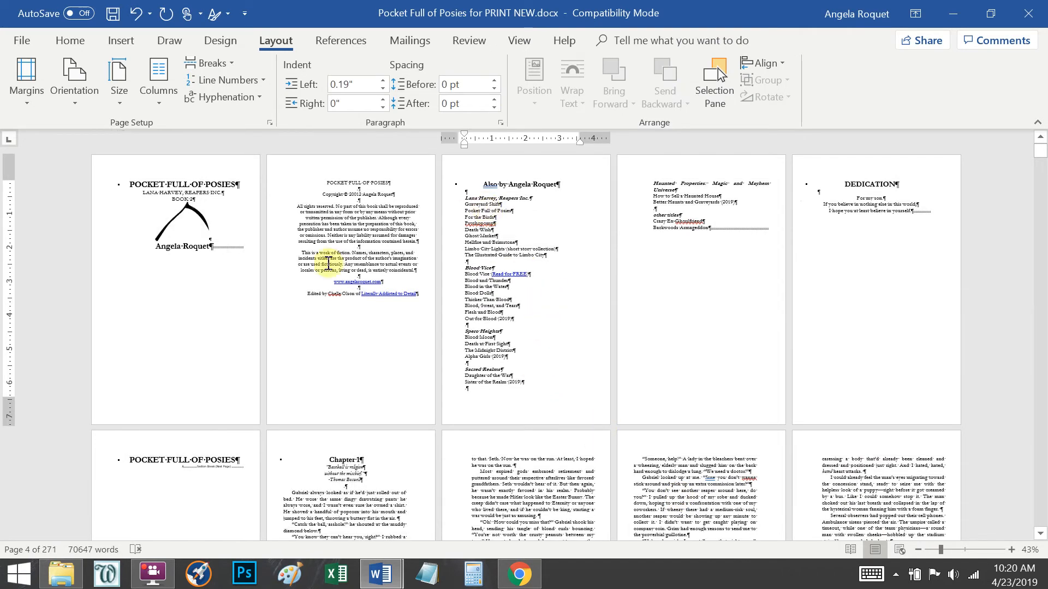
pyautogui.click(321, 257)
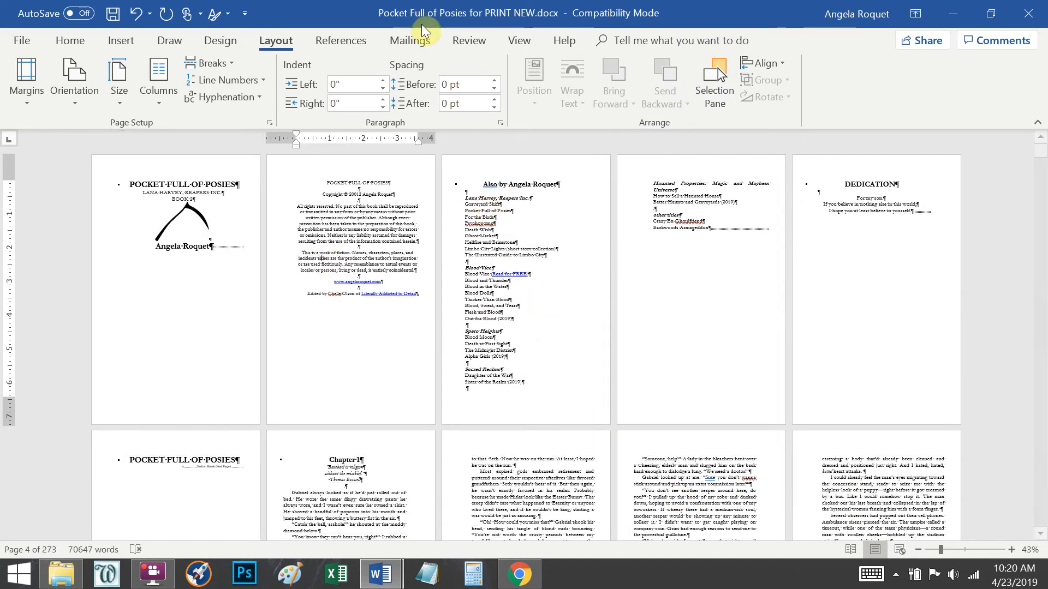
pyautogui.click(117, 41)
pyautogui.click(518, 41)
pyautogui.click(471, 76)
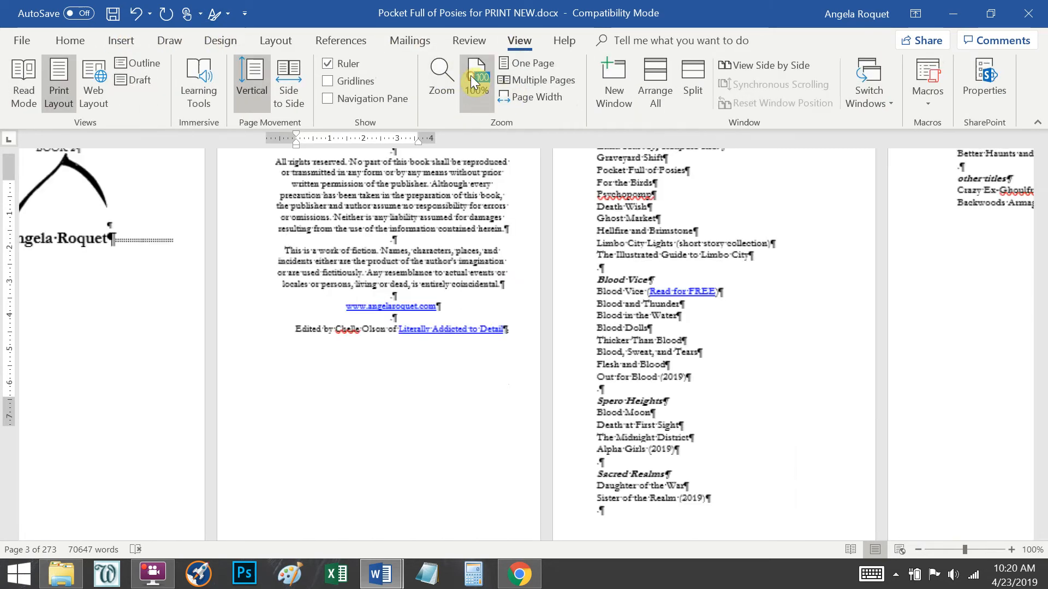
pyautogui.scroll(3, 521, 491)
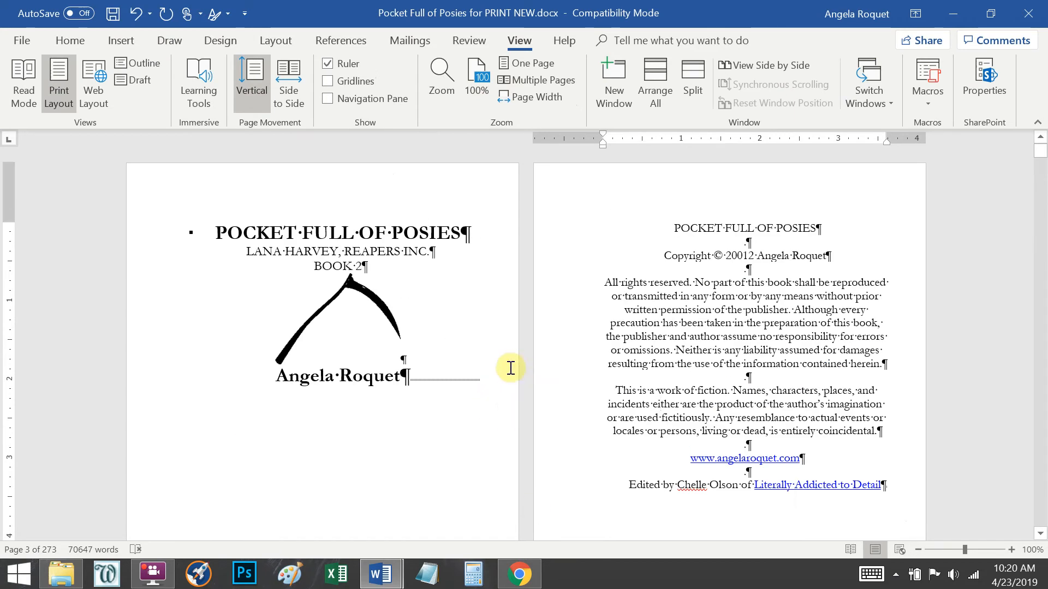
pyautogui.scroll(-2, 592, 391)
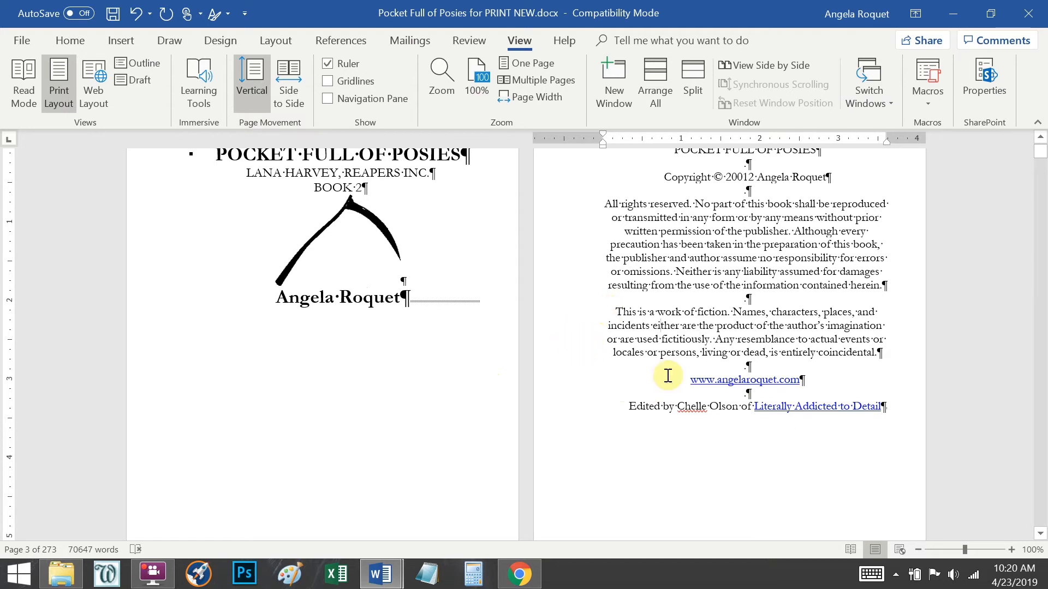
pyautogui.scroll(-2, 686, 386)
pyautogui.scroll(-1, 687, 386)
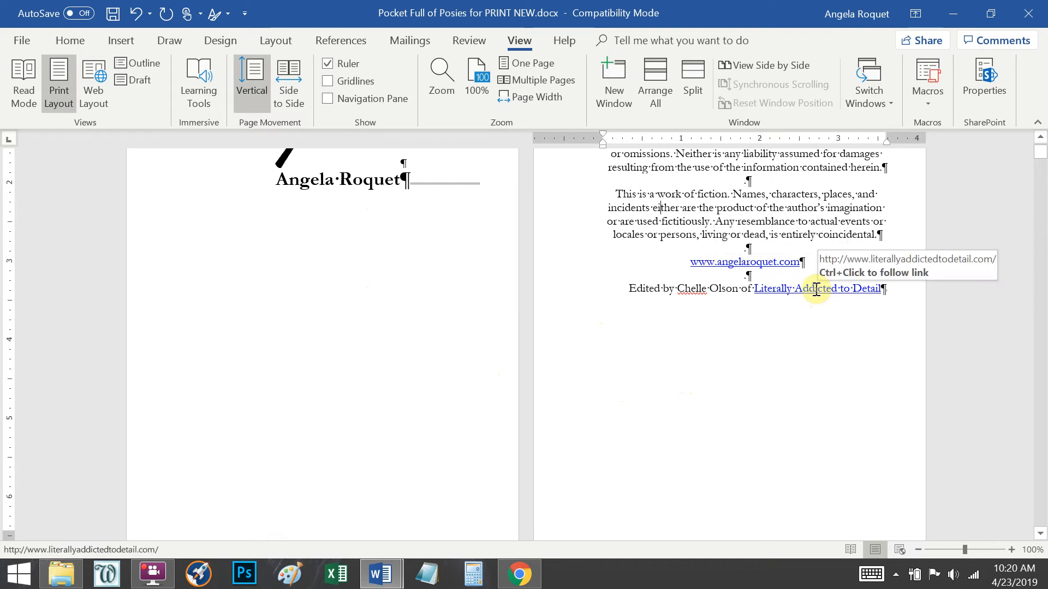
# Step: Remove the hyperlink from the author's website address on the copyright page and make the address bold
pyautogui.rightClick(718, 265)
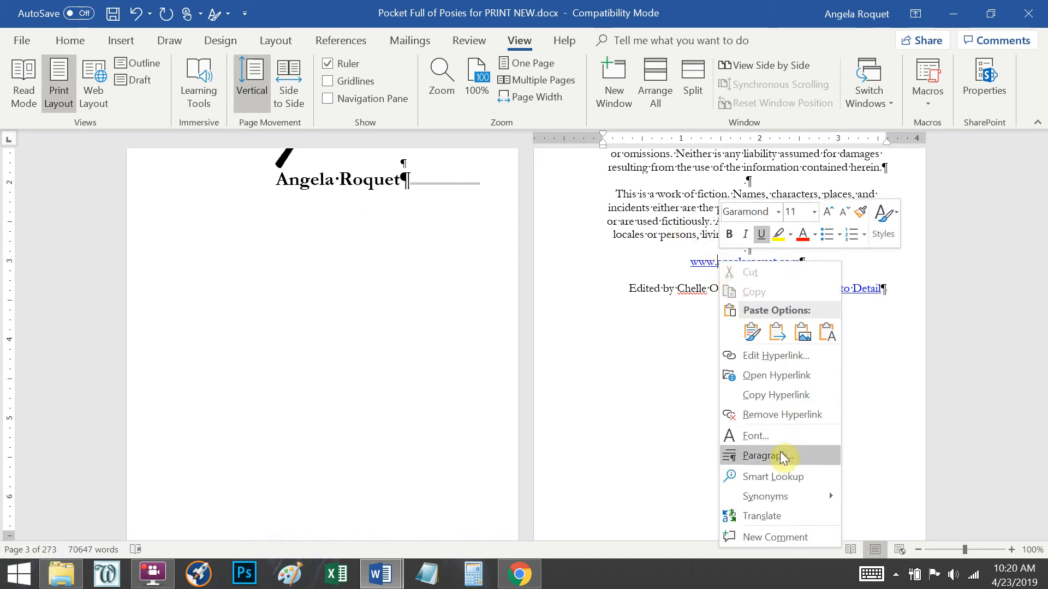
pyautogui.click(766, 418)
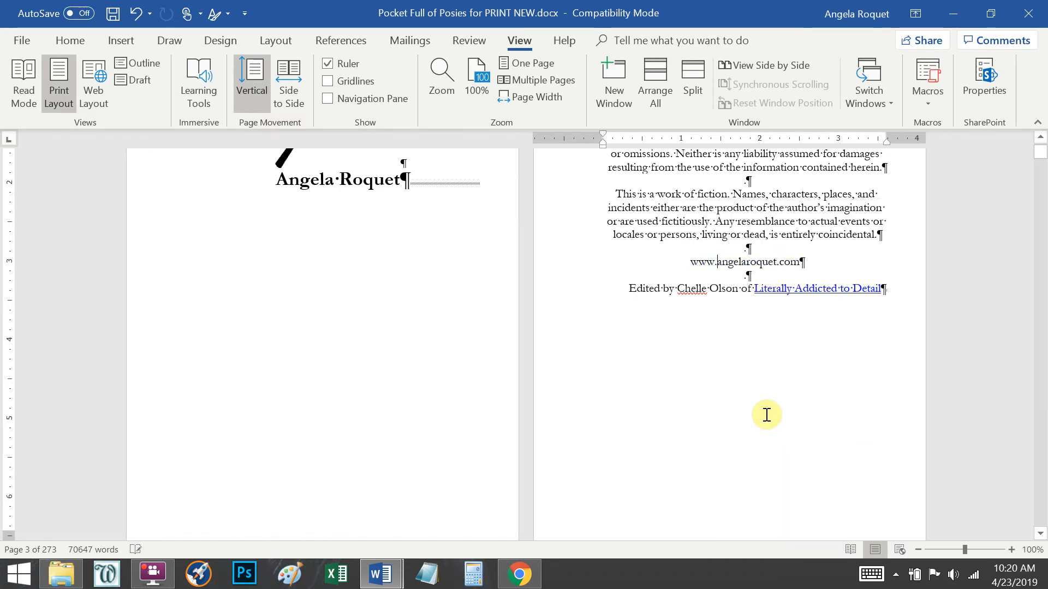
pyautogui.click(577, 262)
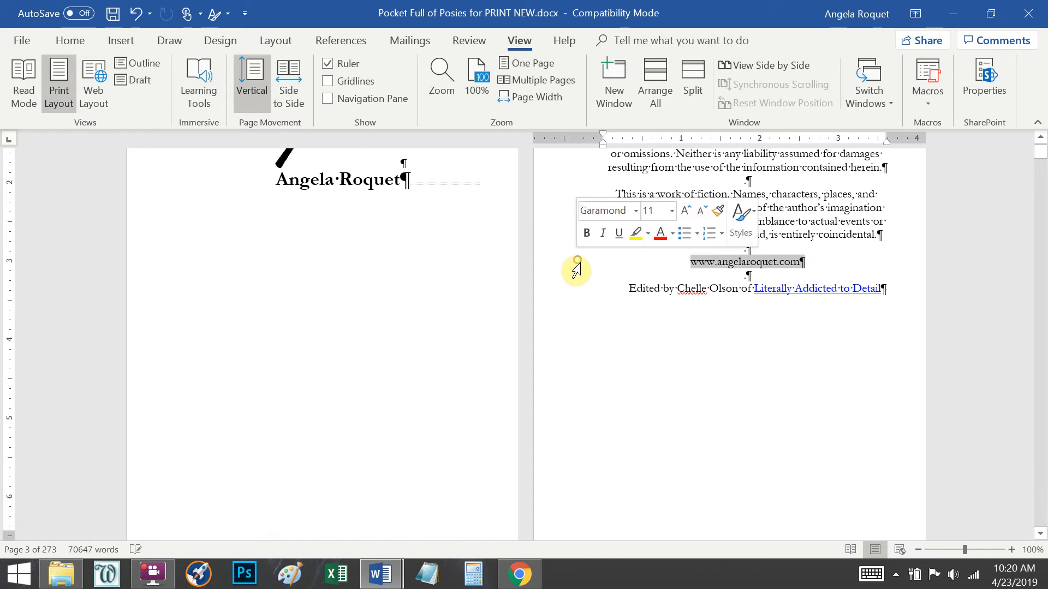
pyautogui.click(77, 39)
pyautogui.click(149, 96)
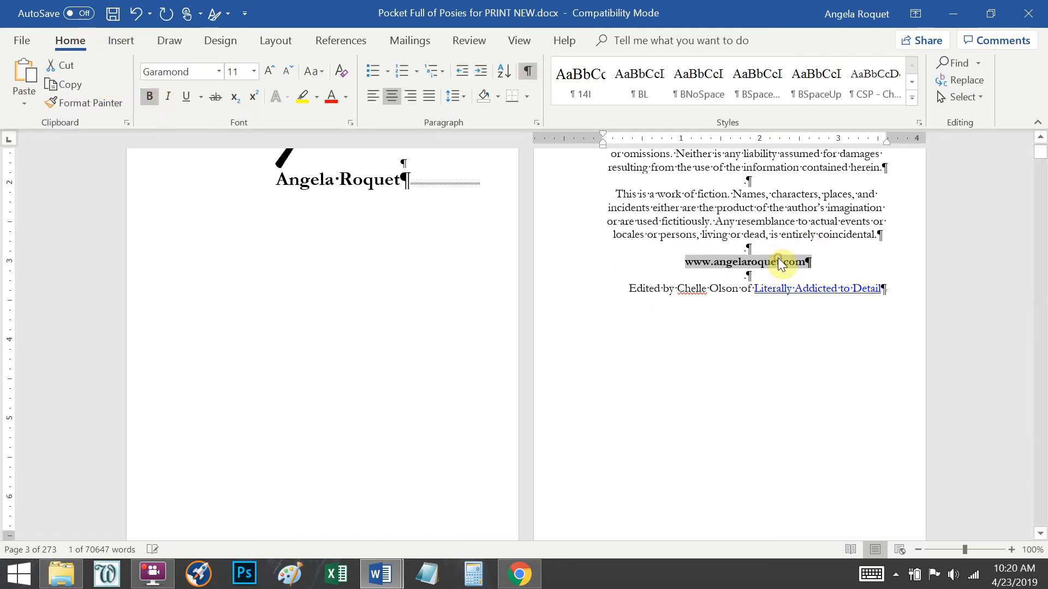
# Step: Remove the hyperlink from "Literally Addicted to Detail" in the editor credit on the copyright page
pyautogui.click(778, 288)
pyautogui.rightClick(778, 288)
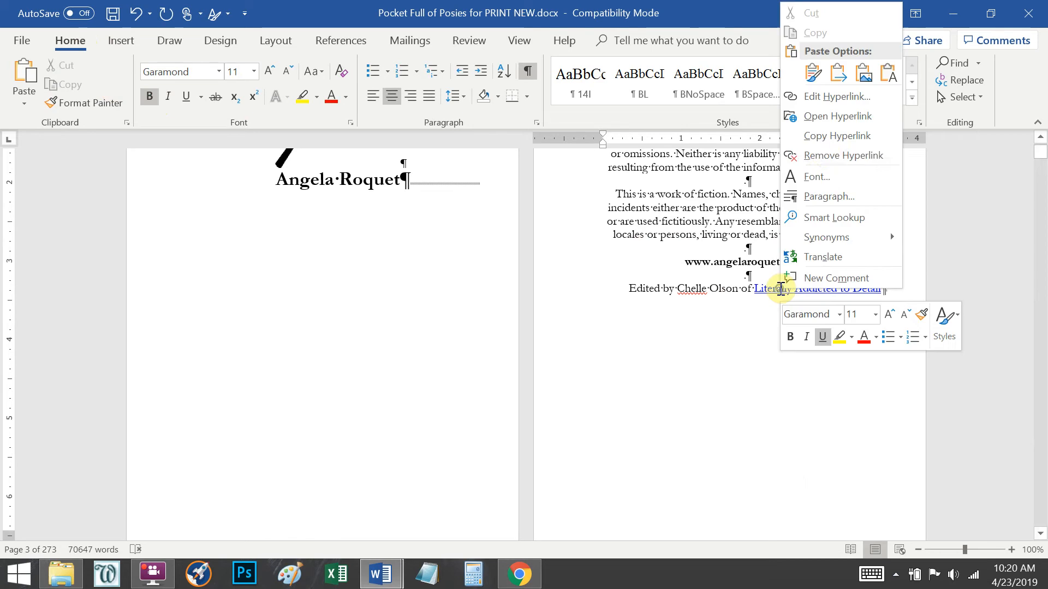
pyautogui.click(817, 158)
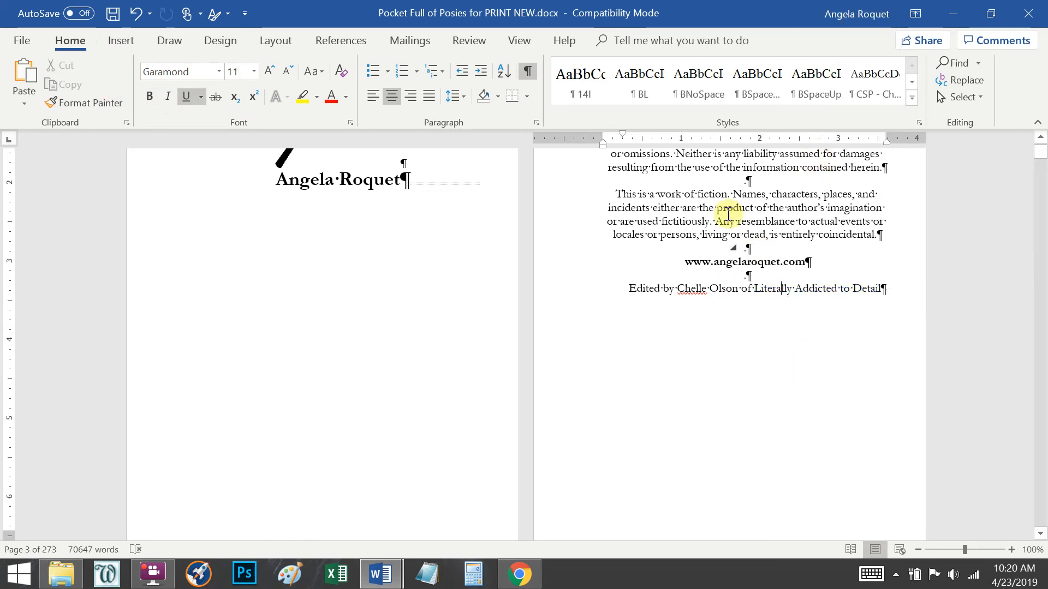
# Step: Delete the stray periods from the blank lines between the paragraphs on the copyright page
pyautogui.scroll(5, 756, 248)
pyautogui.click(750, 241)
pyautogui.press('BackSpace')
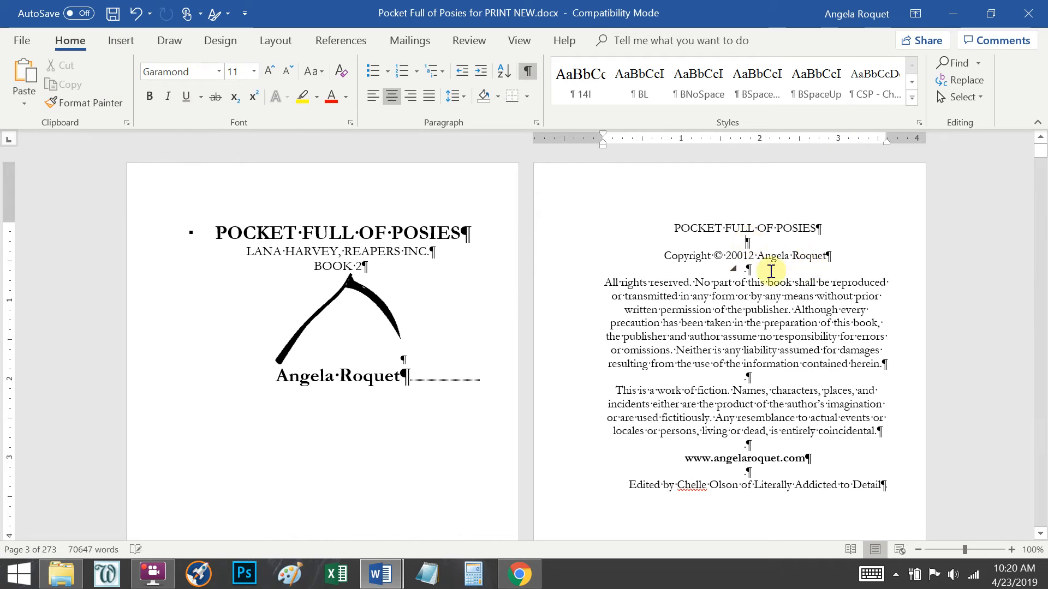
pyautogui.click(747, 270)
pyautogui.press('BackSpace')
pyautogui.click(759, 376)
pyautogui.press('BackSpace')
pyautogui.click(747, 445)
pyautogui.press('BackSpace')
pyautogui.click(747, 472)
pyautogui.press('BackSpace')
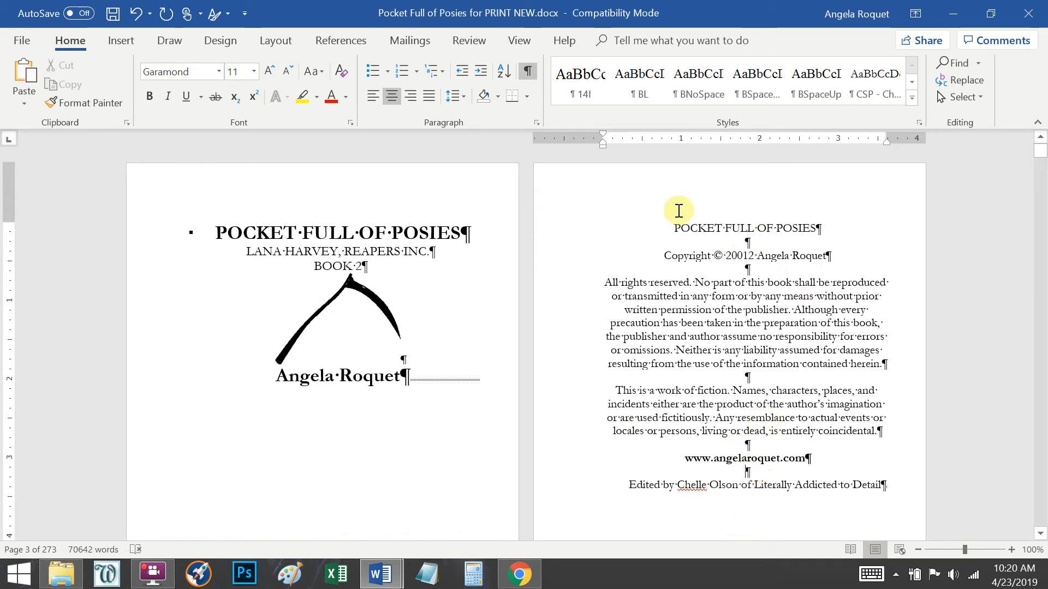
# Step: Reduce all the text on the copyright page to 10 pt
pyautogui.click(674, 226)
pyautogui.moveTo(782, 291); pyautogui.dragTo(895, 486)
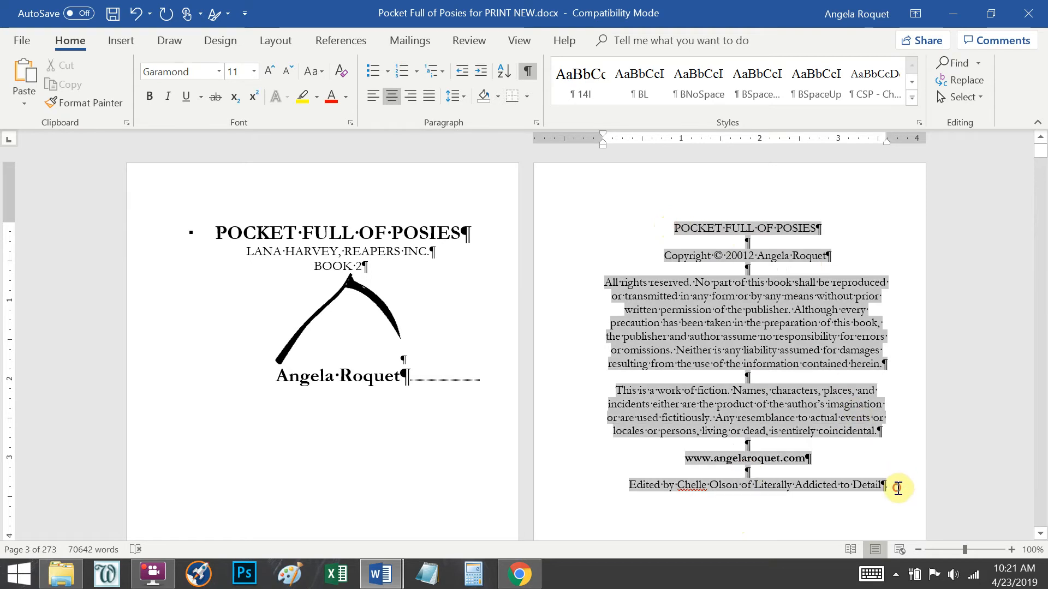
pyautogui.click(288, 71)
pyautogui.click(742, 289)
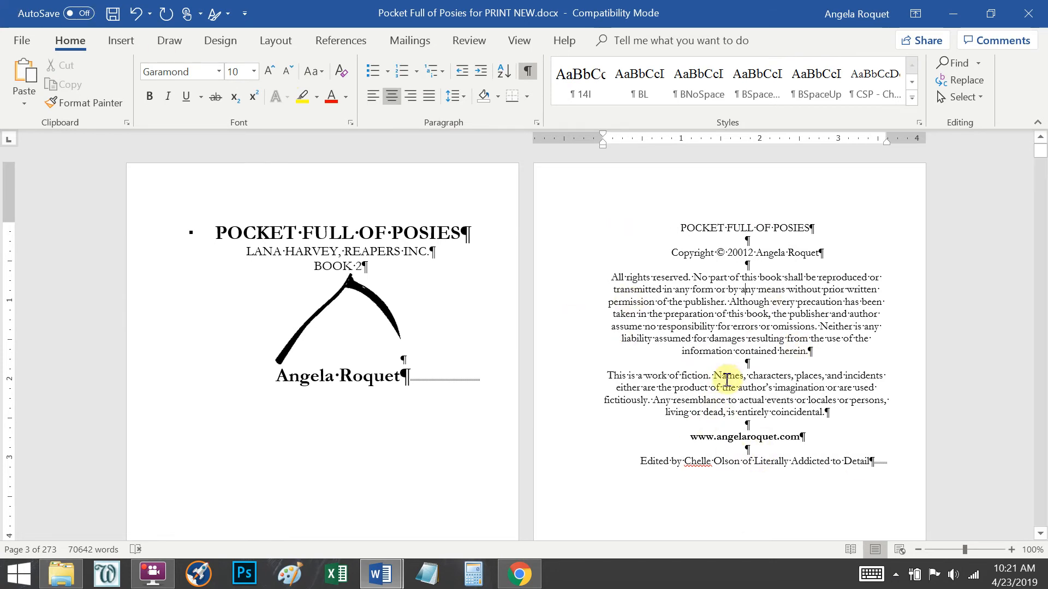
# Step: Browse the available fonts for the copyright text without changing the current one
pyautogui.click(666, 301)
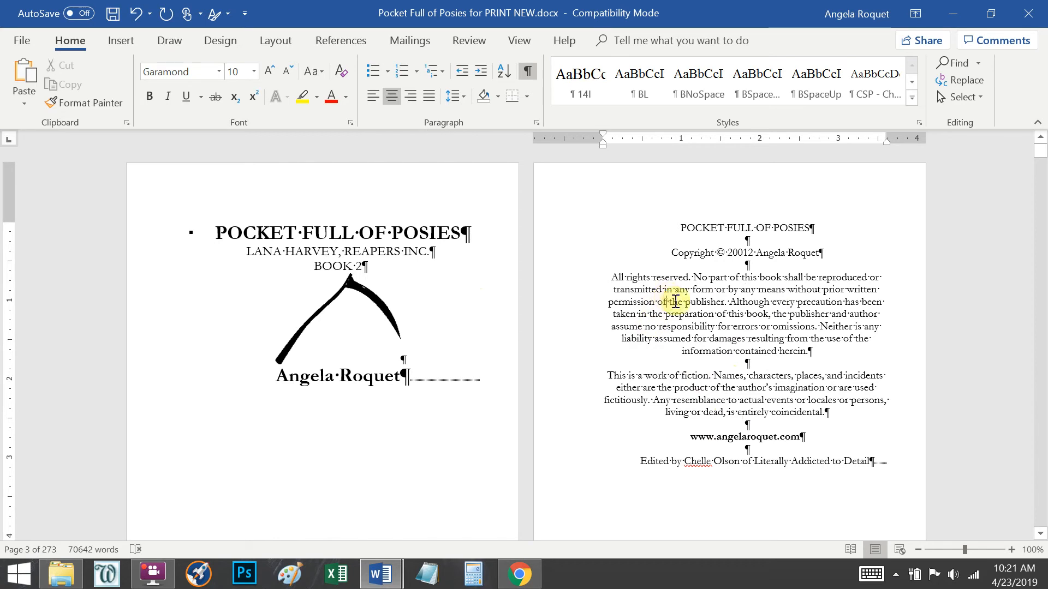
pyautogui.click(220, 73)
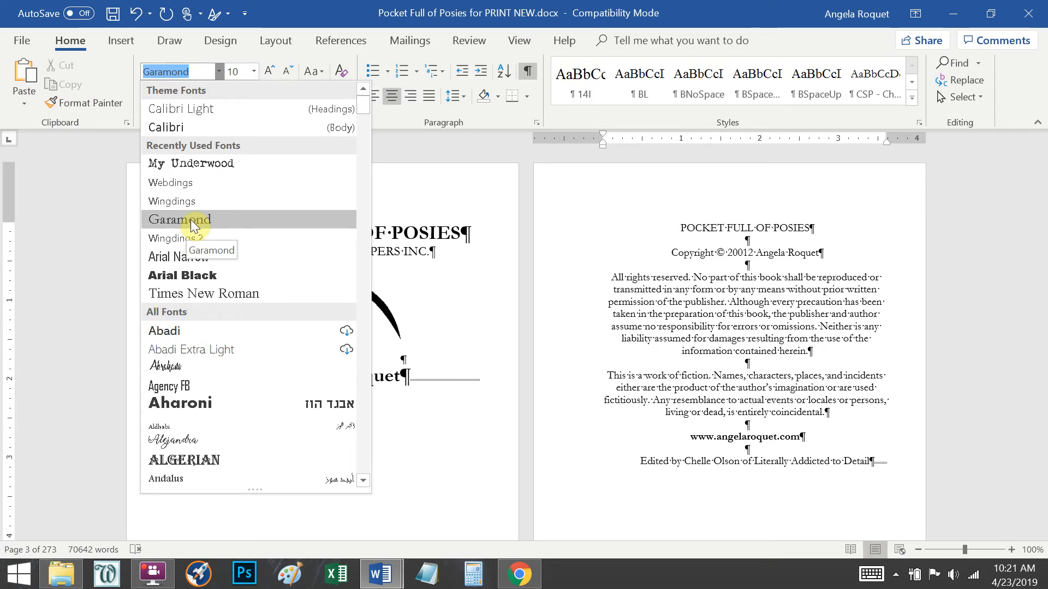
pyautogui.scroll(-10, 281, 273)
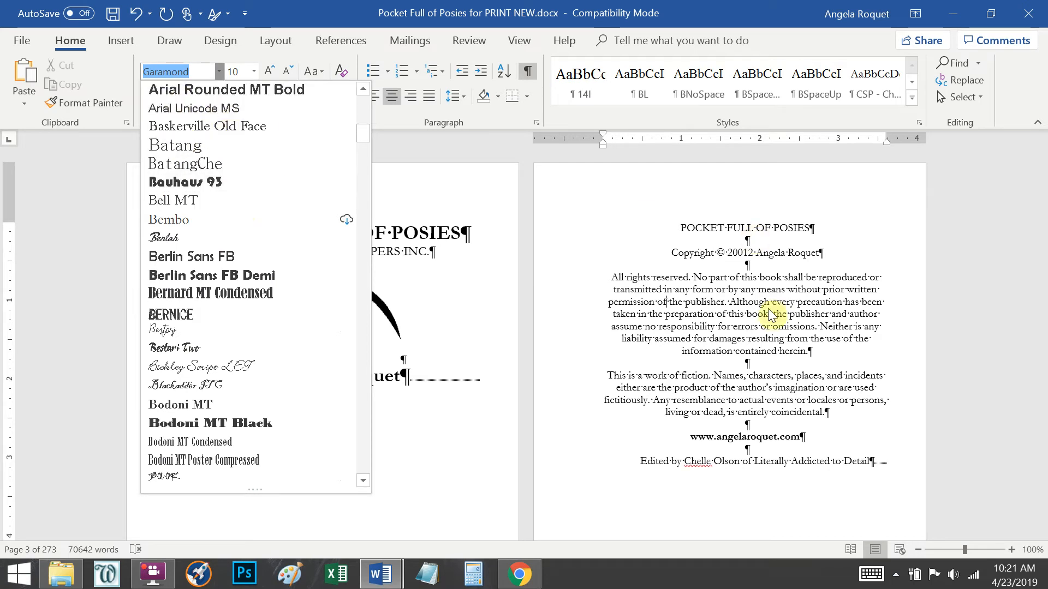
pyautogui.click(751, 300)
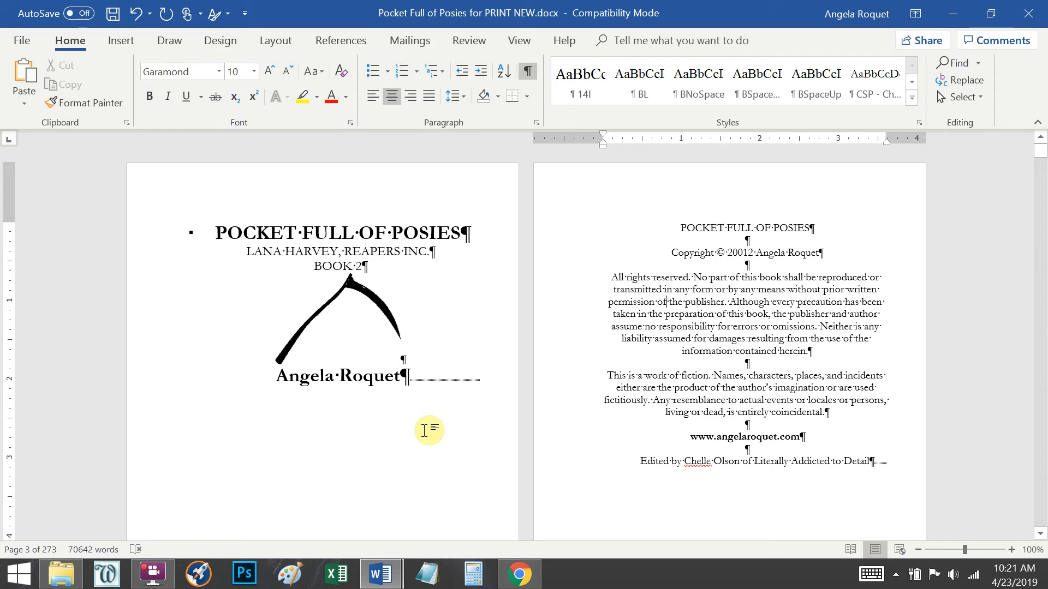
# Step: Reduce the whole list of series and titles under the "Also by" heading to 10 pt so it fits one page
pyautogui.scroll(-3, 465, 433)
pyautogui.scroll(-14, 465, 433)
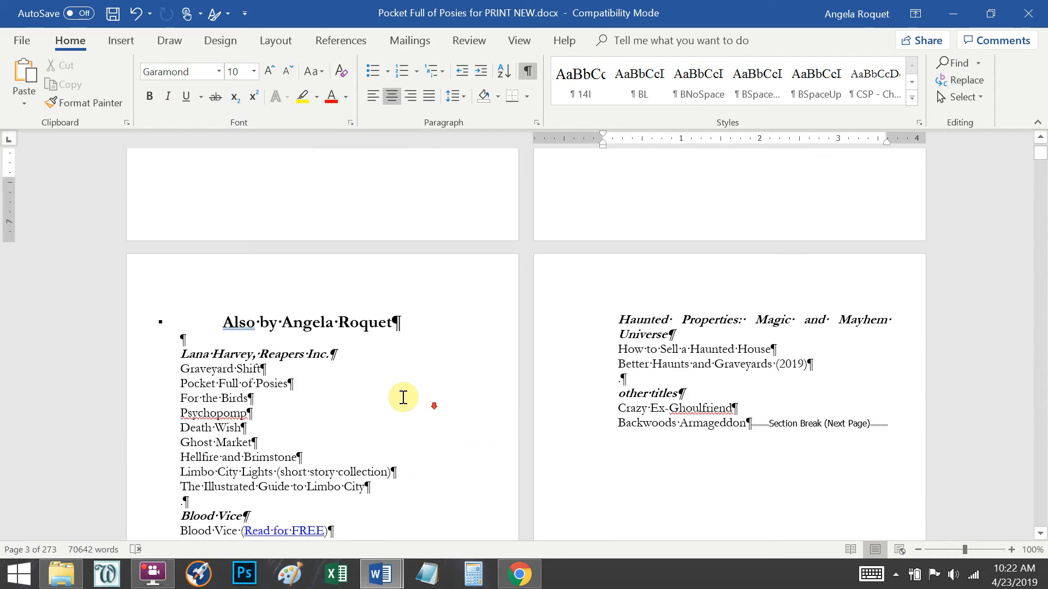
pyautogui.moveTo(182, 234); pyautogui.dragTo(751, 307)
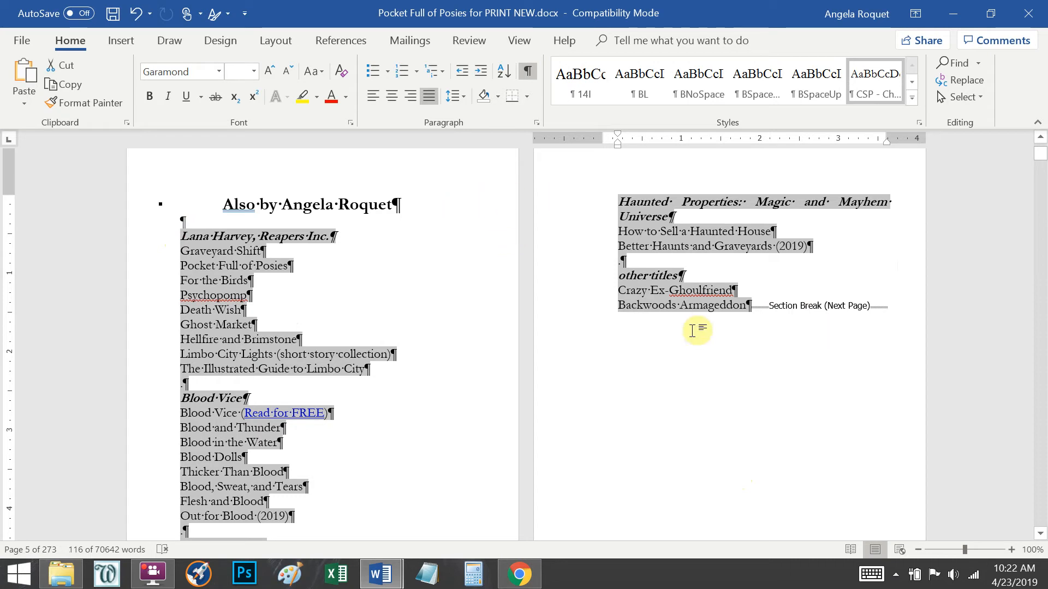
pyautogui.click(284, 71)
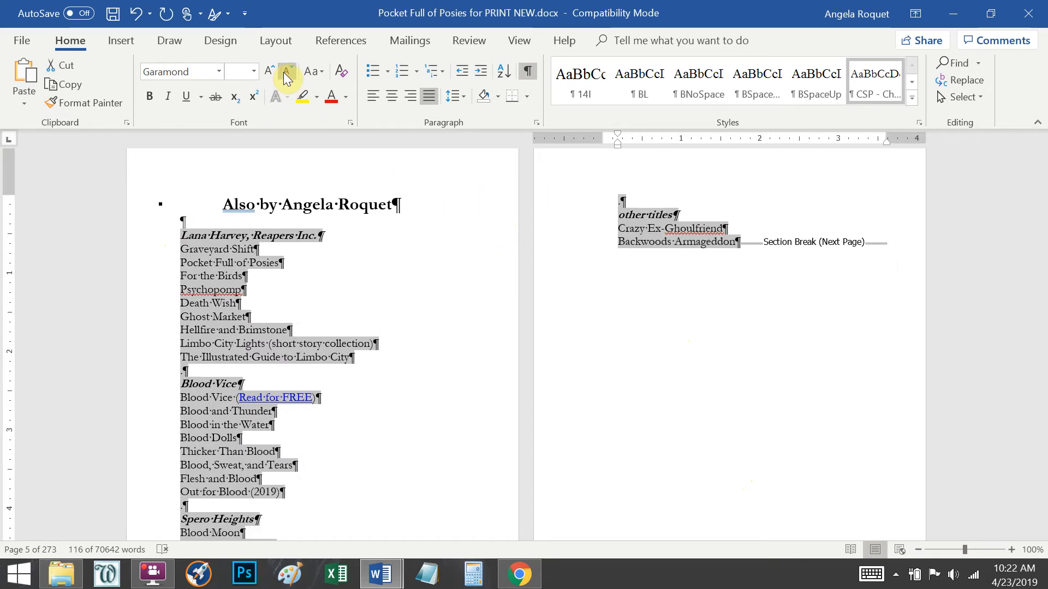
pyautogui.click(283, 74)
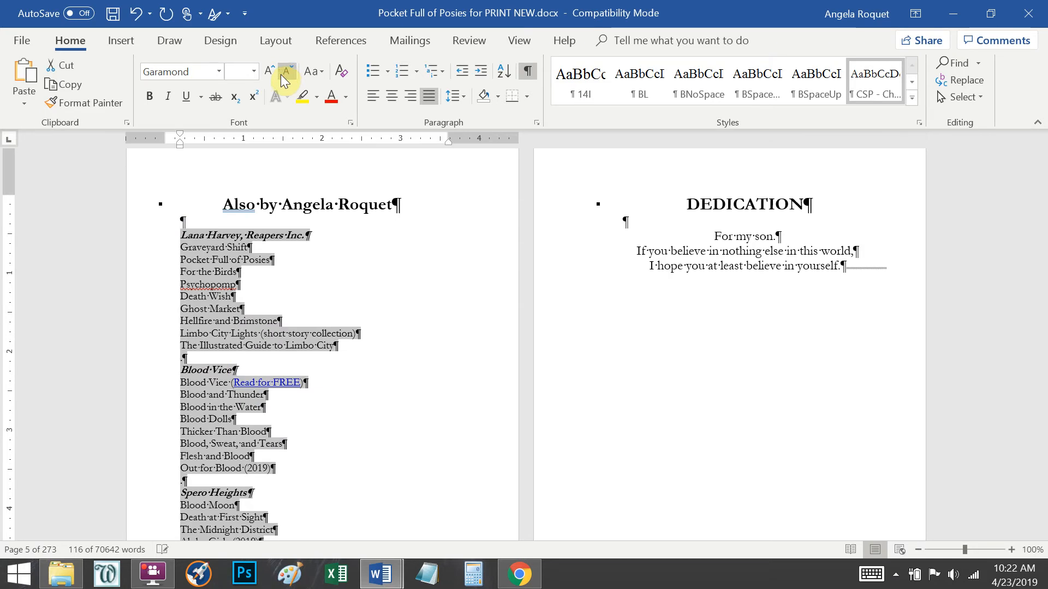
# Step: Replace the blank line beneath the "Also by" heading with a 10 pt one and reduce the heading to 14 pt
pyautogui.click(166, 219)
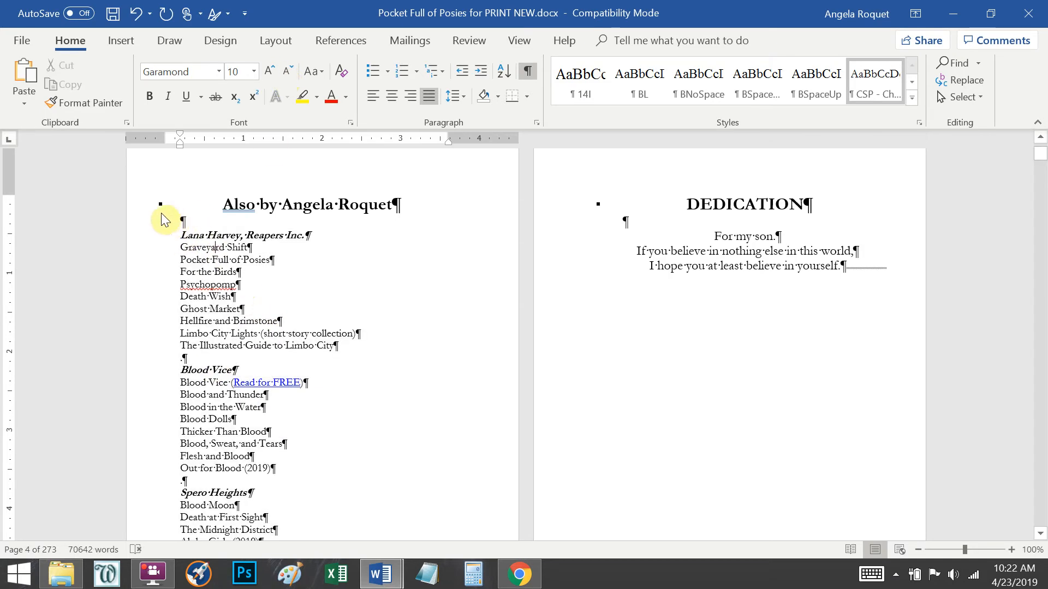
pyautogui.press('Delete')
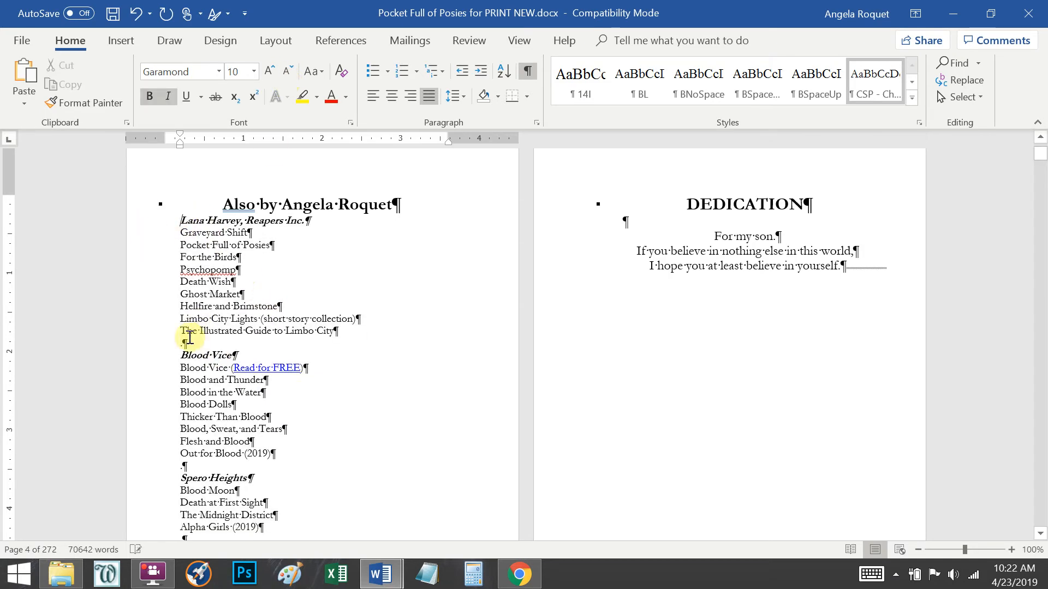
pyautogui.hotkey('ctrl', 'z')
pyautogui.click(146, 206)
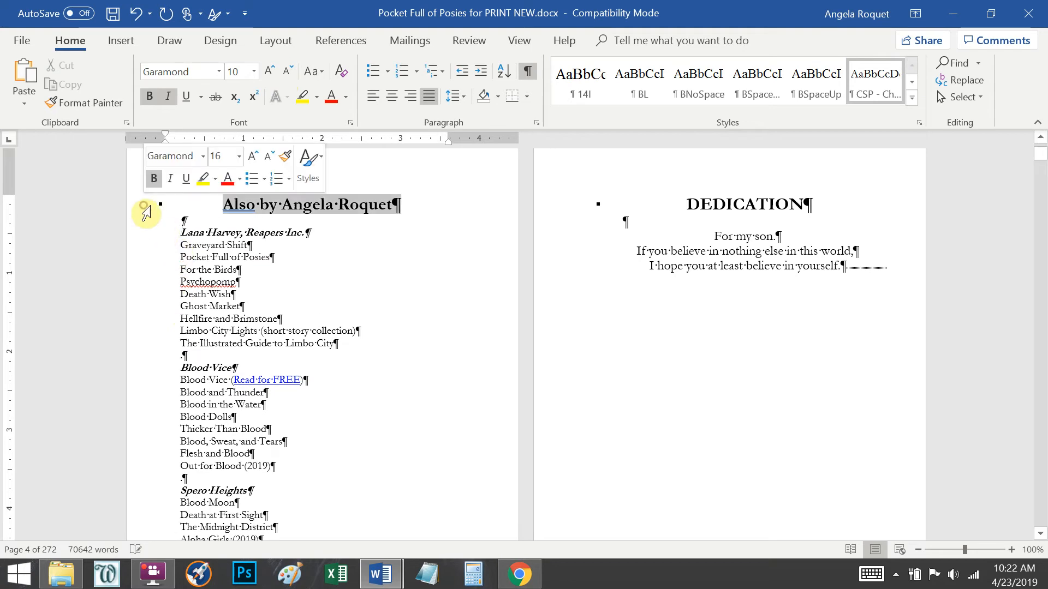
pyautogui.click(285, 72)
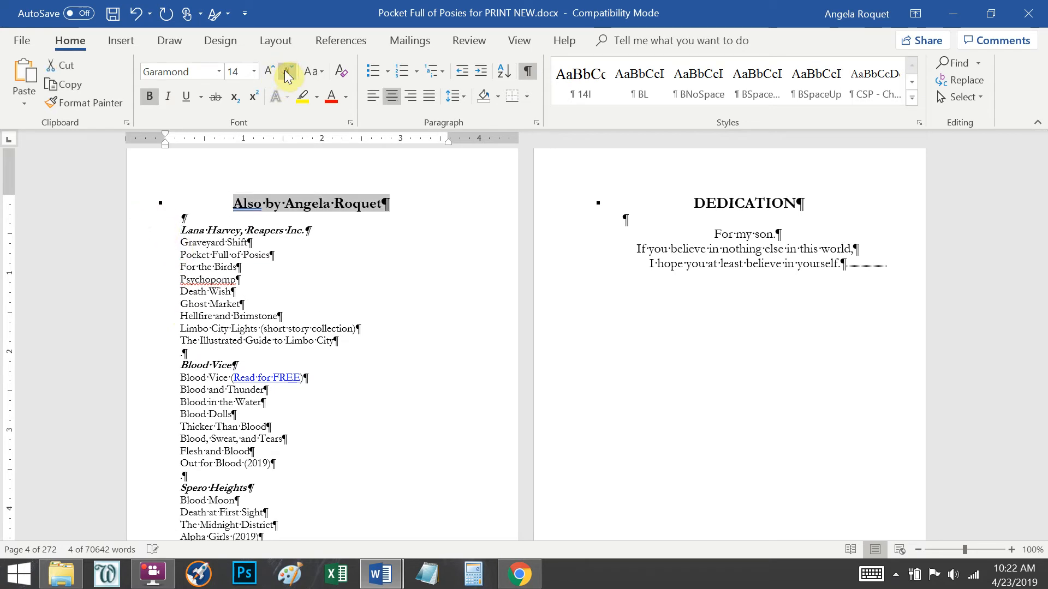
# Step: Delete the stray period above the Blood Vice series and the "(Read for FREE)" link text after its first title
pyautogui.click(175, 351)
pyautogui.click(319, 382)
pyautogui.hotkey('ctrl', 'shift', 'Left')
pyautogui.hotkey('ctrl', 'shift', 'Left')
pyautogui.hotkey('ctrl', 'shift', 'Left')
pyautogui.hotkey('ctrl', 'shift', 'Left')
pyautogui.press('BackSpace')
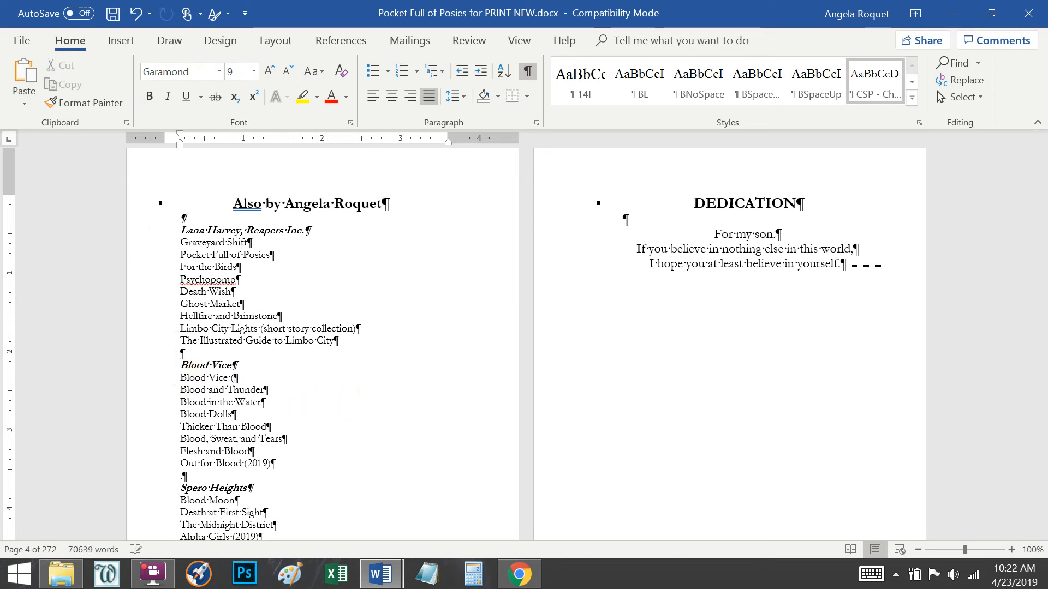
pyautogui.press('BackSpace')
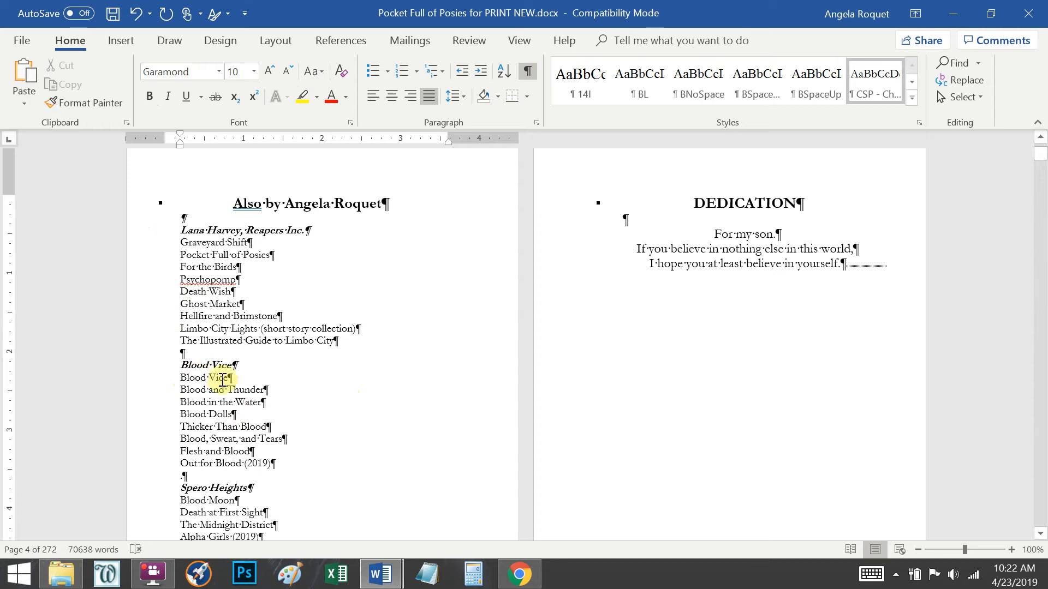
# Step: Delete the stray periods from the remaining blank lines between the series, from Spero Heights down to other titles
pyautogui.scroll(-3, 251, 387)
pyautogui.click(173, 359)
pyautogui.click(174, 432)
pyautogui.press('Delete')
pyautogui.click(176, 482)
pyautogui.press('Delete')
pyautogui.scroll(-3, 170, 491)
pyautogui.click(175, 415)
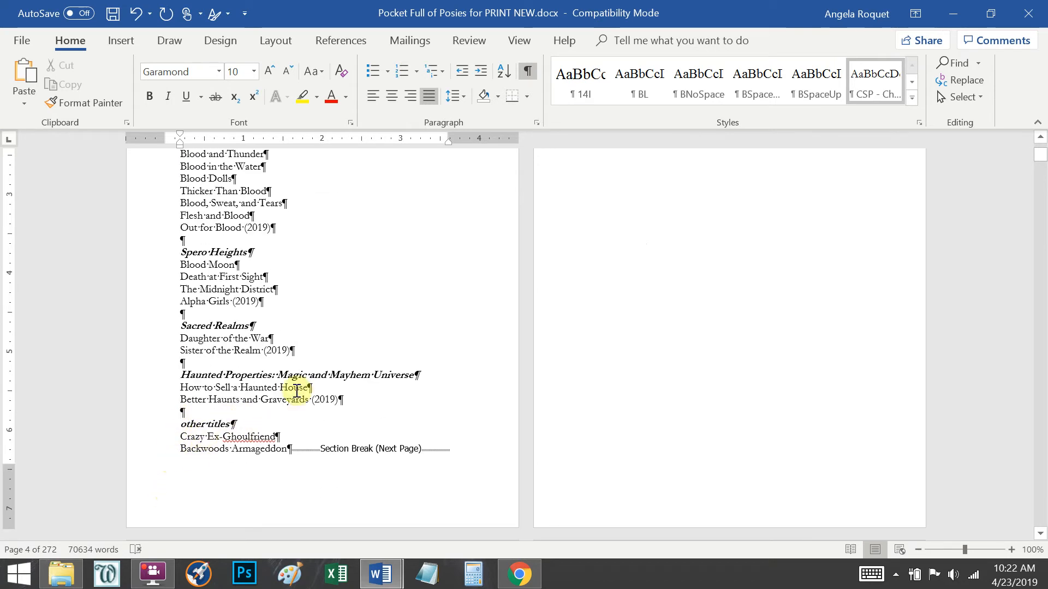
# Step: Check the cleaned "Also by" page, from the other titles back up to the heading and series lists
pyautogui.scroll(4, 363, 423)
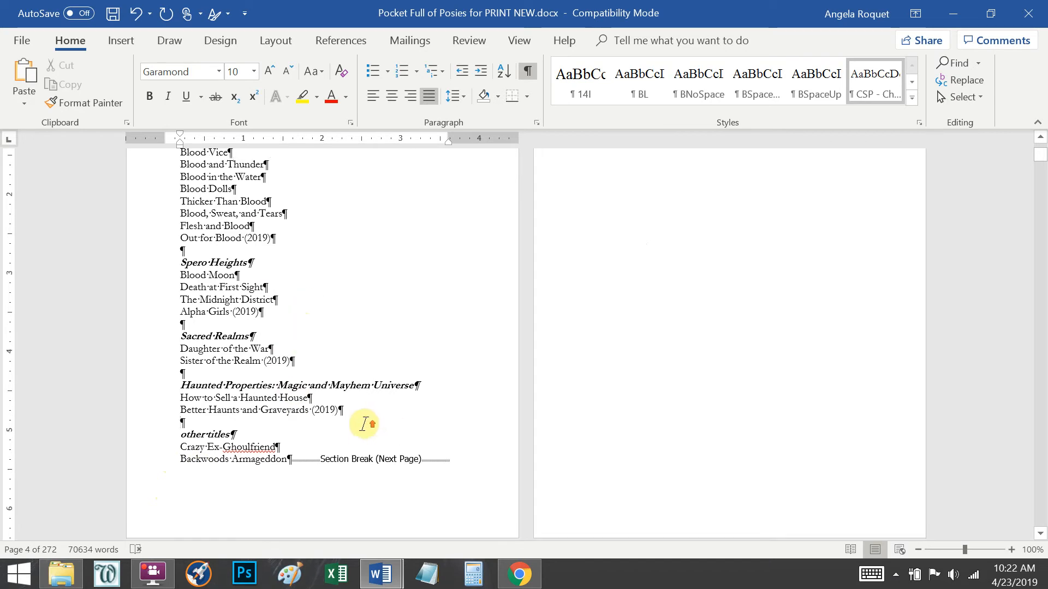
pyautogui.scroll(5, 358, 423)
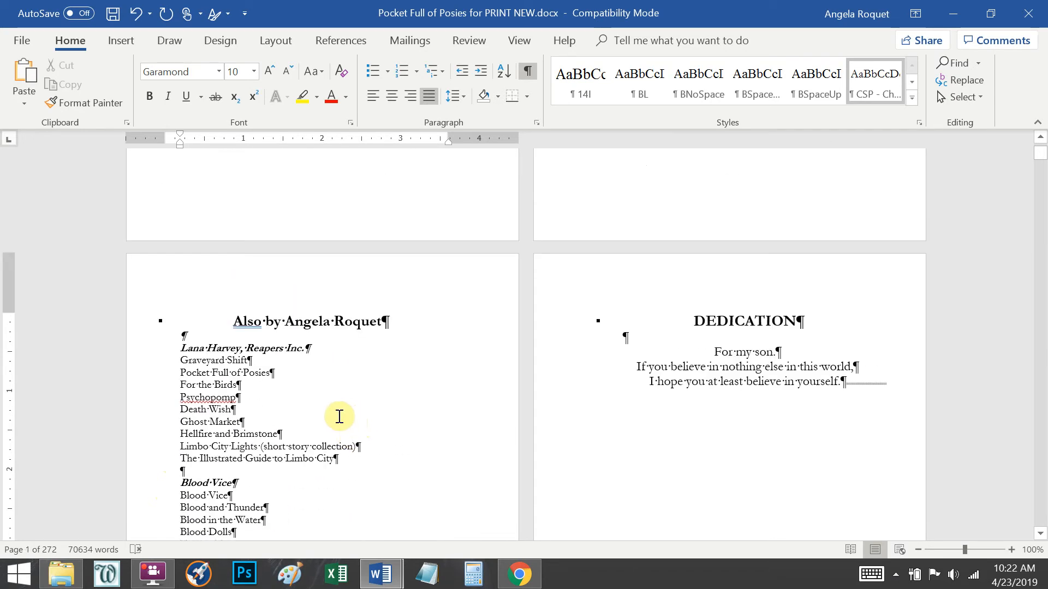
pyautogui.scroll(-3, 241, 386)
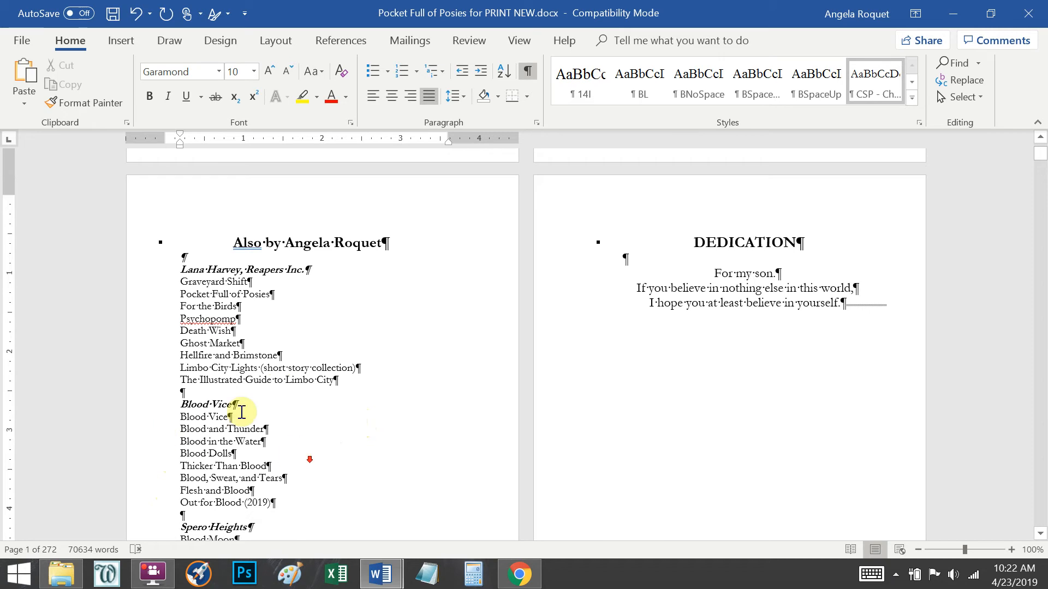
pyautogui.scroll(-1, 276, 401)
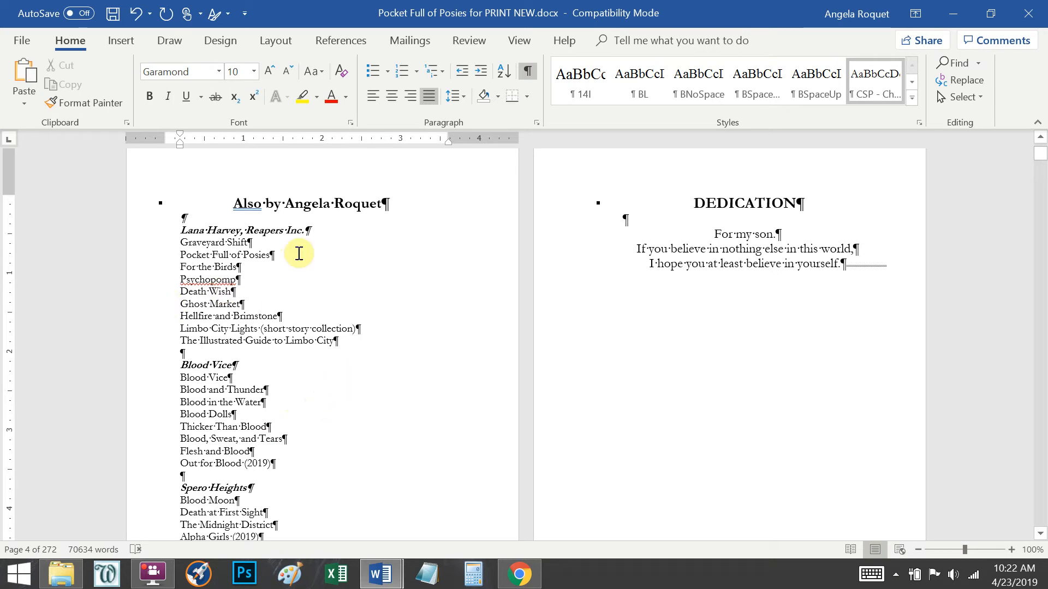
pyautogui.scroll(-2, 207, 382)
pyautogui.scroll(3, 229, 376)
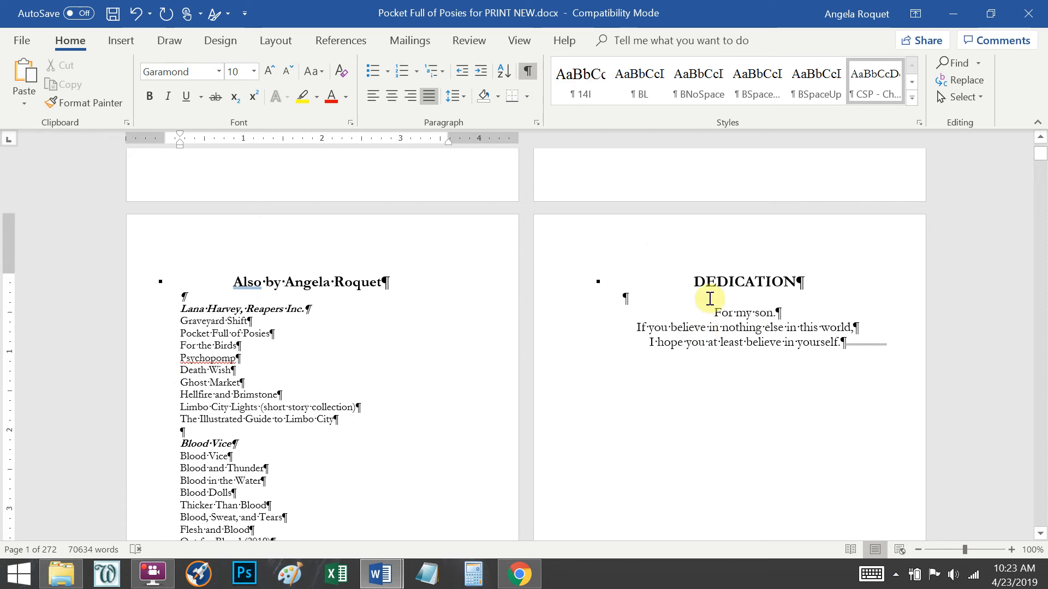
# Step: Set the special indent to (none) for the whole dedication page, from its heading to the last line
pyautogui.moveTo(693, 281); pyautogui.dragTo(868, 340)
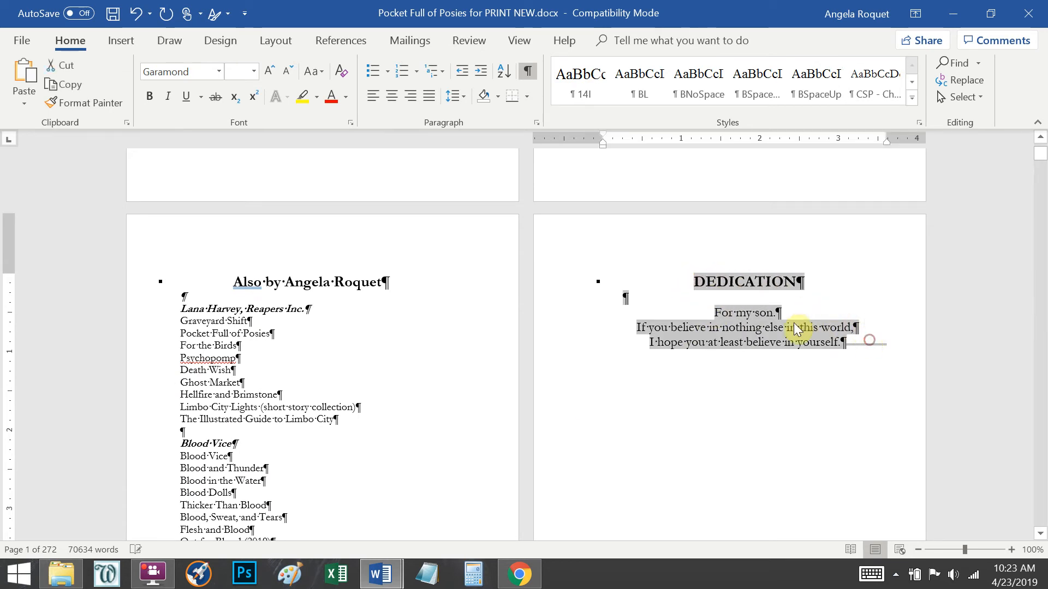
pyautogui.click(536, 121)
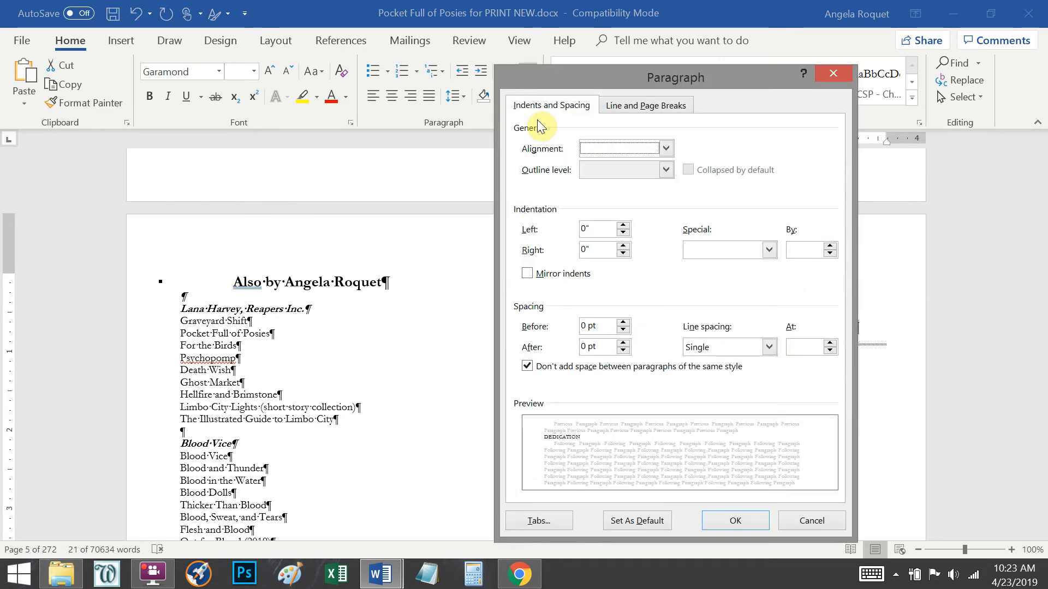
pyautogui.click(766, 251)
pyautogui.click(738, 264)
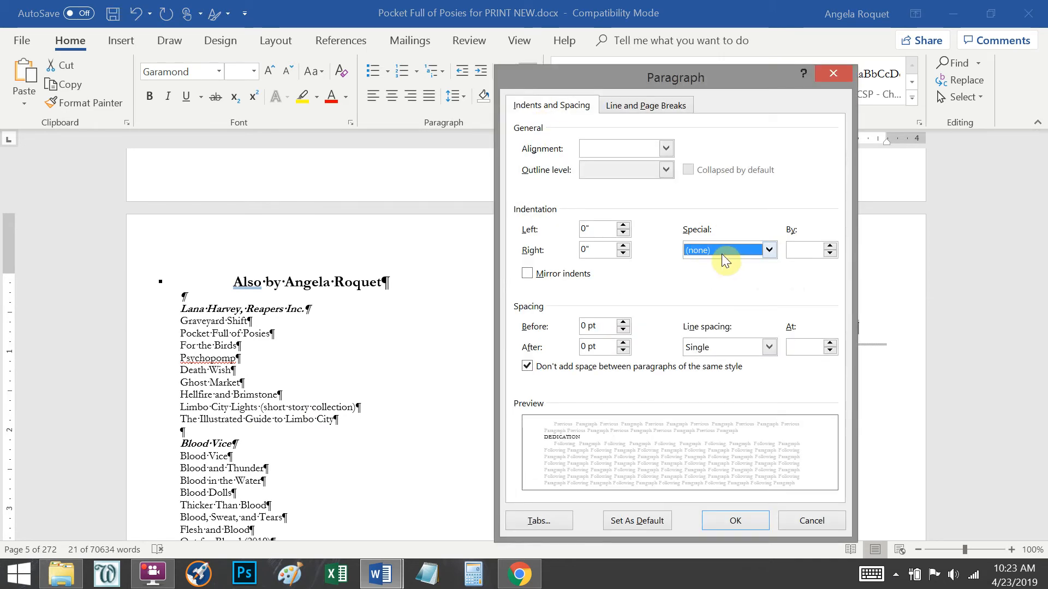
pyautogui.moveTo(674, 78); pyautogui.dragTo(299, 55)
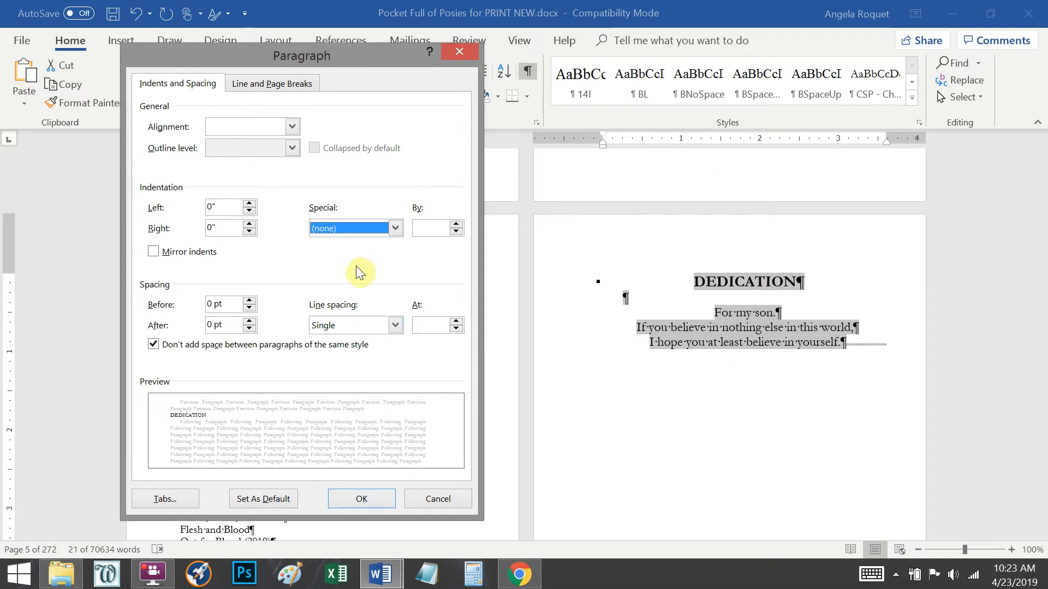
pyautogui.click(358, 499)
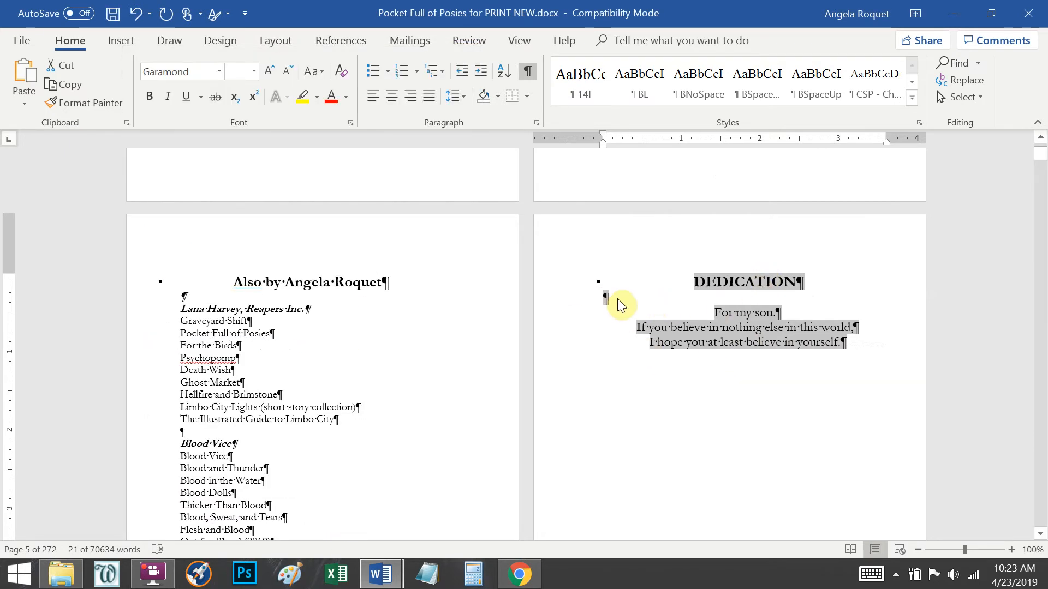
pyautogui.click(617, 301)
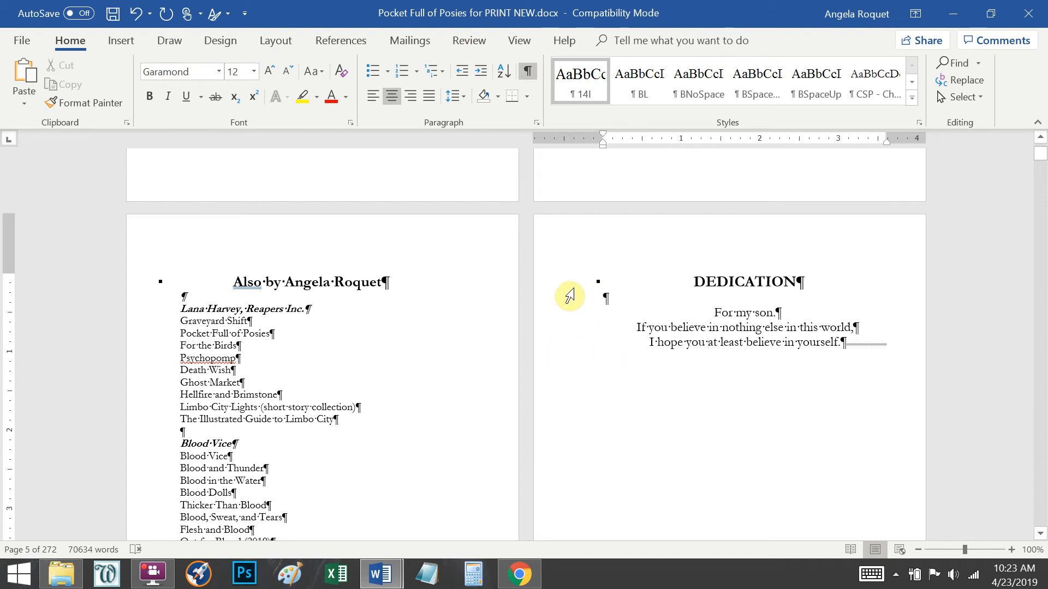
pyautogui.click(753, 323)
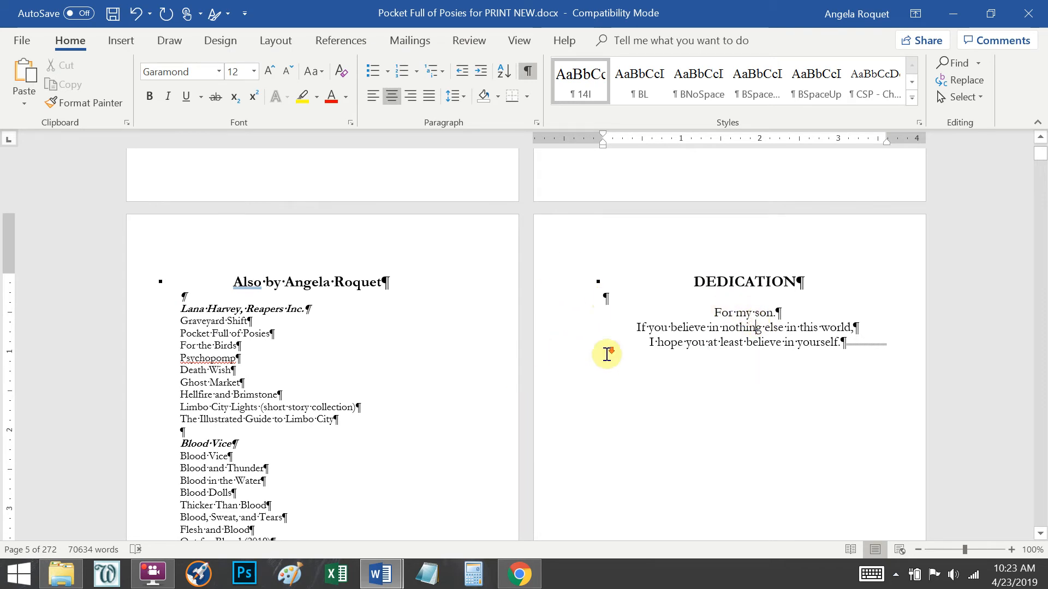
# Step: Delete the stray character from the small line beneath the POCKET FULL OF POSIES title before Chapter 1
pyautogui.scroll(-12, 598, 339)
pyautogui.scroll(-7, 512, 391)
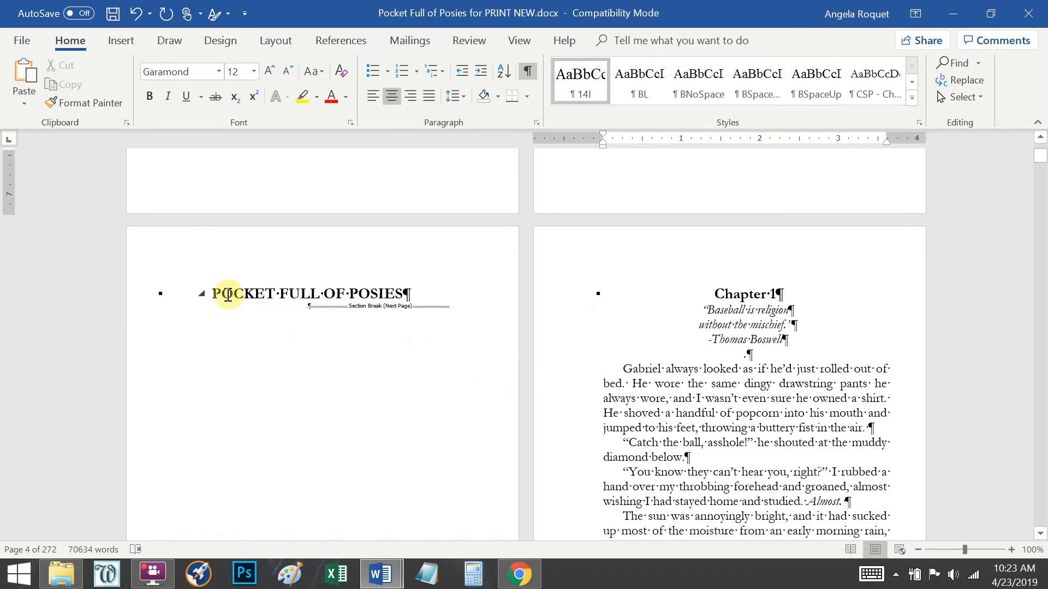
pyautogui.click(298, 306)
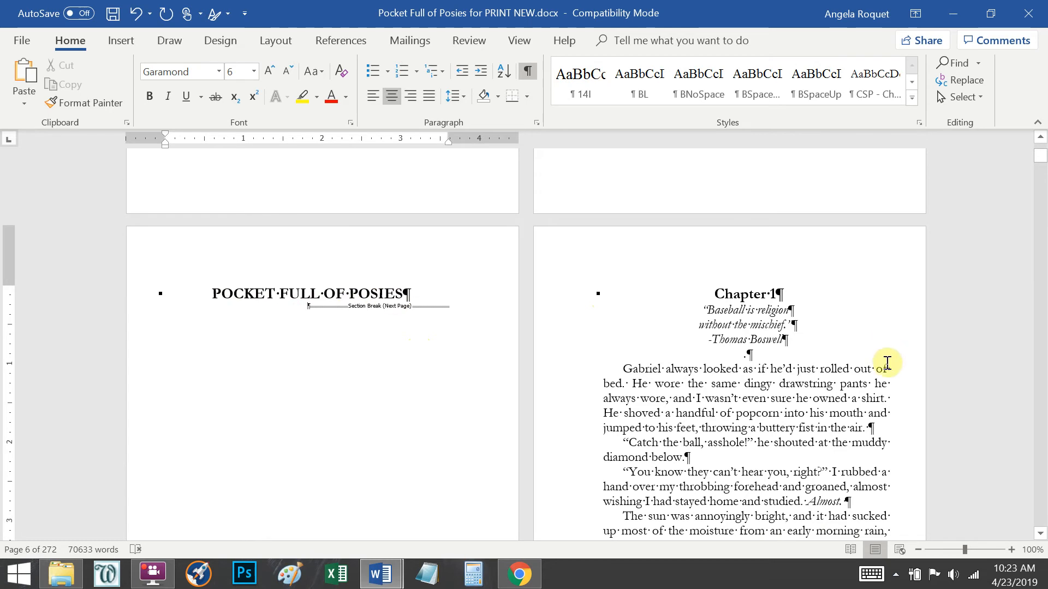
# Step: Look over the body text of Chapter 1 and place the cursor in its first paragraph
pyautogui.click(811, 409)
pyautogui.scroll(-8, 748, 437)
pyautogui.scroll(8, 731, 399)
pyautogui.click(727, 399)
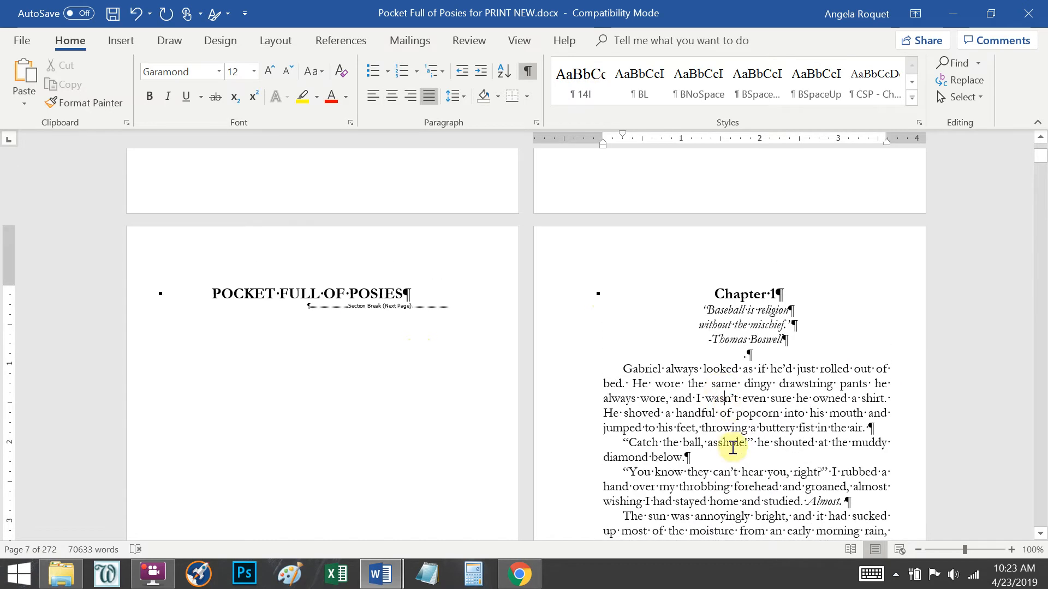
# Step: Switch to Graveyard Shift for PRINT NEW.docx and place the cursor in the first body paragraph of Chapter One
pyautogui.moveTo(370, 583)
pyautogui.click(431, 502)
pyautogui.scroll(-7, 489, 448)
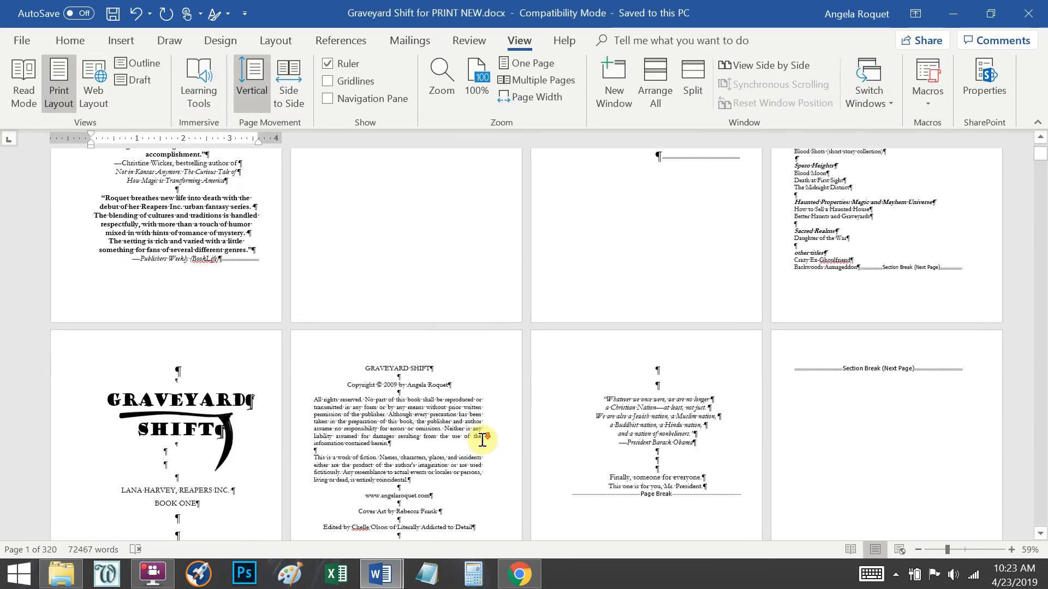
pyautogui.scroll(-7, 479, 432)
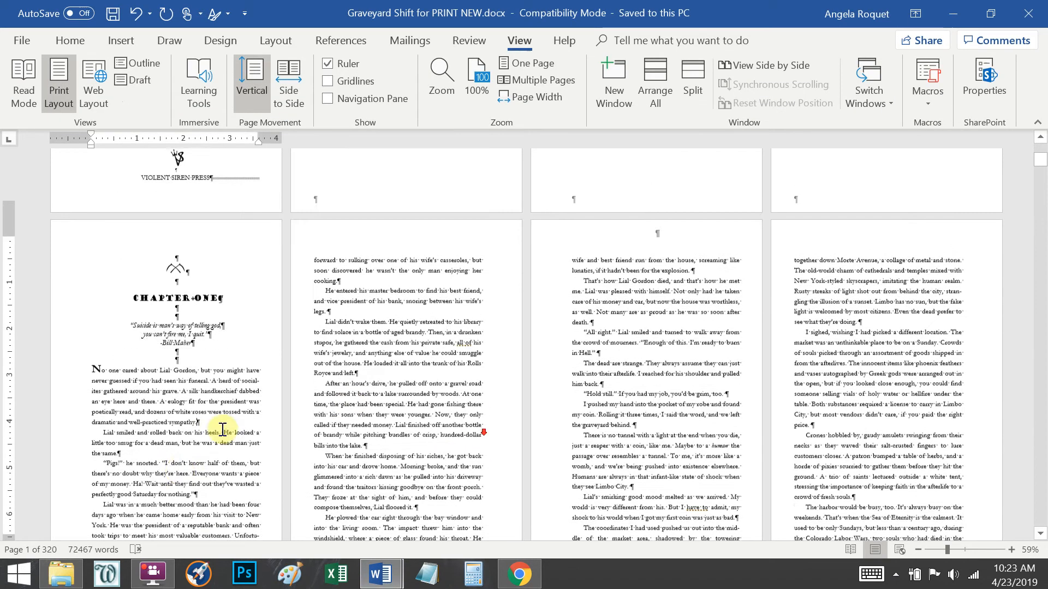
pyautogui.click(162, 384)
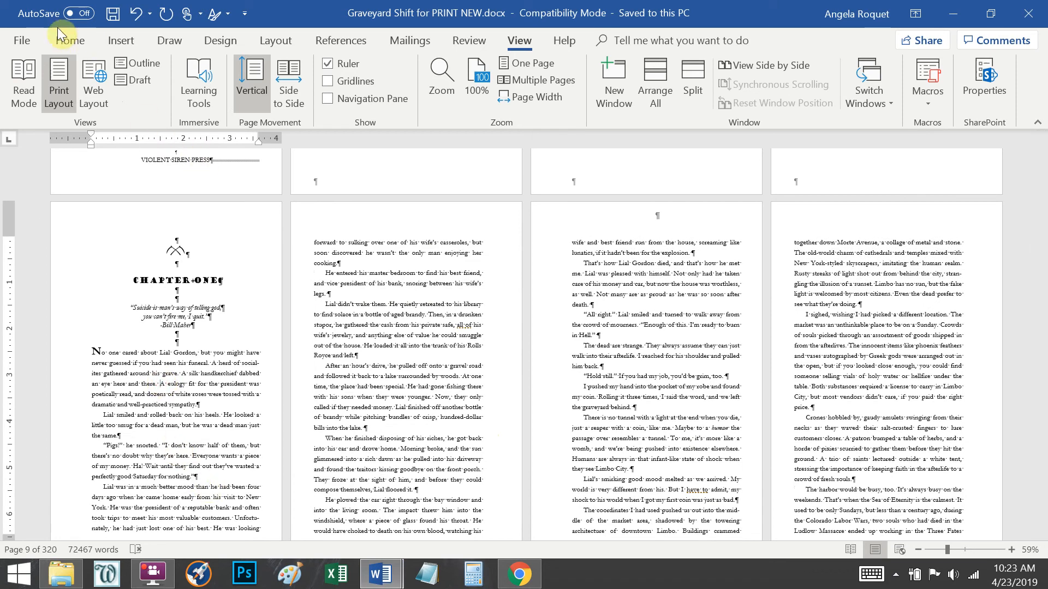
# Step: Examine the BookBody style's font and paragraph settings, including indents, line spacing and page breaks, without changing them
pyautogui.click(70, 41)
pyautogui.rightClick(775, 83)
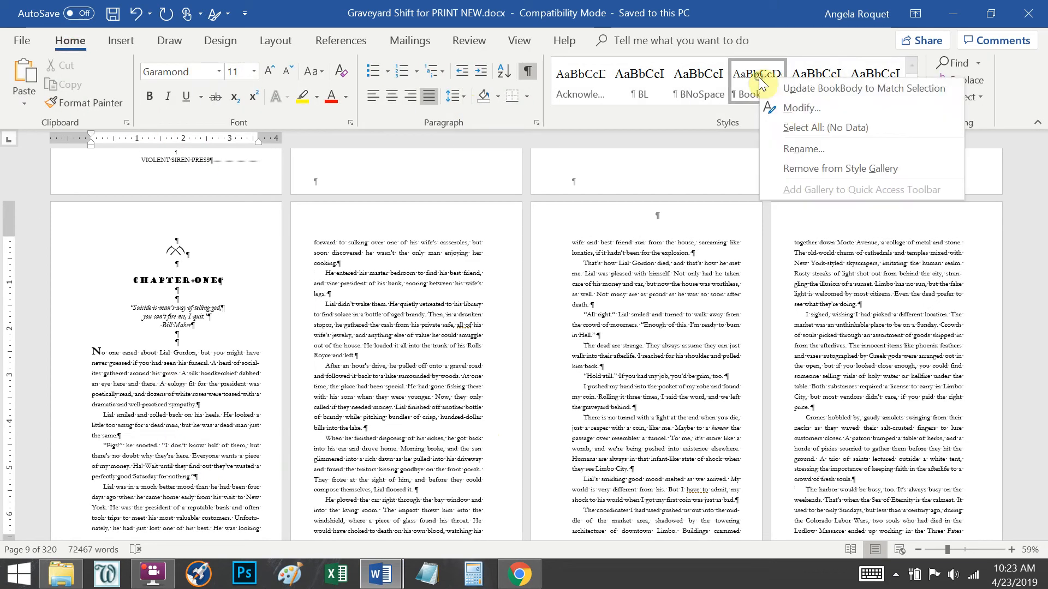
pyautogui.click(797, 107)
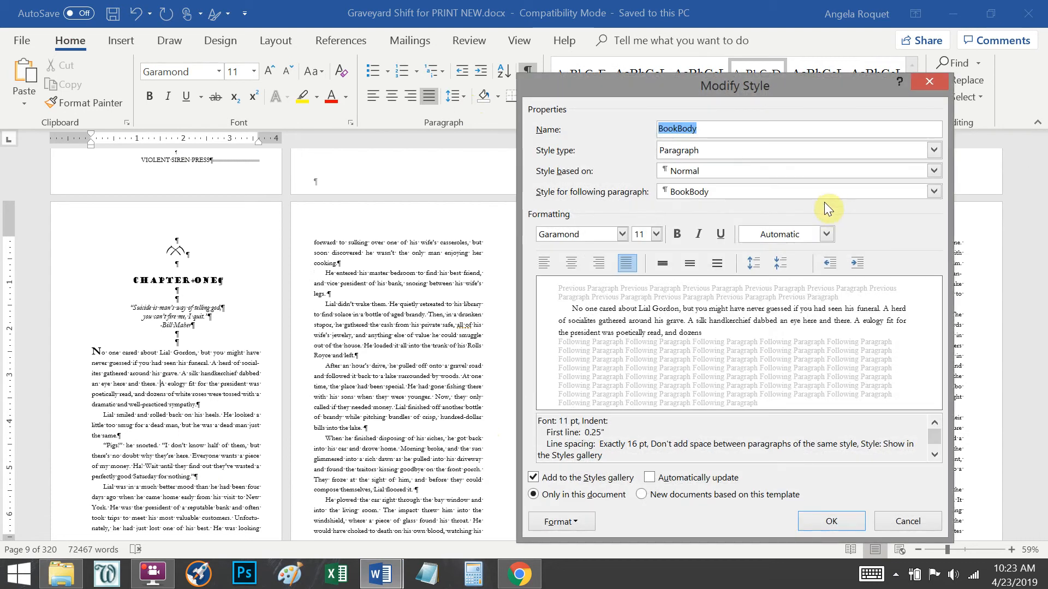
pyautogui.click(558, 521)
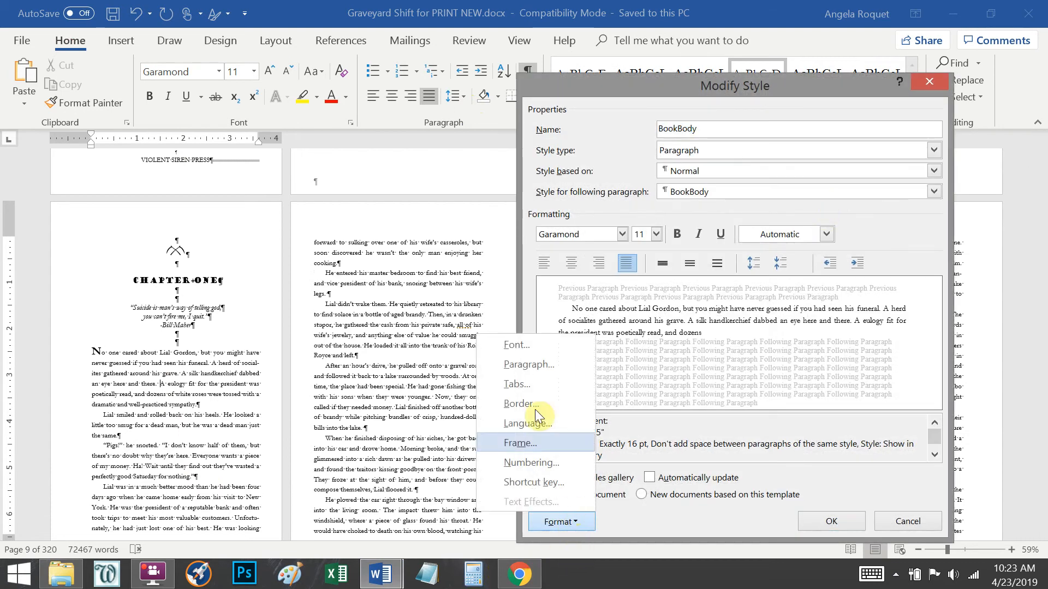
pyautogui.click(533, 364)
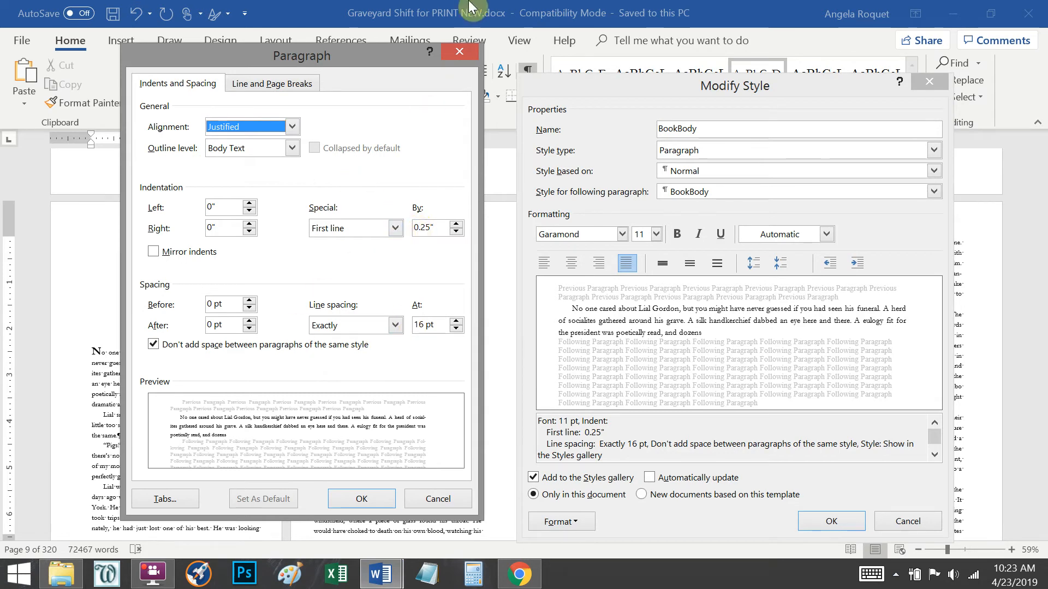
pyautogui.click(299, 84)
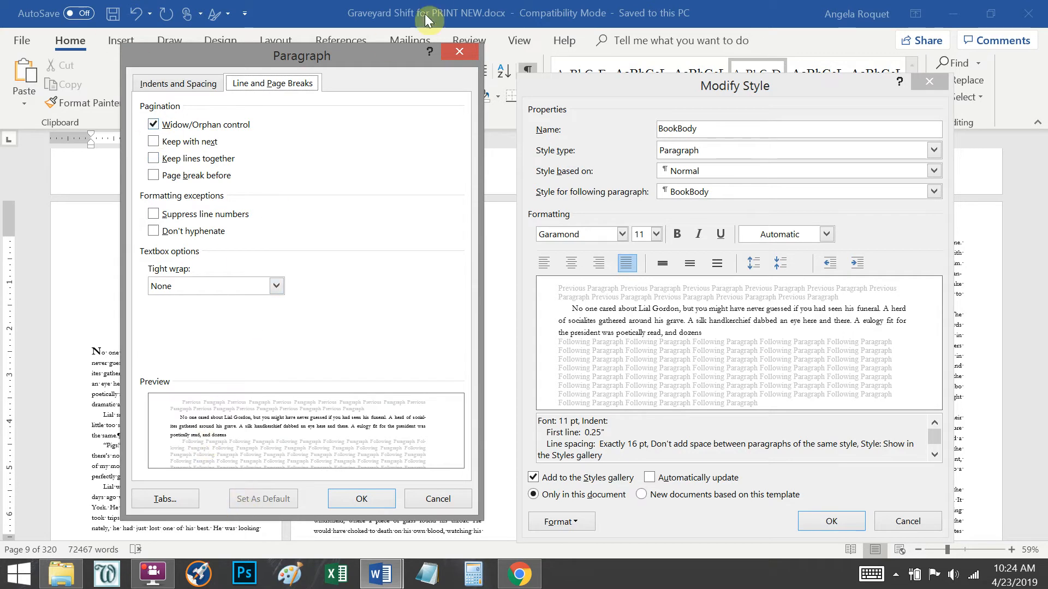
pyautogui.click(196, 86)
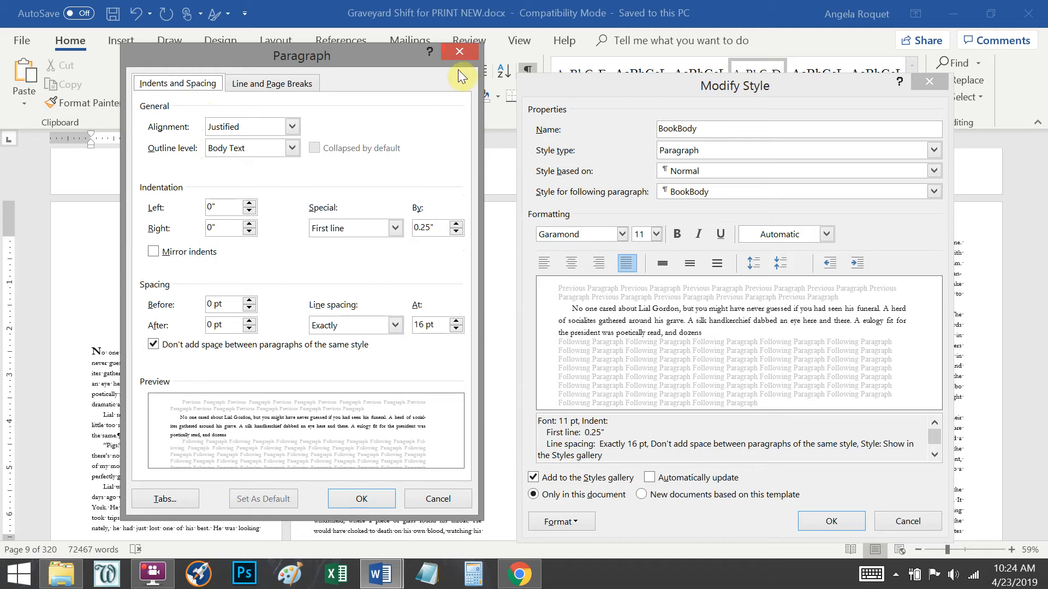
pyautogui.click(466, 53)
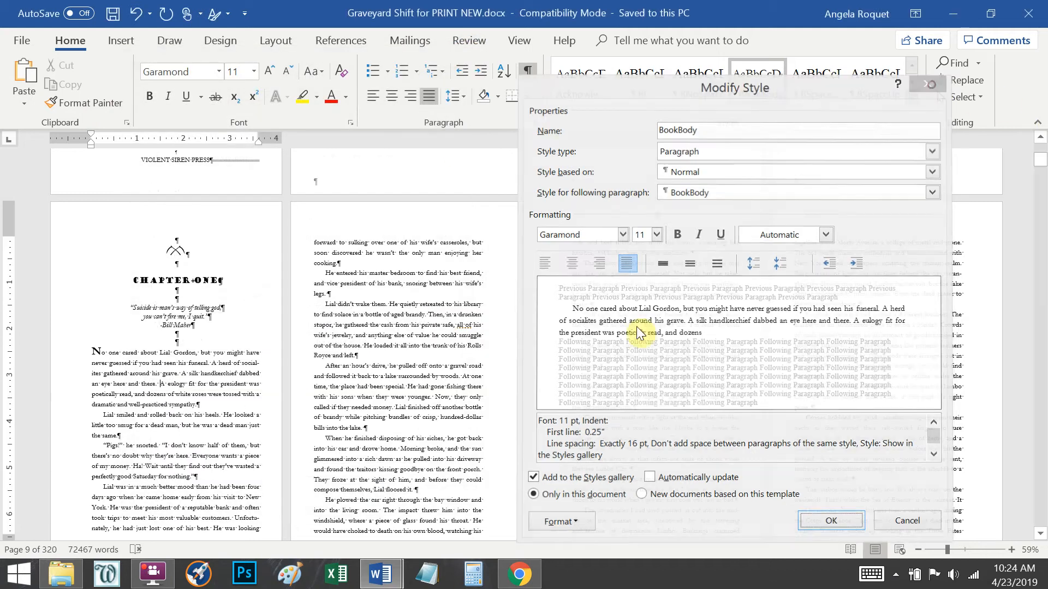
# Step: Return to Pocket Full of Posies for PRINT NEW.docx and open the Normal style's paragraph settings for modification
pyautogui.moveTo(380, 574)
pyautogui.click(330, 445)
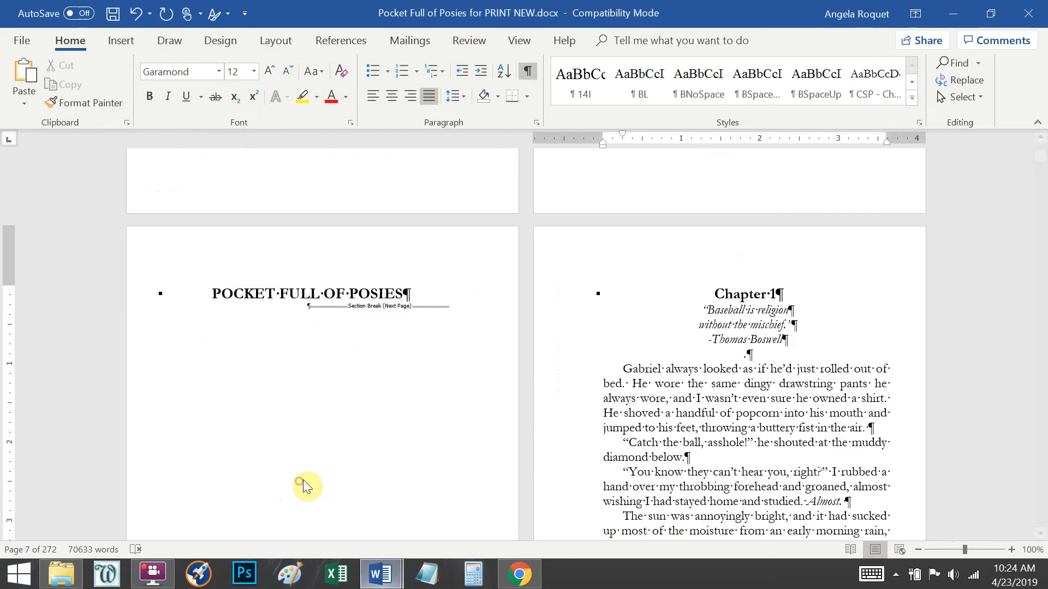
pyautogui.click(913, 102)
pyautogui.rightClick(751, 227)
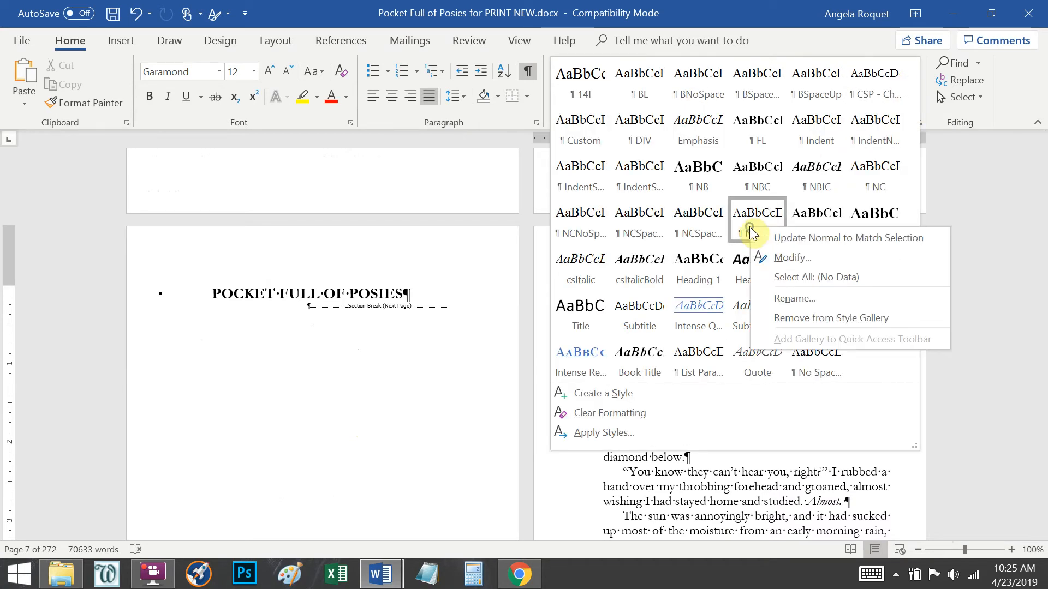
pyautogui.click(789, 258)
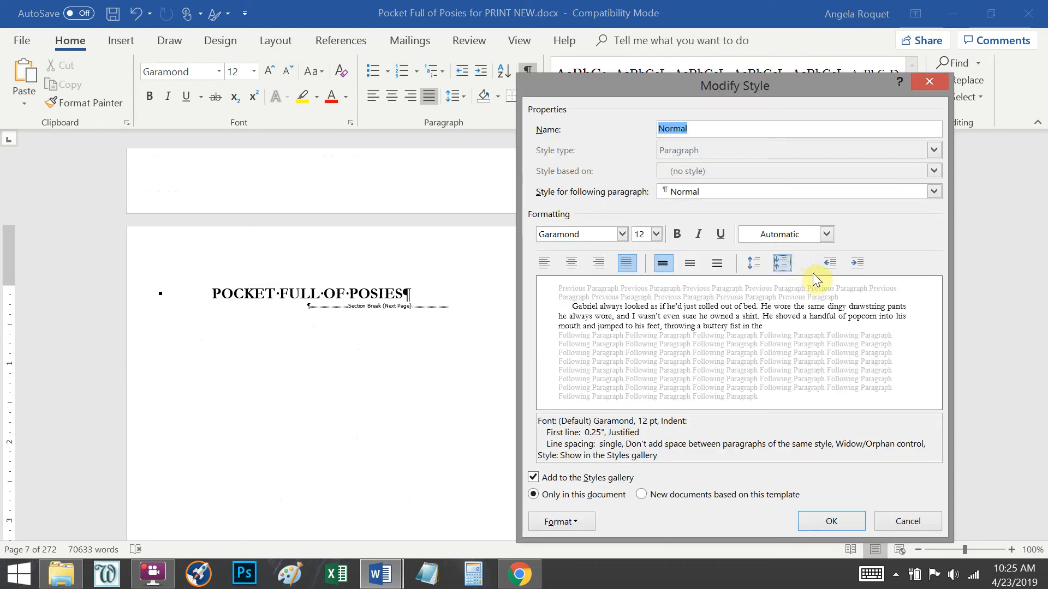
pyautogui.click(559, 522)
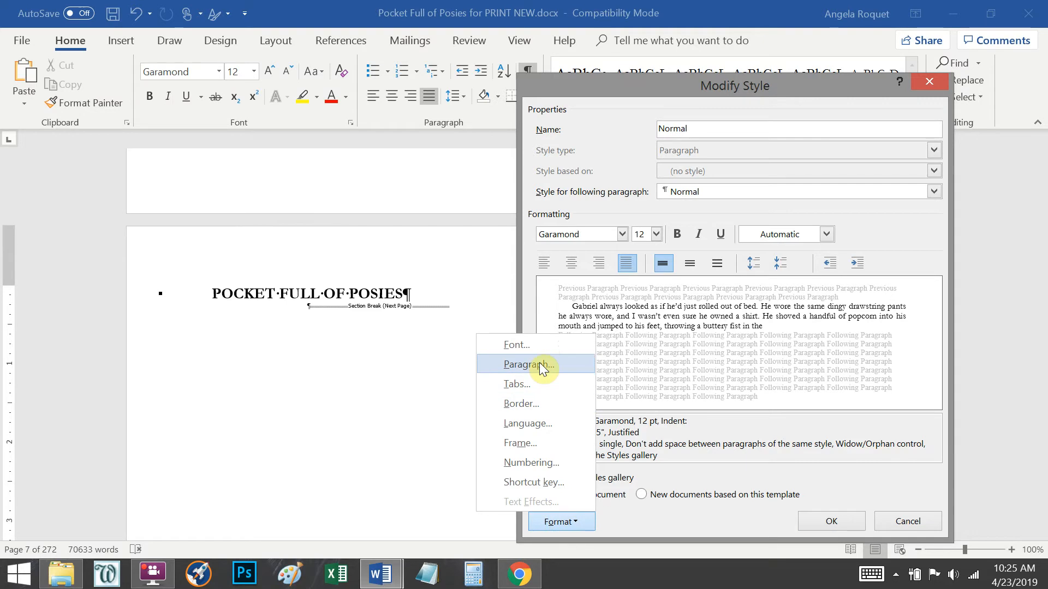
pyautogui.click(539, 363)
# Step: Set the Normal style's line spacing to Exactly 16 pt
pyautogui.click(390, 324)
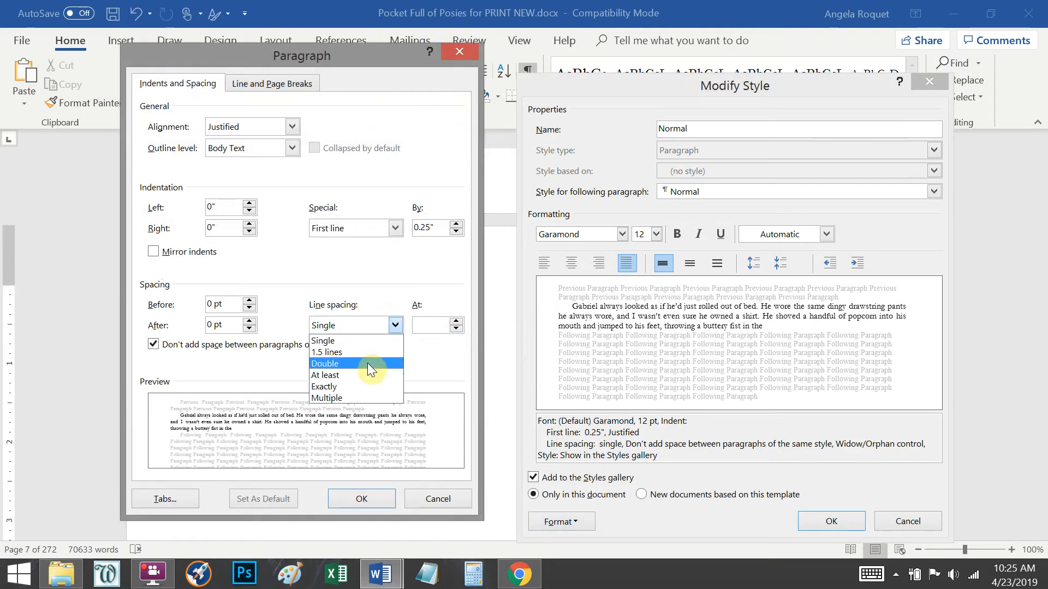
pyautogui.click(374, 385)
pyautogui.click(458, 321)
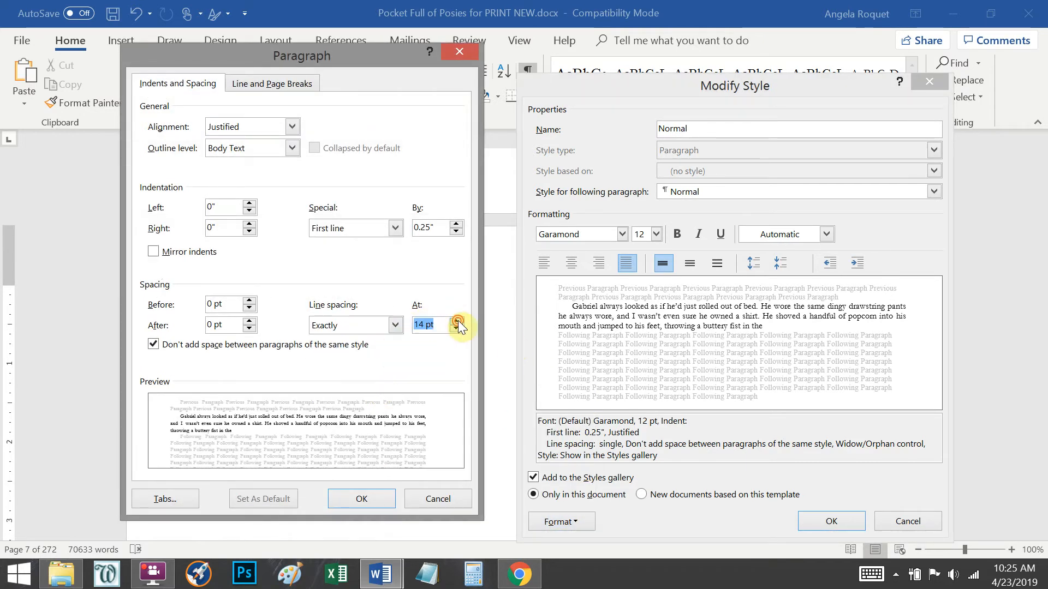
pyautogui.click(458, 321)
pyautogui.click(458, 320)
pyautogui.click(457, 321)
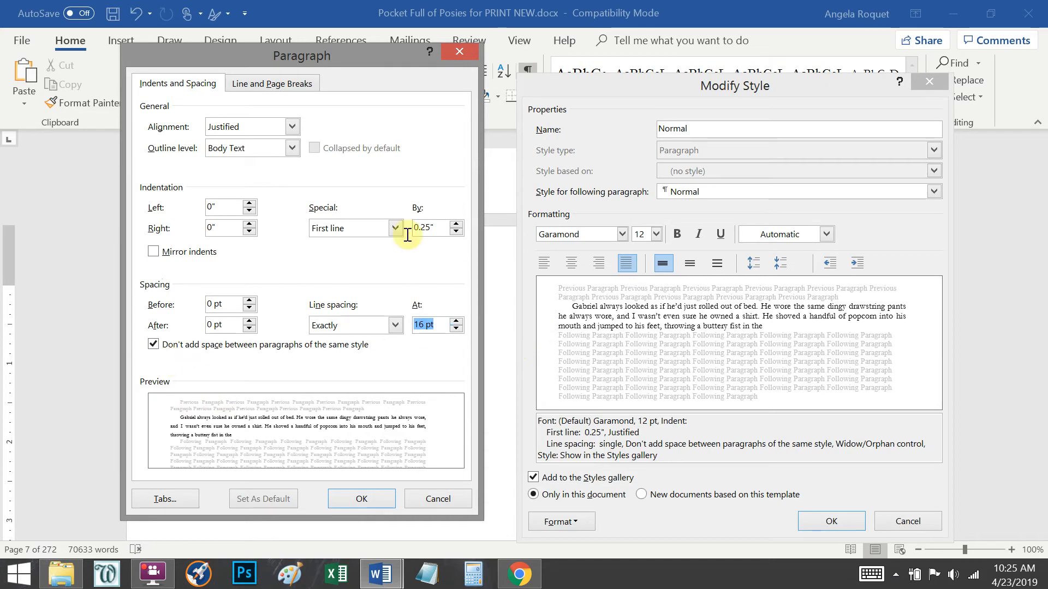
pyautogui.click(362, 499)
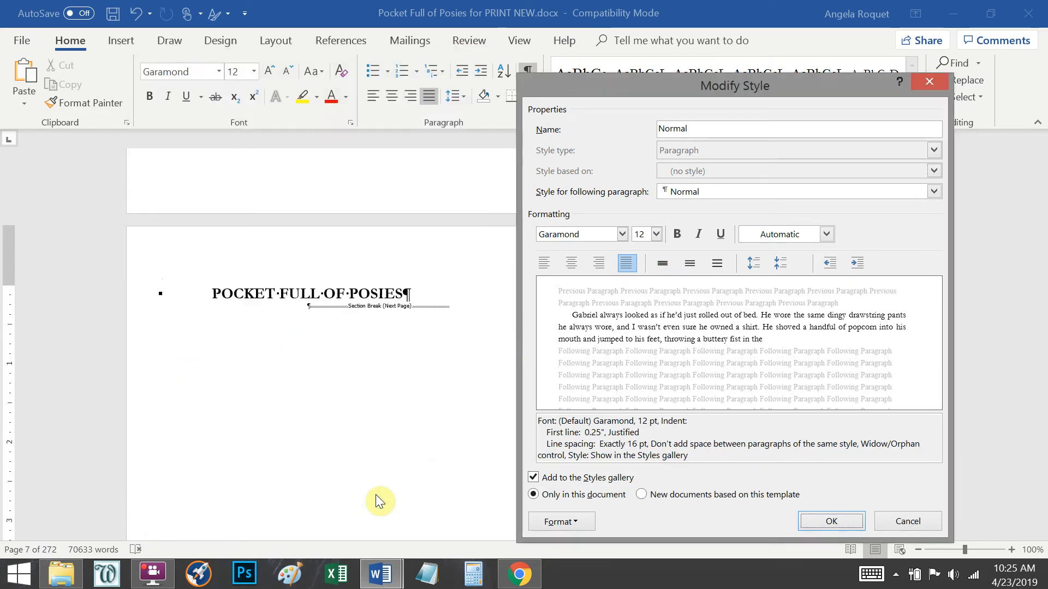
# Step: Set the Normal style's font size to 11 pt and apply the modified style to the document
pyautogui.click(656, 234)
pyautogui.click(647, 282)
pyautogui.click(828, 523)
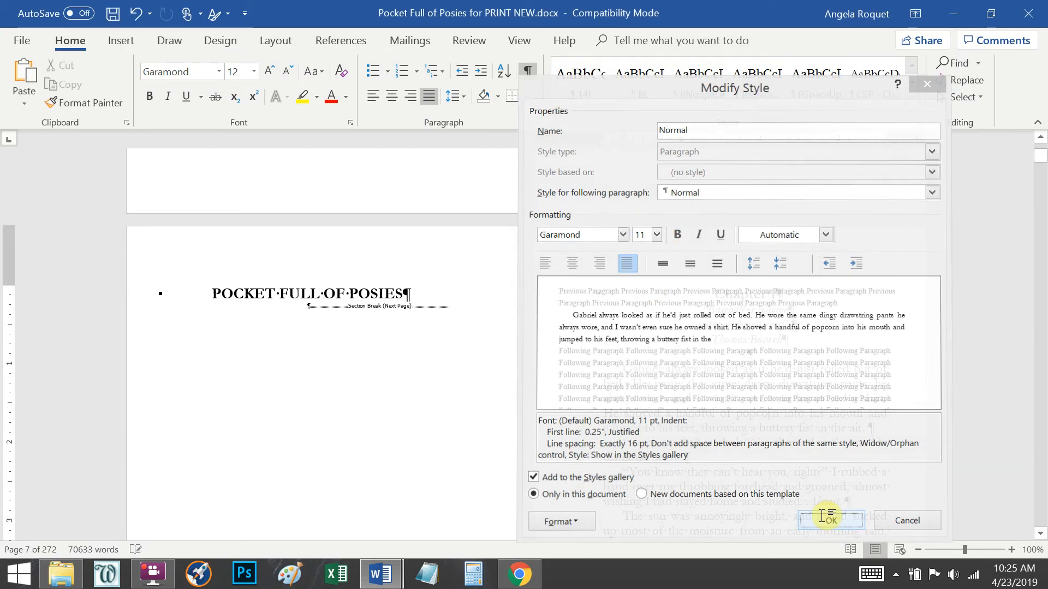
pyautogui.scroll(-10, 306, 382)
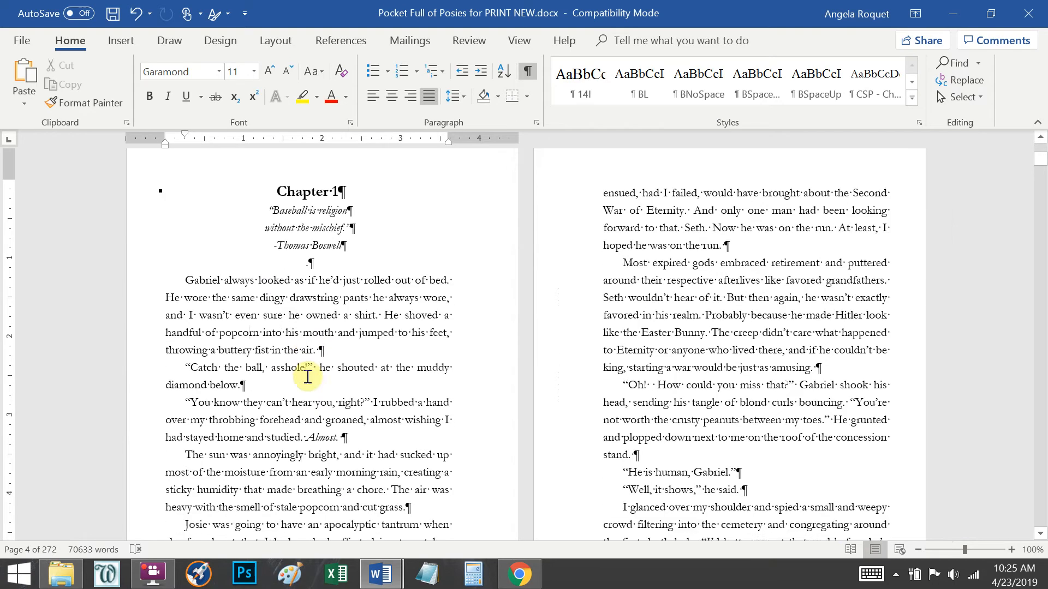
# Step: Set the line spacing of the full book list under the "Also by" heading to Single
pyautogui.scroll(15, 369, 170)
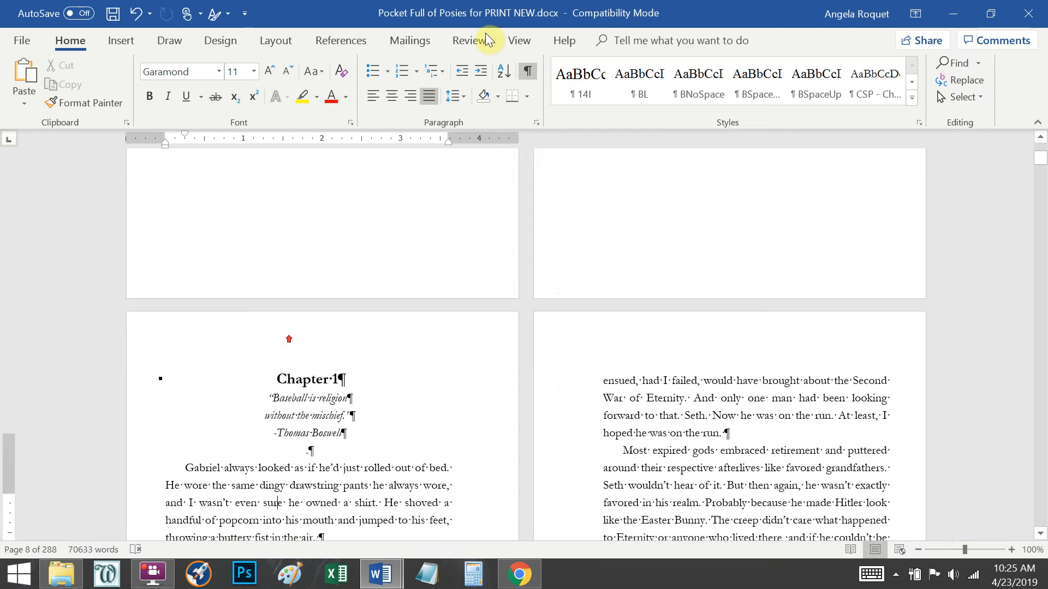
pyautogui.scroll(-7, 328, 455)
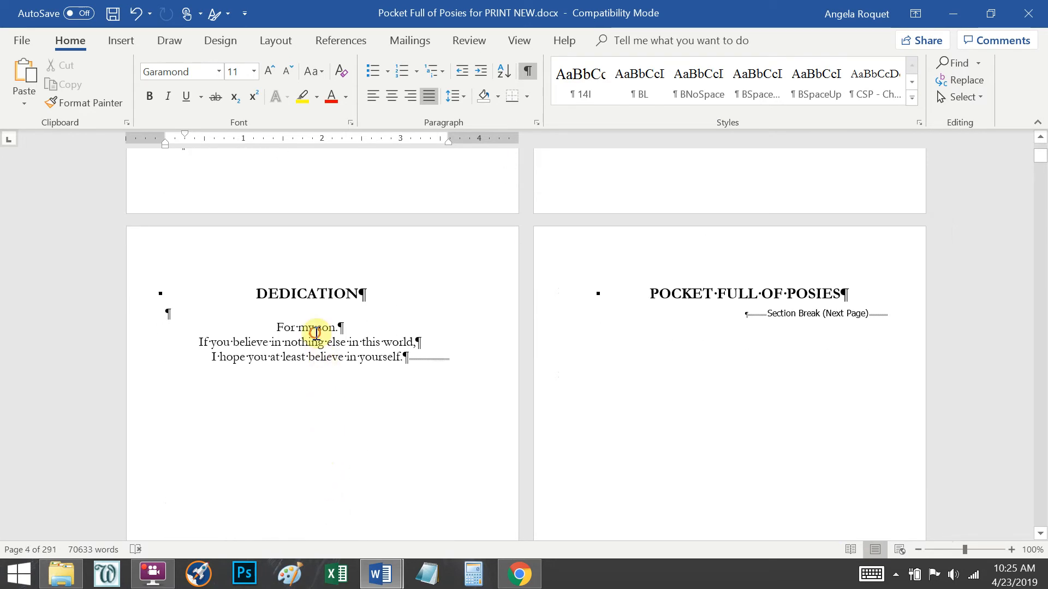
pyautogui.click(315, 328)
pyautogui.scroll(10, 343, 382)
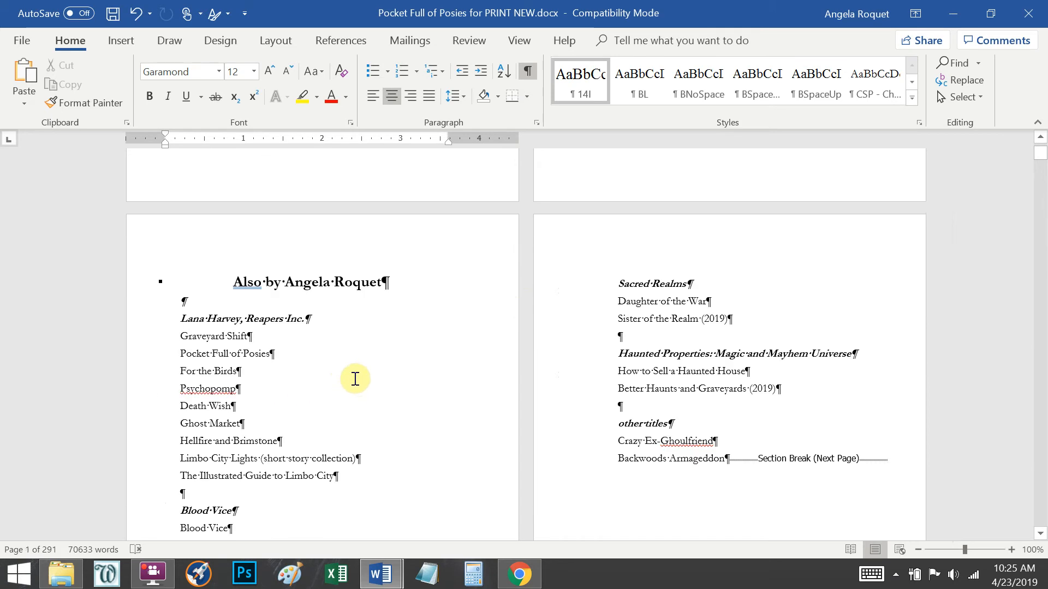
pyautogui.scroll(-5, 247, 304)
pyautogui.click(226, 263)
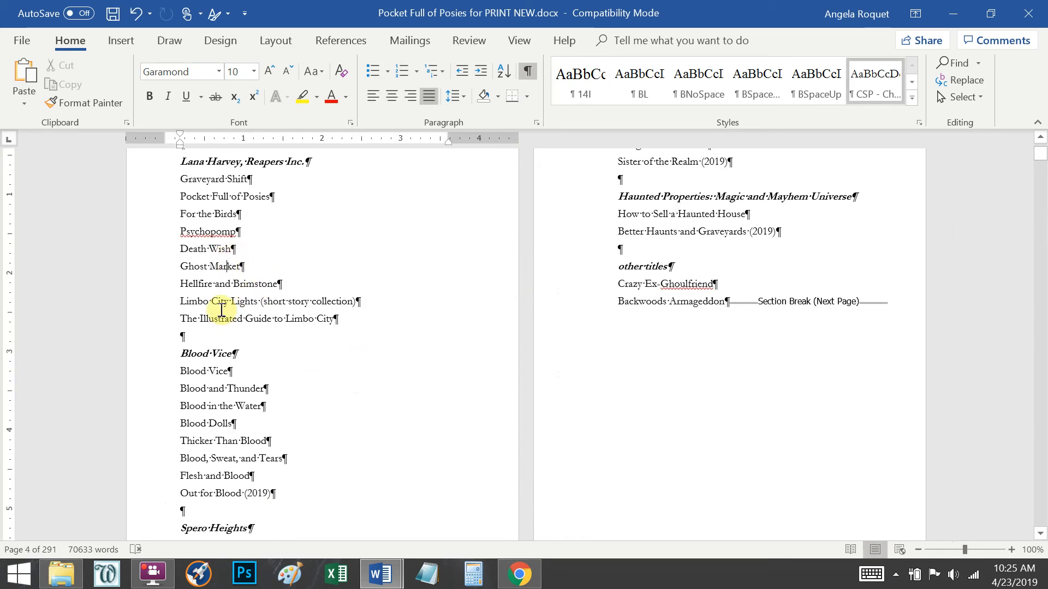
pyautogui.scroll(2, 221, 306)
pyautogui.scroll(1, 222, 310)
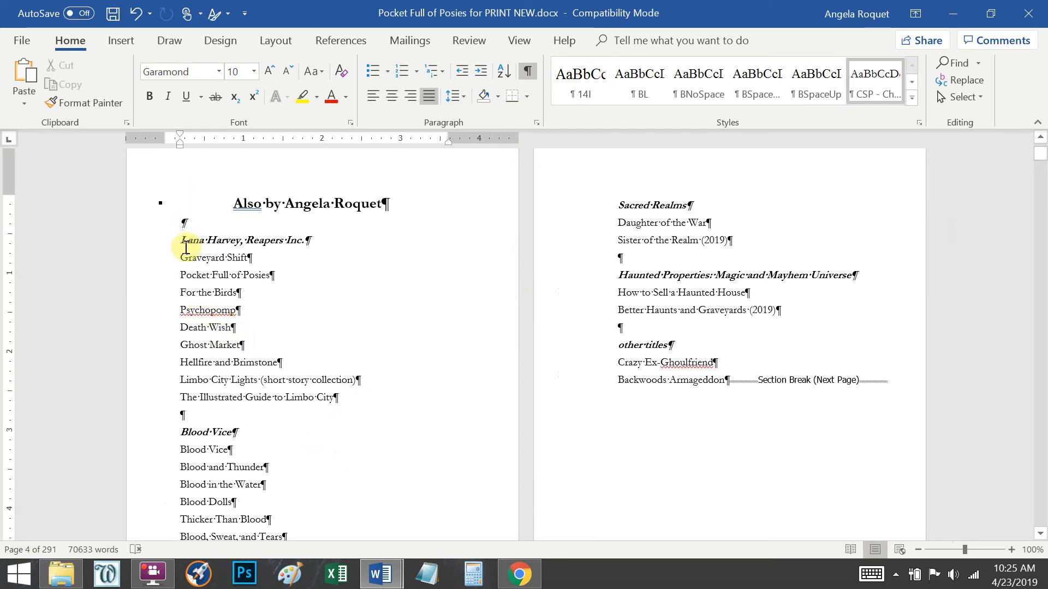
pyautogui.moveTo(180, 241); pyautogui.dragTo(747, 393)
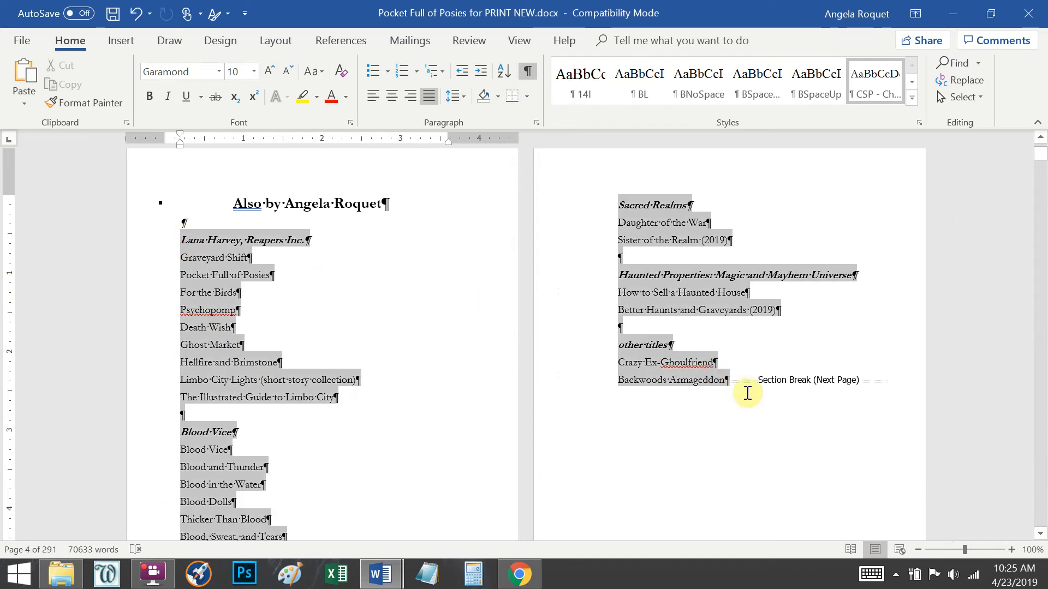
pyautogui.click(535, 122)
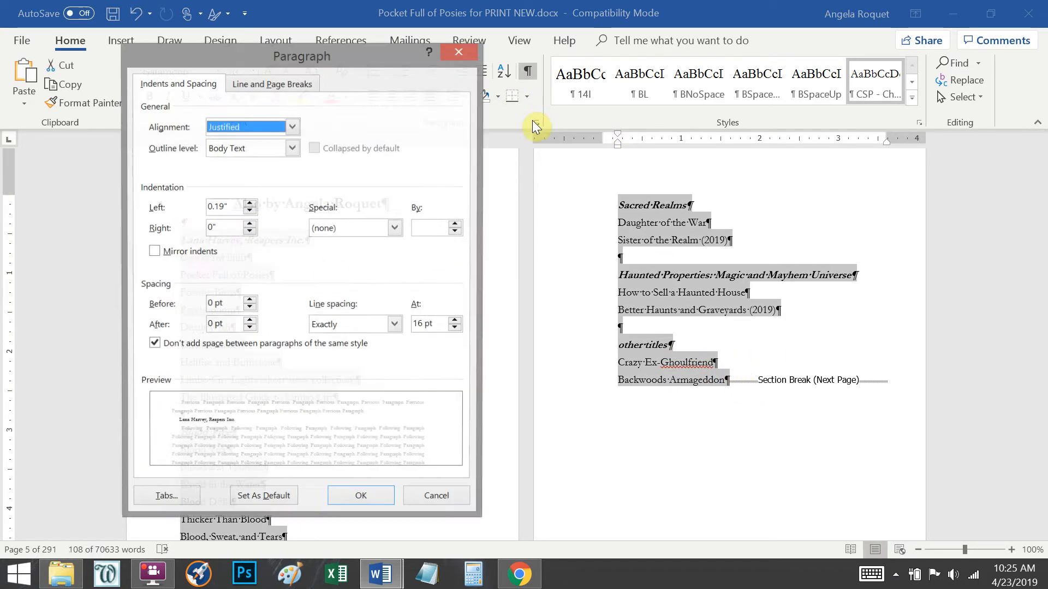
pyautogui.click(393, 325)
pyautogui.click(353, 339)
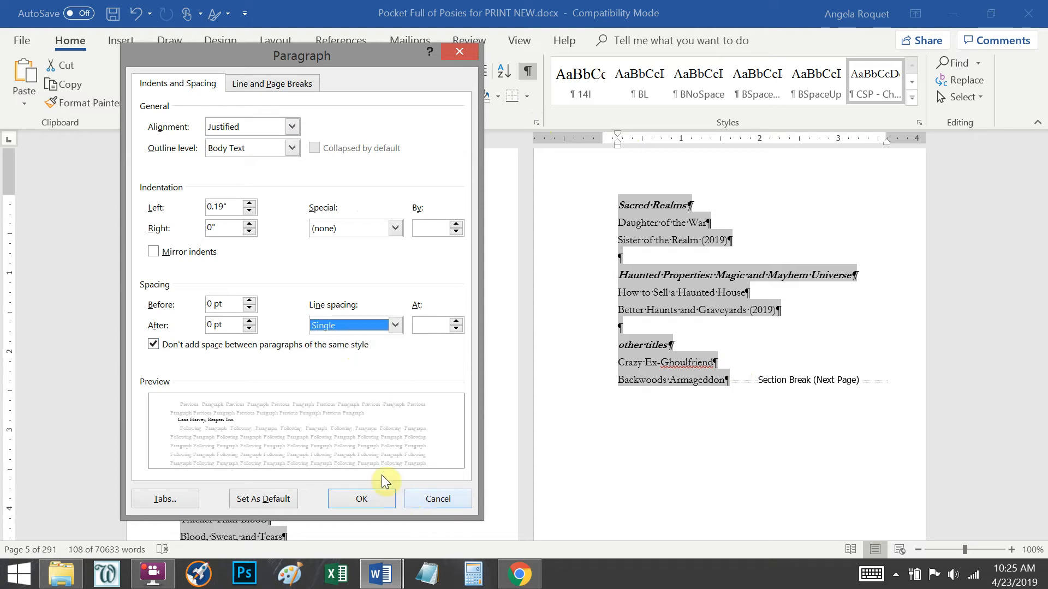
pyautogui.click(371, 495)
# Step: Set the line spacing of all the text on the copyright page to Single
pyautogui.scroll(-6, 363, 414)
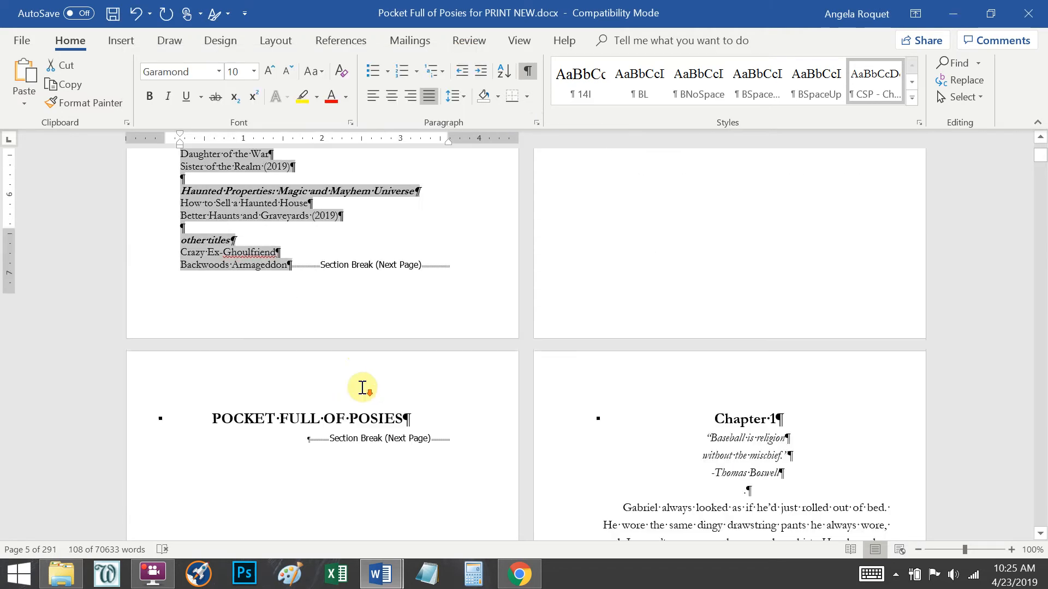
pyautogui.scroll(-5, 364, 394)
pyautogui.click(724, 256)
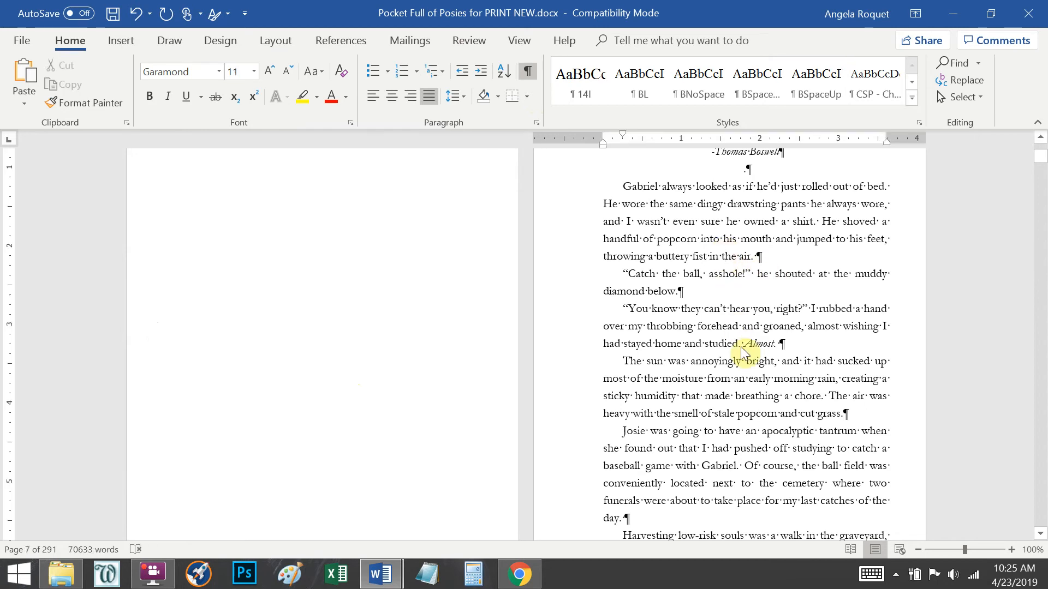
pyautogui.scroll(15, 604, 300)
pyautogui.scroll(4, 725, 244)
pyautogui.scroll(-2, 674, 180)
pyautogui.scroll(1, 682, 195)
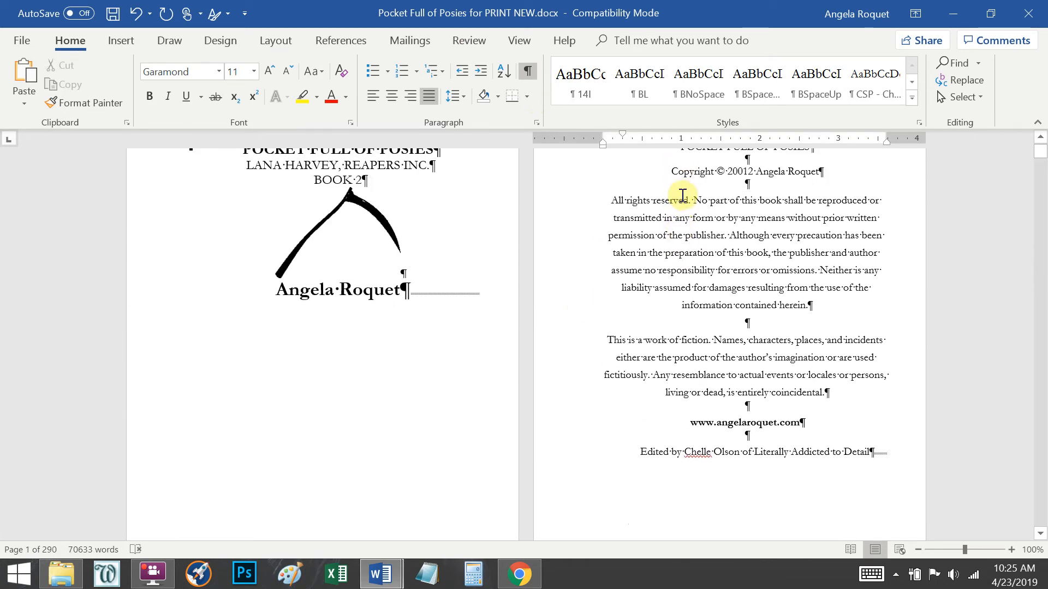
pyautogui.scroll(1, 682, 195)
pyautogui.moveTo(679, 189); pyautogui.dragTo(875, 501)
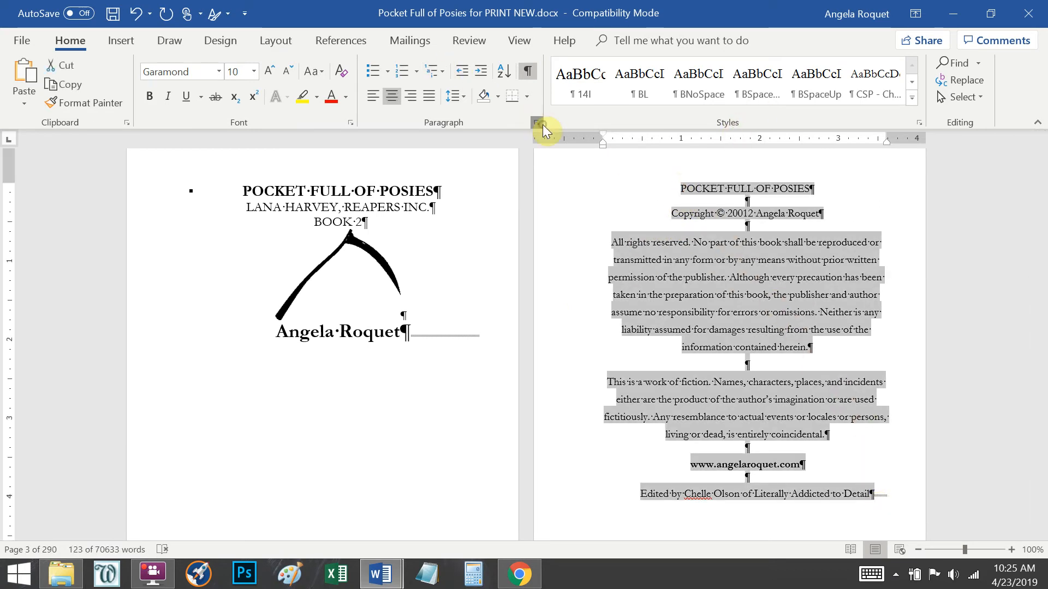
pyautogui.click(539, 123)
pyautogui.click(395, 327)
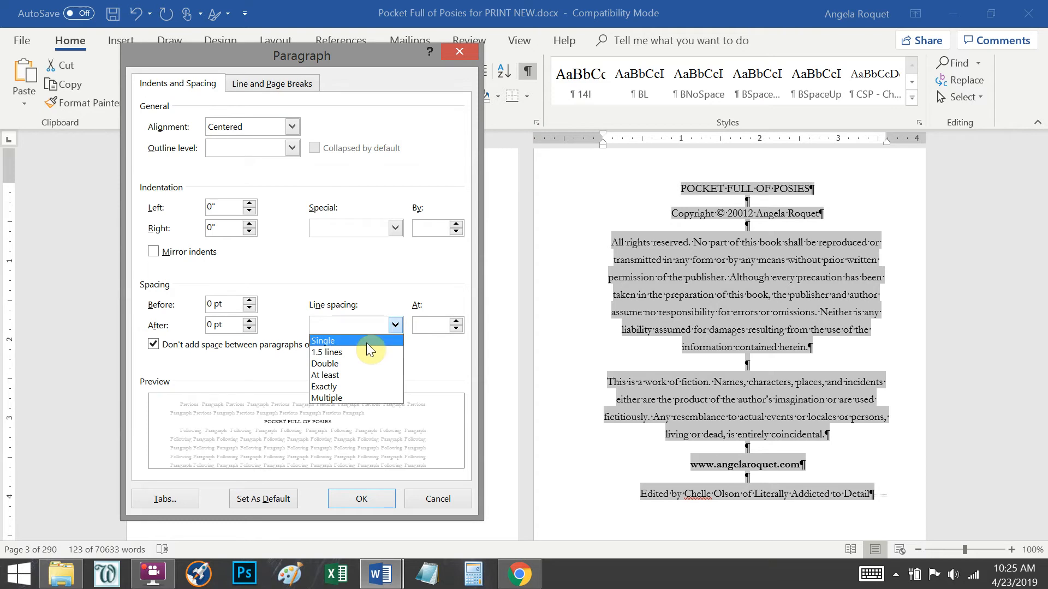
pyautogui.click(366, 344)
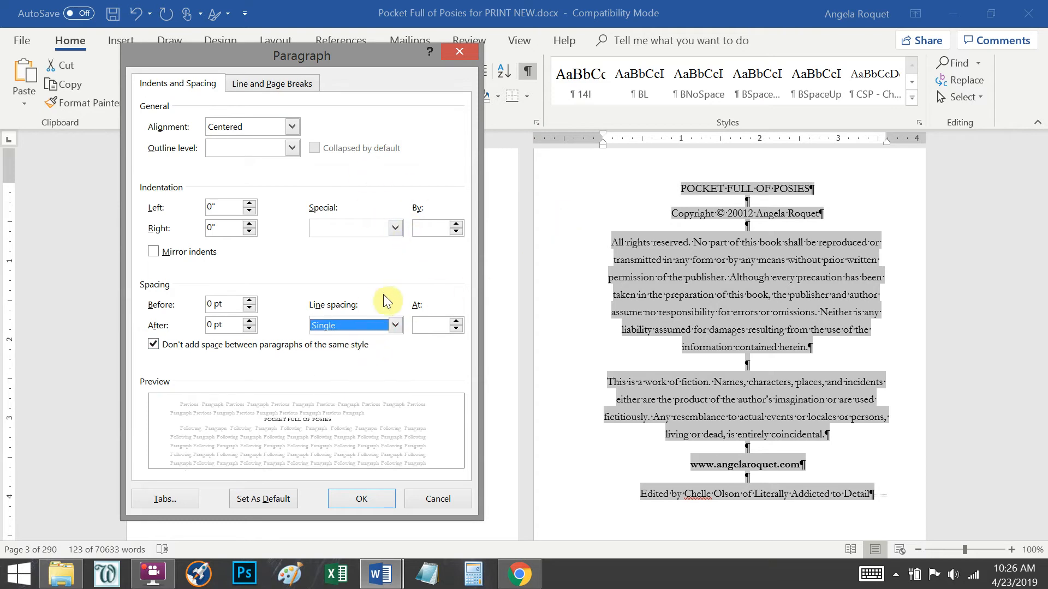
pyautogui.click(376, 499)
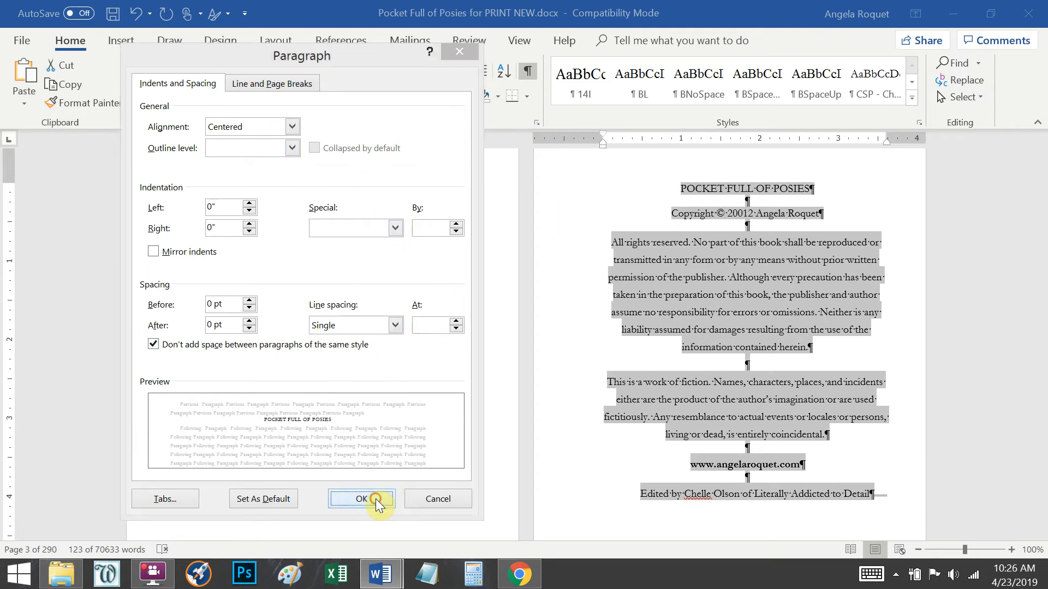
# Step: Review the front matter from the title and copyright pages through the book list, dedication and title page before Chapter 1
pyautogui.click(700, 277)
pyautogui.scroll(-10, 641, 299)
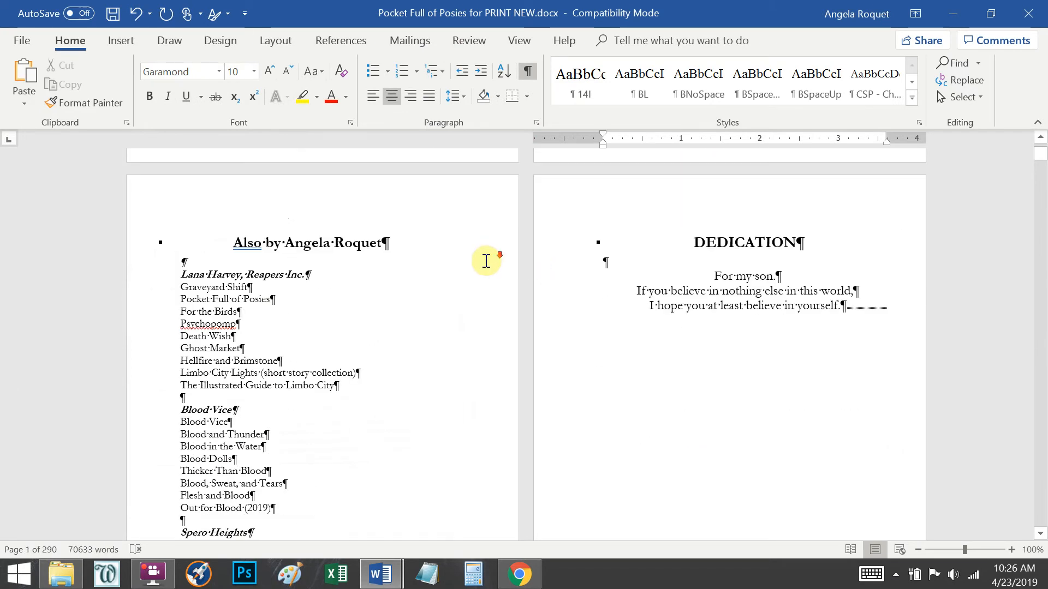
pyautogui.scroll(-10, 489, 262)
pyautogui.scroll(-8, 518, 328)
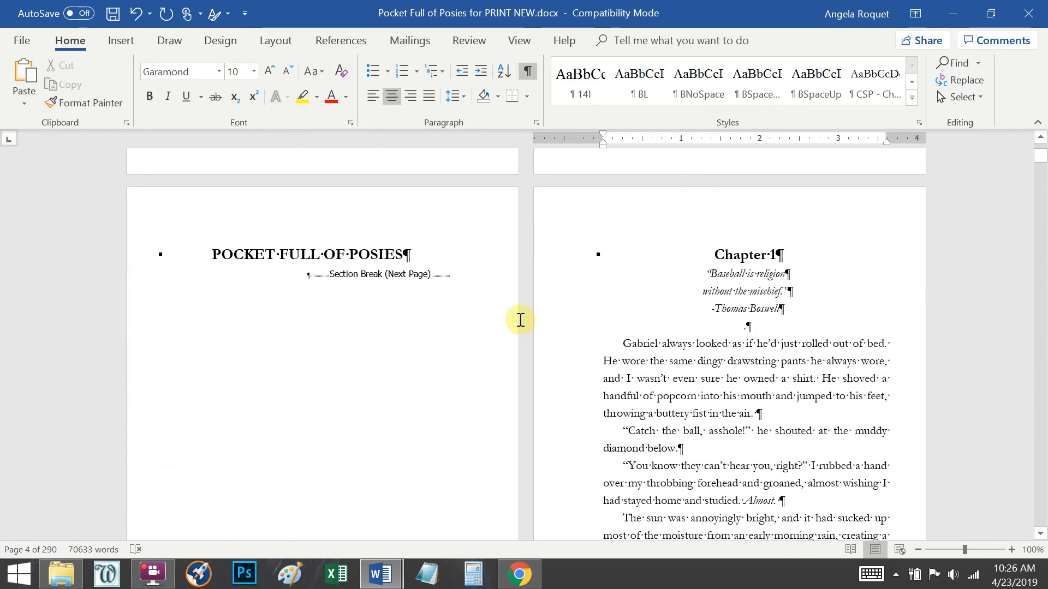
pyautogui.scroll(10, 527, 341)
pyautogui.scroll(15, 519, 337)
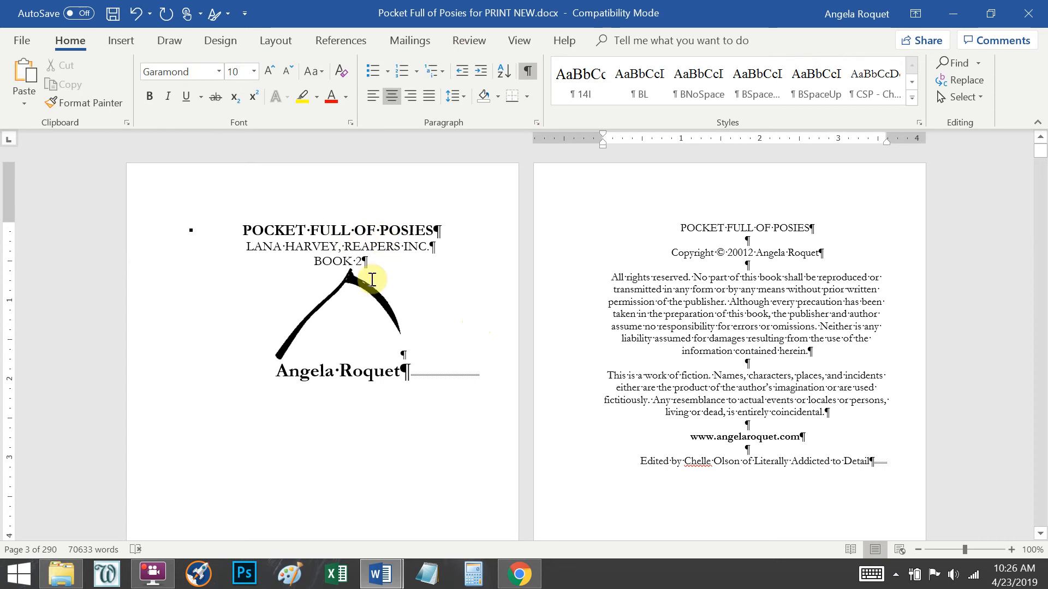
pyautogui.click(677, 228)
pyautogui.scroll(-12, 597, 323)
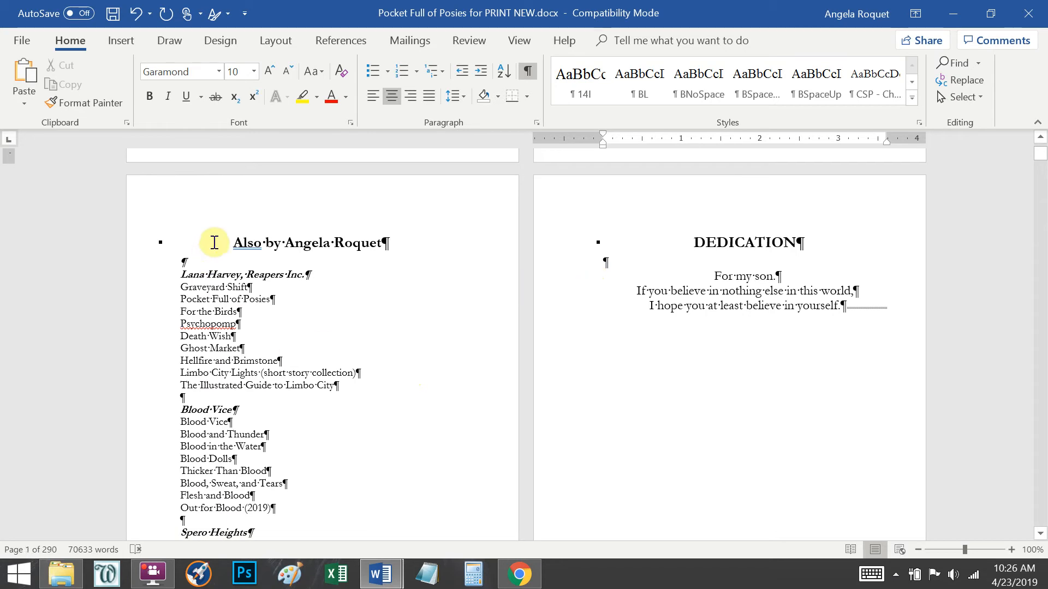
pyautogui.scroll(-10, 214, 242)
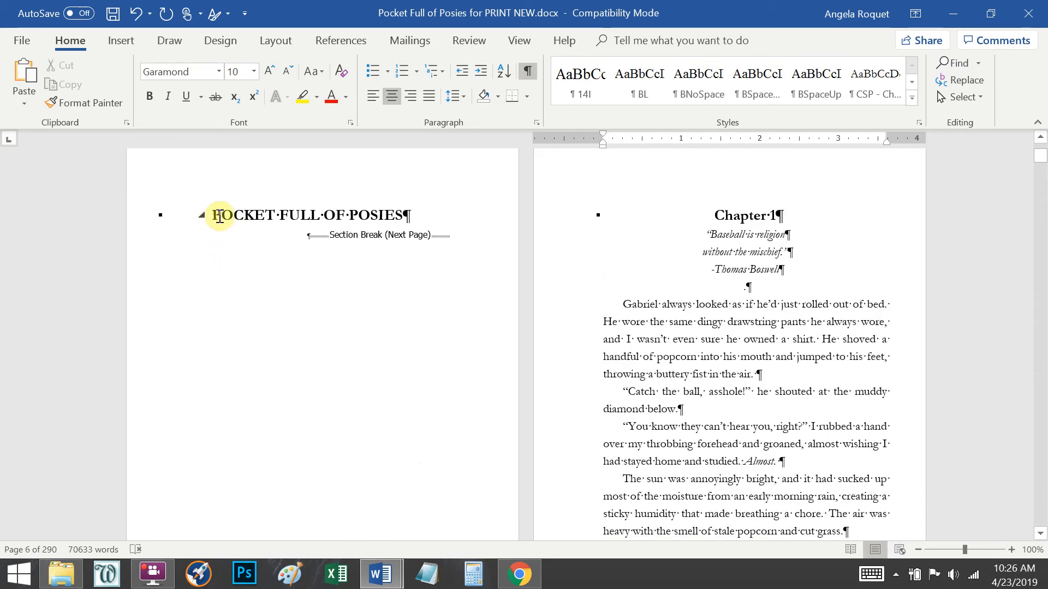
# Step: Switch to Graveyard Shift for PRINT NEW.docx and examine the order and layout of its front matter pages
pyautogui.moveTo(380, 574)
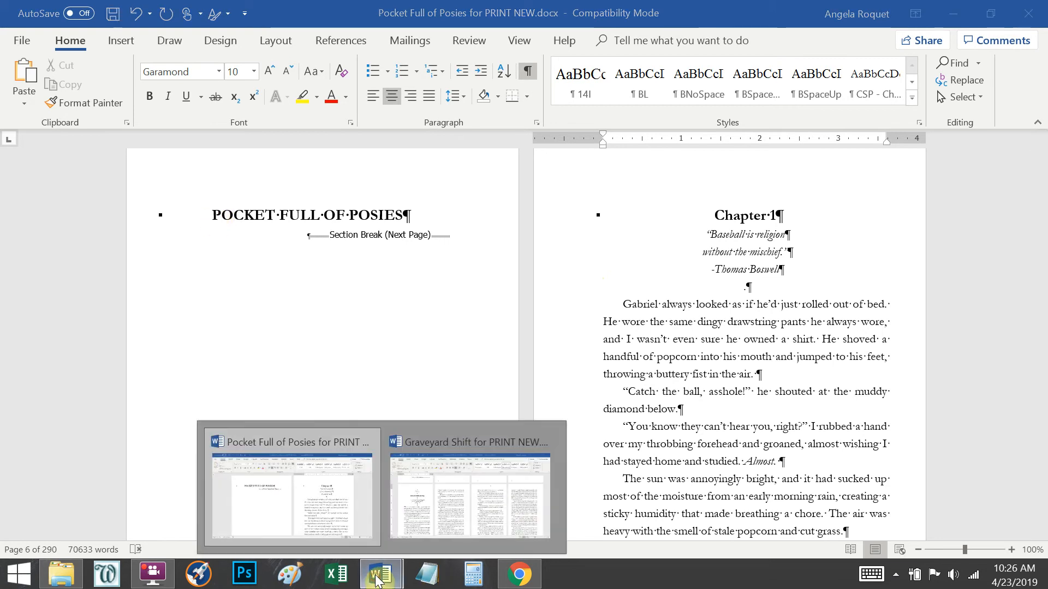
pyautogui.click(532, 459)
pyautogui.scroll(15, 416, 392)
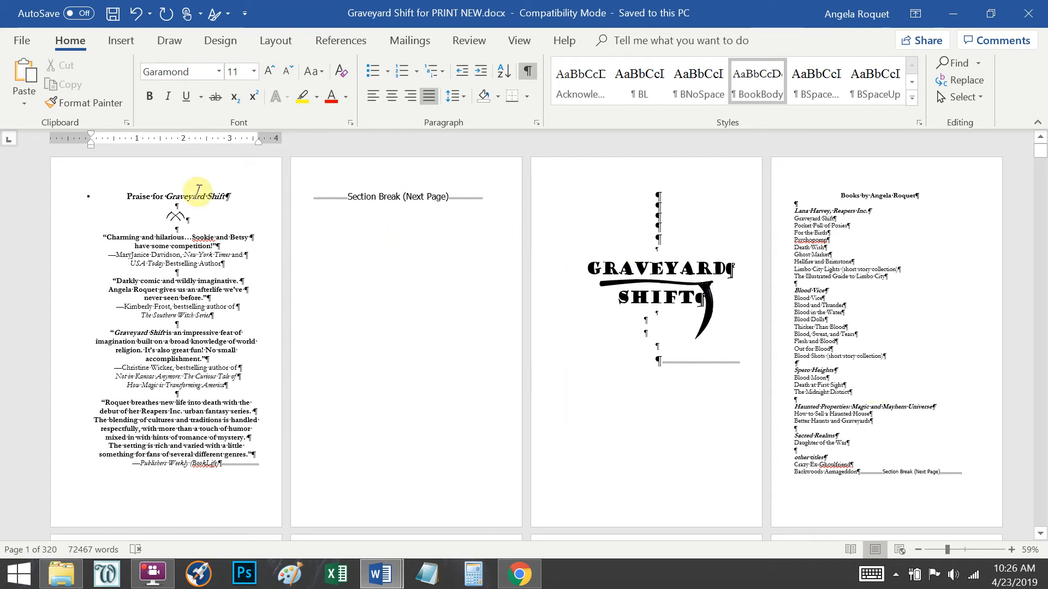
pyautogui.scroll(-5, 304, 280)
pyautogui.scroll(-2, 163, 403)
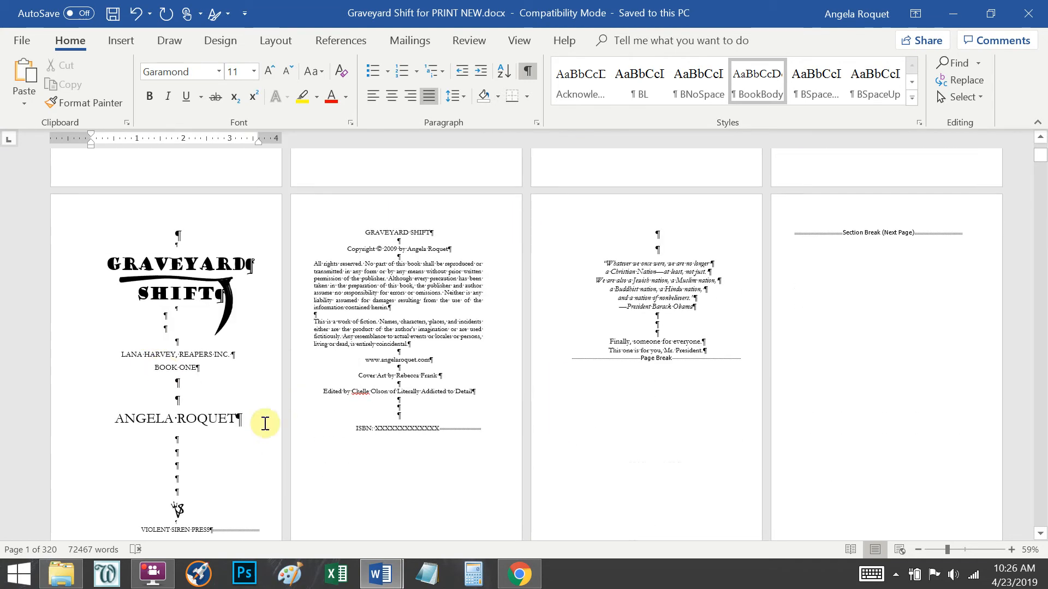
pyautogui.scroll(7, 709, 306)
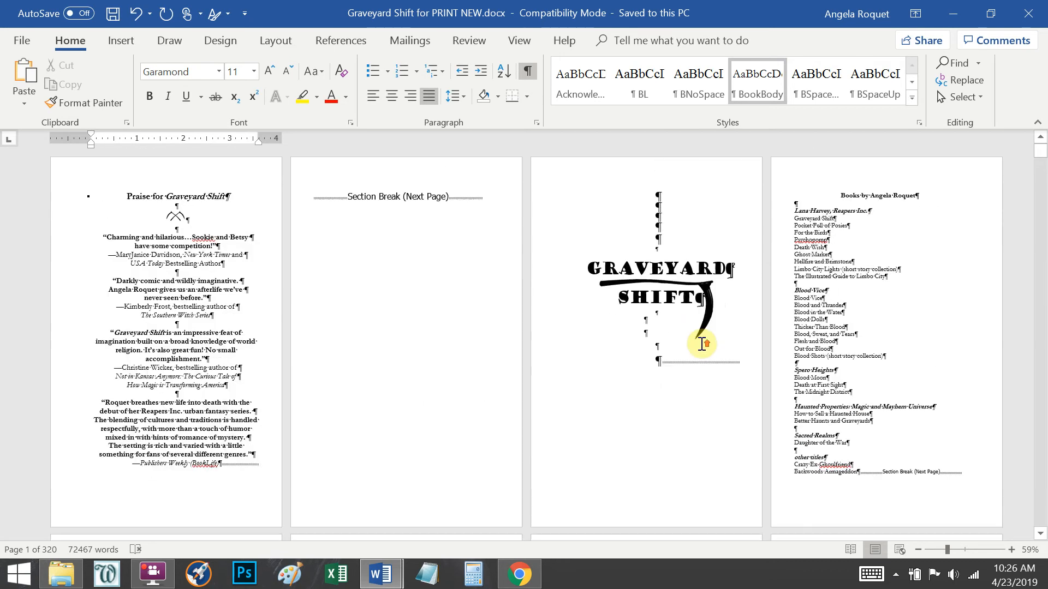
# Step: Return to Pocket Full of Posies for PRINT NEW.docx and show multiple pages of its front matter at once
pyautogui.click(381, 573)
pyautogui.click(322, 506)
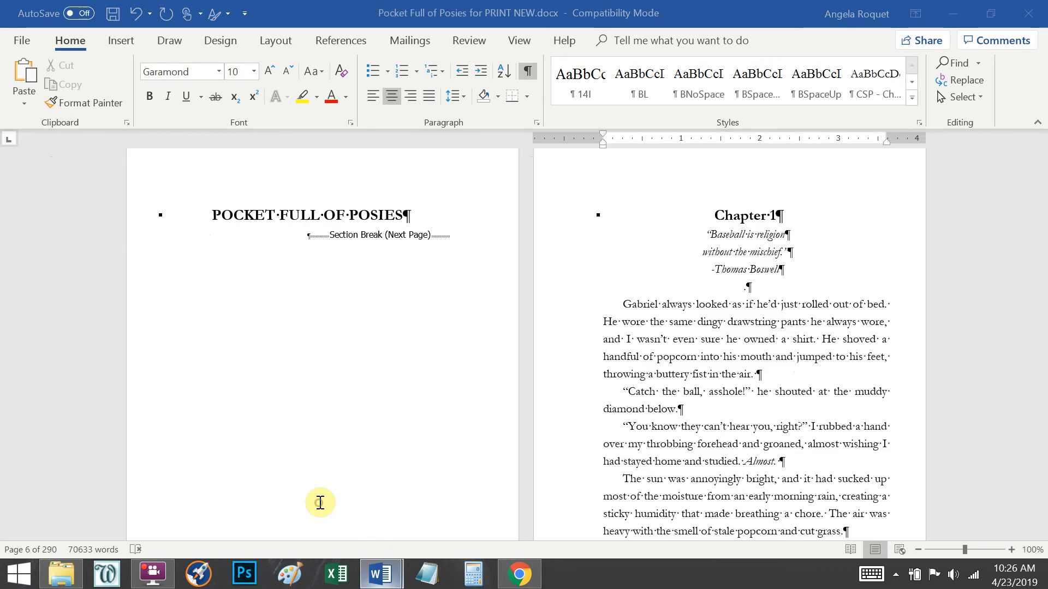
pyautogui.scroll(20, 360, 382)
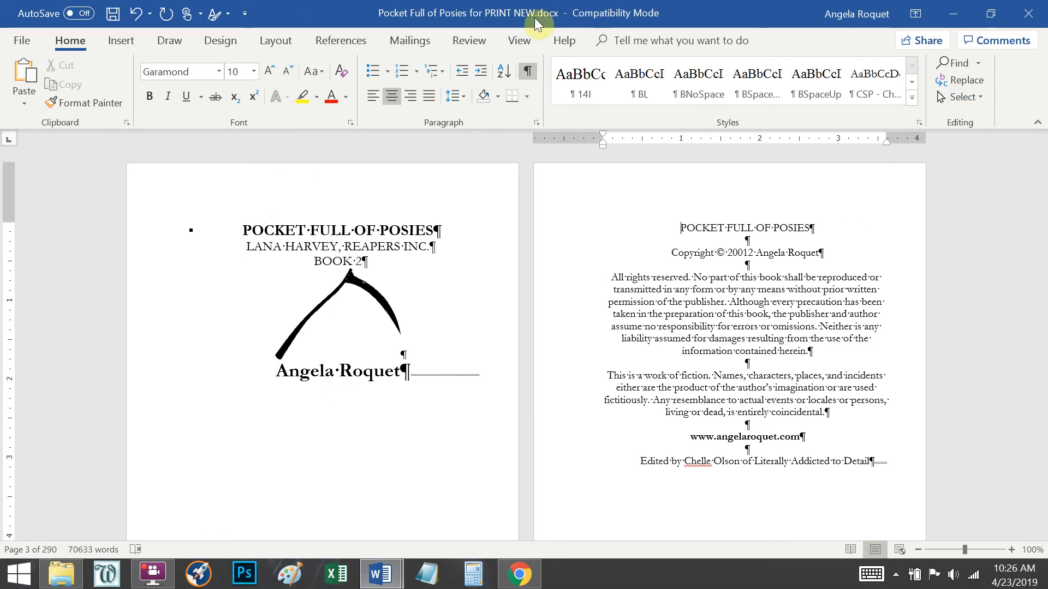
pyautogui.click(525, 42)
pyautogui.click(525, 80)
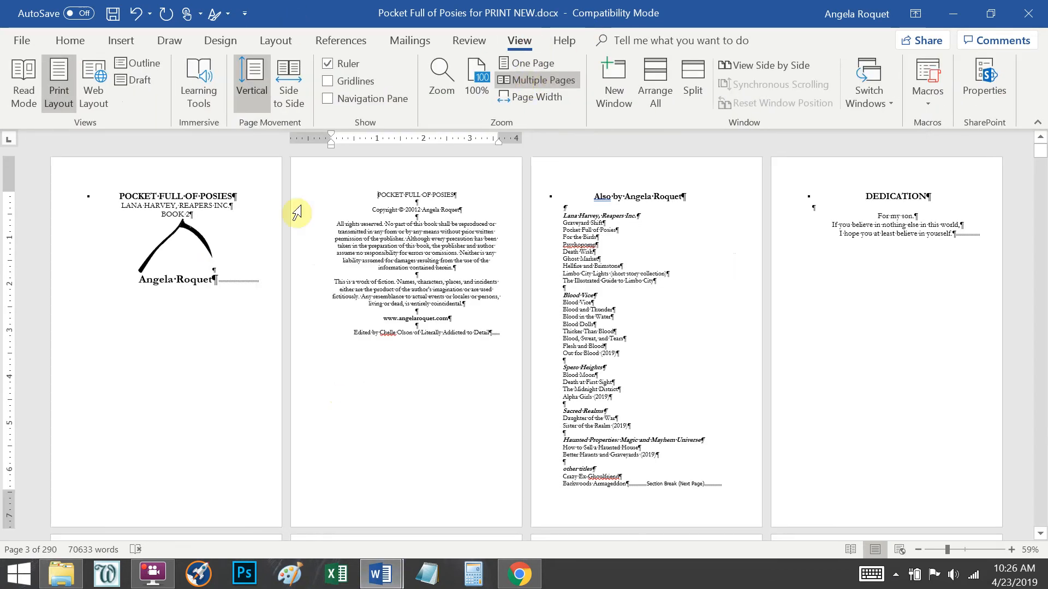
pyautogui.scroll(-3, 469, 390)
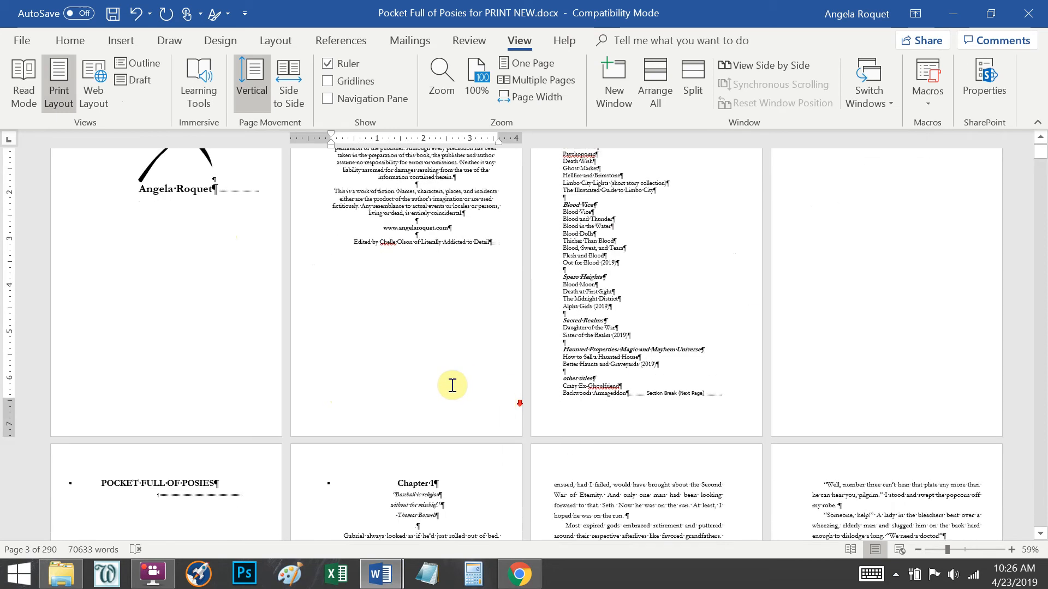
# Step: In Graveyard Shift for PRINT NEW.docx, copy the front matter from the first title page through the section break after the dedication
pyautogui.moveTo(381, 573)
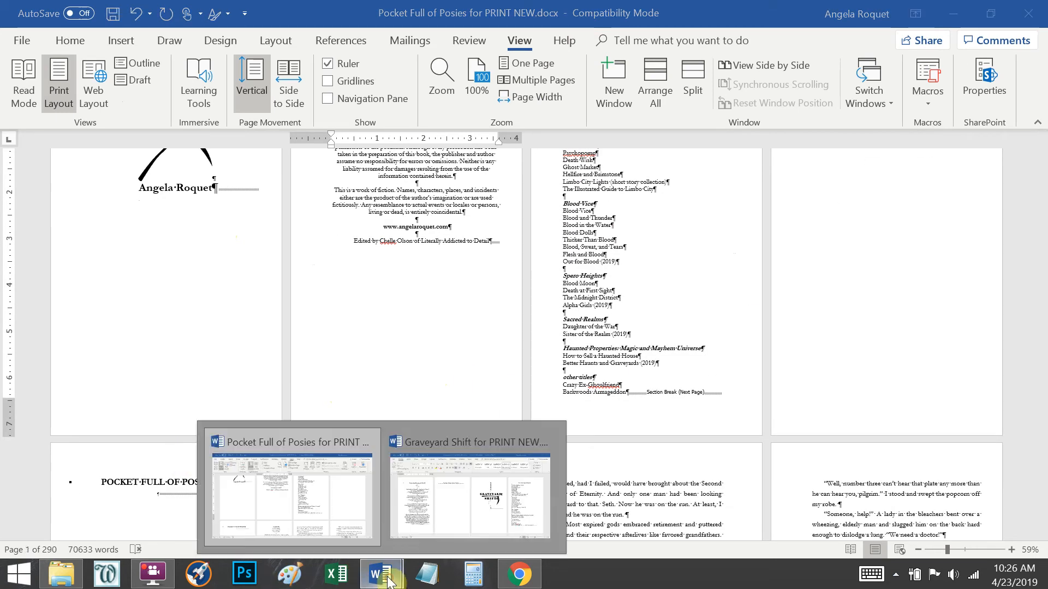
pyautogui.click(447, 510)
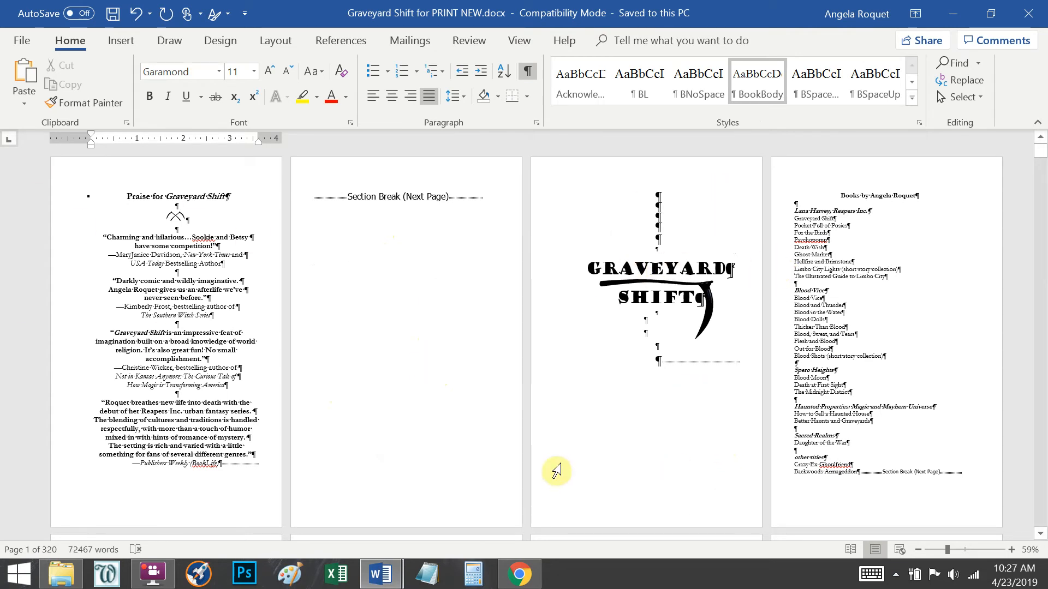
pyautogui.scroll(-5, 445, 386)
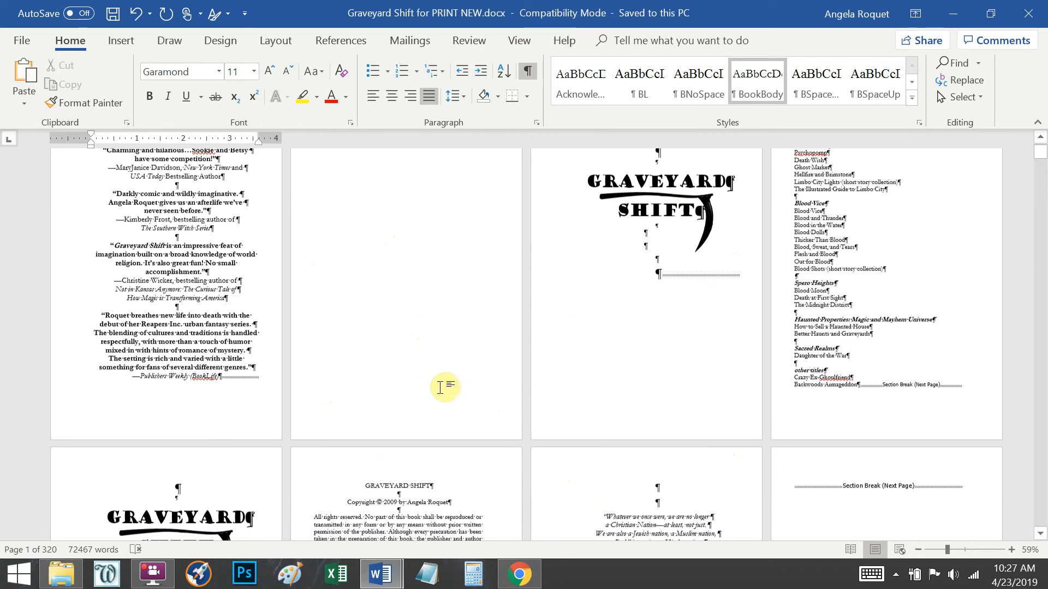
pyautogui.scroll(-10, 414, 381)
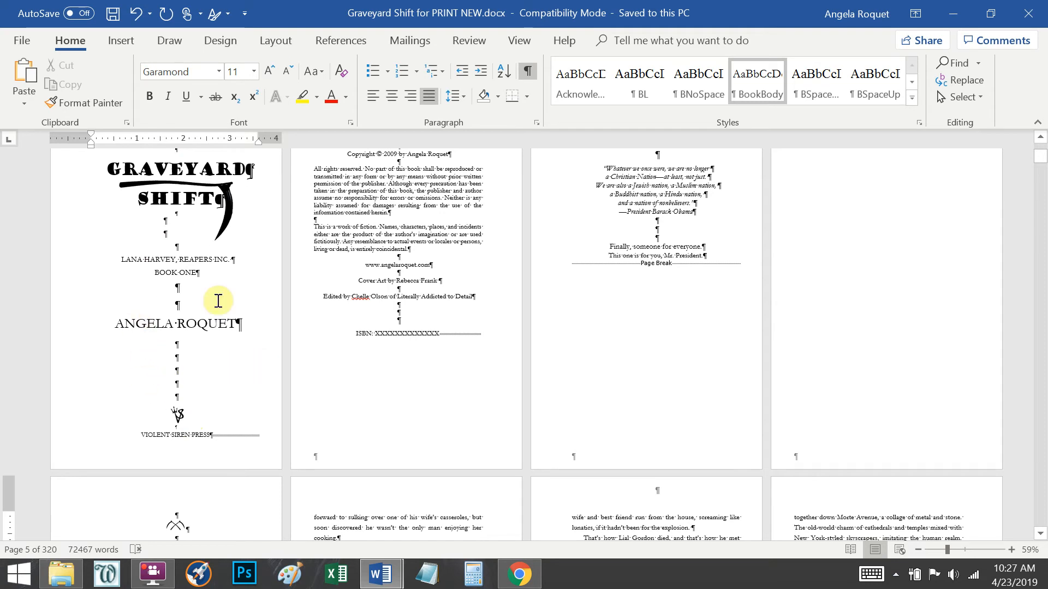
pyautogui.scroll(10, 276, 386)
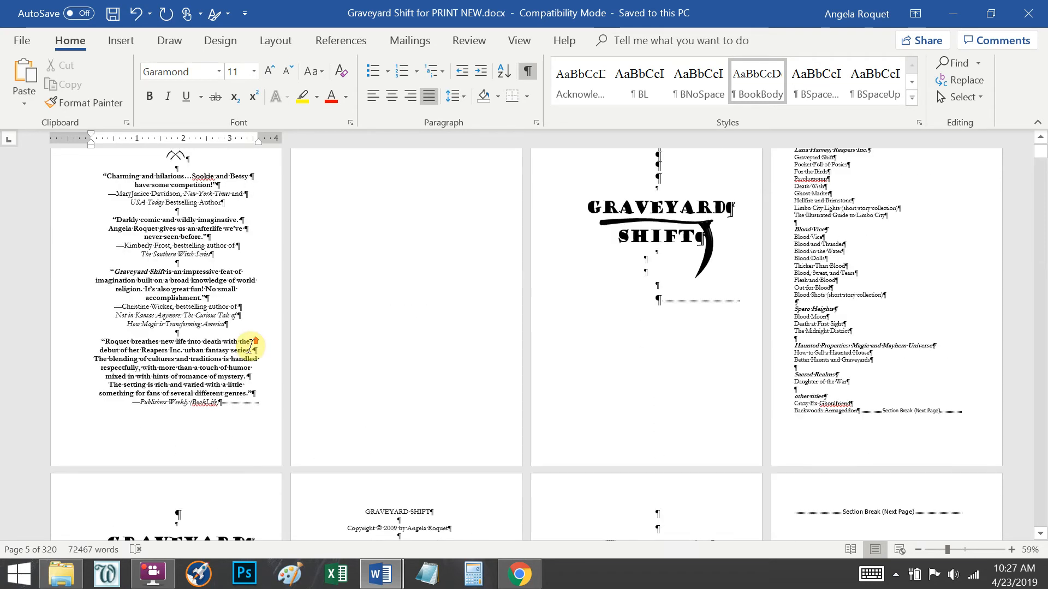
pyautogui.scroll(1, 255, 348)
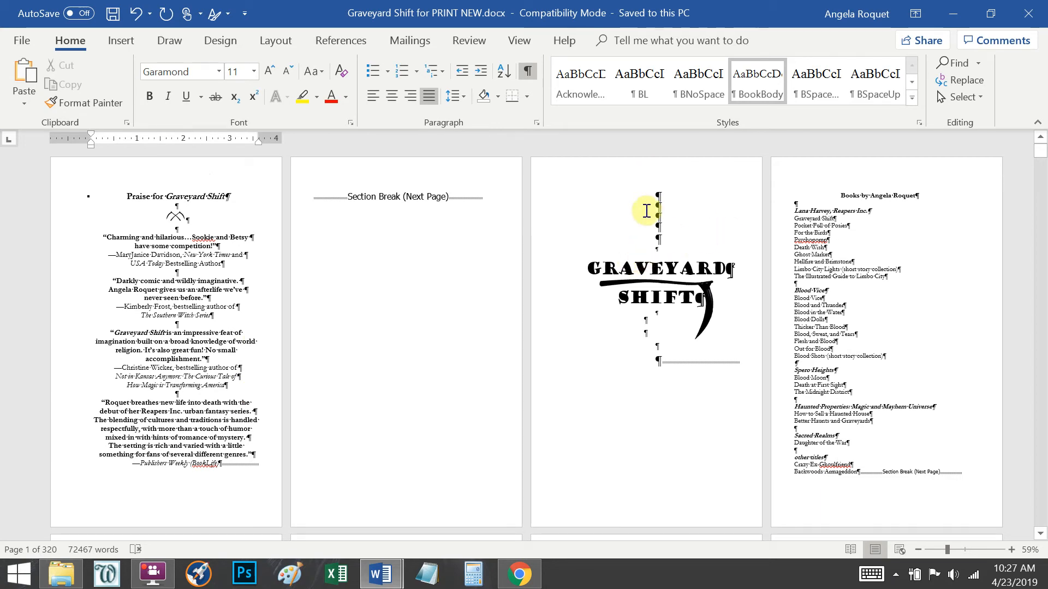
pyautogui.moveTo(652, 194); pyautogui.dragTo(981, 405)
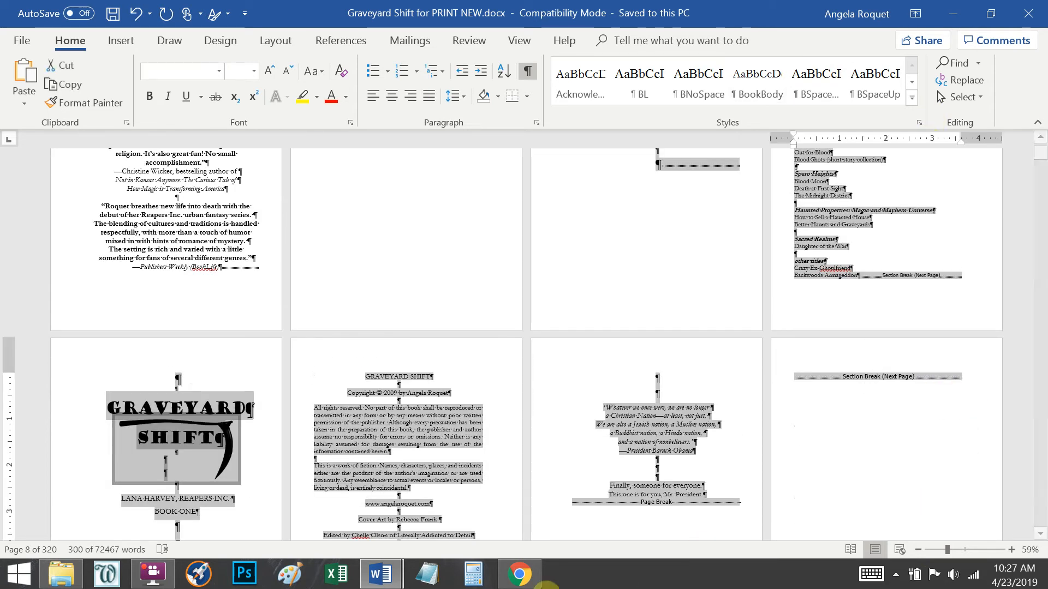
# Step: Paste the copied front matter at the very start of Pocket Full of Posies for PRINT NEW.docx and check the pasted pages
pyautogui.moveTo(379, 581)
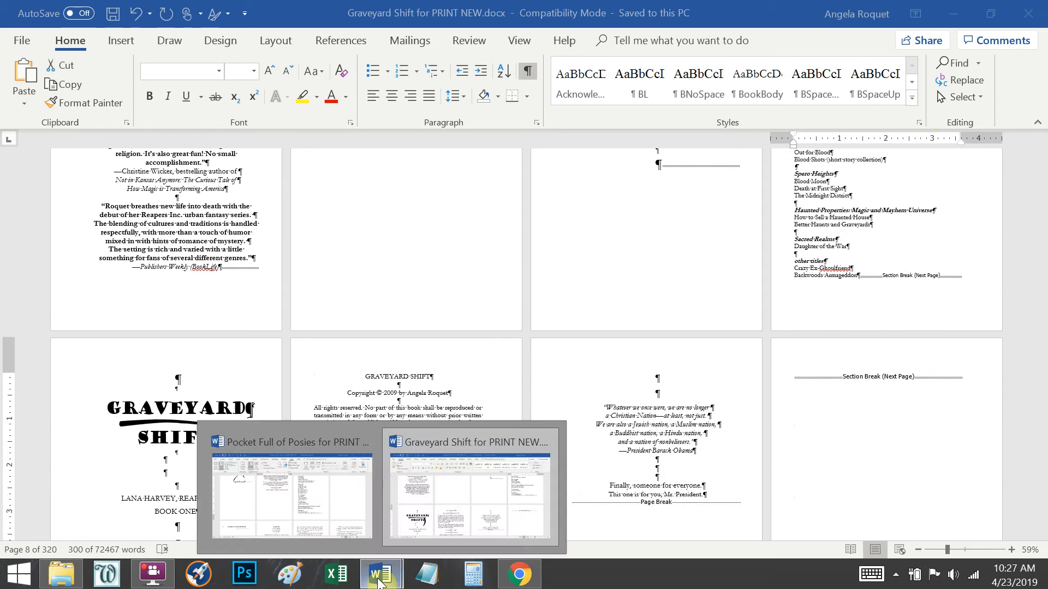
pyautogui.click(276, 519)
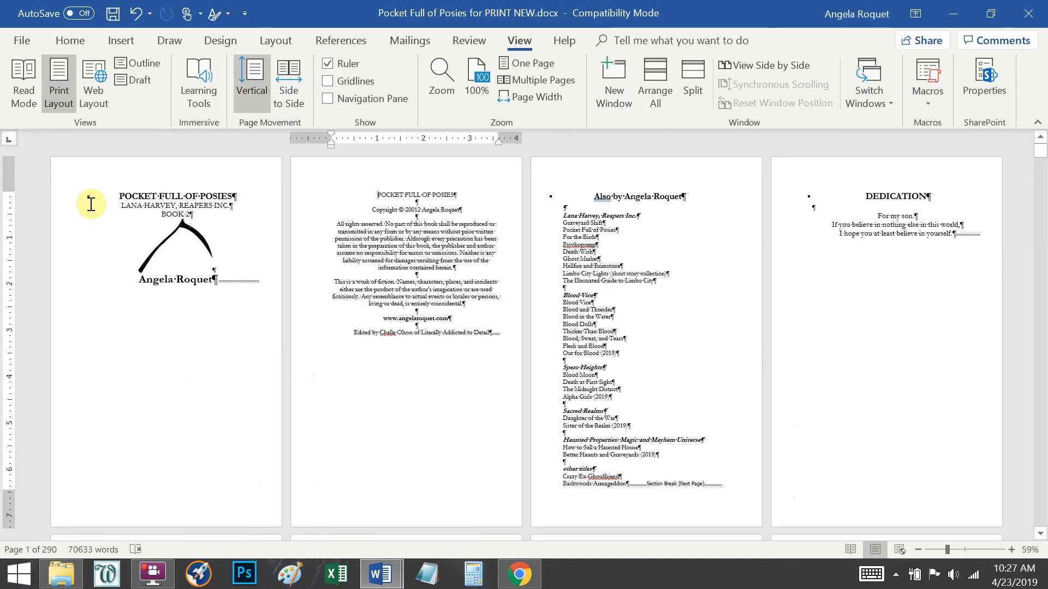
pyautogui.click(91, 204)
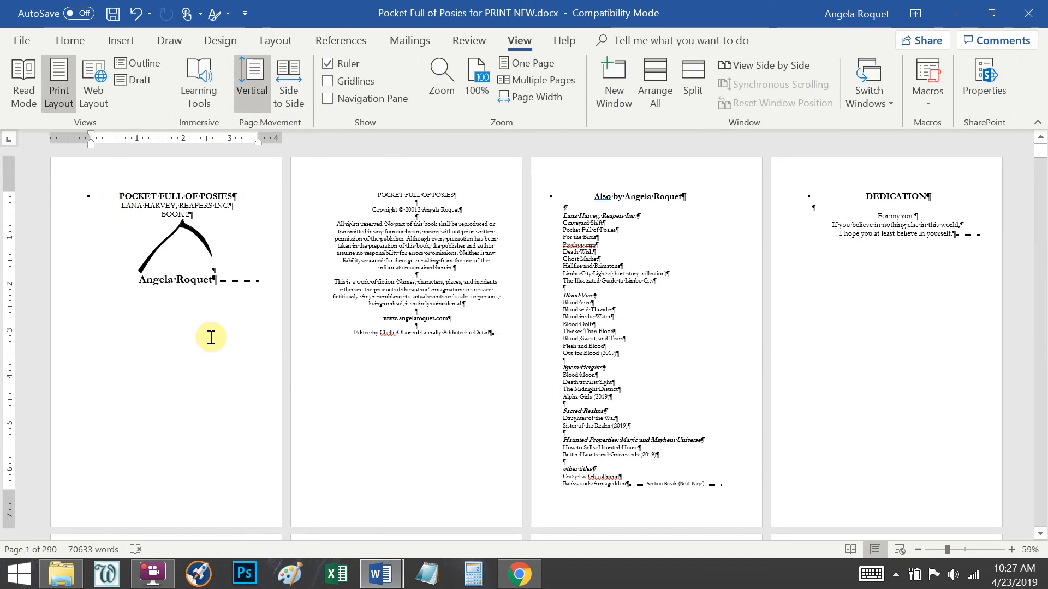
pyautogui.hotkey('ctrl', 'z')
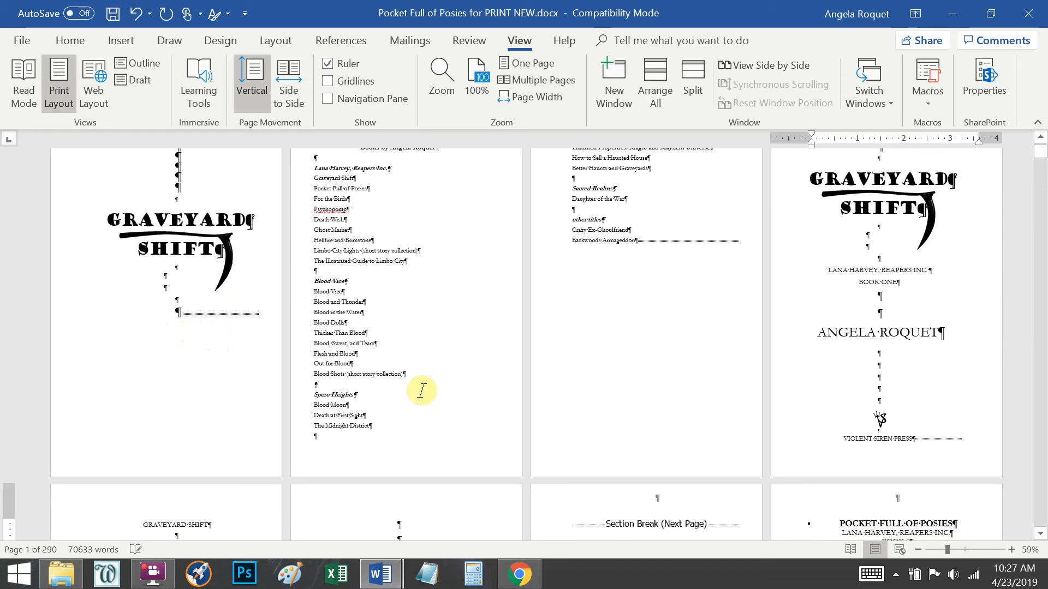
pyautogui.scroll(-3, 466, 365)
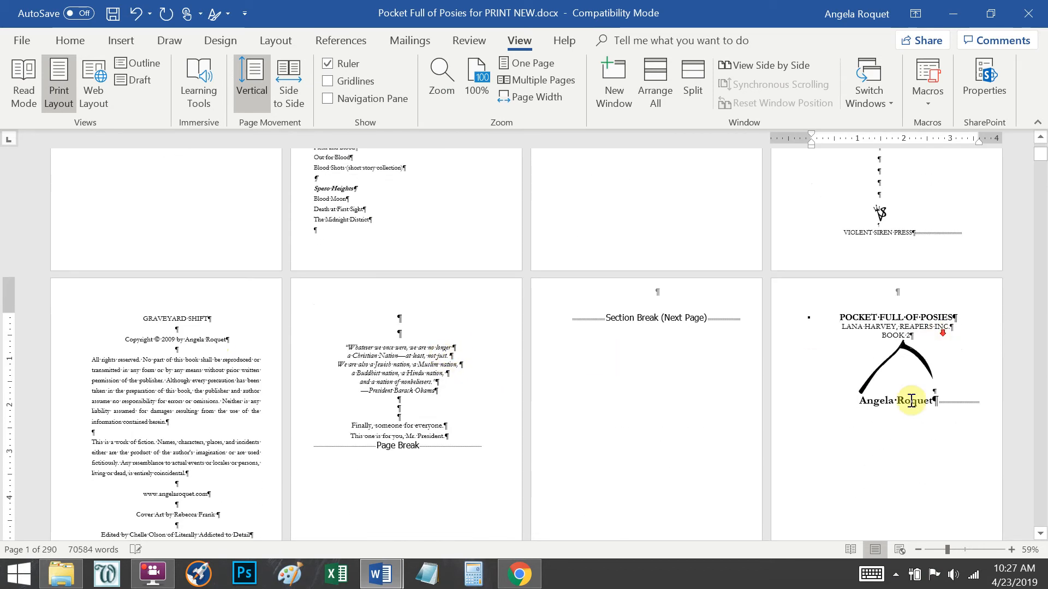
pyautogui.scroll(-5, 685, 232)
pyautogui.scroll(-5, 709, 494)
pyautogui.scroll(20, 452, 370)
pyautogui.scroll(1, 422, 369)
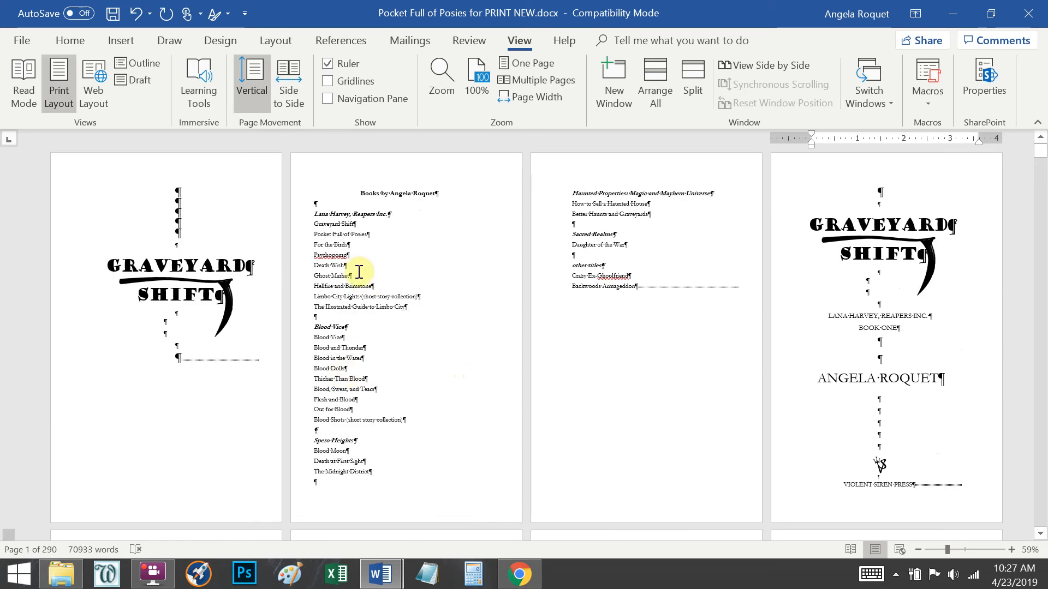
# Step: Set the line spacing of the pasted book list, from the Lana Harvey series through the other titles, to Single
pyautogui.click(323, 215)
pyautogui.moveTo(304, 209); pyautogui.dragTo(653, 290)
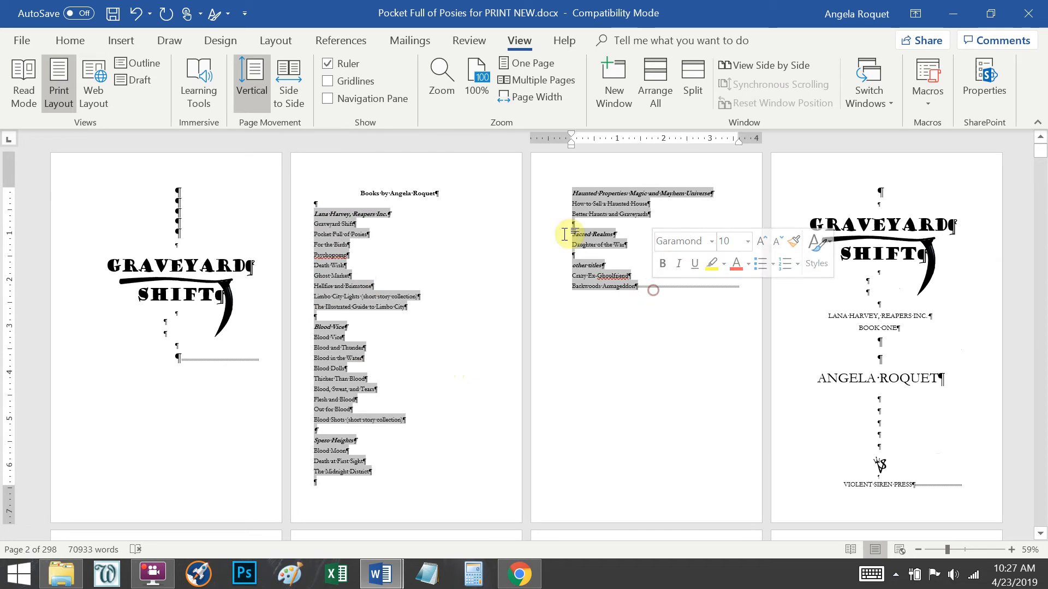
pyautogui.click(67, 42)
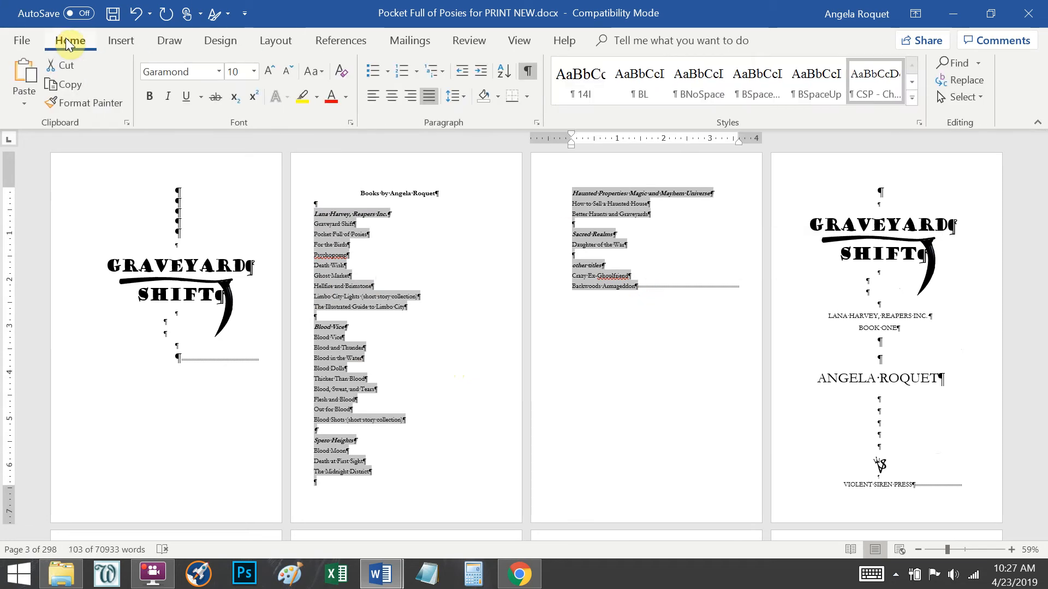
pyautogui.click(537, 124)
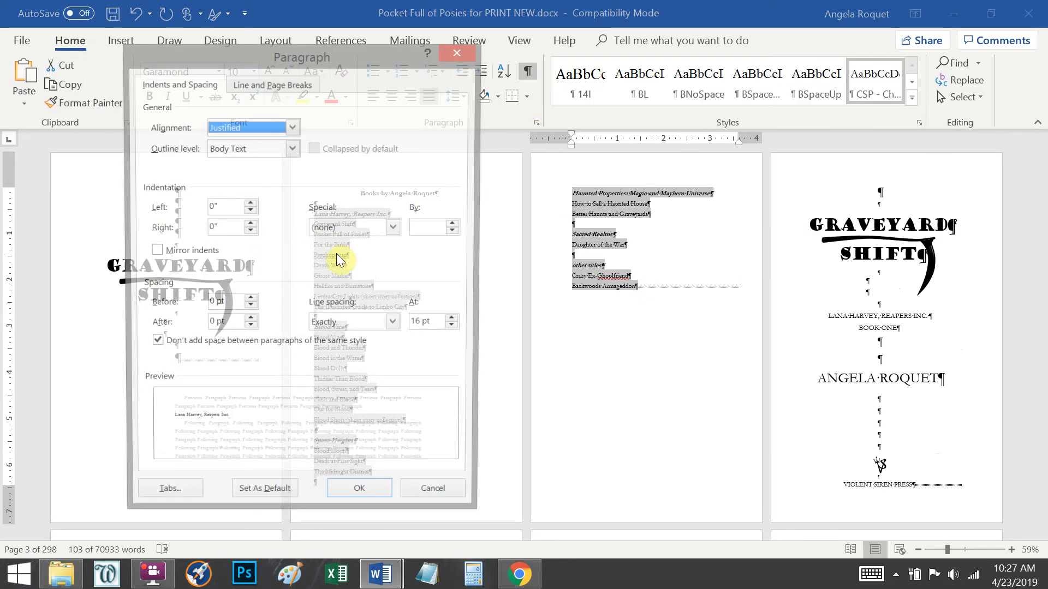
pyautogui.click(392, 324)
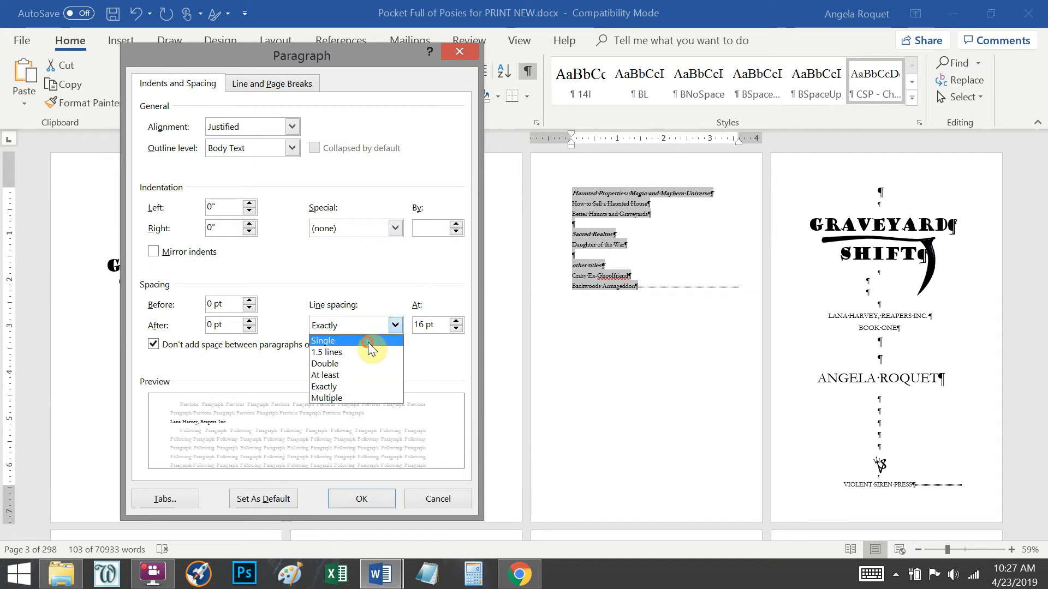
pyautogui.click(370, 341)
pyautogui.click(359, 498)
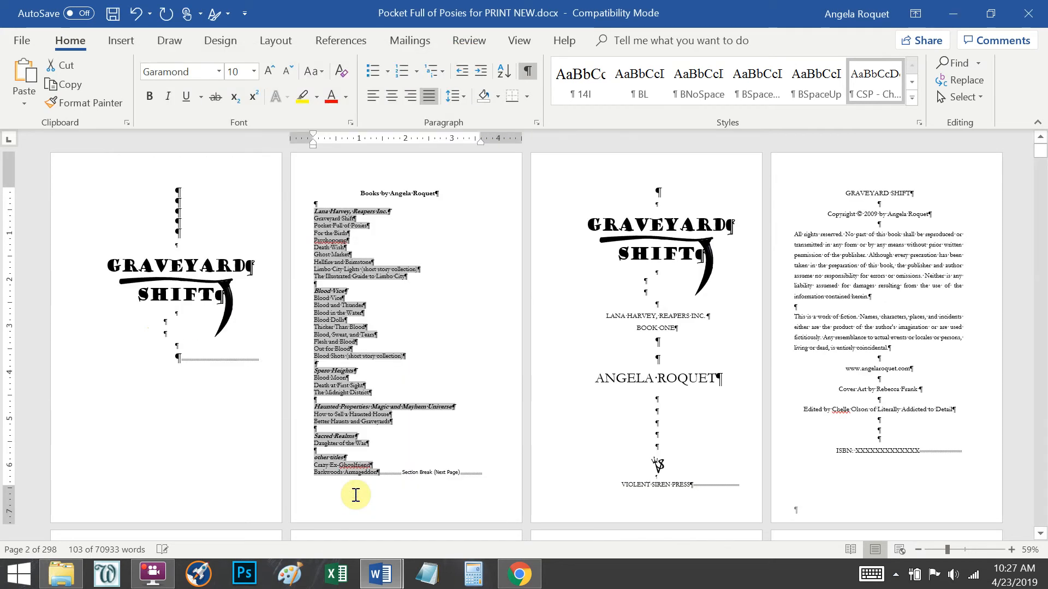
pyautogui.click(405, 193)
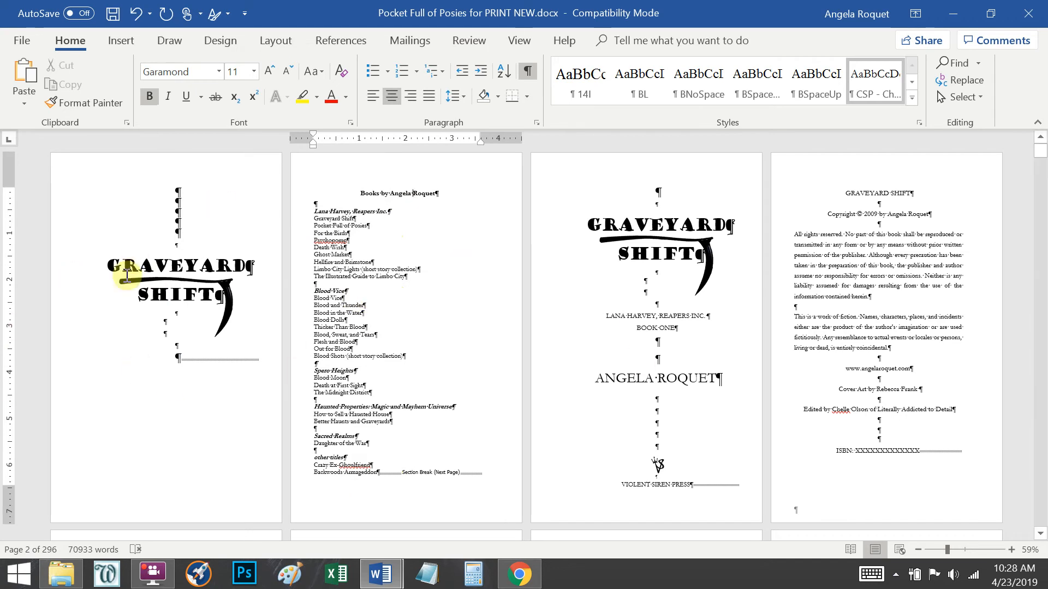
# Step: Replace the title on the first page with POCKET FULL on the upper line and OF POSIES on the lower line
pyautogui.moveTo(108, 263); pyautogui.dragTo(248, 262)
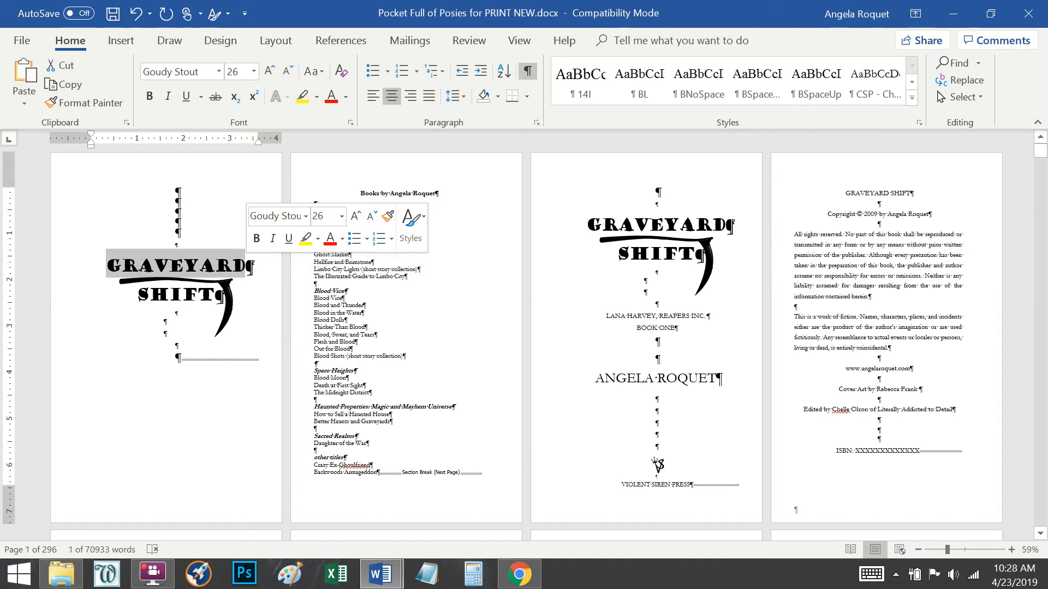
pyautogui.write('POCKET FULL')
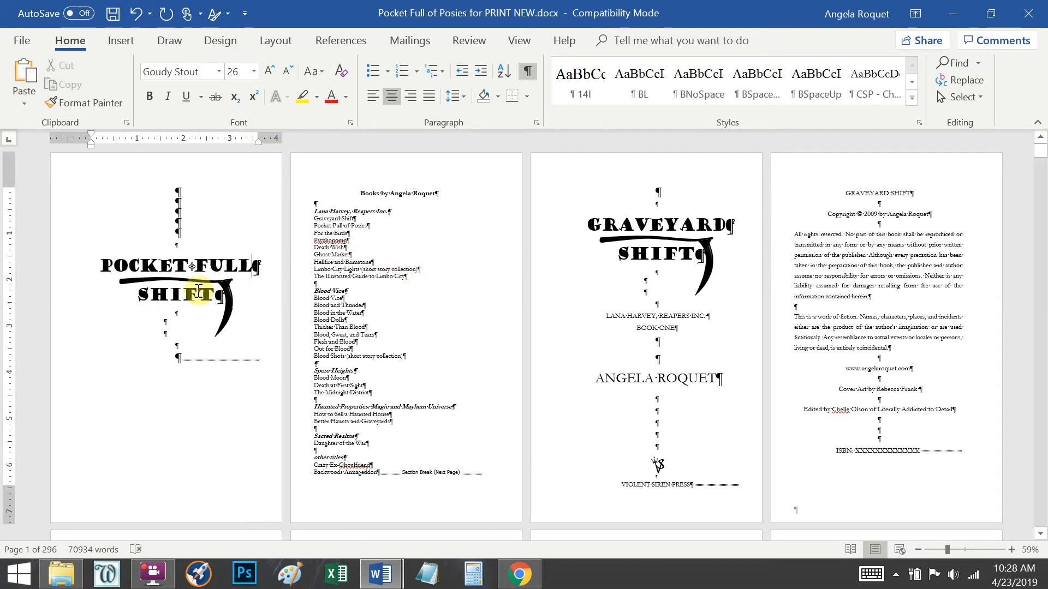
pyautogui.click(215, 291)
pyautogui.press('BackSpace')
pyautogui.press('BackSpace')
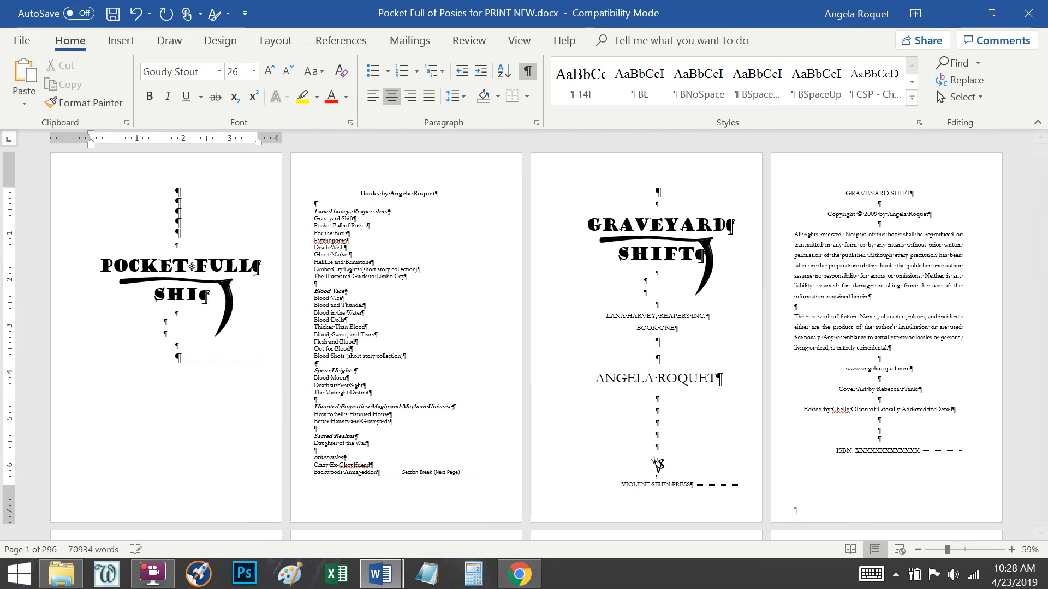
pyautogui.write('OF POSIES')
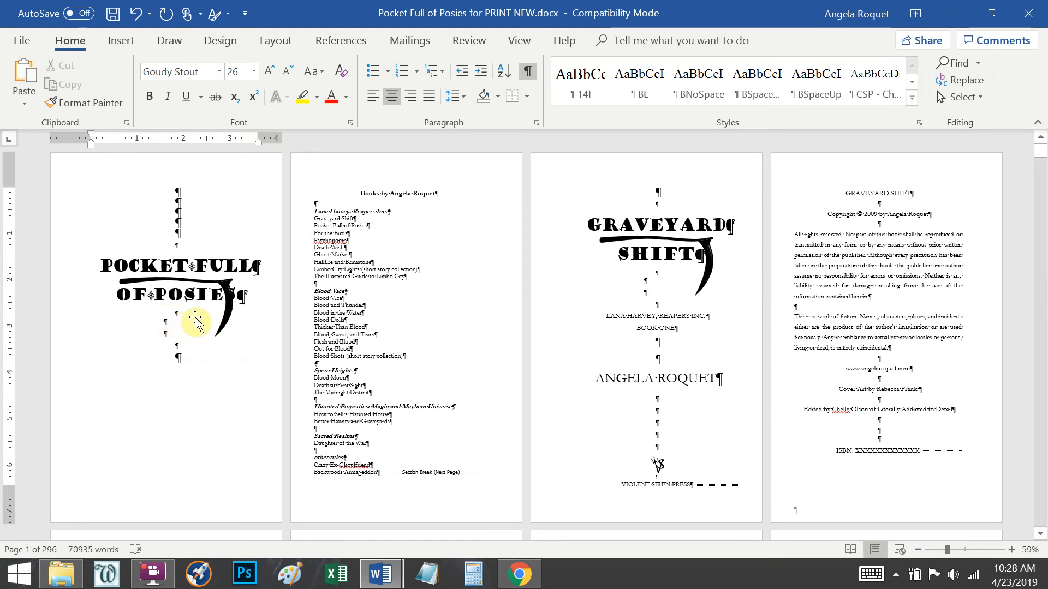
# Step: Reduce the font size of both title lines on the first page to 24
pyautogui.click(100, 264)
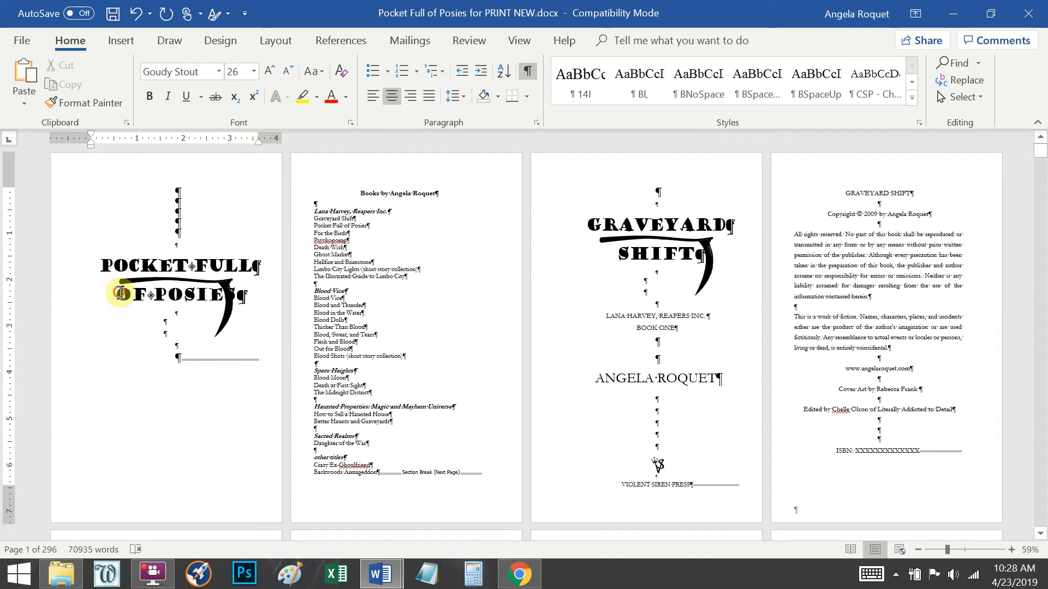
pyautogui.moveTo(118, 292); pyautogui.dragTo(240, 291)
pyautogui.moveTo(103, 262); pyautogui.dragTo(236, 285)
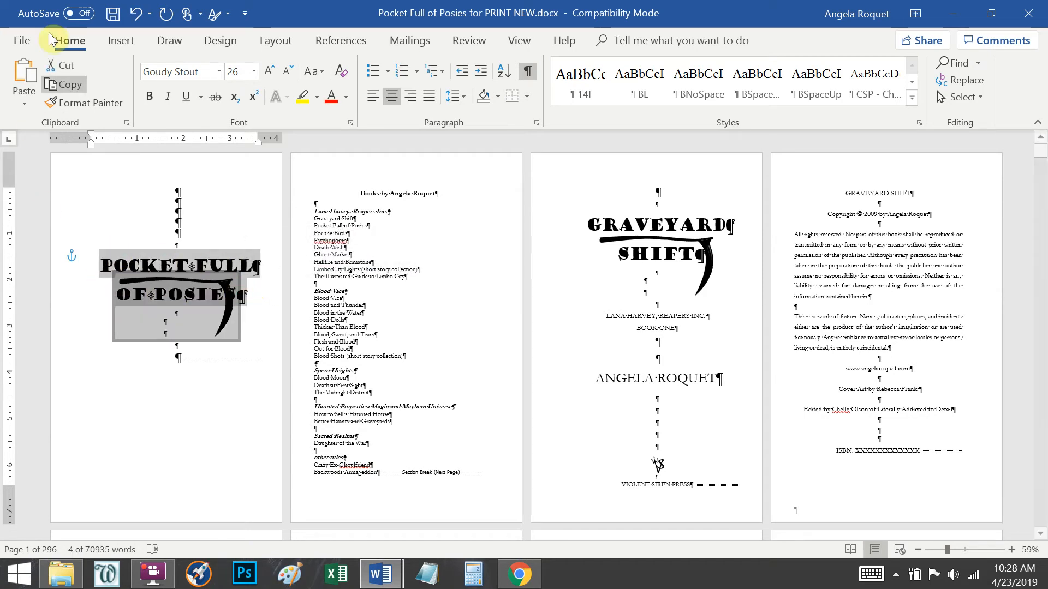
pyautogui.click(289, 73)
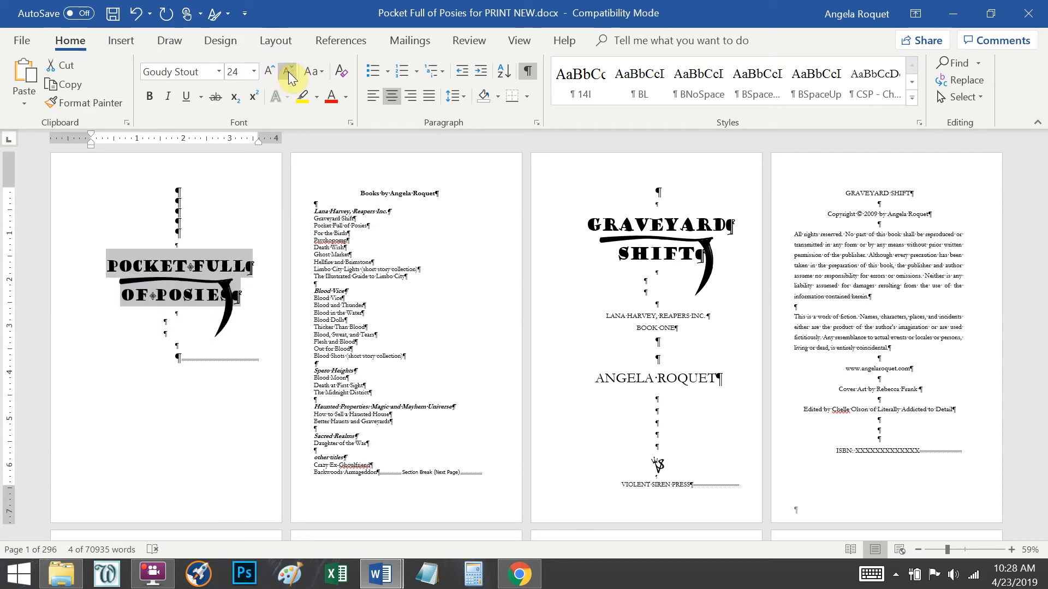
# Step: Keep the OF POSIES line on the first page centered and set its right indent to 0.4"
pyautogui.moveTo(122, 295); pyautogui.dragTo(271, 296)
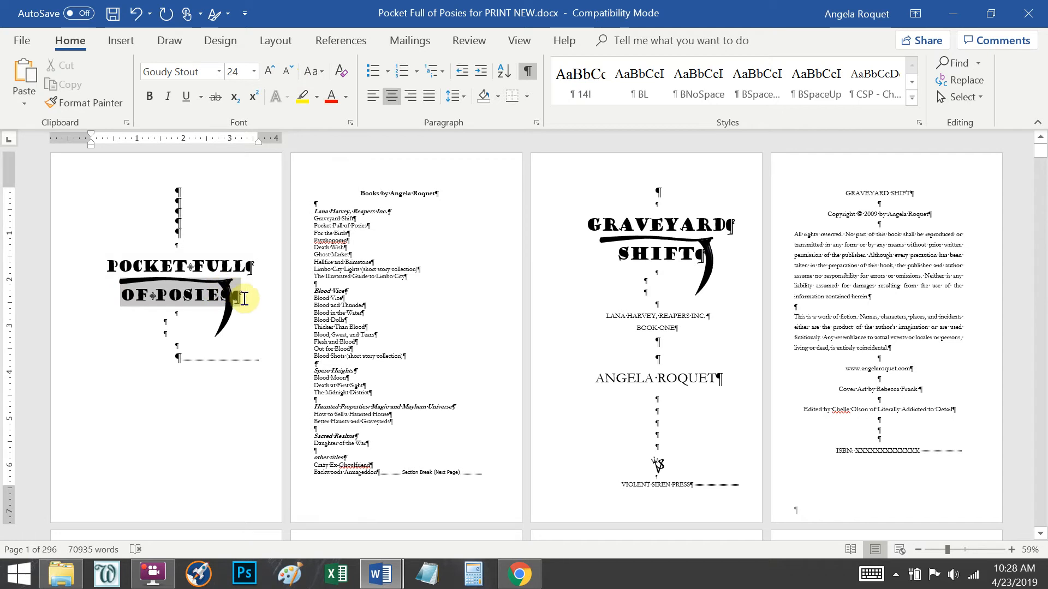
pyautogui.click(374, 96)
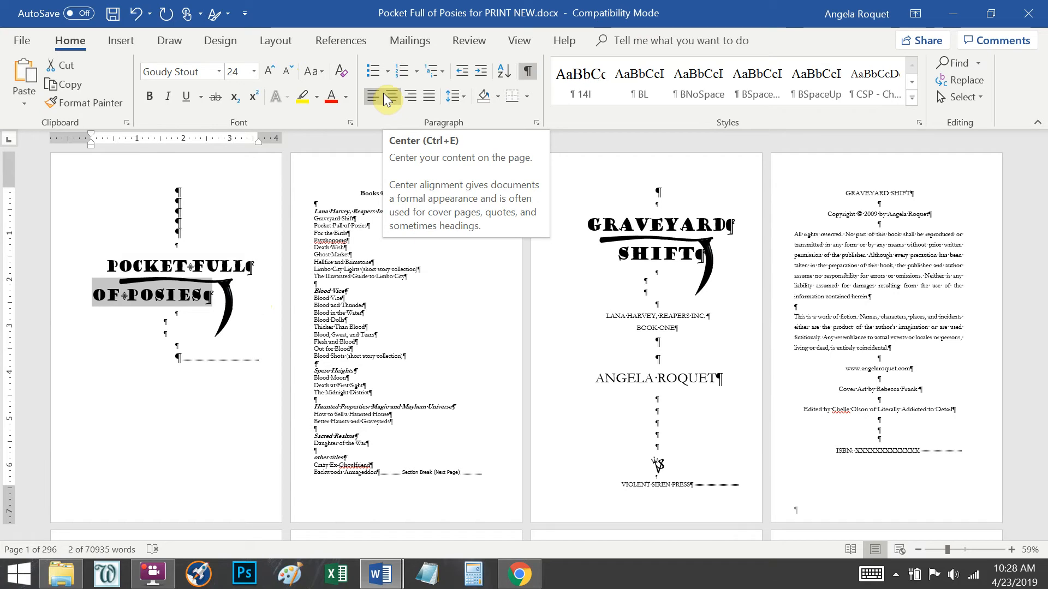
pyautogui.click(390, 98)
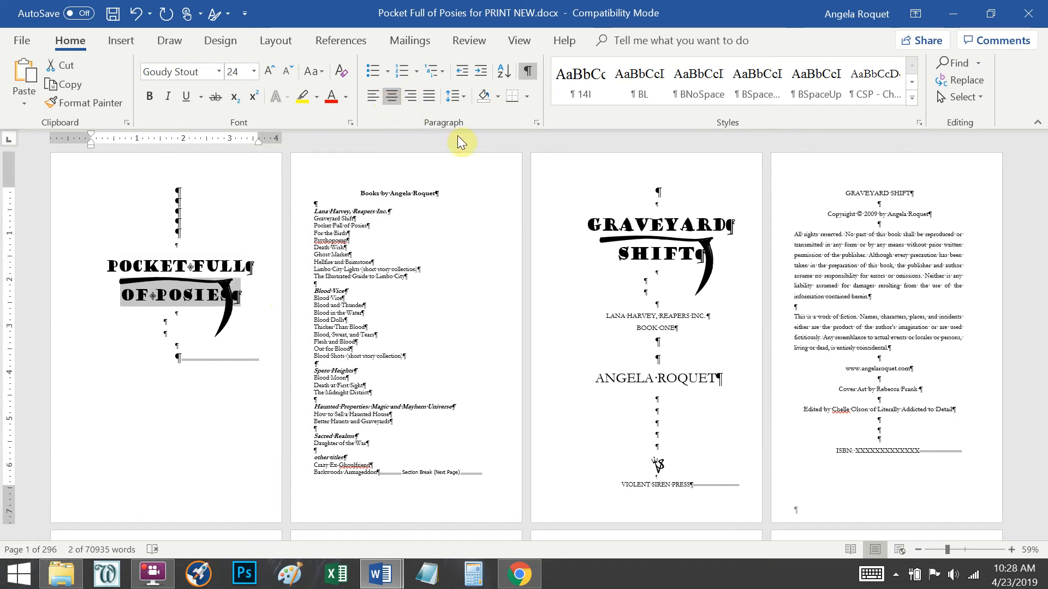
pyautogui.click(533, 123)
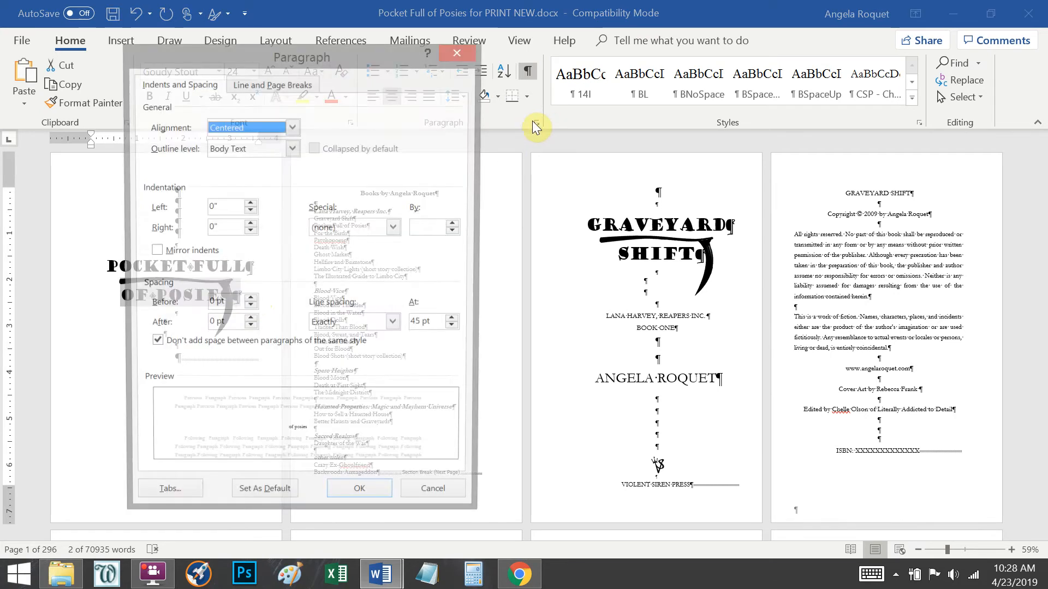
pyautogui.click(252, 79)
pyautogui.moveTo(194, 53); pyautogui.dragTo(598, 40)
pyautogui.click(574, 70)
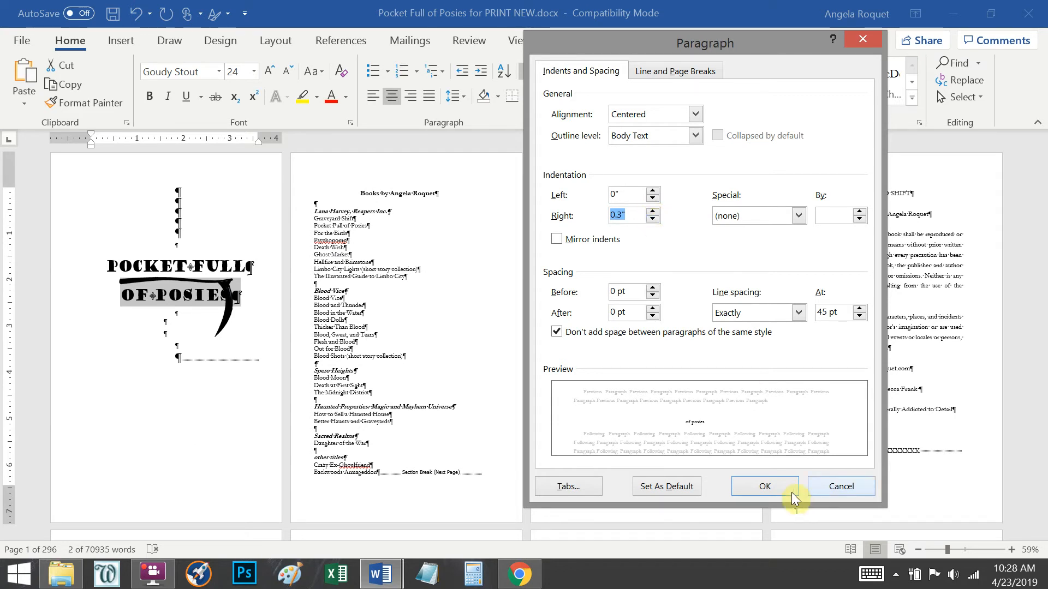
pyautogui.click(763, 485)
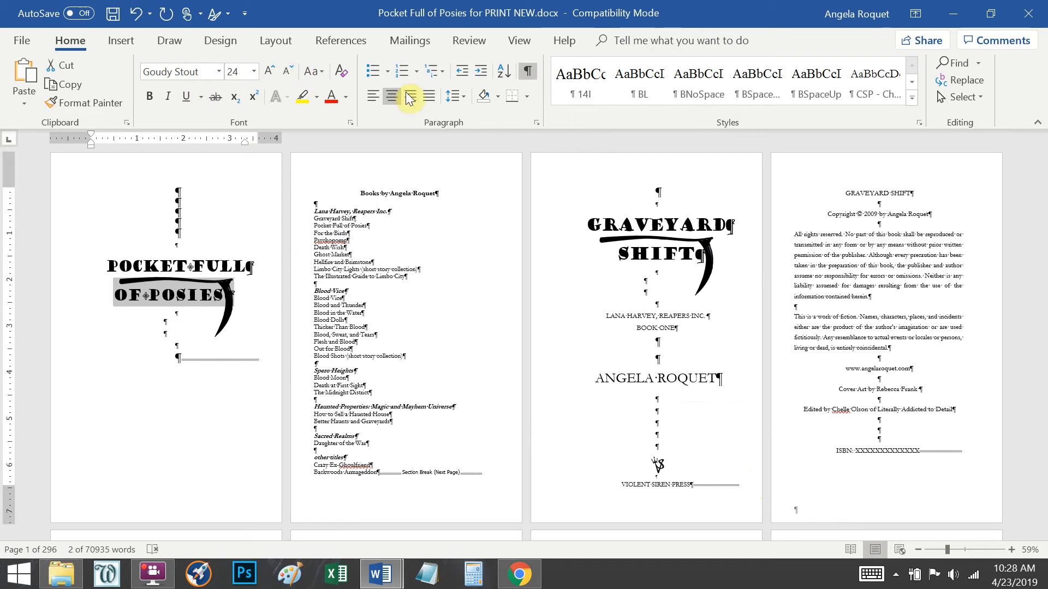
pyautogui.click(537, 124)
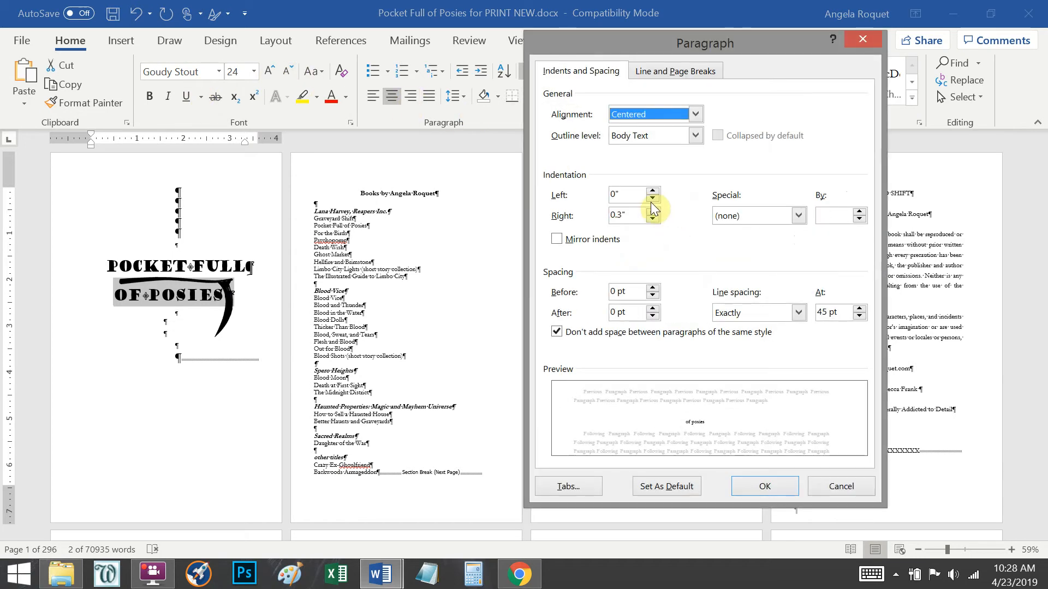
pyautogui.click(653, 211)
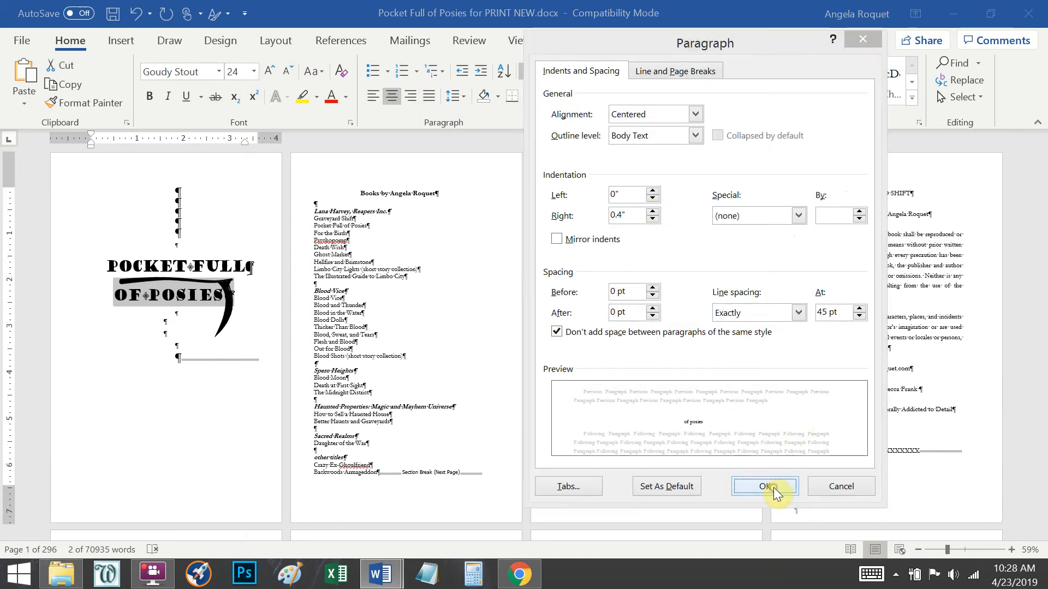
pyautogui.click(770, 487)
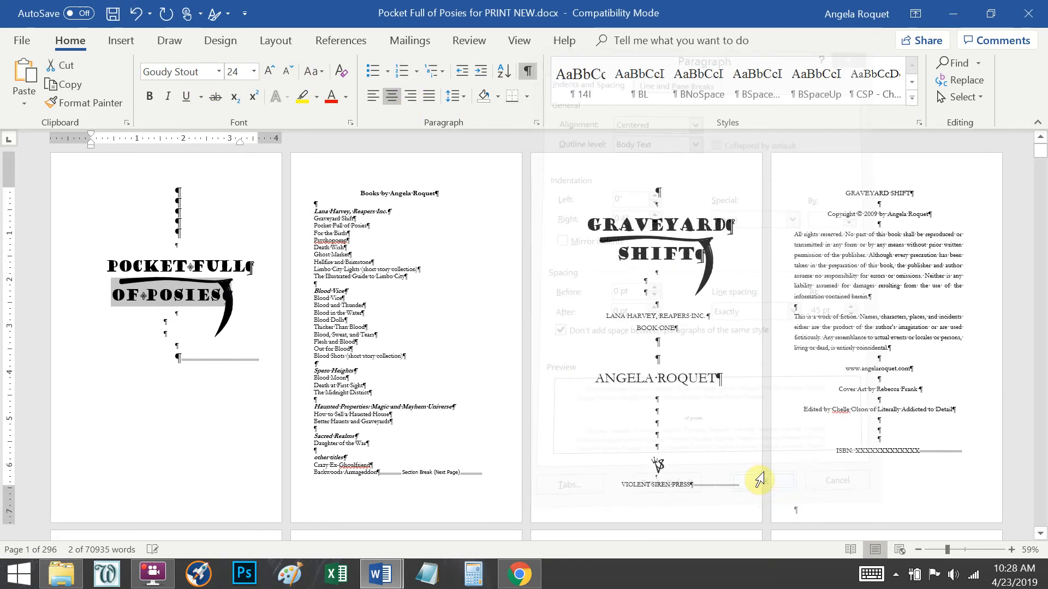
# Step: Hide the formatting marks and nudge the scythe picture on the first page slightly to the right beneath the title
pyautogui.click(528, 72)
pyautogui.click(195, 318)
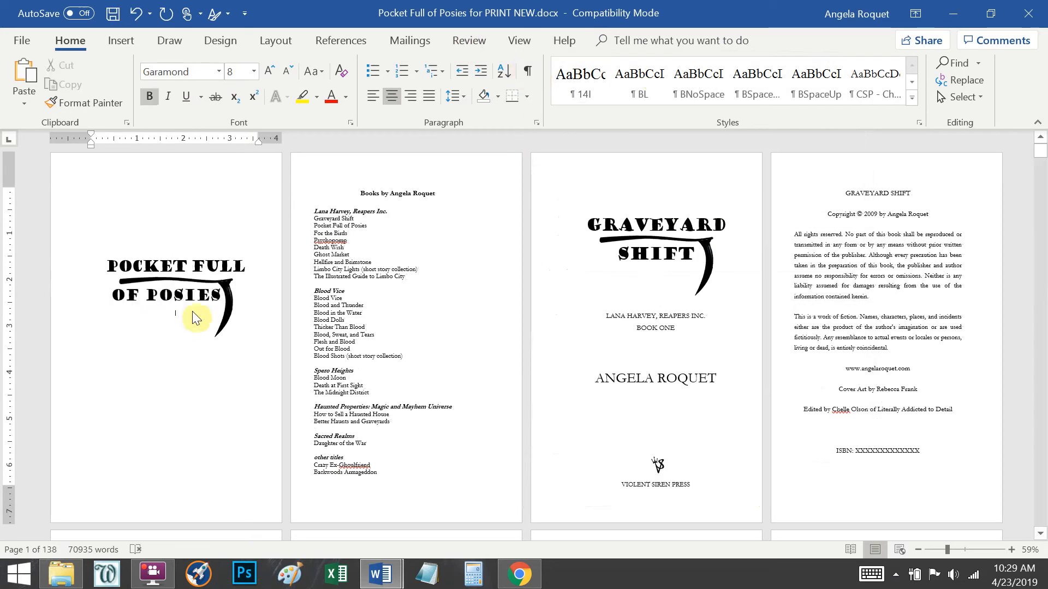
pyautogui.click(388, 322)
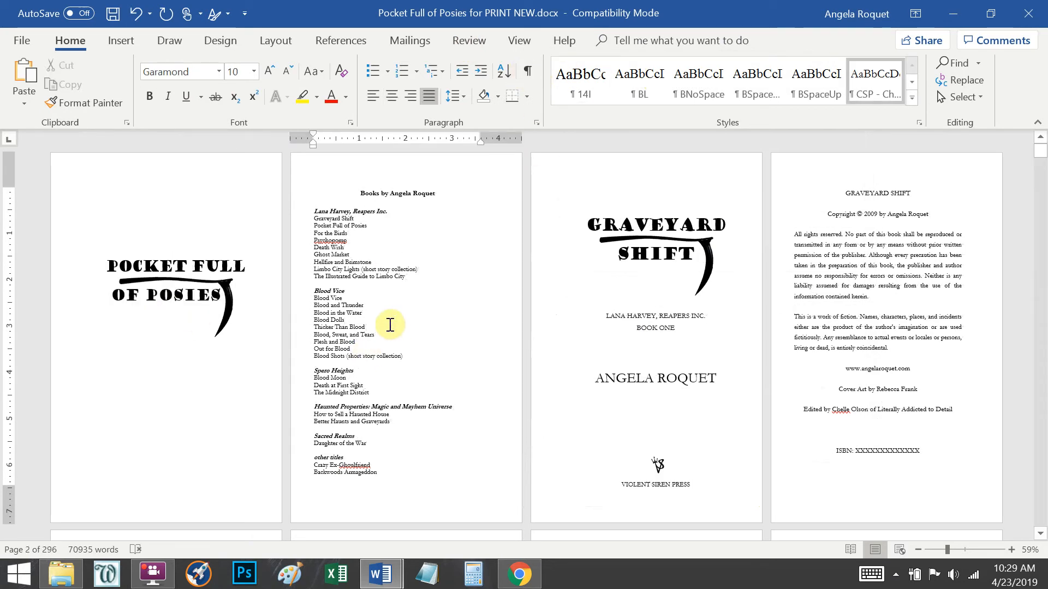
pyautogui.click(224, 322)
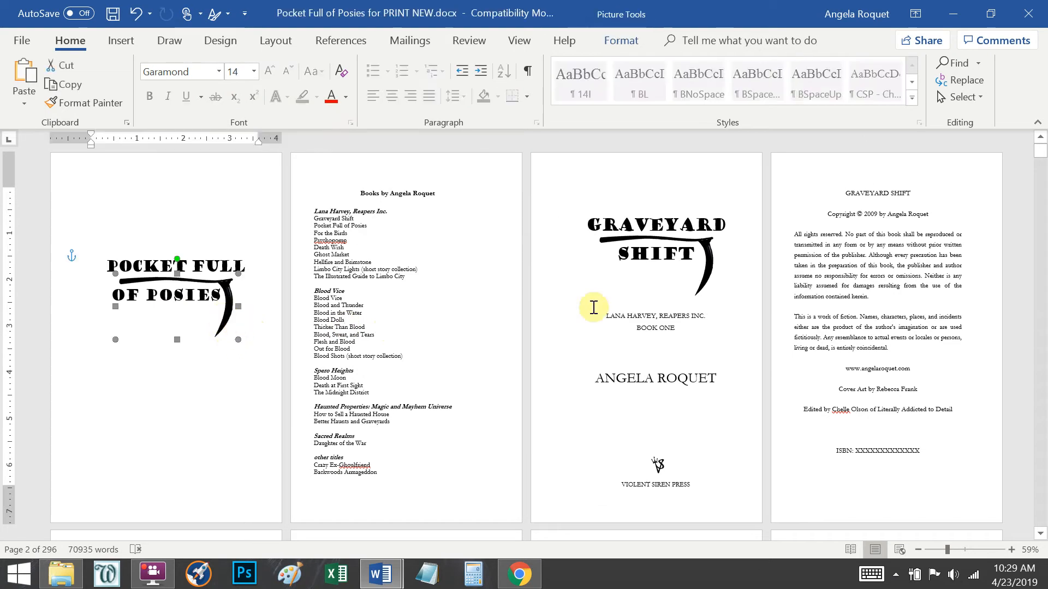
pyautogui.hotkey('ctrl', 'z')
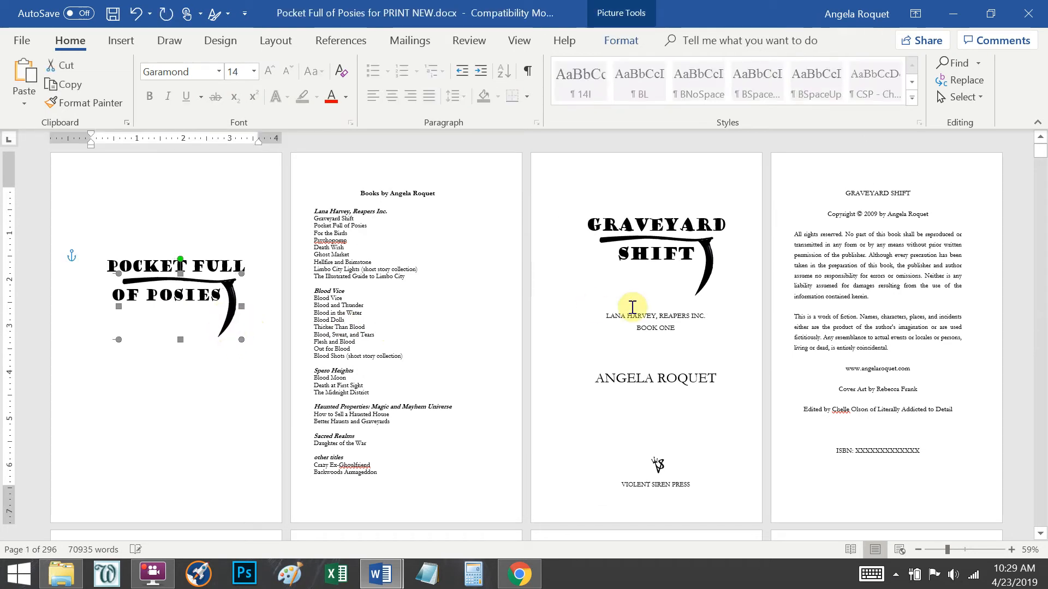
pyautogui.press('Right')
pyautogui.press('Right')
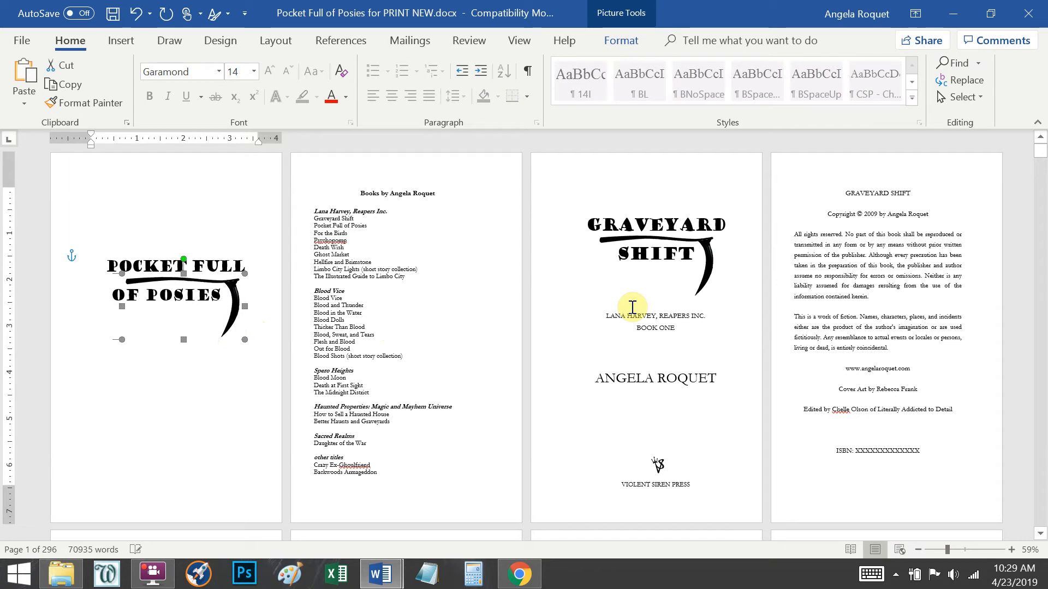
pyautogui.press('Right')
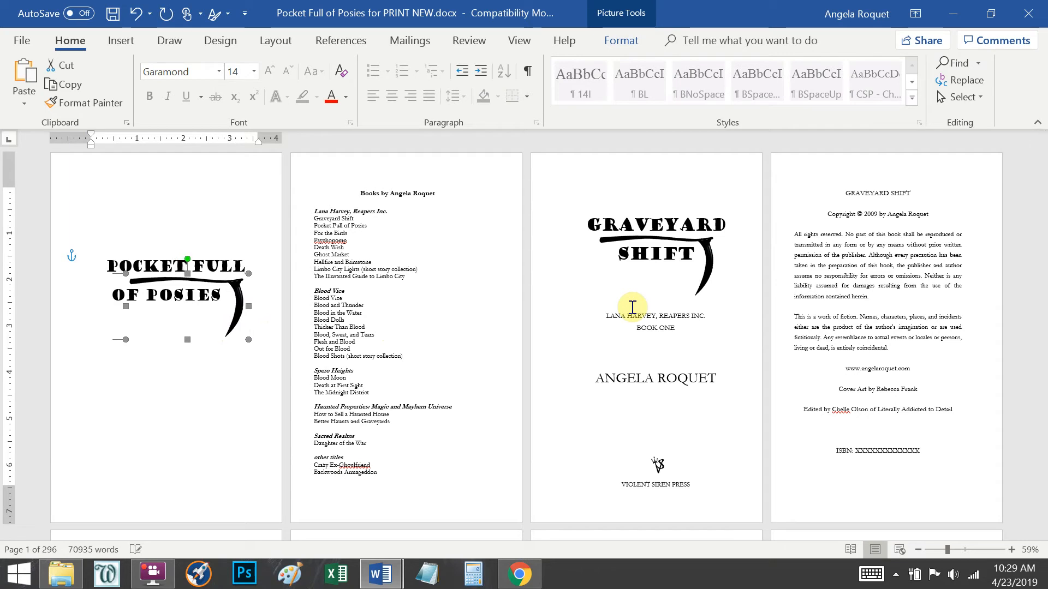
# Step: Set the right indent of the OF POSIES line on the first page to 0.2"
pyautogui.moveTo(111, 295); pyautogui.dragTo(231, 294)
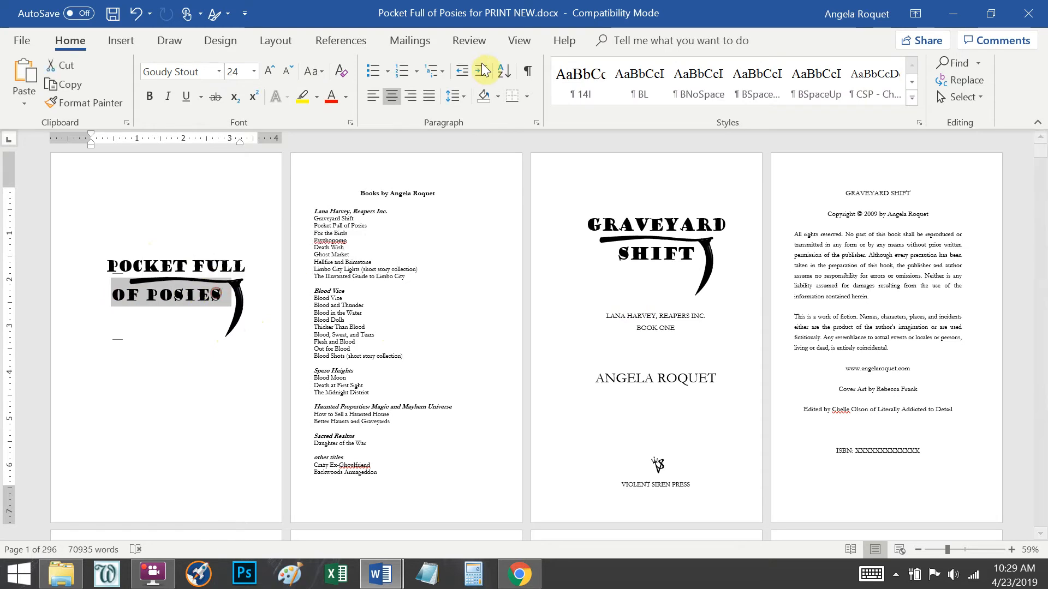
pyautogui.click(535, 122)
pyautogui.click(652, 219)
pyautogui.click(775, 488)
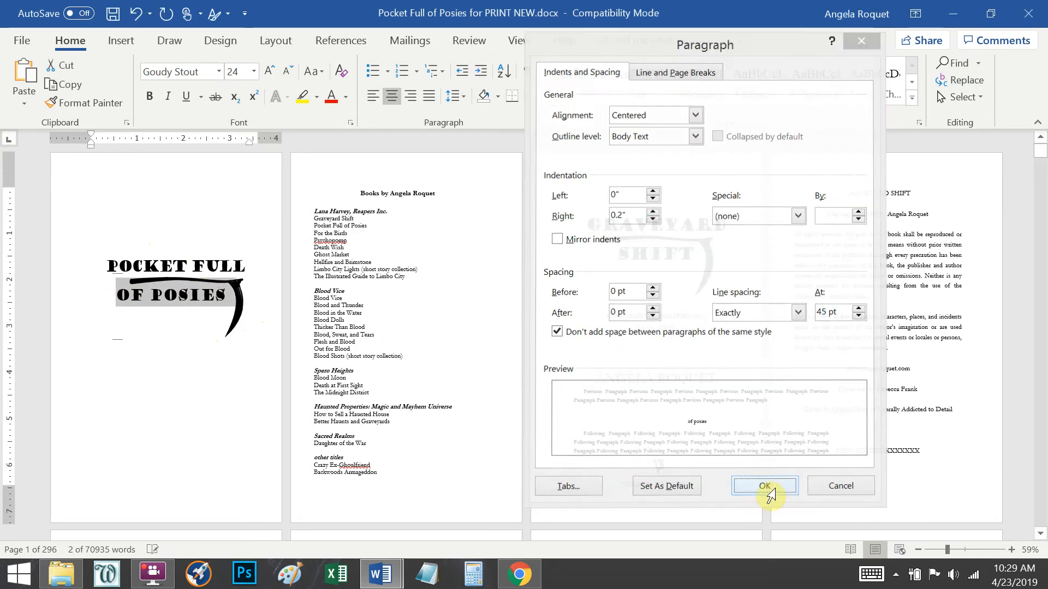
pyautogui.click(172, 267)
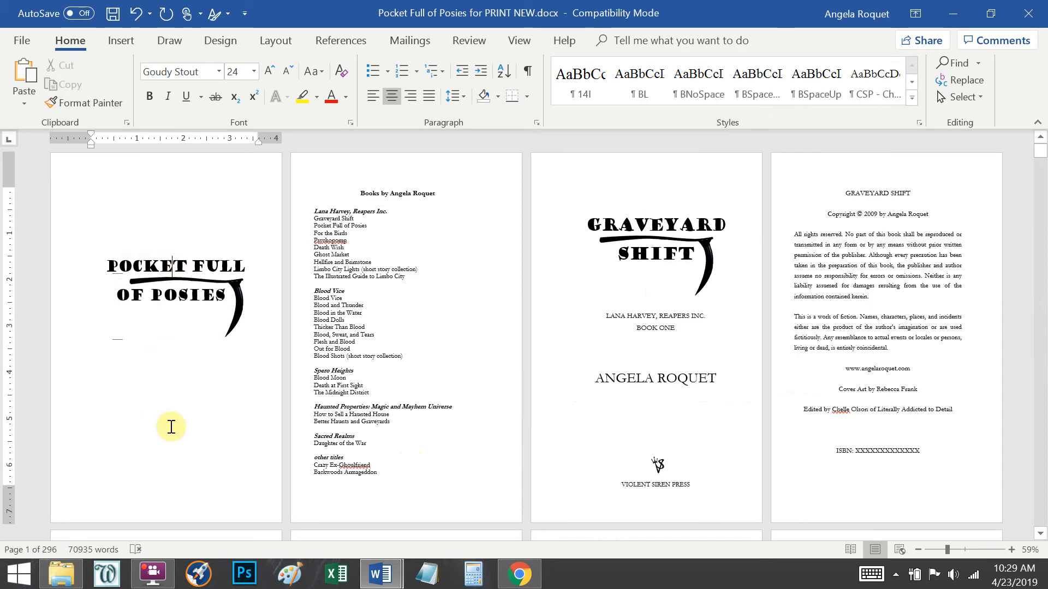
pyautogui.click(361, 334)
# Step: View the document at 100% and set the right indent of the first page's OF POSIES line to 0"
pyautogui.click(518, 41)
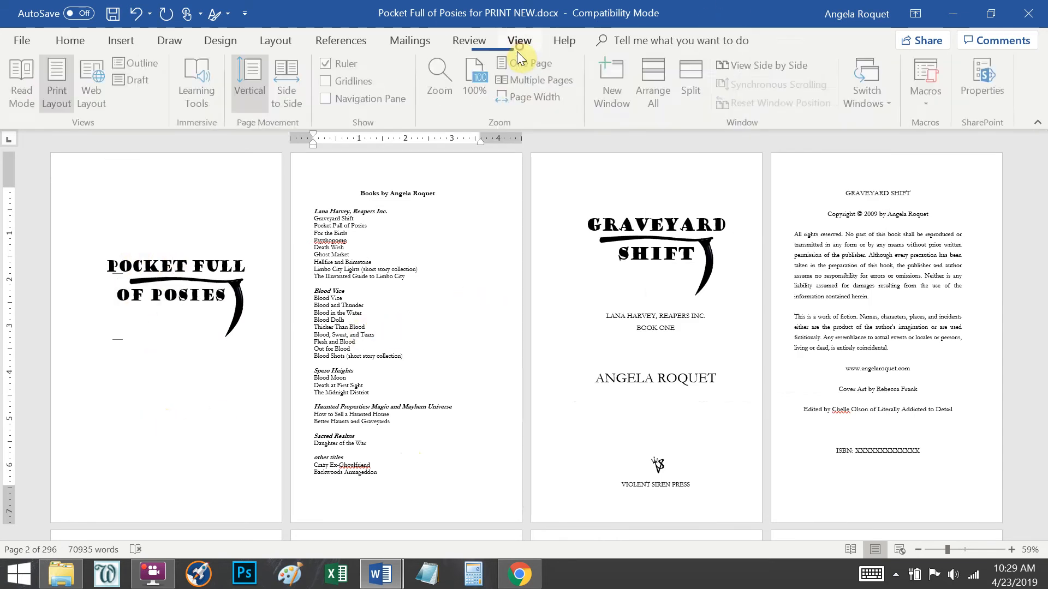
pyautogui.click(473, 83)
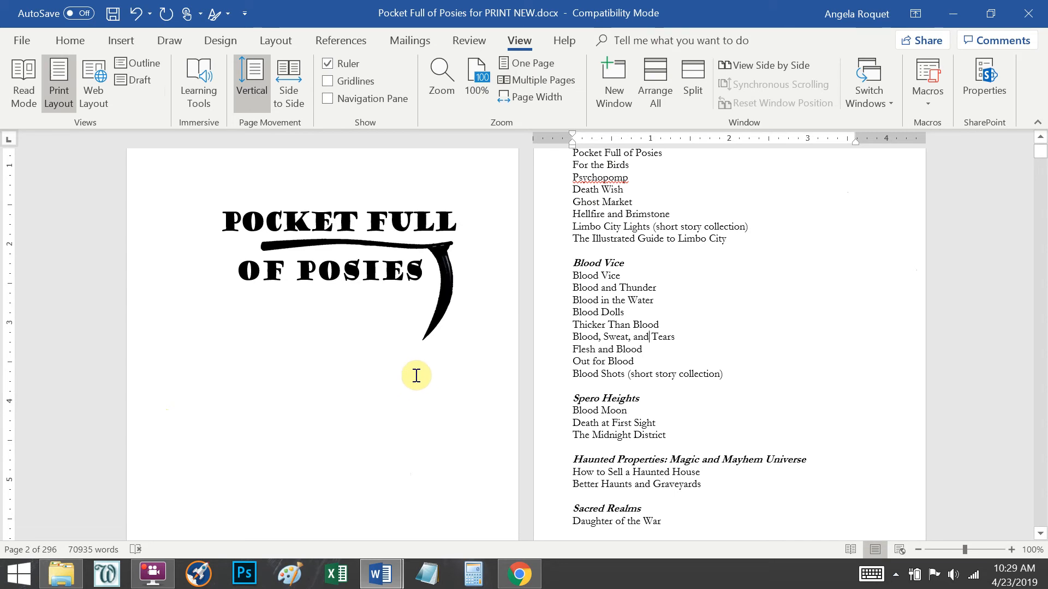
pyautogui.scroll(3, 423, 372)
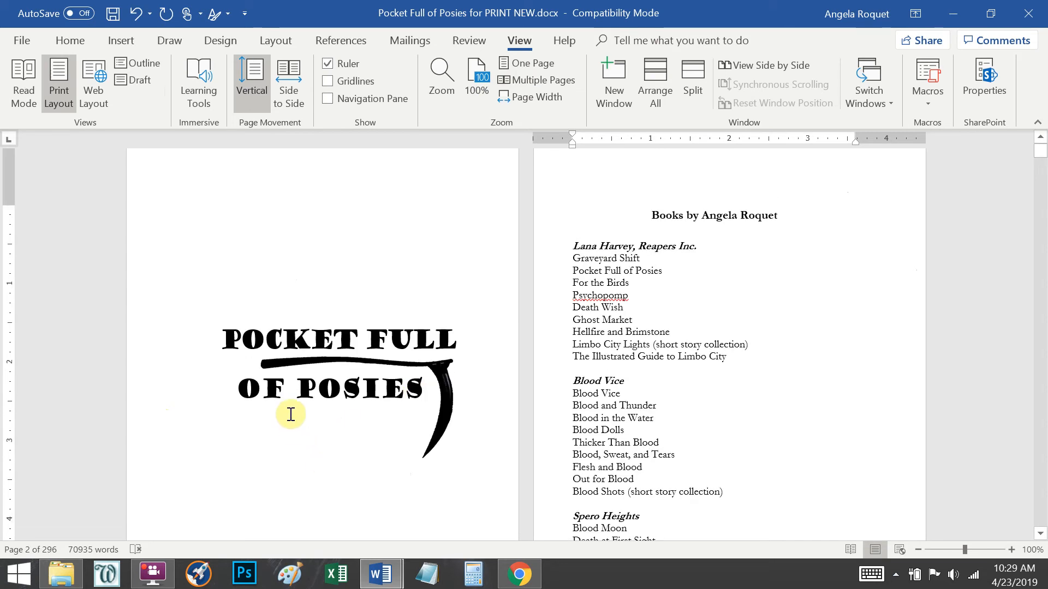
pyautogui.click(243, 404)
pyautogui.moveTo(234, 386); pyautogui.dragTo(424, 389)
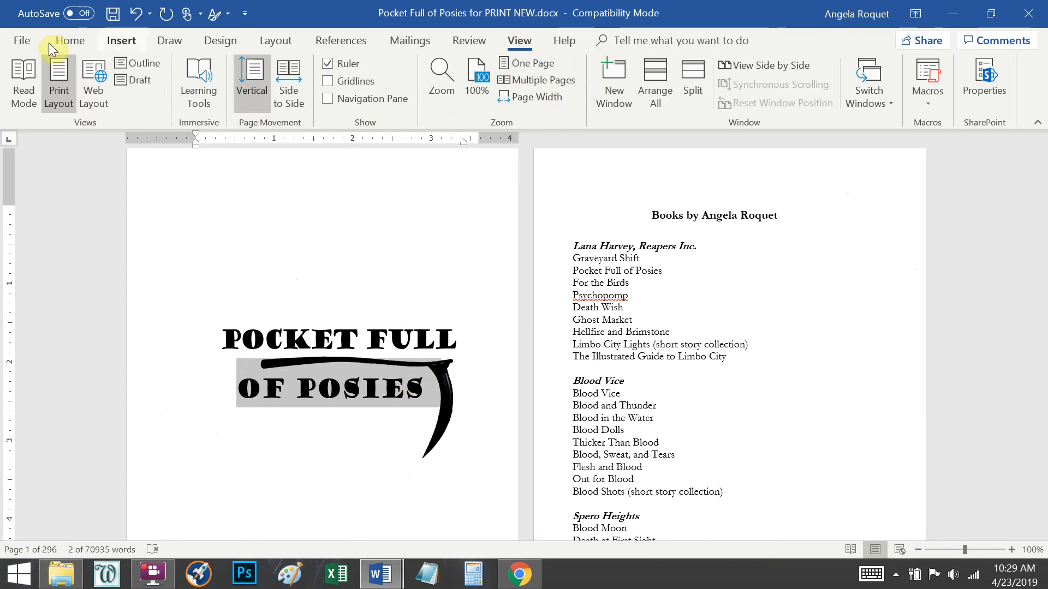
pyautogui.click(69, 40)
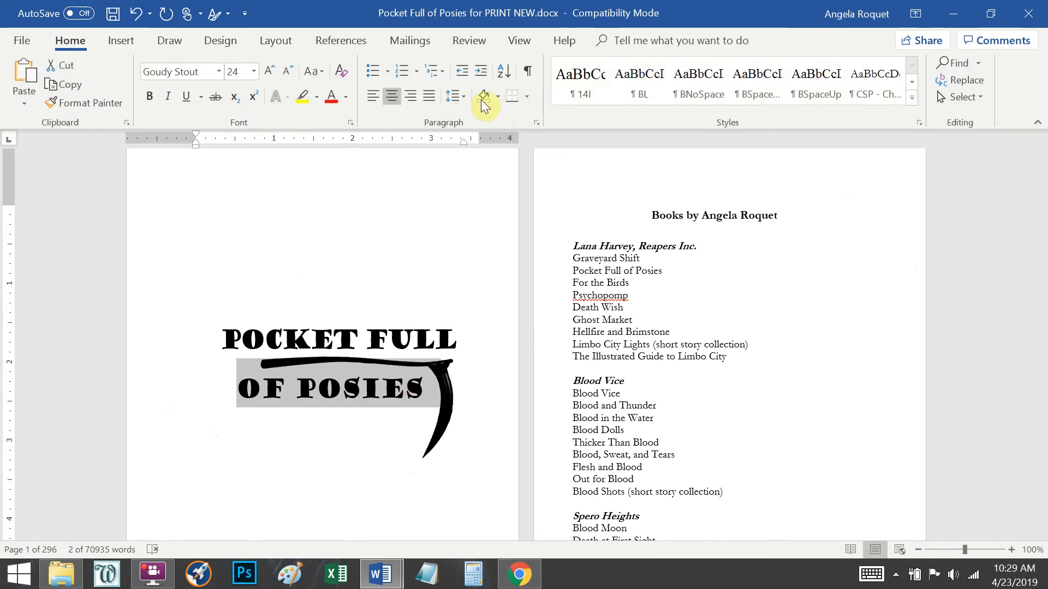
pyautogui.click(539, 122)
pyautogui.click(649, 221)
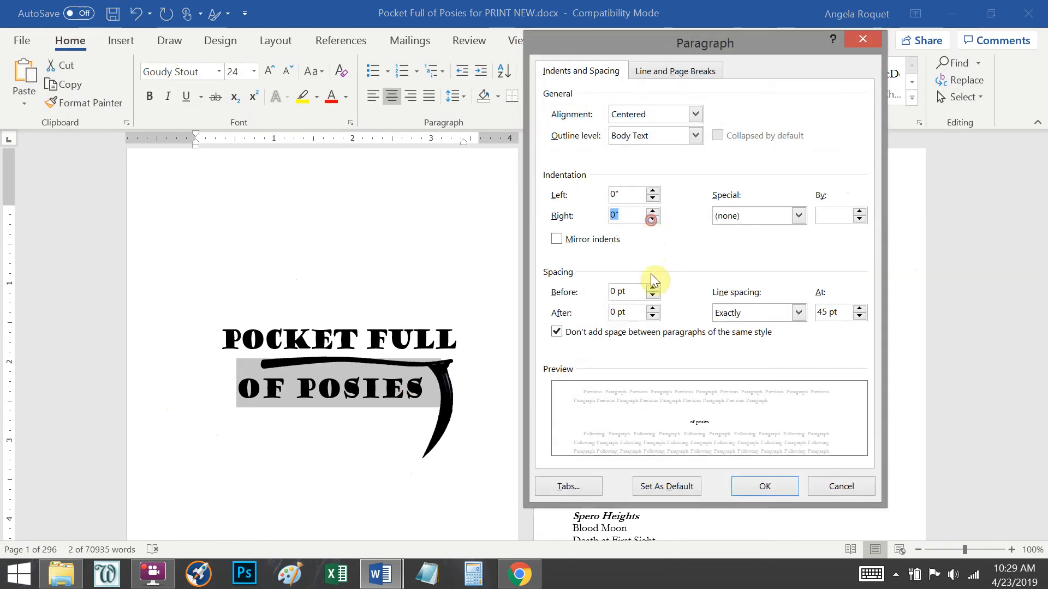
pyautogui.click(769, 490)
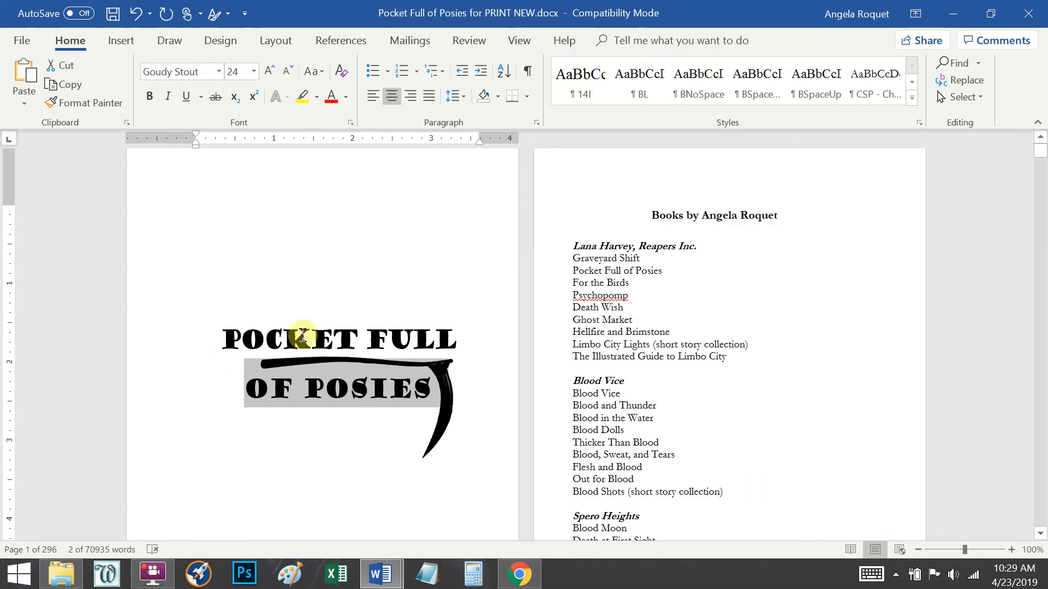
pyautogui.click(364, 339)
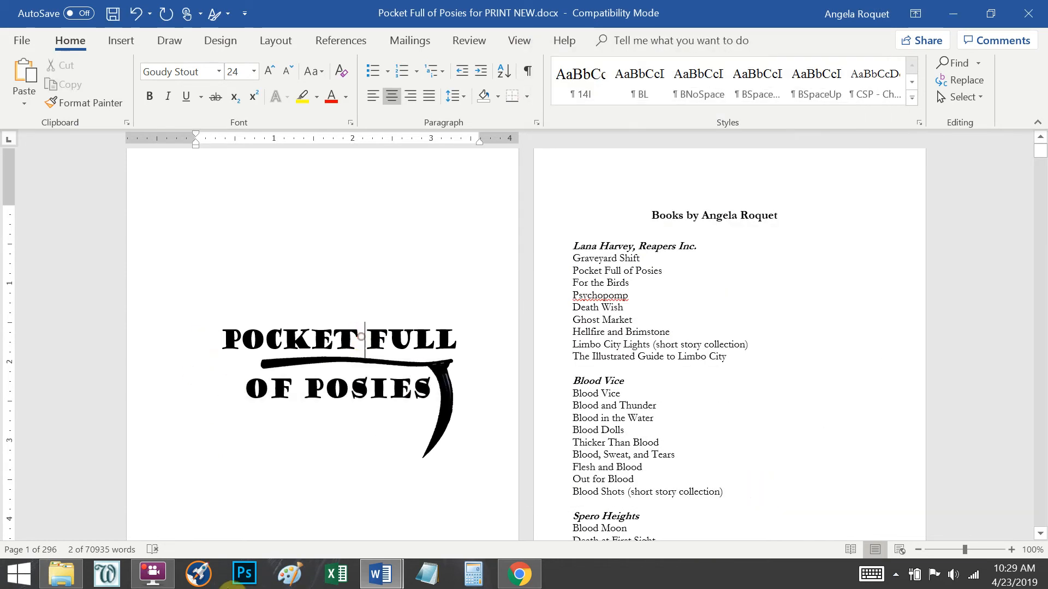
pyautogui.click(633, 406)
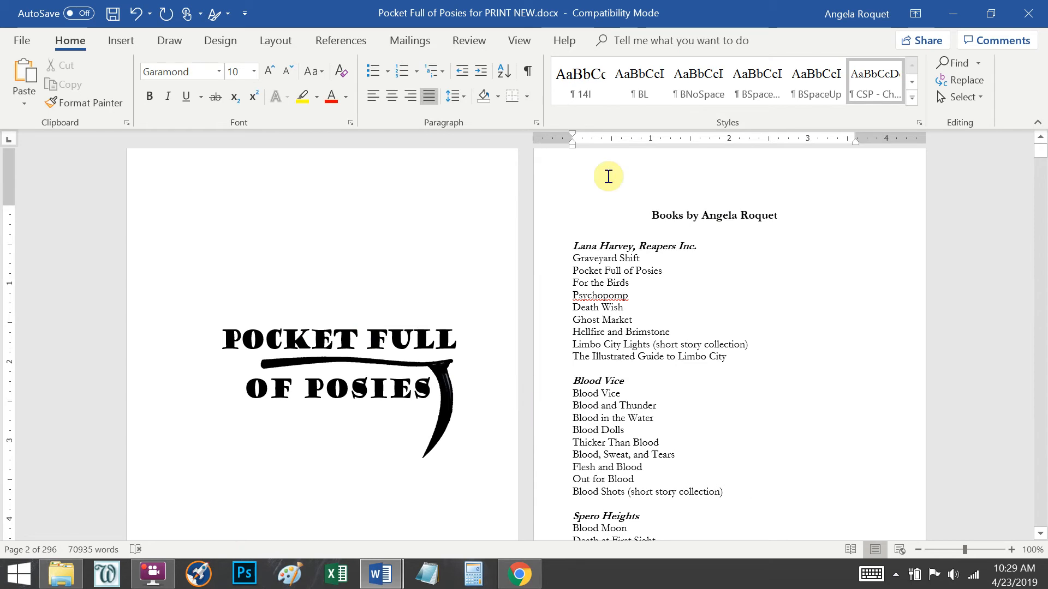
# Step: With formatting marks shown, copy the first page's title block and scythe over the GRAVEYARD SHIFT title block on the third page
pyautogui.scroll(-2, 568, 214)
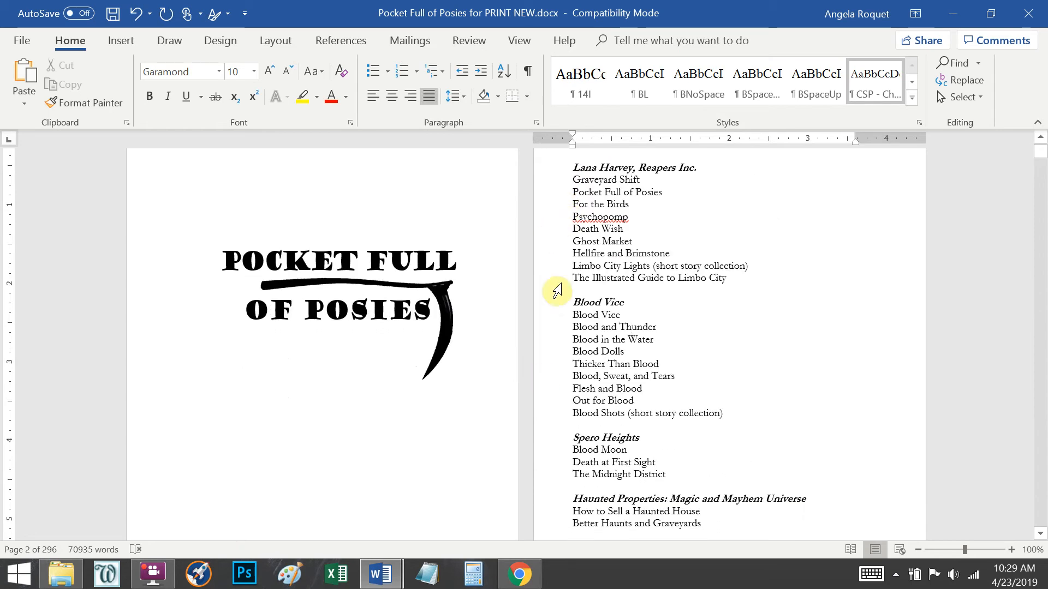
pyautogui.scroll(2, 547, 293)
pyautogui.click(528, 71)
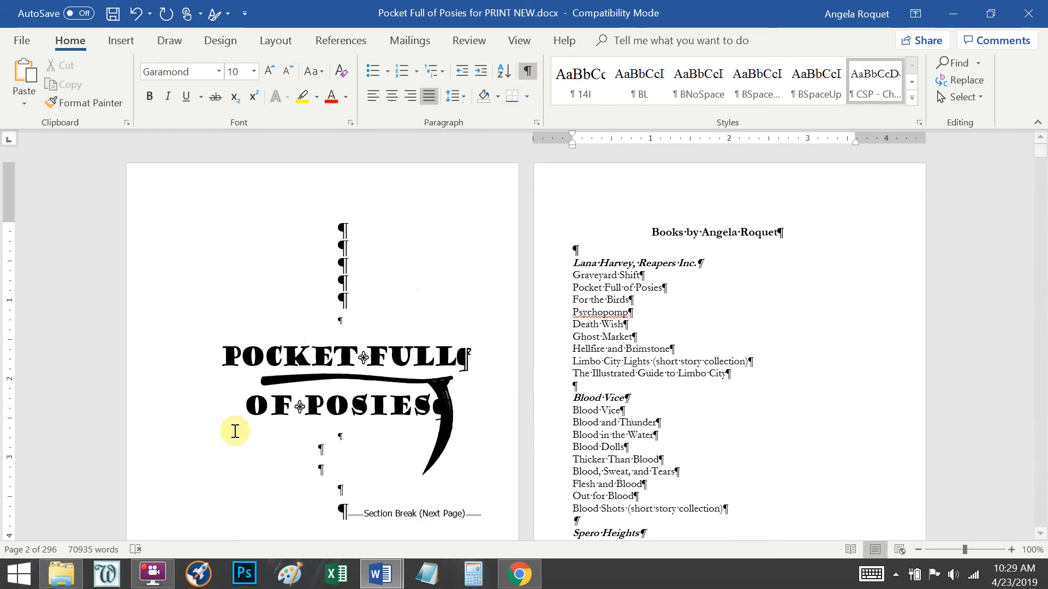
pyautogui.moveTo(335, 311); pyautogui.dragTo(349, 432)
pyautogui.hotkey('ctrl', 'c')
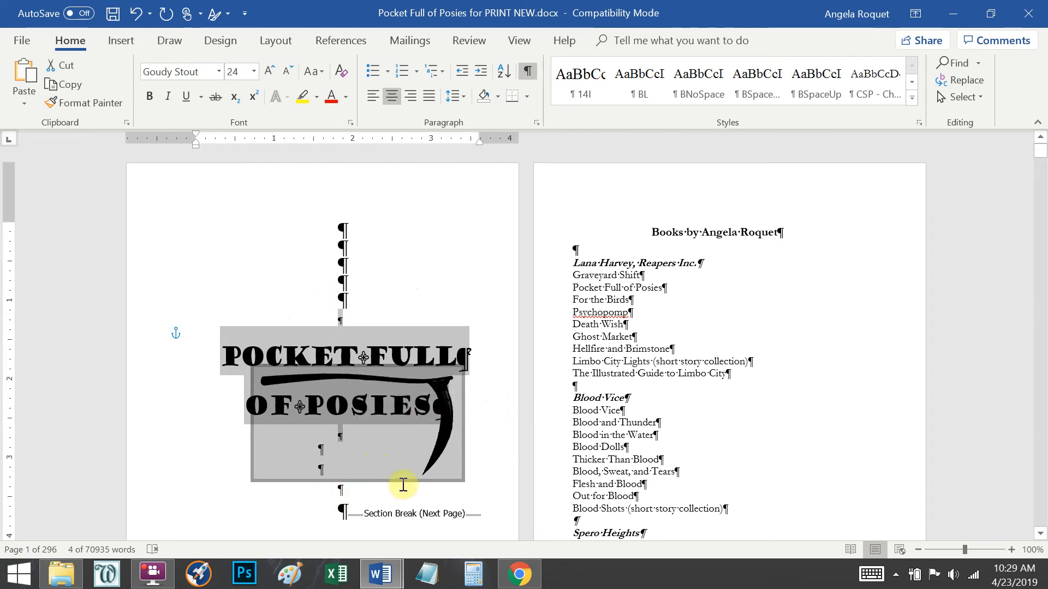
pyautogui.click(603, 435)
pyautogui.scroll(-10, 600, 435)
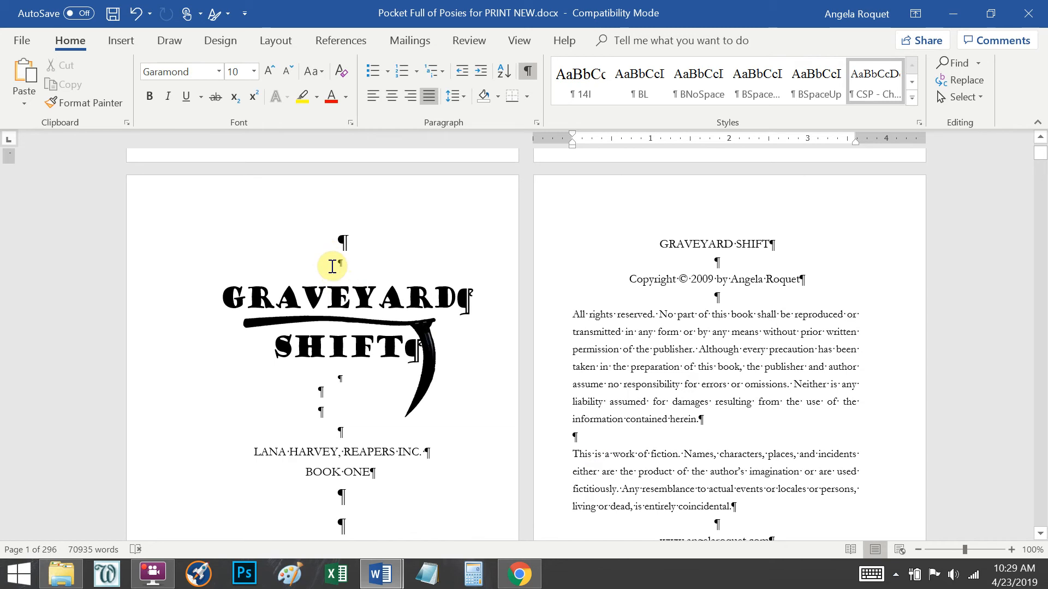
pyautogui.moveTo(335, 265); pyautogui.dragTo(352, 374)
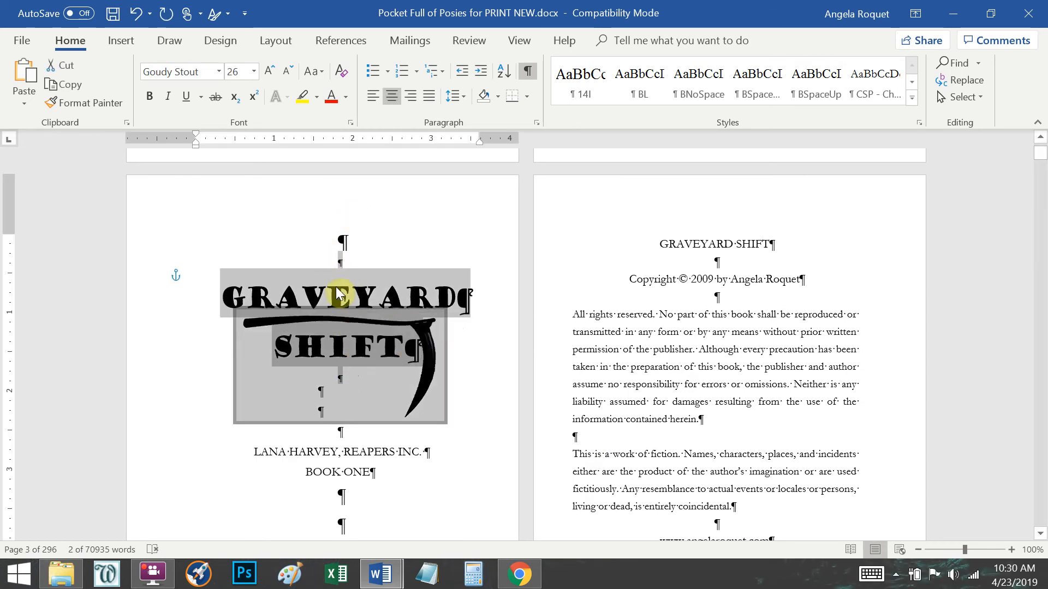
pyautogui.hotkey('ctrl', 'v')
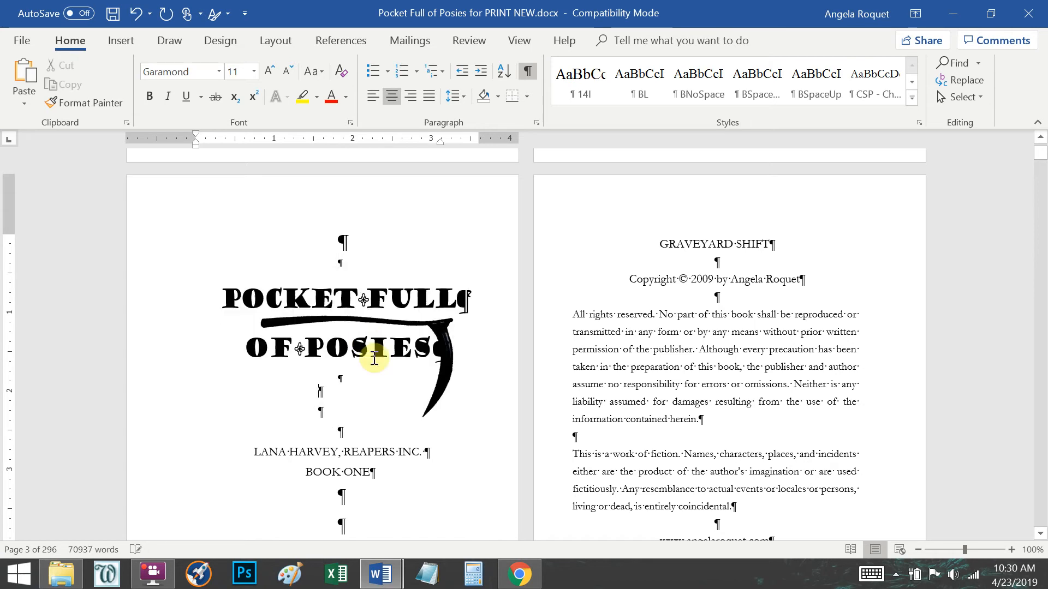
# Step: Change the book number line under the series name on the title page to BOOK TWO
pyautogui.click(372, 472)
pyautogui.press('BackSpace')
pyautogui.write('TWO')
# Step: Hide the formatting marks and display multiple pages to review the front matter layout
pyautogui.scroll(10, 491, 431)
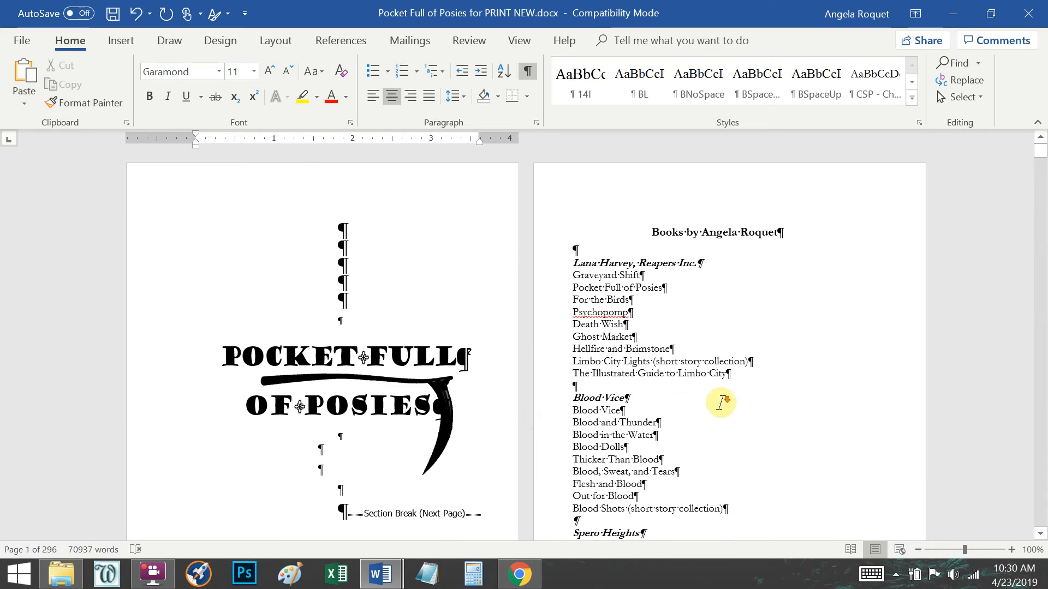
pyautogui.scroll(-3, 710, 403)
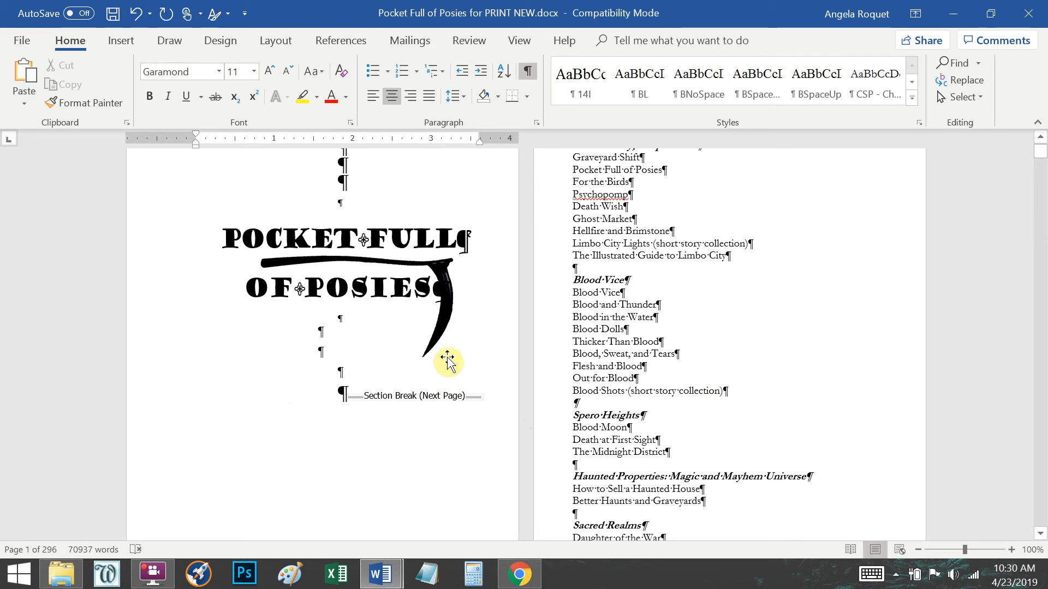
pyautogui.scroll(3, 386, 346)
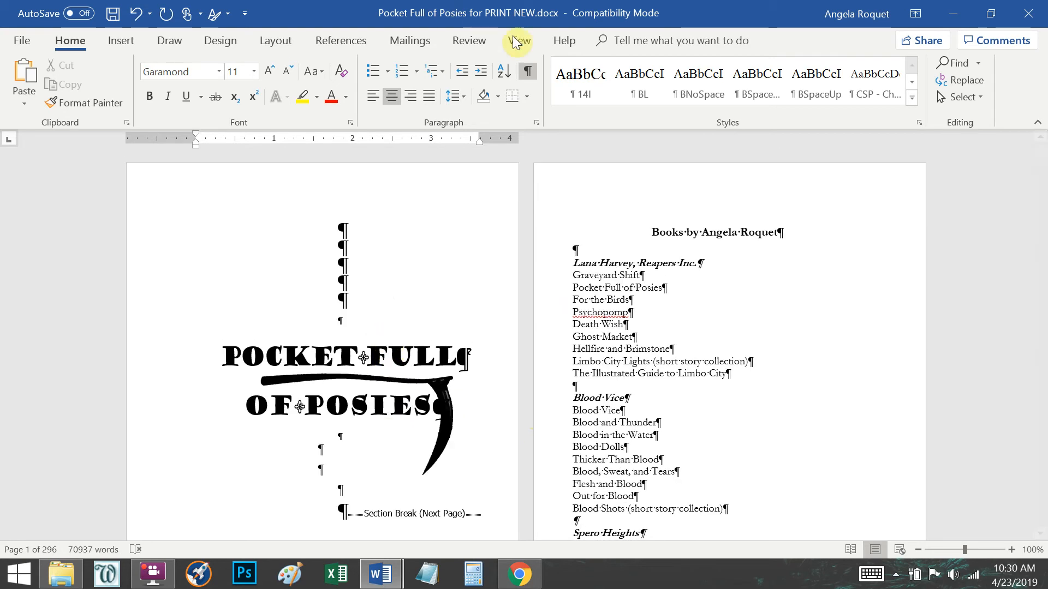
pyautogui.click(527, 71)
pyautogui.click(519, 41)
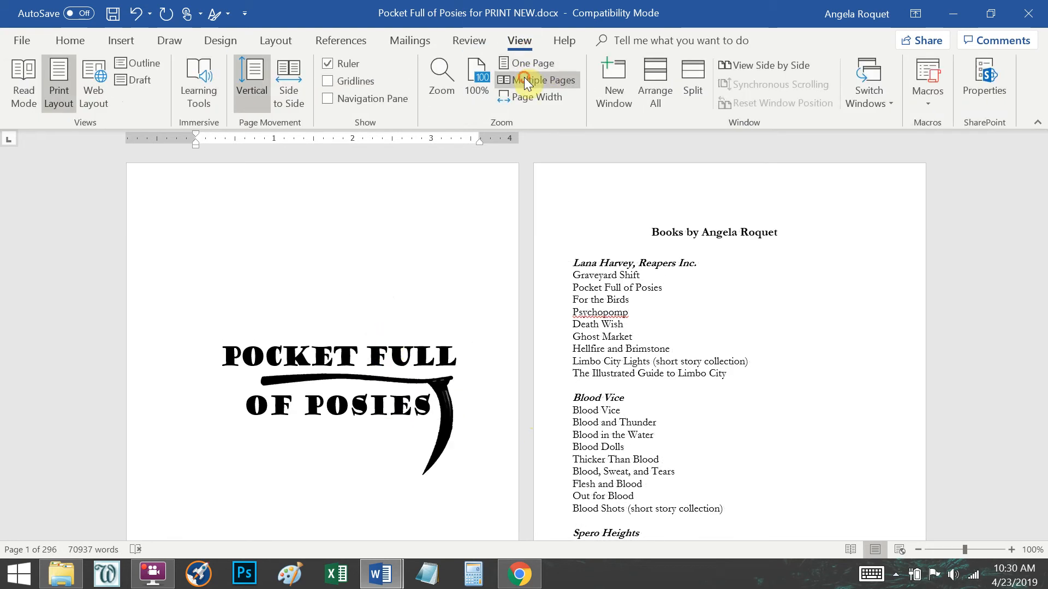
pyautogui.click(525, 81)
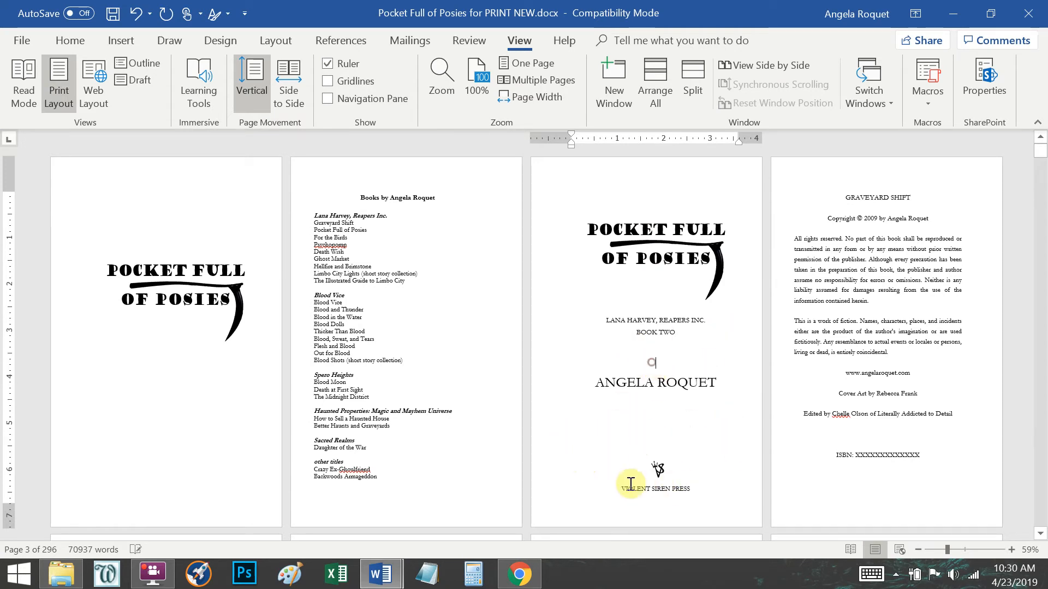
pyautogui.click(632, 435)
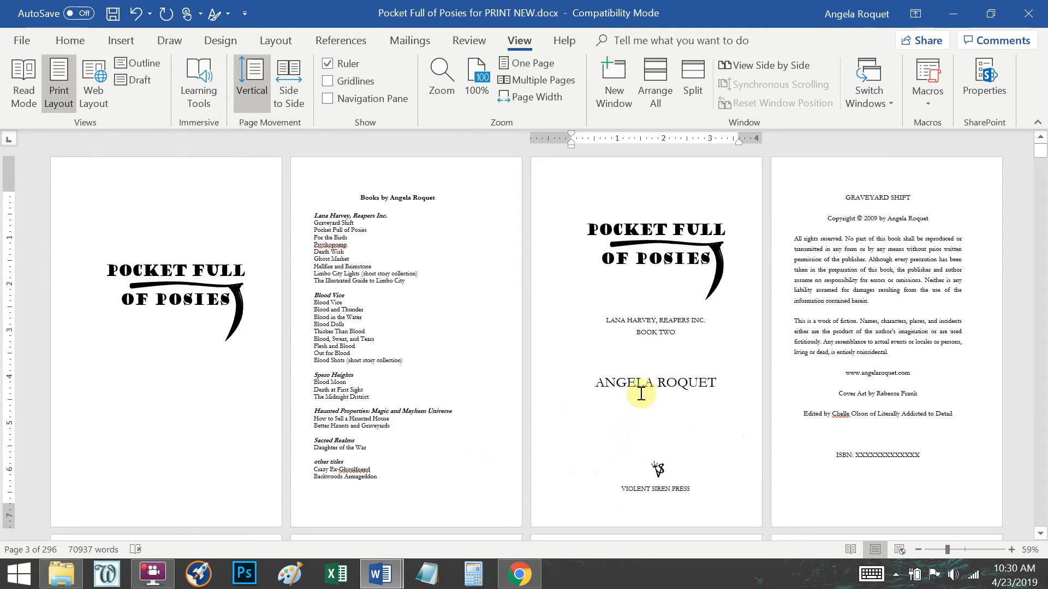
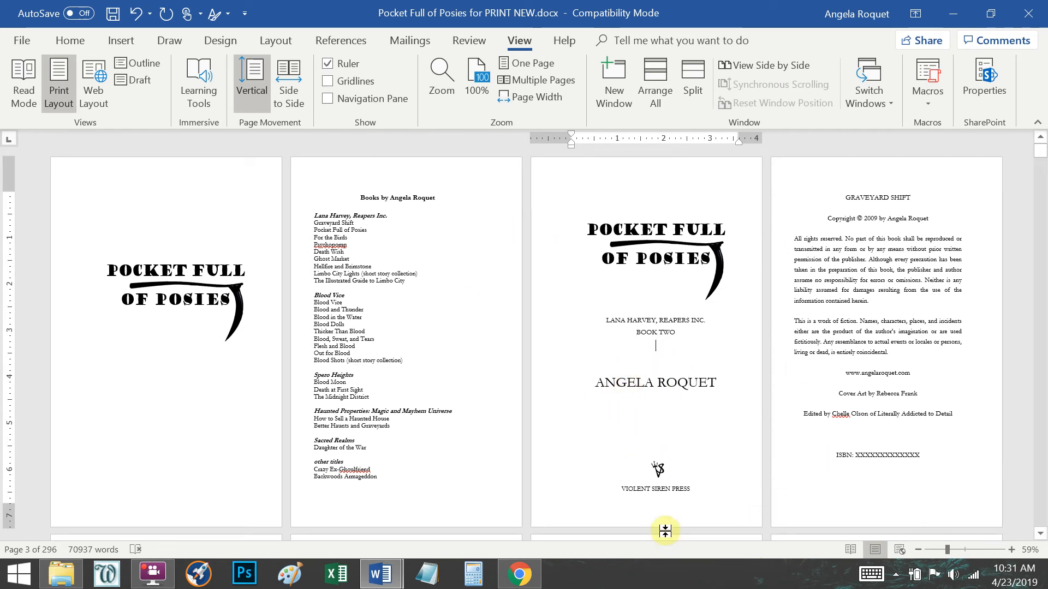
# Step: On the copyright page, set the text from All rights reserved through the editor credit to single line spacing
pyautogui.click(963, 260)
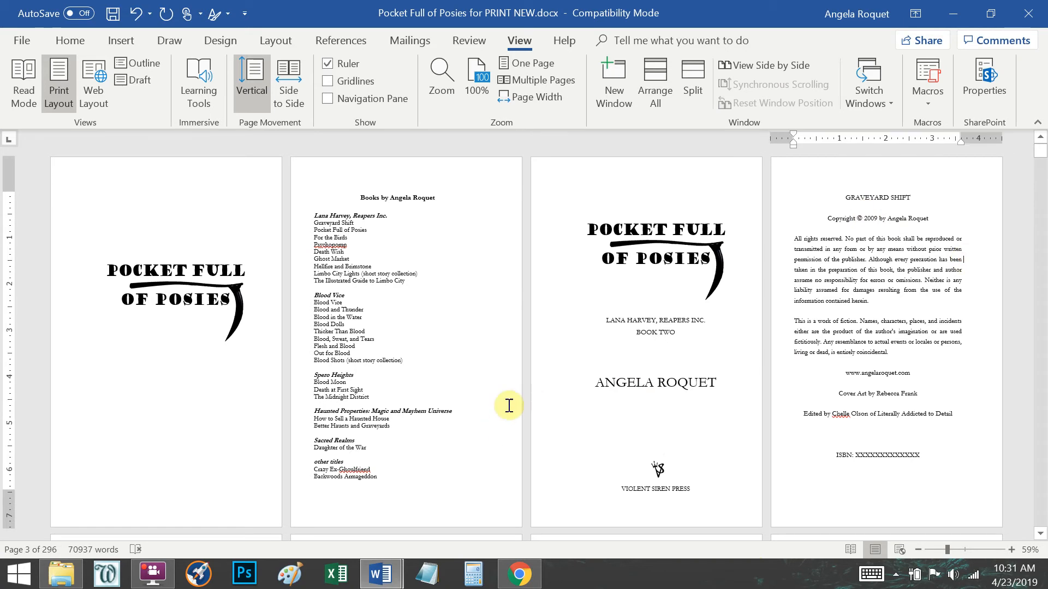
pyautogui.click(483, 92)
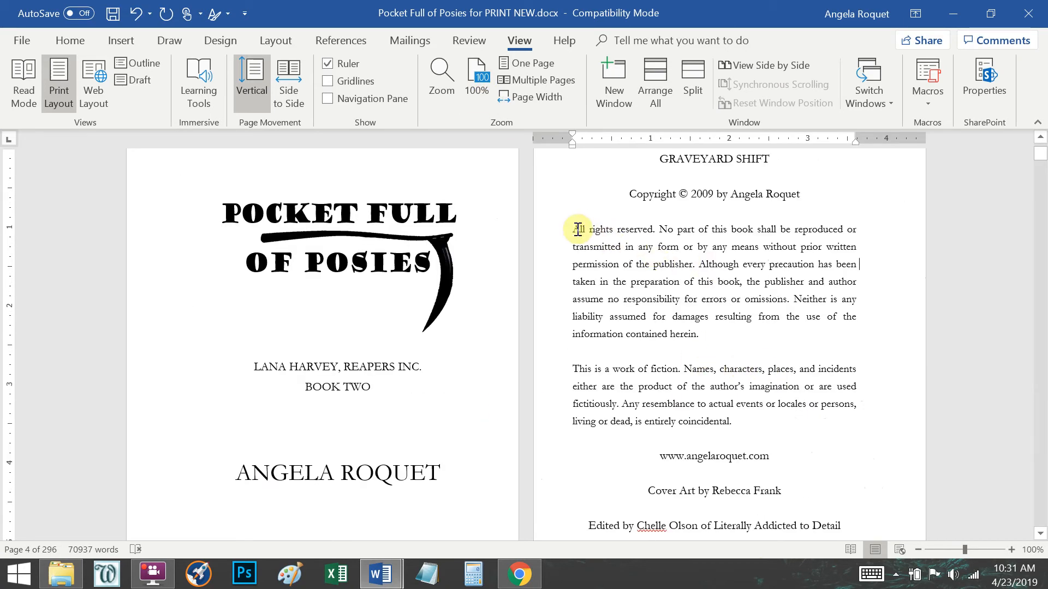
pyautogui.moveTo(570, 230); pyautogui.dragTo(840, 493)
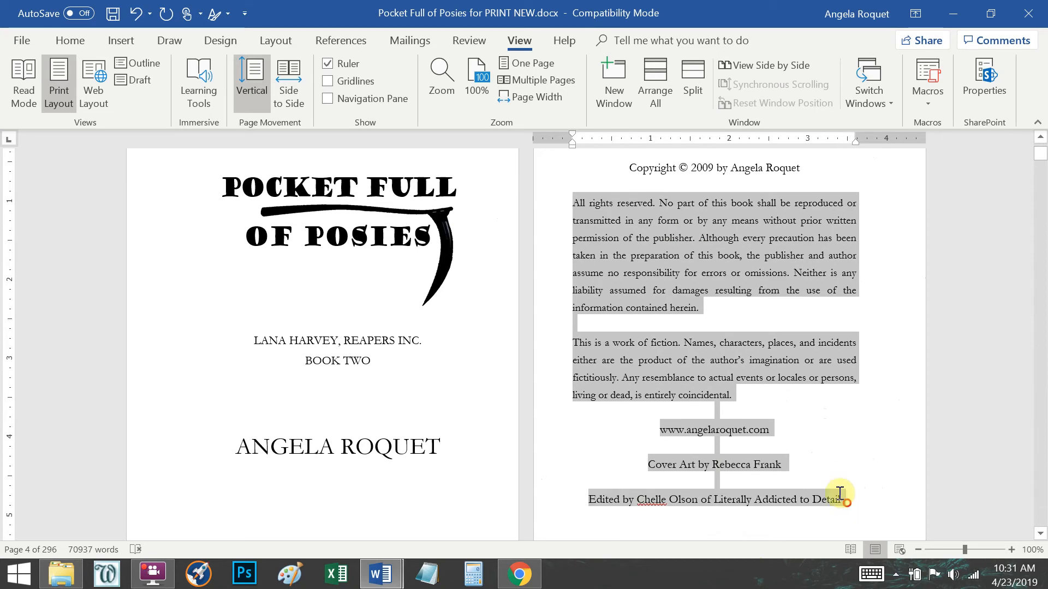
pyautogui.click(71, 42)
pyautogui.click(534, 127)
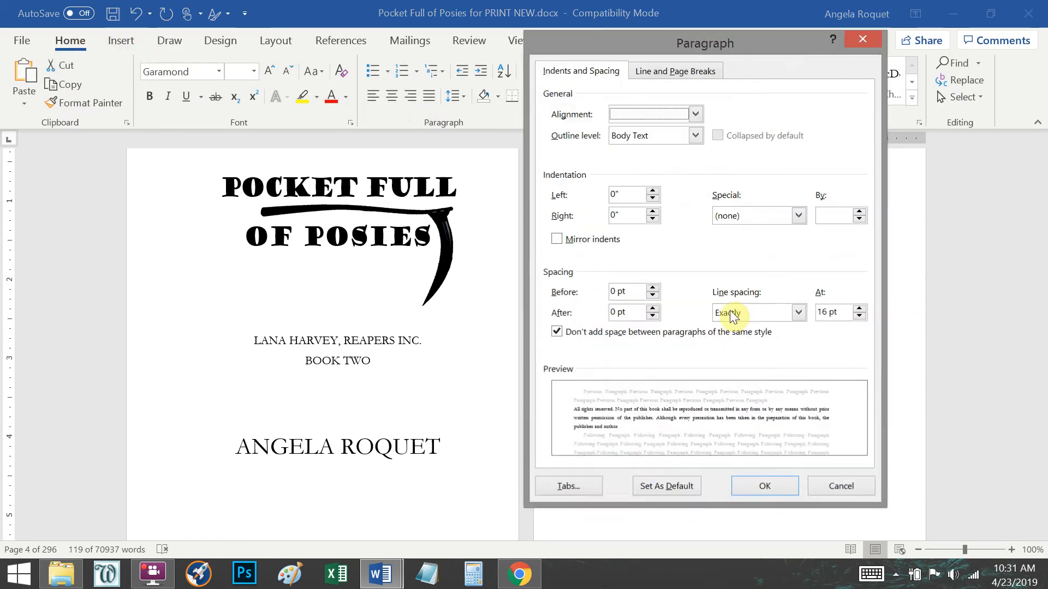
pyautogui.click(798, 313)
pyautogui.click(763, 324)
pyautogui.click(751, 494)
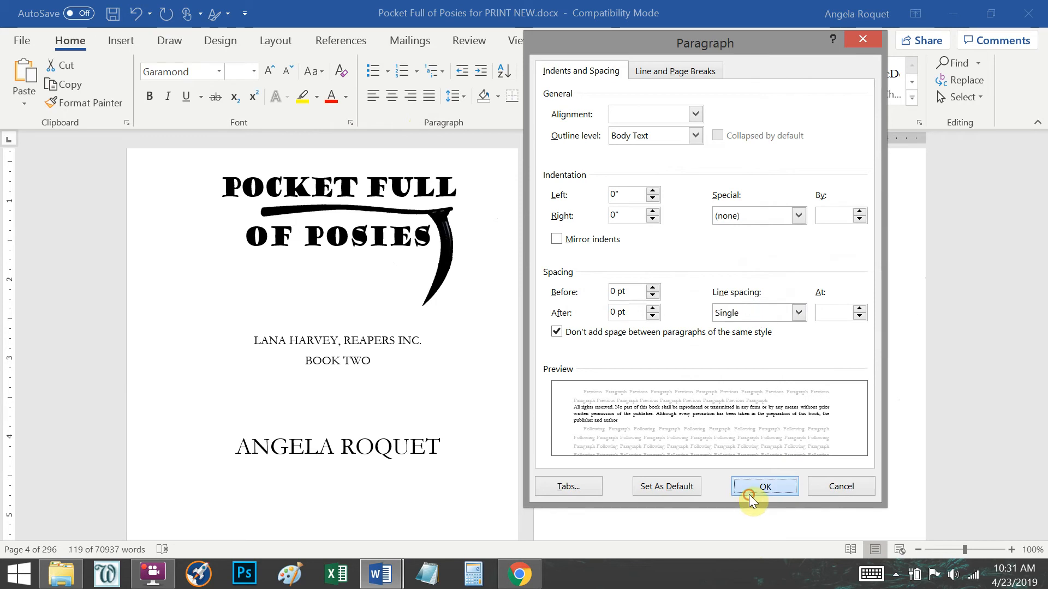
pyautogui.click(690, 273)
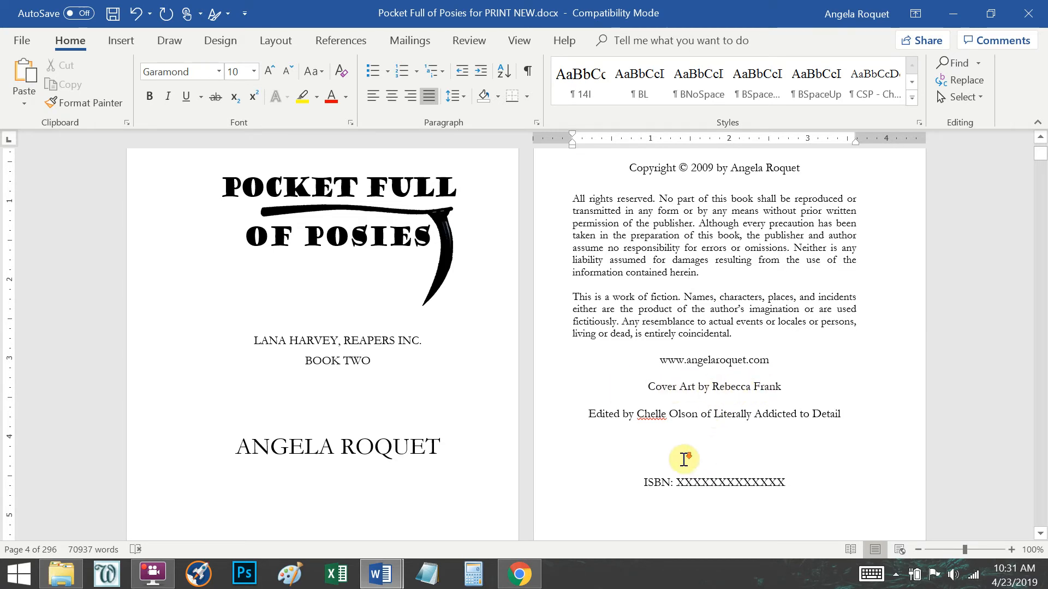
# Step: Highlight the ISBN placeholder on the copyright page in yellow
pyautogui.scroll(-3, 685, 458)
pyautogui.doubleClick(722, 325)
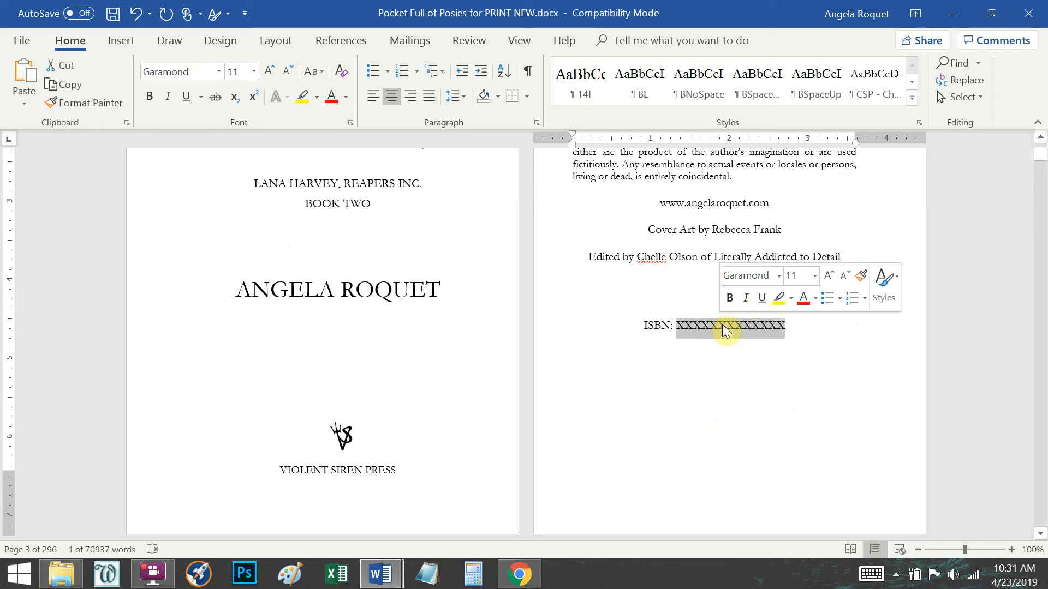
pyautogui.click(779, 299)
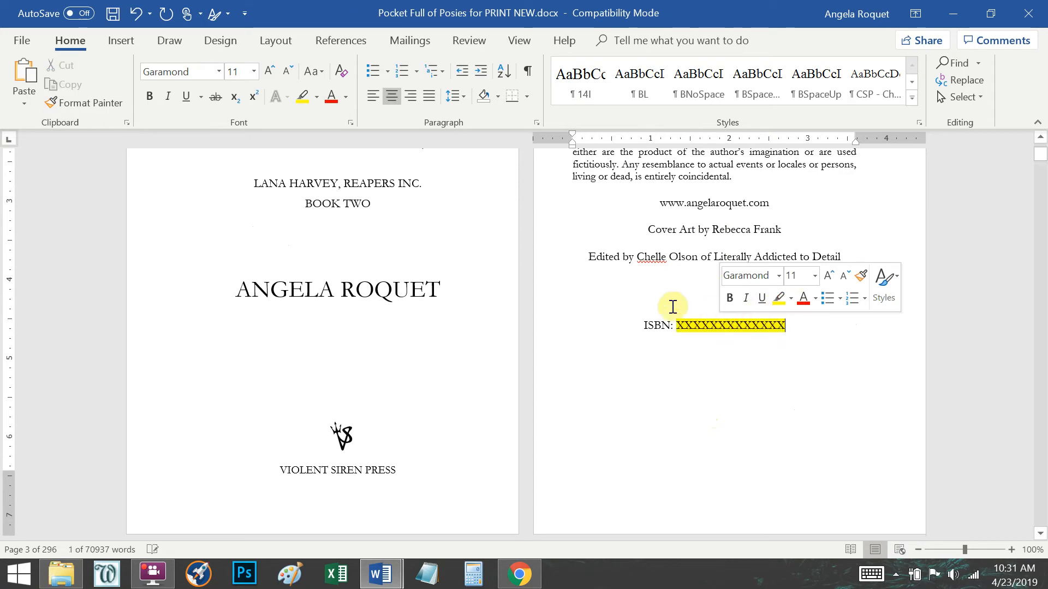
pyautogui.press('Right')
pyautogui.click(657, 326)
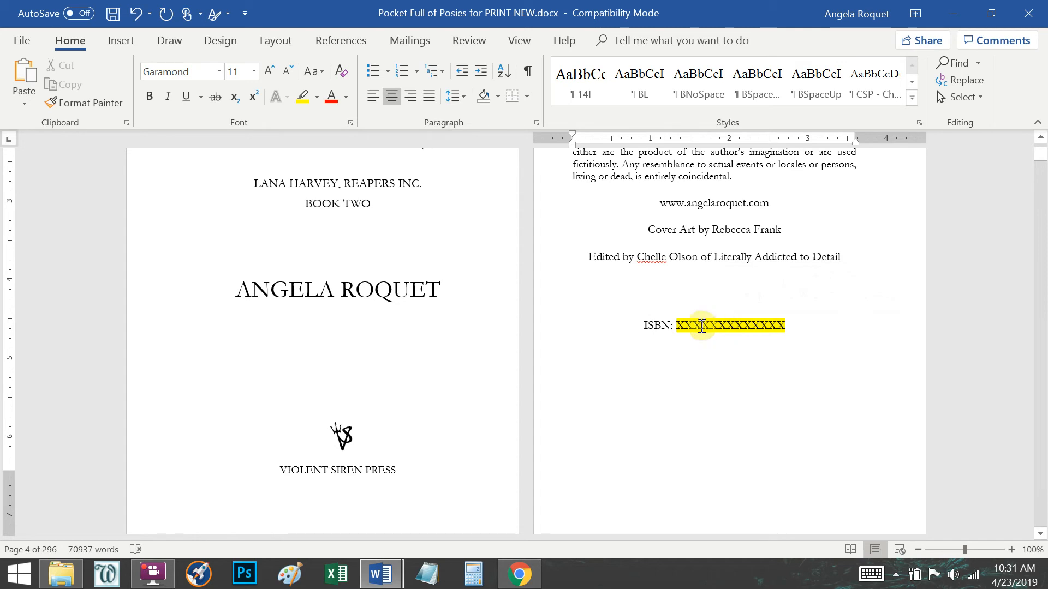
# Step: Display multiple pages and examine the new front matter together with the old front matter that follows it
pyautogui.scroll(9, 612, 399)
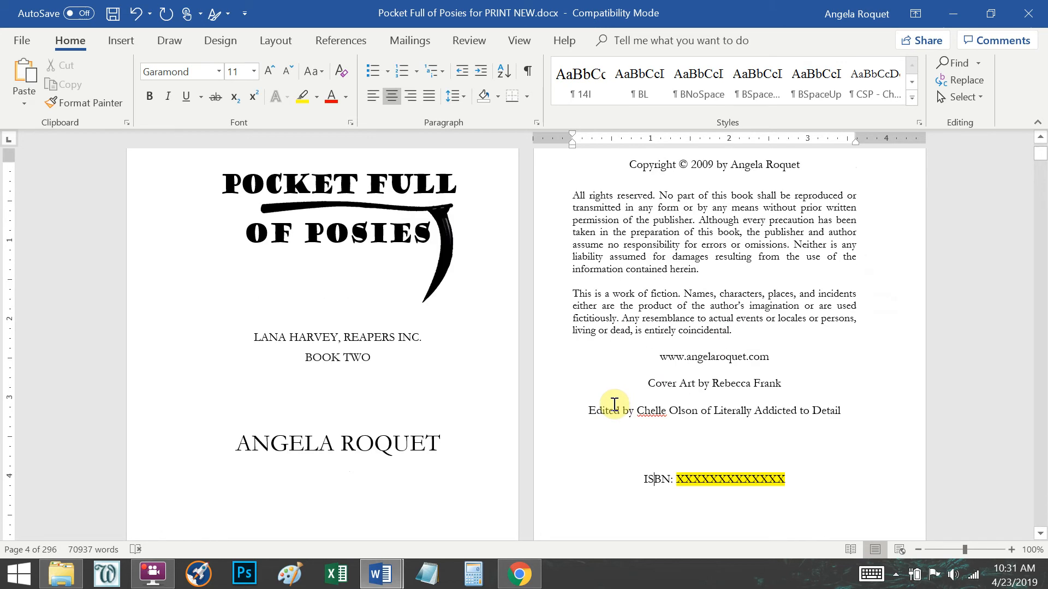
pyautogui.scroll(-3, 609, 395)
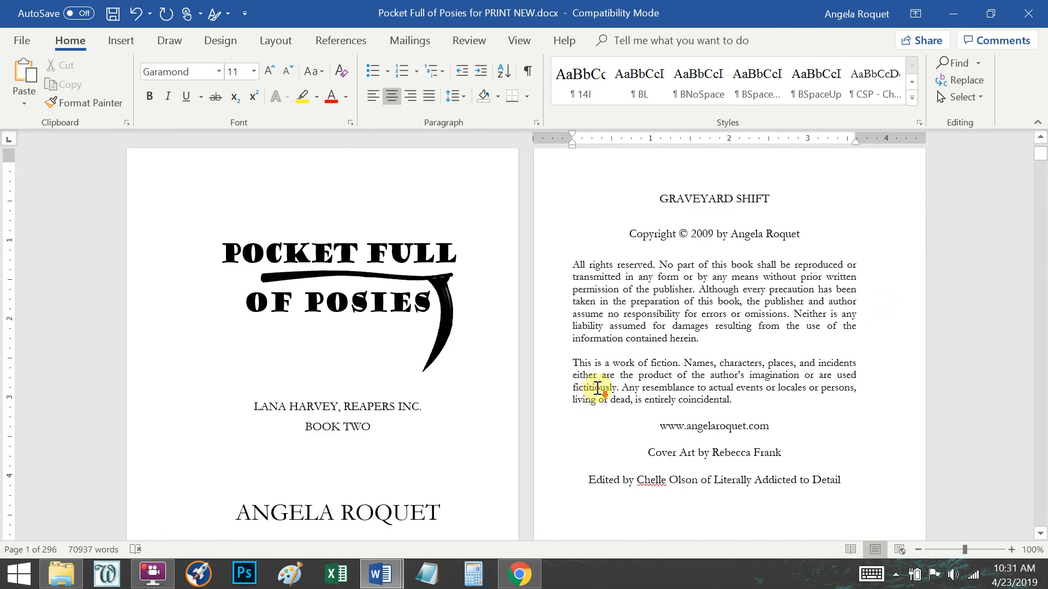
pyautogui.click(519, 42)
pyautogui.click(515, 81)
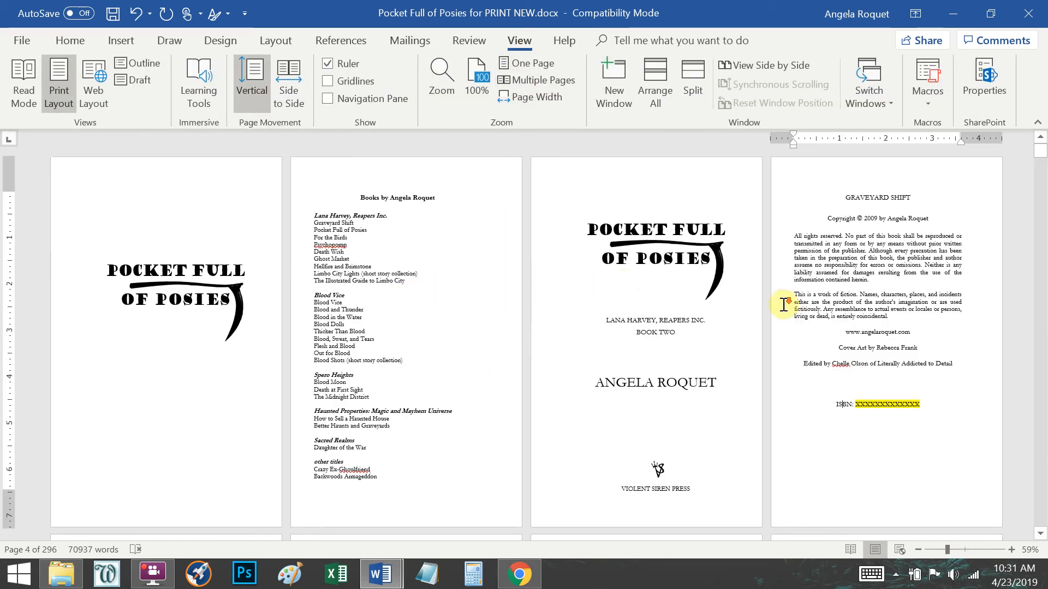
pyautogui.scroll(-3, 852, 262)
pyautogui.scroll(2, 846, 298)
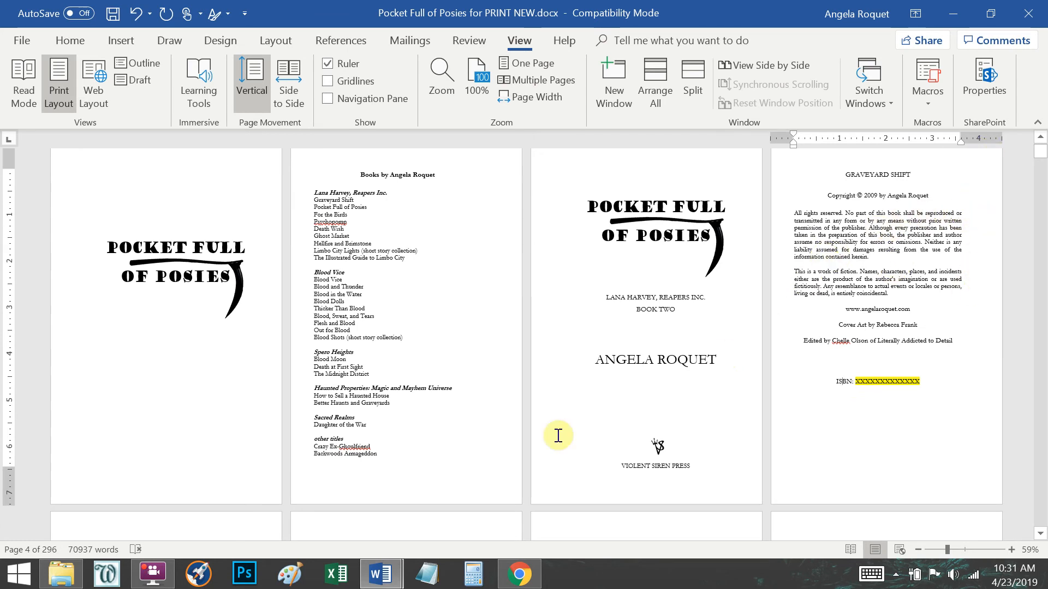
pyautogui.scroll(-5, 494, 402)
pyautogui.scroll(-3, 164, 295)
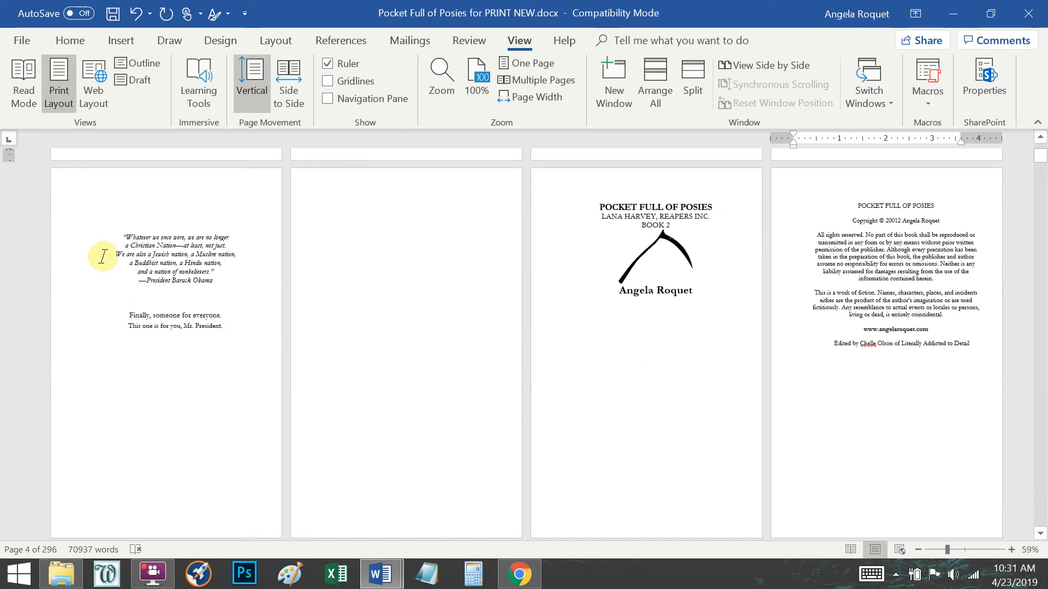
# Step: Replace the quote and dedication on the fifth page with the For my son dedication copied from the old DEDICATION page, adding a blank line above it
pyautogui.click(165, 264)
pyautogui.scroll(-5, 165, 264)
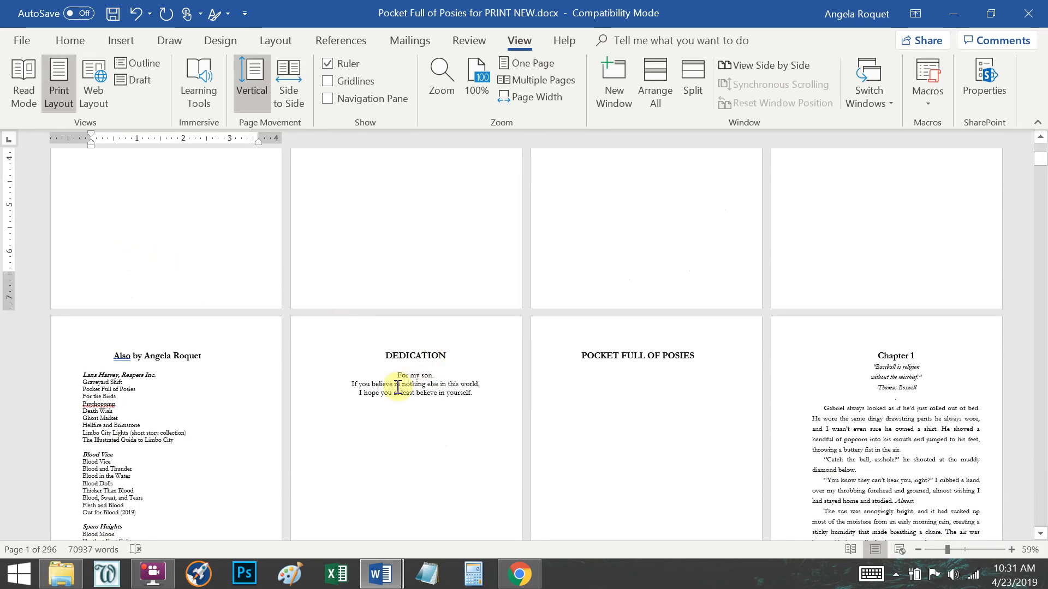
pyautogui.moveTo(408, 378); pyautogui.dragTo(481, 393)
pyautogui.scroll(6, 303, 366)
pyautogui.moveTo(122, 278); pyautogui.dragTo(230, 373)
pyautogui.press('Delete')
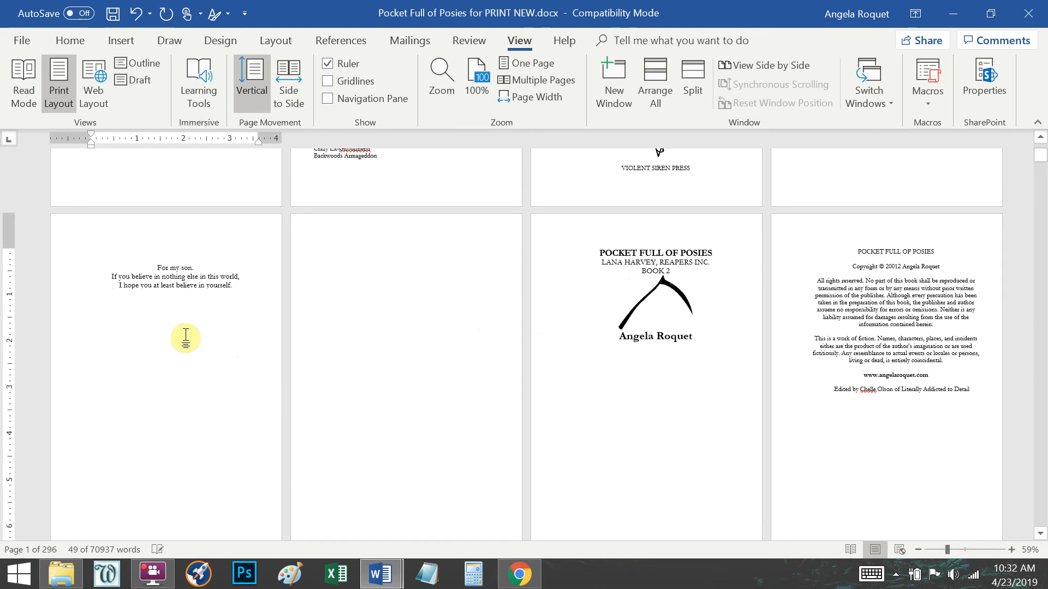
pyautogui.press('Return')
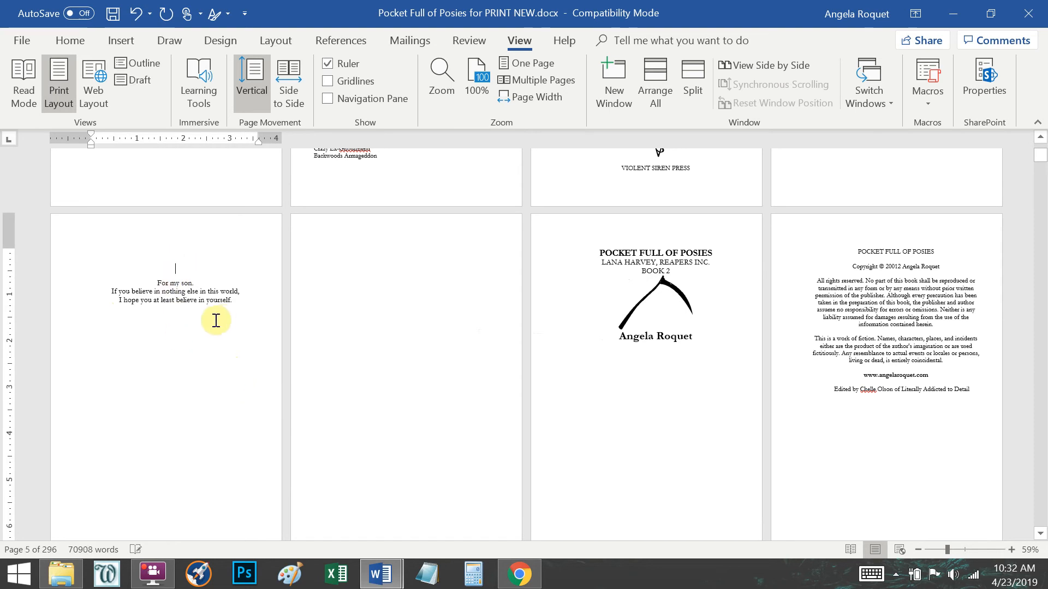
pyautogui.click(205, 303)
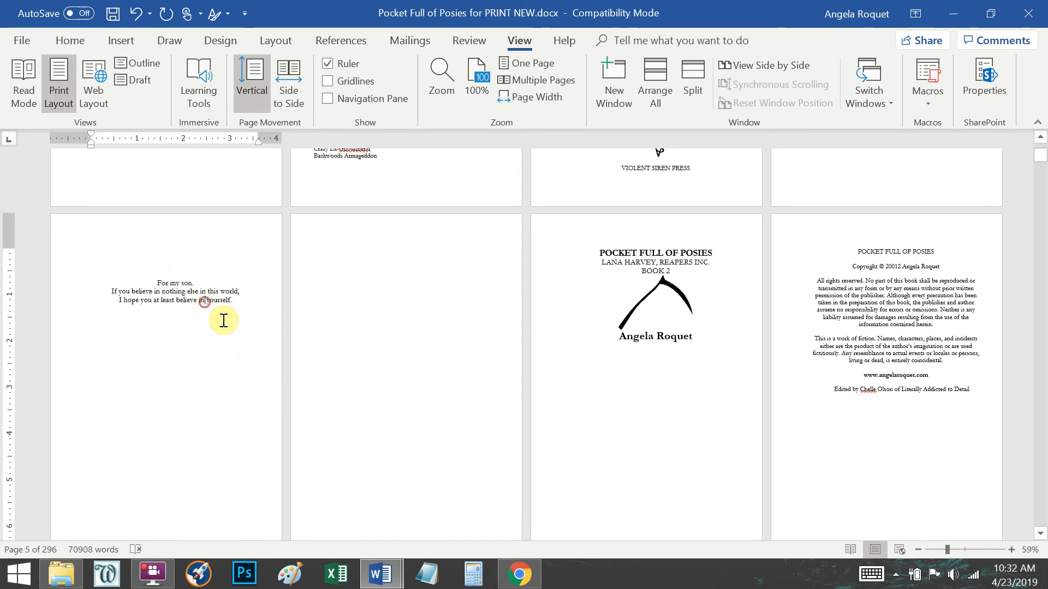
pyautogui.click(198, 295)
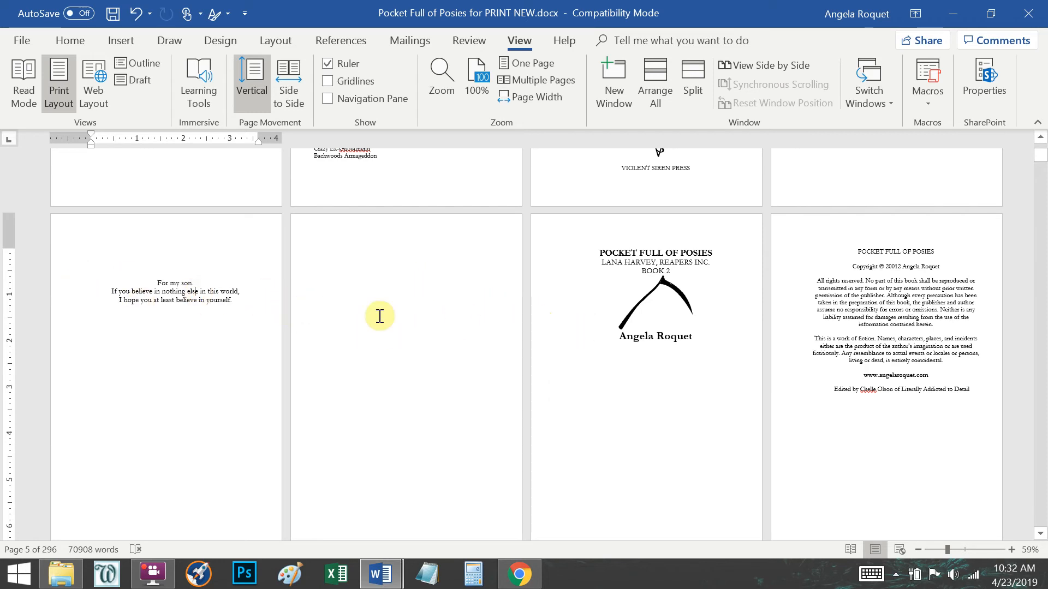
# Step: Review the old front matter pages after the dedication and show the formatting marks
pyautogui.scroll(-5, 382, 295)
pyautogui.scroll(1, 402, 392)
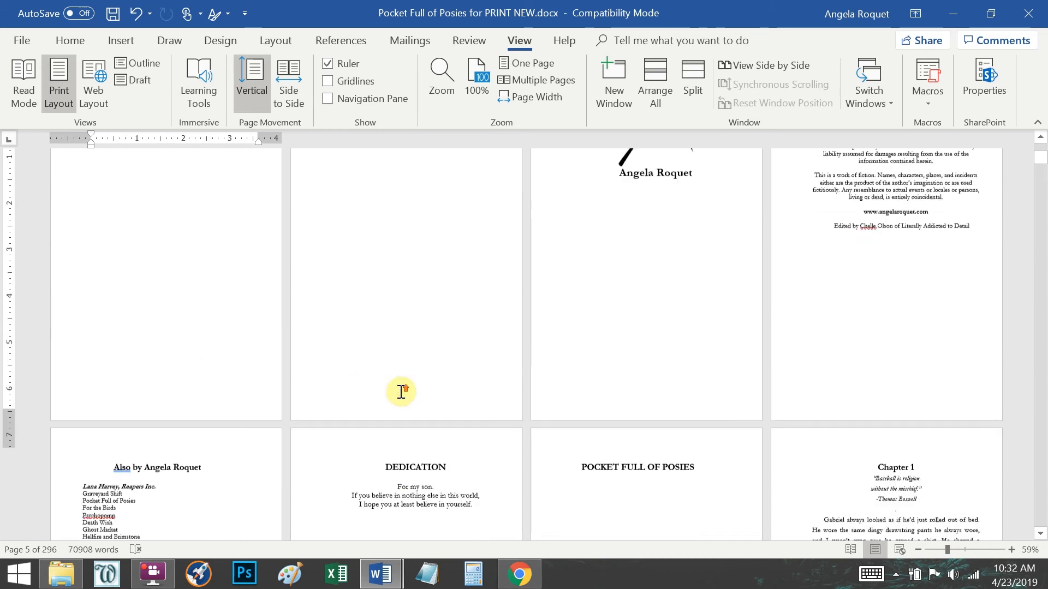
pyautogui.scroll(5, 512, 431)
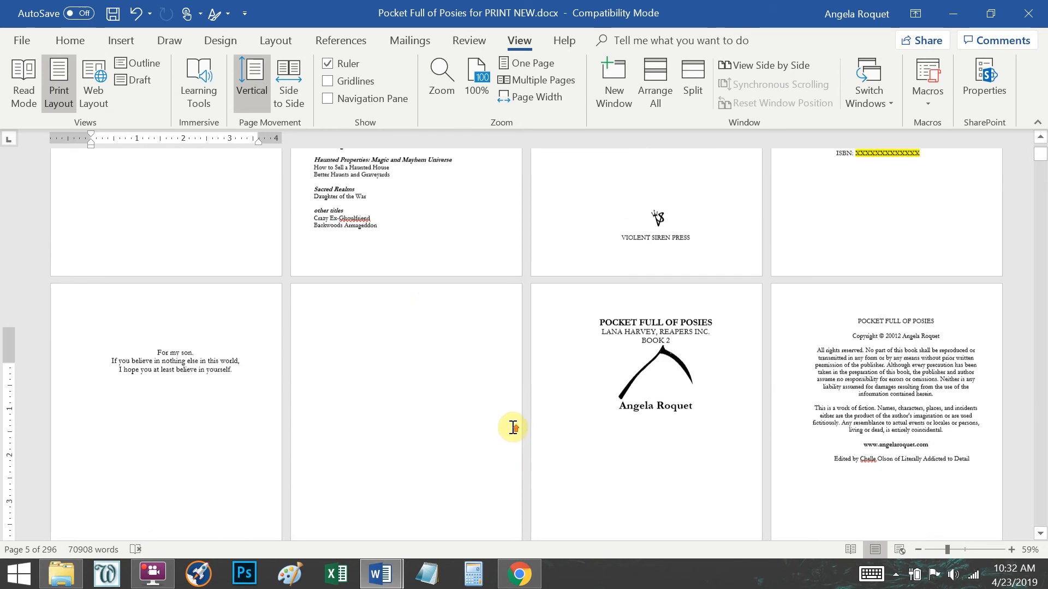
pyautogui.scroll(-5, 503, 414)
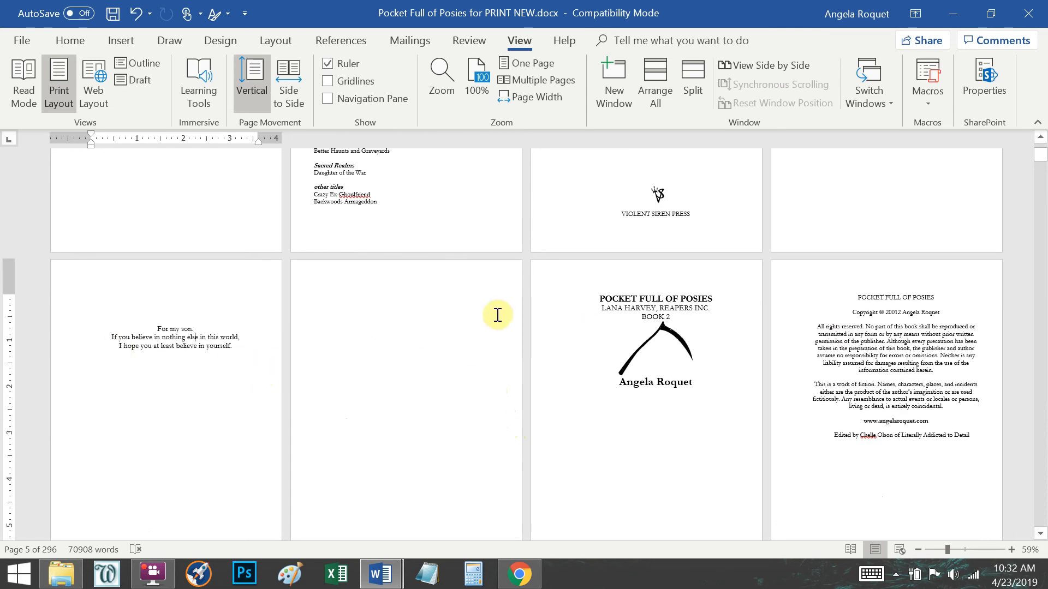
pyautogui.click(57, 40)
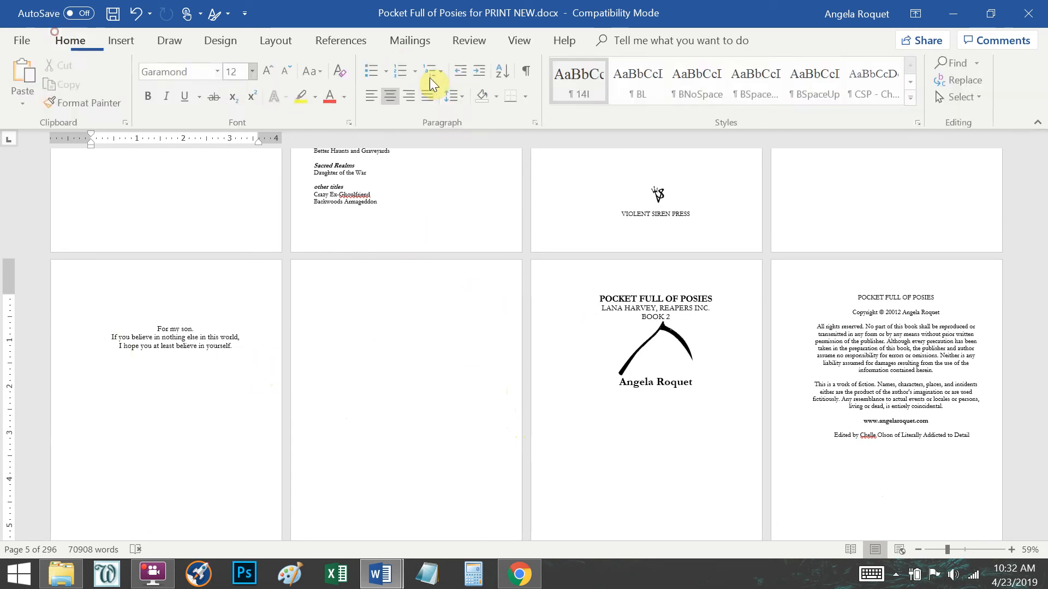
pyautogui.click(527, 70)
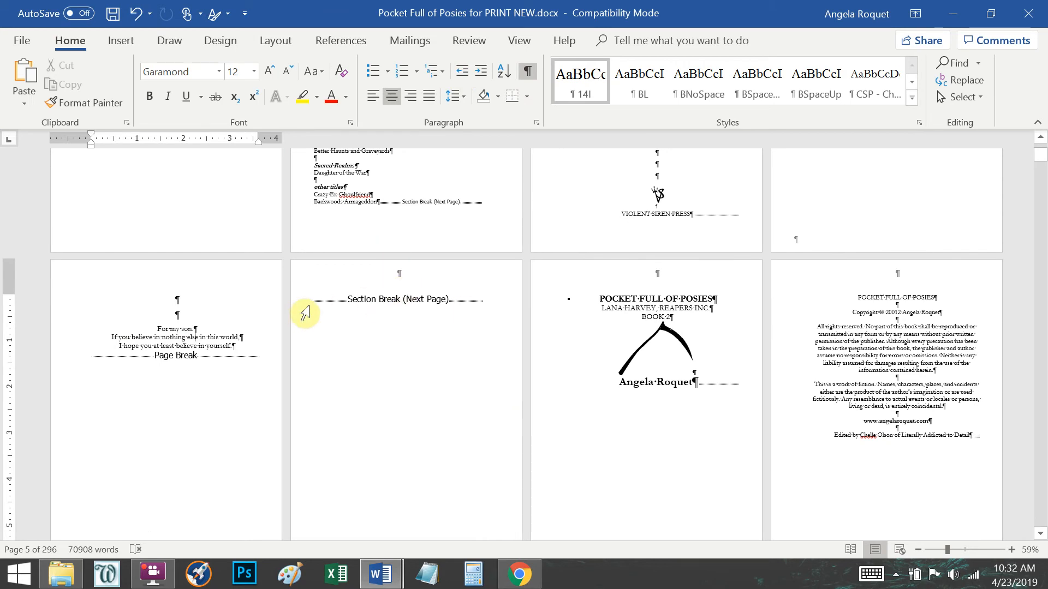
# Step: On the copyright page, change the copyright year to 2012 and the book title to POCKET FULL OF POSIES
pyautogui.scroll(5, 300, 313)
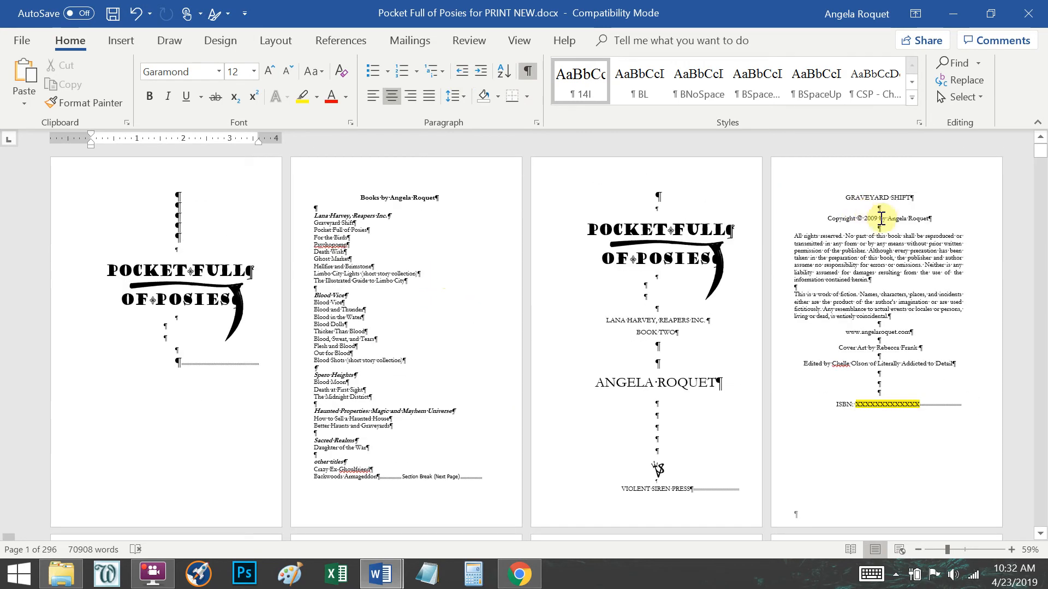
pyautogui.click(877, 217)
pyautogui.press('Left')
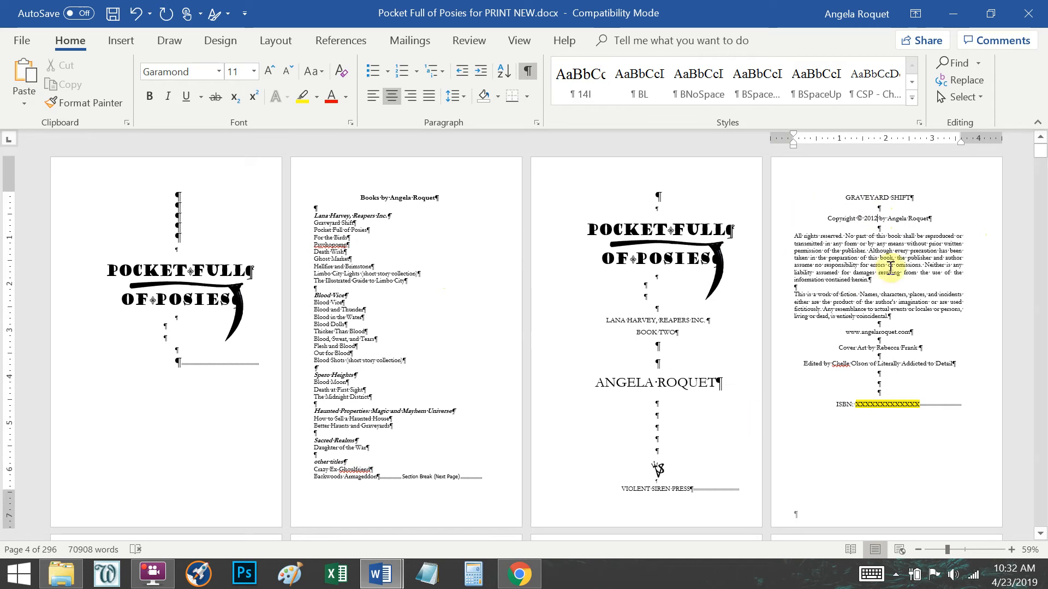
pyautogui.click(863, 256)
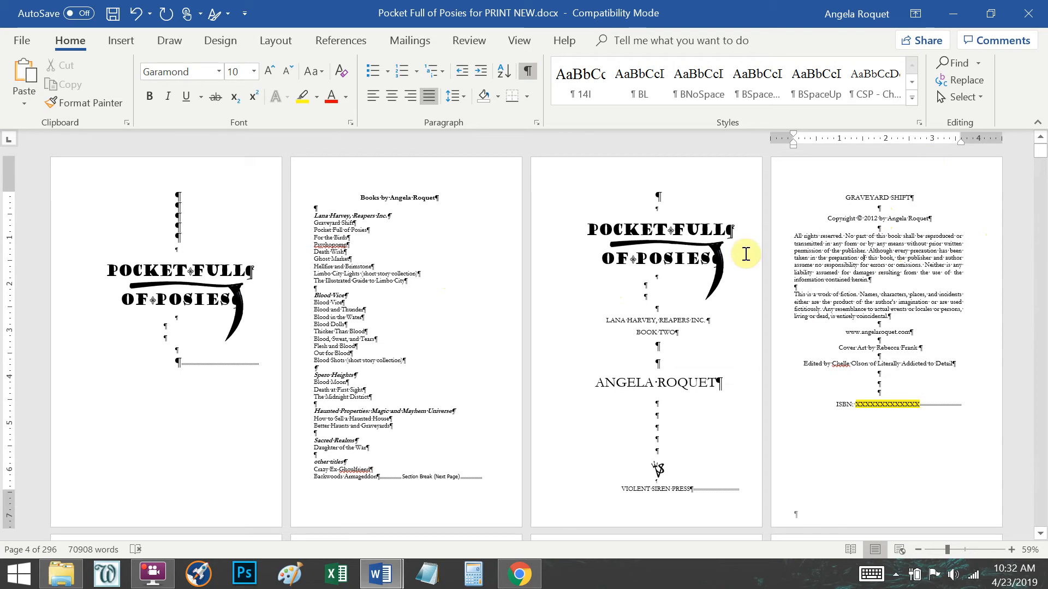
pyautogui.click(911, 195)
pyautogui.press('BackSpace')
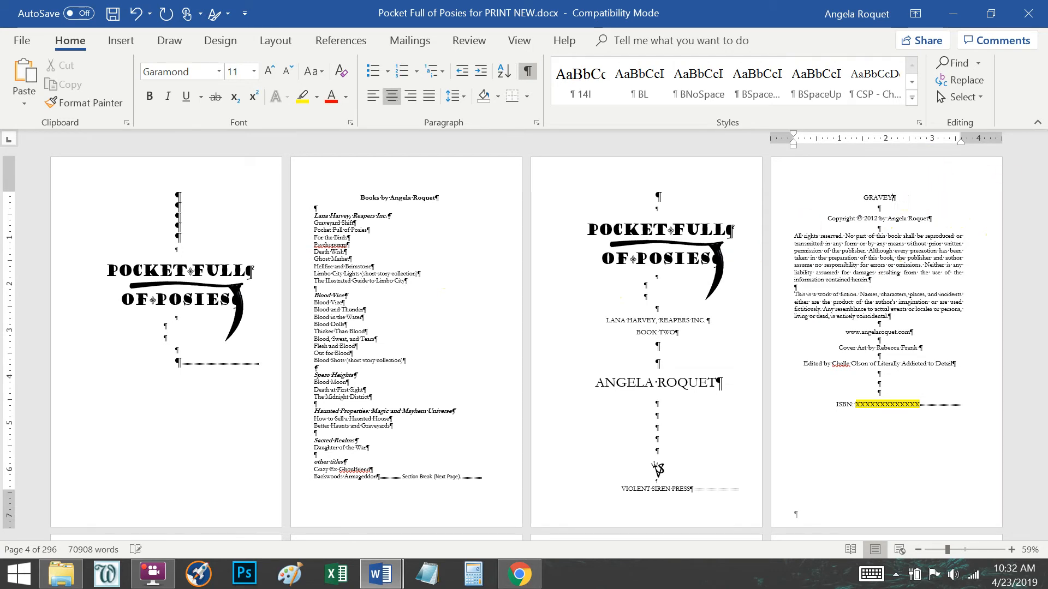
pyautogui.press('BackSpace')
pyautogui.press('BackSpace')
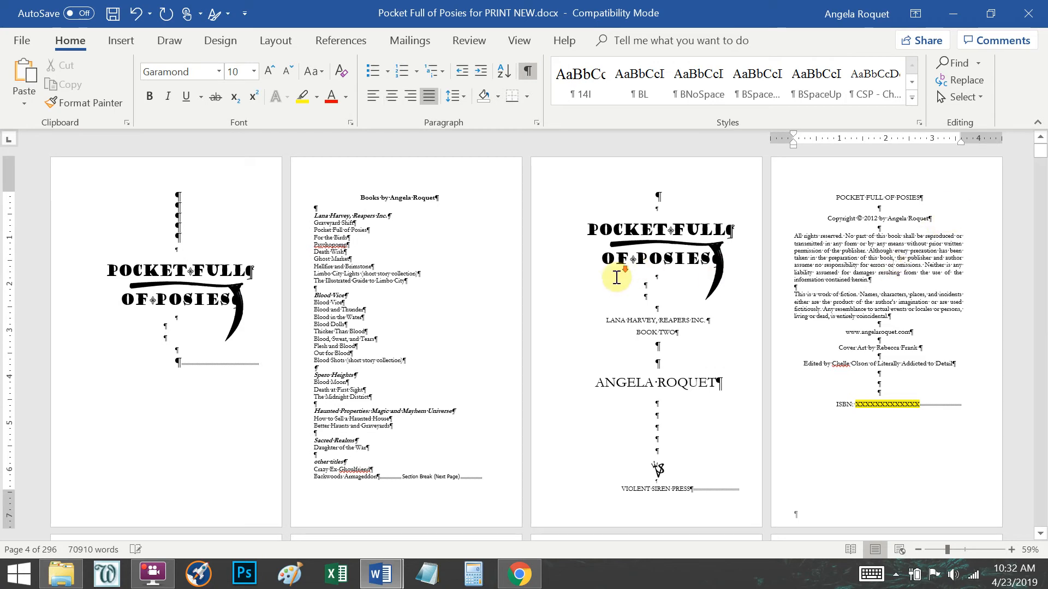
# Step: Delete the old front matter between the new dedication section and the Chapter 1 heading
pyautogui.scroll(-10, 643, 272)
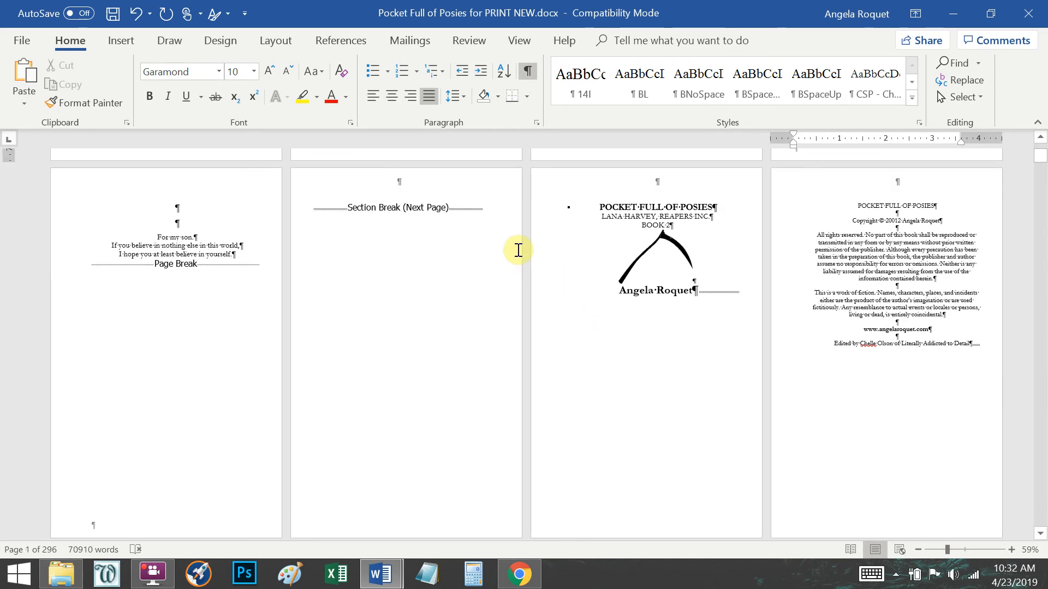
pyautogui.moveTo(315, 209); pyautogui.dragTo(718, 361)
pyautogui.press('Delete')
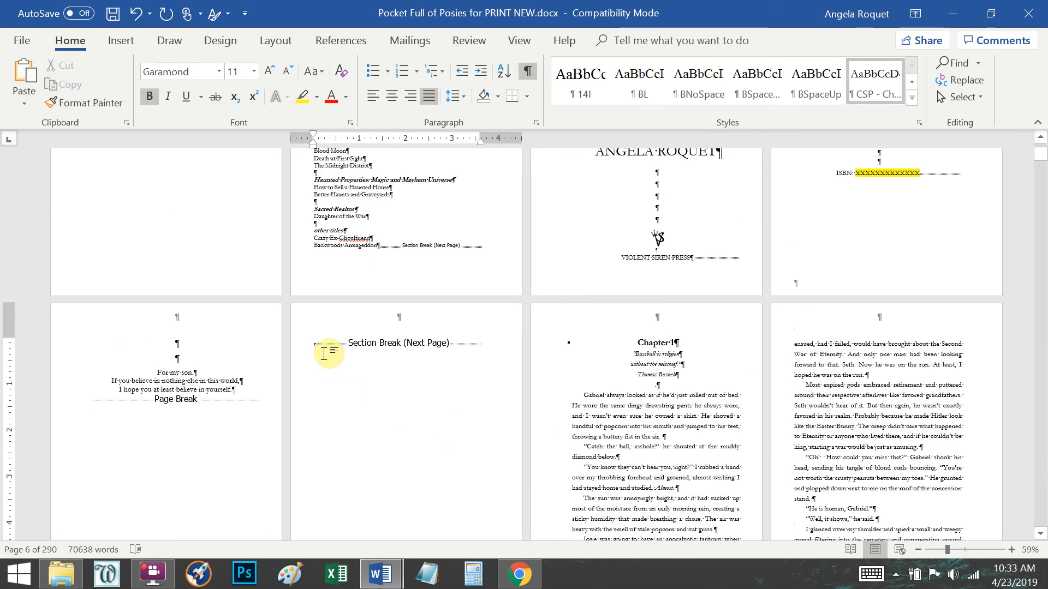
# Step: Try to delete the section break before Chapter 1 and undo the deletion
pyautogui.press('Delete')
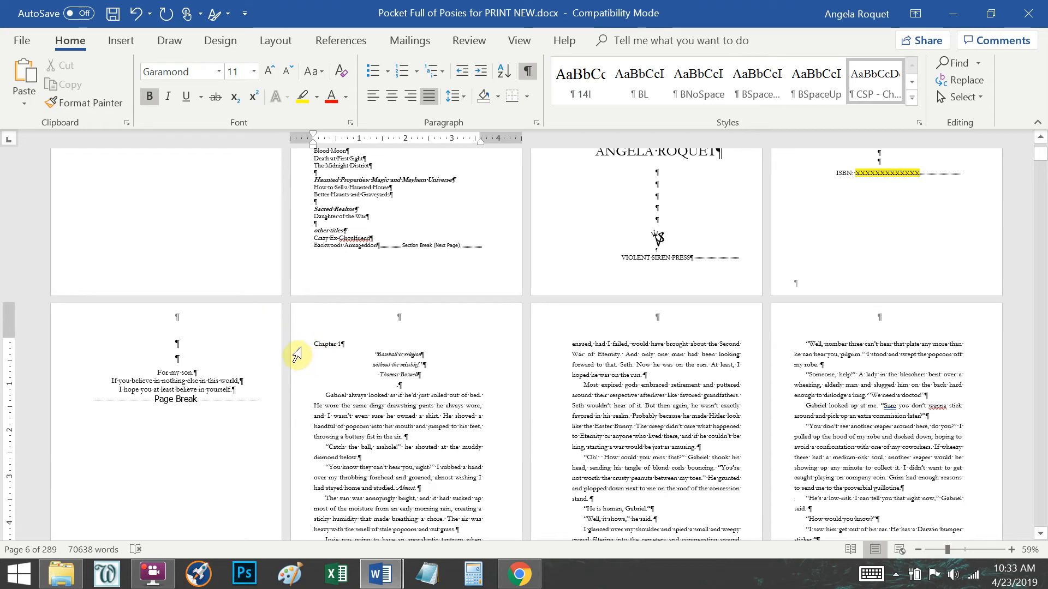
pyautogui.click(135, 13)
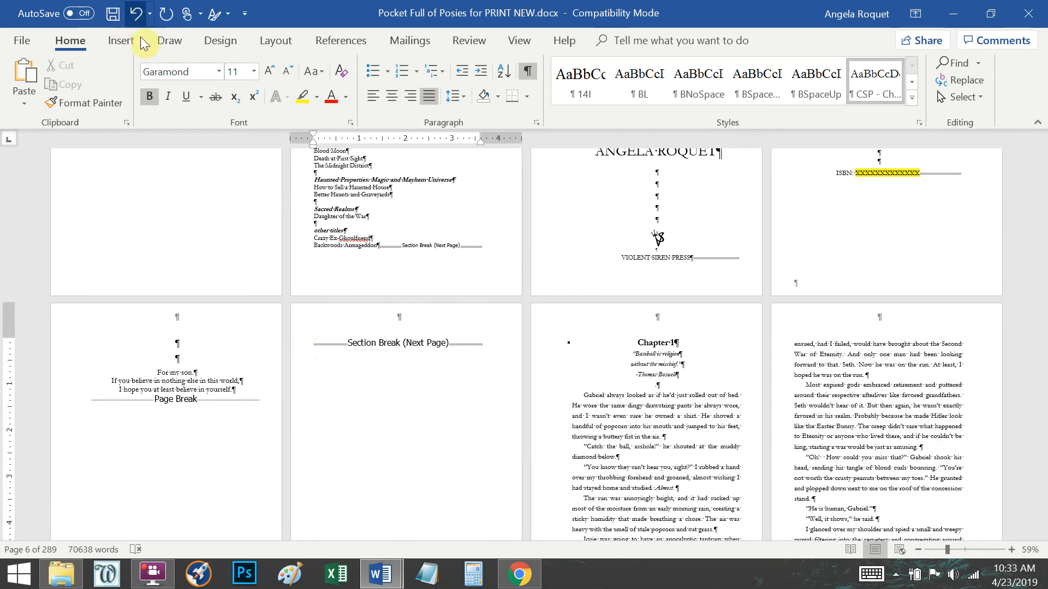
# Step: Check which paragraph style is applied to the Chapter 1 heading
pyautogui.click(661, 342)
pyautogui.click(911, 97)
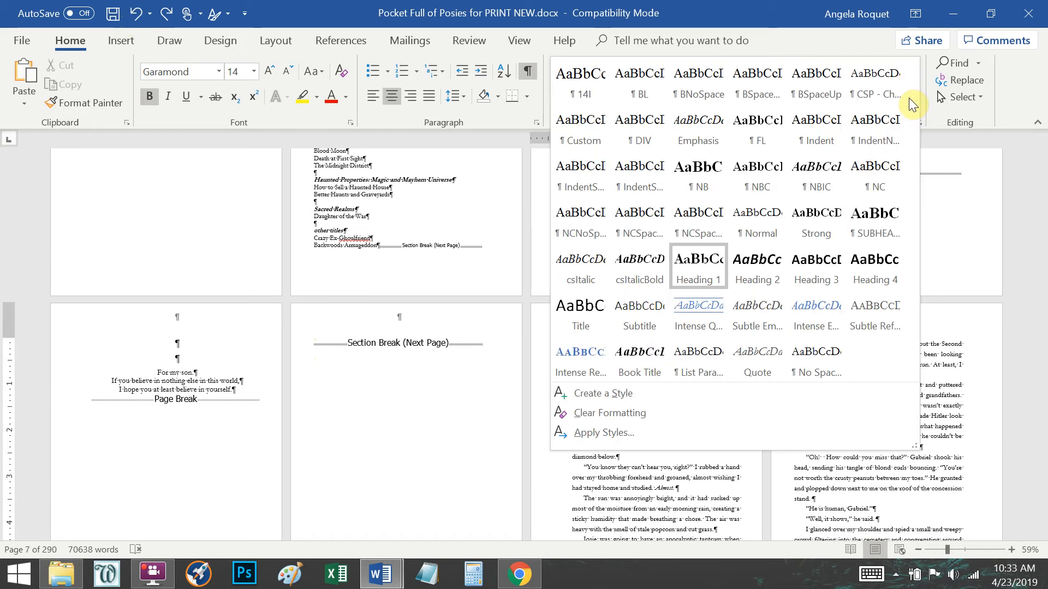
pyautogui.click(346, 349)
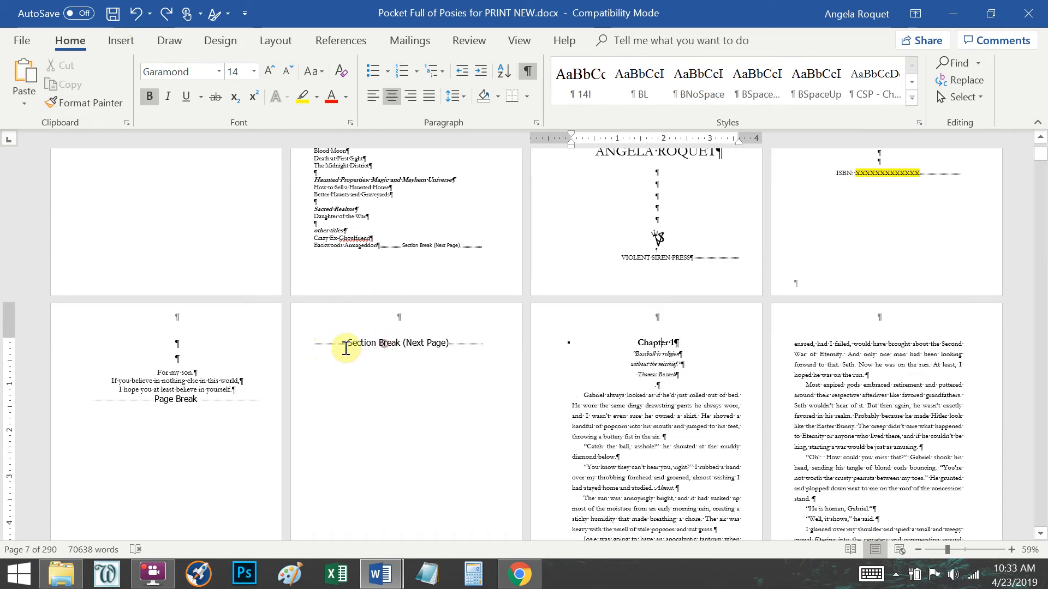
# Step: Delete the section break before Chapter 1 and reapply the Heading 1 style to the Chapter 1 heading
pyautogui.click(314, 343)
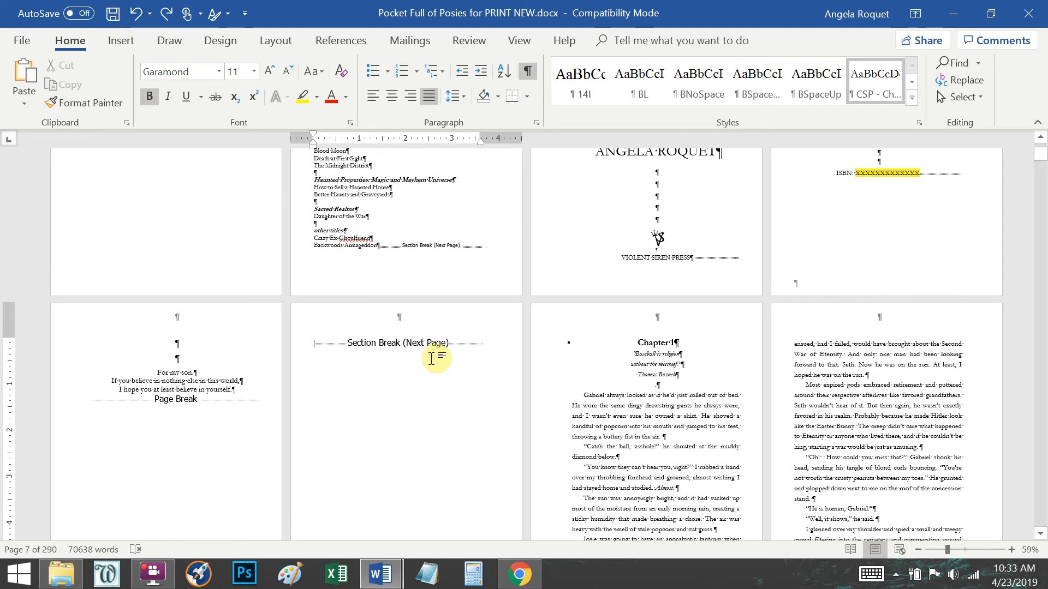
pyautogui.click(293, 344)
pyautogui.press('Delete')
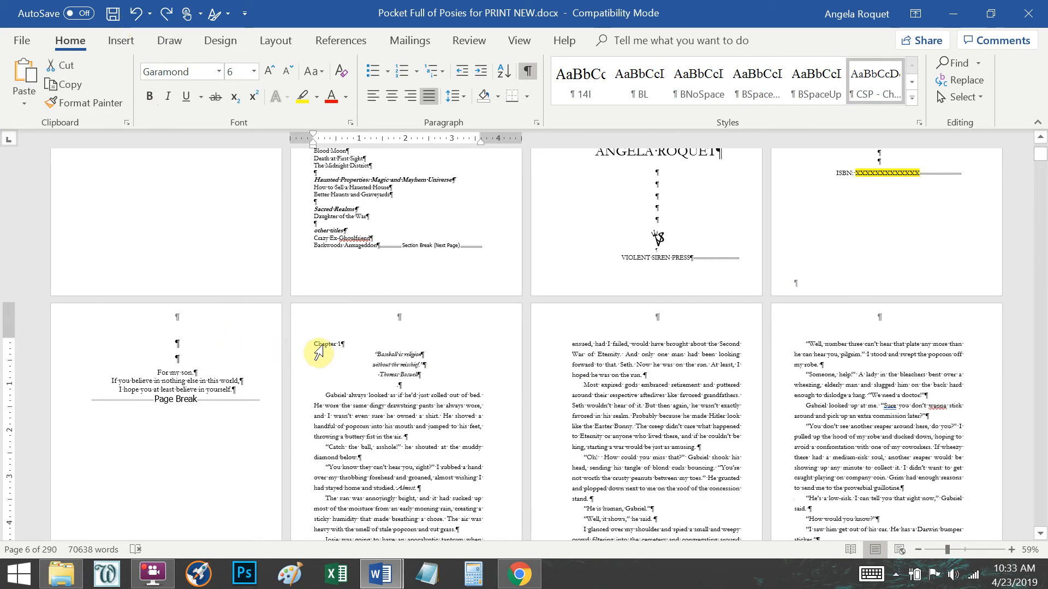
pyautogui.click(298, 349)
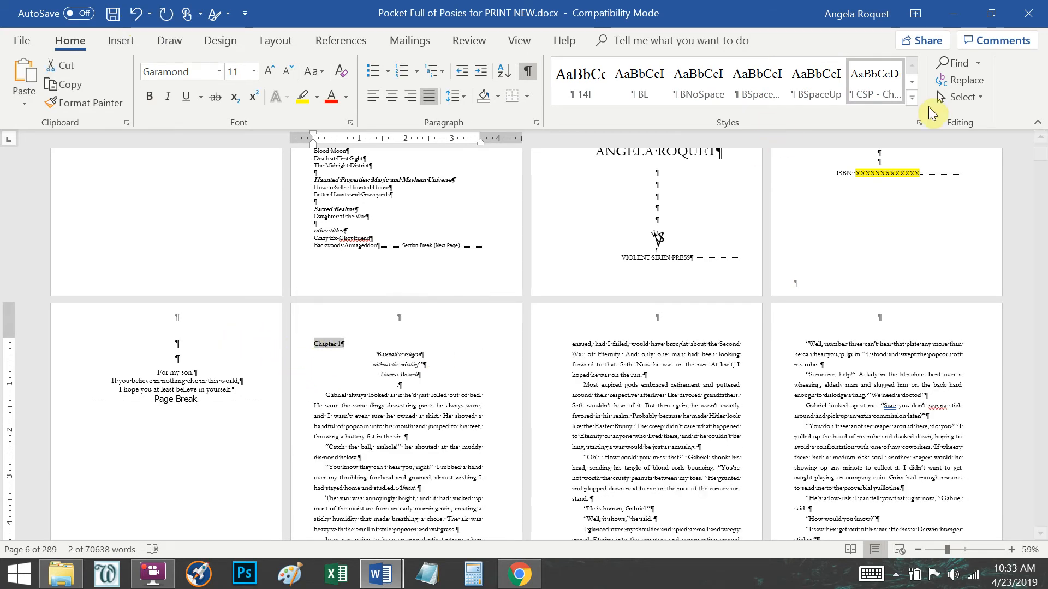
pyautogui.click(915, 102)
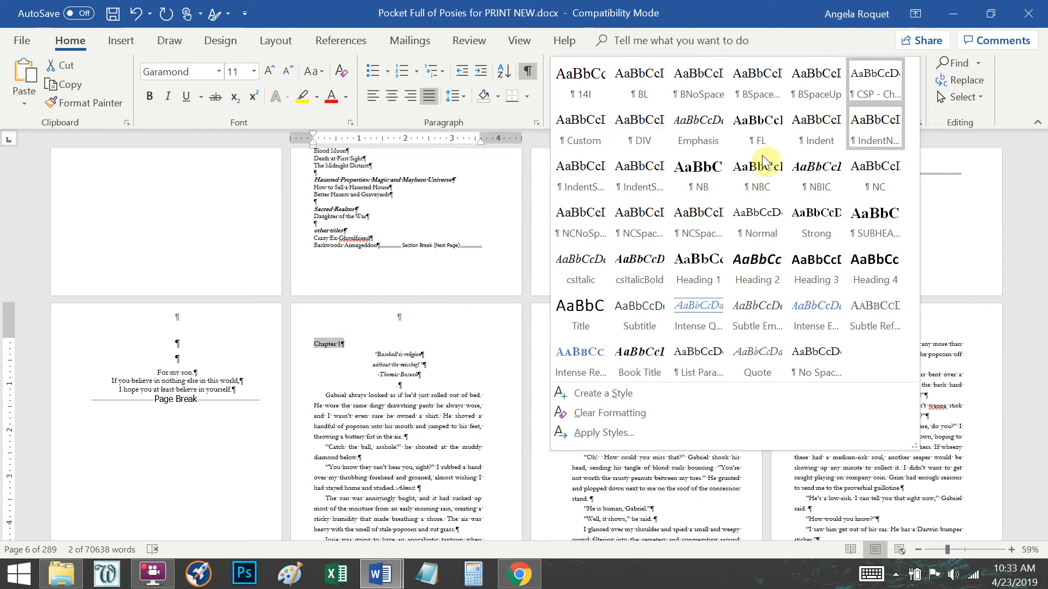
pyautogui.click(696, 267)
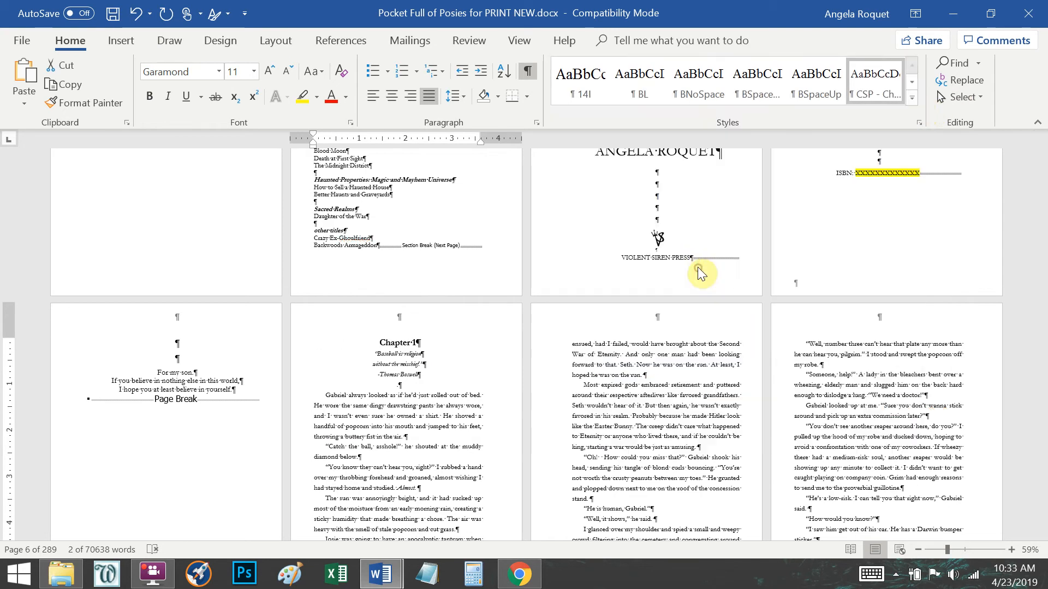
pyautogui.click(400, 375)
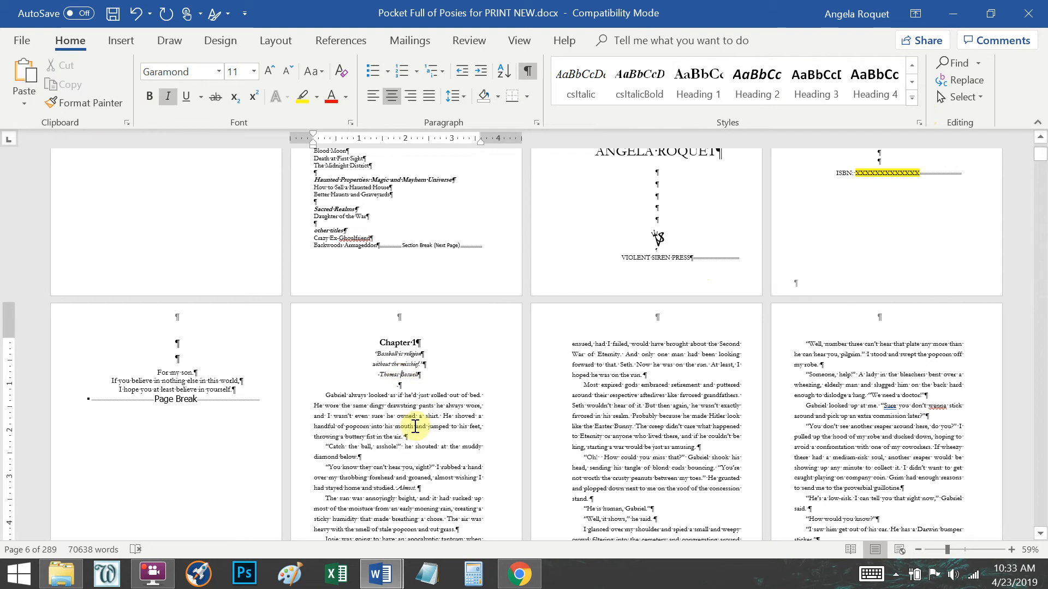
# Step: Replace the page break after the dedication with a section break that starts Chapter 1 on a new page
pyautogui.click(88, 401)
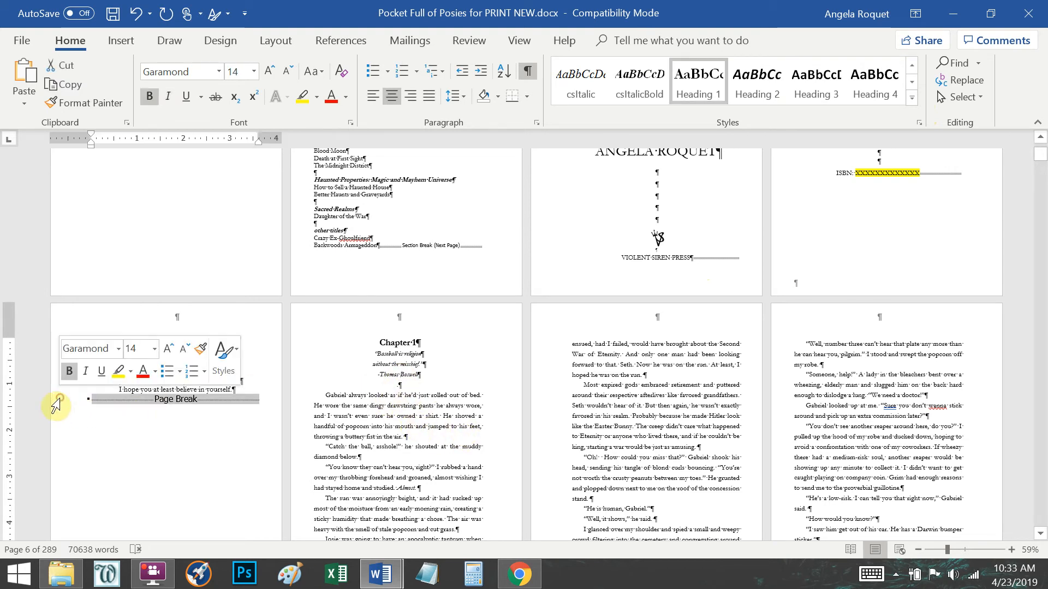
pyautogui.click(290, 44)
pyautogui.click(224, 64)
pyautogui.click(263, 272)
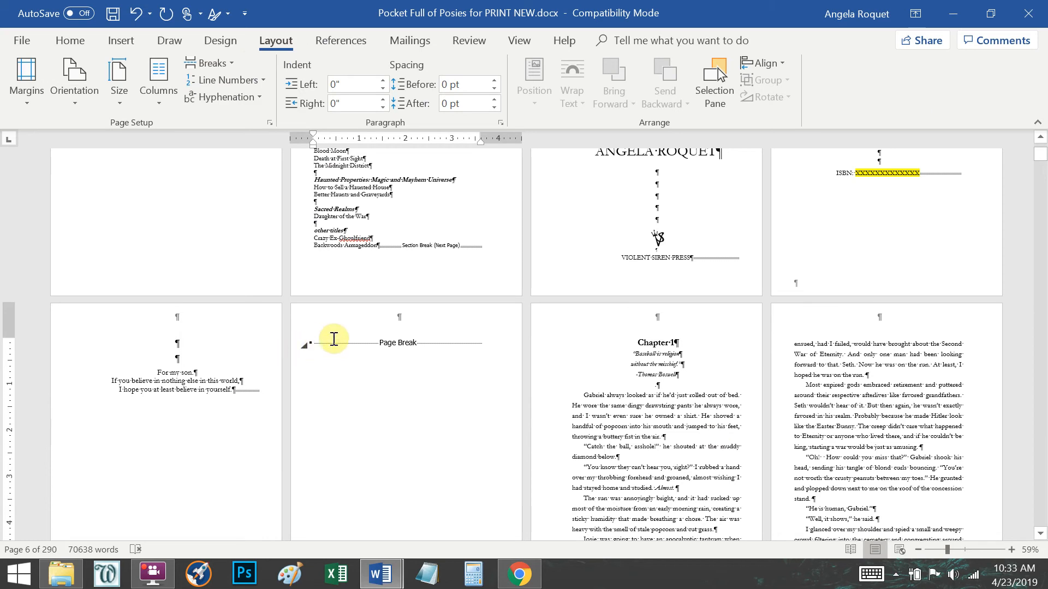
pyautogui.press('Delete')
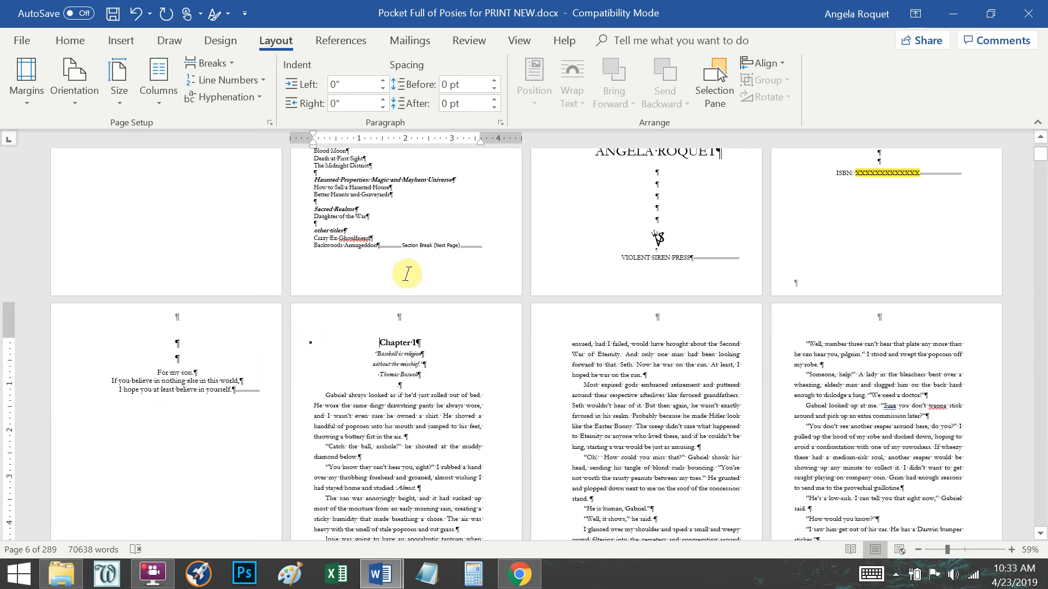
pyautogui.click(297, 342)
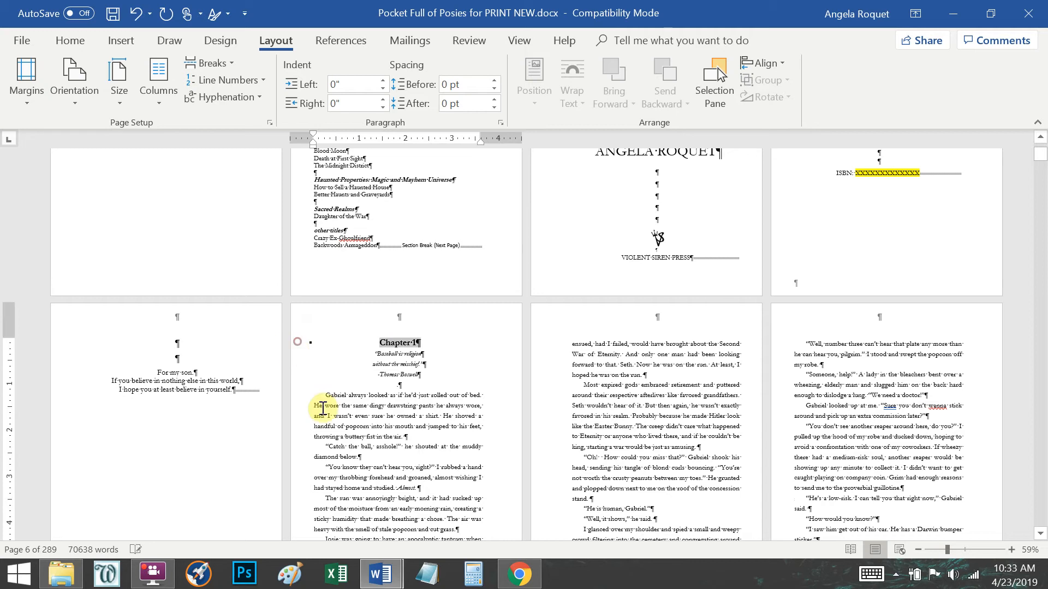
pyautogui.click(397, 365)
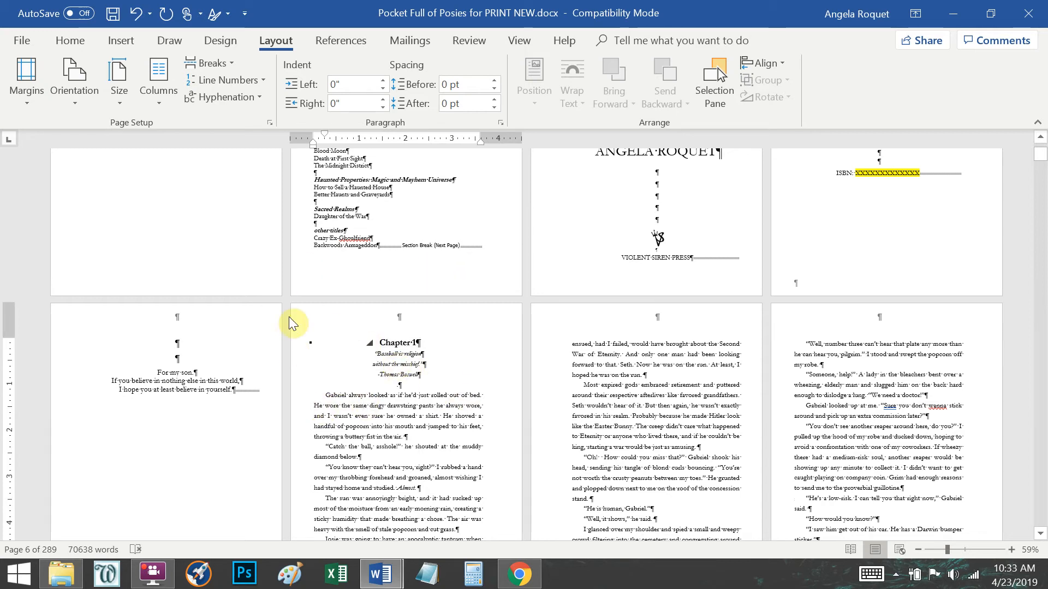
# Step: Review the page layout from Chapter 1 through the back matter, then return to the front matter and the opening of Chapter 1
pyautogui.scroll(-4, 469, 343)
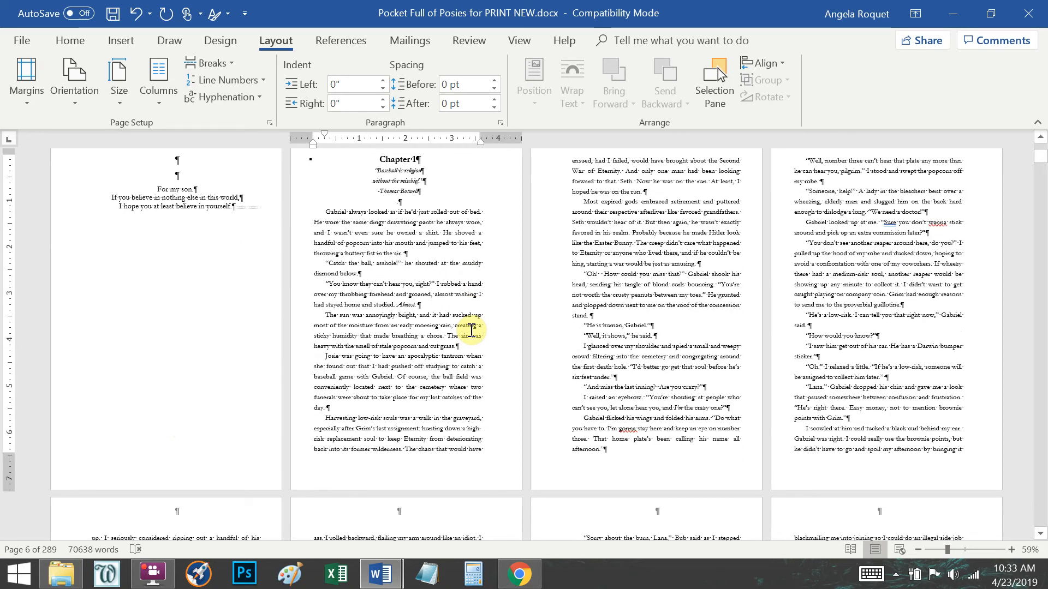
pyautogui.scroll(-5, 391, 330)
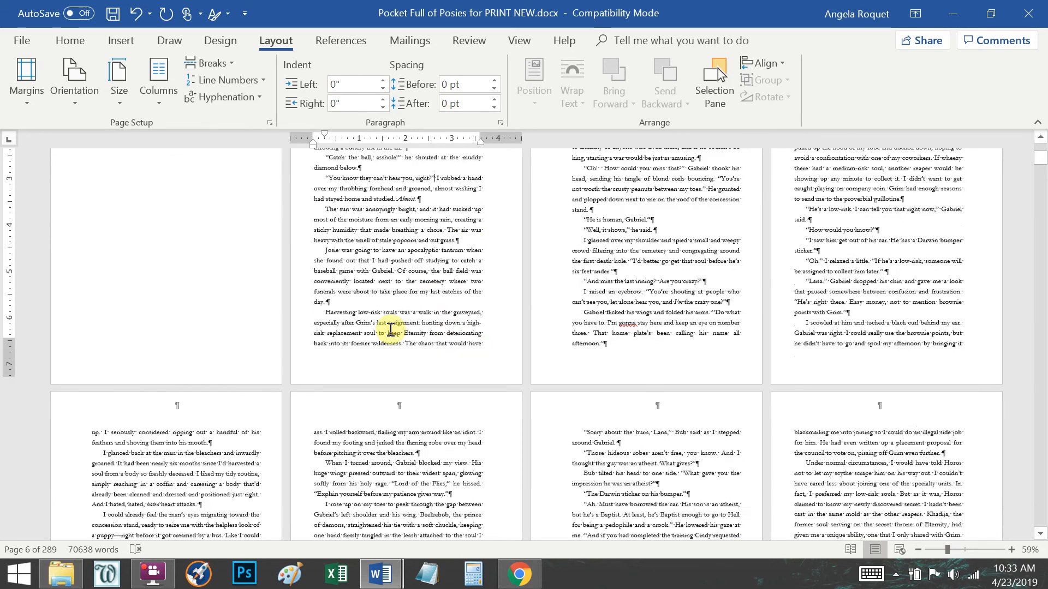
pyautogui.scroll(-12, 391, 330)
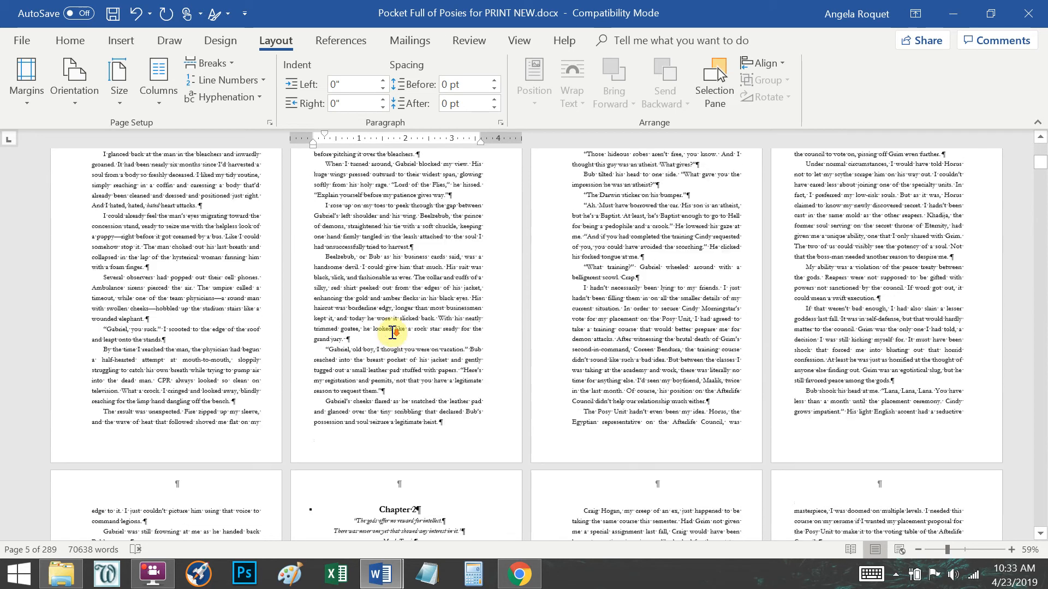
pyautogui.scroll(-10, 276, 416)
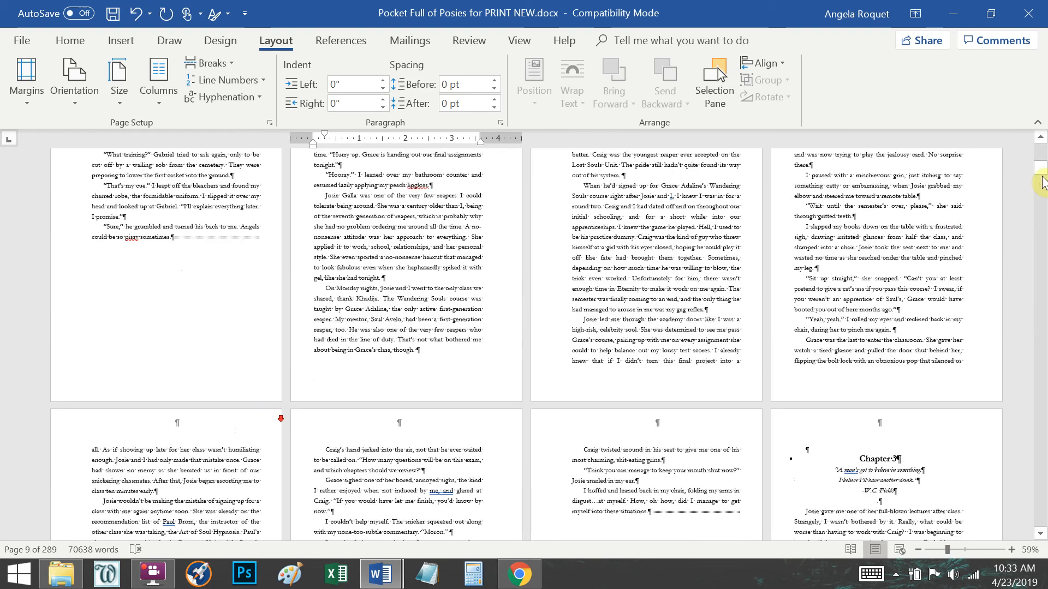
pyautogui.click(1041, 506)
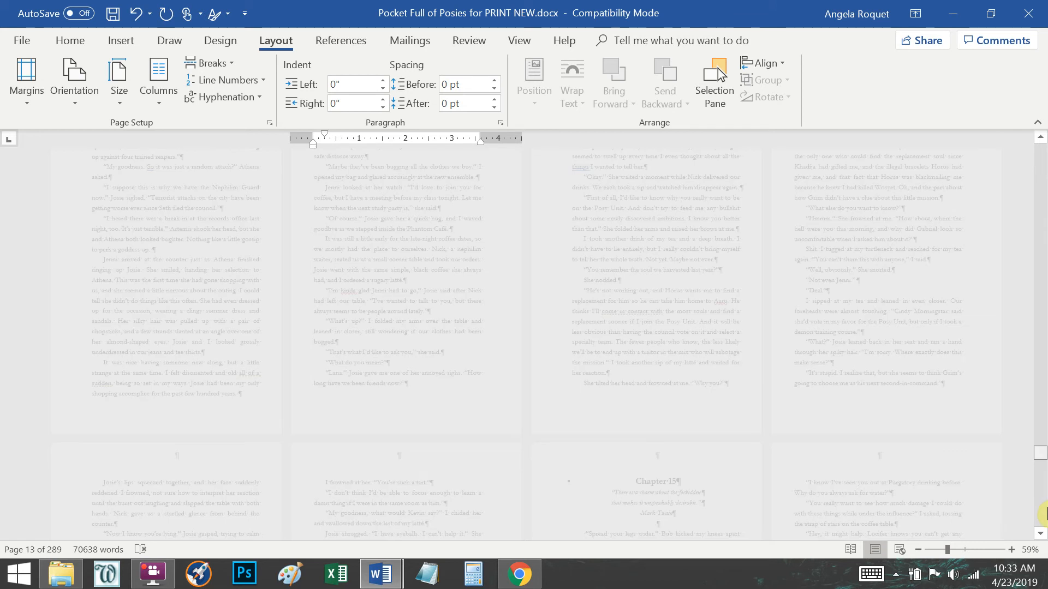
pyautogui.scroll(-3, 838, 397)
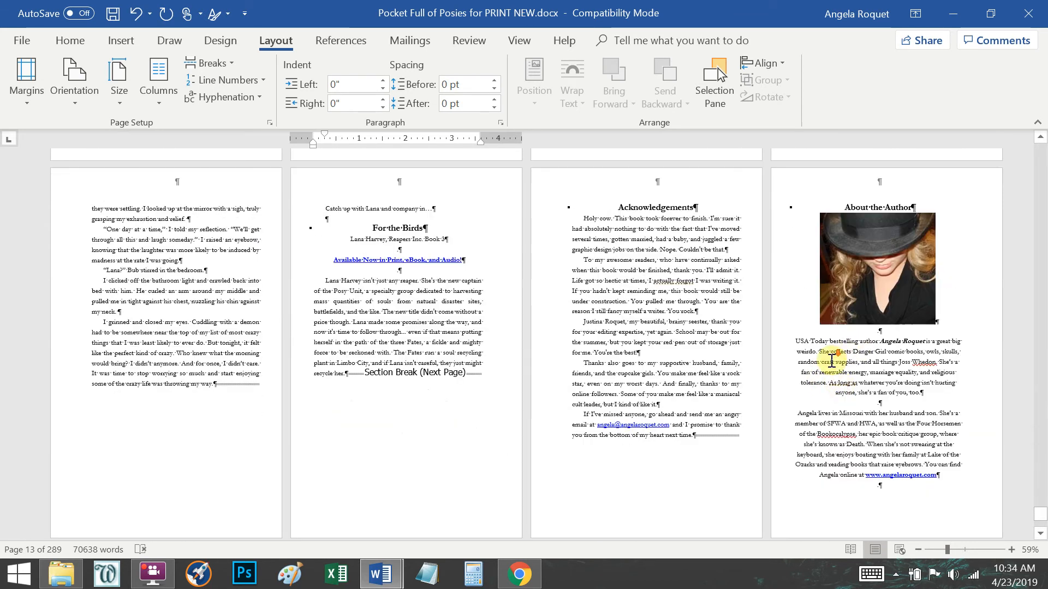
pyautogui.scroll(-10, 833, 360)
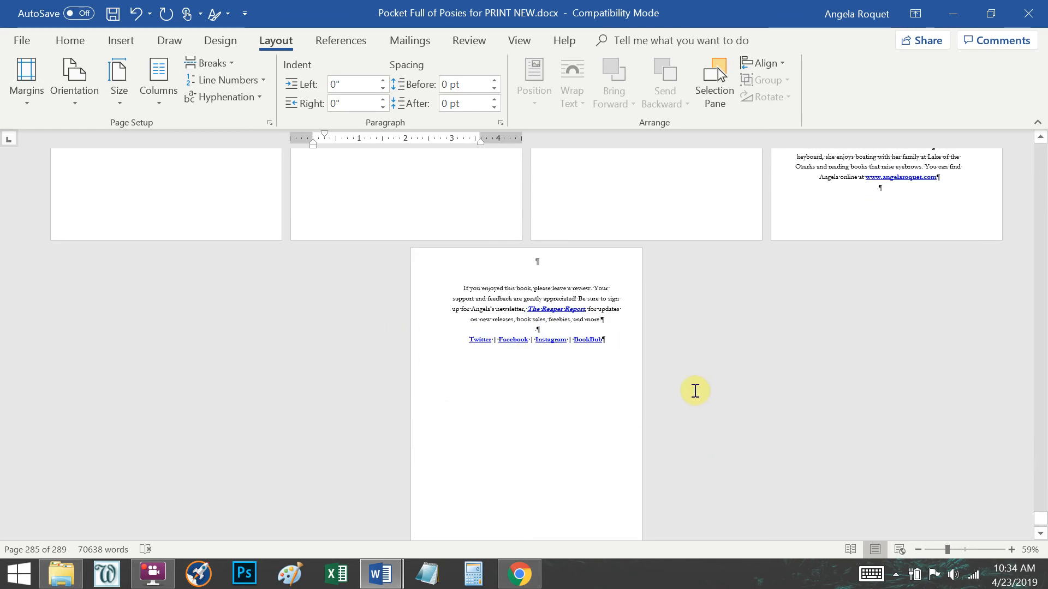
pyautogui.scroll(-3, 700, 401)
pyautogui.scroll(10, 648, 363)
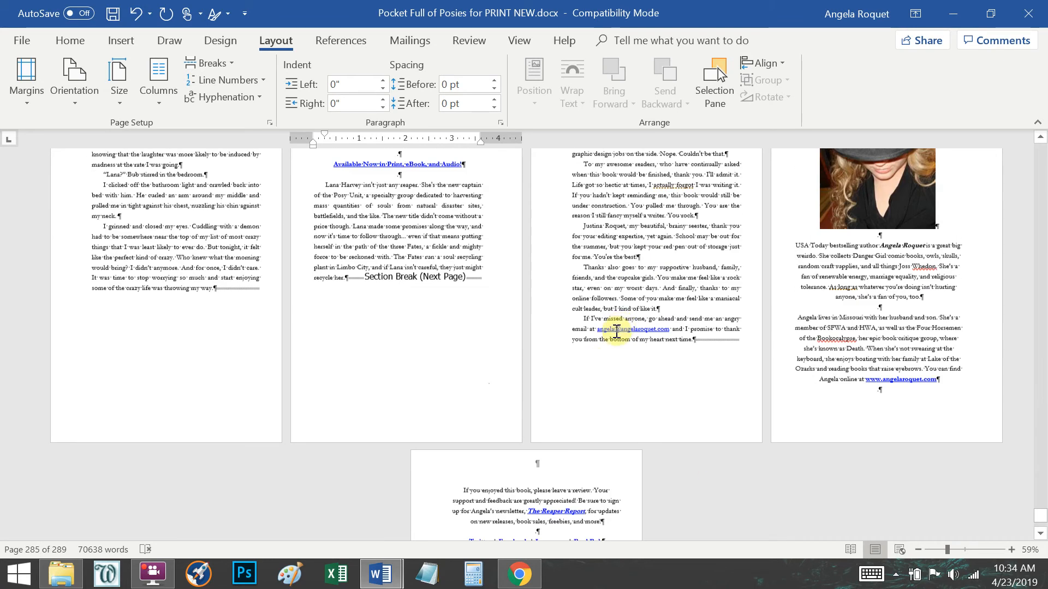
pyautogui.scroll(3, 491, 382)
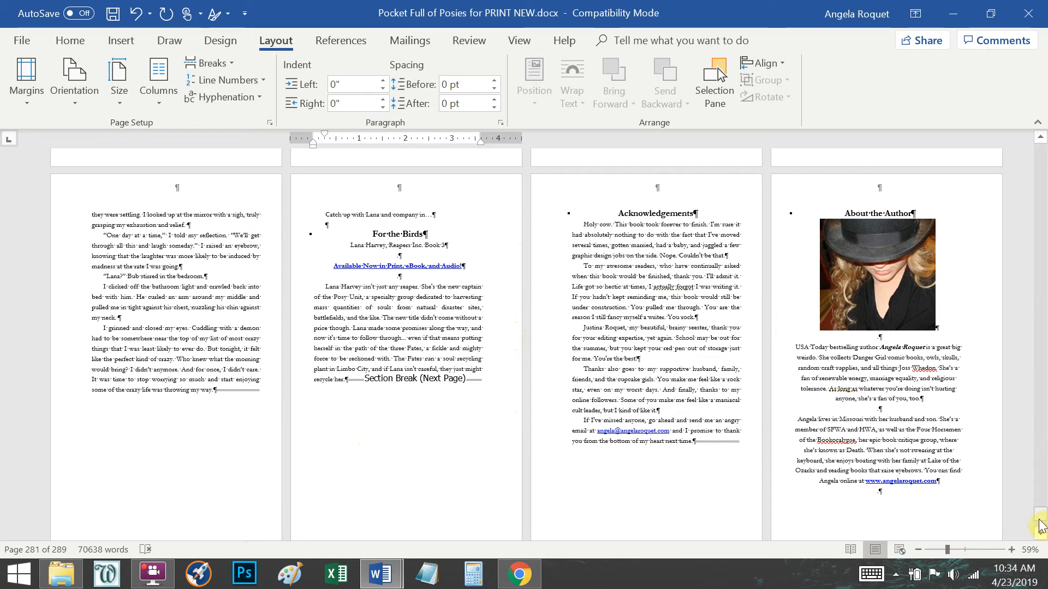
pyautogui.moveTo(1042, 518); pyautogui.dragTo(1044, 145)
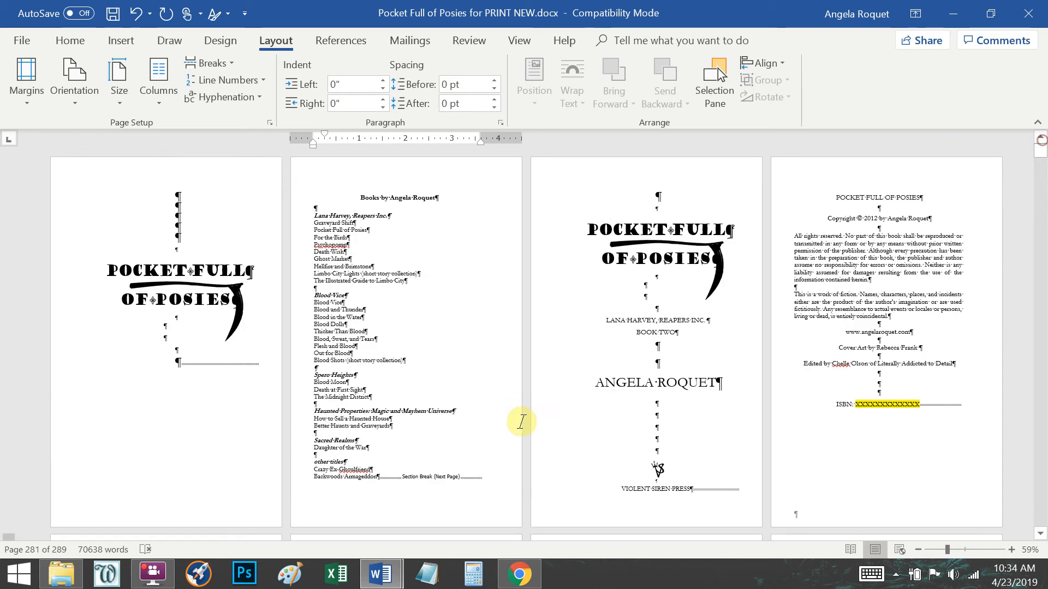
pyautogui.scroll(-5, 493, 402)
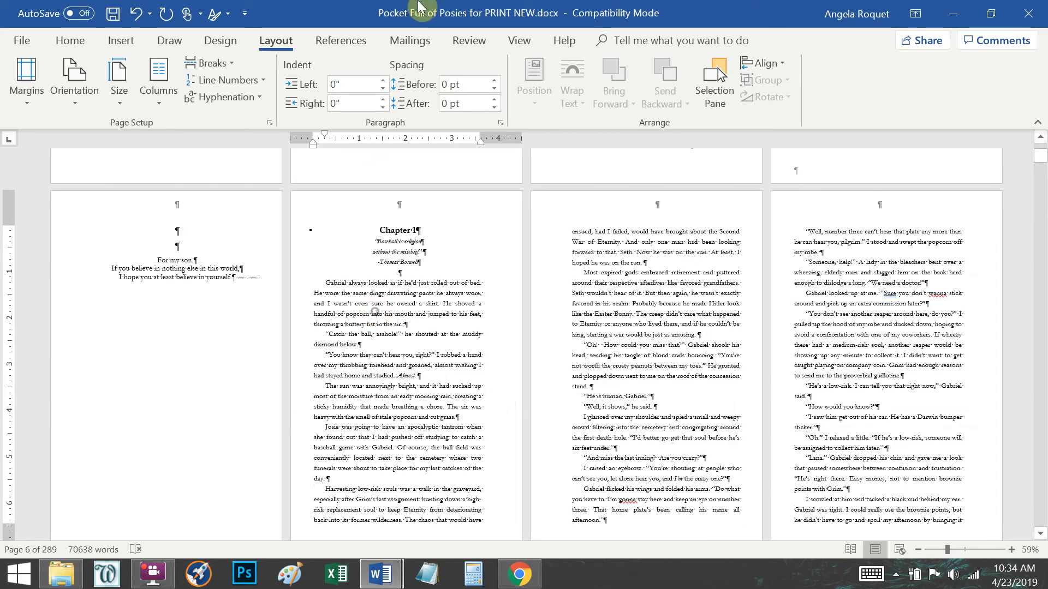
# Step: Examine the Chapter One opening in Graveyard Shift for PRINT NEW.docx at 100% zoom, including the scythe ornament, blank lines and heading
pyautogui.click(519, 41)
pyautogui.click(478, 84)
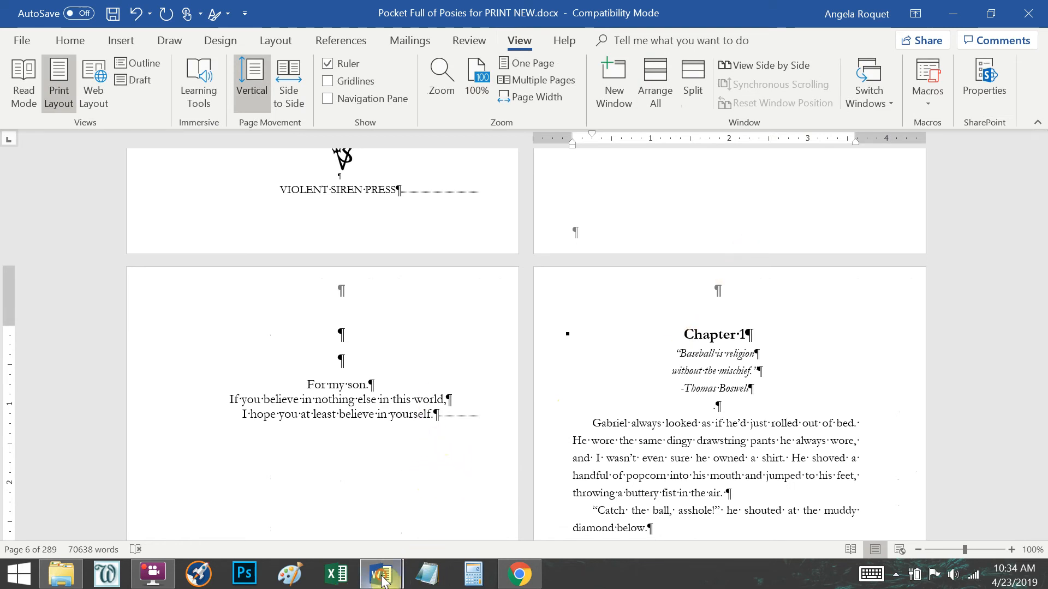
pyautogui.moveTo(384, 580)
pyautogui.click(480, 491)
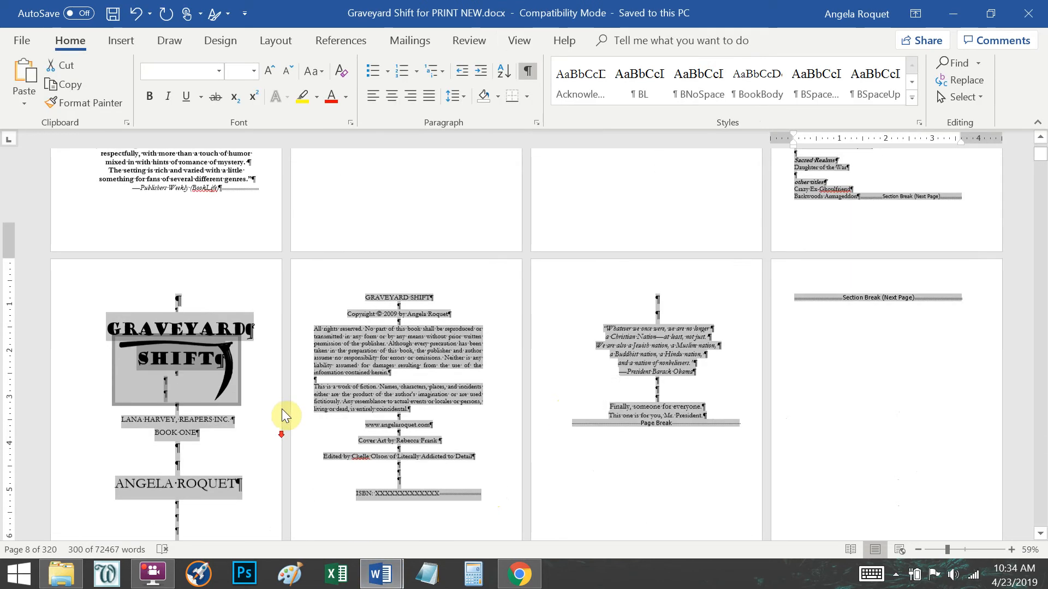
pyautogui.scroll(-5, 282, 408)
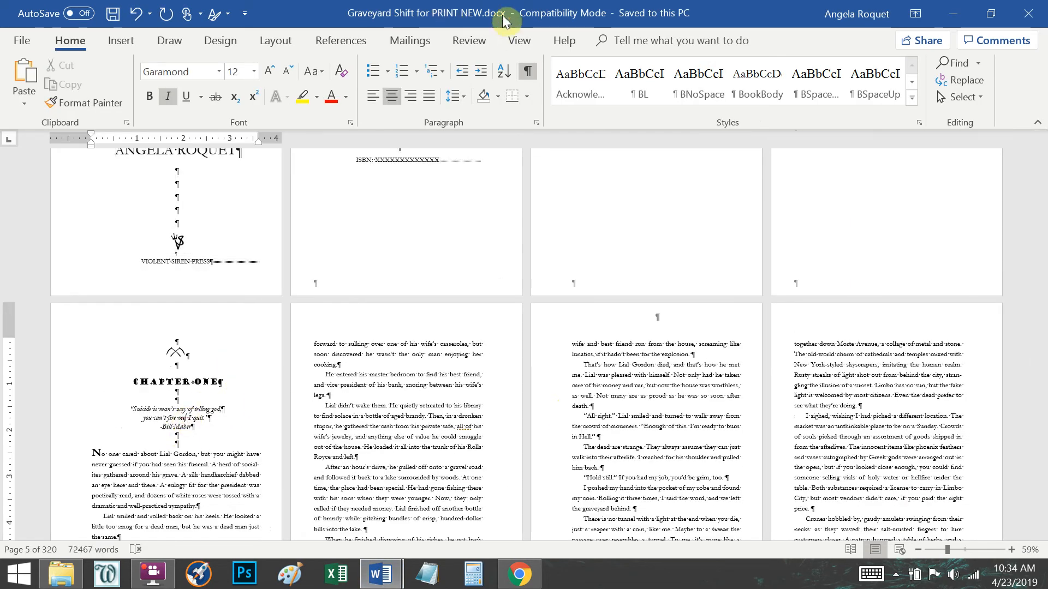
pyautogui.click(519, 40)
pyautogui.click(483, 76)
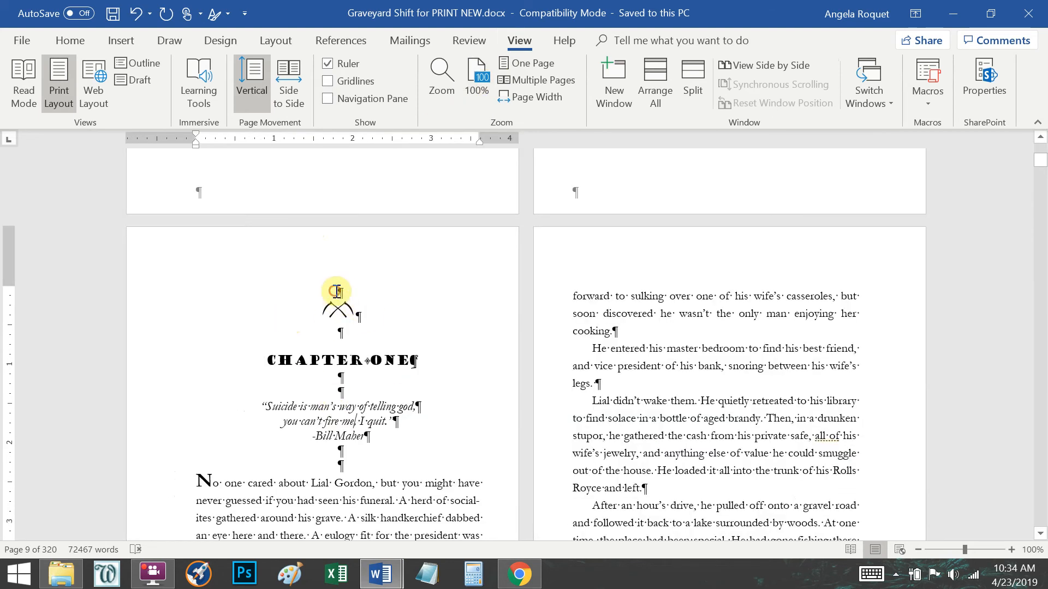
pyautogui.click(71, 40)
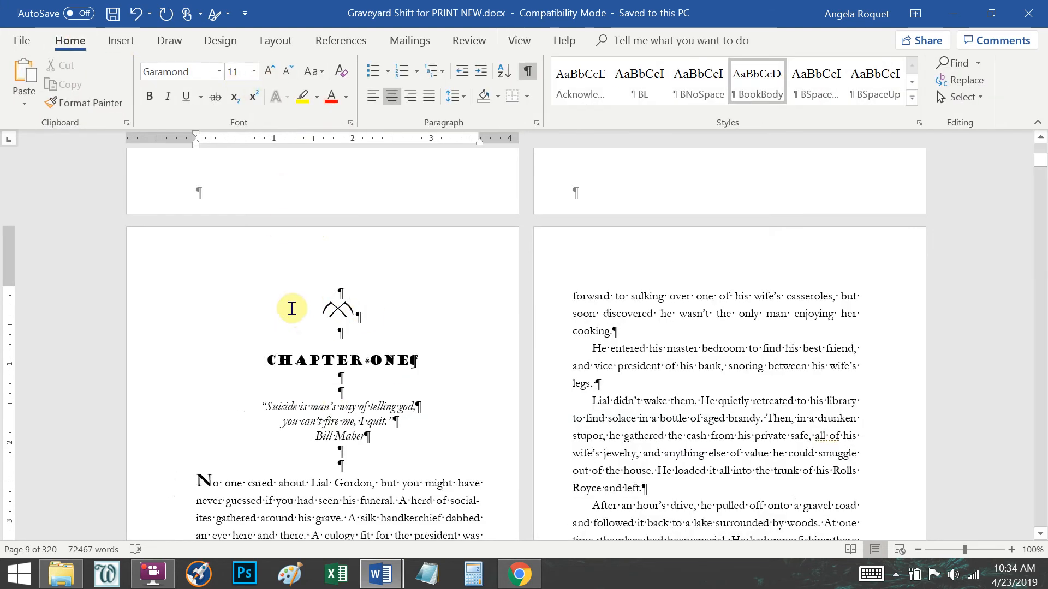
pyautogui.click(364, 321)
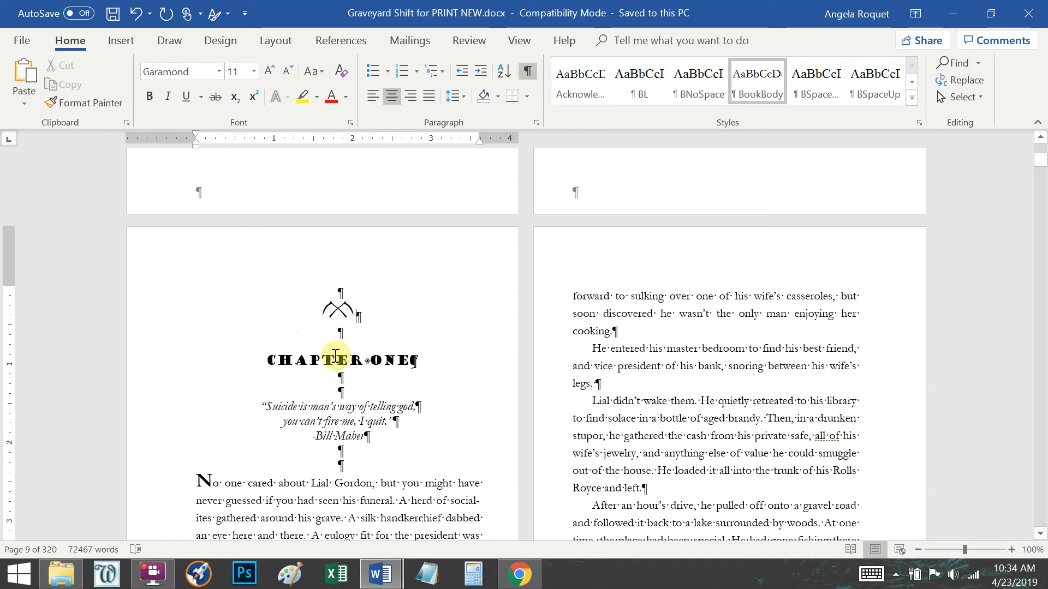
pyautogui.click(345, 312)
pyautogui.click(338, 355)
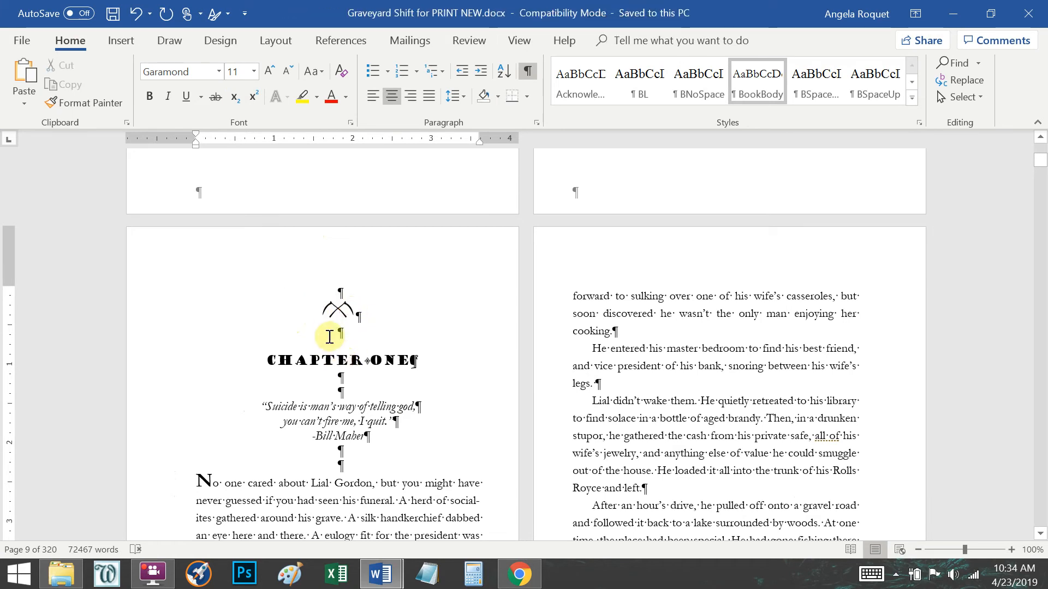
# Step: Switch back to Pocket Full of Posies for PRINT NEW.docx and add two blank paragraphs above the Chapter 1 heading
pyautogui.click(379, 575)
pyautogui.click(298, 516)
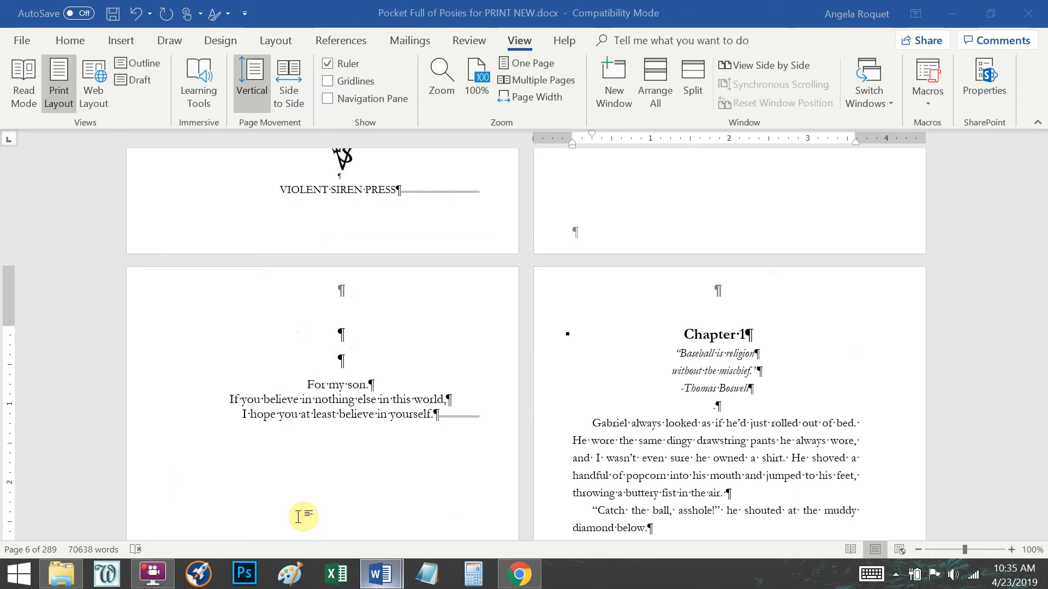
pyautogui.click(686, 334)
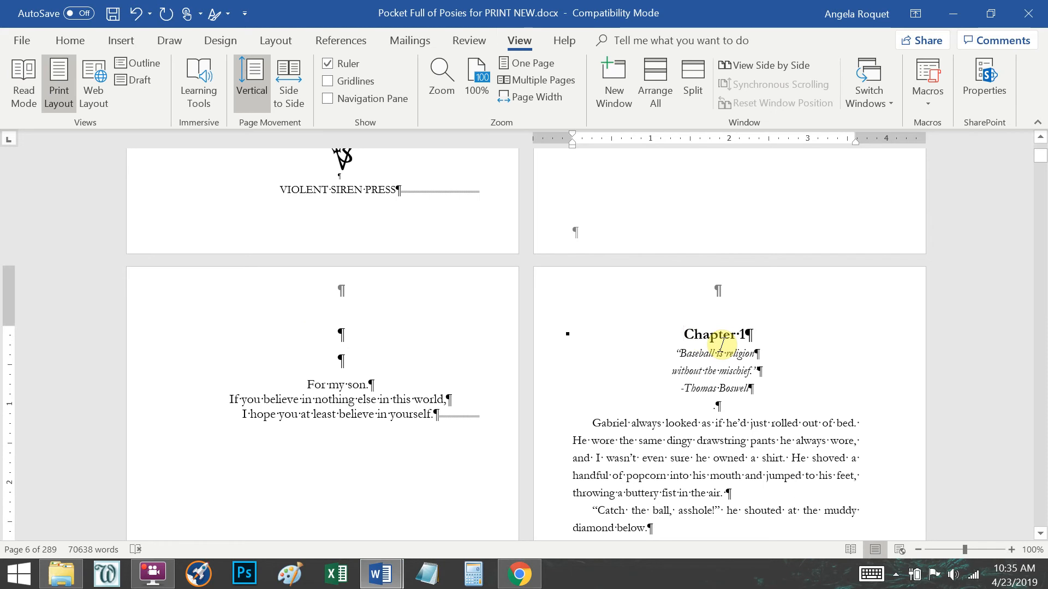
pyautogui.press('Return')
pyautogui.press('Return')
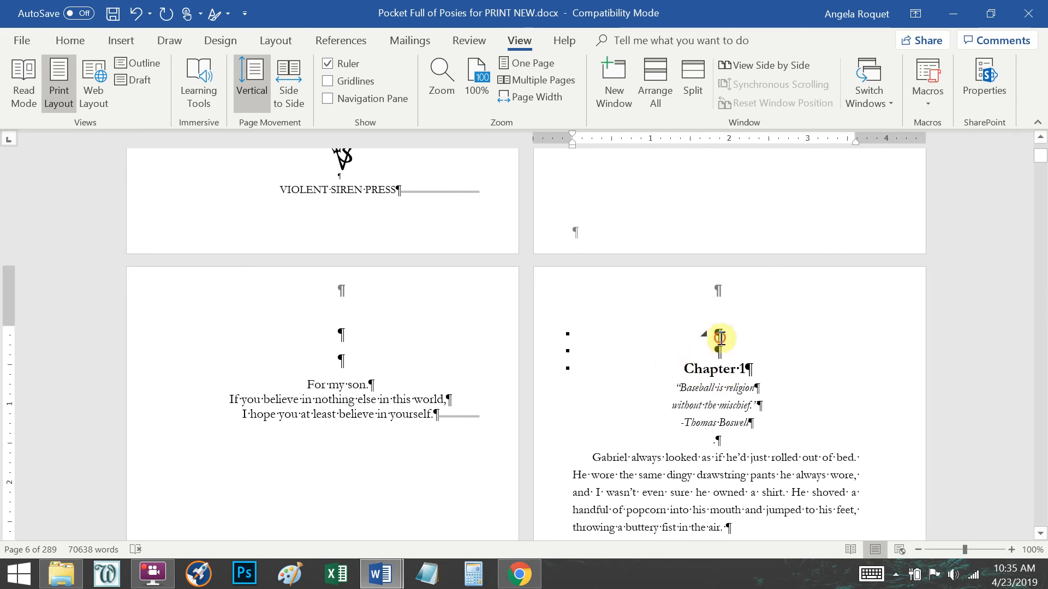
# Step: Insert the crossed-scythes picture from the Reapers Inc series folder on Removable Disk (E:) above the Chapter 1 heading
pyautogui.click(119, 40)
pyautogui.click(161, 64)
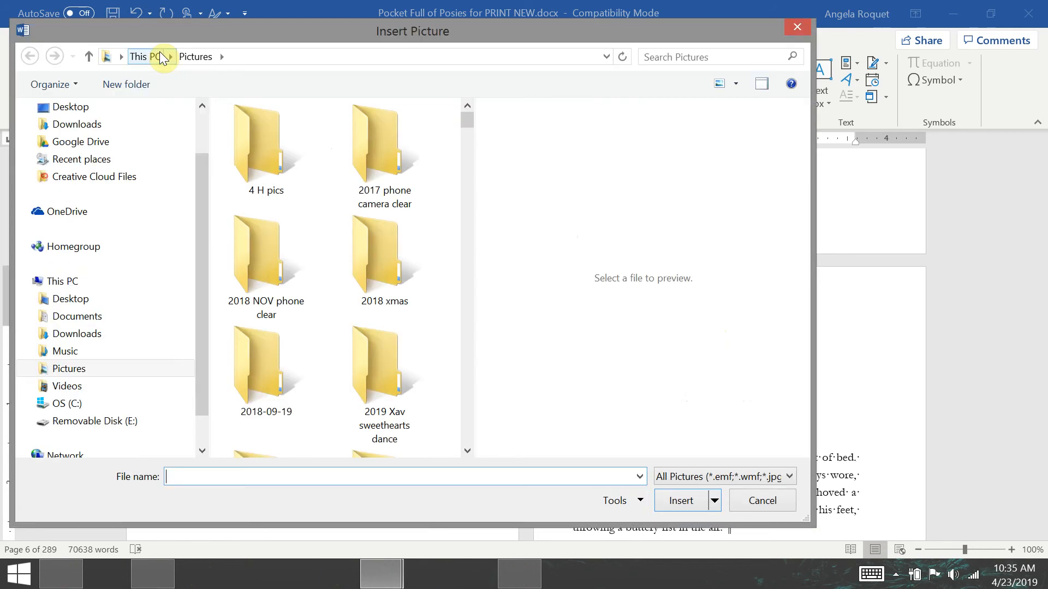
pyautogui.click(129, 421)
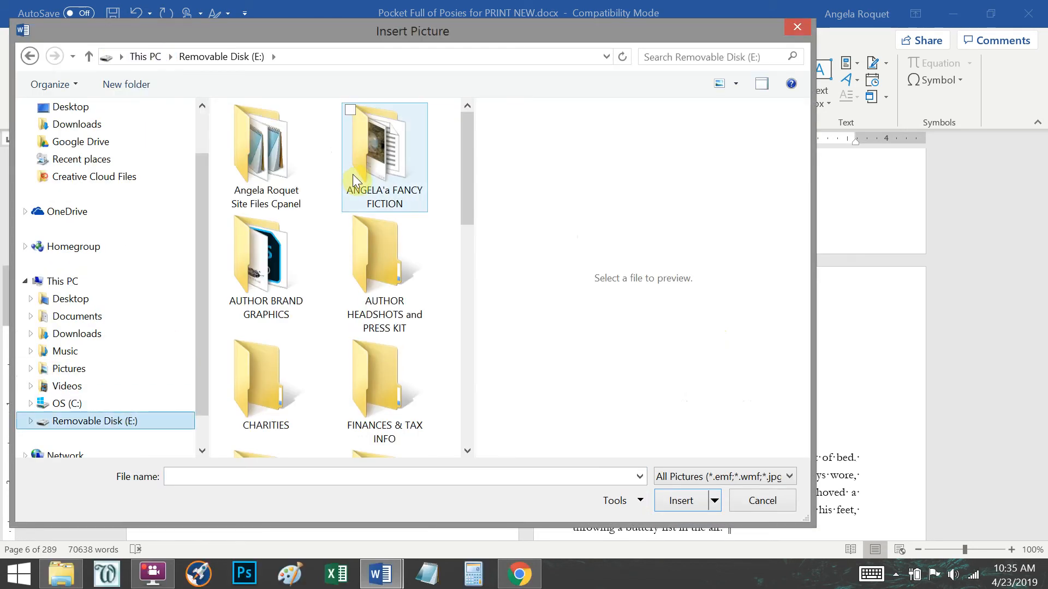
pyautogui.doubleClick(352, 178)
pyautogui.click(294, 186)
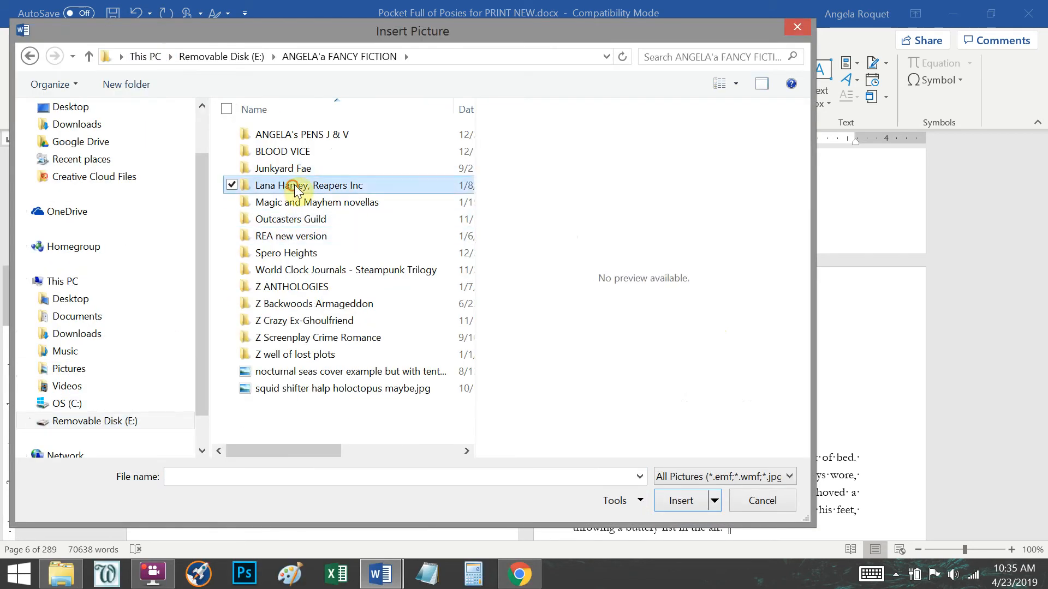
pyautogui.doubleClick(294, 188)
pyautogui.doubleClick(376, 159)
pyautogui.doubleClick(378, 262)
pyautogui.doubleClick(301, 168)
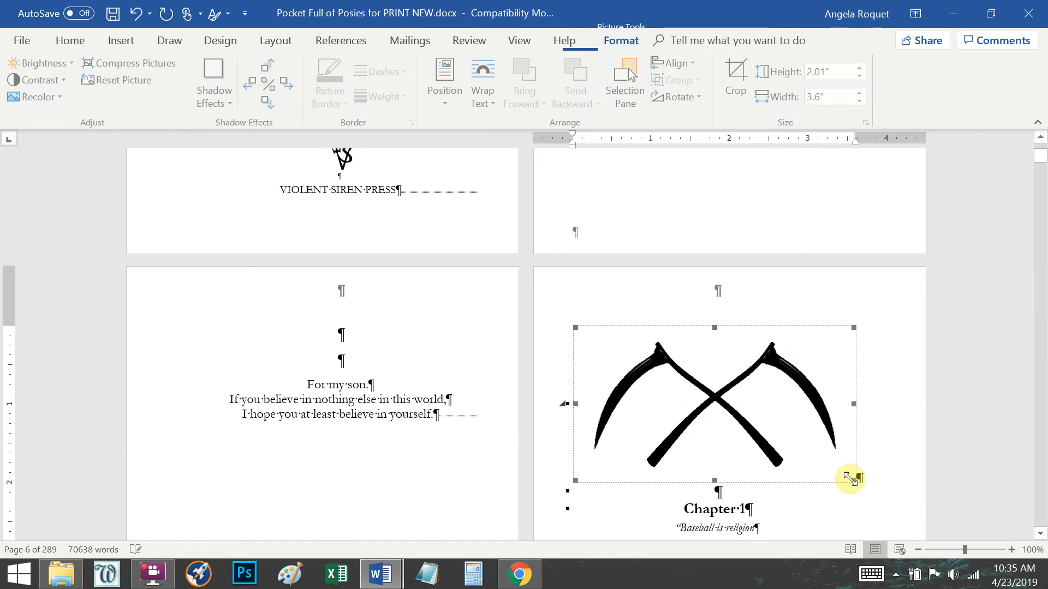
# Step: Scale the inserted scythe picture down to about 0.41" high by 0.74" wide
pyautogui.moveTo(850, 479); pyautogui.dragTo(675, 360)
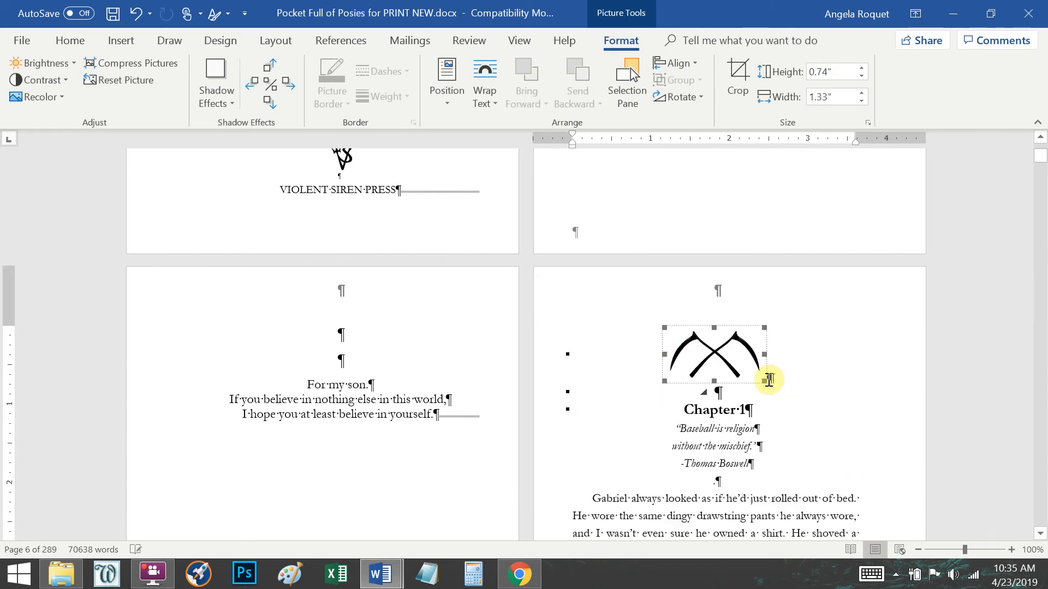
pyautogui.moveTo(764, 380); pyautogui.dragTo(719, 355)
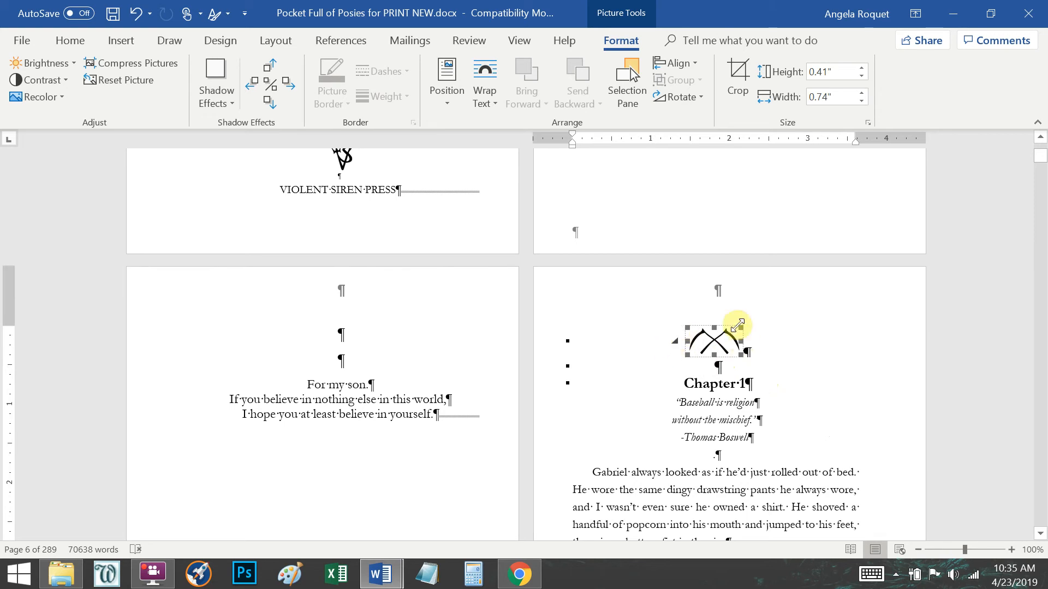
pyautogui.click(775, 344)
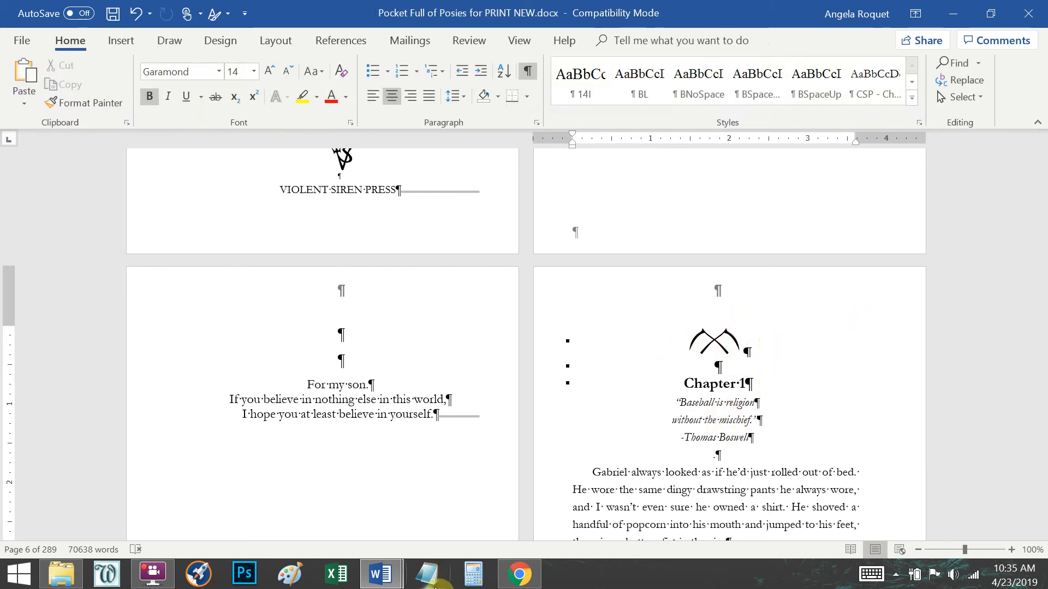
# Step: Switch to Graveyard Shift for PRINT NEW.docx and copy the scythe ornament with the blank paragraphs around it above Chapter One
pyautogui.moveTo(380, 578)
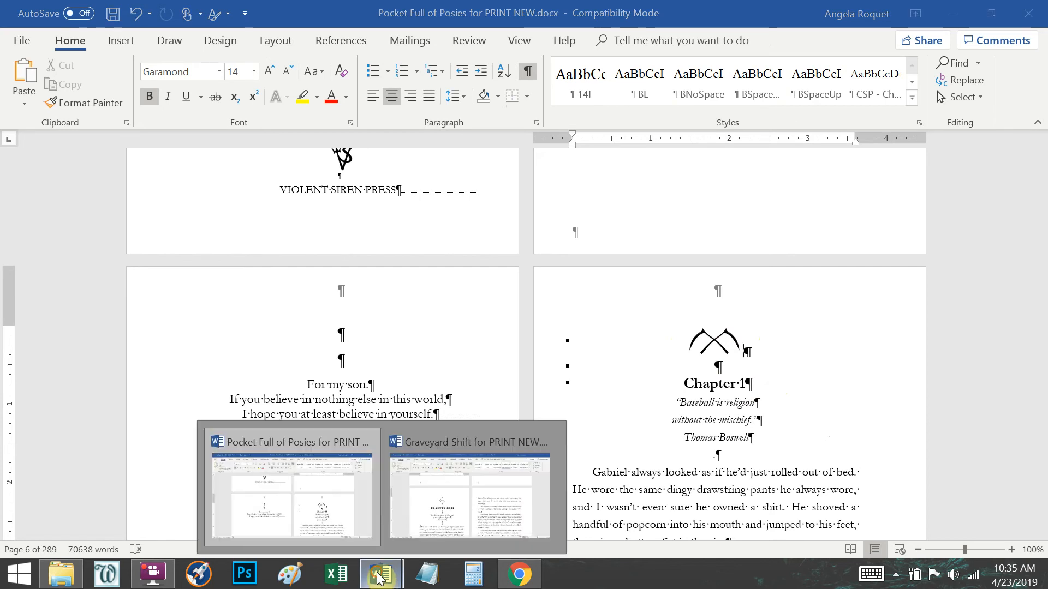
pyautogui.click(439, 513)
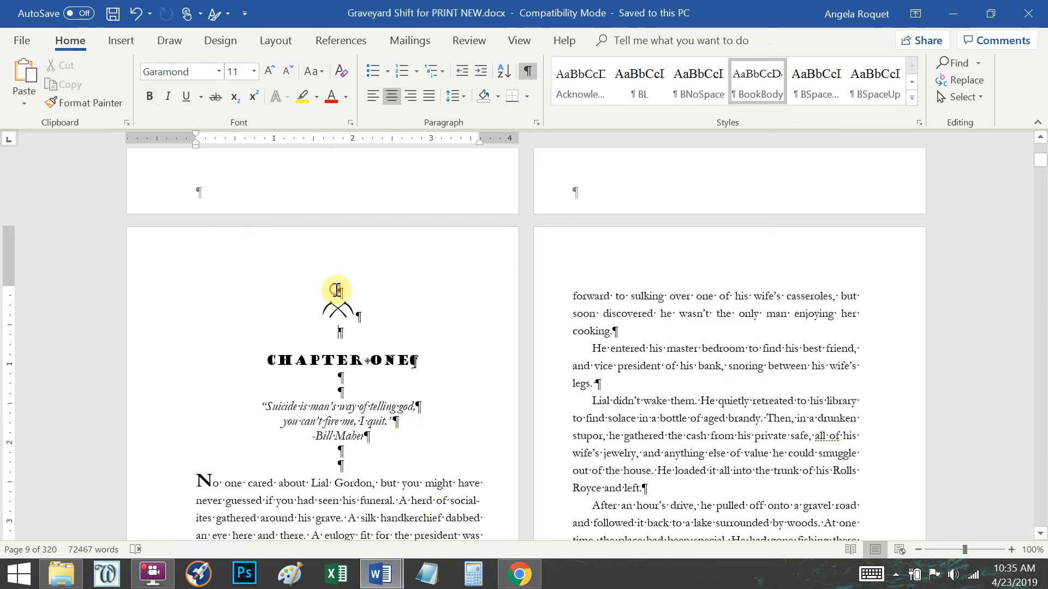
pyautogui.moveTo(336, 290); pyautogui.dragTo(379, 325)
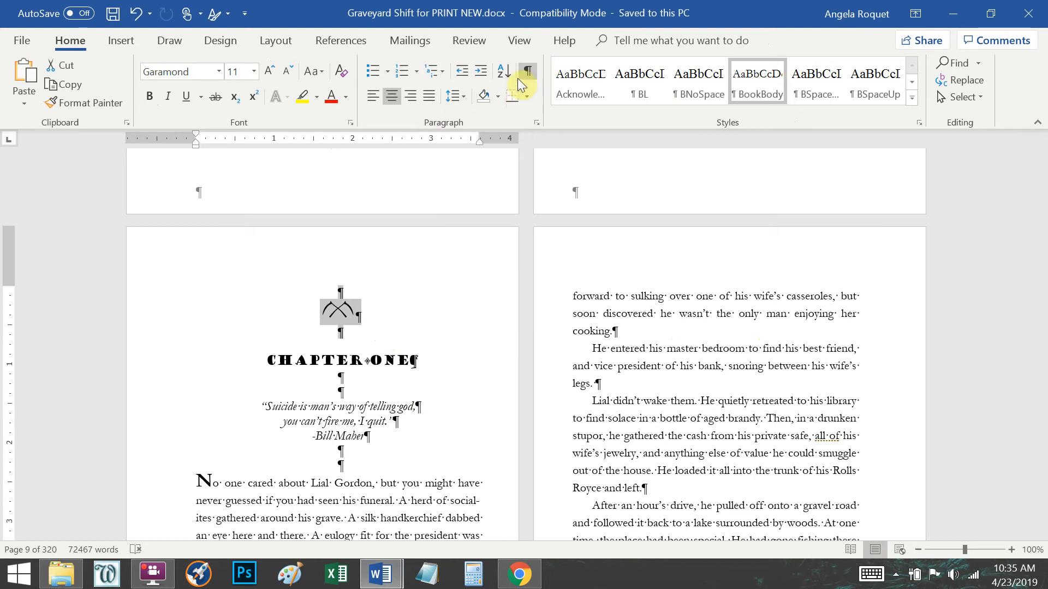
pyautogui.click(331, 356)
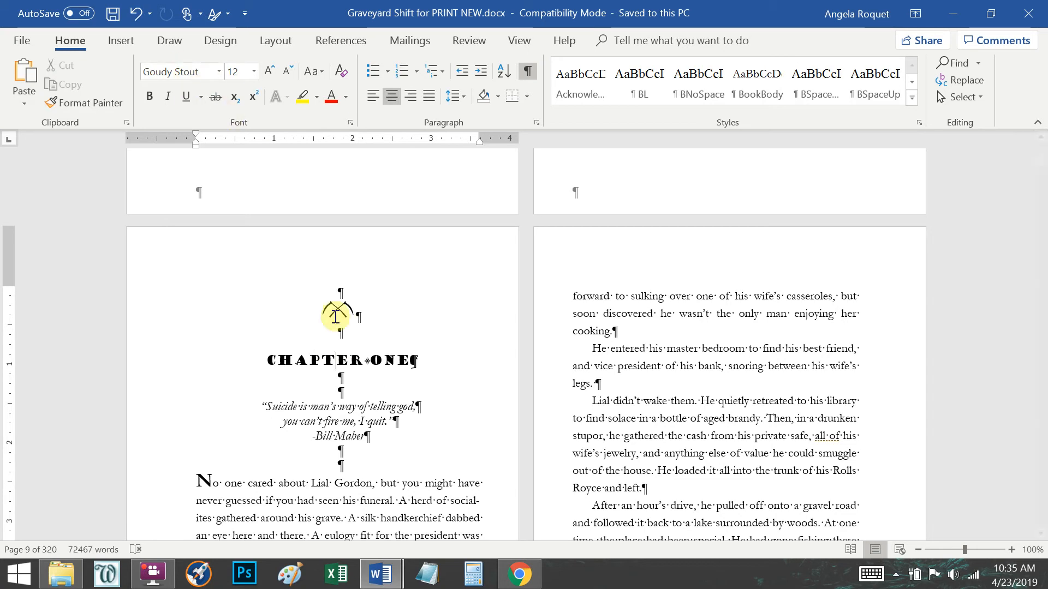
pyautogui.moveTo(336, 288); pyautogui.dragTo(366, 334)
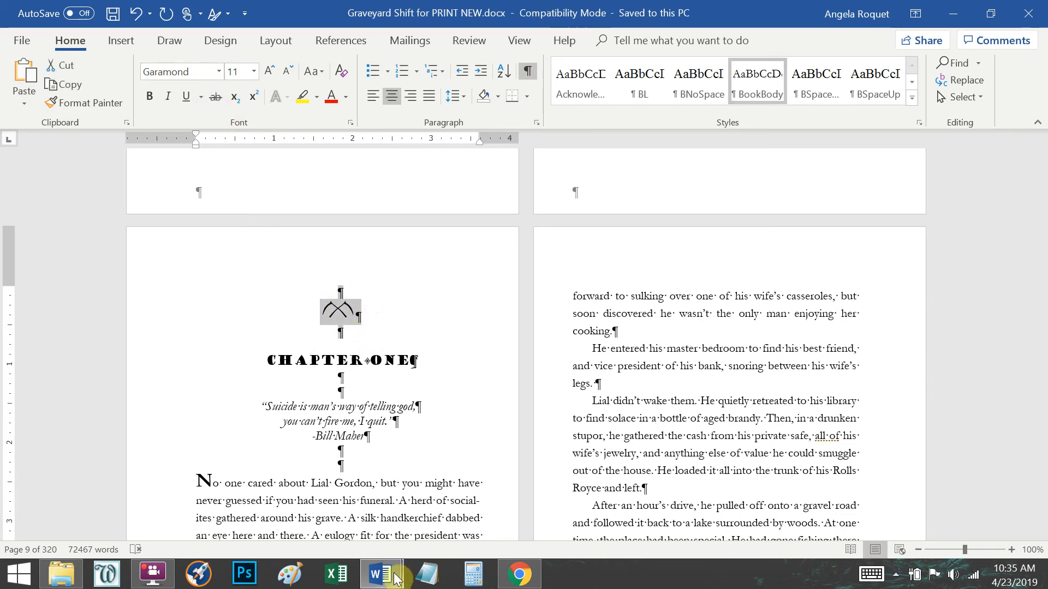
# Step: In Pocket Full of Posies for PRINT NEW.docx, replace the ornament and blank paragraph above Chapter 1 with the copied ornament block
pyautogui.moveTo(399, 580)
pyautogui.click(322, 507)
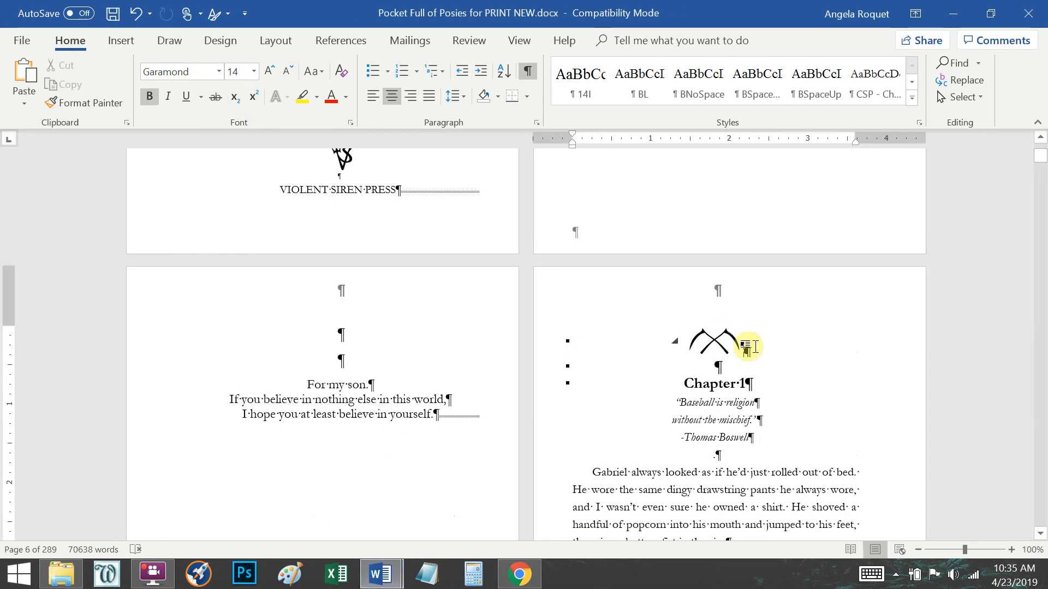
pyautogui.click(702, 346)
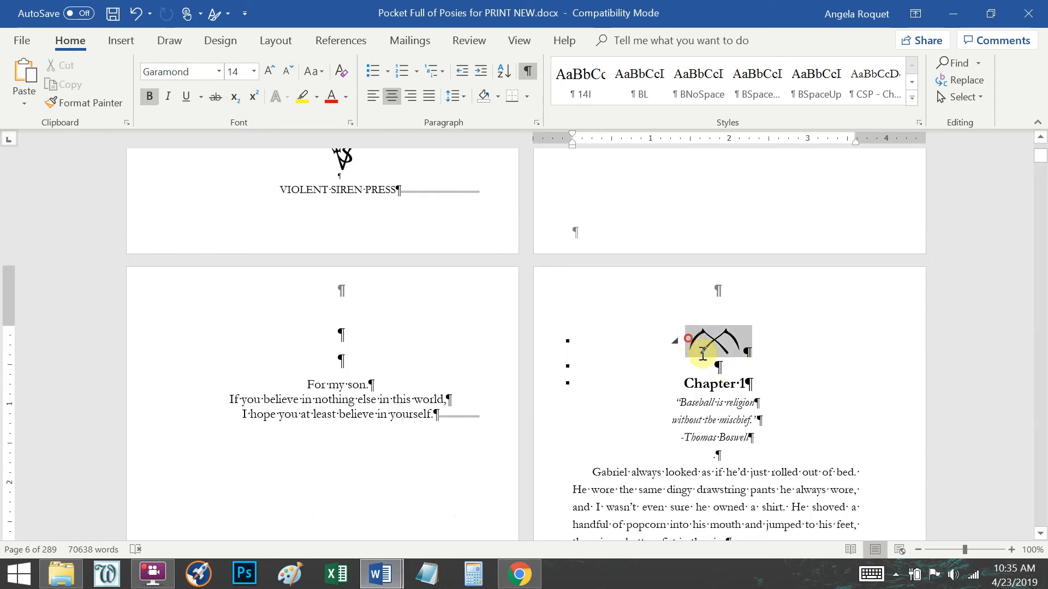
pyautogui.click(732, 371)
pyautogui.moveTo(679, 386); pyautogui.dragTo(657, 331)
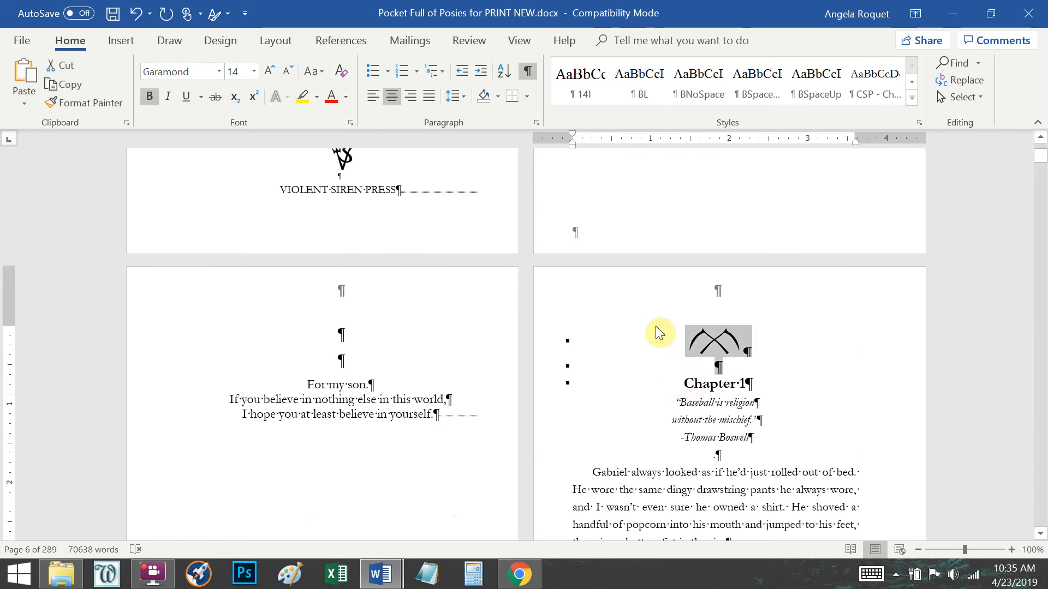
pyautogui.hotkey('ctrl', 'v')
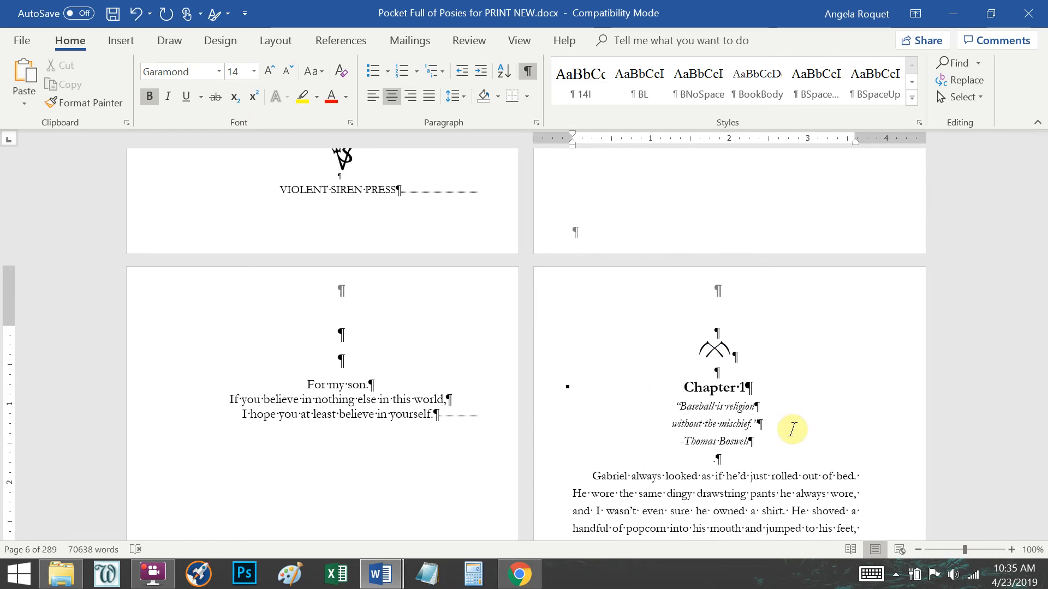
# Step: Check the Chapter One epigraph's style in Graveyard Shift and apply the csItalic style to the three-line epigraph under Chapter 1 in Pocket Full of Posies
pyautogui.click(717, 408)
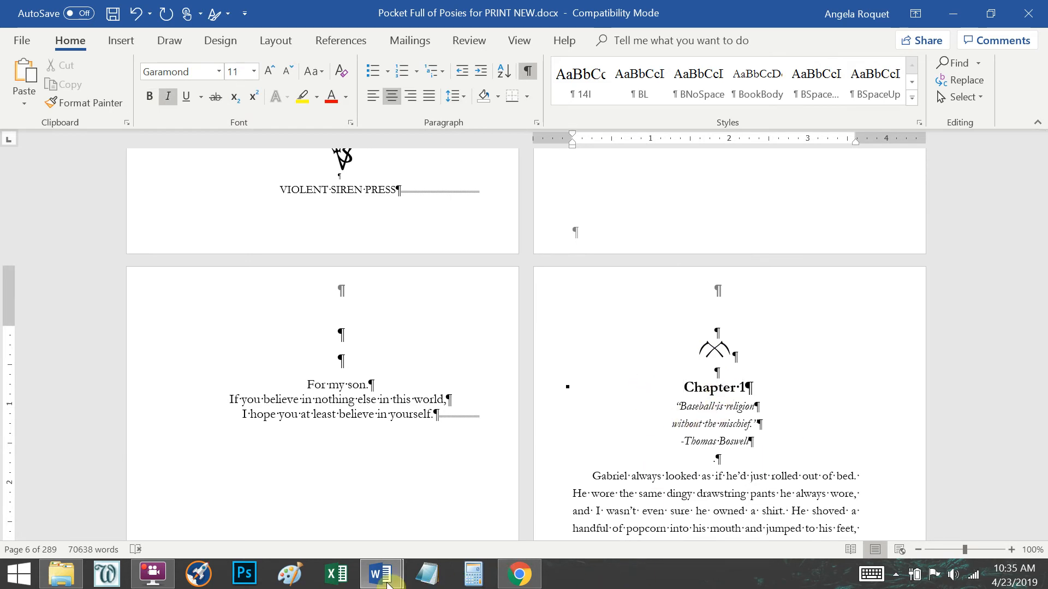
pyautogui.moveTo(381, 574)
pyautogui.click(456, 510)
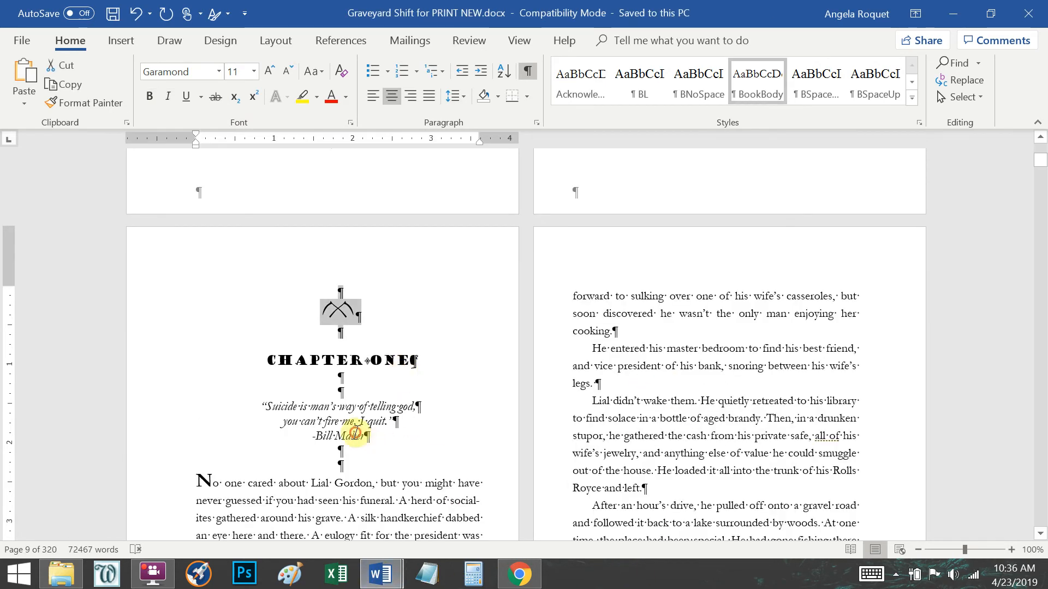
pyautogui.click(912, 100)
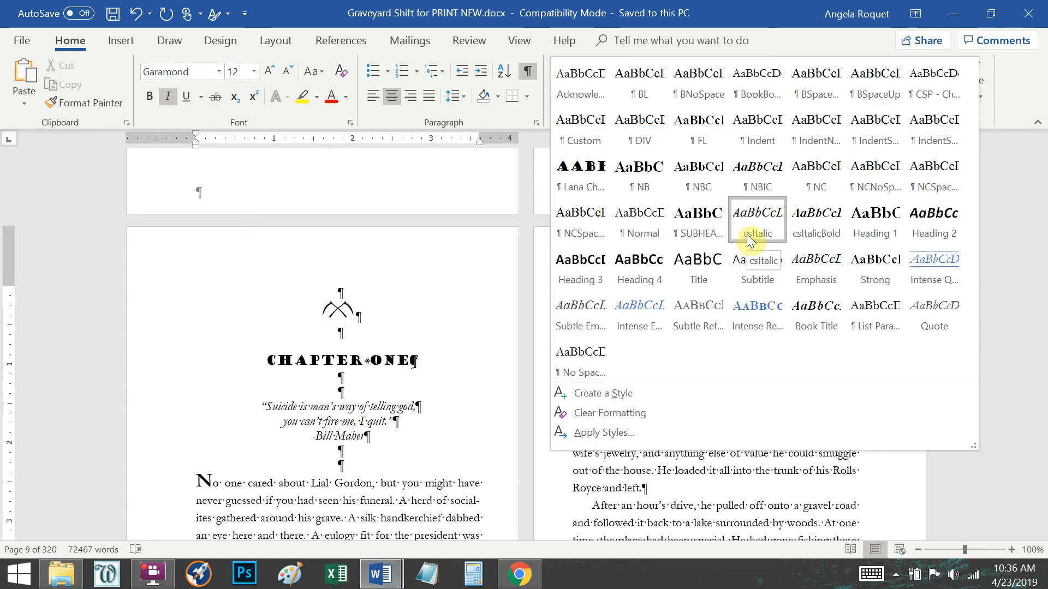
pyautogui.click(343, 419)
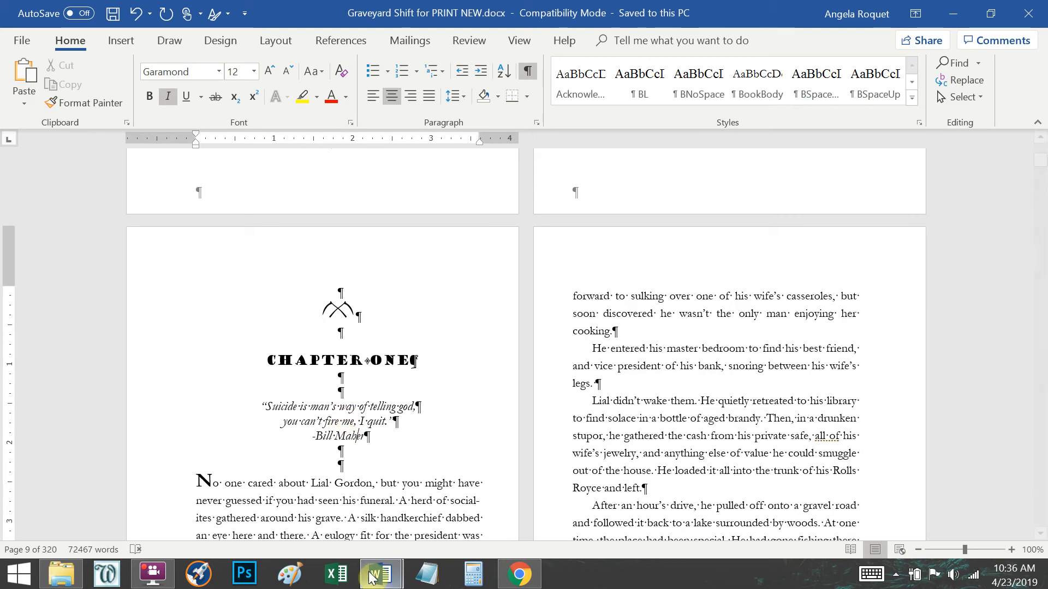
pyautogui.moveTo(380, 574)
pyautogui.click(299, 509)
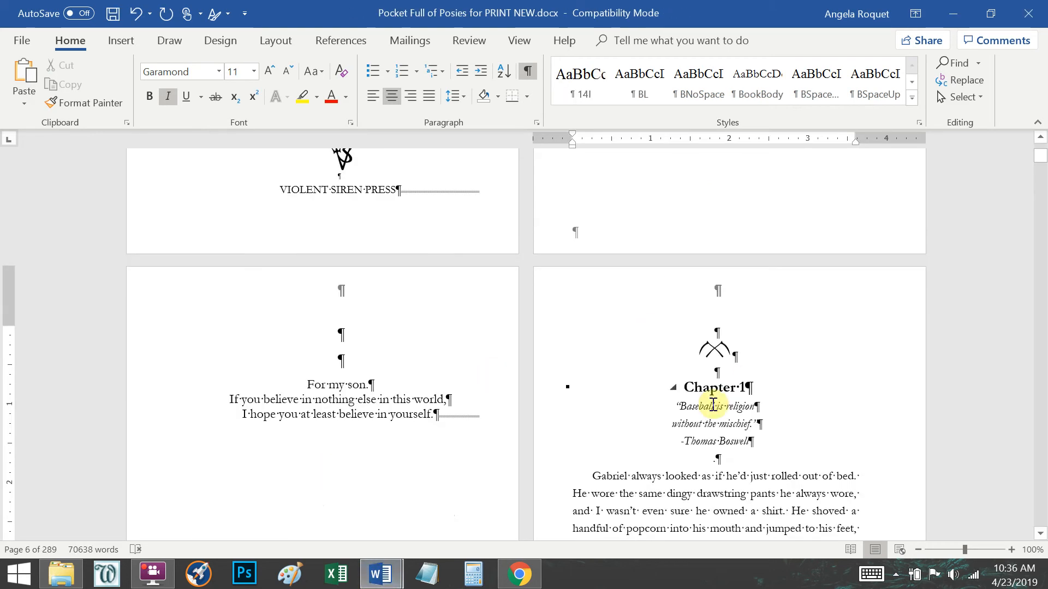
pyautogui.moveTo(675, 406); pyautogui.dragTo(760, 442)
pyautogui.click(908, 99)
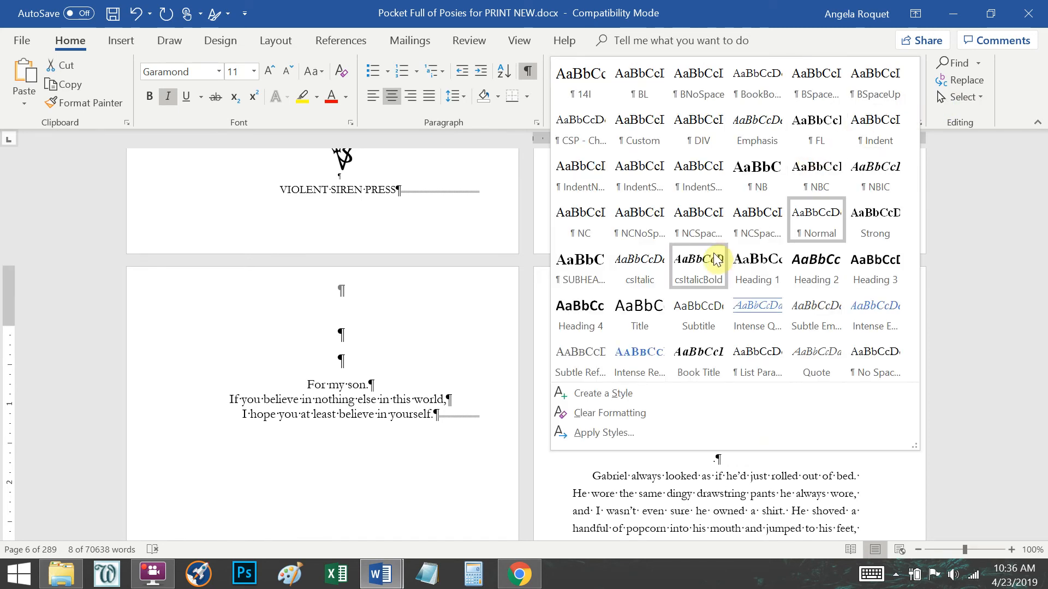
pyautogui.click(647, 256)
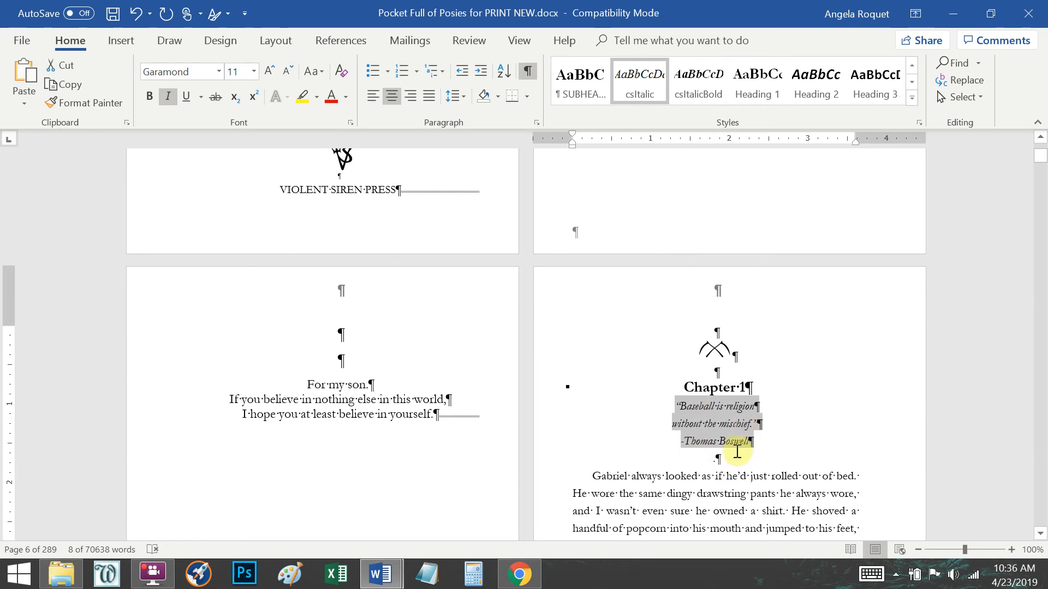
# Step: Set the Chapter 1 epigraph's line spacing to Single and add a blank paragraph between the heading and the epigraph
pyautogui.click(534, 125)
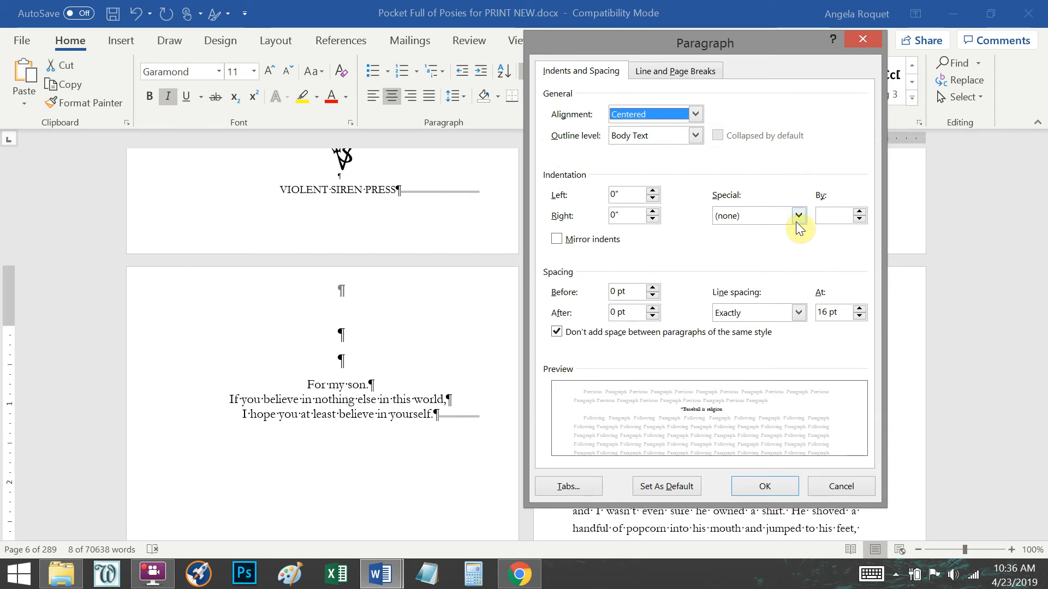
pyautogui.click(800, 214)
pyautogui.click(797, 215)
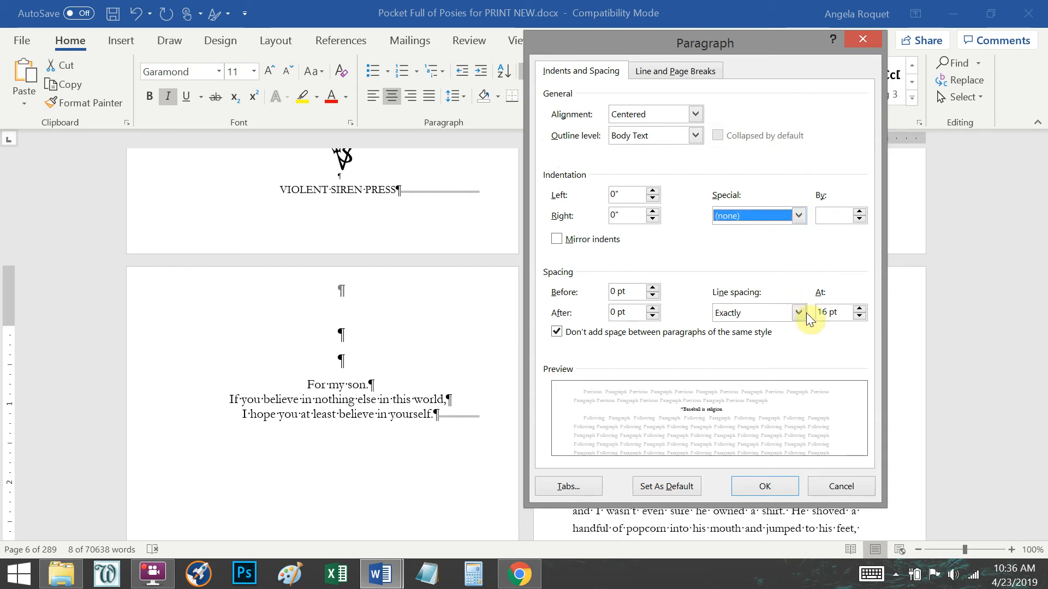
pyautogui.click(797, 312)
pyautogui.click(738, 331)
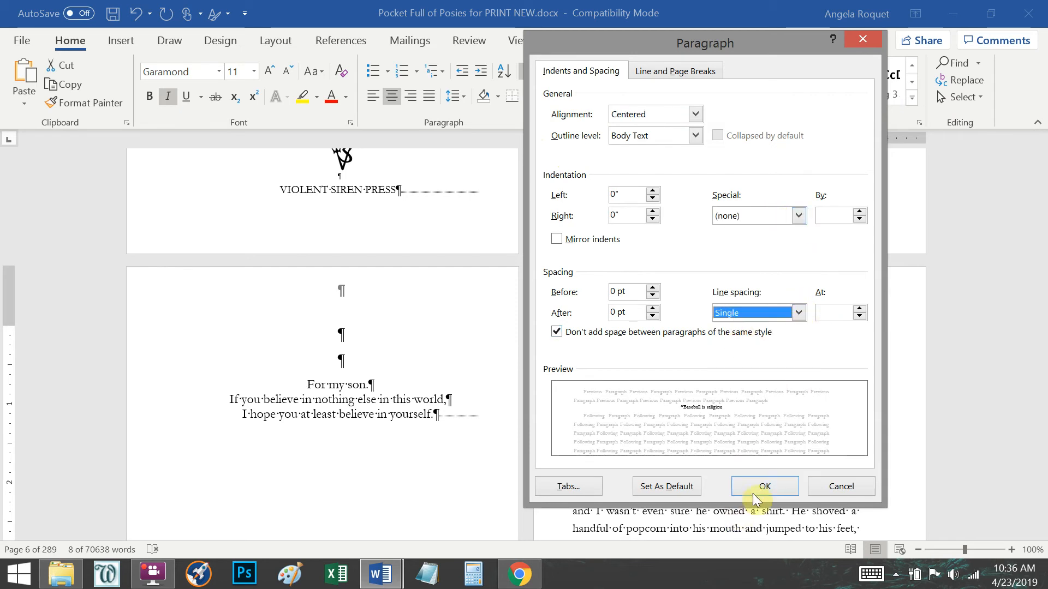
pyautogui.click(756, 486)
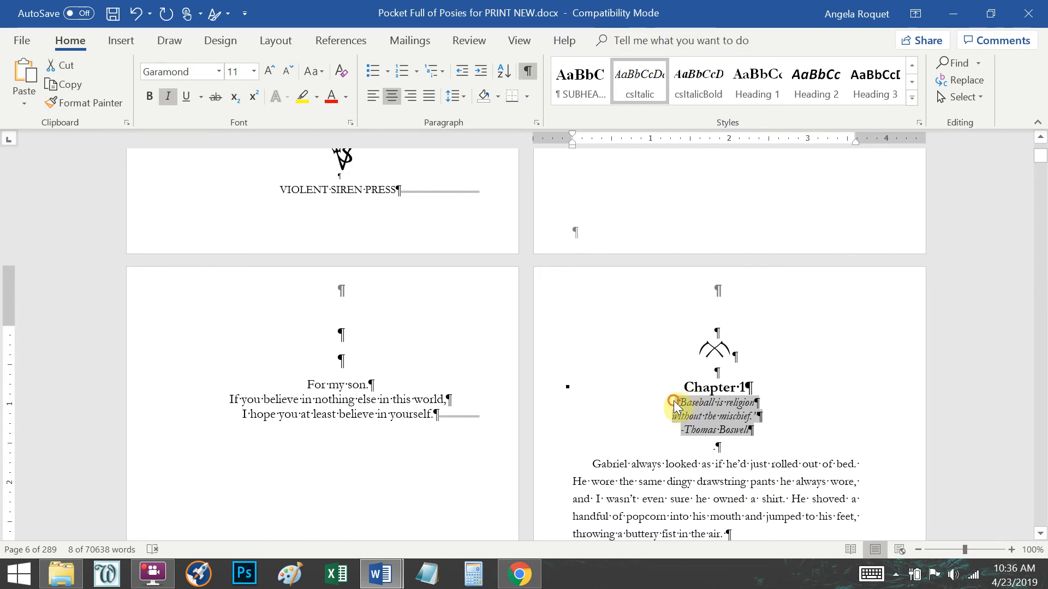
pyautogui.click(673, 402)
pyautogui.press('Return')
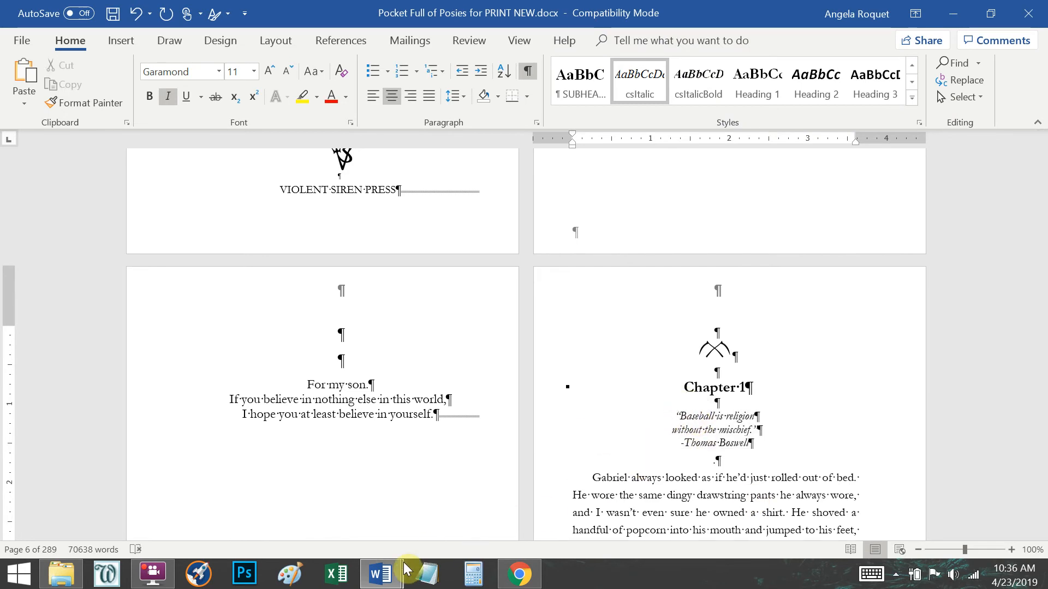
# Step: Examine the blank paragraphs around the Chapter One epigraph in Graveyard Shift, and return to Pocket Full of Posies
pyautogui.click(380, 573)
pyautogui.click(431, 516)
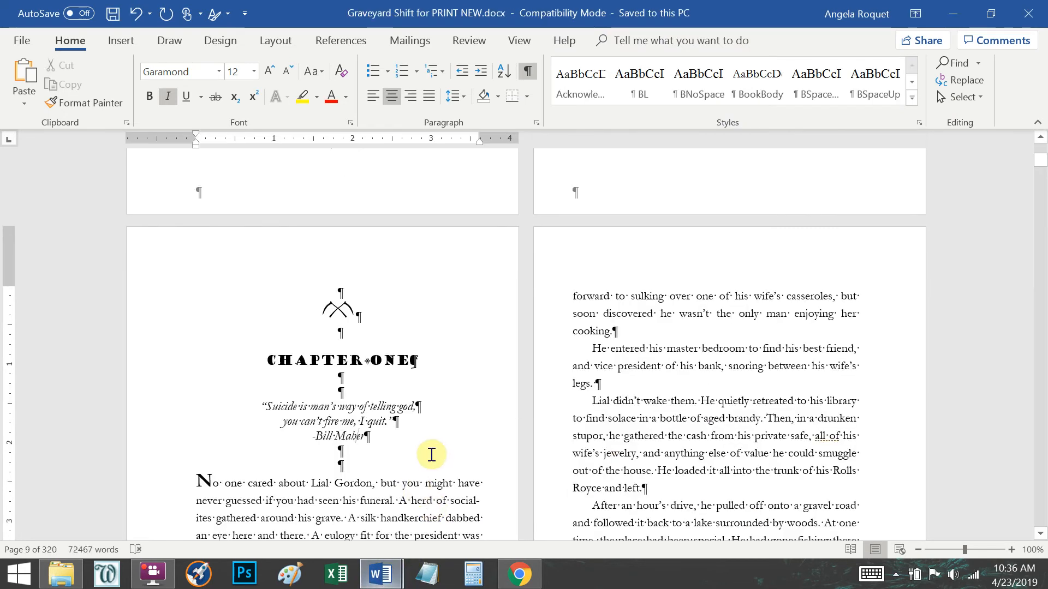
pyautogui.click(352, 376)
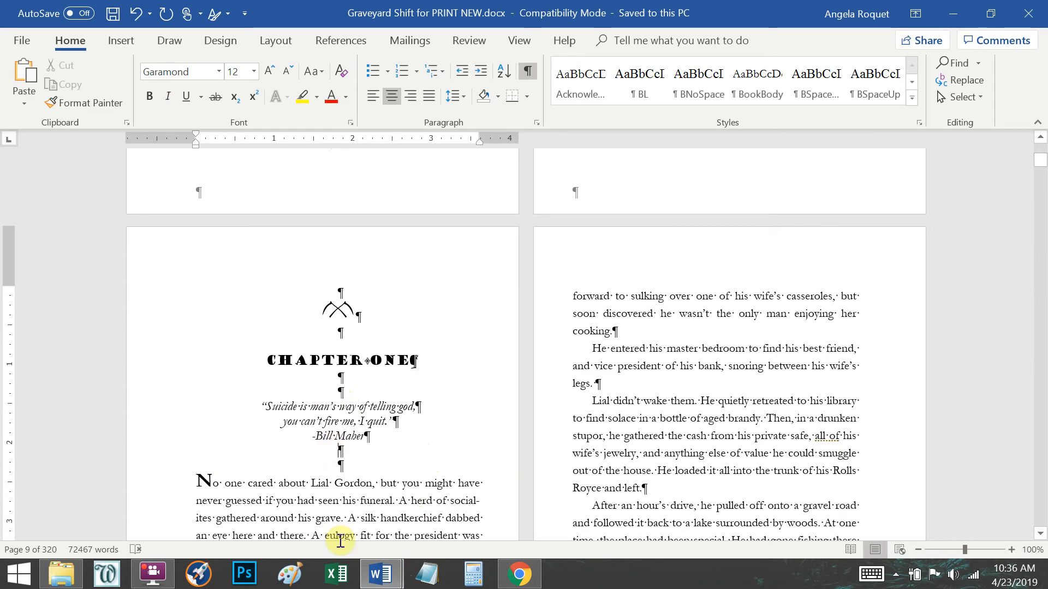
pyautogui.click(334, 518)
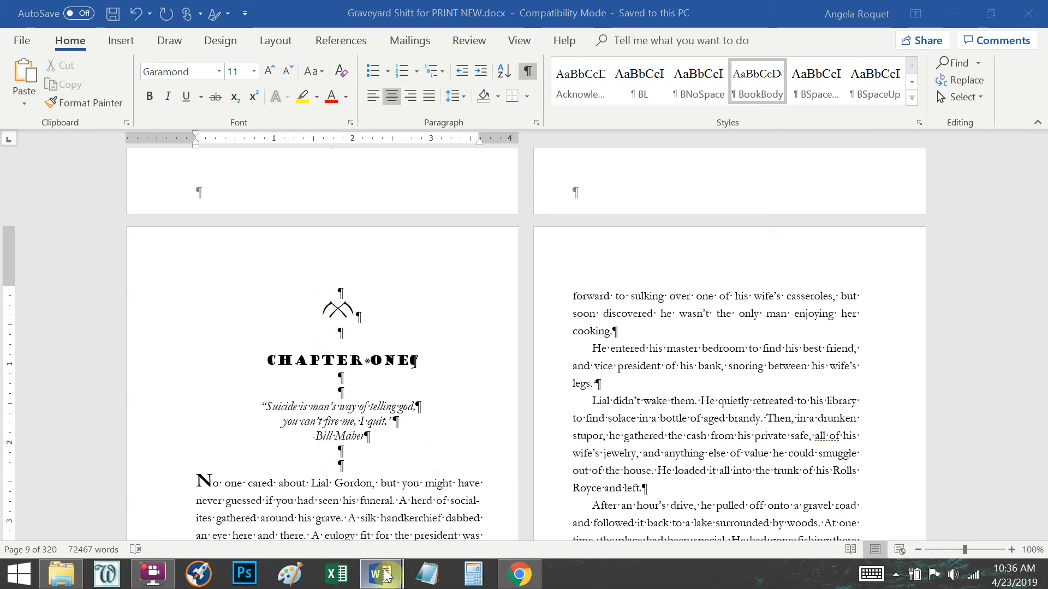
pyautogui.moveTo(380, 573)
pyautogui.click(317, 523)
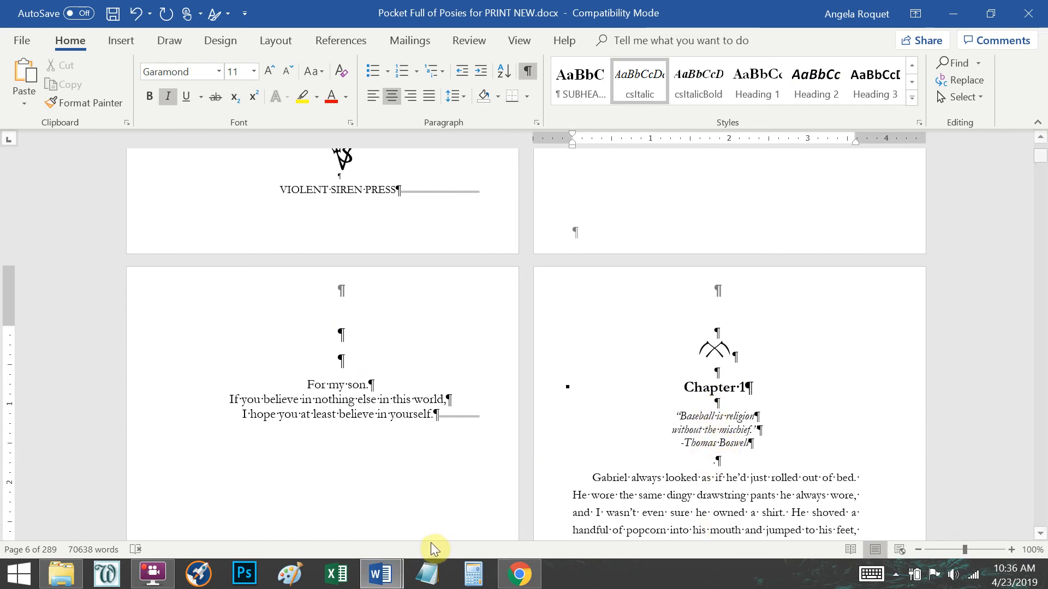
# Step: Switch to Graveyard Shift for PRINT NEW.docx and check the font formatting of the quote, blank lines and body text around the Chapter One heading
pyautogui.moveTo(380, 573)
pyautogui.click(456, 519)
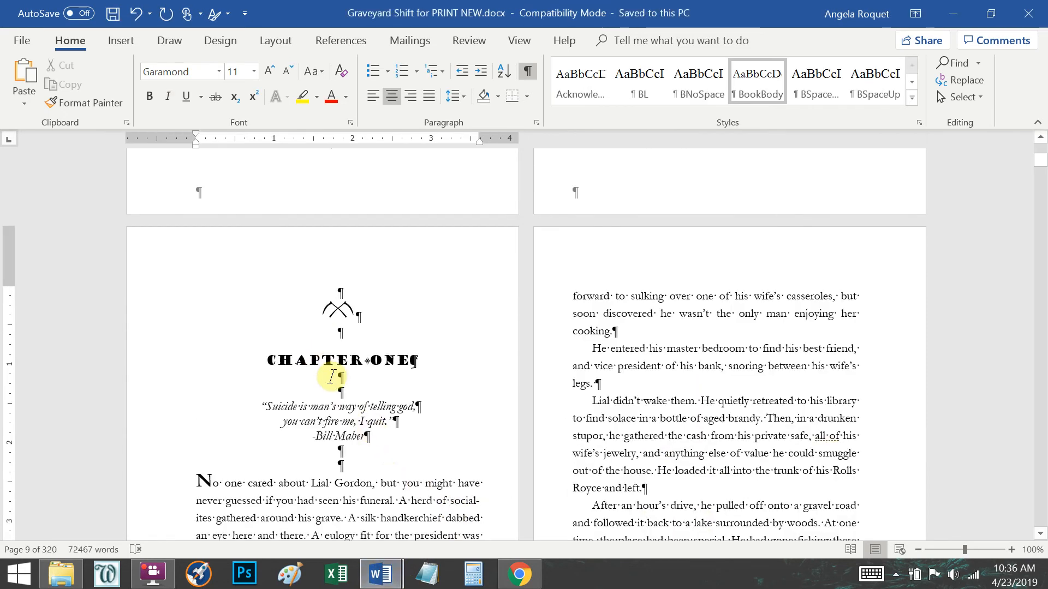
pyautogui.click(333, 385)
pyautogui.click(329, 449)
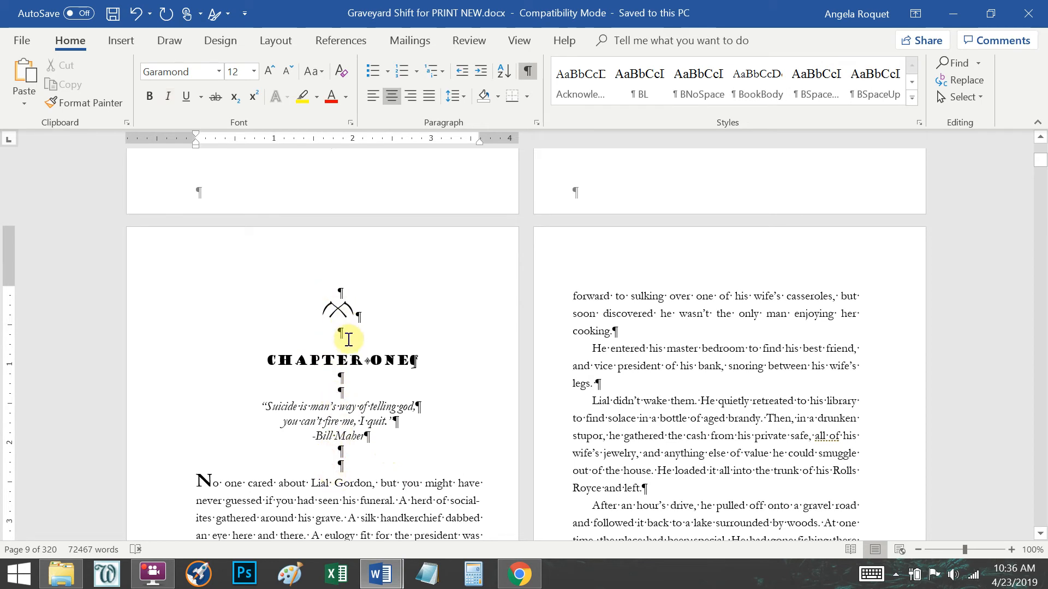
pyautogui.click(327, 377)
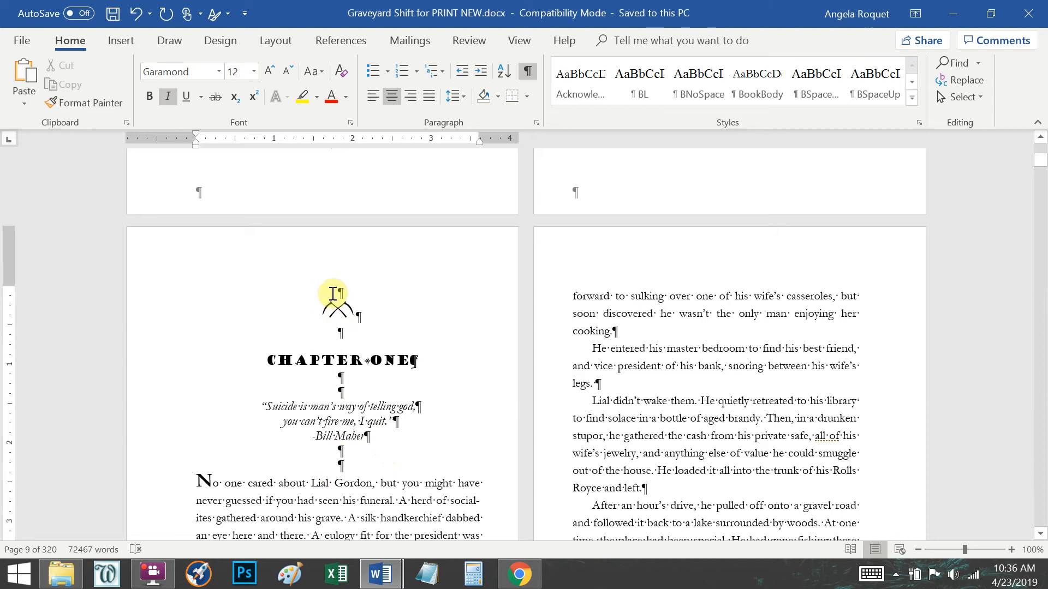
pyautogui.click(356, 421)
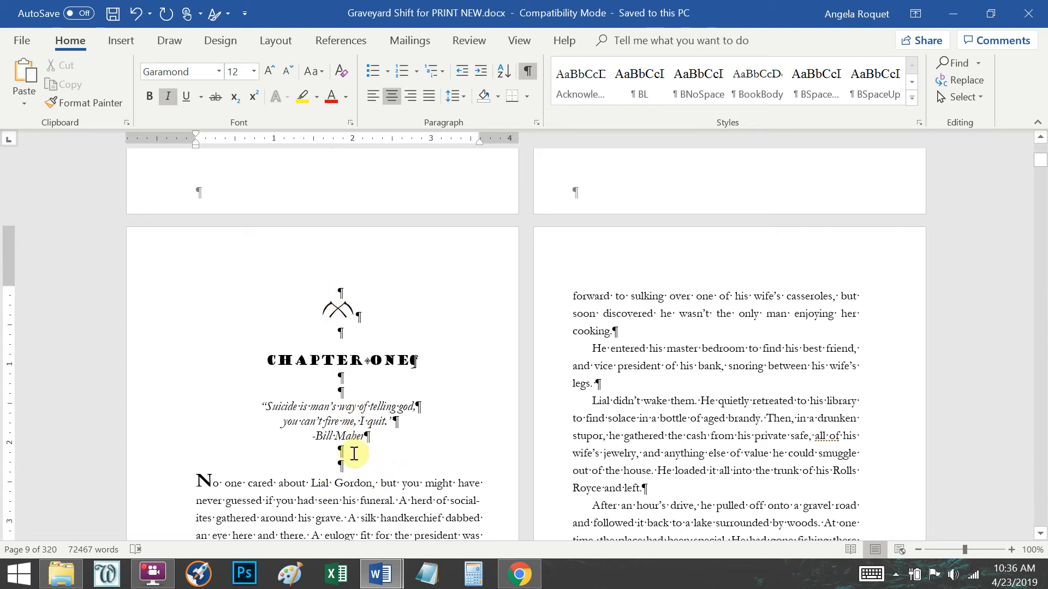
pyautogui.click(411, 500)
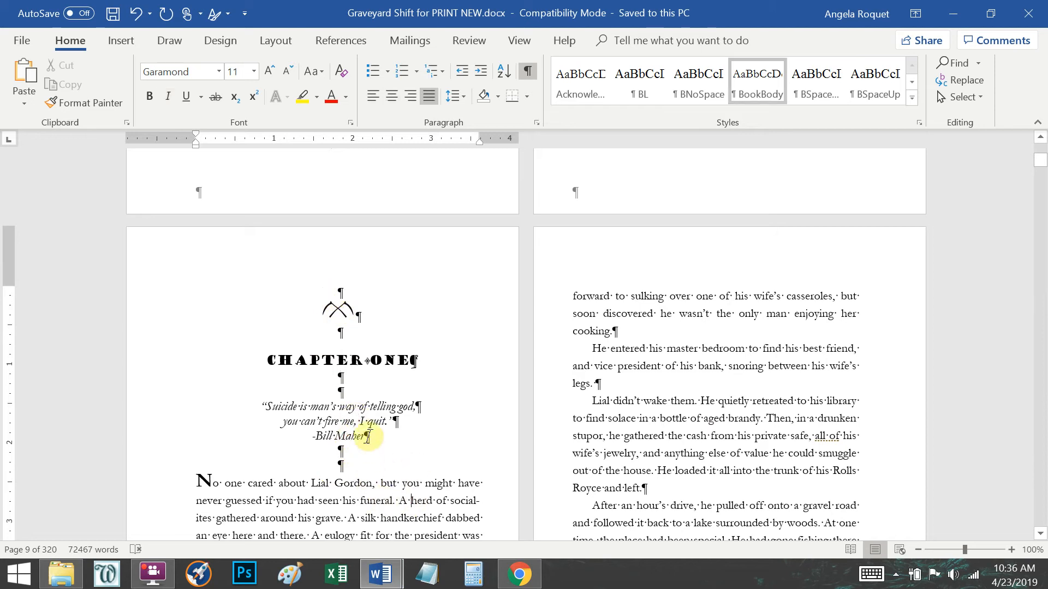
# Step: Examine the font size and the paragraph alignment, indentation and spacing settings of the Chapter One quote
pyautogui.click(361, 428)
pyautogui.click(309, 421)
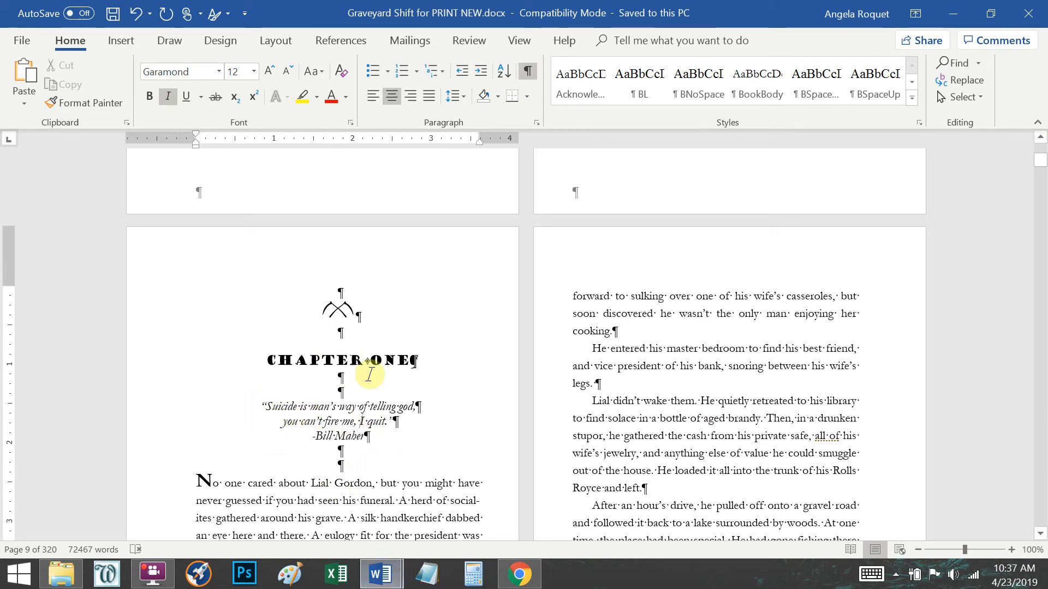
pyautogui.click(537, 121)
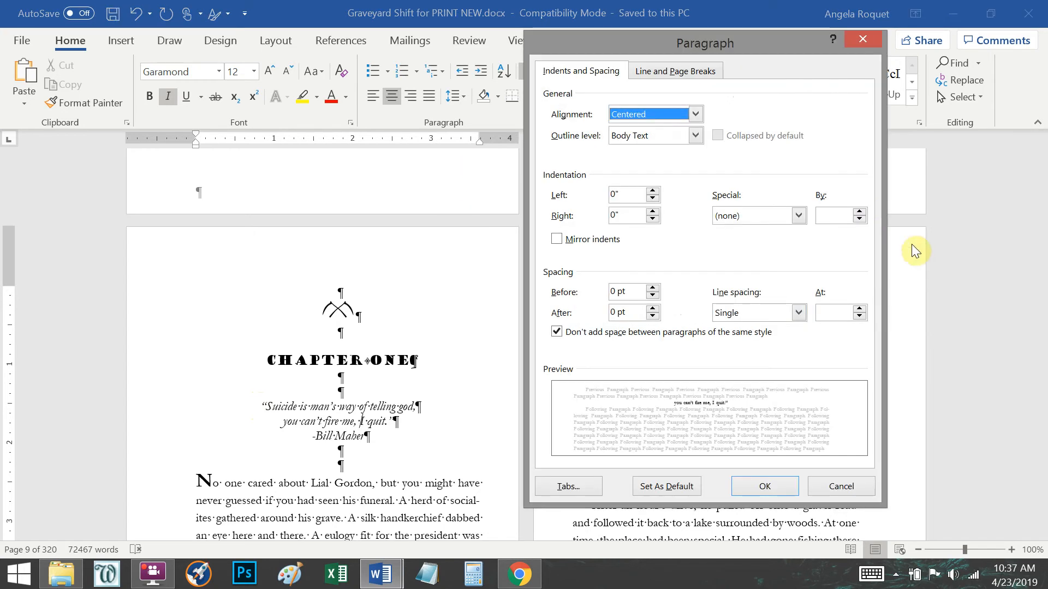
pyautogui.click(864, 39)
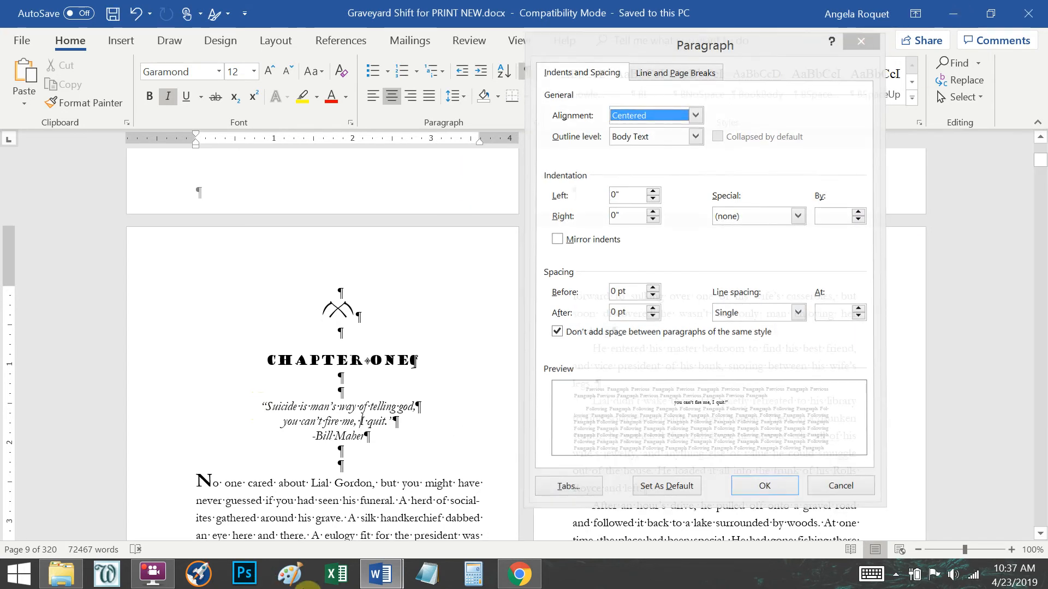
# Step: Switch back to Pocket Full of Posies for PRINT NEW.docx and enlarge the three-line quote under Chapter 1 to 12 pt
pyautogui.moveTo(386, 582)
pyautogui.click(304, 497)
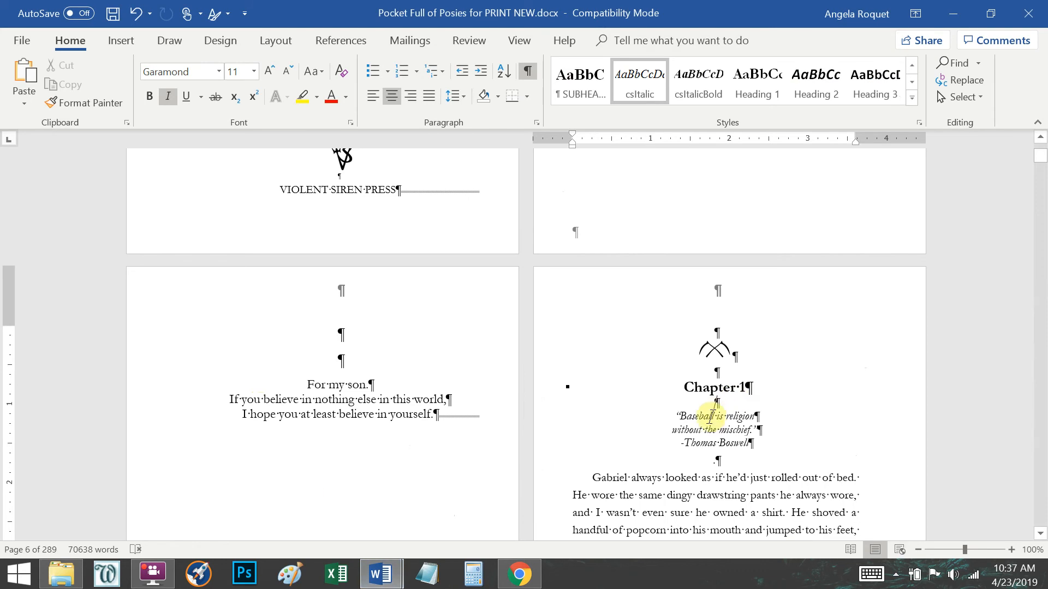
pyautogui.moveTo(672, 413); pyautogui.dragTo(762, 443)
pyautogui.click(269, 71)
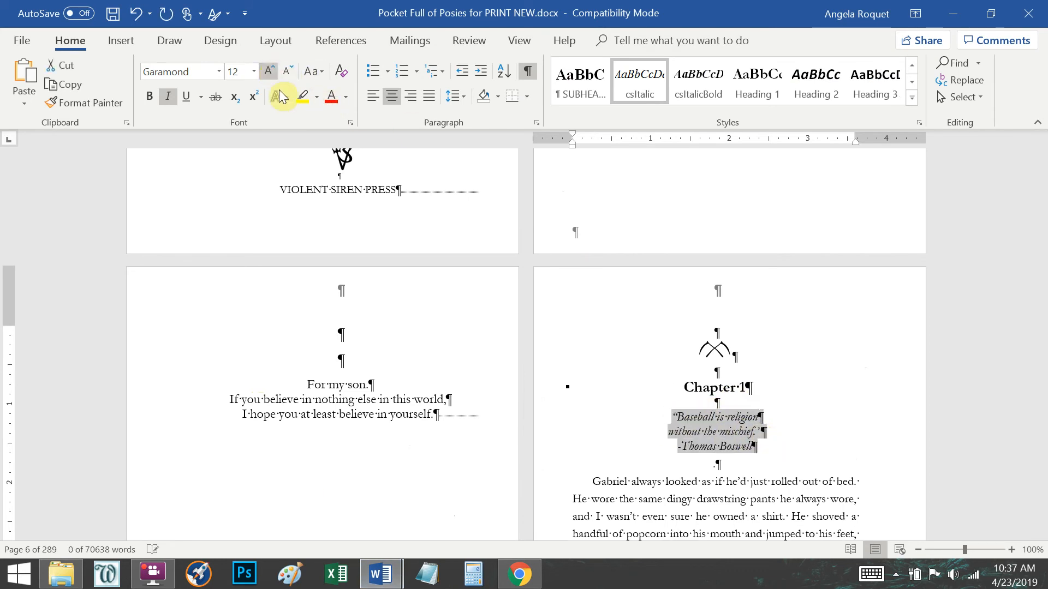
# Step: Adjust the spacing between the Chapter 1 heading and its quote to two blank lines
pyautogui.click(719, 434)
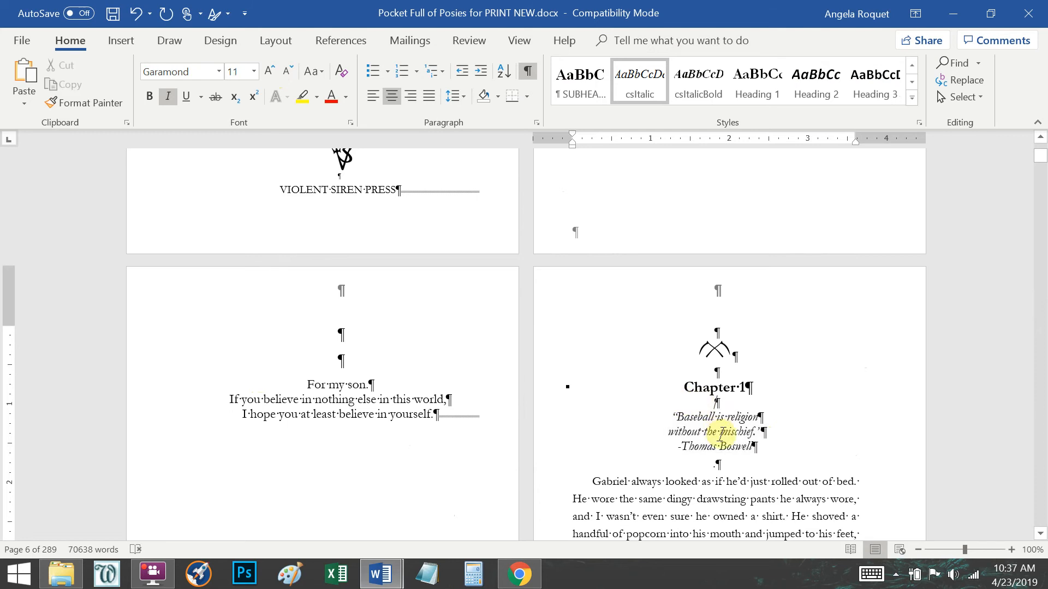
pyautogui.press('Delete')
pyautogui.press('Return')
pyautogui.press('Return')
# Step: Replace the line with the stray period below the Chapter 1 quote with two blank lines before the body text
pyautogui.click(716, 482)
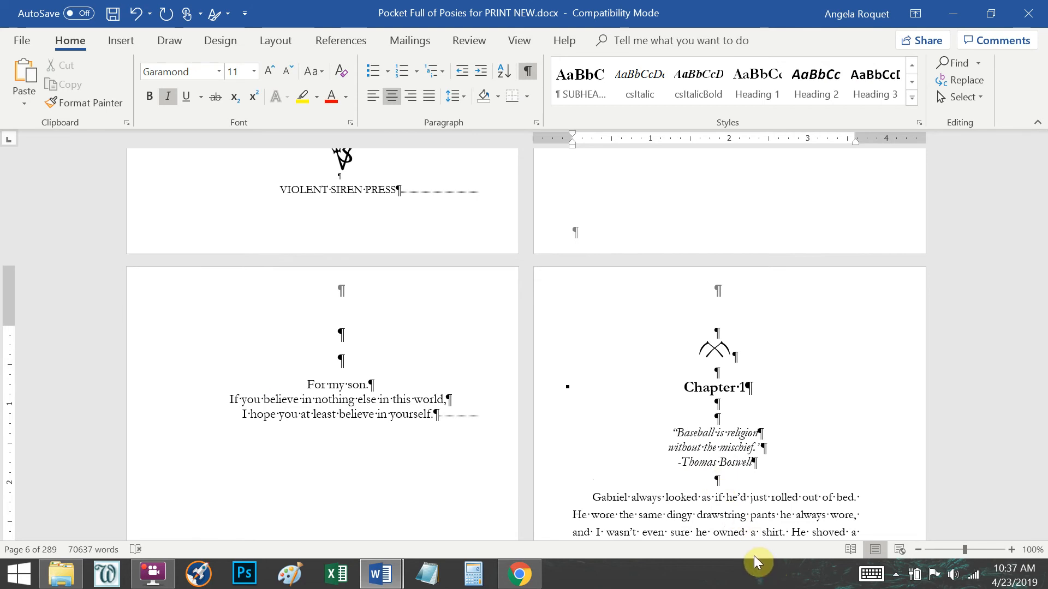
pyautogui.press('Delete')
pyautogui.press('Return')
pyautogui.press('Return')
pyautogui.scroll(-3, 662, 451)
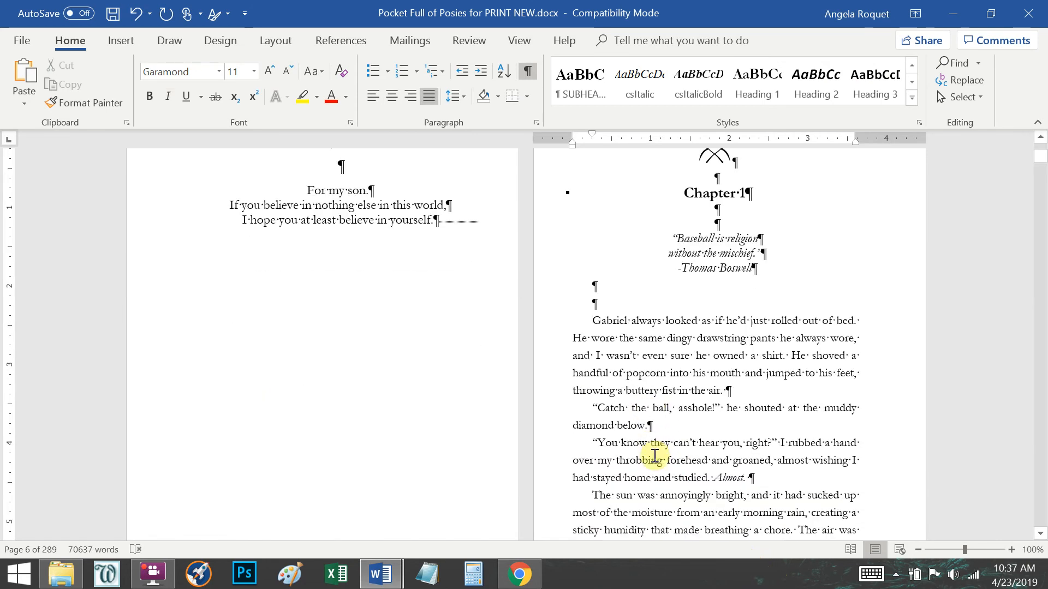
pyautogui.scroll(1, 620, 333)
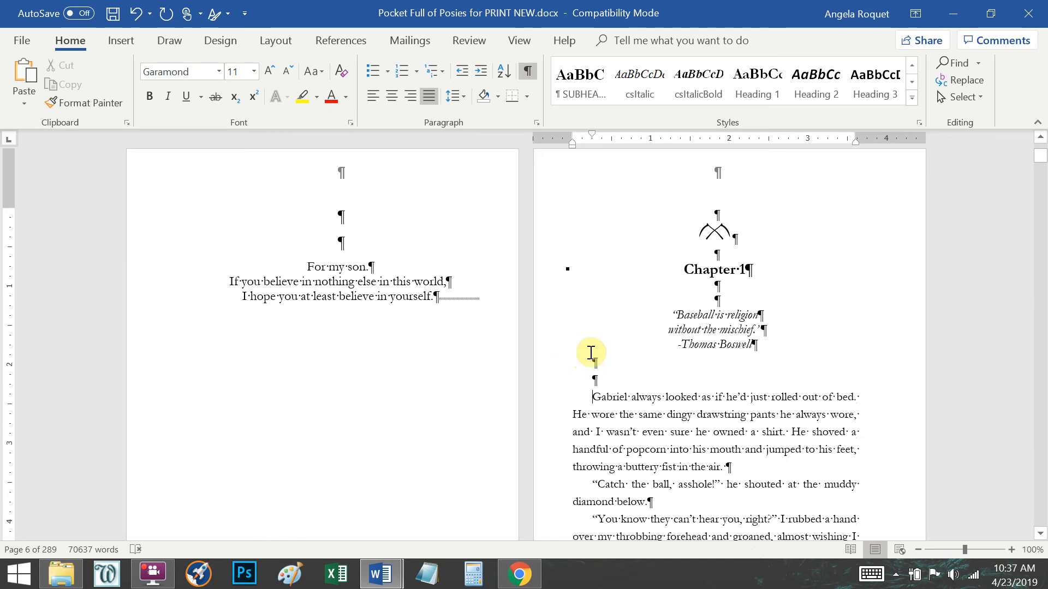
# Step: Center the two blank lines below the Chapter 1 quote and set their special indentation to (none)
pyautogui.click(393, 99)
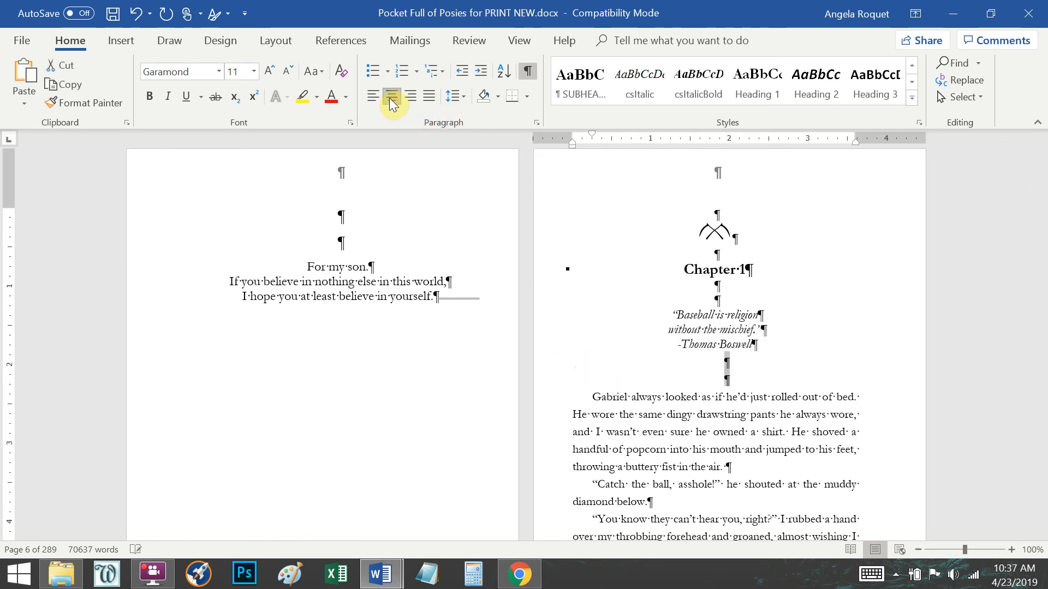
pyautogui.click(537, 119)
pyautogui.click(798, 214)
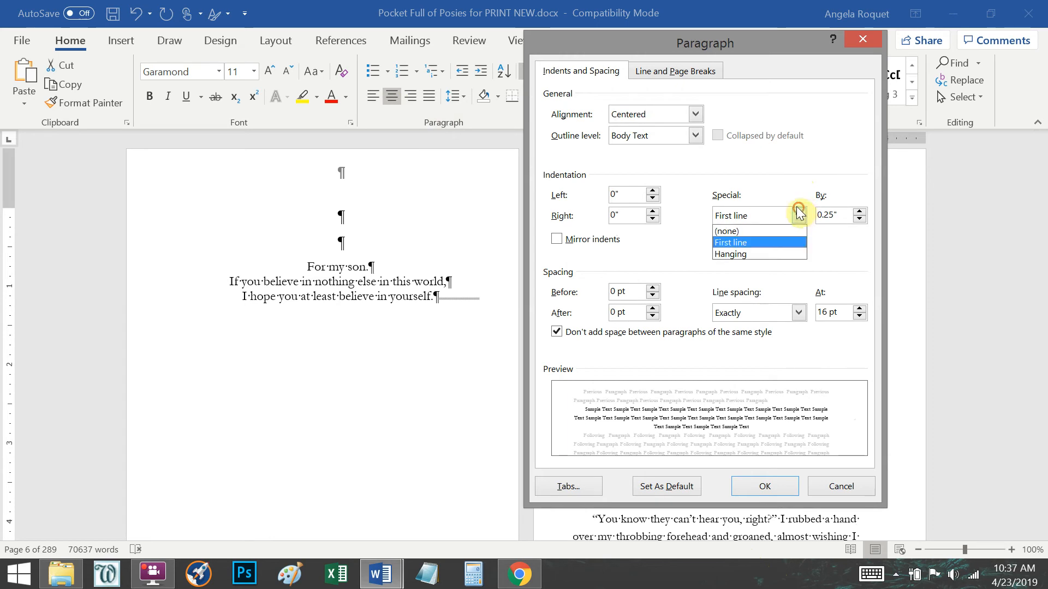
pyautogui.click(765, 230)
pyautogui.click(778, 487)
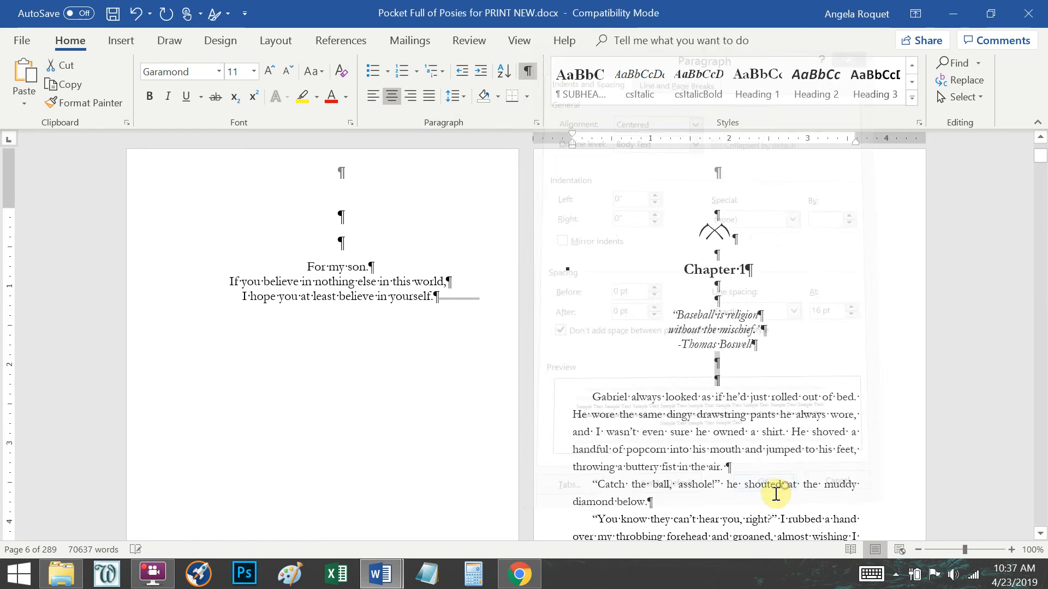
# Step: Create a new paragraph style named Lana Quotes from the formatting of the Chapter 1 quote
pyautogui.click(737, 329)
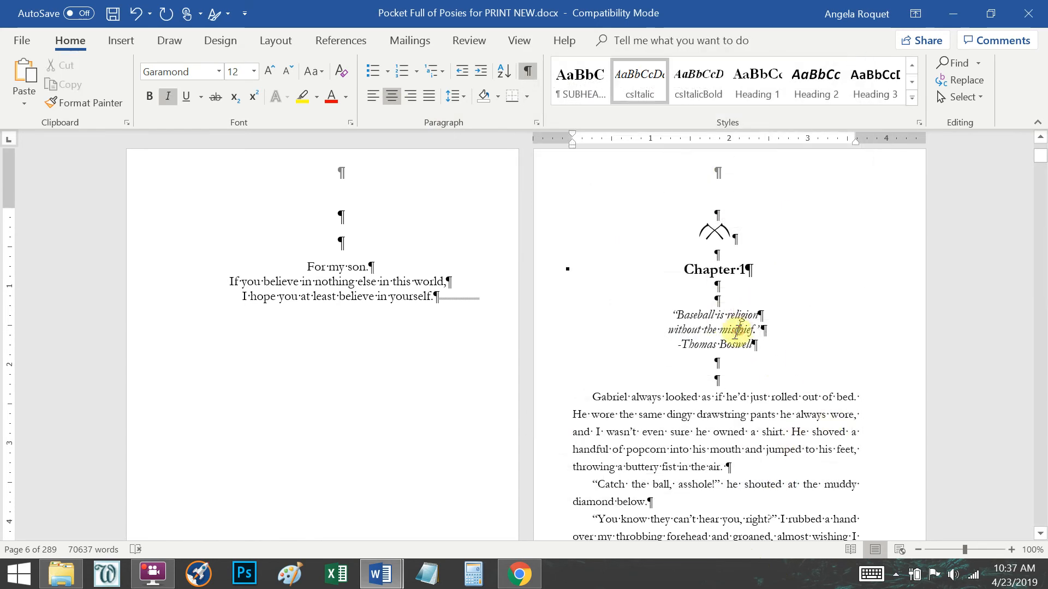
pyautogui.scroll(1, 753, 398)
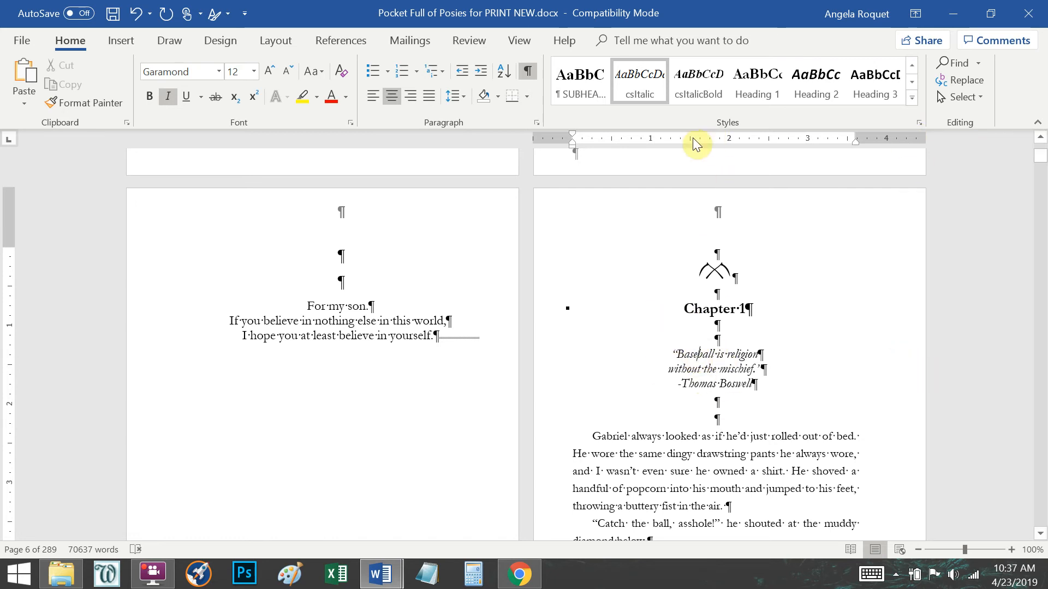
pyautogui.click(919, 124)
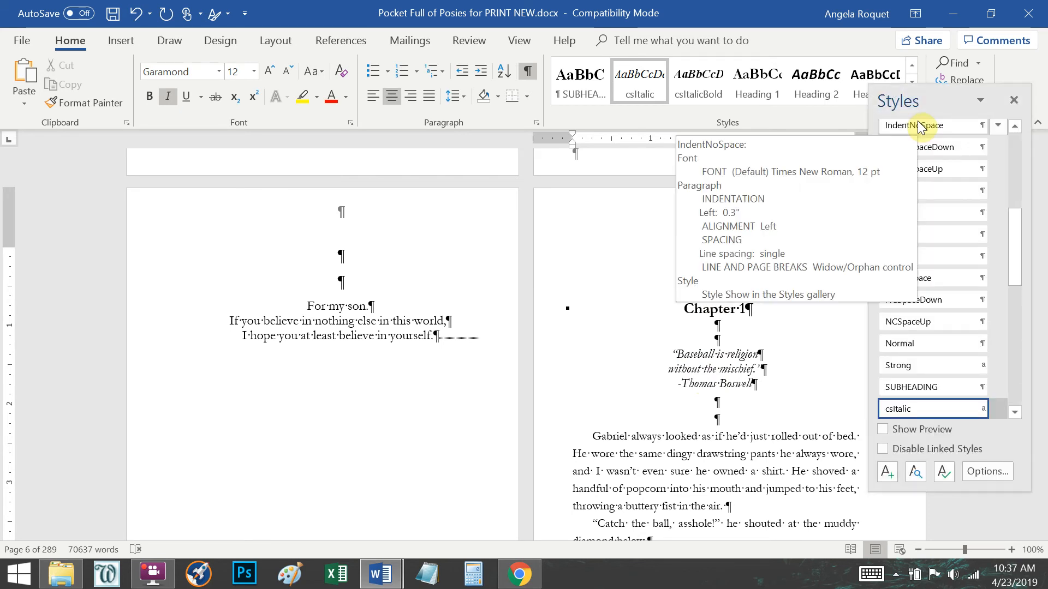
pyautogui.click(886, 473)
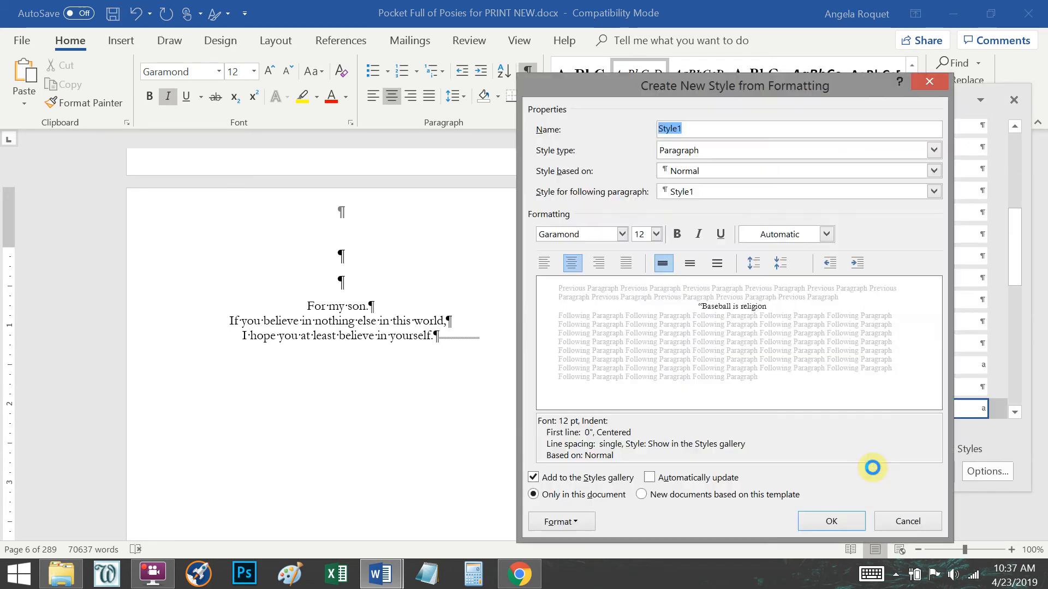
pyautogui.write('JAN')
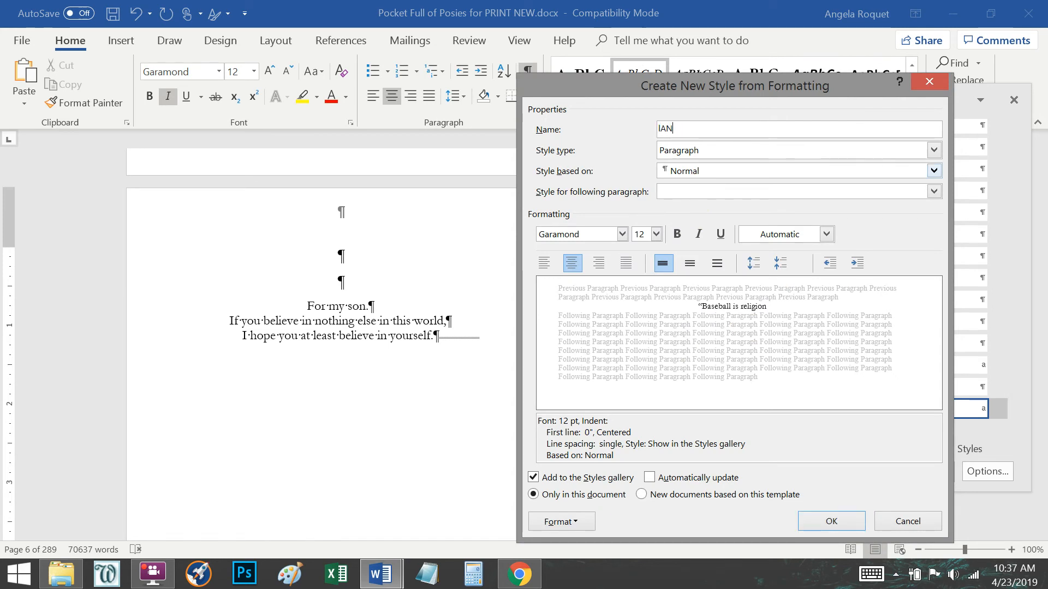
pyautogui.write('Lana Quotes')
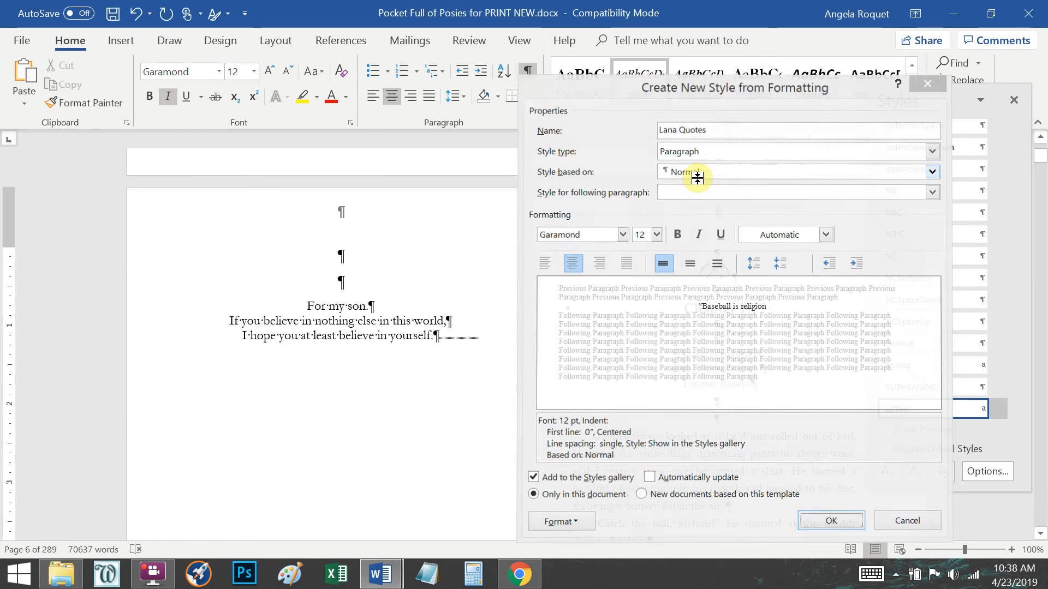
pyautogui.press('Return')
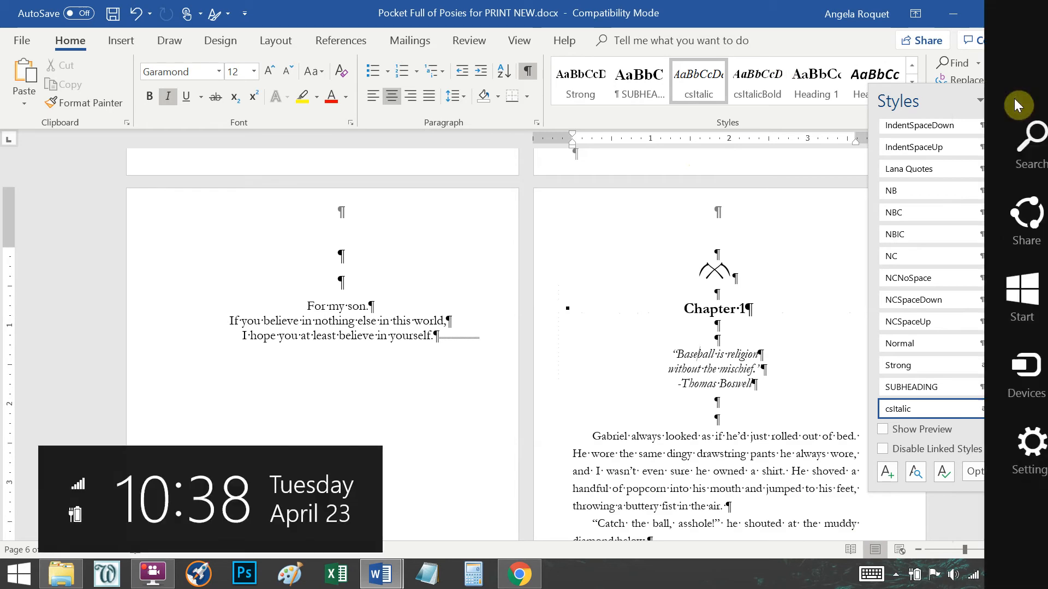
pyautogui.click(1014, 100)
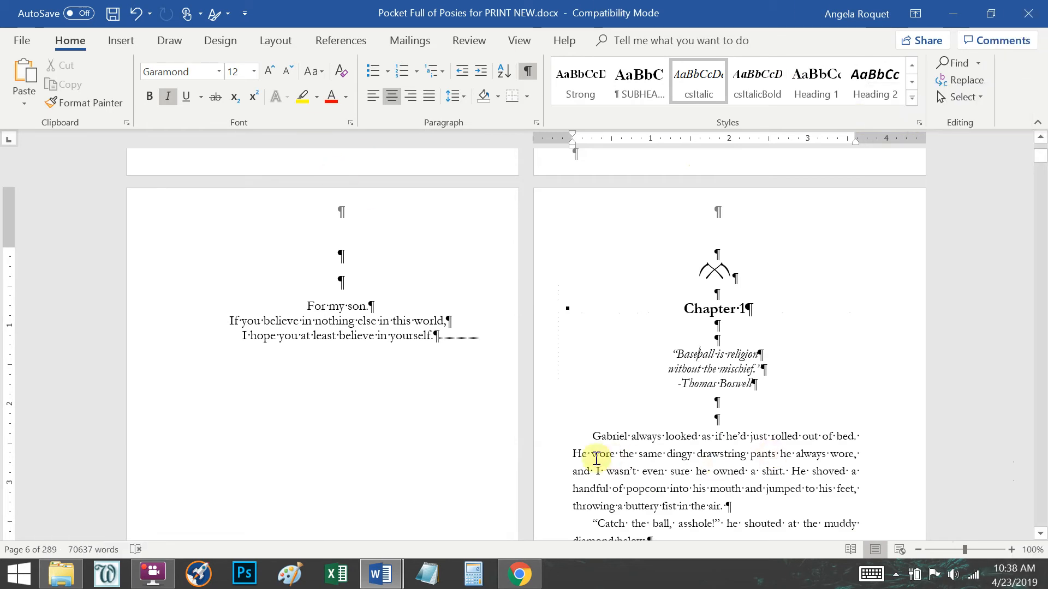
# Step: Switch to Graveyard Shift for PRINT NEW.docx and check the font formatting of the enlarged initial letter opening Chapter One
pyautogui.moveTo(385, 573)
pyautogui.click(426, 502)
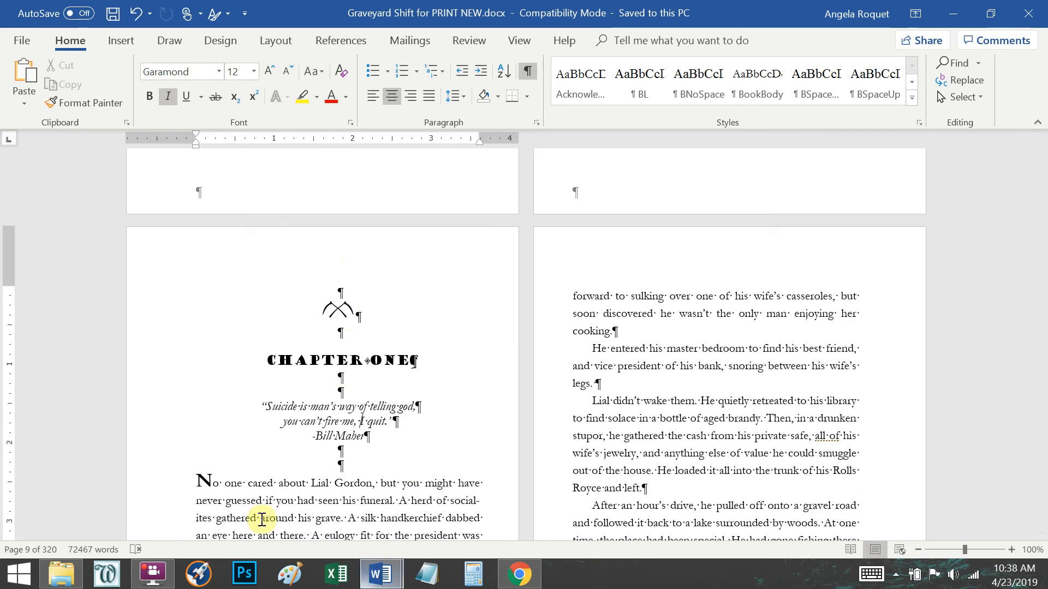
pyautogui.click(205, 482)
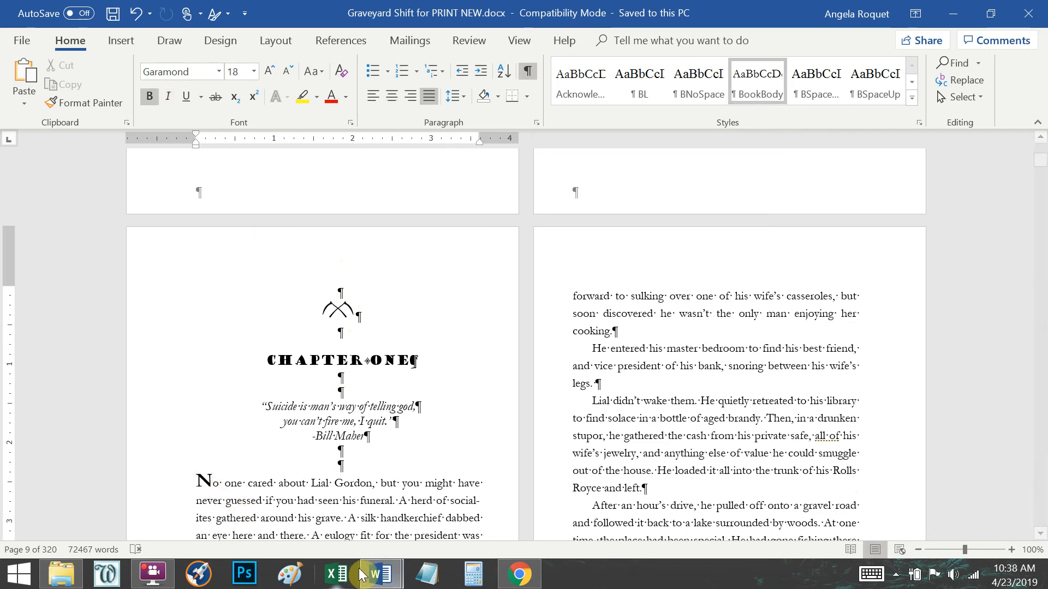
# Step: Return to Pocket Full of Posies for PRINT NEW.docx and remove the first-line indent from the first body paragraph of Chapter 1
pyautogui.moveTo(381, 573)
pyautogui.click(337, 481)
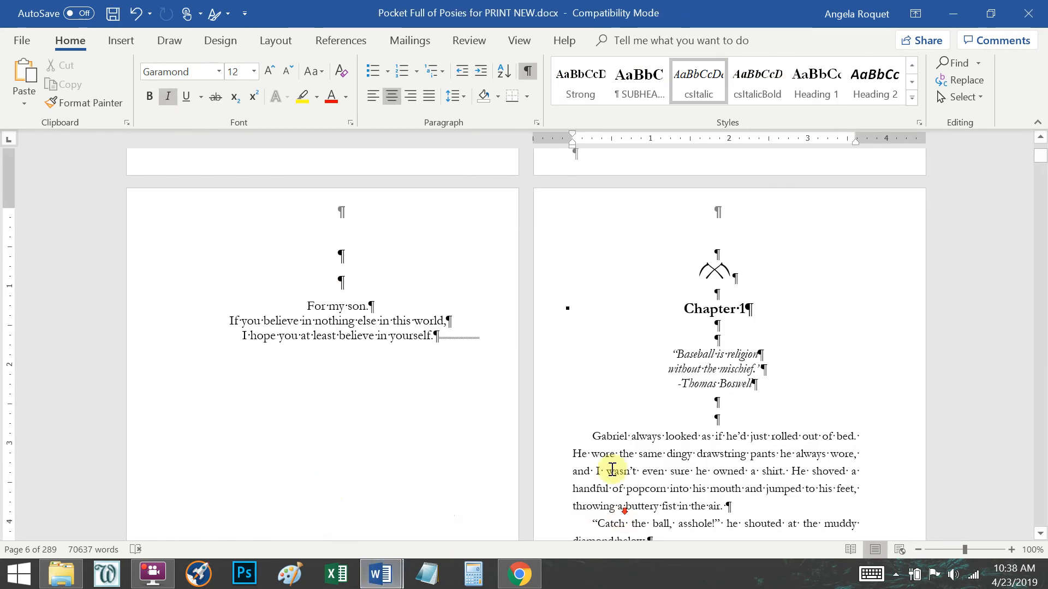
pyautogui.scroll(-3, 599, 393)
pyautogui.scroll(3, 591, 300)
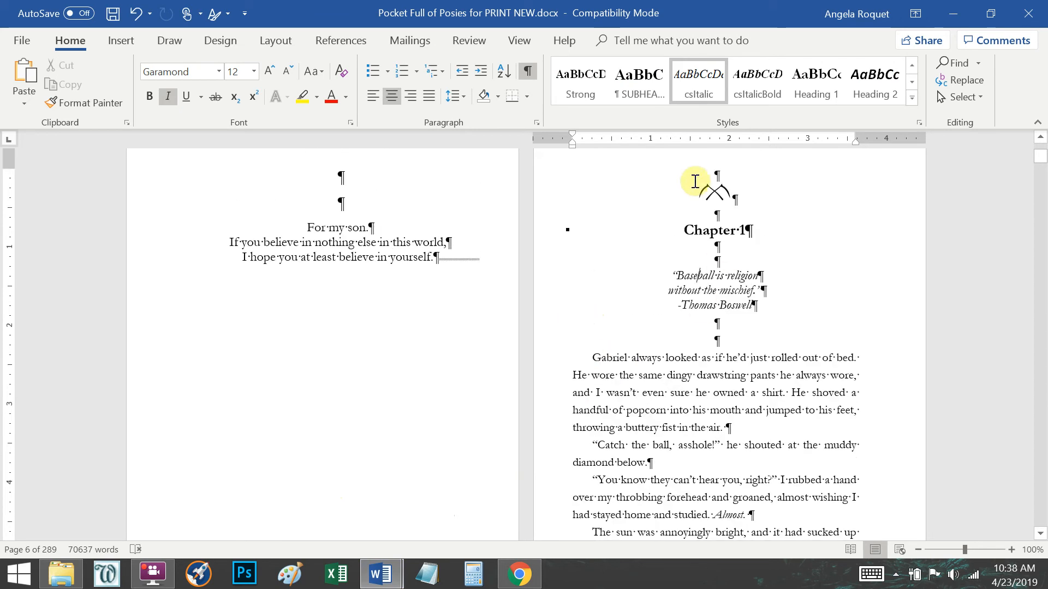
pyautogui.click(589, 392)
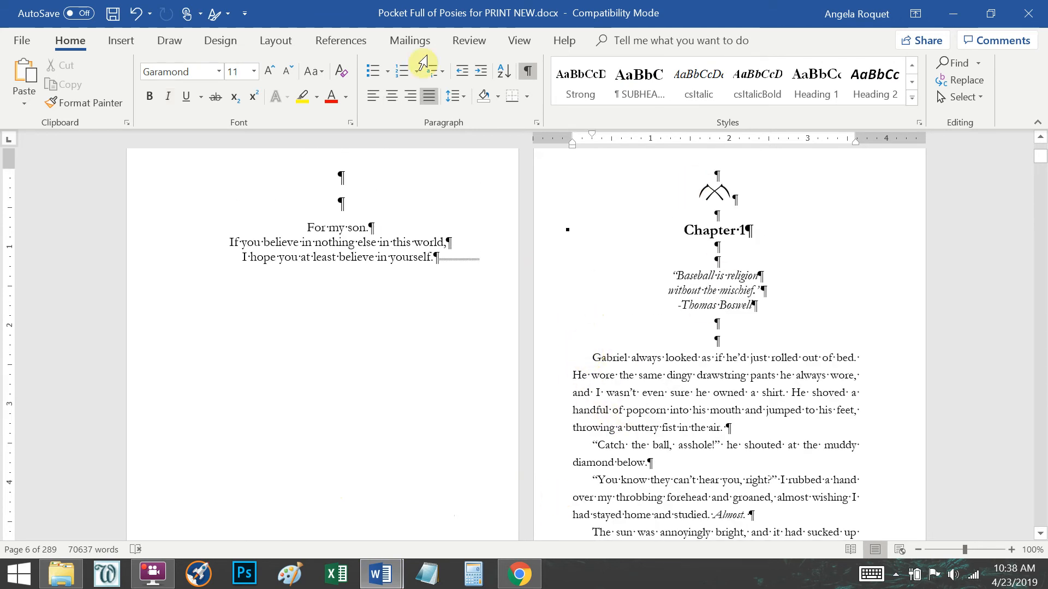
pyautogui.click(535, 122)
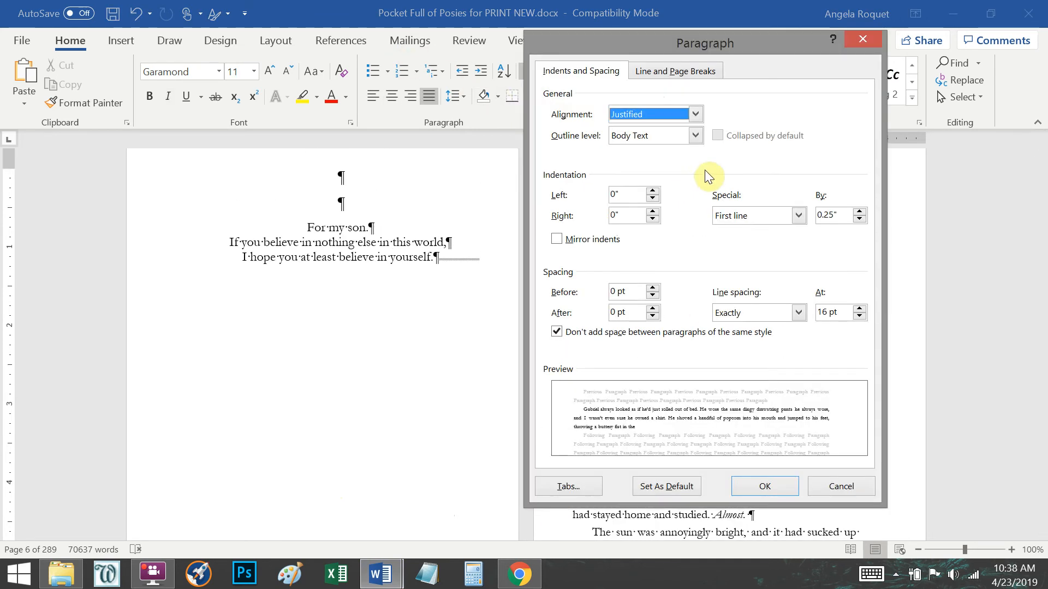
pyautogui.click(799, 217)
pyautogui.click(774, 229)
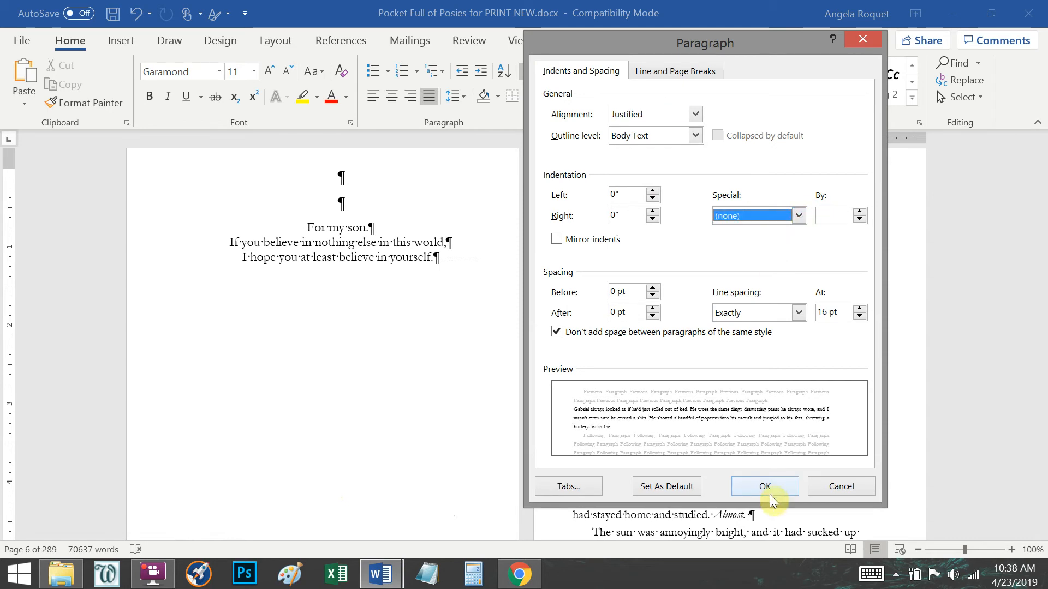
pyautogui.click(746, 486)
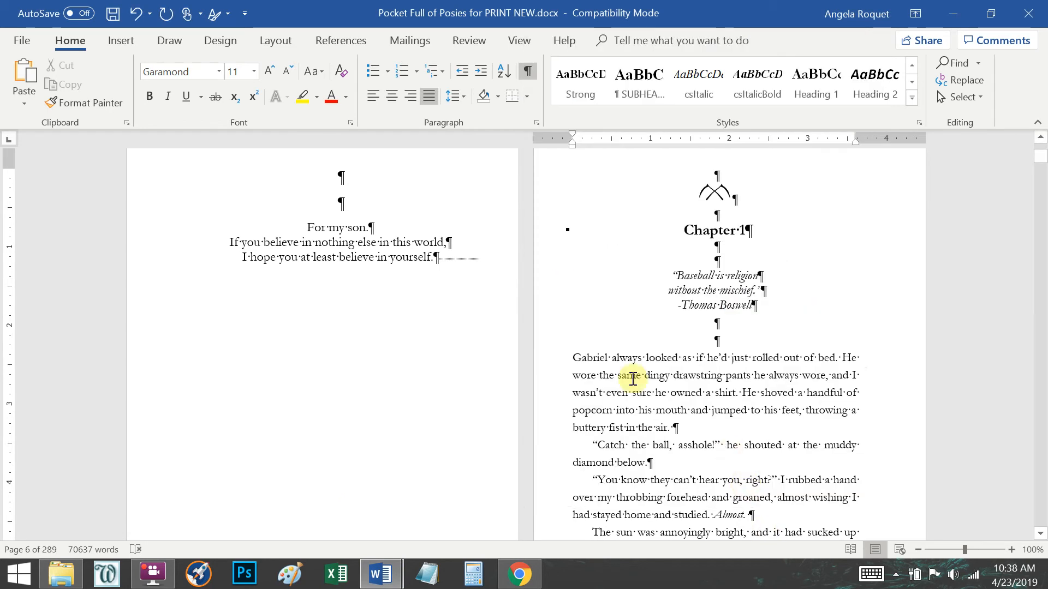
# Step: Try a Dropped drop cap on the first letter of Chapter 1's opening body paragraph
pyautogui.moveTo(572, 358); pyautogui.dragTo(583, 358)
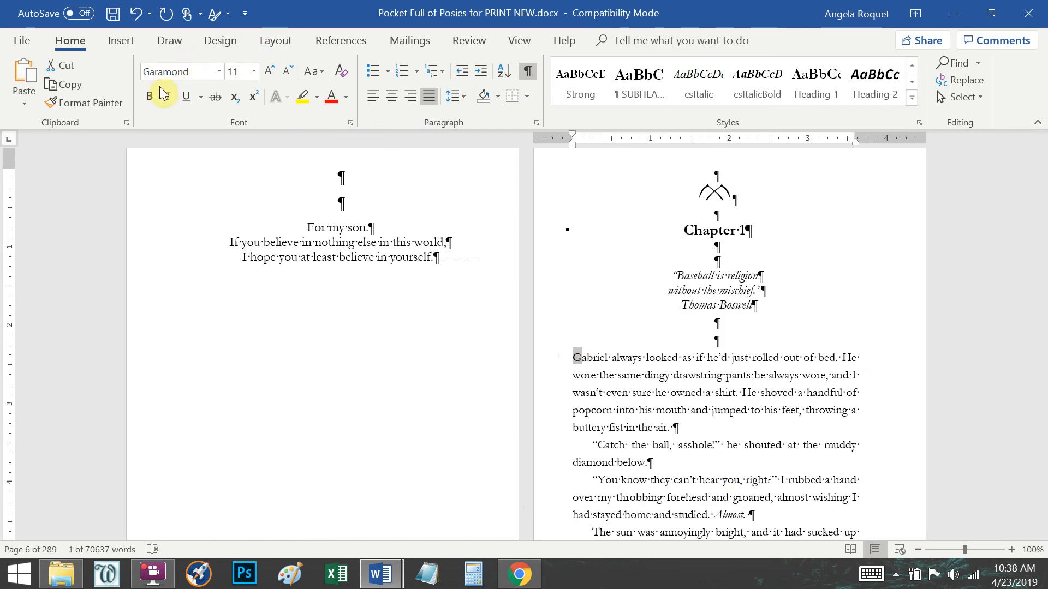
pyautogui.click(121, 43)
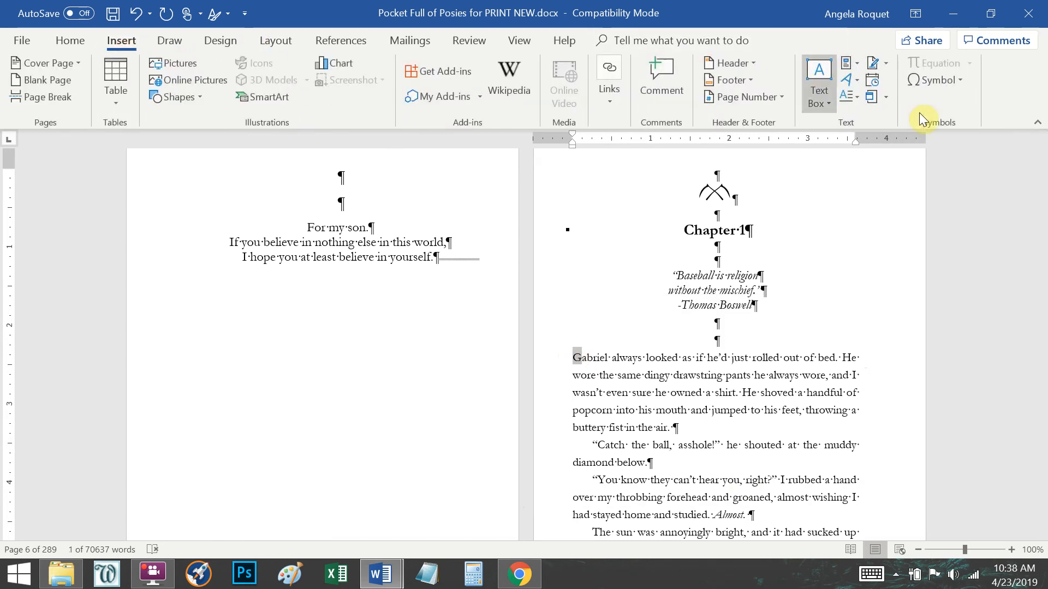
pyautogui.click(854, 97)
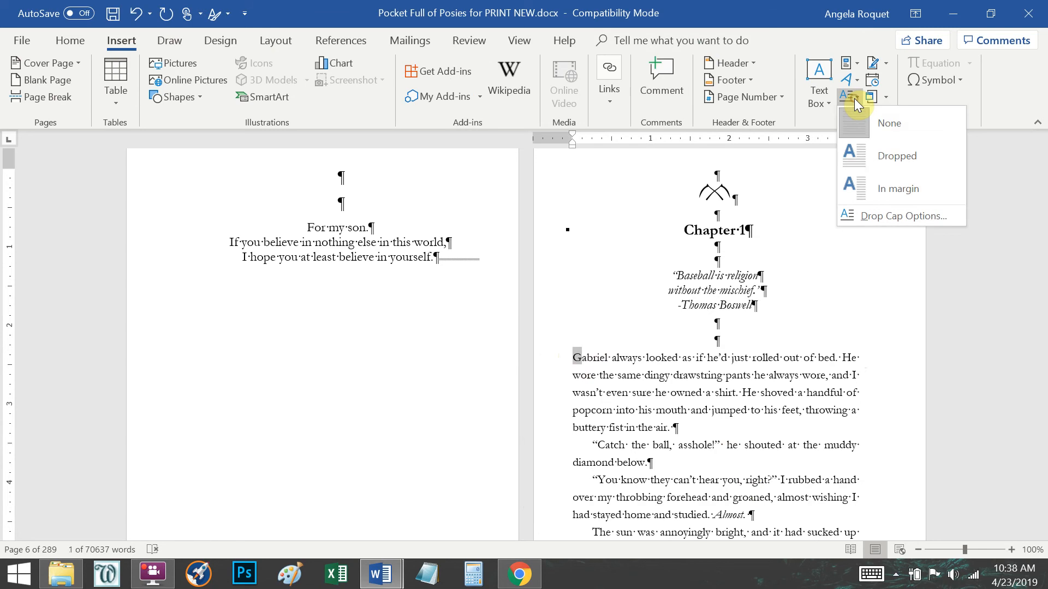
pyautogui.click(875, 158)
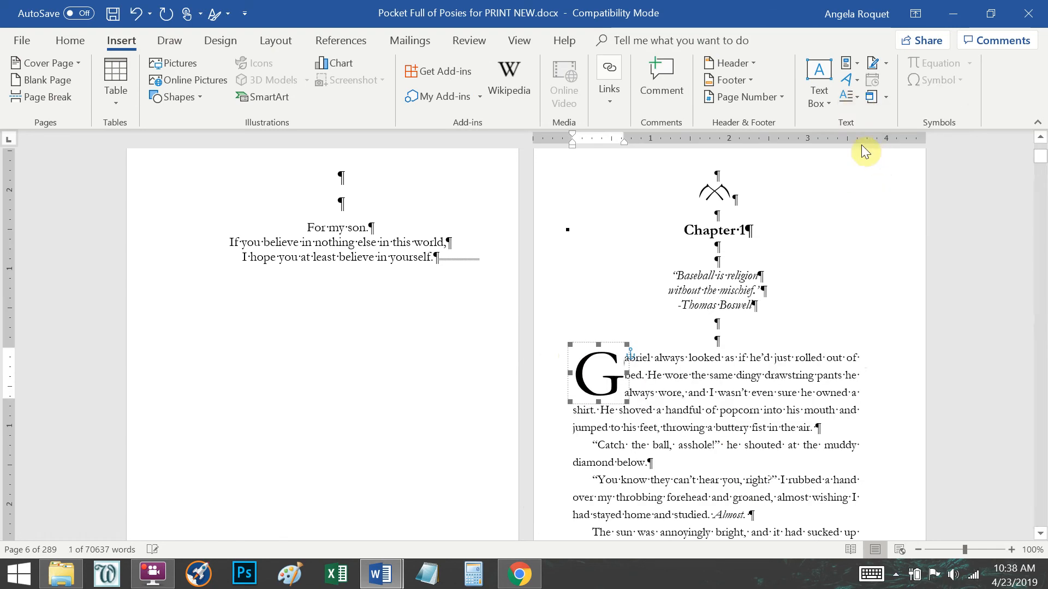
# Step: Change the drop cap's font to Goudy Stout, and remove the drop cap from the opening paragraph
pyautogui.click(852, 97)
pyautogui.click(851, 214)
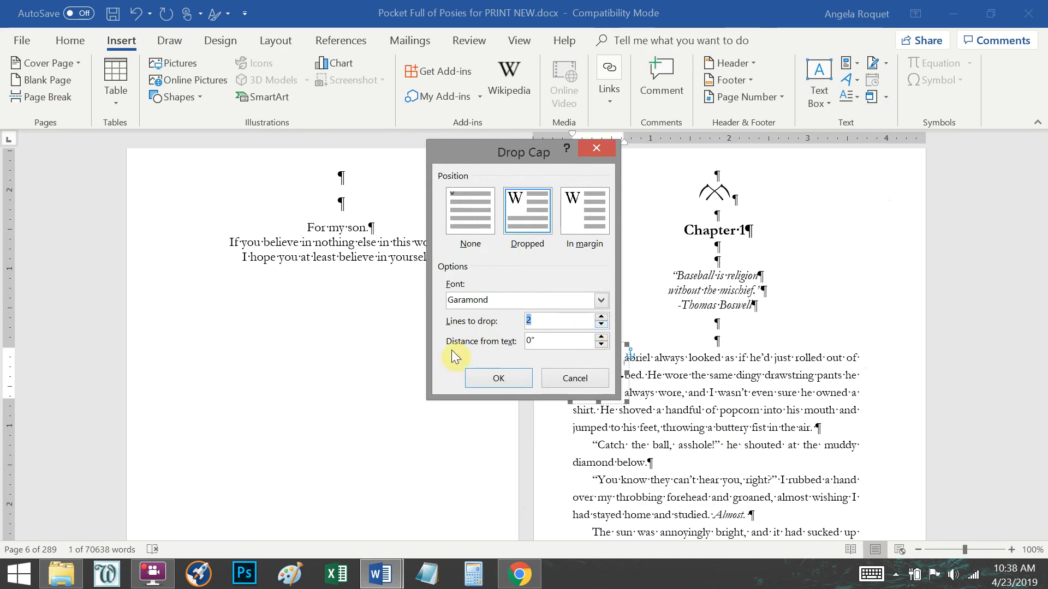
pyautogui.click(602, 301)
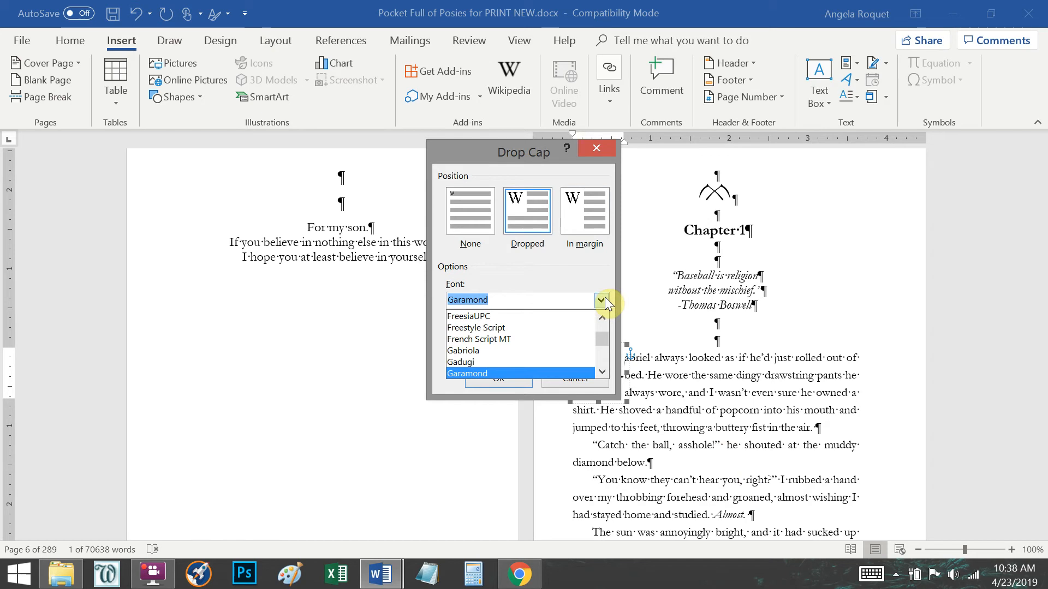
pyautogui.write('goud')
pyautogui.press('Down')
pyautogui.press('Down')
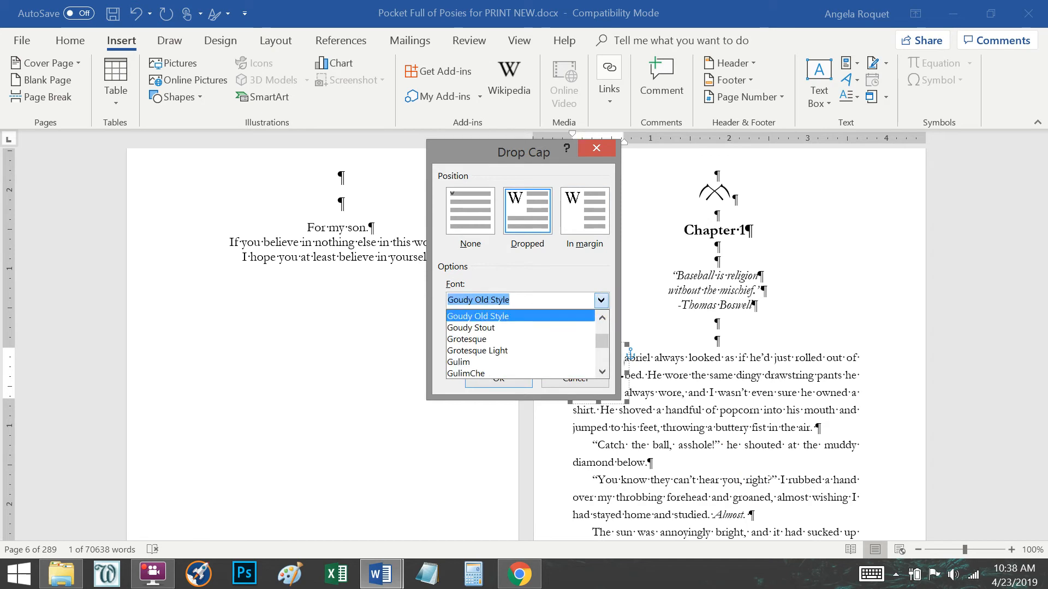
pyautogui.click(602, 300)
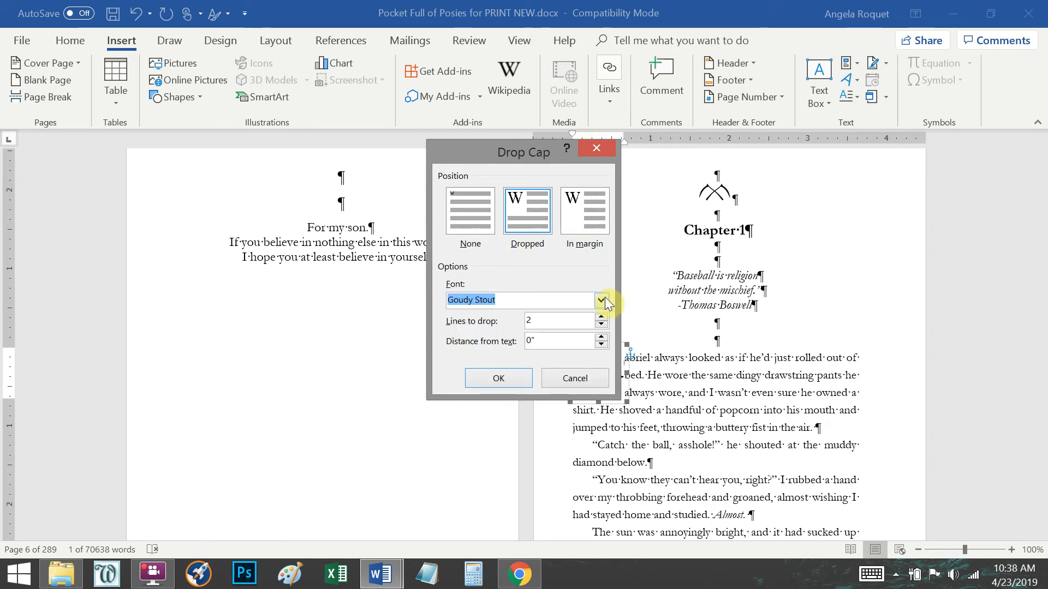
pyautogui.click(476, 374)
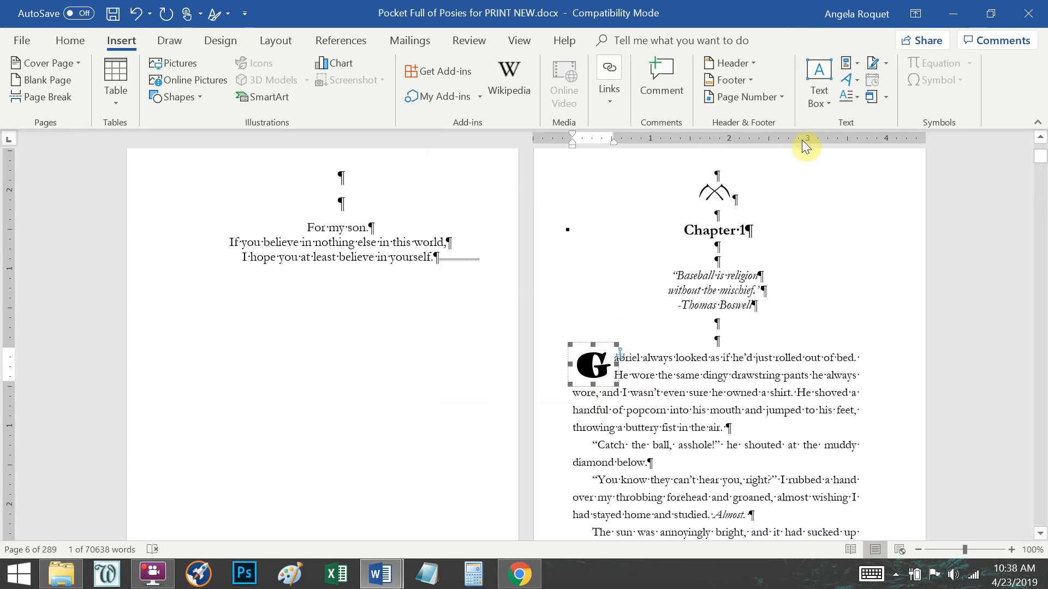
pyautogui.click(848, 99)
pyautogui.click(885, 131)
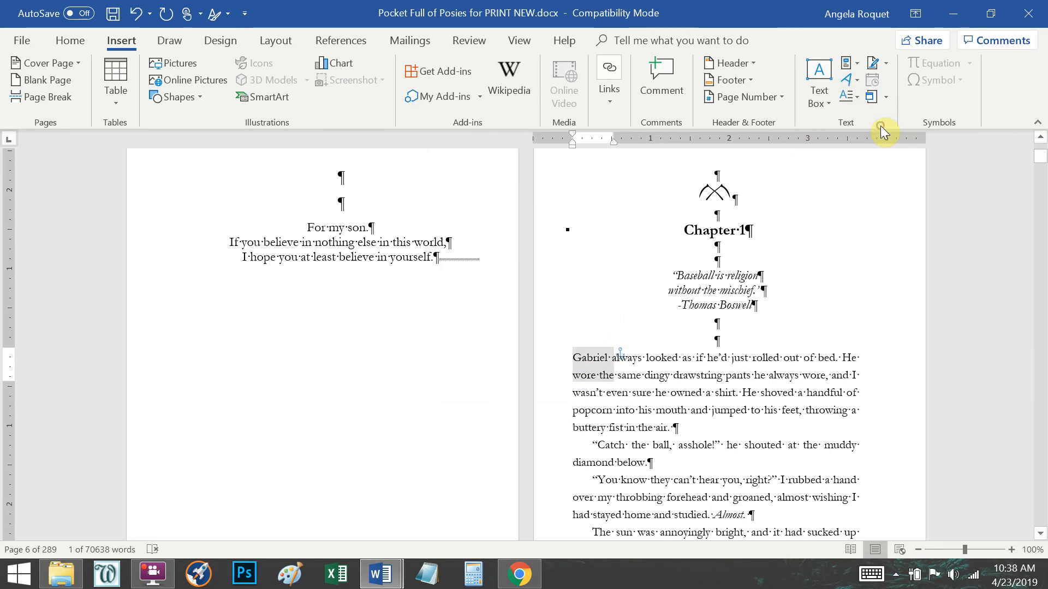
# Step: Enlarge the initial G of Chapter 1's first body paragraph to 18 pt and make it bold
pyautogui.click(66, 41)
pyautogui.click(268, 72)
pyautogui.click(269, 71)
pyautogui.click(269, 71)
pyautogui.click(268, 71)
pyautogui.click(149, 99)
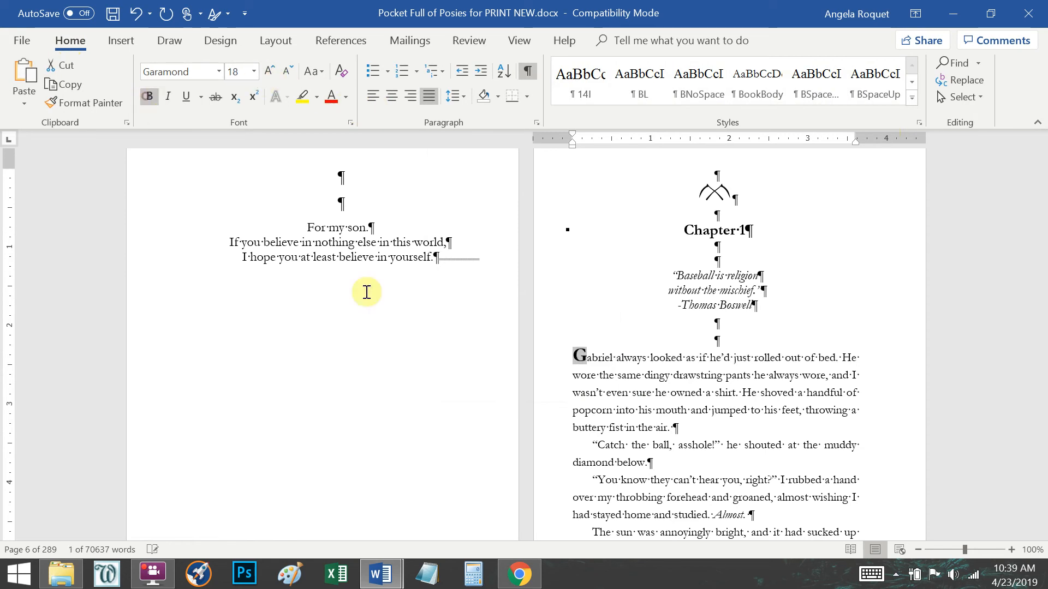
# Step: Hide the formatting marks in Pocket Full of Posies for PRINT NEW.docx and in Graveyard Shift for PRINT NEW.docx
pyautogui.click(590, 361)
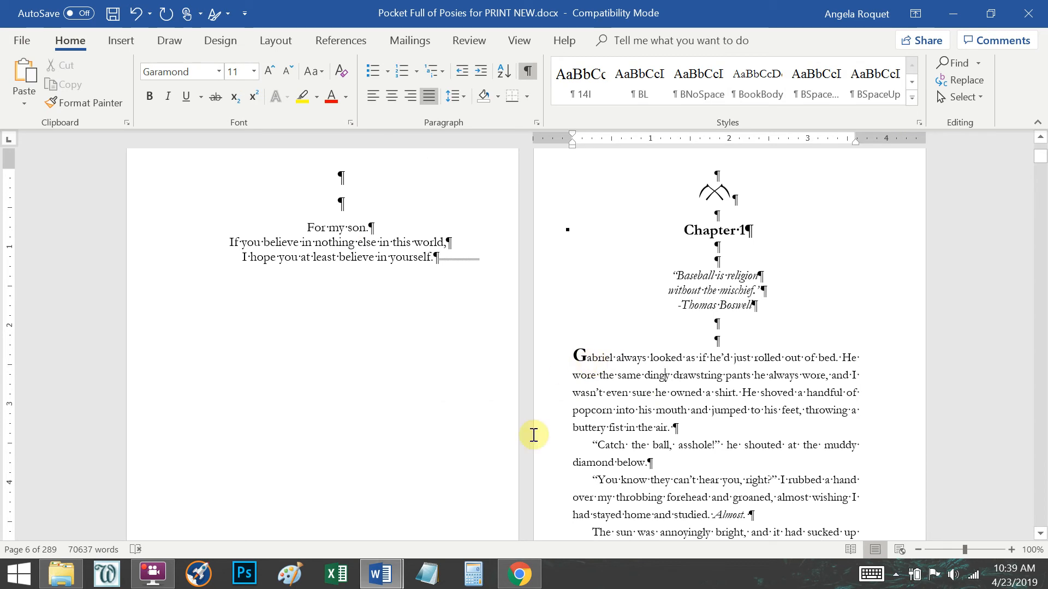
pyautogui.click(530, 74)
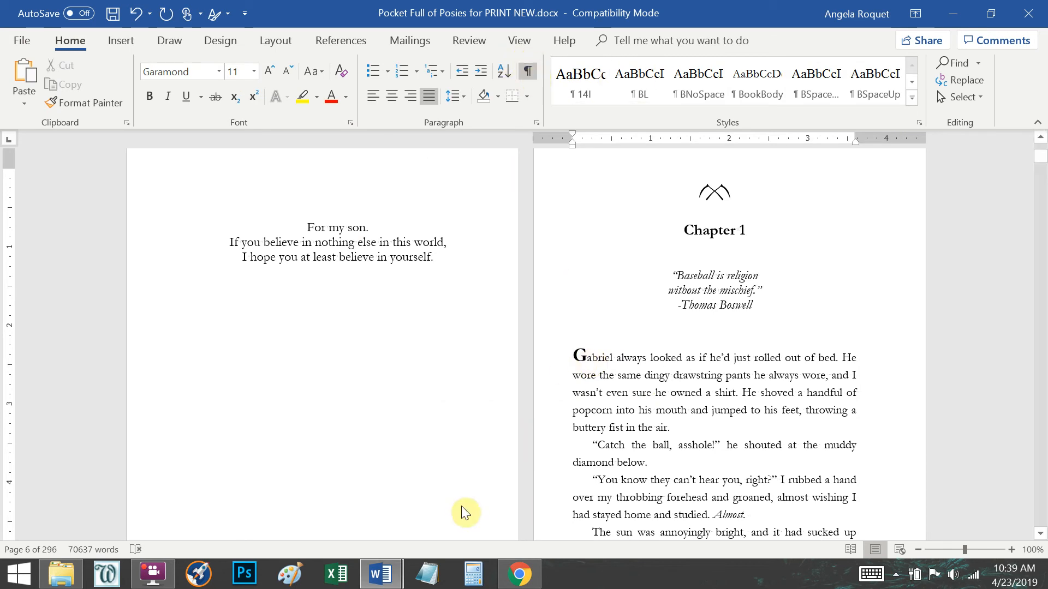
pyautogui.scroll(1, 475, 460)
pyautogui.moveTo(367, 578)
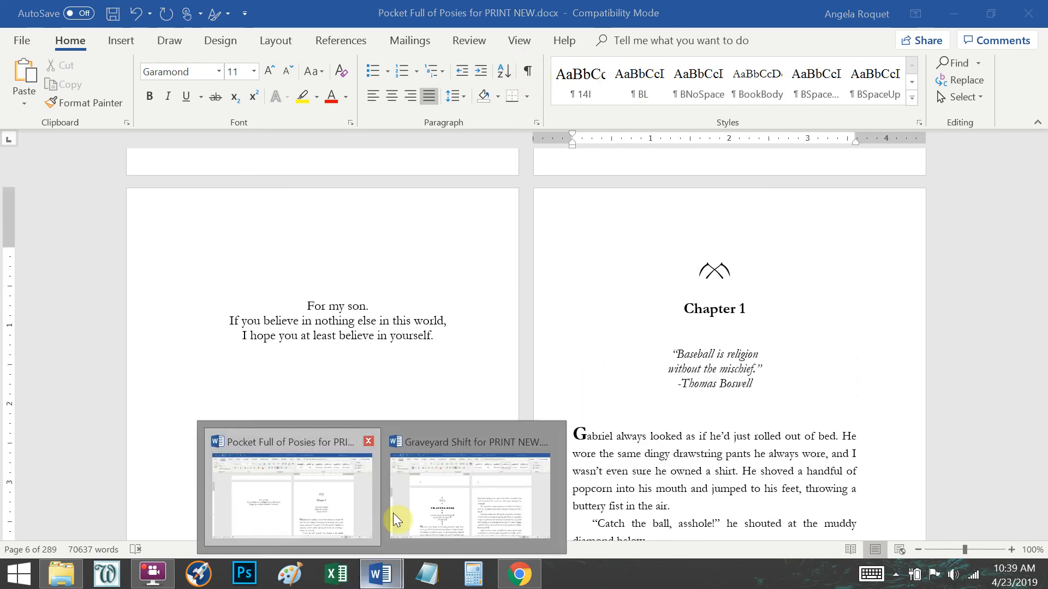
pyautogui.click(464, 513)
pyautogui.click(526, 74)
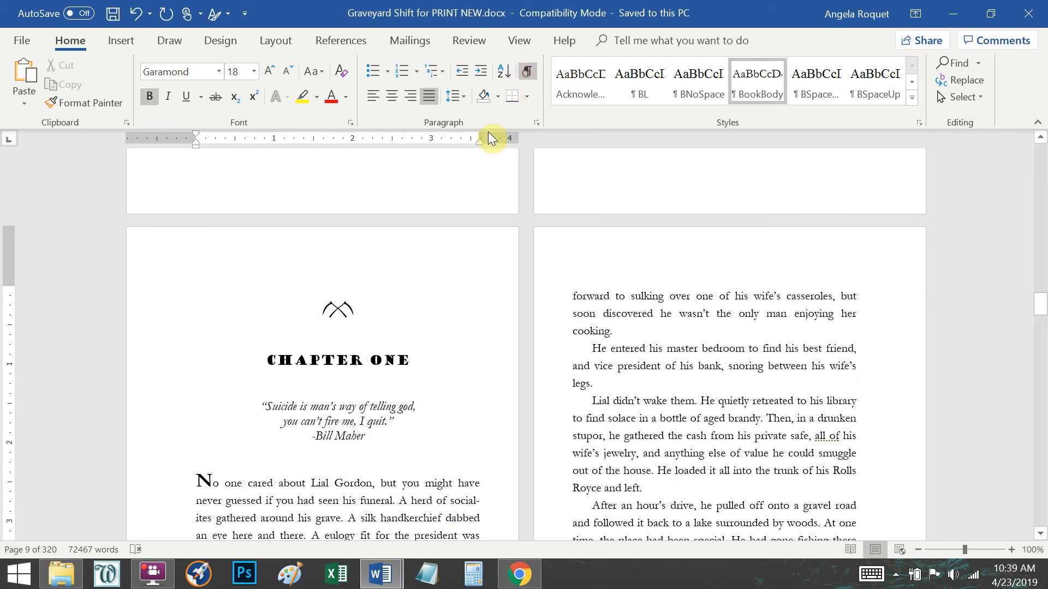
# Step: Check the font, size and advanced character spacing of the Chapter One heading in Graveyard Shift
pyautogui.scroll(-2, 375, 352)
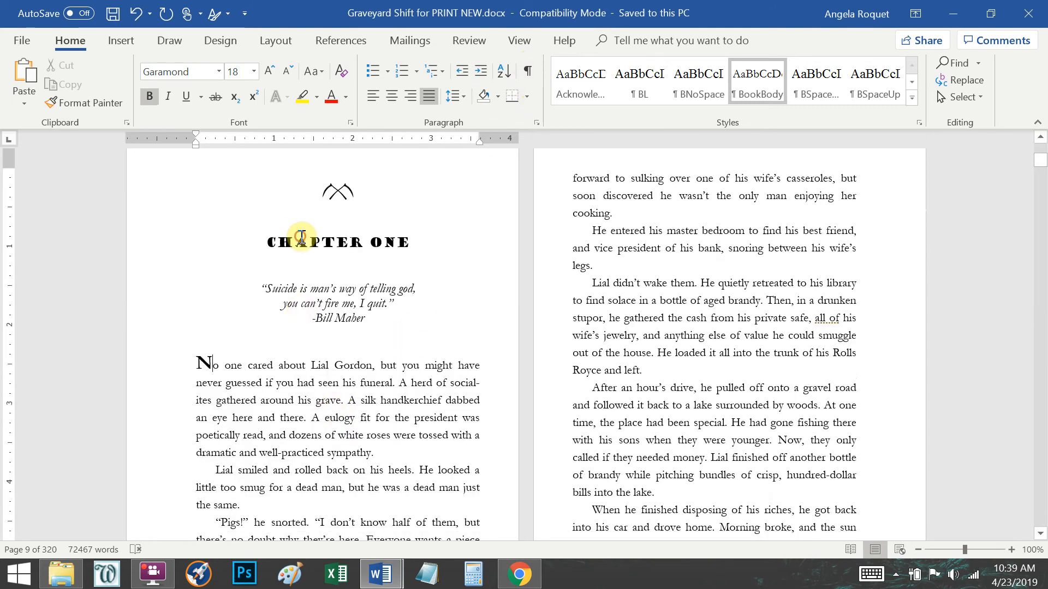
pyautogui.click(294, 241)
pyautogui.click(274, 252)
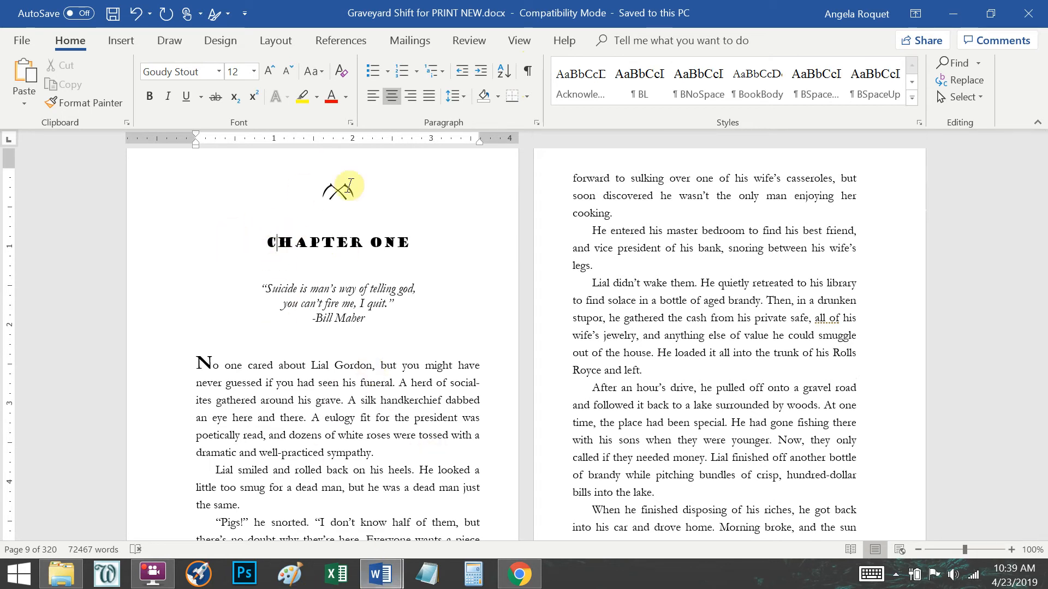
pyautogui.click(356, 122)
pyautogui.click(765, 68)
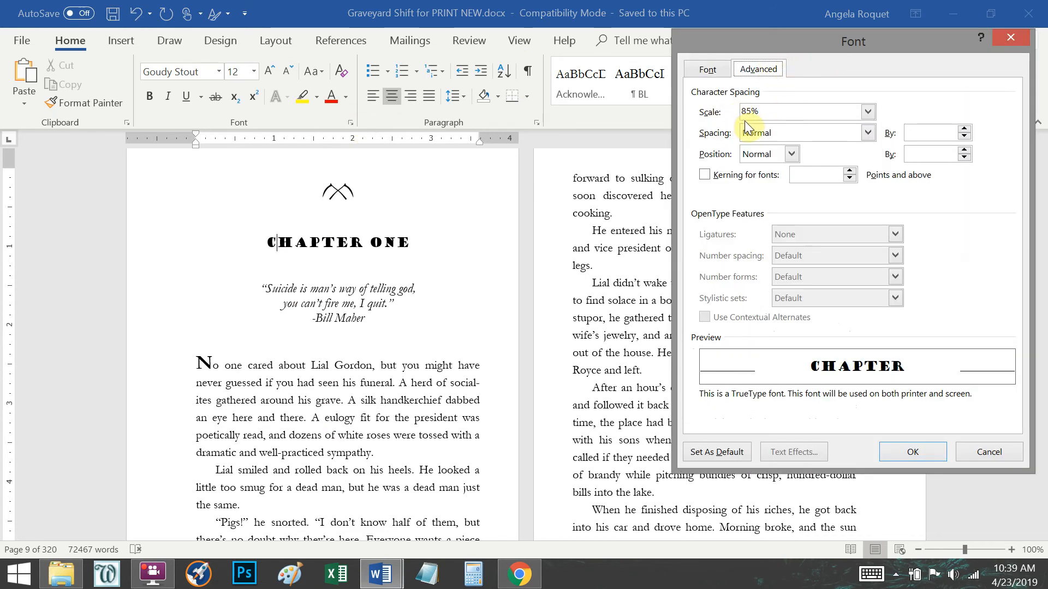
pyautogui.click(1010, 38)
# Step: Return to Pocket Full of Posies for PRINT NEW.docx and set the Chapter 1 heading's font to Goudy Stout
pyautogui.moveTo(380, 575)
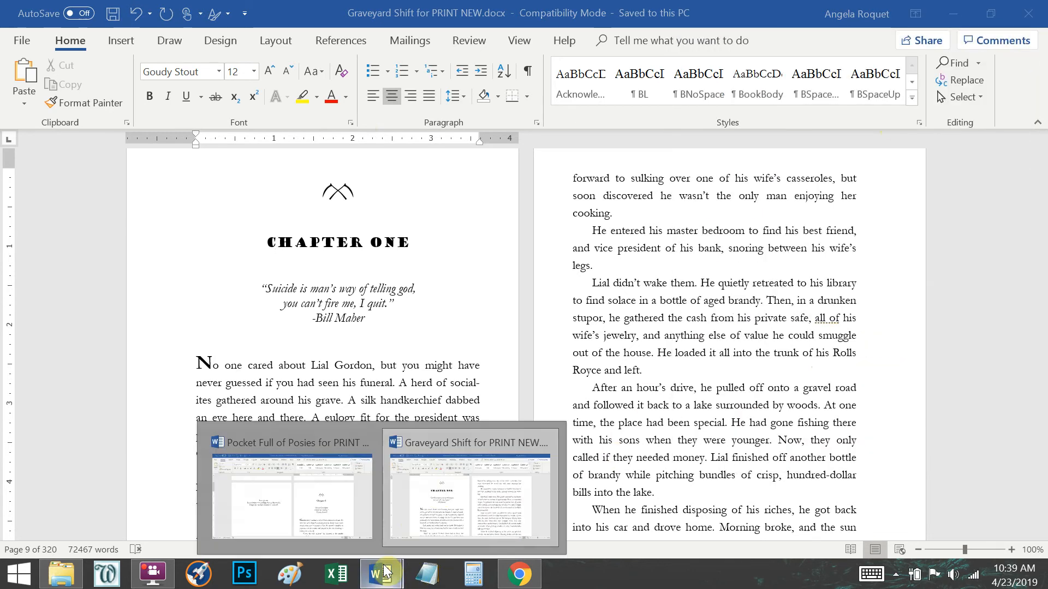
pyautogui.click(237, 484)
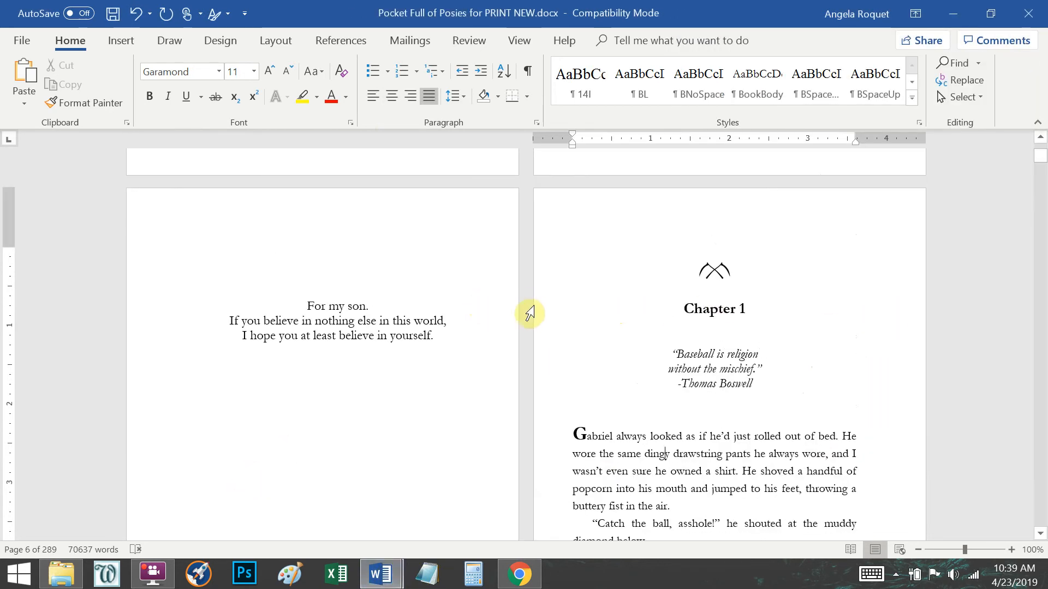
pyautogui.click(558, 308)
pyautogui.click(203, 70)
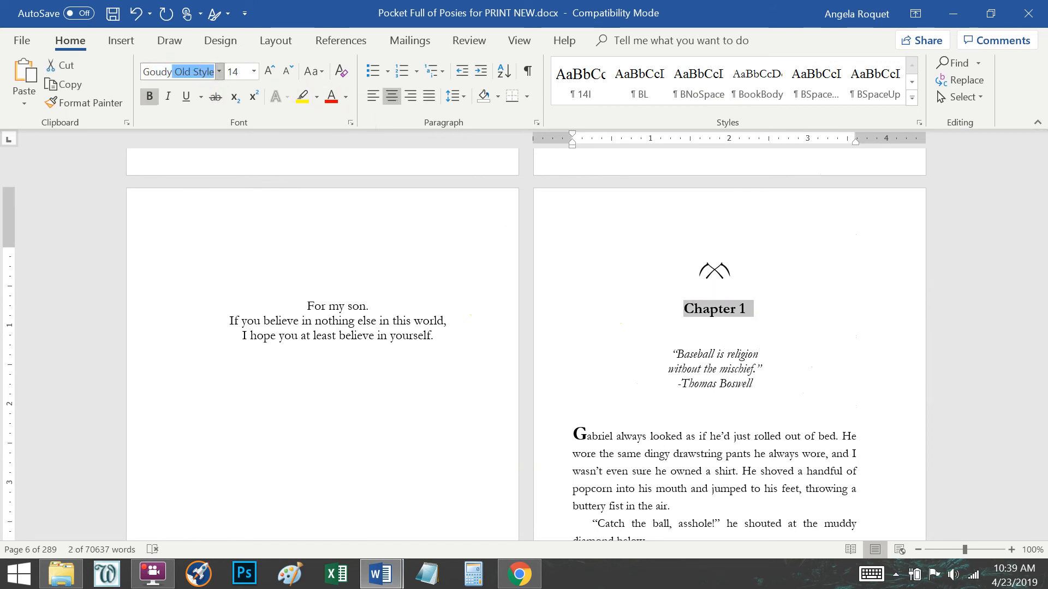
pyautogui.write('Goudy S')
pyautogui.press('Return')
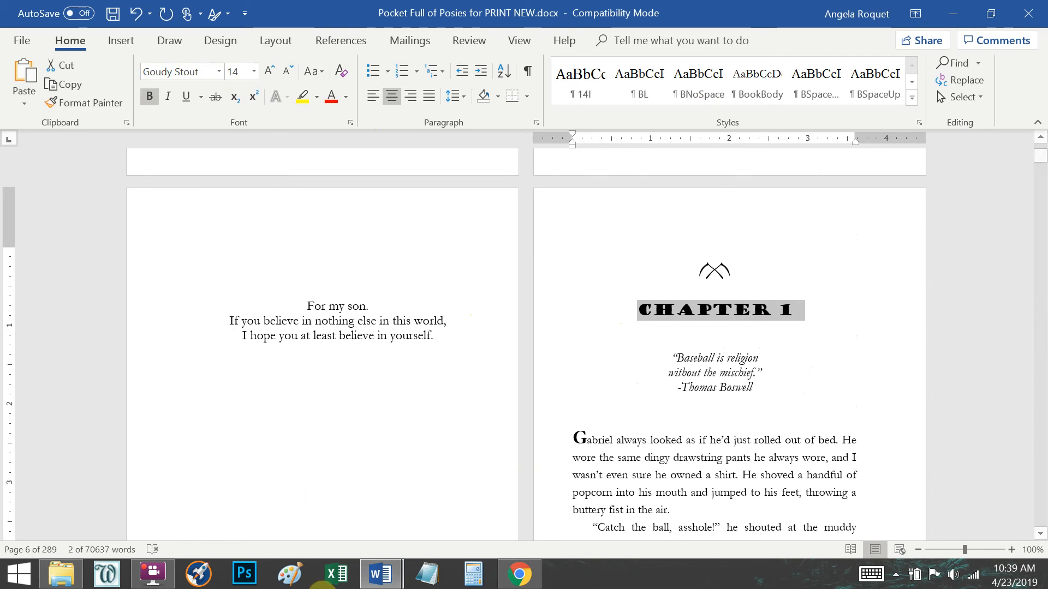
# Step: Compare with the Graveyard Shift heading, and set the Pocket Full of Posies Chapter 1 heading to 12 pt with 85% character scale
pyautogui.moveTo(384, 578)
pyautogui.click(469, 491)
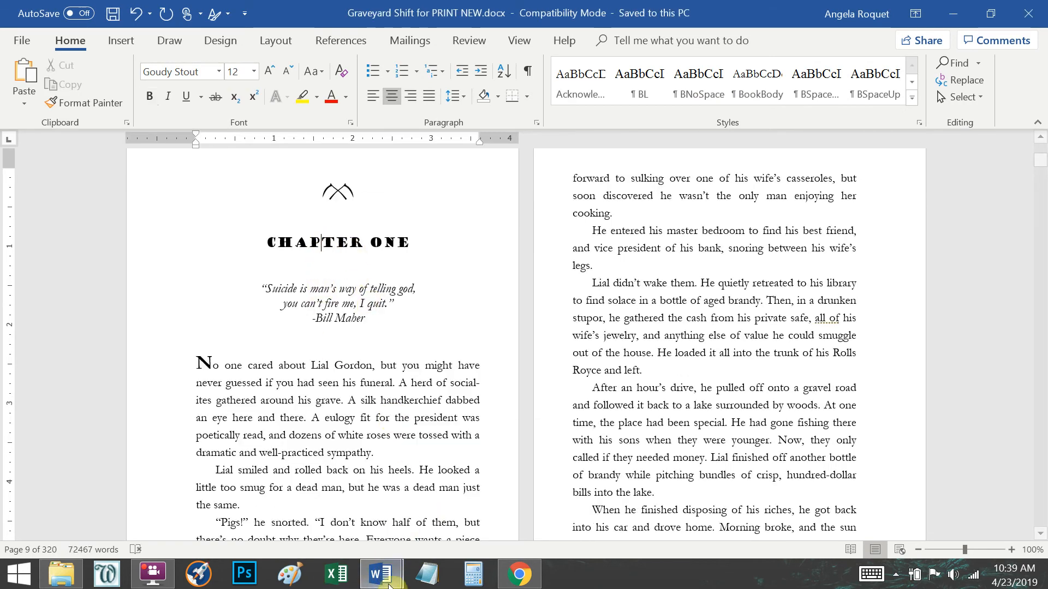
pyautogui.click(374, 570)
pyautogui.click(334, 439)
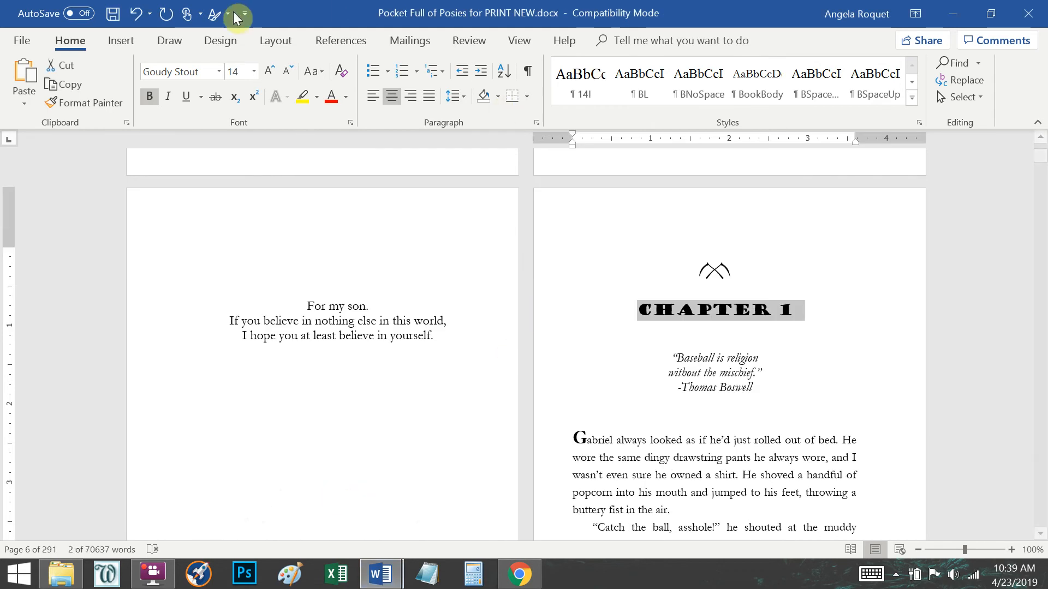
pyautogui.click(349, 121)
pyautogui.write('85')
pyautogui.press('Return')
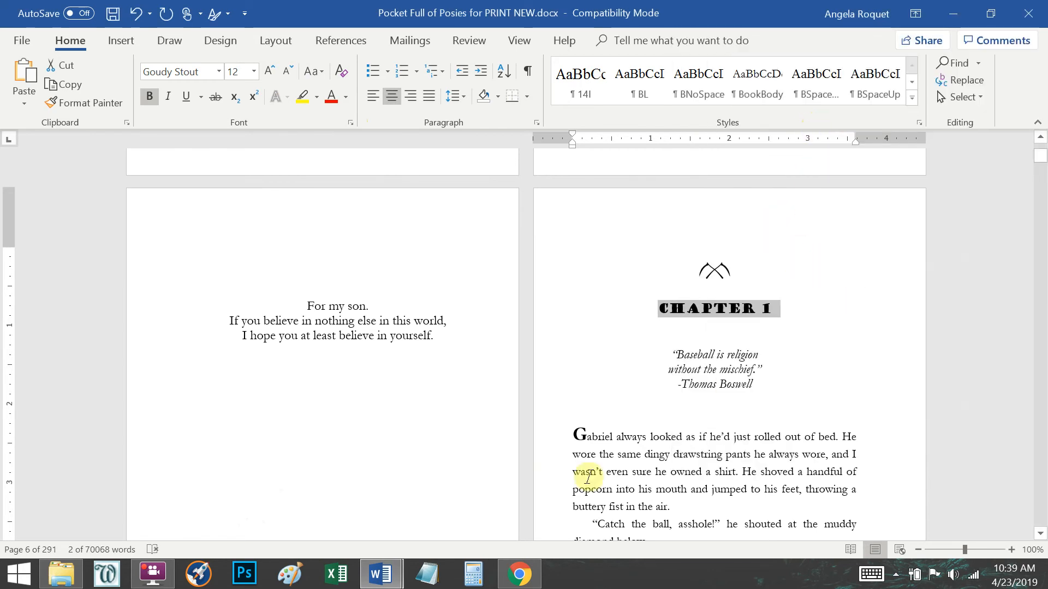
# Step: Check the Graveyard Shift heading's wording, and replace the number 1 in the Pocket Full of Posies chapter heading with ONE
pyautogui.moveTo(381, 574)
pyautogui.click(470, 486)
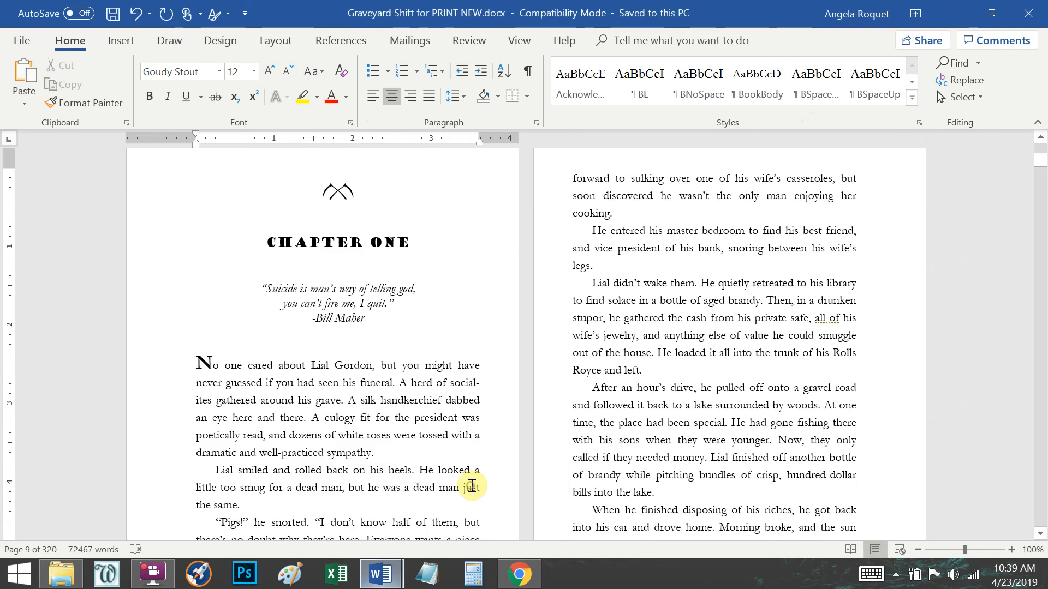
pyautogui.moveTo(380, 574)
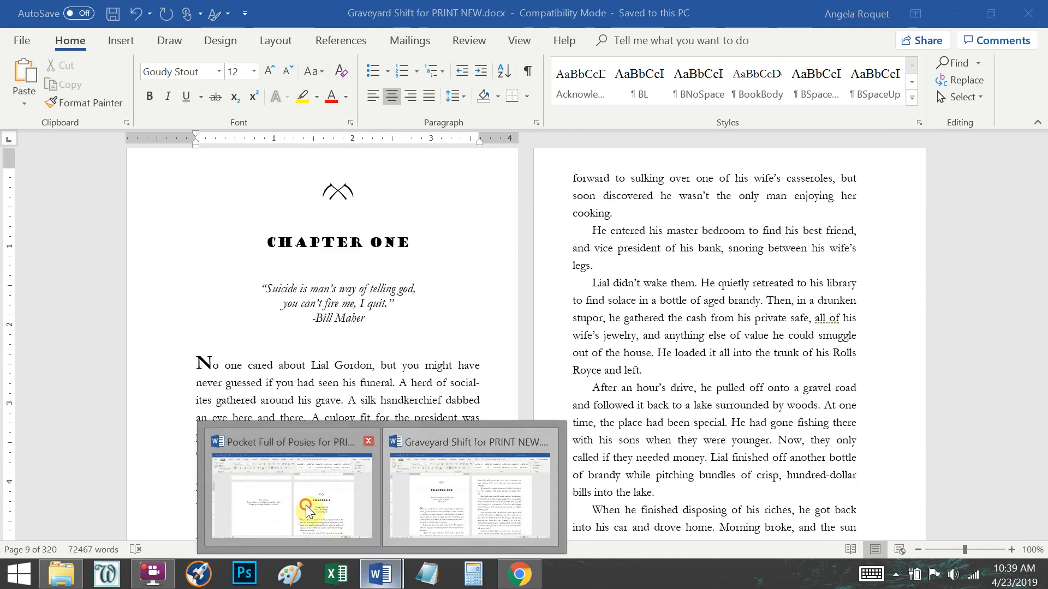
pyautogui.click(303, 504)
pyautogui.click(770, 310)
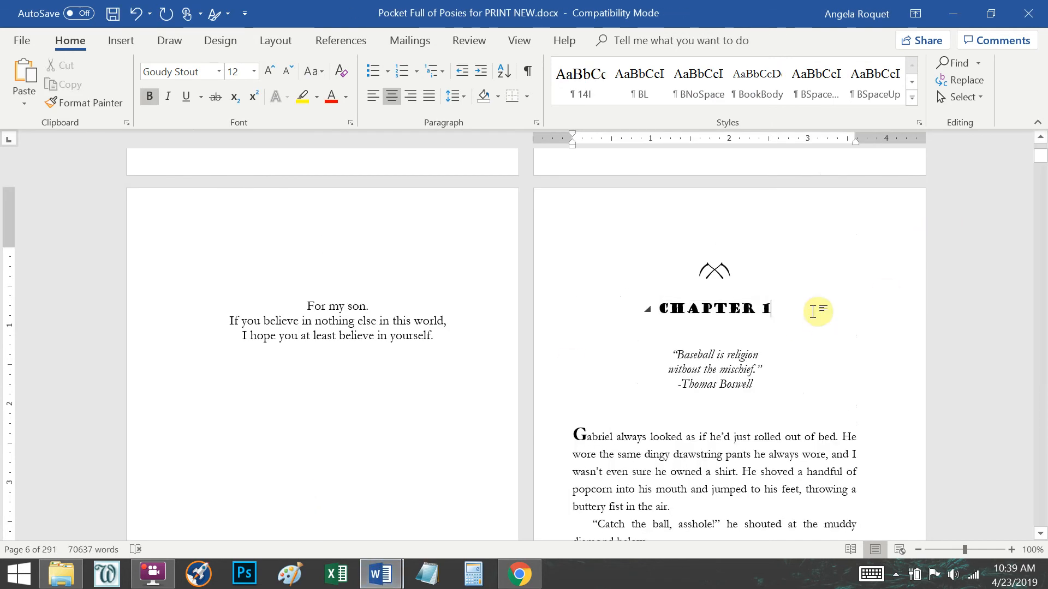
pyautogui.press('BackSpace')
pyautogui.write('ONE')
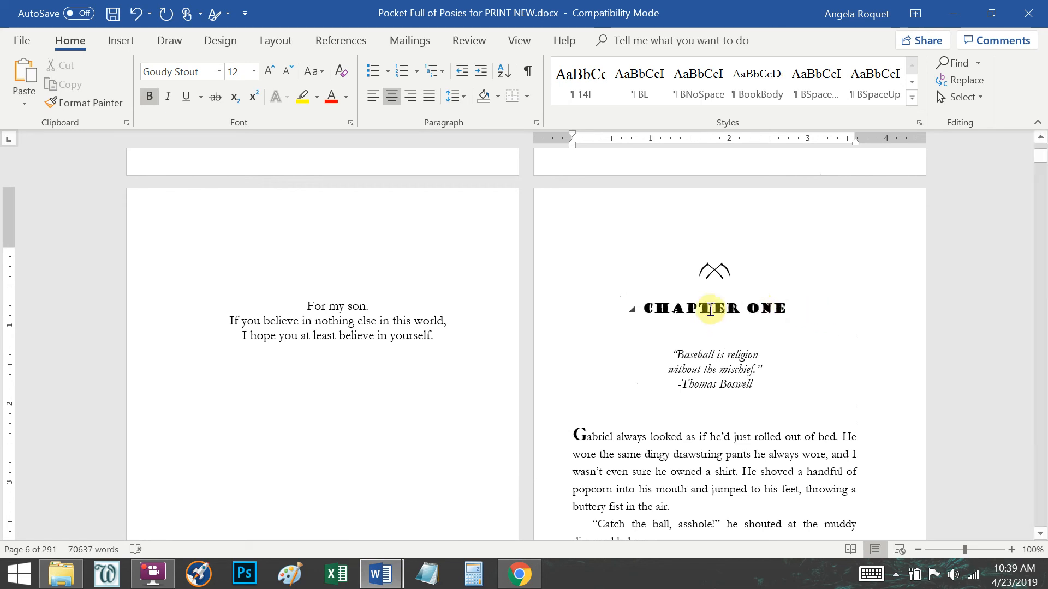
# Step: Create a new paragraph style named chapter headings from the formatting of the CHAPTER ONE heading
pyautogui.click(919, 123)
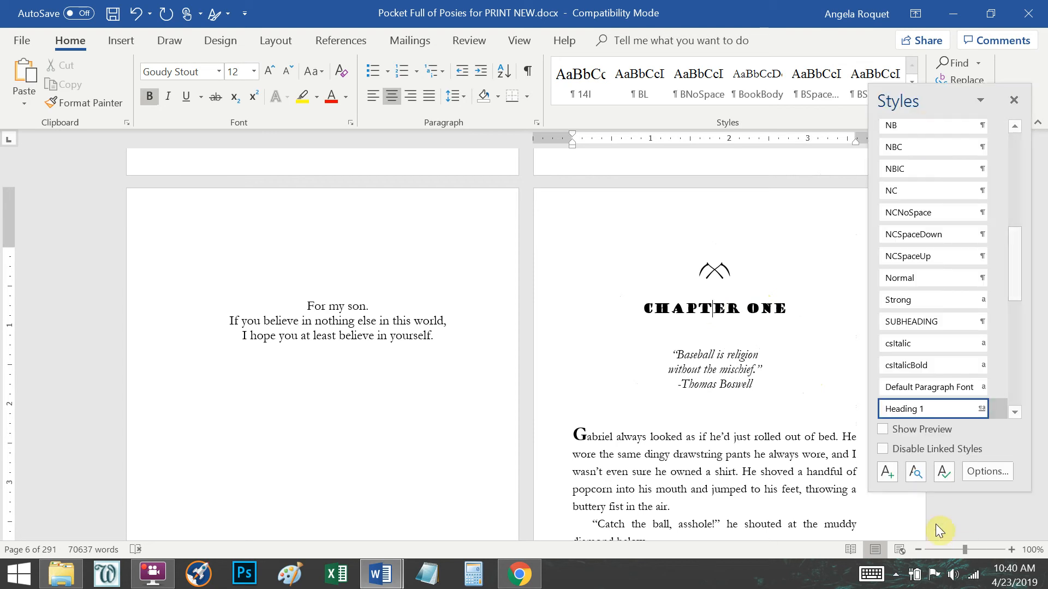
pyautogui.click(880, 472)
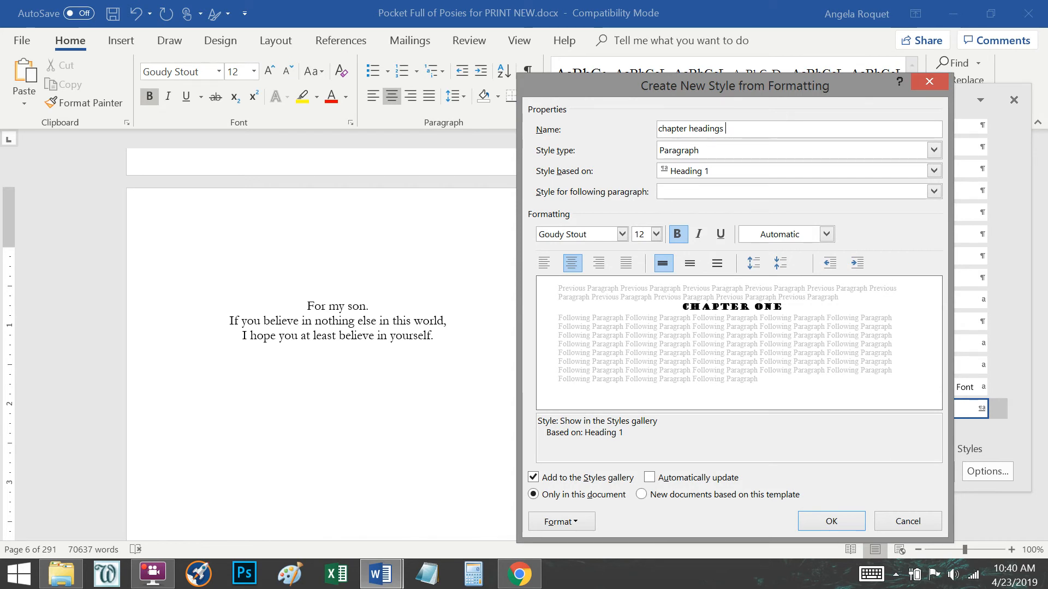
pyautogui.click(820, 521)
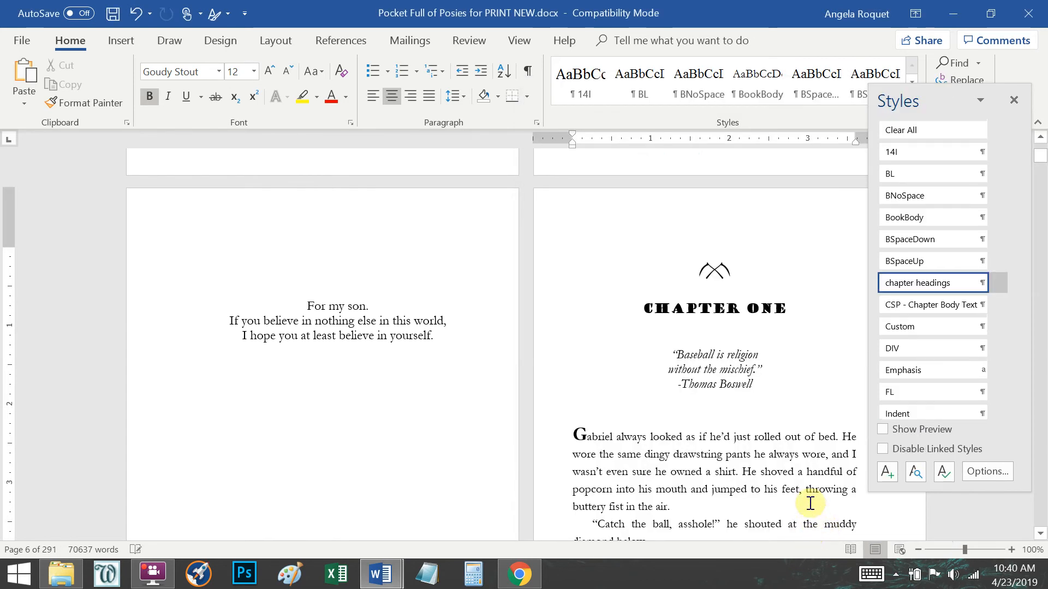
pyautogui.click(1014, 100)
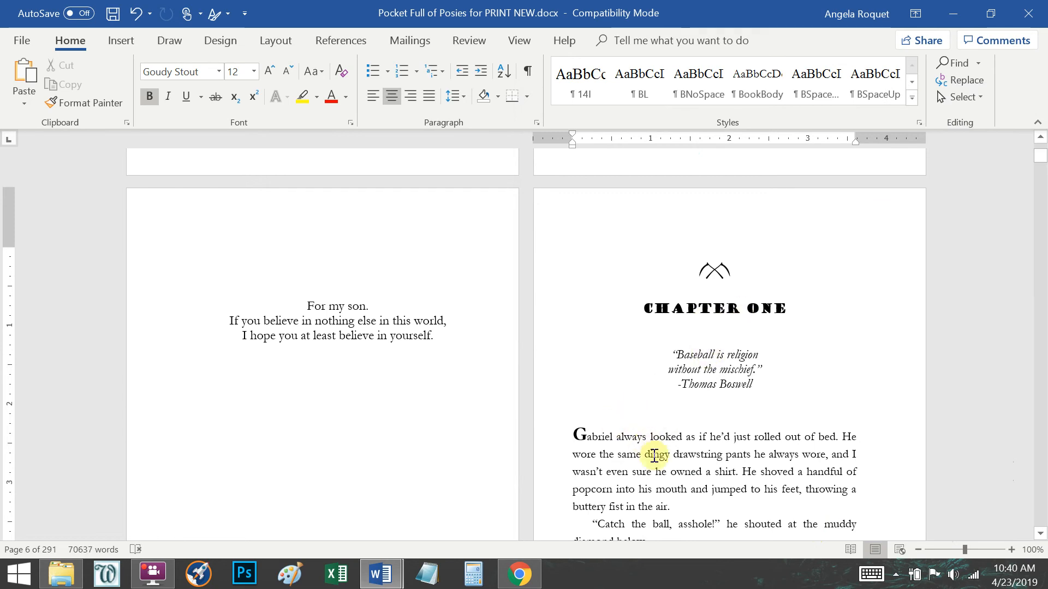
# Step: Review the finished chapter opening and switch to Graveyard Shift for PRINT NEW.docx to compare its Chapter One layout
pyautogui.click(709, 308)
pyautogui.scroll(-1, 688, 306)
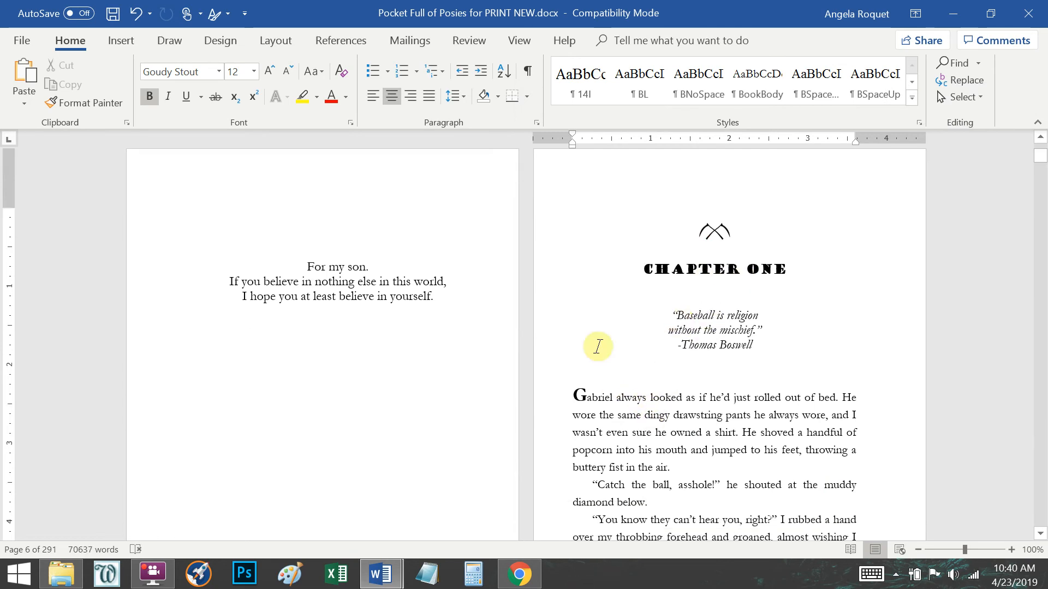
pyautogui.moveTo(380, 573)
pyautogui.click(431, 500)
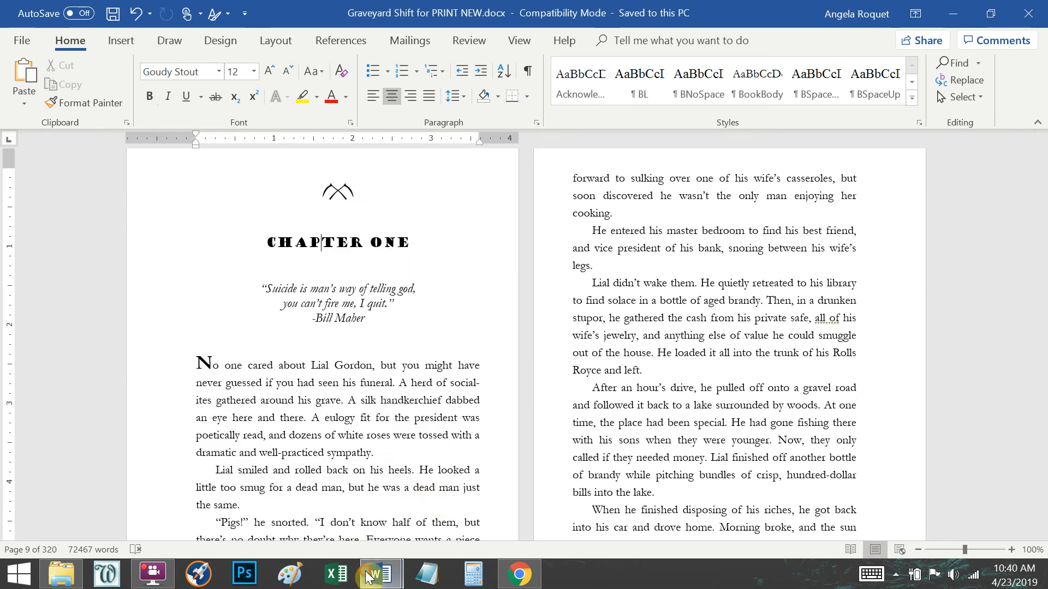
# Step: Switch back to Pocket Full of Posies for PRINT NEW.docx and examine the heading and quote formatting of Chapters 2 and 3
pyautogui.moveTo(380, 573)
pyautogui.click(312, 487)
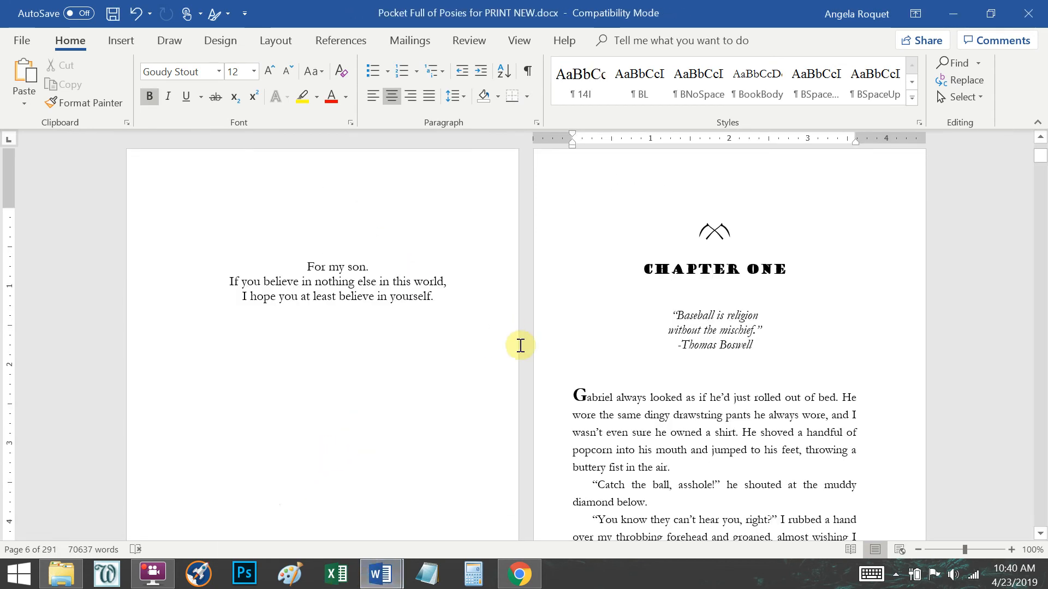
pyautogui.scroll(-10, 628, 404)
pyautogui.moveTo(1045, 169); pyautogui.dragTo(1042, 190)
pyautogui.scroll(15, 725, 332)
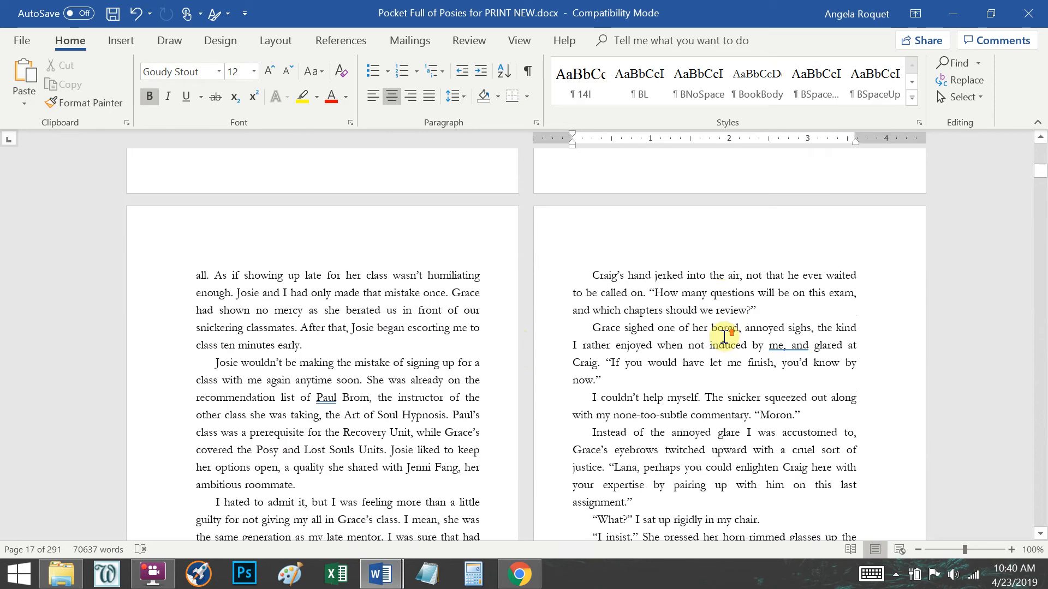
pyautogui.scroll(10, 721, 342)
pyautogui.scroll(-5, 708, 358)
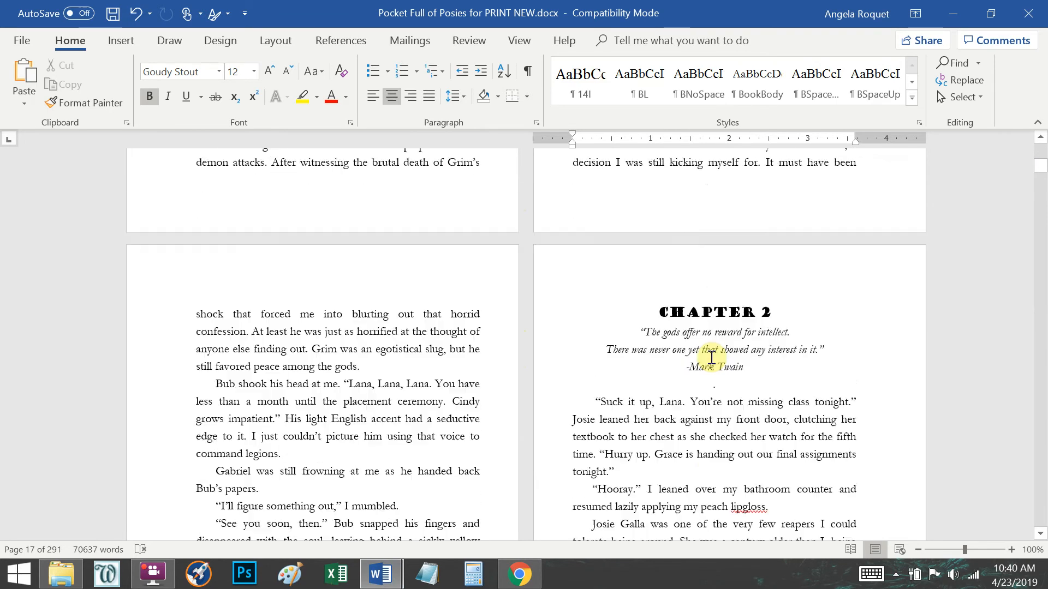
pyautogui.scroll(2, 628, 213)
pyautogui.click(687, 309)
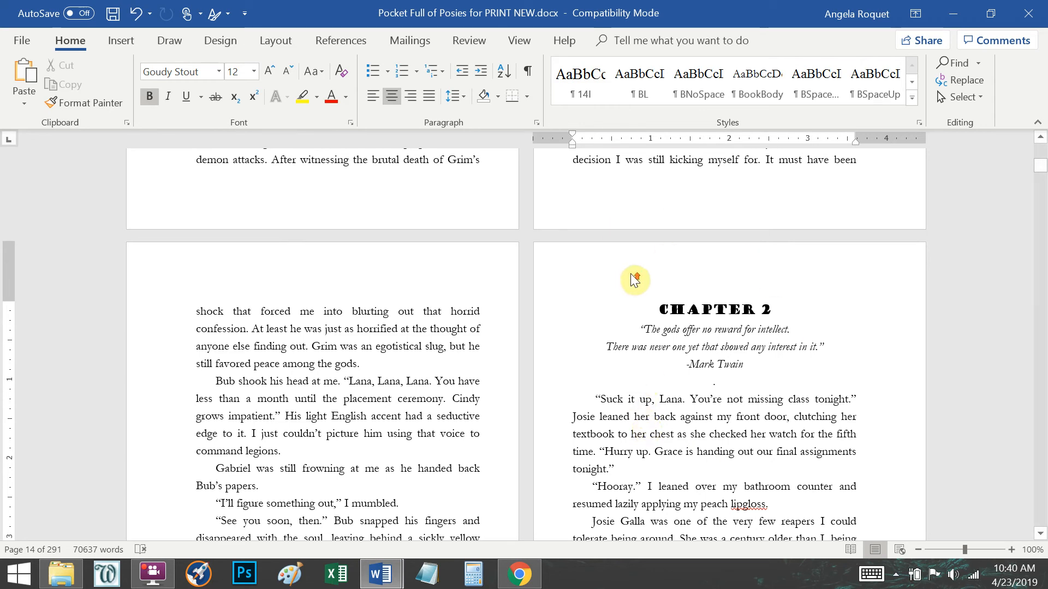
pyautogui.scroll(1, 649, 277)
pyautogui.scroll(-20, 655, 311)
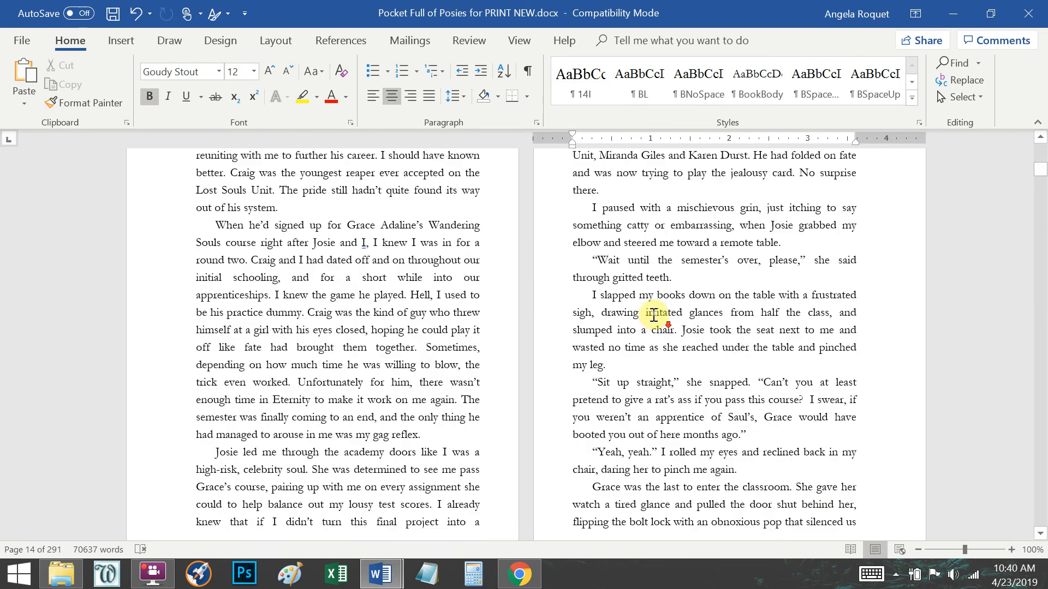
pyautogui.scroll(-6, 644, 306)
pyautogui.scroll(5, 699, 262)
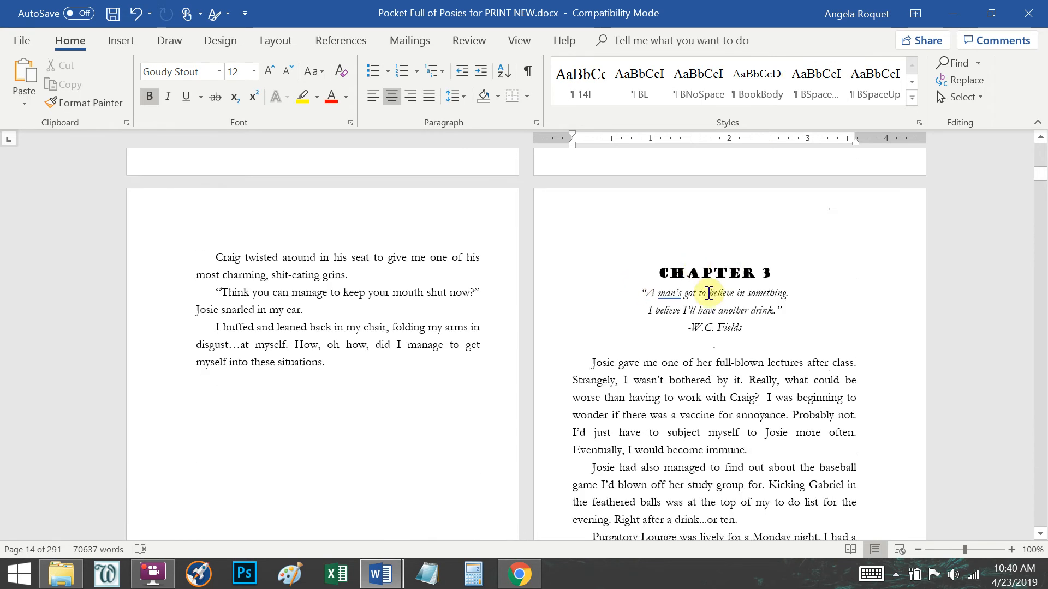
pyautogui.click(713, 313)
# Step: Replace the number 2 in the second chapter's heading with TWO
pyautogui.scroll(20, 709, 311)
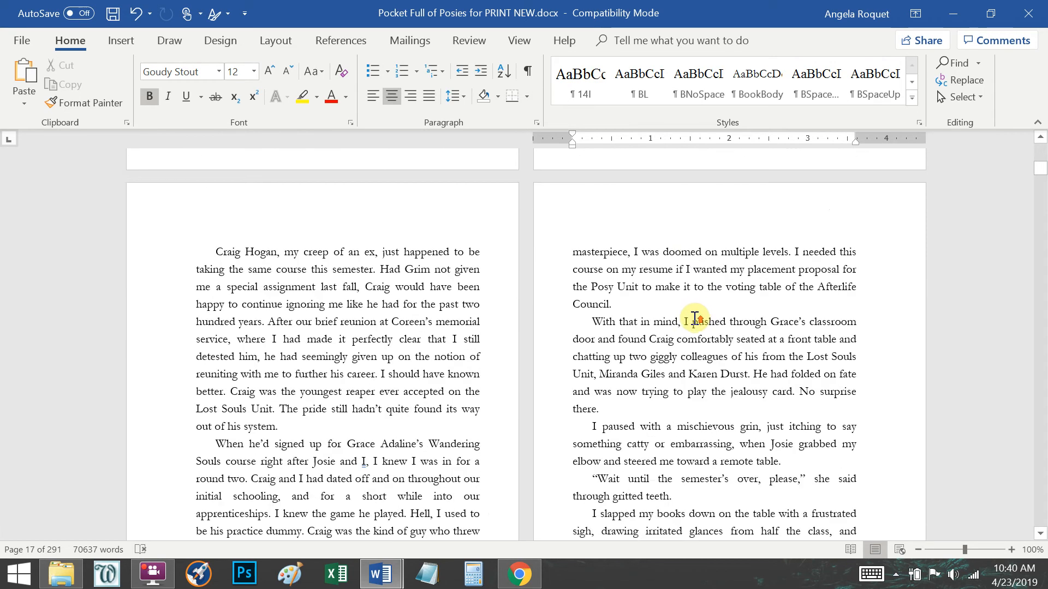
pyautogui.scroll(2, 692, 318)
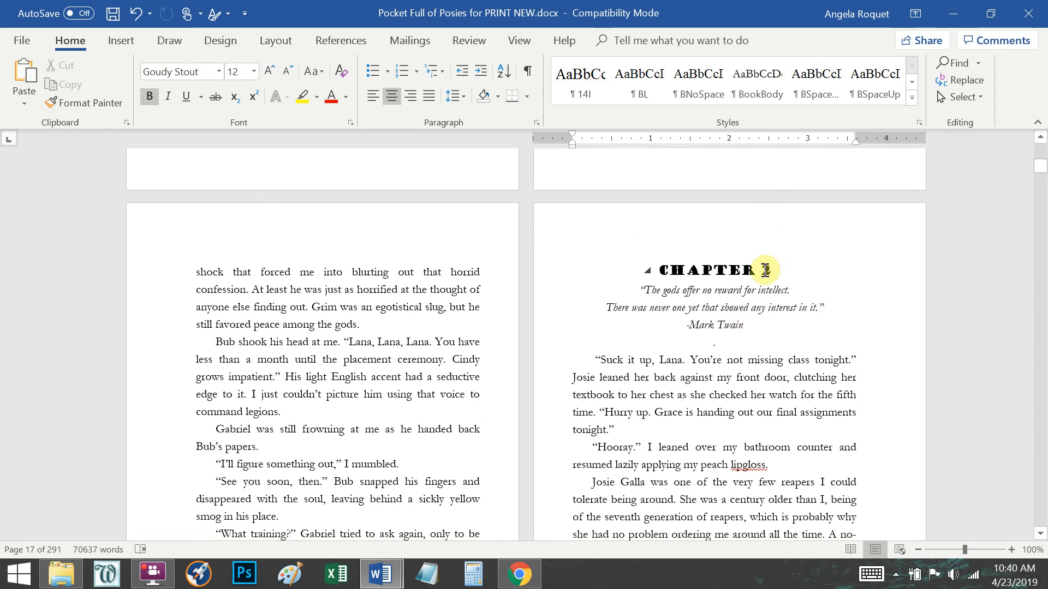
pyautogui.click(772, 270)
pyautogui.press('BackSpace')
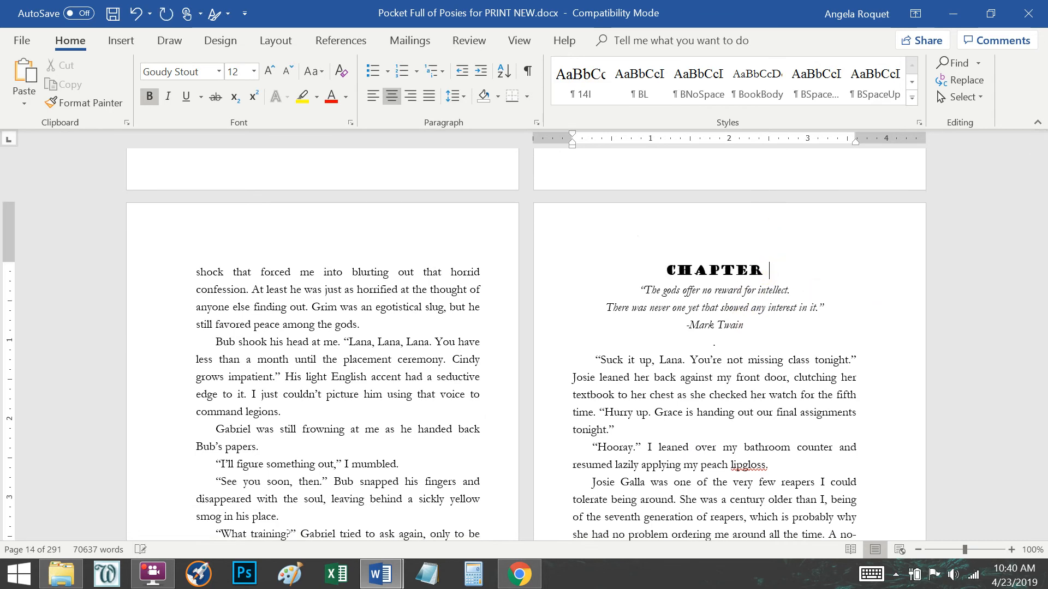
pyautogui.write('TWO')
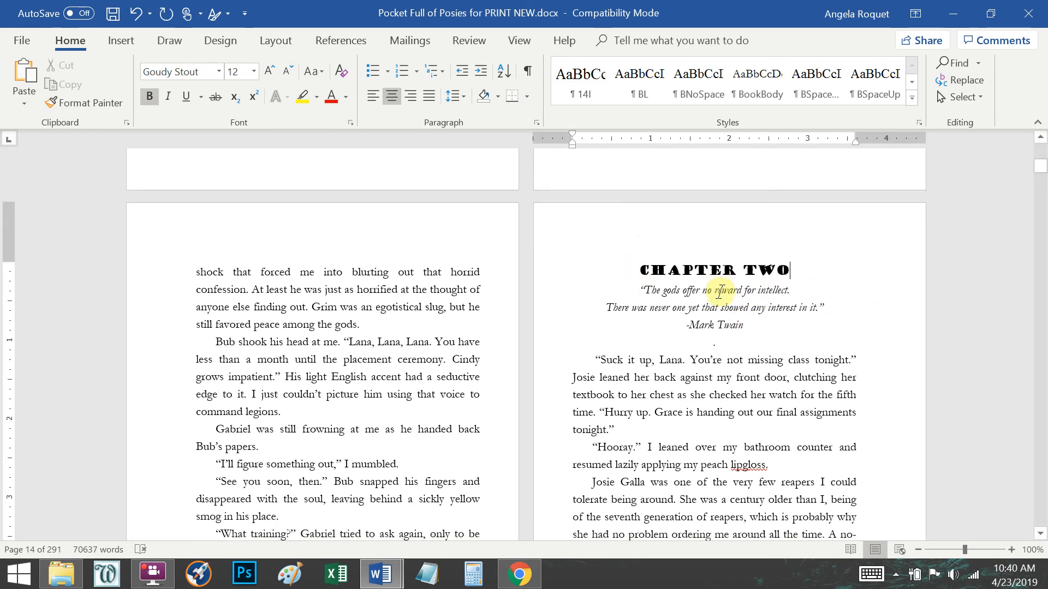
# Step: Check the character scale and spacing settings of the CHAPTER TWO heading, leaving them unmodified
pyautogui.click(720, 270)
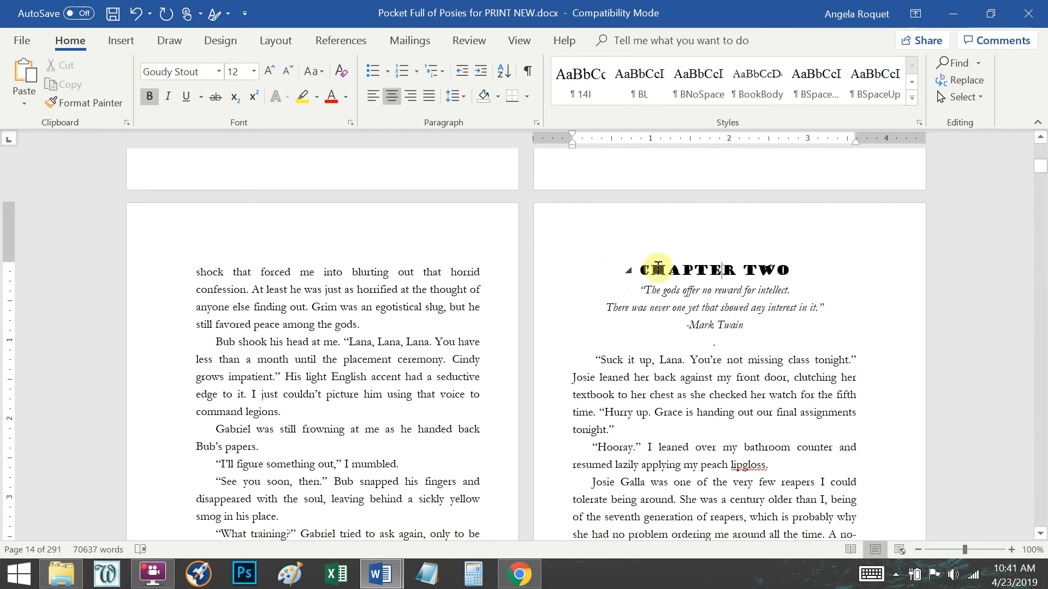
pyautogui.click(533, 269)
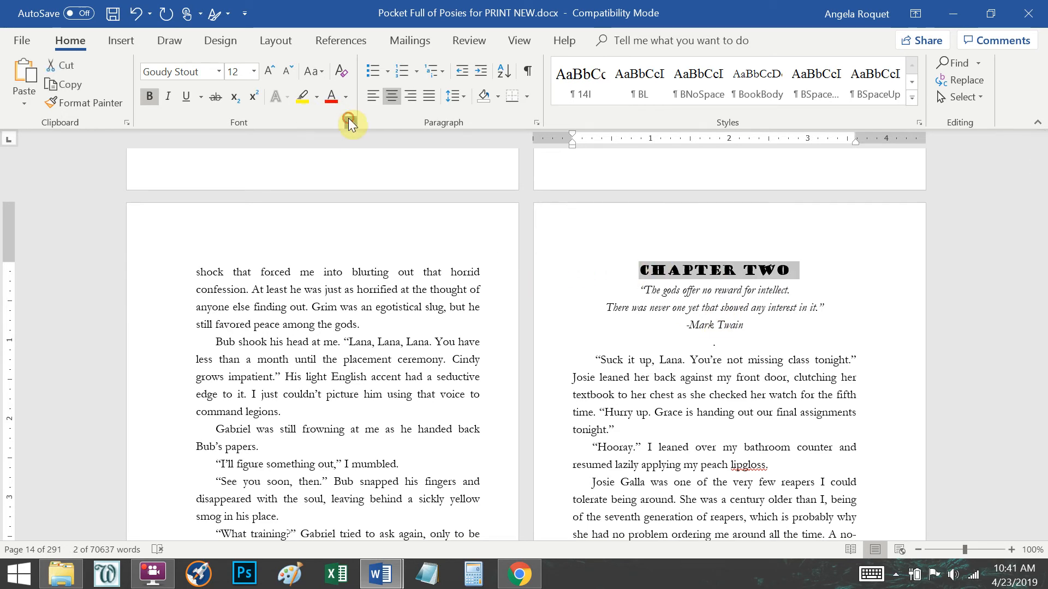
pyautogui.click(349, 121)
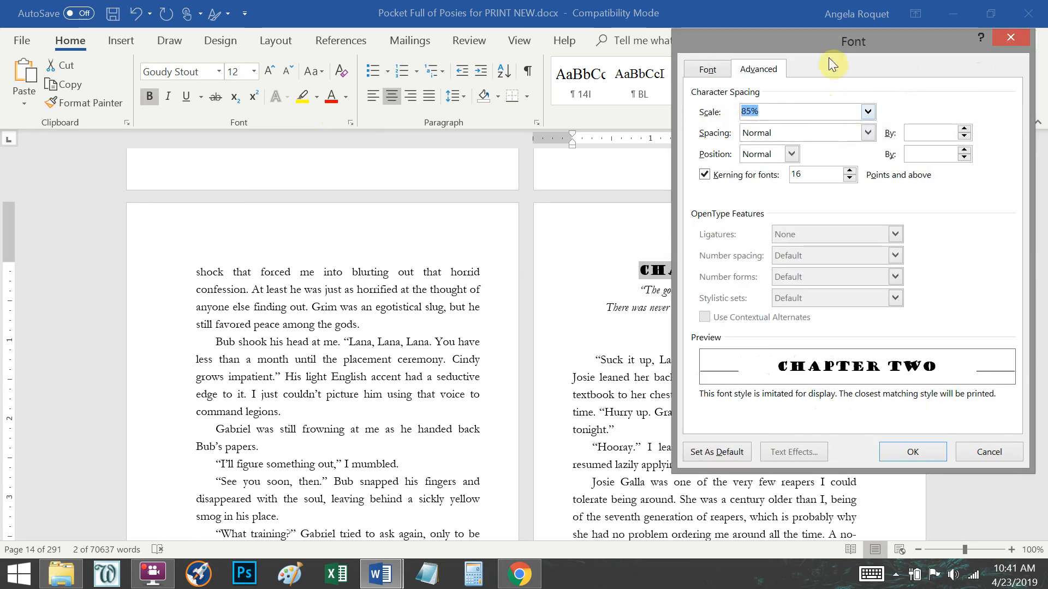
pyautogui.click(1011, 38)
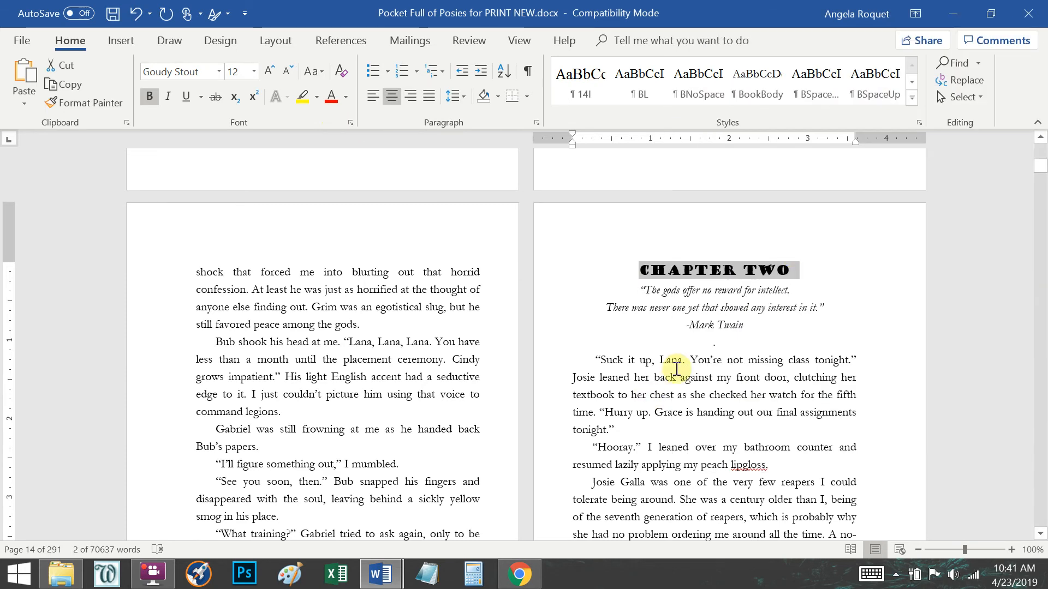
# Step: Apply the Lana Quotes style to the three-line Mark Twain quote under the CHAPTER TWO heading
pyautogui.click(718, 308)
pyautogui.click(631, 286)
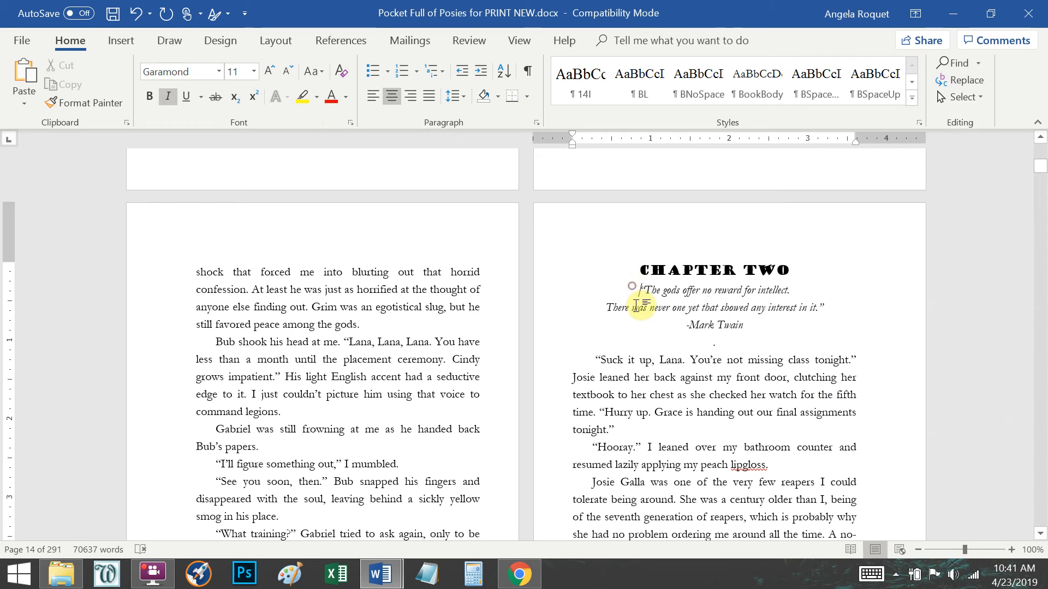
pyautogui.moveTo(637, 288); pyautogui.dragTo(709, 325)
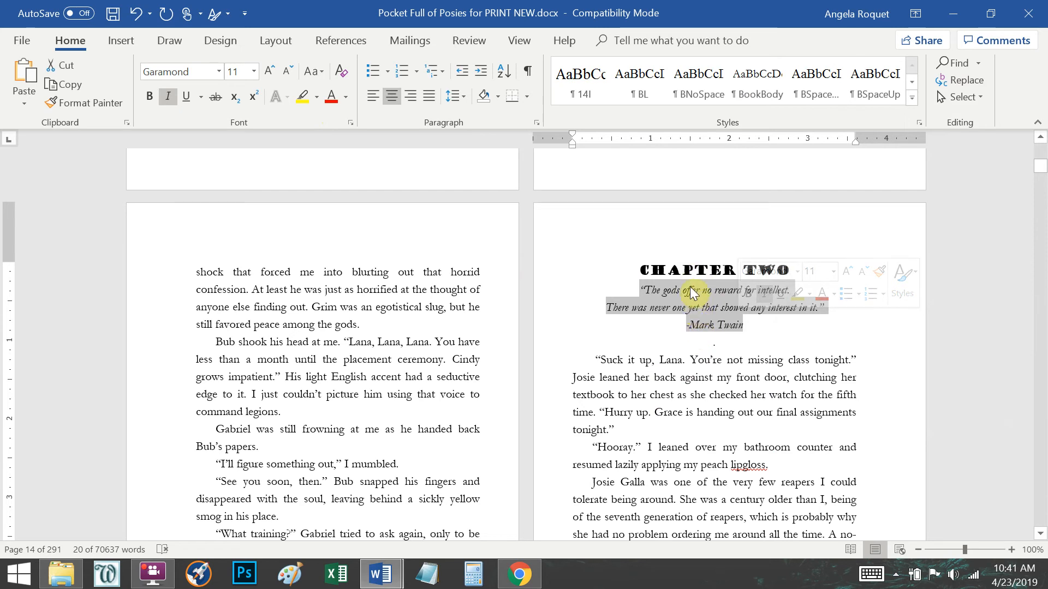
pyautogui.click(912, 100)
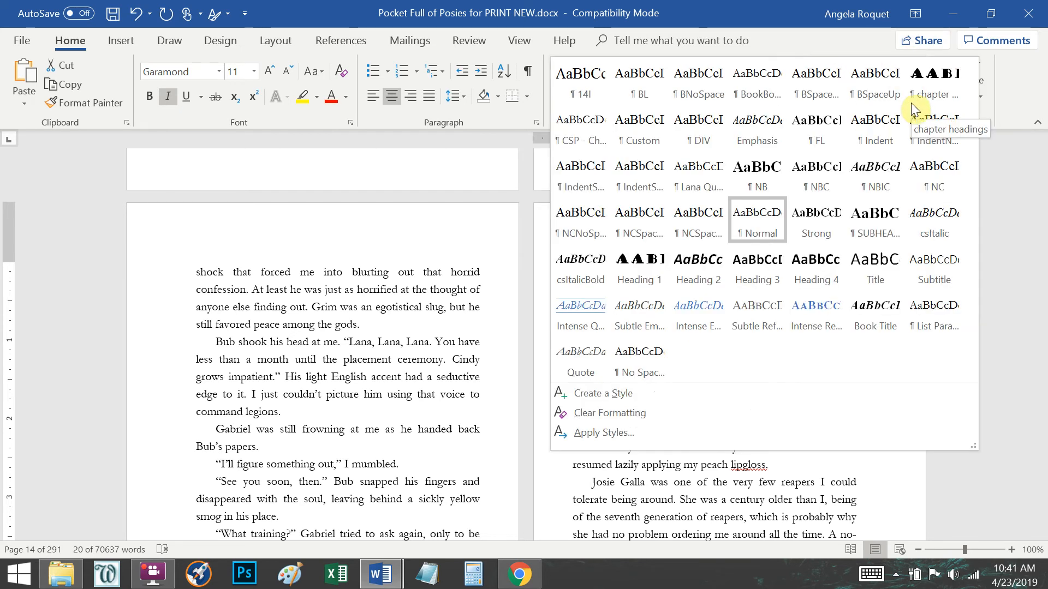
pyautogui.click(679, 176)
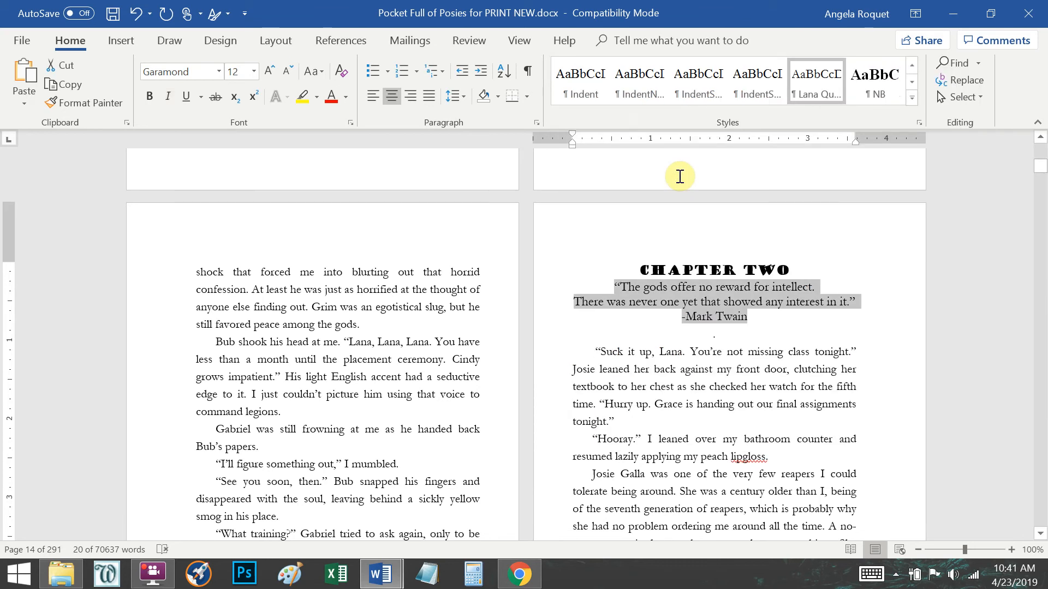
# Step: Modify the Lana Quotes style to use italic text
pyautogui.rightClick(803, 85)
pyautogui.click(830, 109)
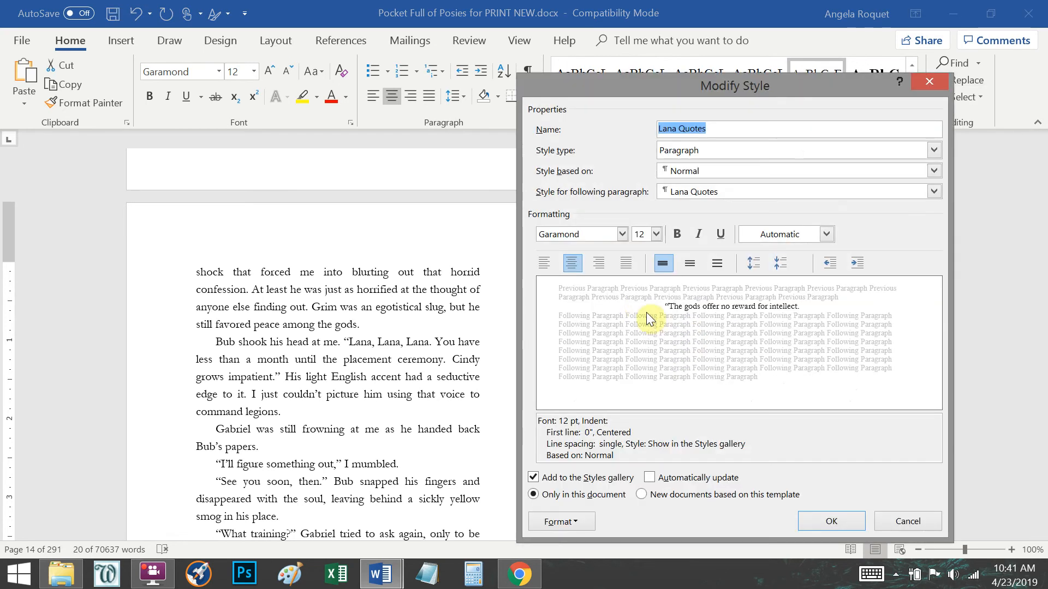
pyautogui.click(697, 235)
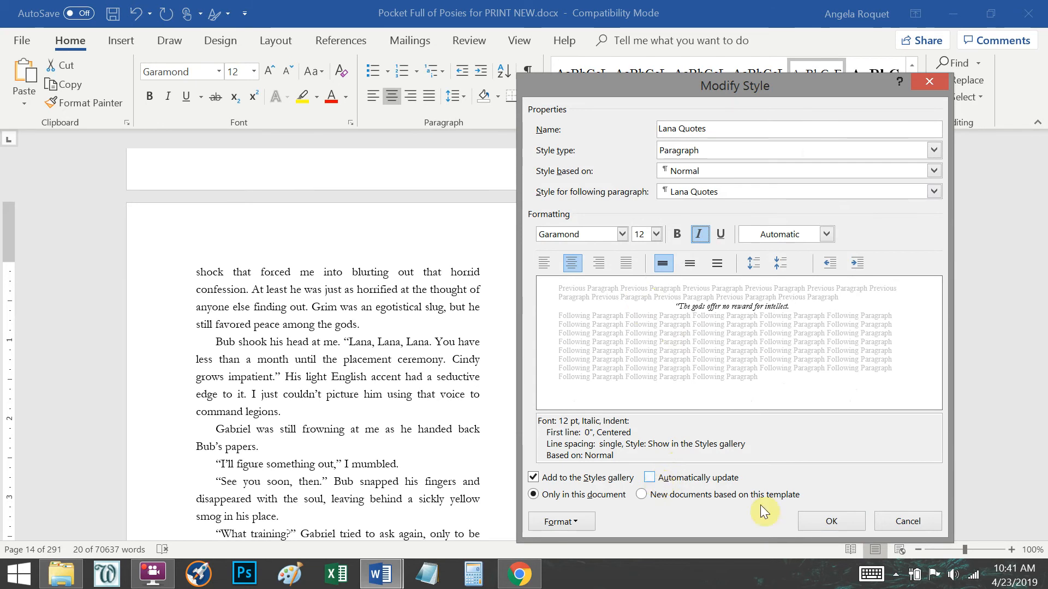
pyautogui.click(824, 525)
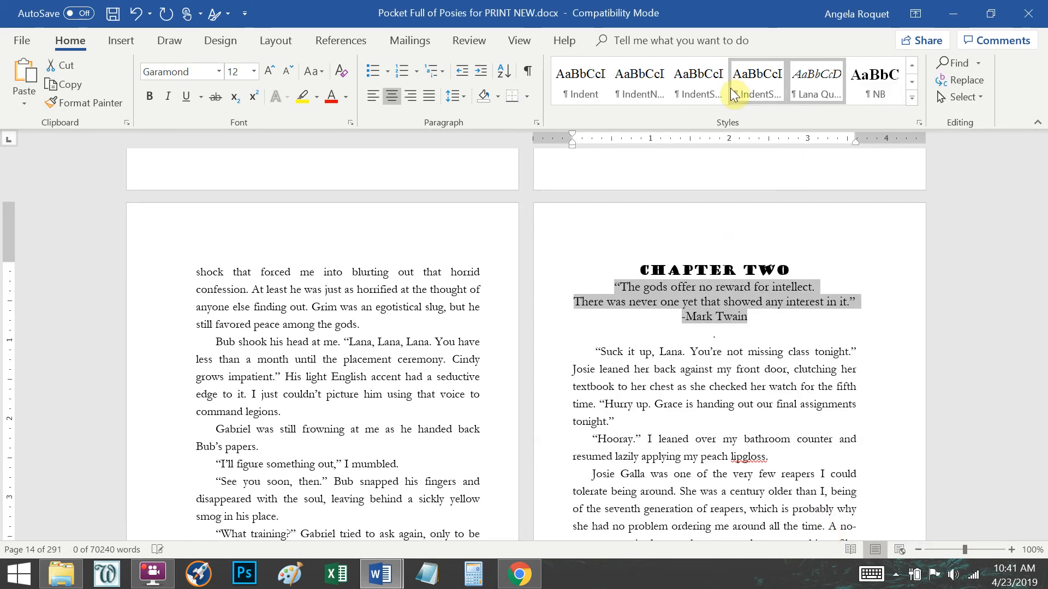
# Step: Turn on automatic updating in the Lana Quotes style's settings
pyautogui.rightClick(804, 87)
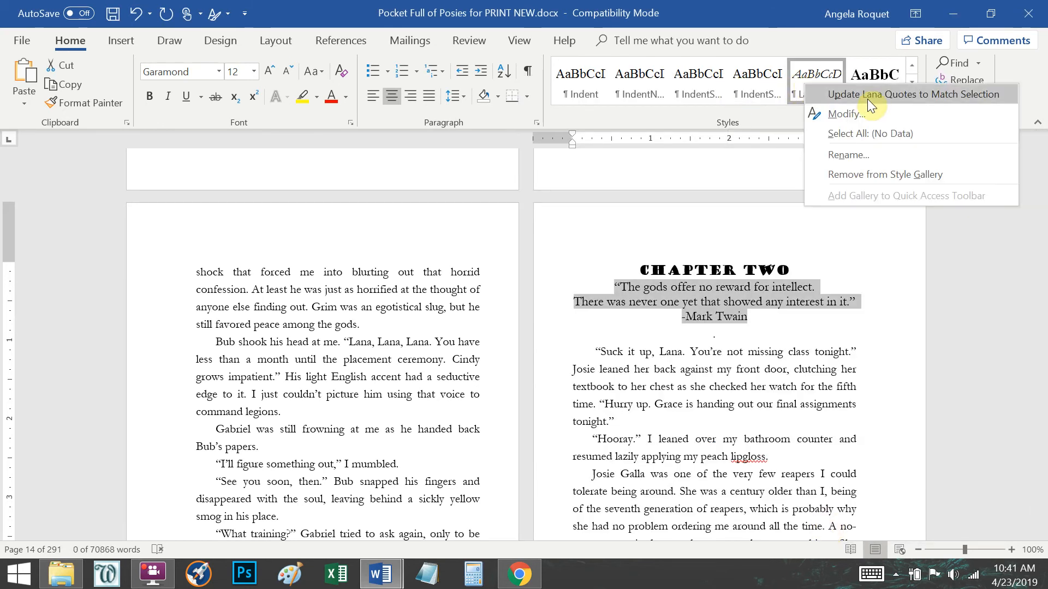
pyautogui.click(857, 118)
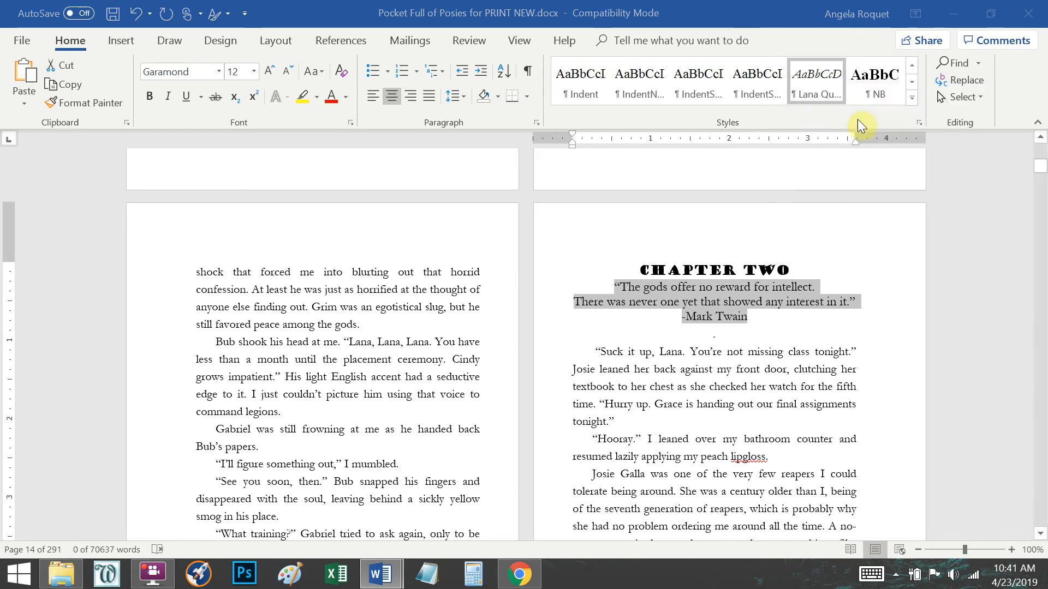
pyautogui.click(650, 477)
pyautogui.click(814, 523)
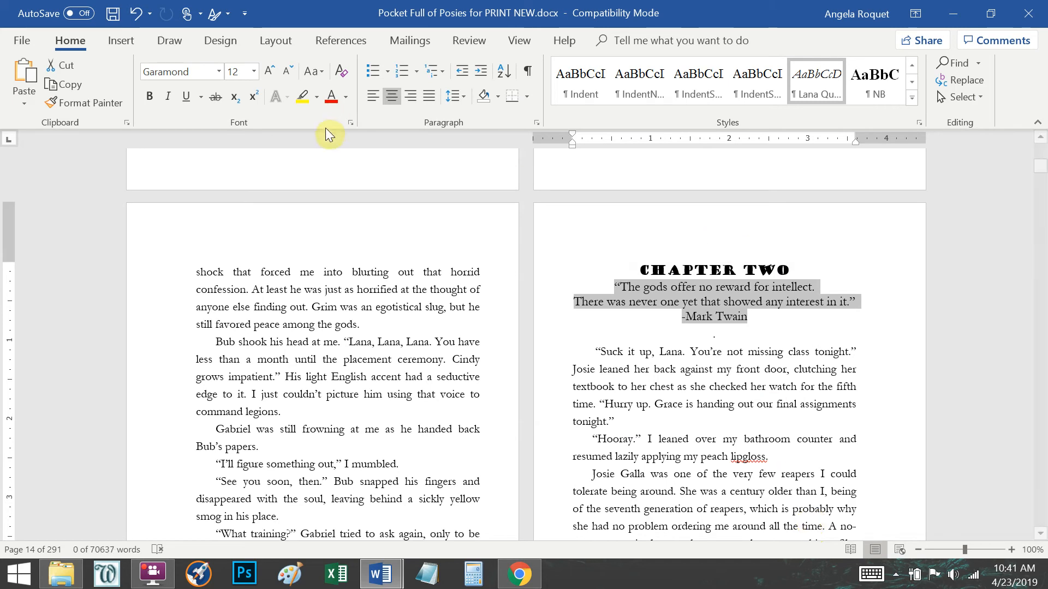
# Step: Italicize the selected Mark Twain quote and update the Lana Quotes style to match it
pyautogui.click(168, 97)
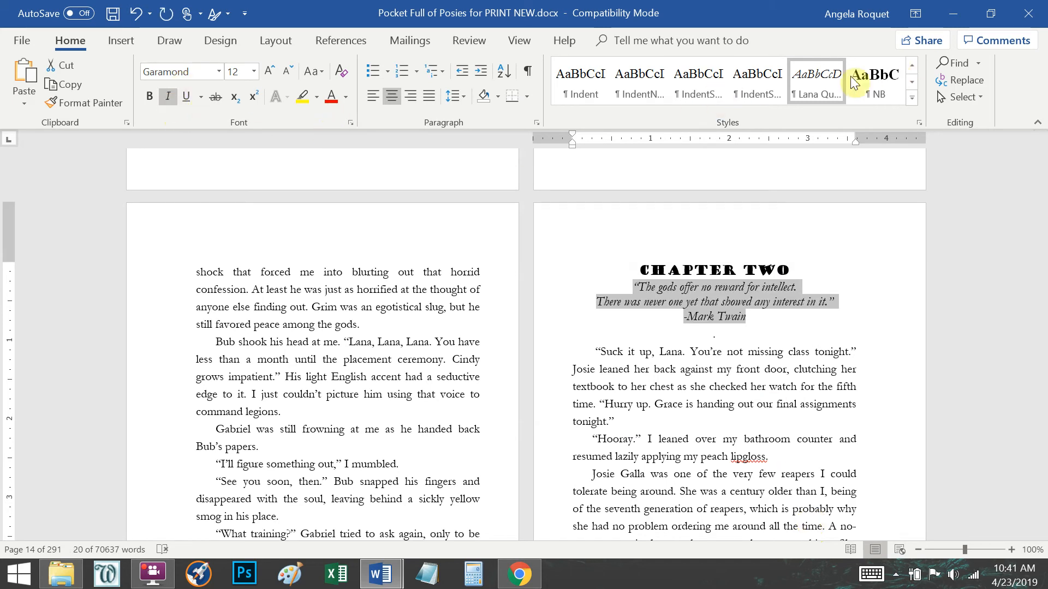
pyautogui.rightClick(824, 81)
pyautogui.click(864, 91)
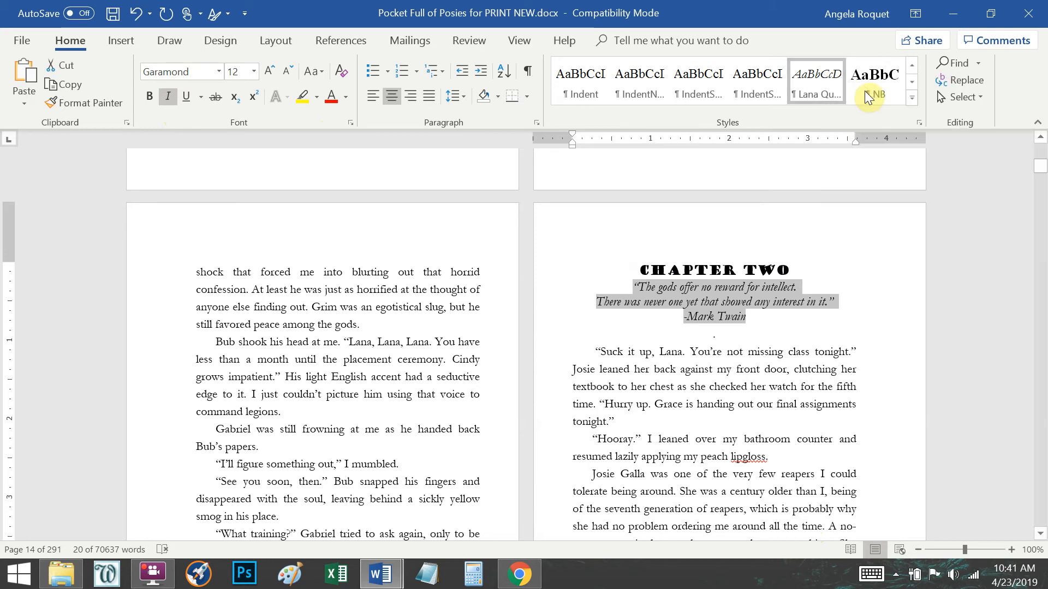
# Step: Insert two blank lines above the Mark Twain quote, and replace the stray dot line below it with two blank lines
pyautogui.click(629, 285)
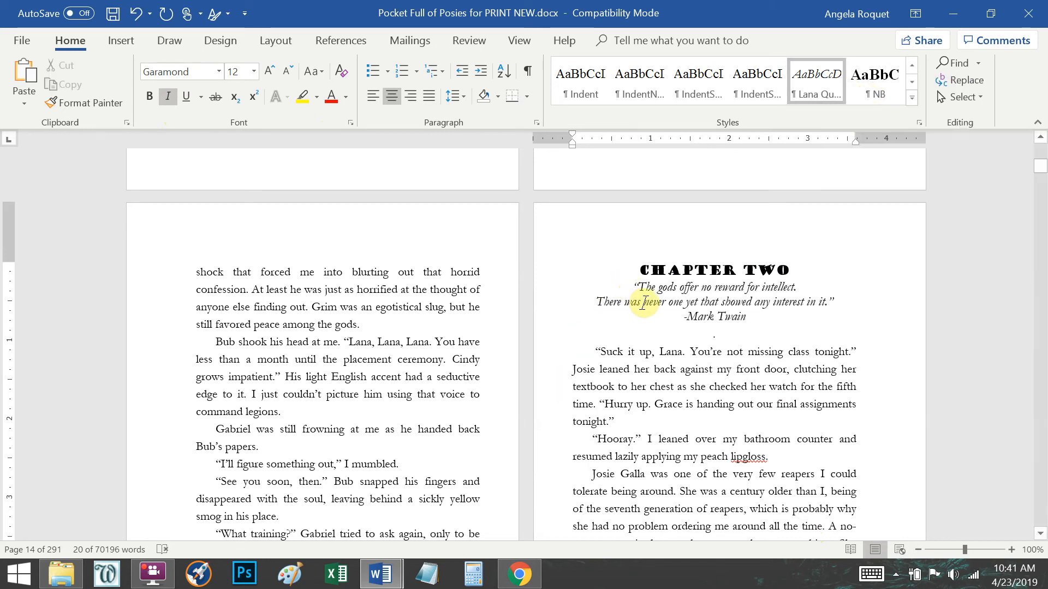
pyautogui.press('Return')
pyautogui.press('Return')
pyautogui.click(713, 362)
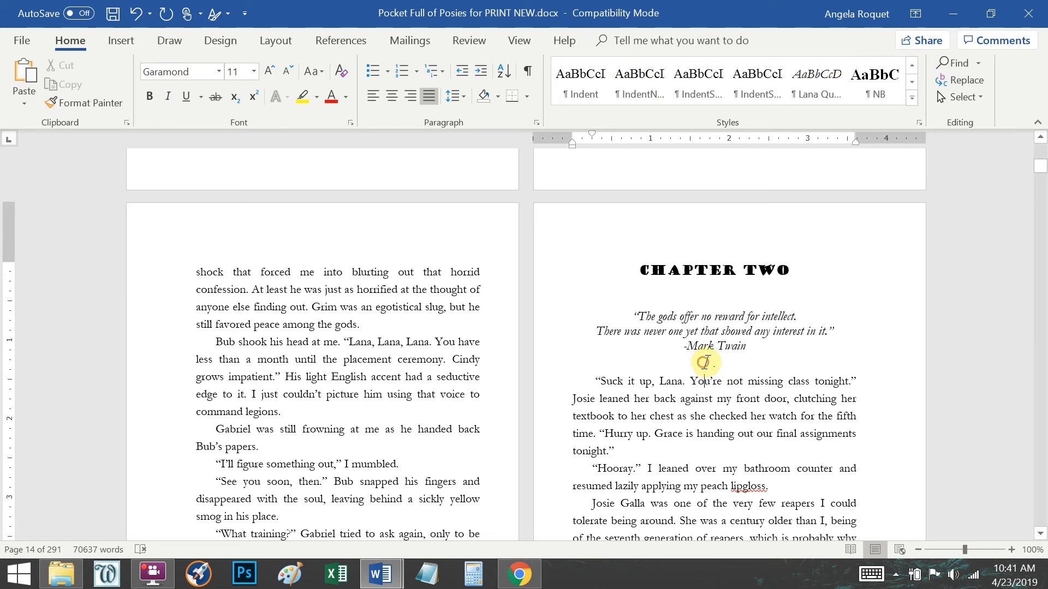
pyautogui.click(764, 348)
pyautogui.press('Delete')
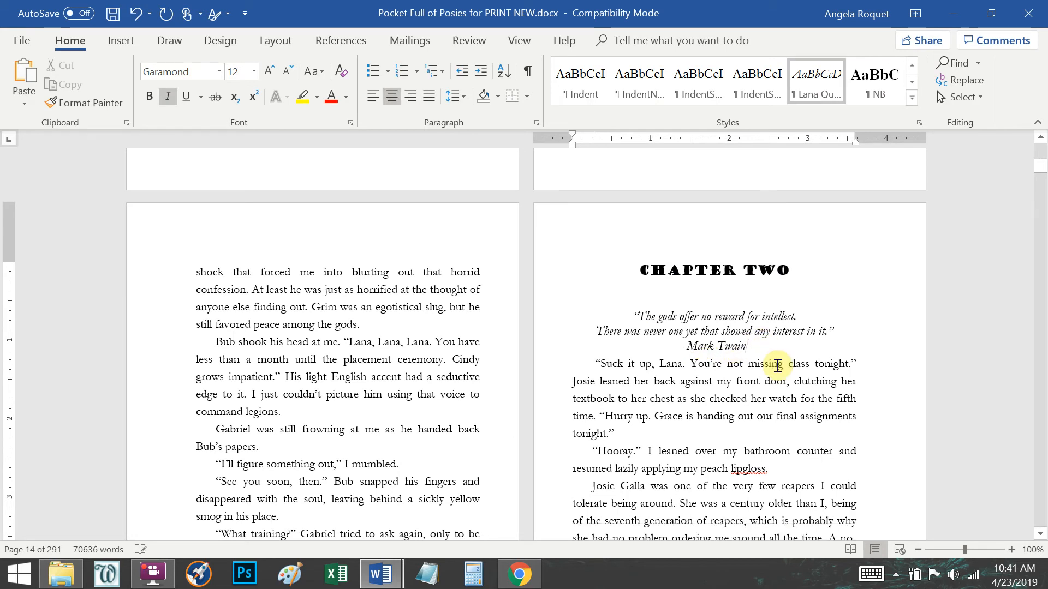
pyautogui.press('Return')
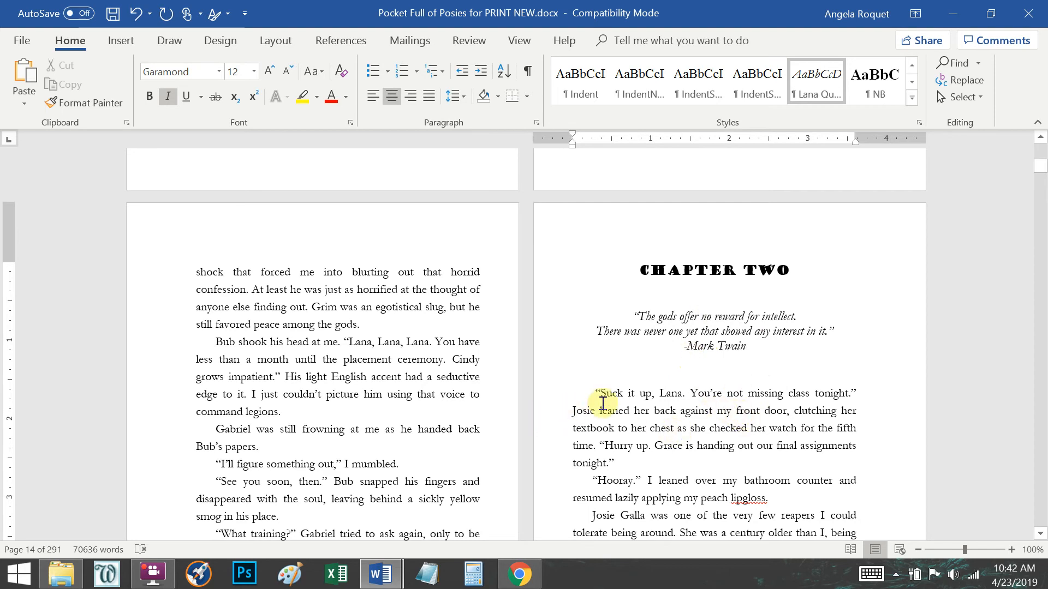
# Step: Show formatting marks, copy the crossed-scythes ornament with its adjacent blank lines from Chapter One, and paste it above the Chapter Two heading
pyautogui.scroll(20, 595, 382)
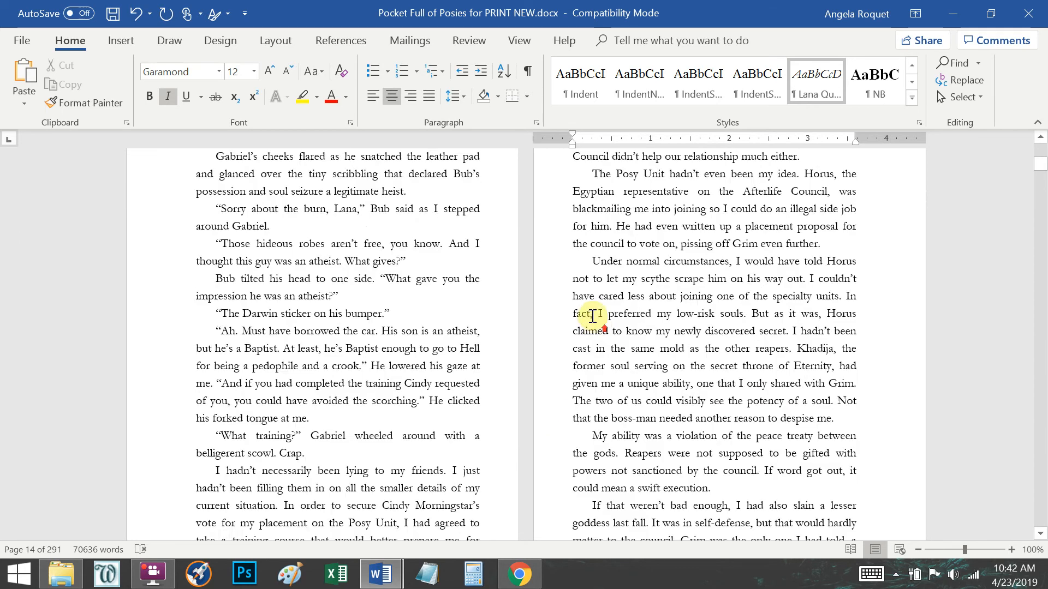
pyautogui.scroll(20, 569, 301)
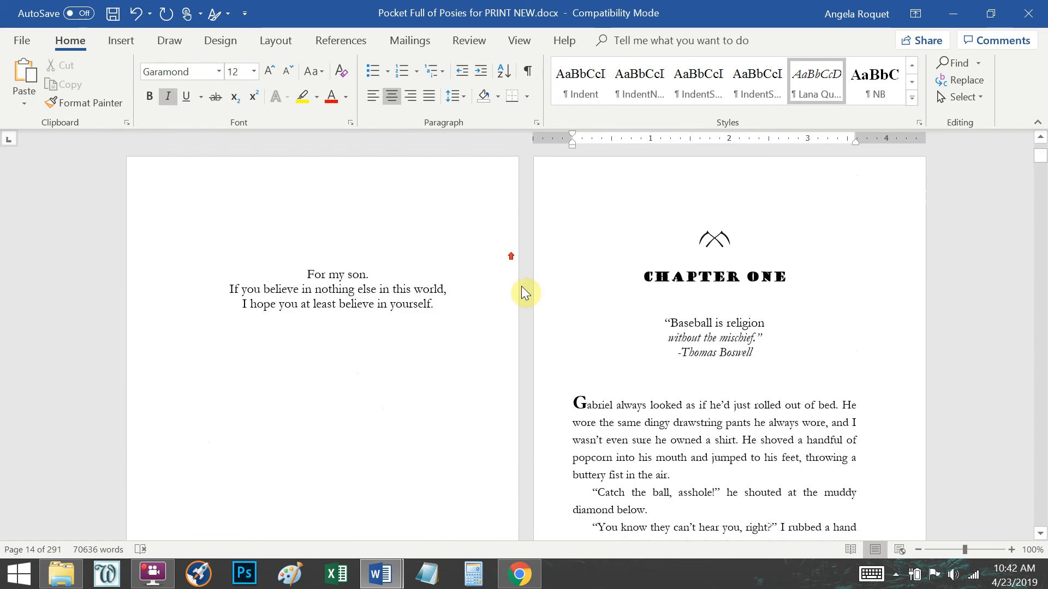
pyautogui.click(527, 72)
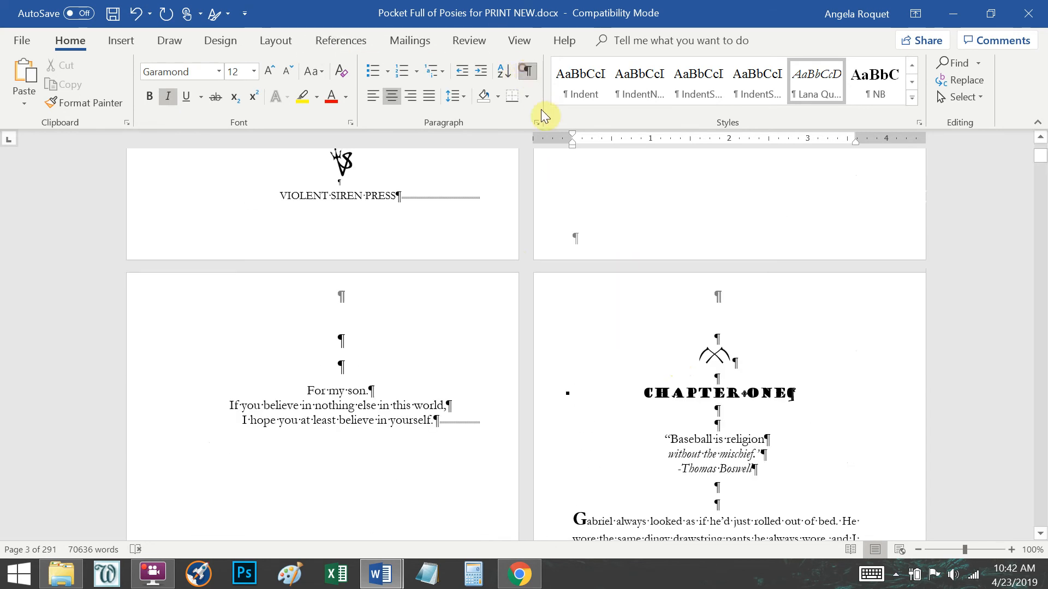
pyautogui.click(728, 355)
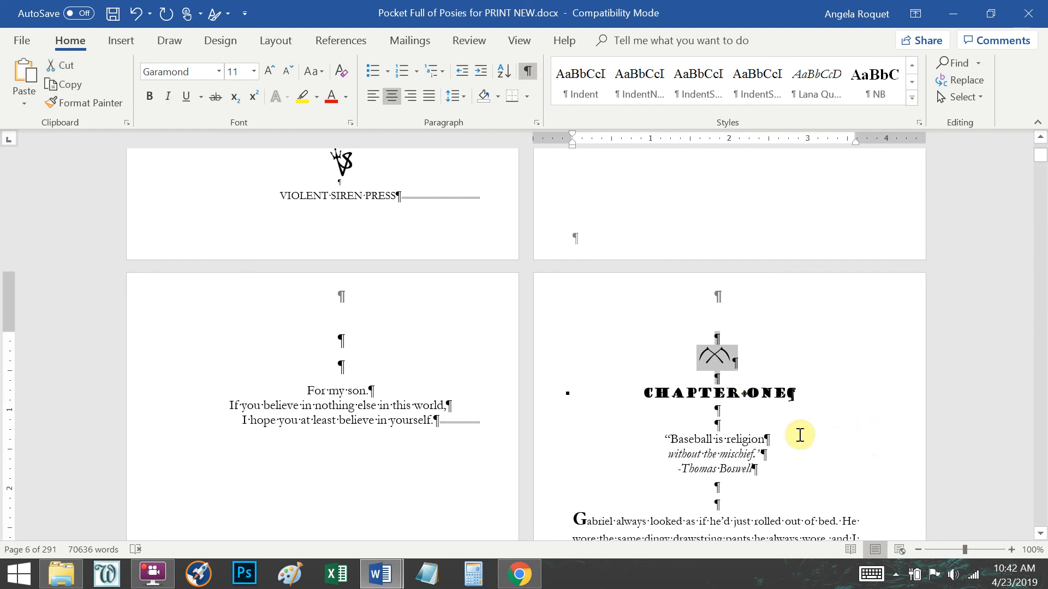
pyautogui.scroll(-15, 683, 344)
pyautogui.scroll(-15, 608, 317)
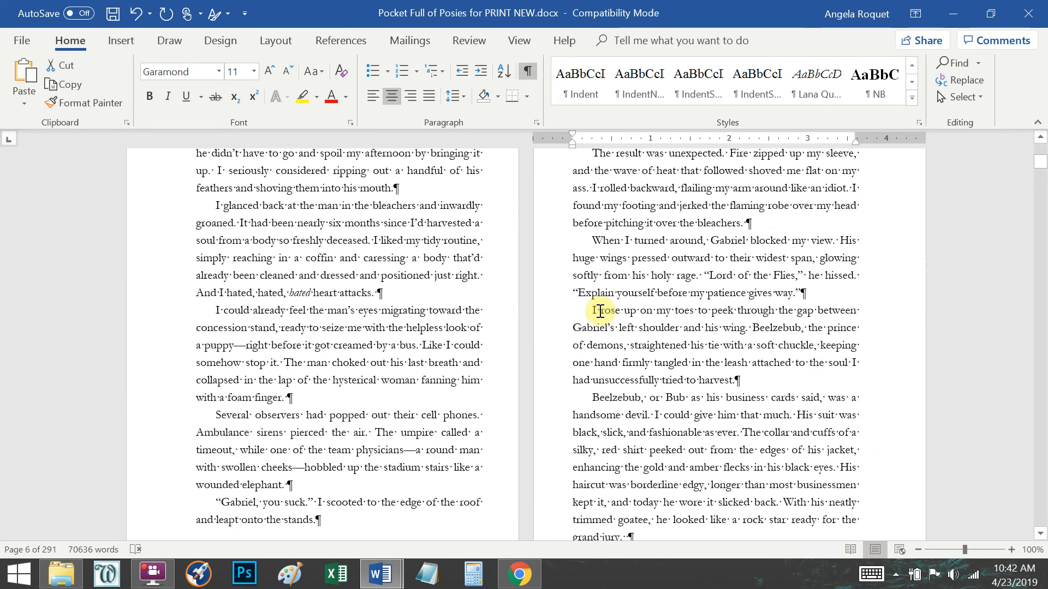
pyautogui.scroll(3, 644, 290)
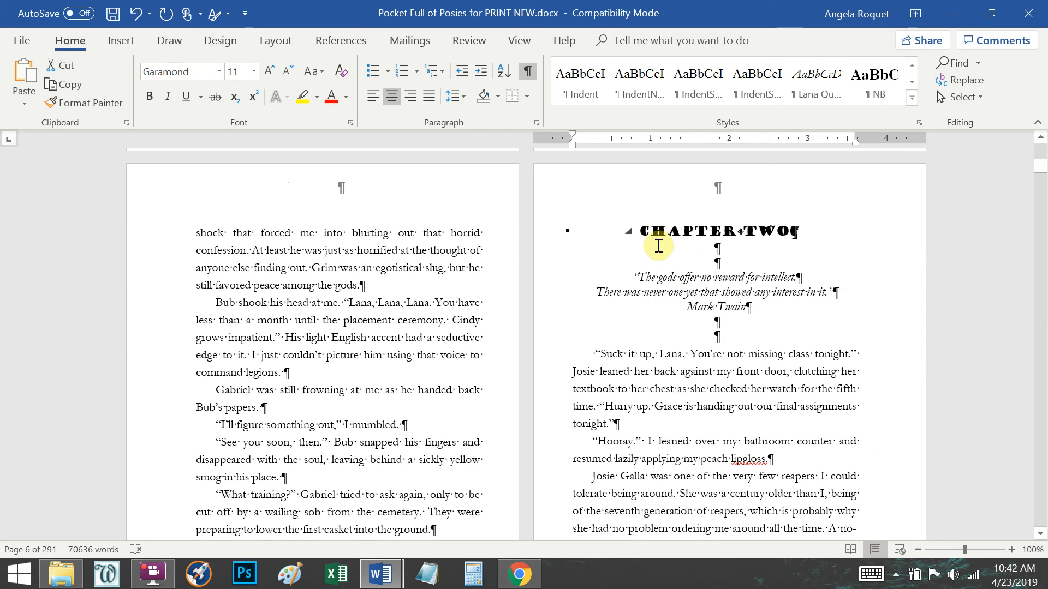
pyautogui.click(639, 231)
pyautogui.hotkey('ctrl', 'v')
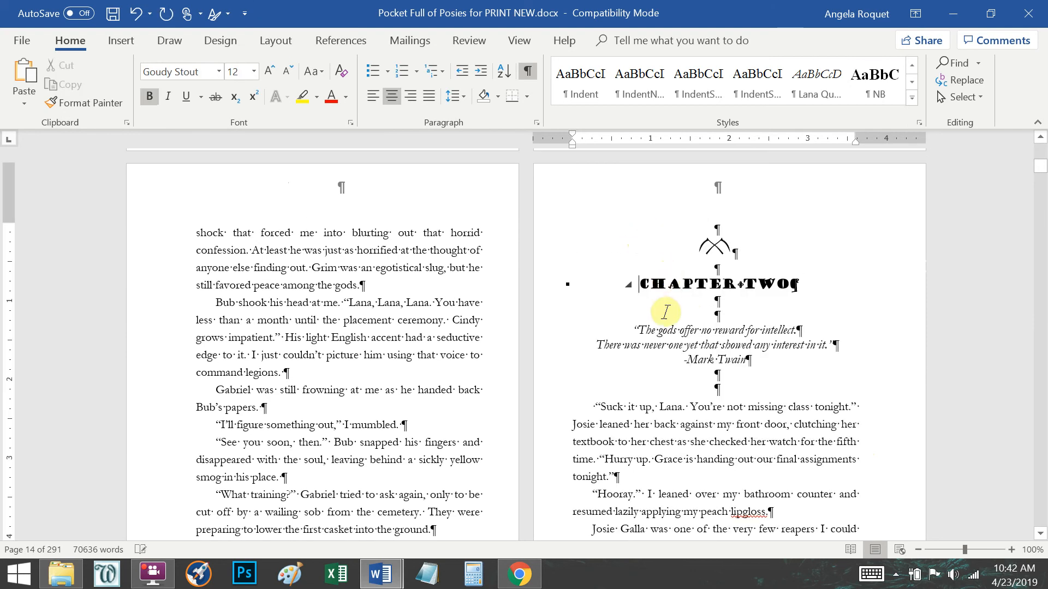
# Step: Remove the first-line indent from the opening paragraph of Chapter Two by setting its special indentation to none
pyautogui.scroll(1, 655, 377)
pyautogui.scroll(-3, 644, 420)
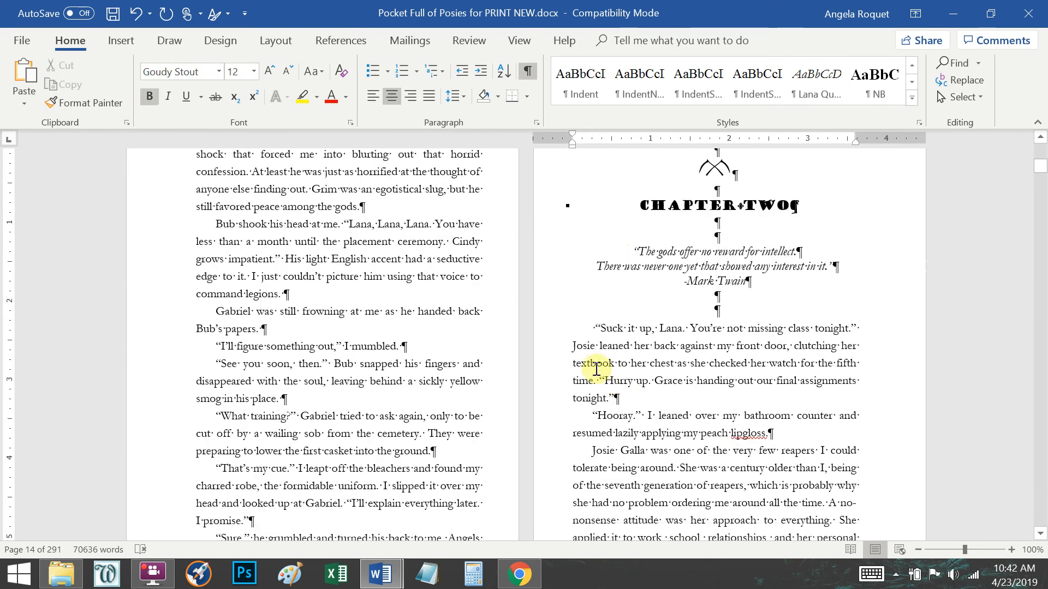
pyautogui.click(592, 328)
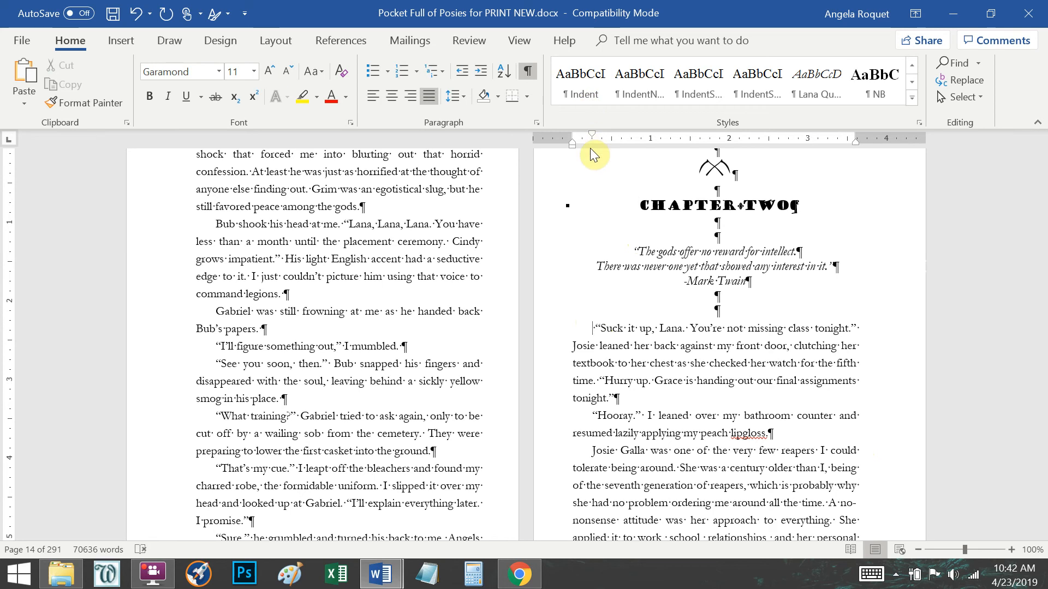
pyautogui.click(533, 123)
pyautogui.click(798, 213)
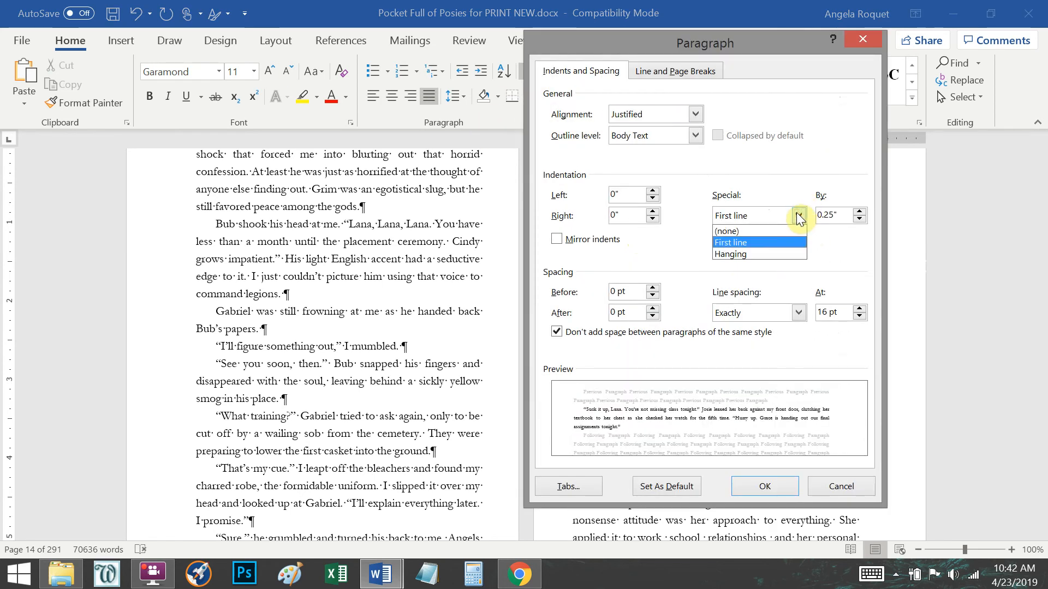
pyautogui.click(752, 229)
pyautogui.click(752, 487)
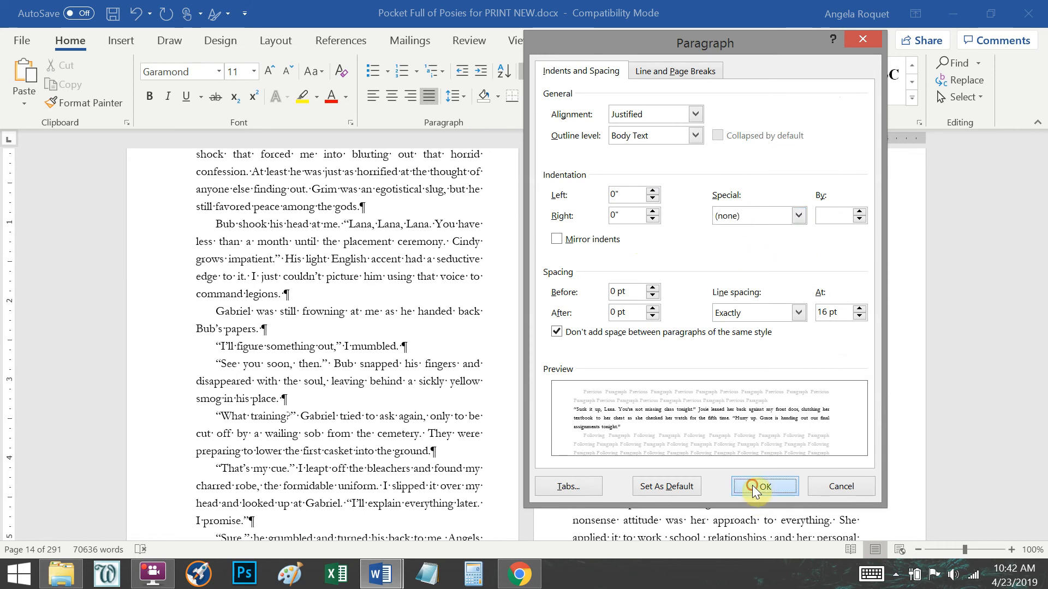
# Step: Enlarge the opening letter S of Chapter Two's first paragraph to 18 pt and make it bold
pyautogui.moveTo(578, 327); pyautogui.dragTo(584, 328)
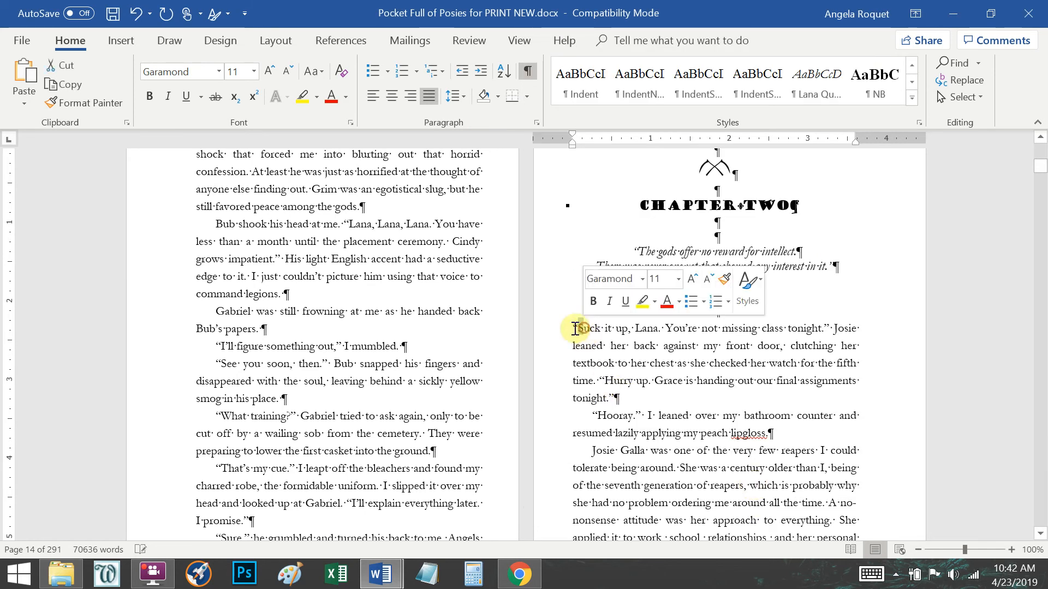
pyautogui.click(269, 72)
pyautogui.click(270, 73)
pyautogui.click(270, 73)
pyautogui.click(149, 98)
pyautogui.click(702, 363)
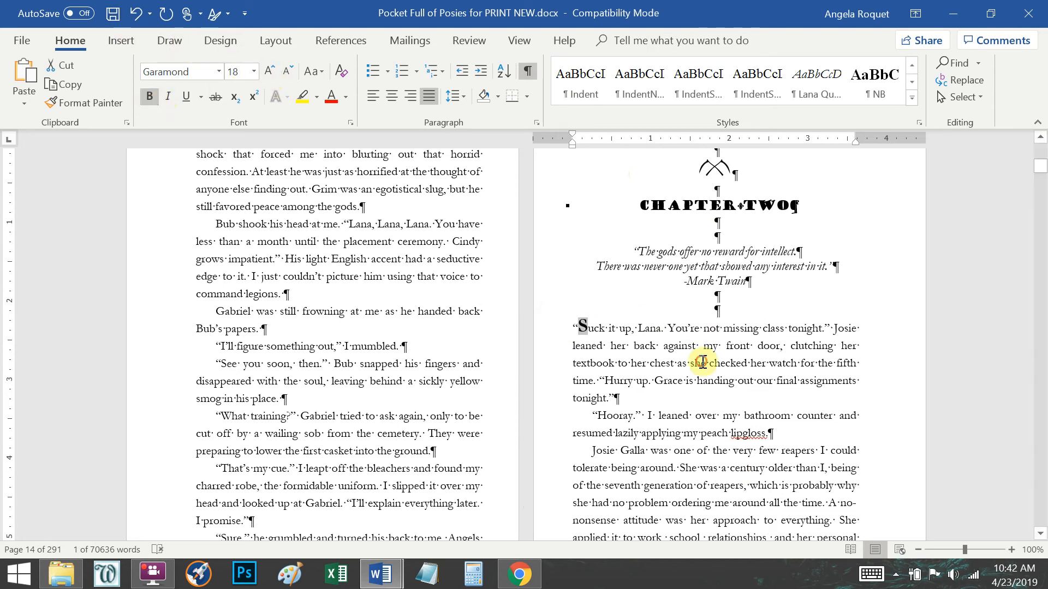
pyautogui.click(529, 70)
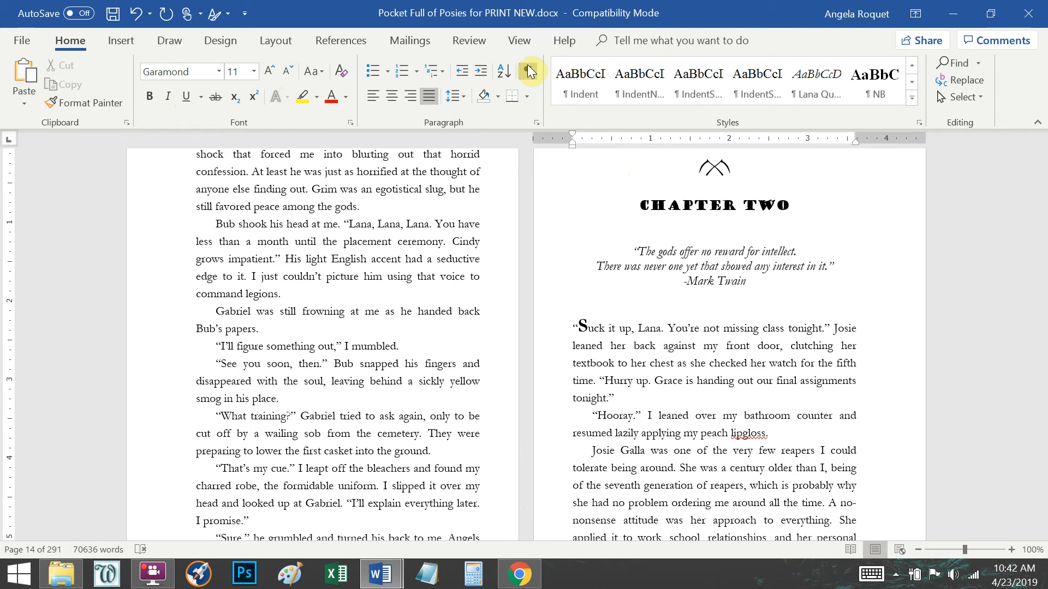
# Step: Replace the flagged word "lipgloss" in Chapter Two with the suggested spelling "lip gloss", keeping formatting marks shown
pyautogui.click(528, 71)
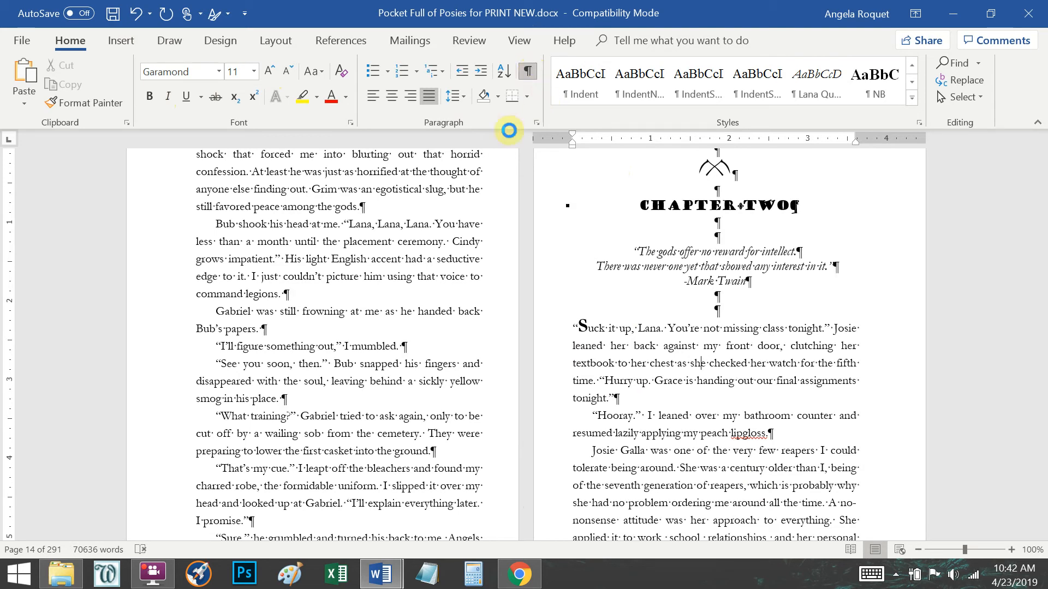
pyautogui.rightClick(745, 434)
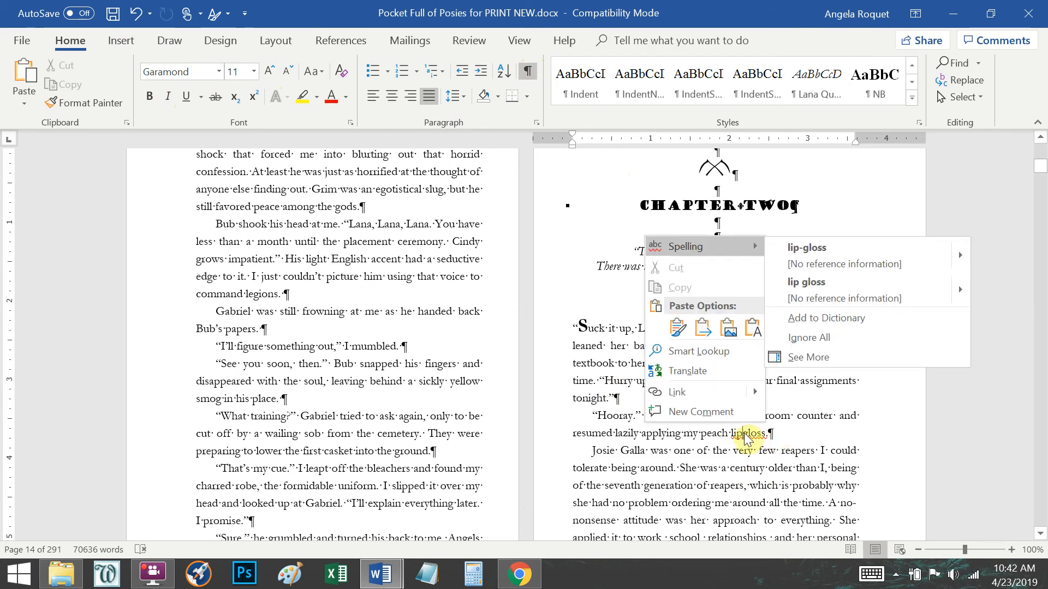
pyautogui.click(819, 284)
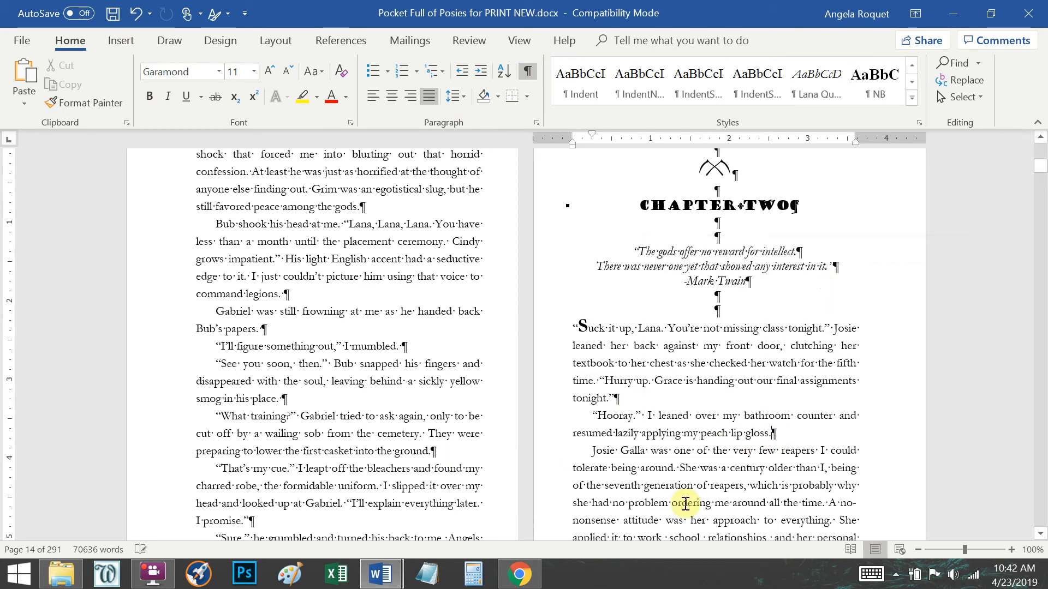
# Step: Switch to the multiple-page view and look over the page layout around the openings of Chapters Two, Three and Four
pyautogui.scroll(-4, 600, 409)
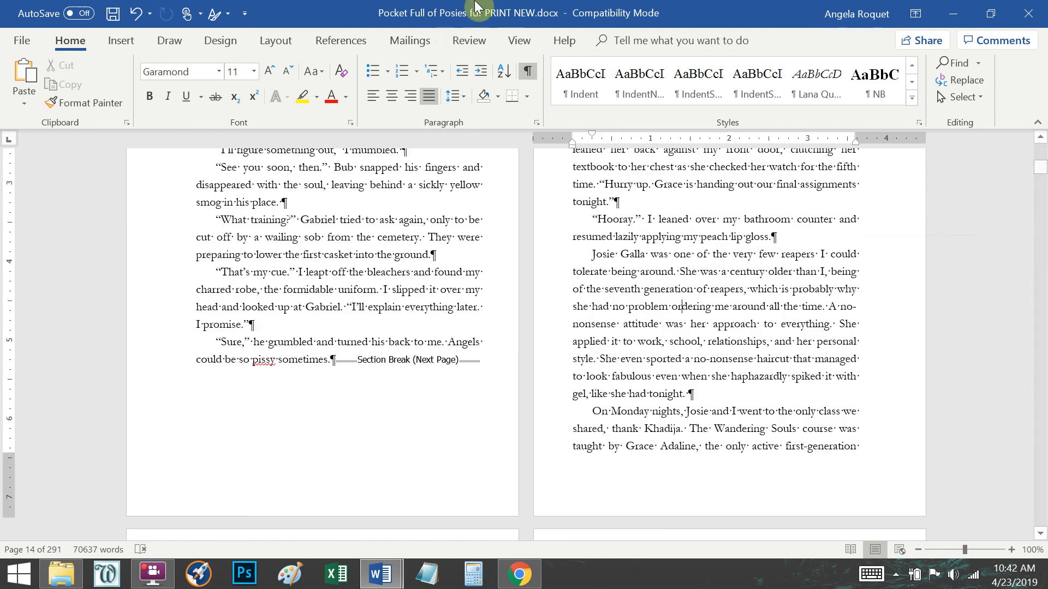
pyautogui.click(516, 42)
pyautogui.click(533, 80)
pyautogui.scroll(-5, 477, 182)
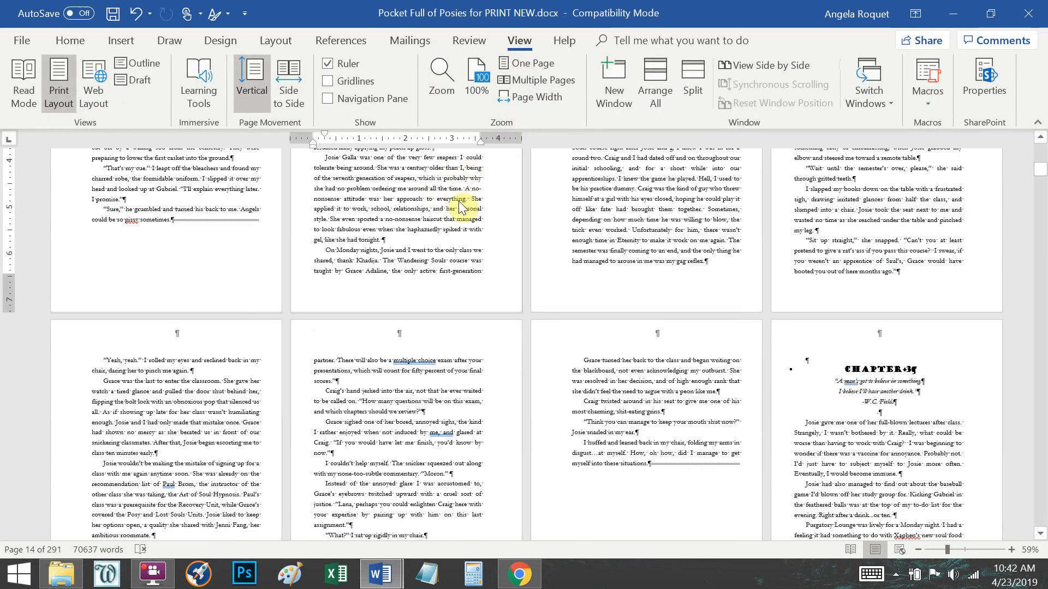
pyautogui.scroll(-3, 627, 336)
pyautogui.scroll(2, 627, 335)
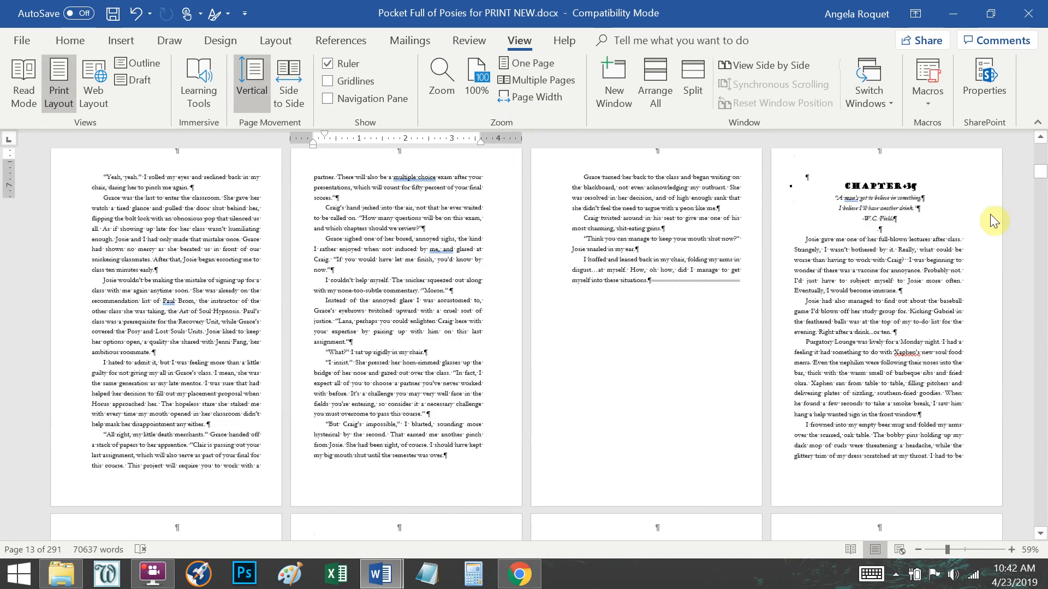
pyautogui.scroll(2, 988, 218)
pyautogui.scroll(9, 518, 272)
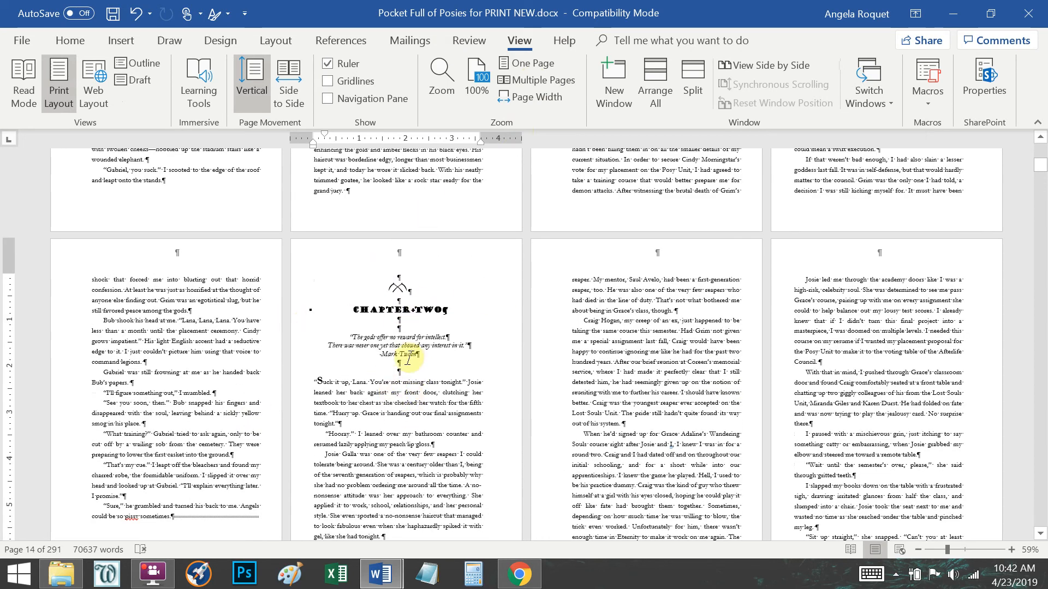
pyautogui.scroll(-1, 400, 400)
pyautogui.scroll(-7, 400, 400)
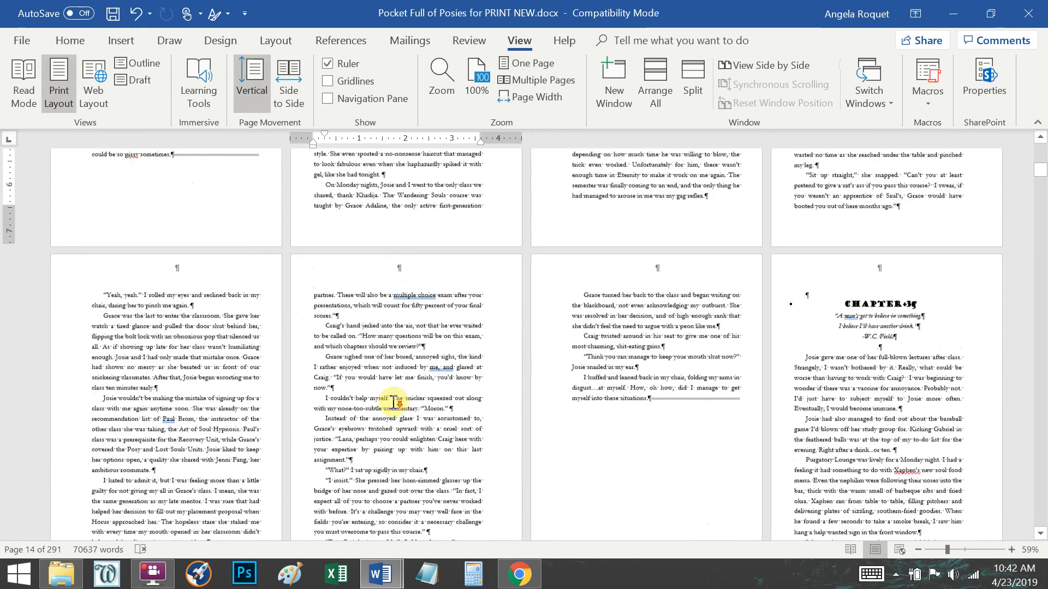
pyautogui.scroll(-15, 413, 383)
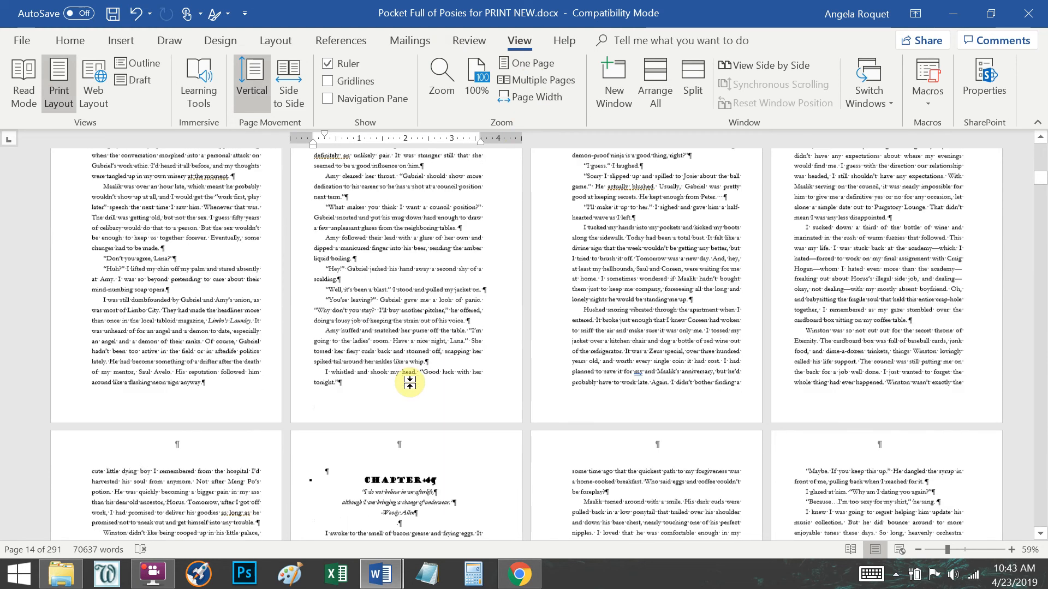
pyautogui.scroll(-7, 431, 338)
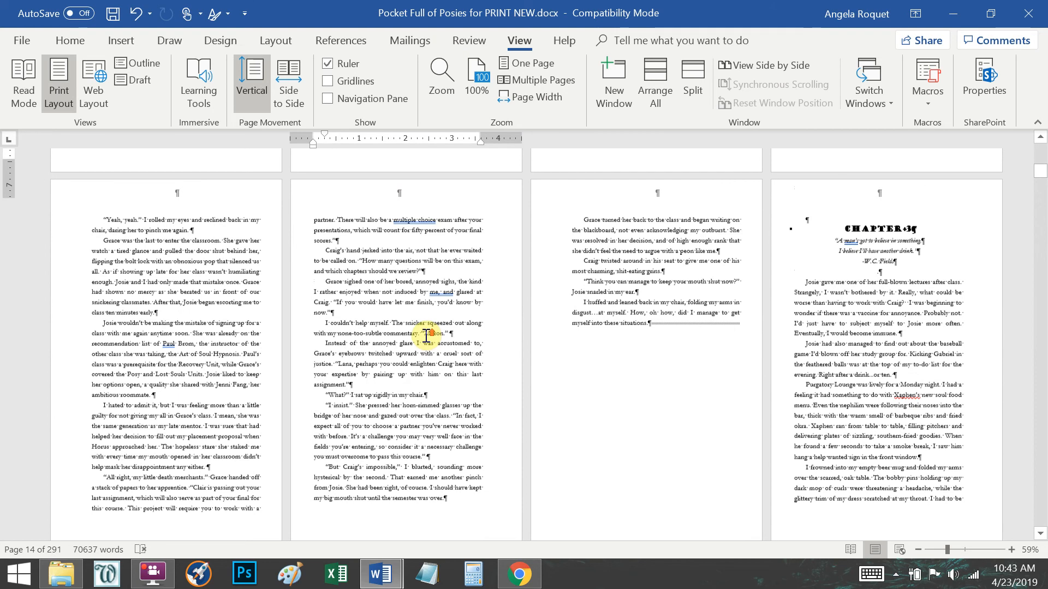
# Step: Open the footer on Chapter One's first page for editing and unlink it from the previous section
pyautogui.scroll(20, 428, 343)
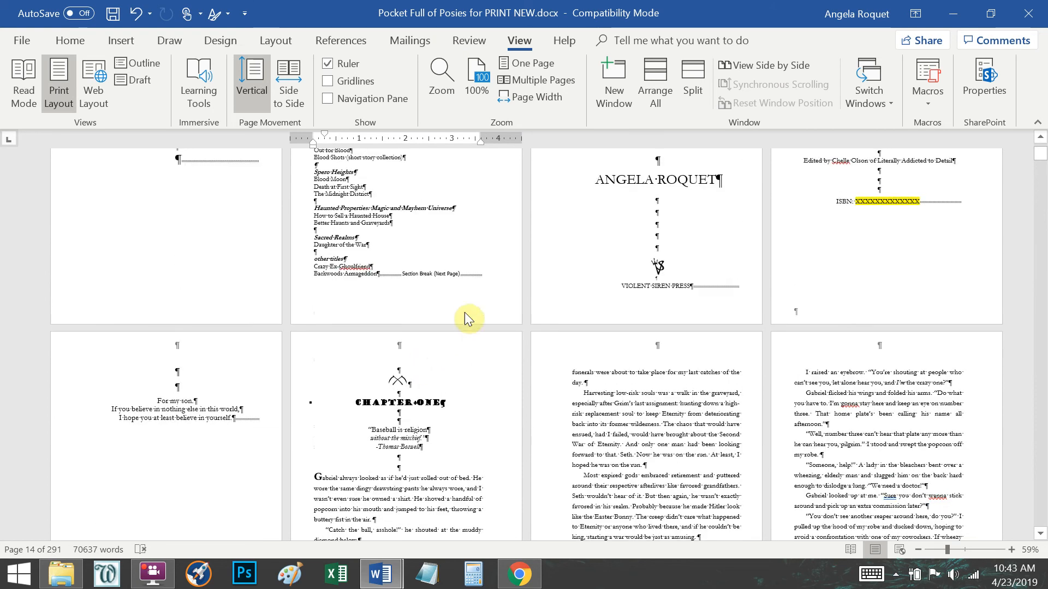
pyautogui.scroll(-4, 456, 344)
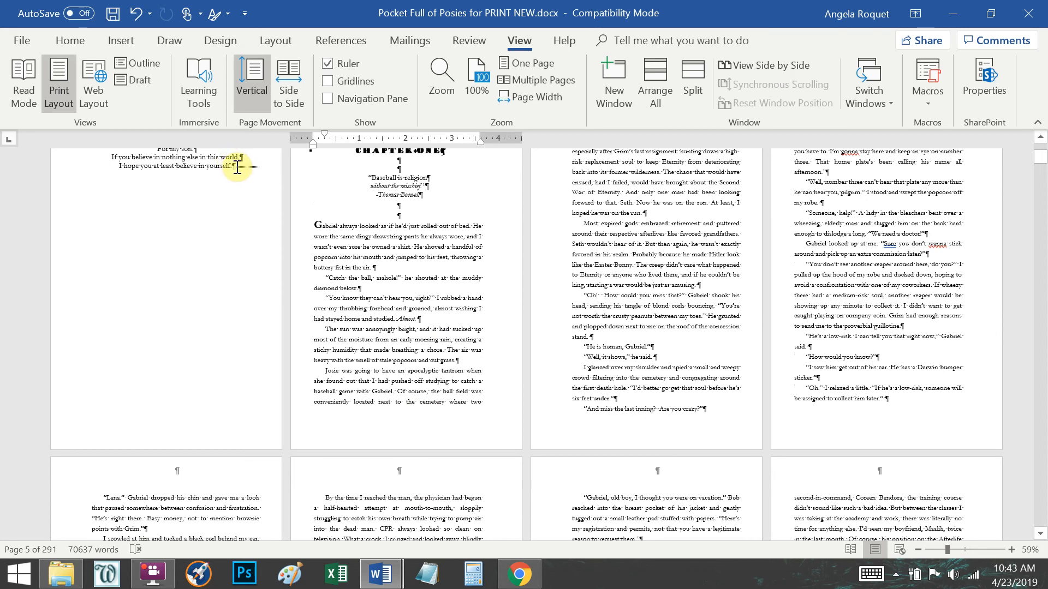
pyautogui.scroll(3, 254, 382)
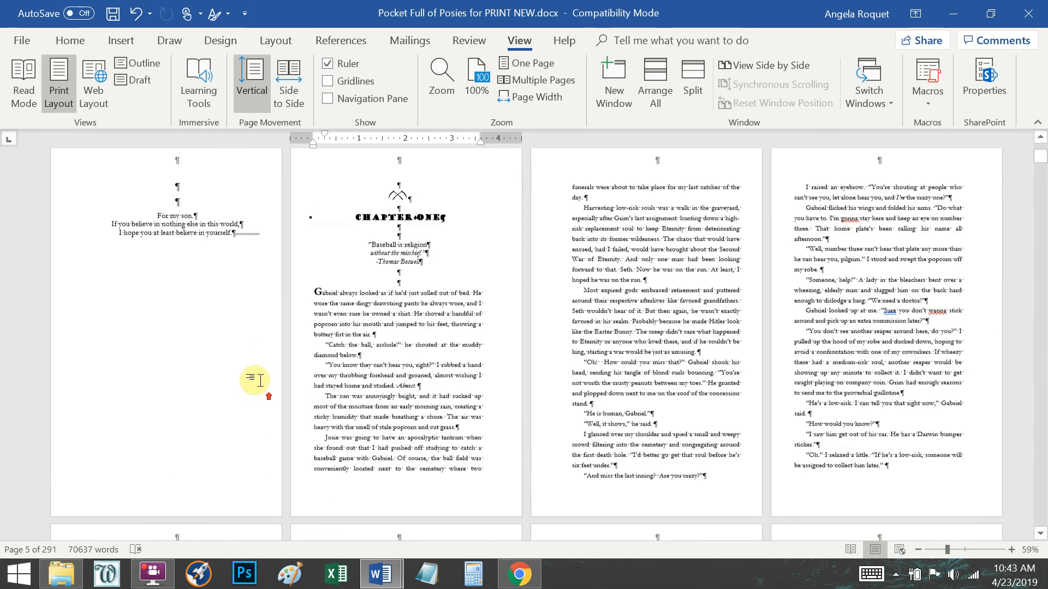
pyautogui.scroll(-2, 448, 431)
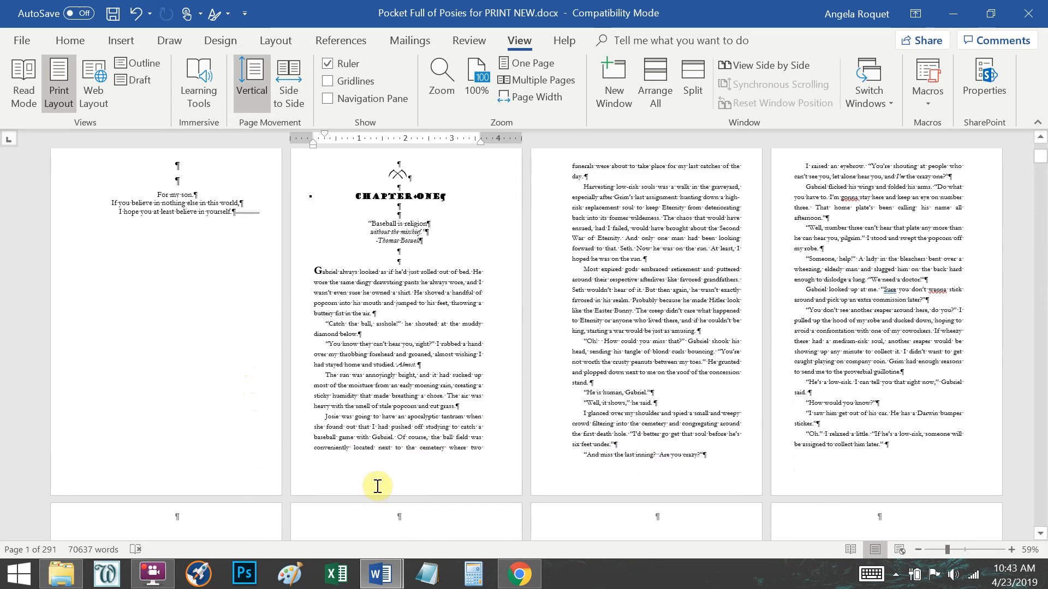
pyautogui.doubleClick(406, 485)
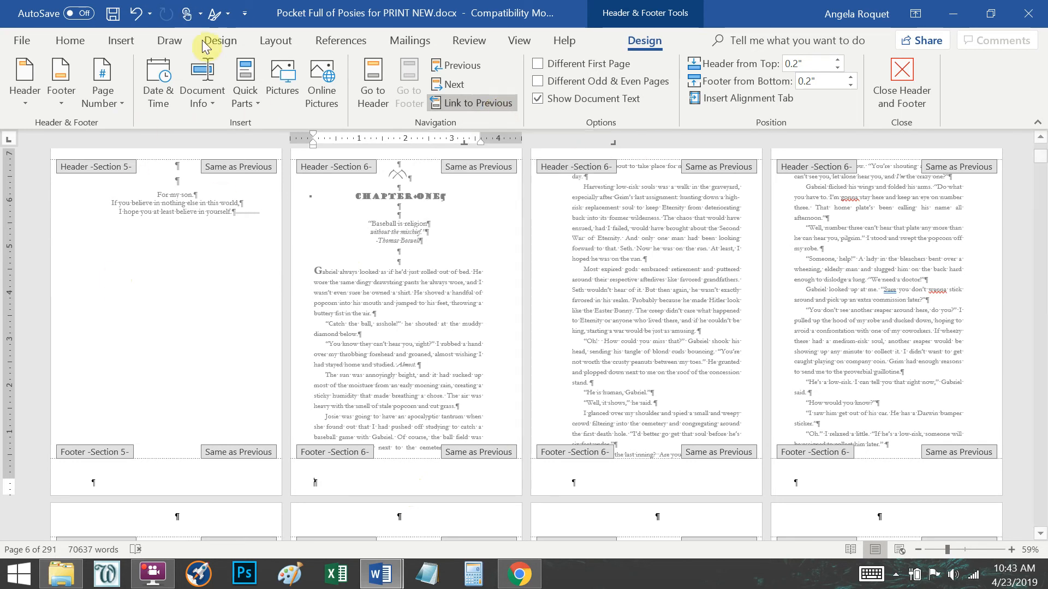
pyautogui.click(428, 104)
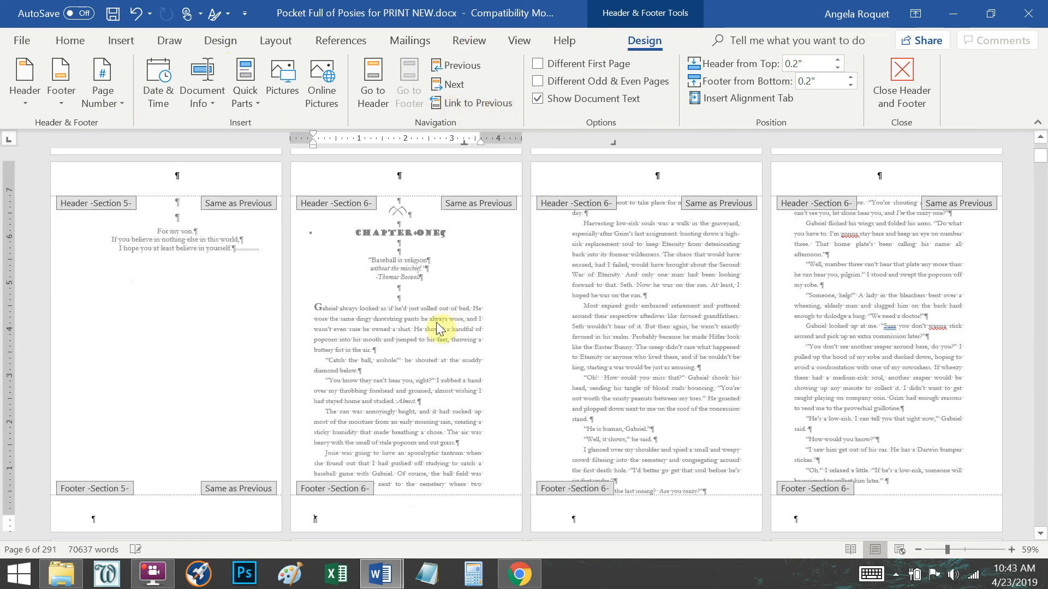
# Step: Insert an Accent Bar 2 page number at the bottom of the page in Chapter One's section footer
pyautogui.click(580, 516)
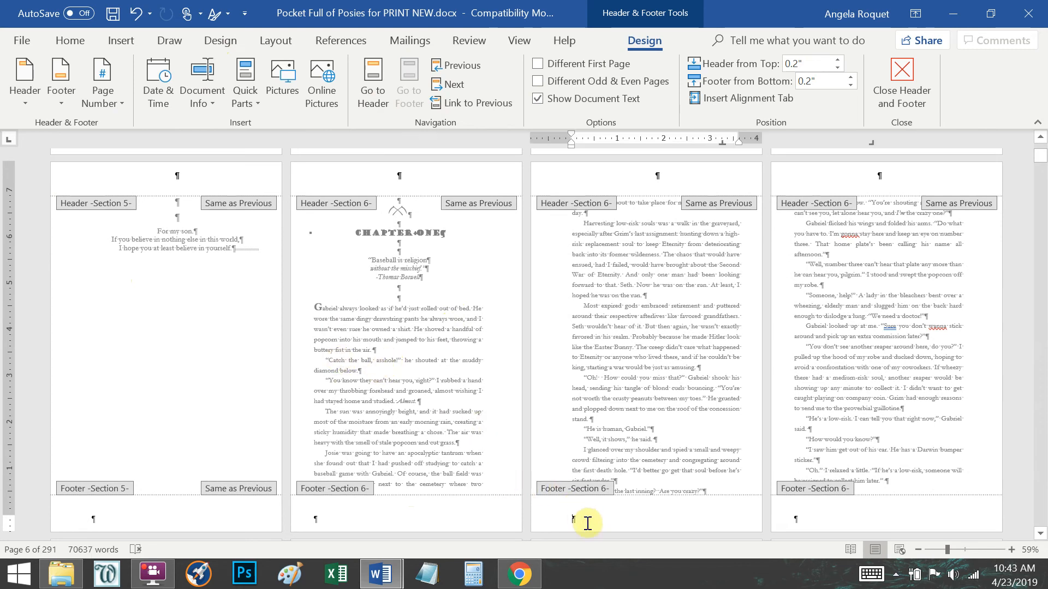
pyautogui.click(820, 516)
pyautogui.click(434, 515)
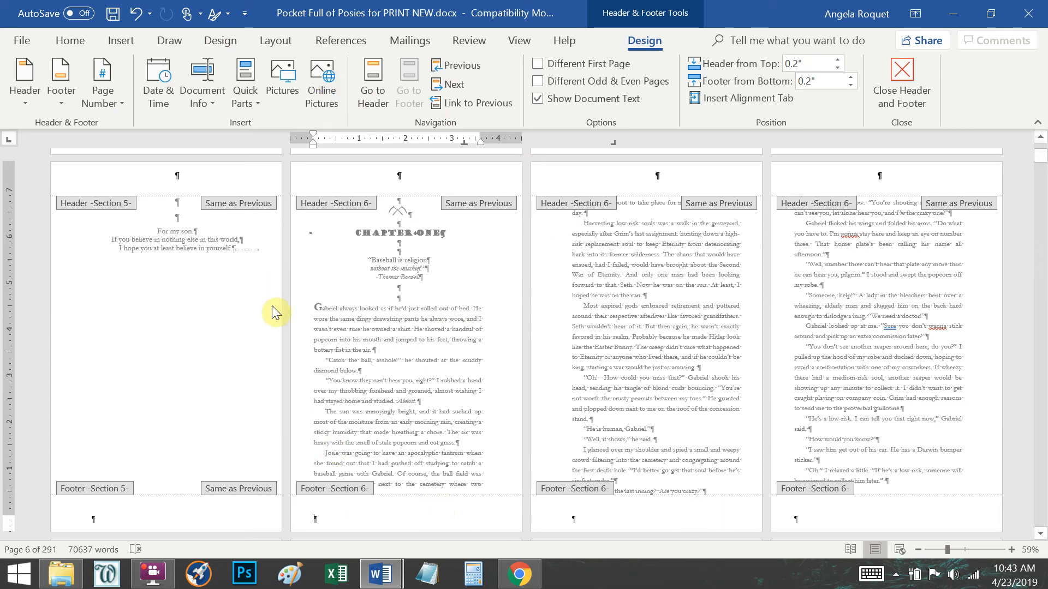
pyautogui.click(101, 103)
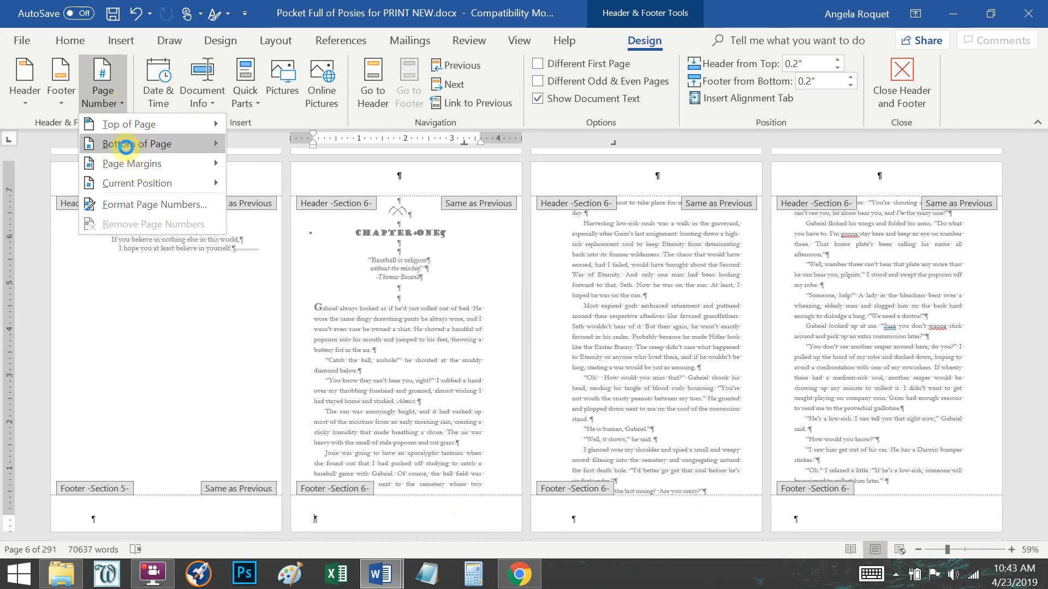
pyautogui.moveTo(126, 145)
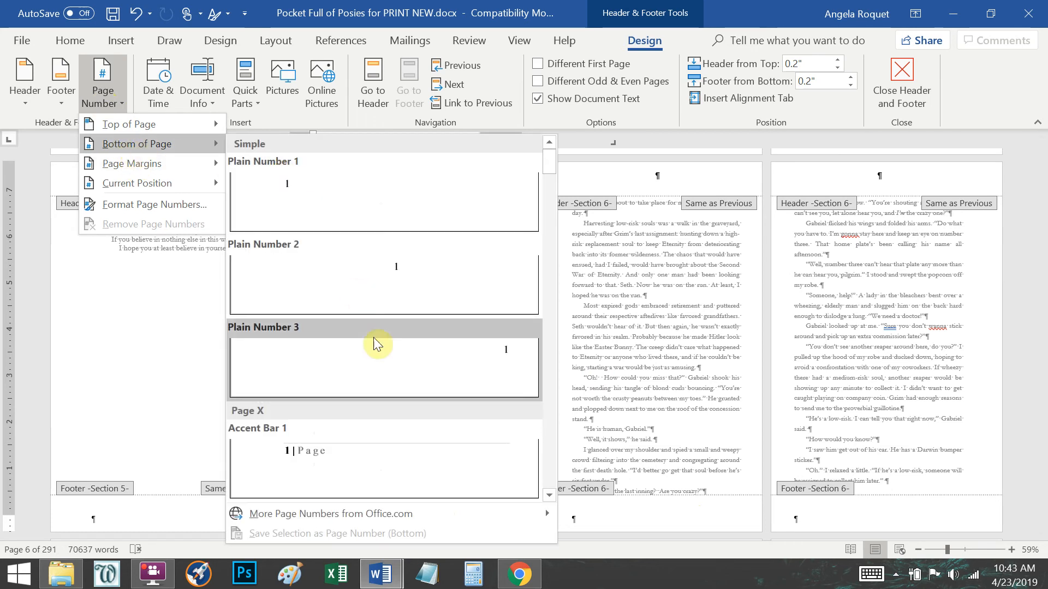
pyautogui.scroll(-3, 369, 427)
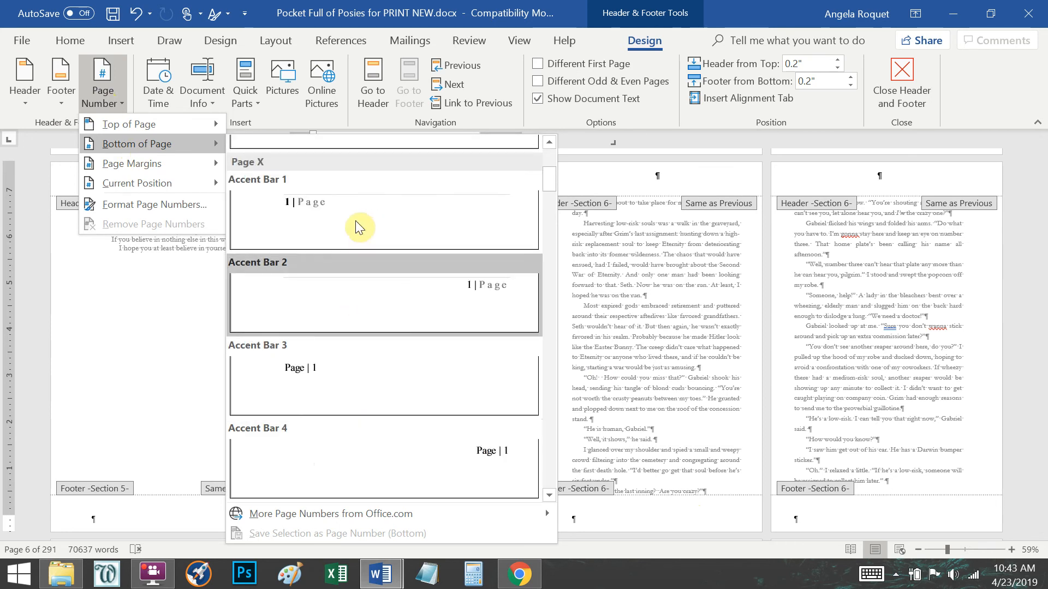
pyautogui.click(369, 289)
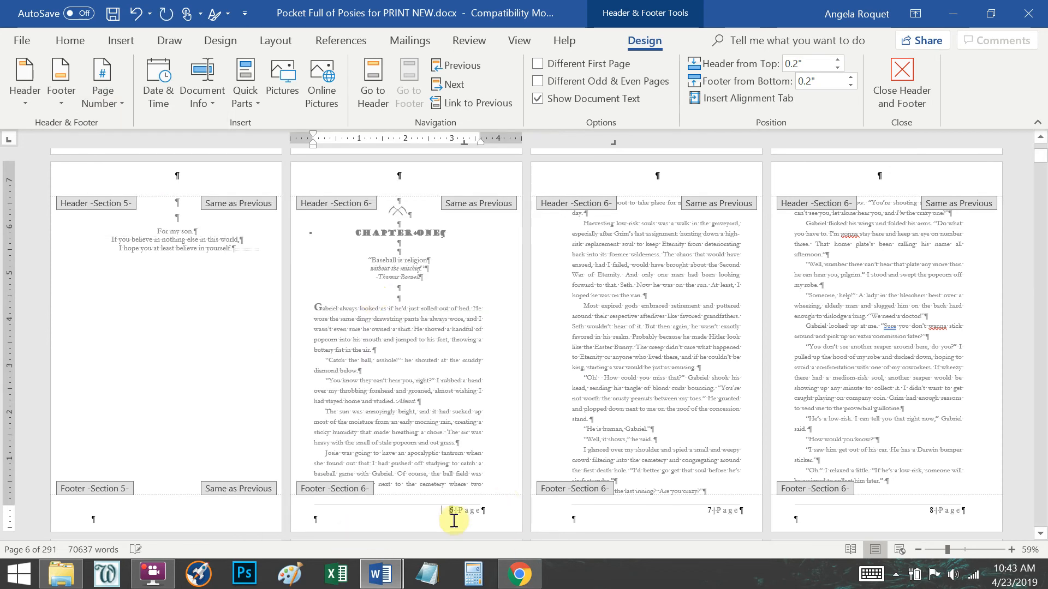
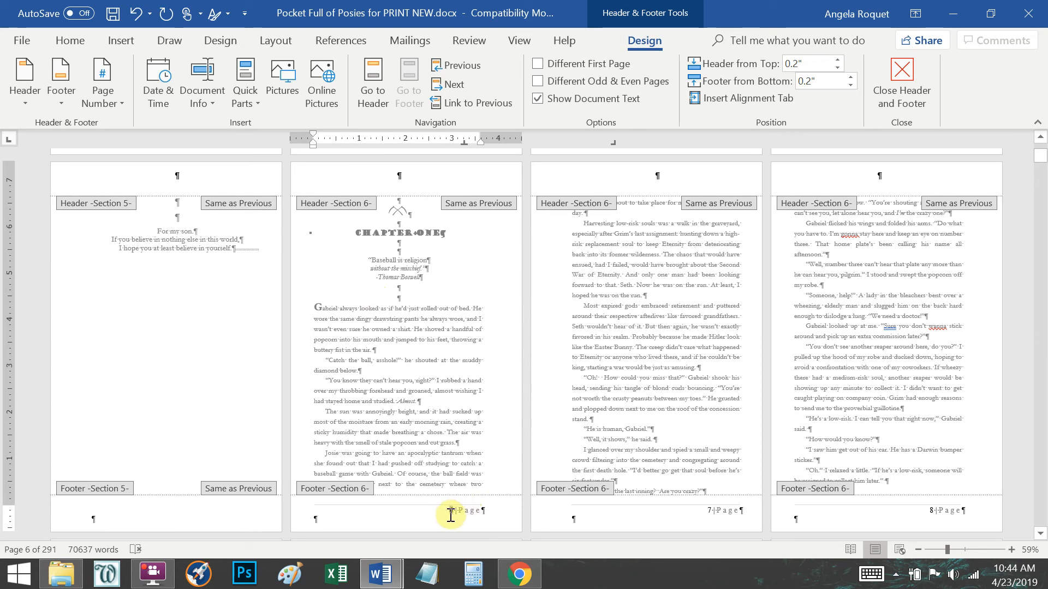
# Step: Format Chapter One's page numbers so the section's numbering starts at 1
pyautogui.click(97, 99)
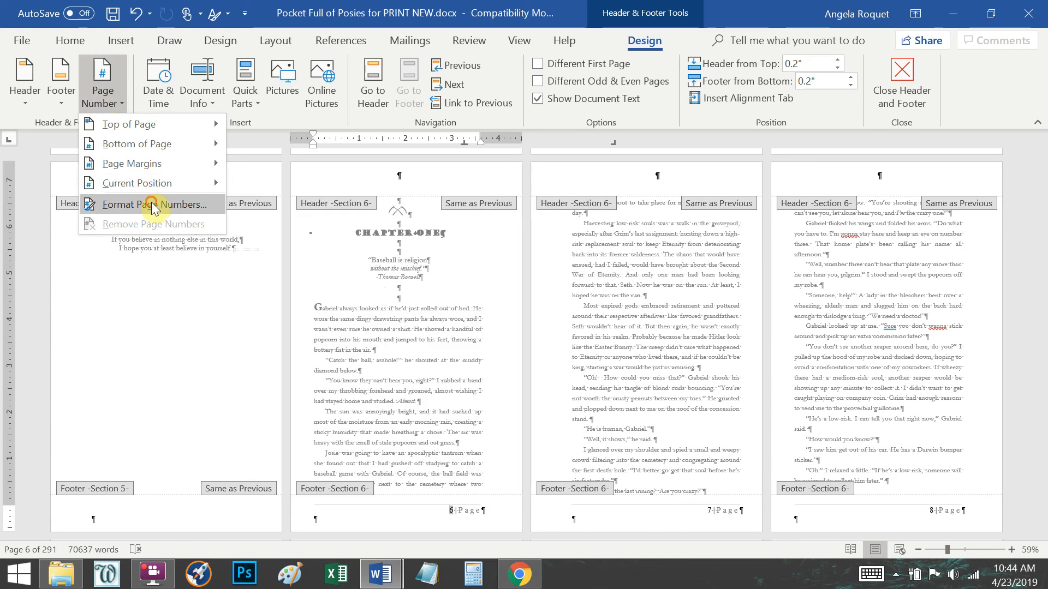
pyautogui.click(150, 204)
pyautogui.click(442, 330)
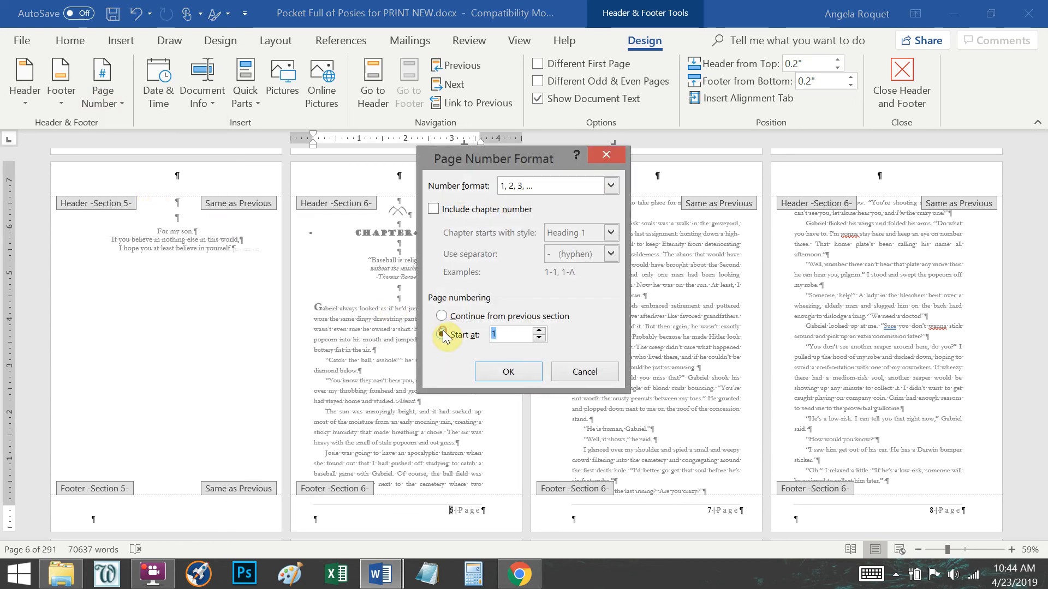
pyautogui.click(497, 369)
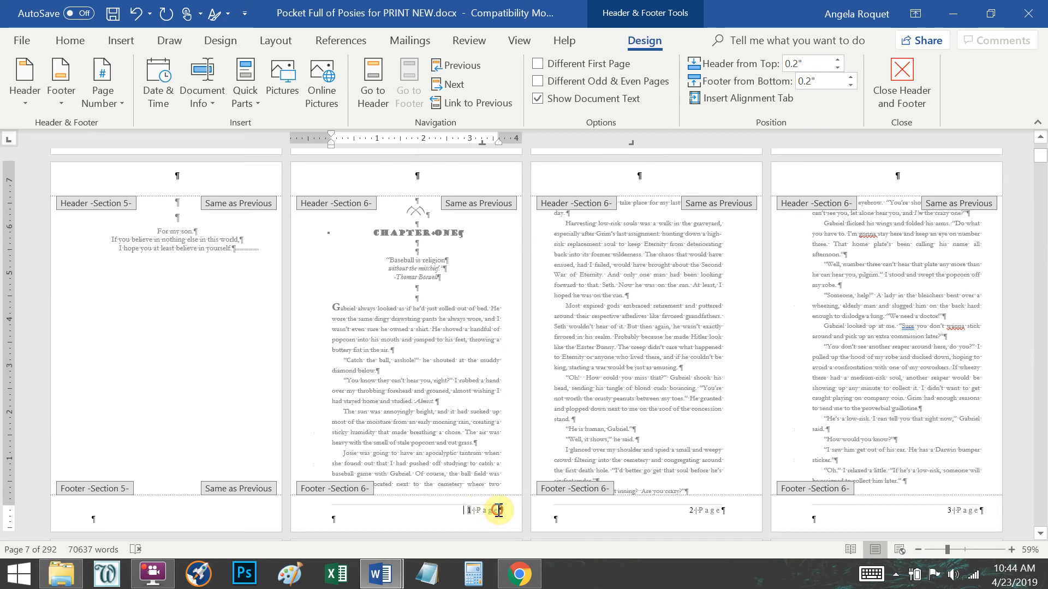
# Step: Switch to the Graveyard Shift document, check its page footer design, and return to Pocket Full of Posies
pyautogui.click(383, 574)
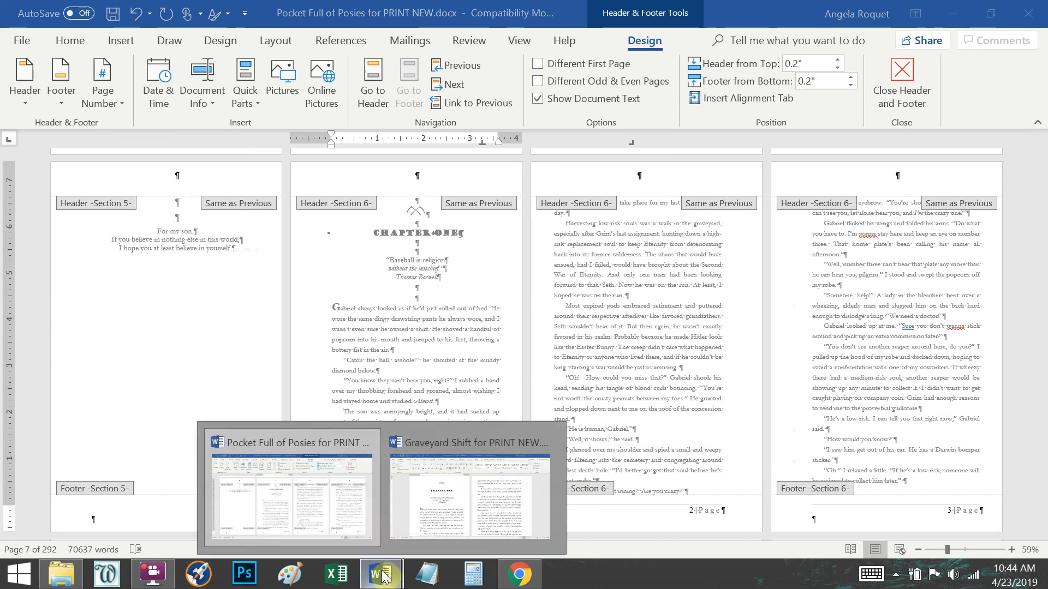
pyautogui.click(513, 492)
pyautogui.scroll(-10, 342, 398)
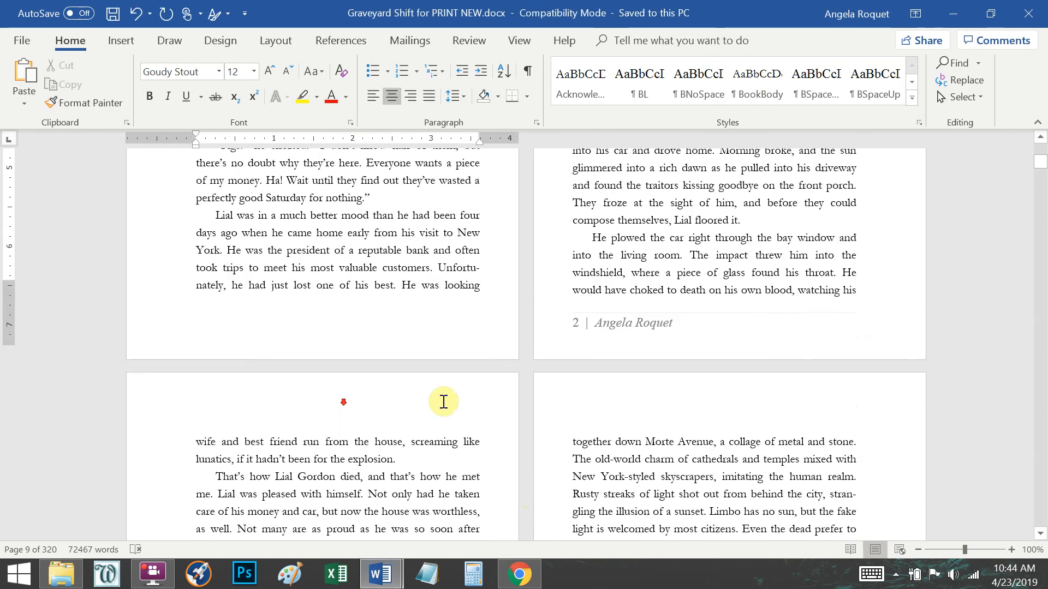
pyautogui.scroll(-1, 615, 283)
pyautogui.click(380, 574)
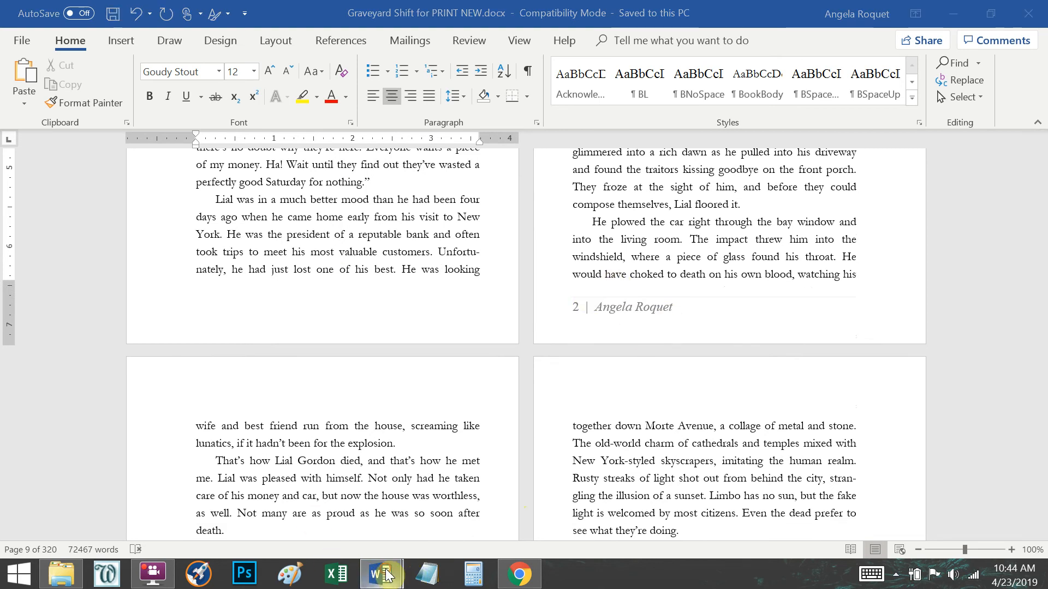
pyautogui.click(335, 506)
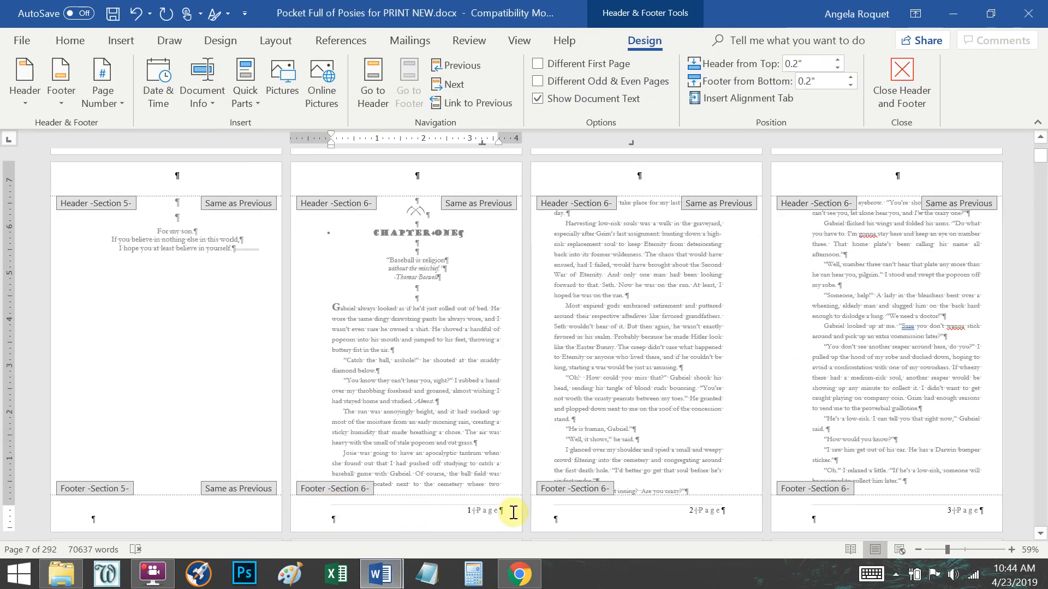
# Step: Replace the word "Page" in Chapter One's footer with the book title POCKET FULL OF POSIES
pyautogui.press('BackSpace')
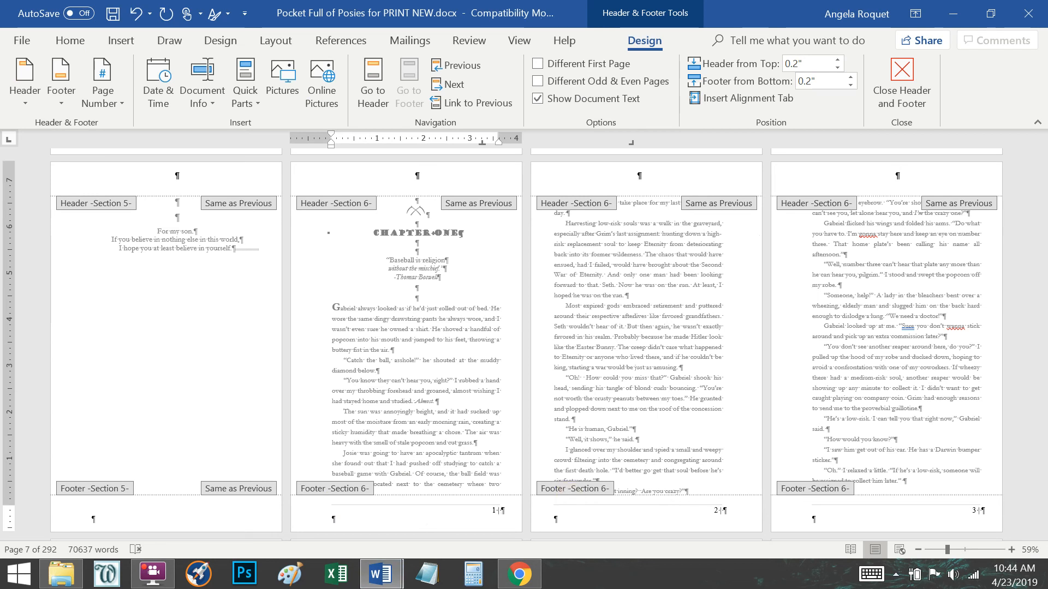
pyautogui.write('OCKET')
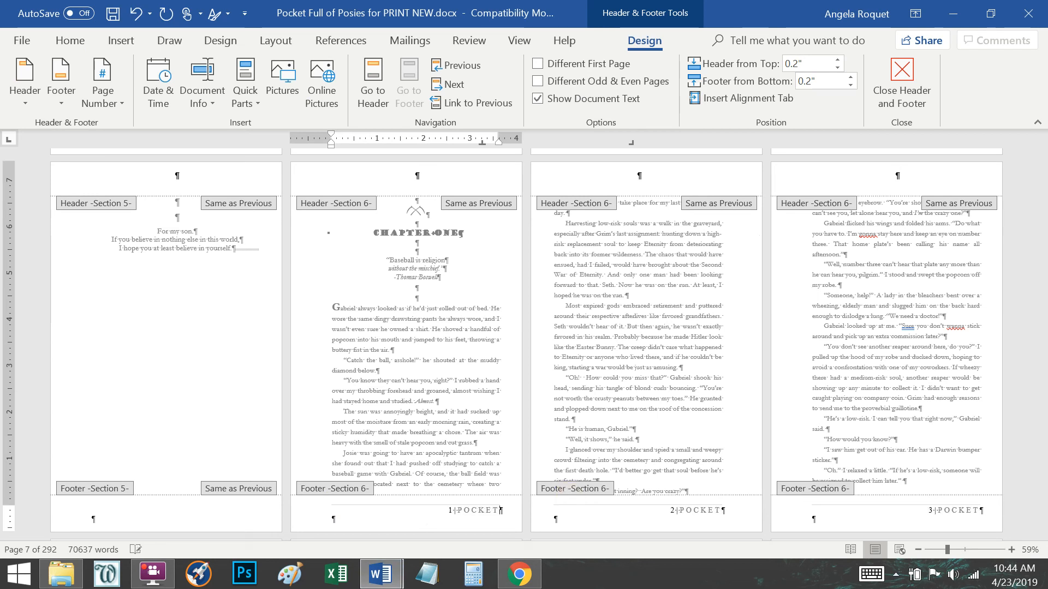
pyautogui.write(' FULL OF POSIES')
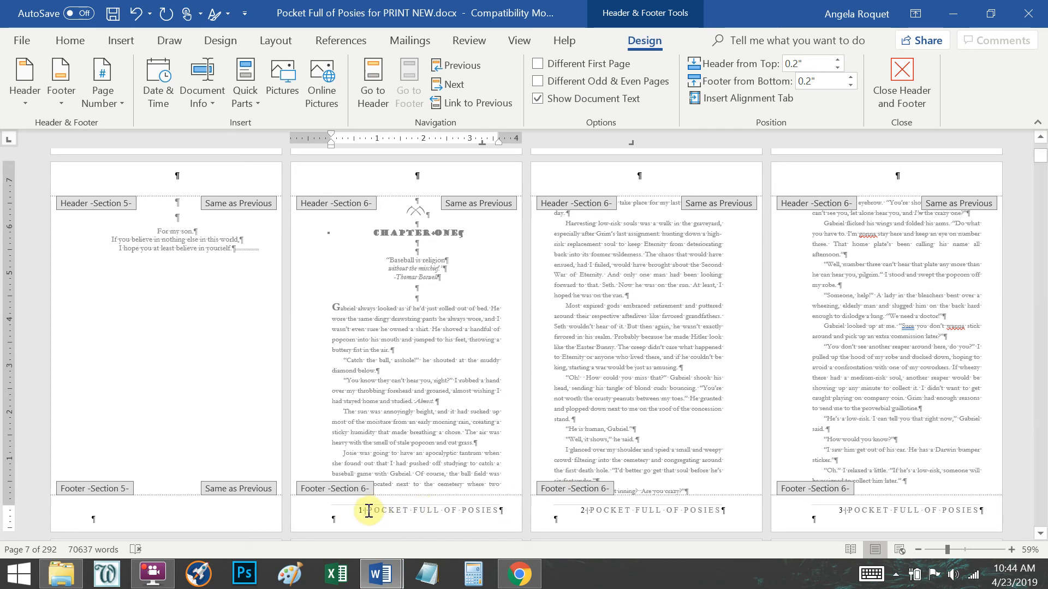
# Step: Reduce the book title in Chapter One's footer to 11 pt and set its character spacing to Normal
pyautogui.moveTo(367, 510); pyautogui.dragTo(502, 511)
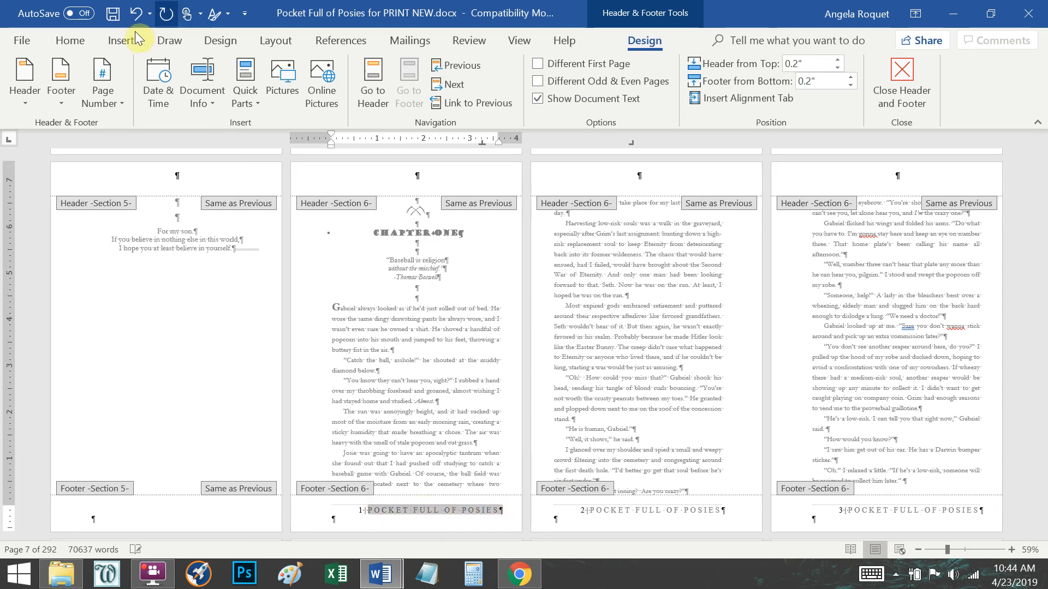
pyautogui.click(69, 40)
pyautogui.click(286, 72)
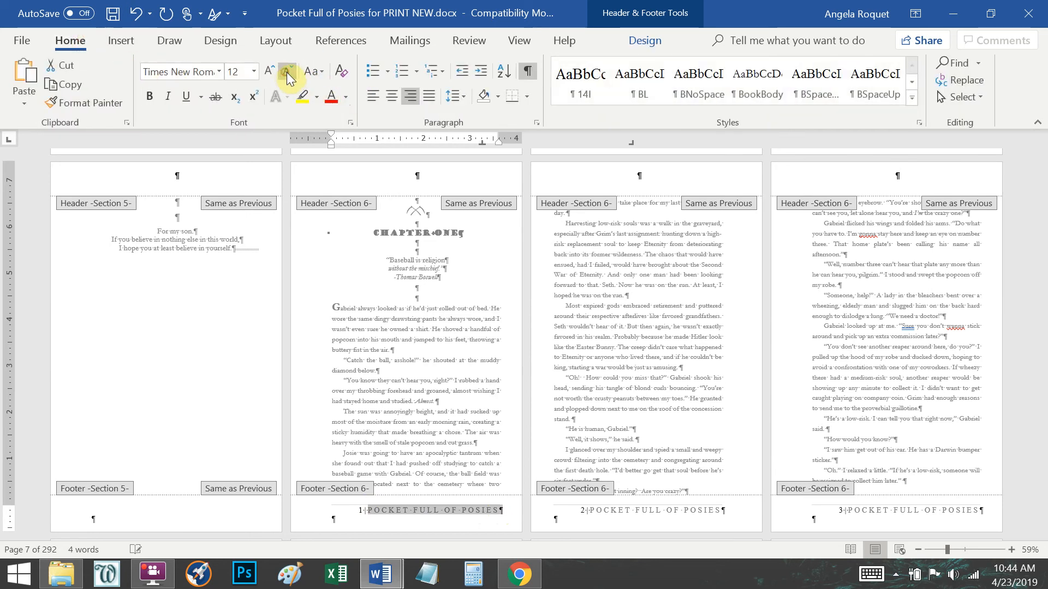
pyautogui.click(345, 118)
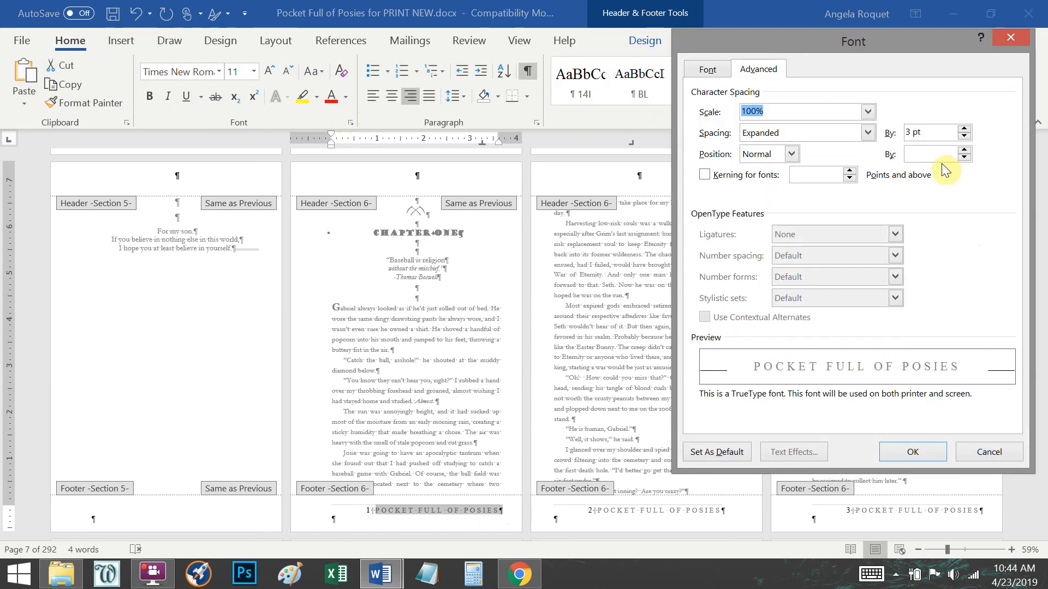
pyautogui.click(868, 133)
pyautogui.click(820, 149)
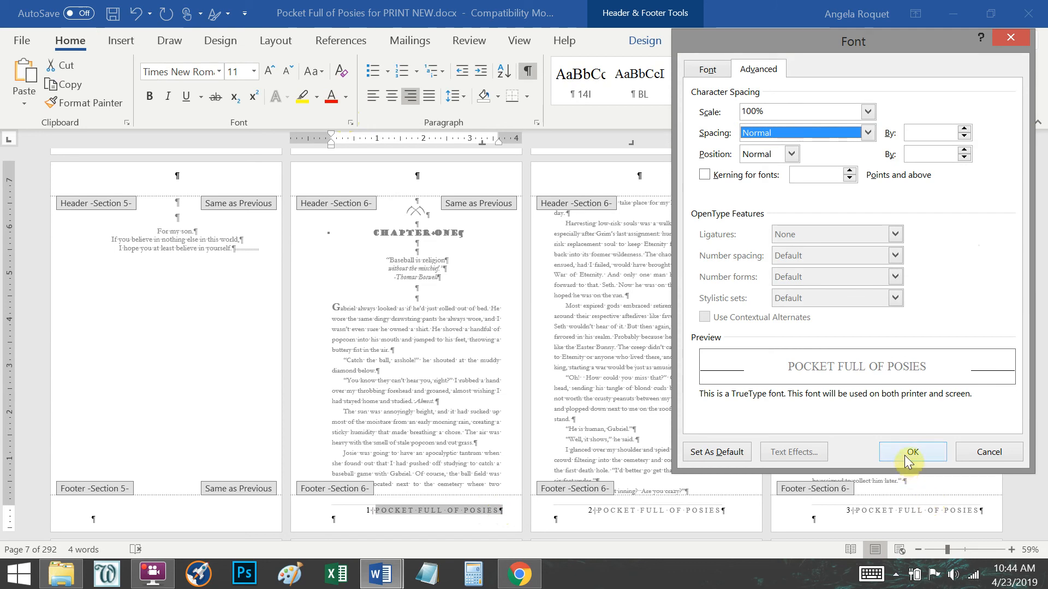
pyautogui.click(904, 458)
# Step: Check the font size and character spacing of Graveyard Shift's odd-page footer title, and return to Pocket Full of Posies
pyautogui.moveTo(380, 574)
pyautogui.click(424, 511)
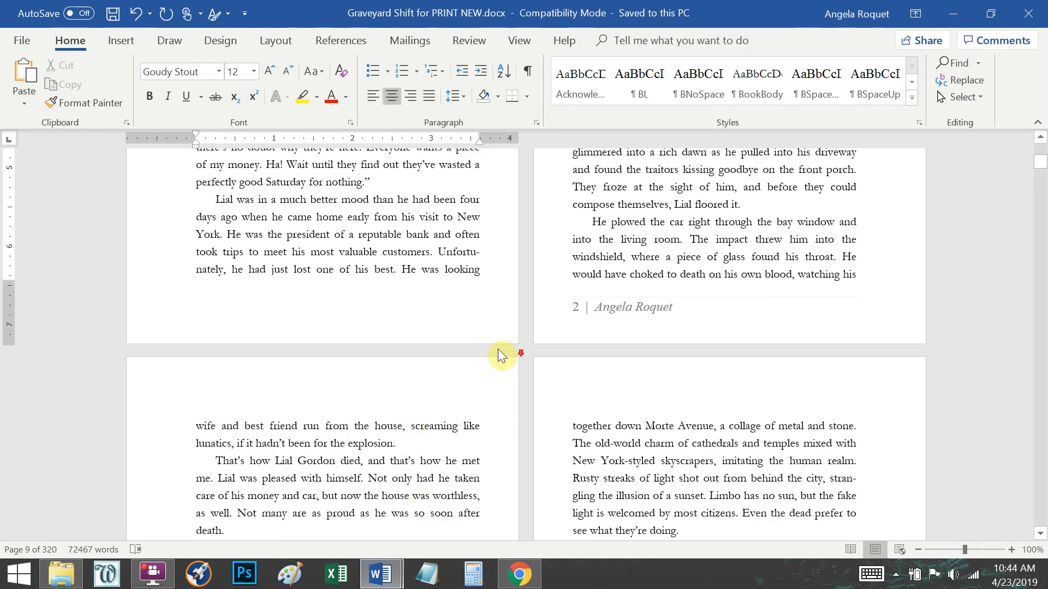
pyautogui.scroll(-10, 435, 365)
pyautogui.doubleClick(415, 394)
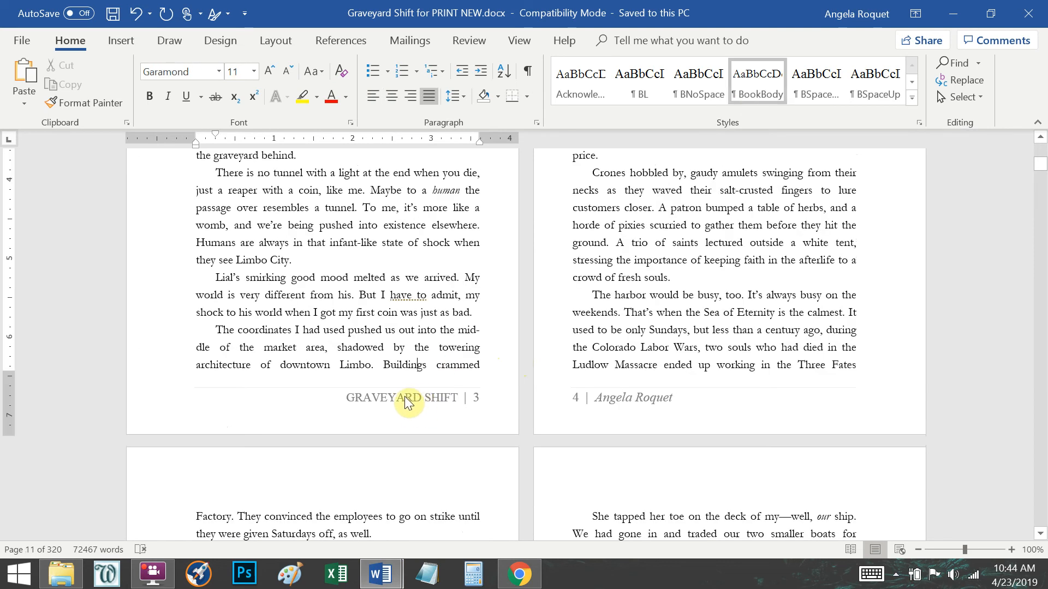
pyautogui.click(70, 40)
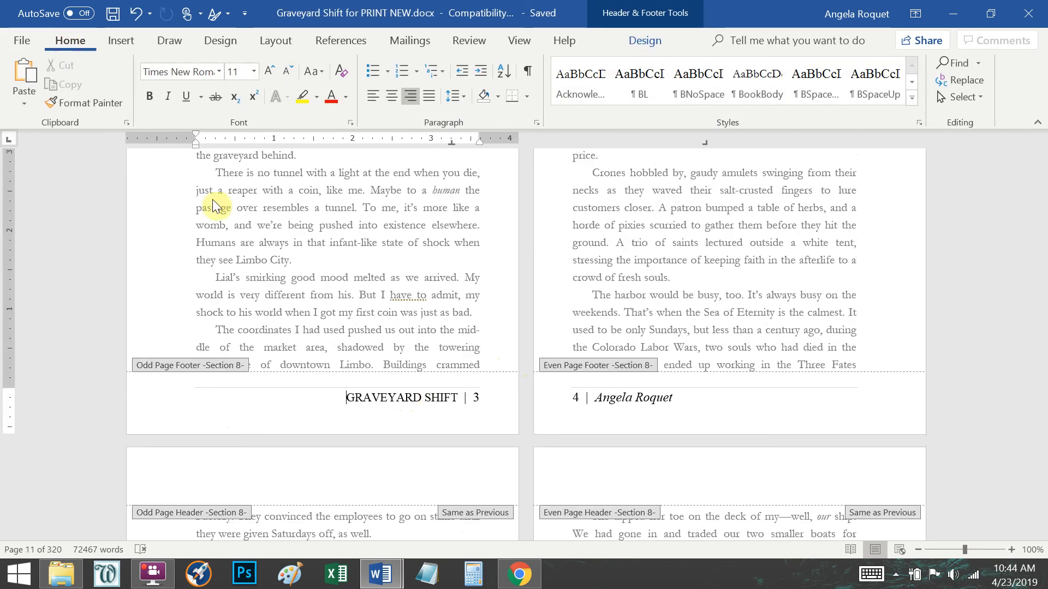
pyautogui.click(350, 122)
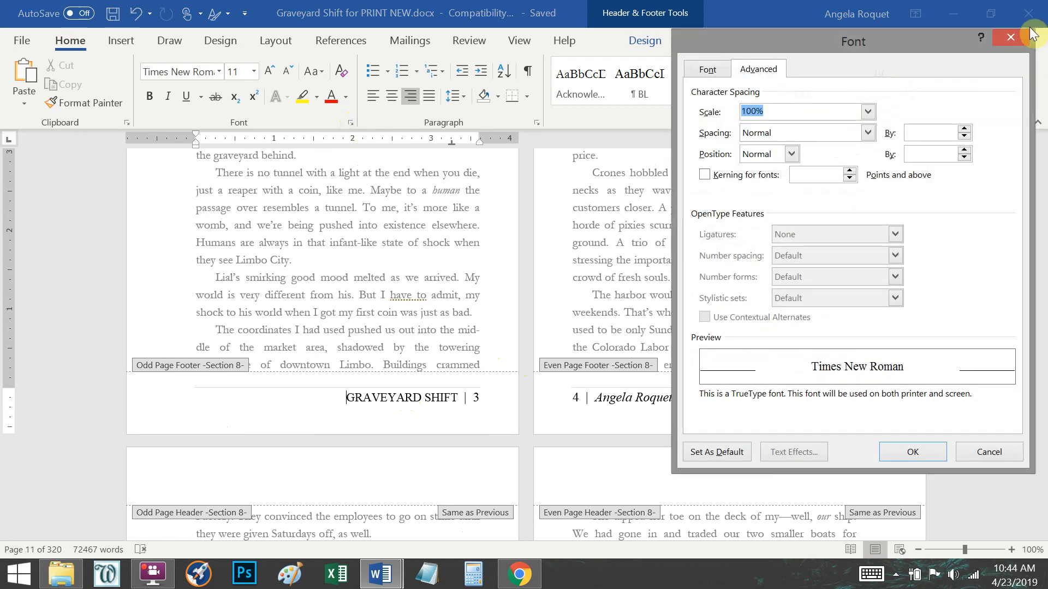
pyautogui.click(1010, 36)
pyautogui.moveTo(381, 575)
pyautogui.click(313, 475)
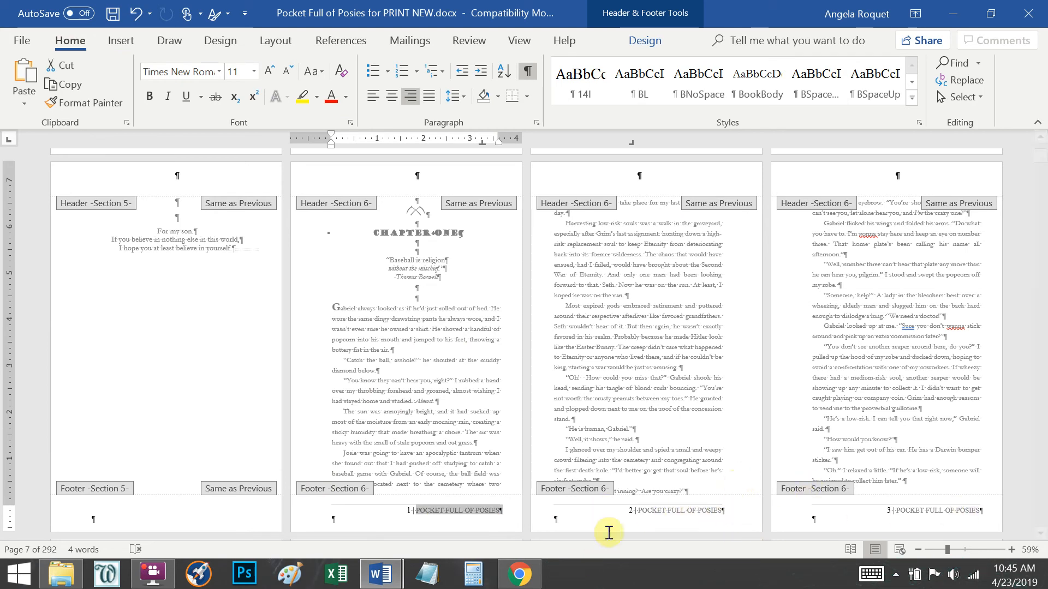
# Step: Enable different odd and even page headers and footers from Chapter One's footer
pyautogui.click(468, 521)
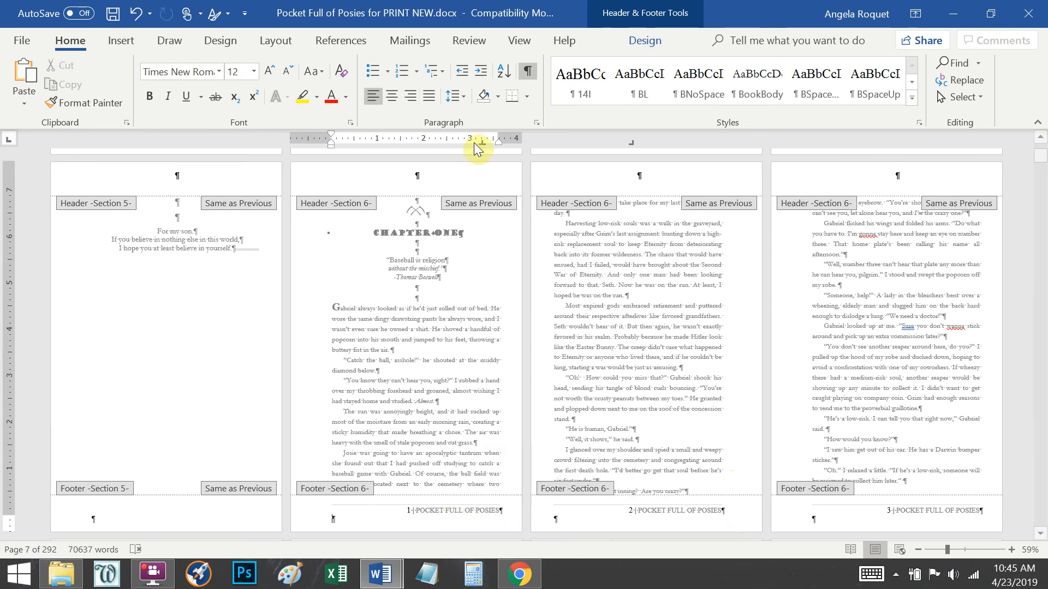
pyautogui.click(645, 39)
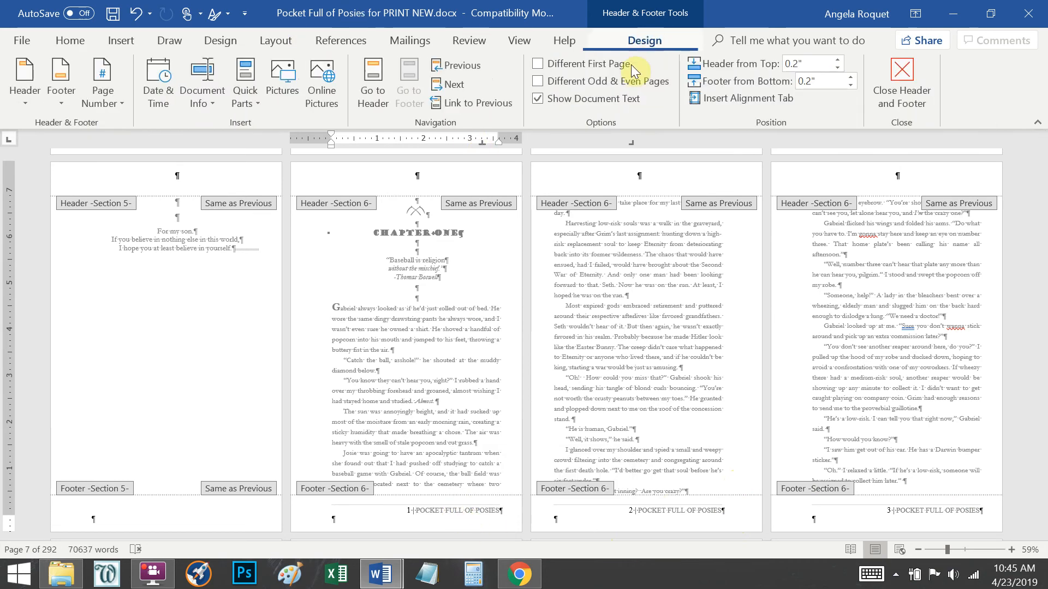
pyautogui.click(538, 82)
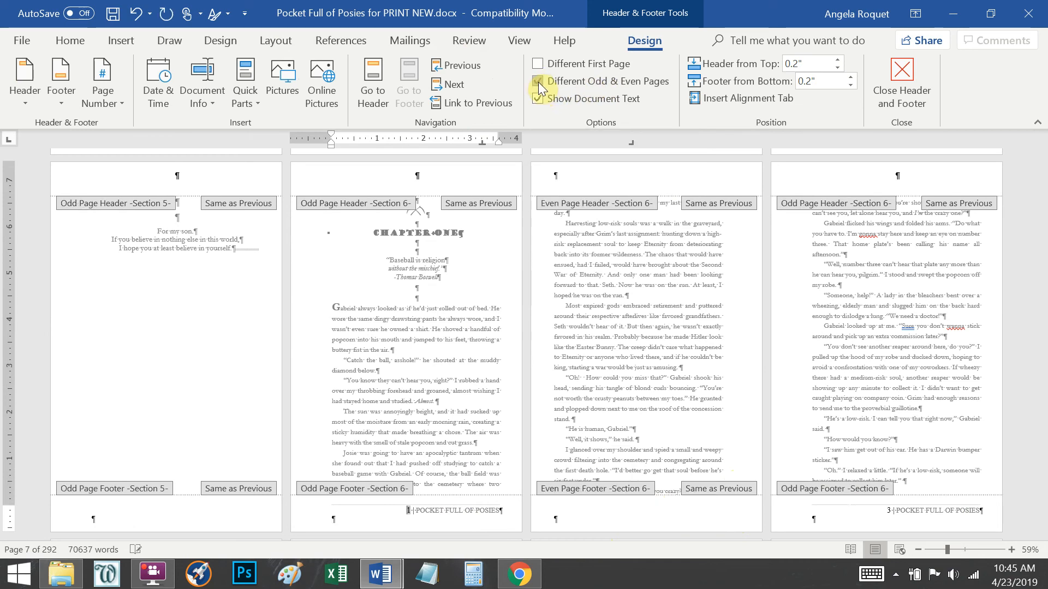
# Step: Enter "ccc" as test text in the even-page footer of Chapter One's second page
pyautogui.click(632, 517)
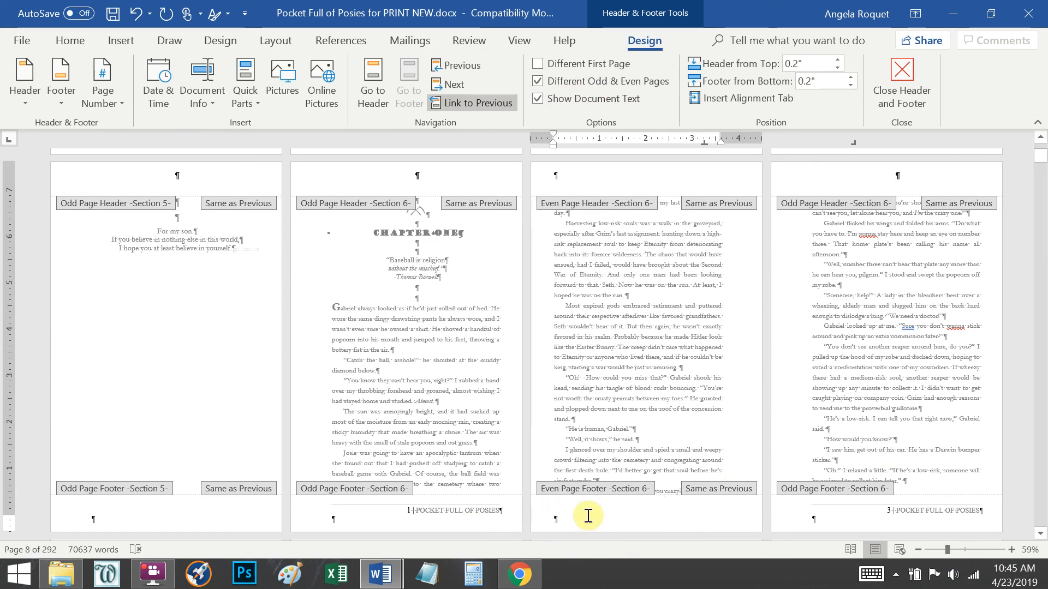
pyautogui.click(94, 93)
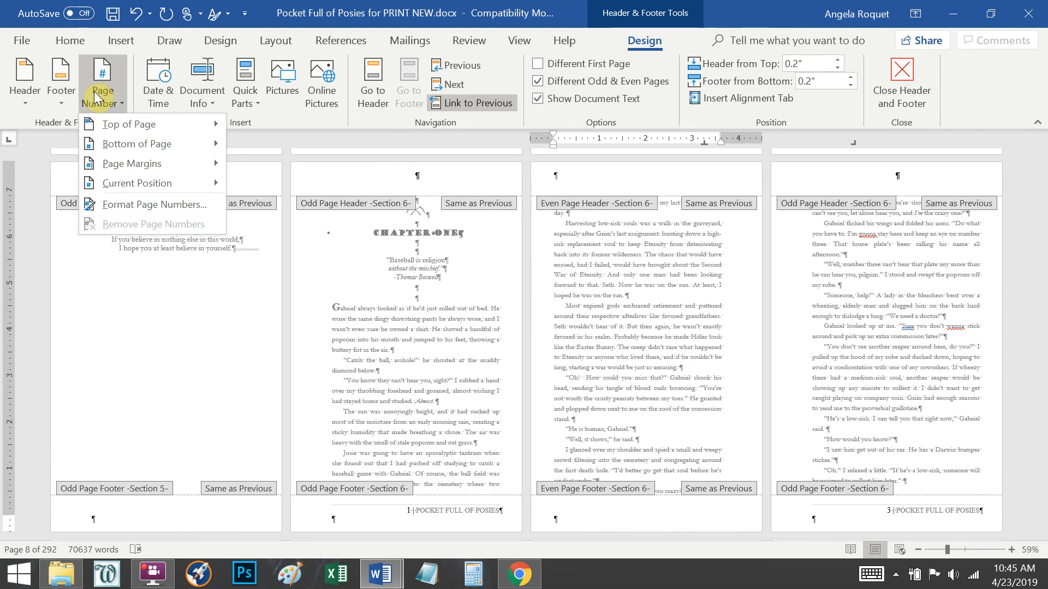
pyautogui.click(94, 91)
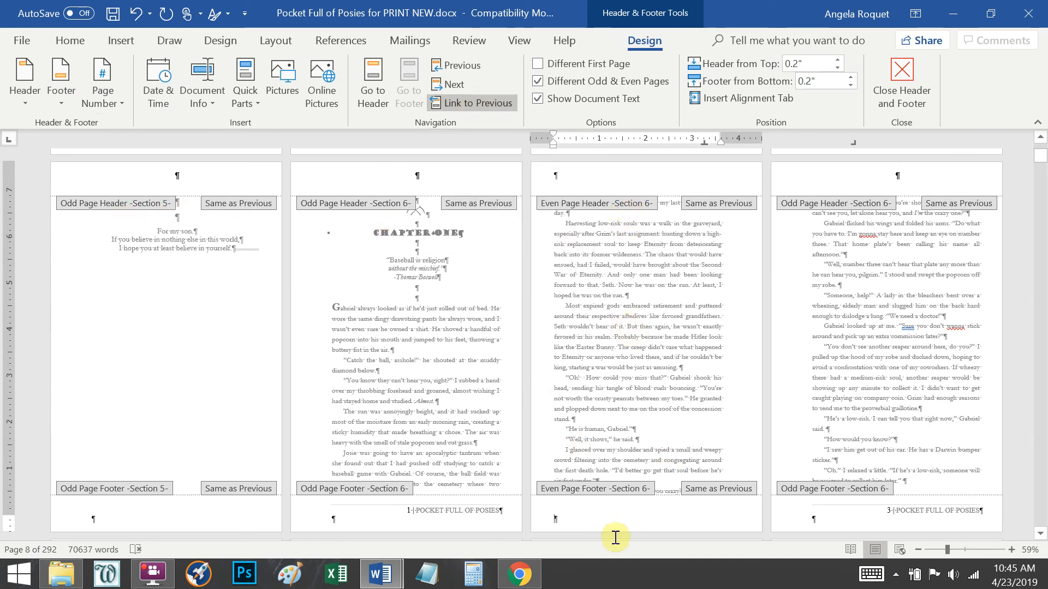
pyautogui.click(601, 523)
pyautogui.write('CCC')
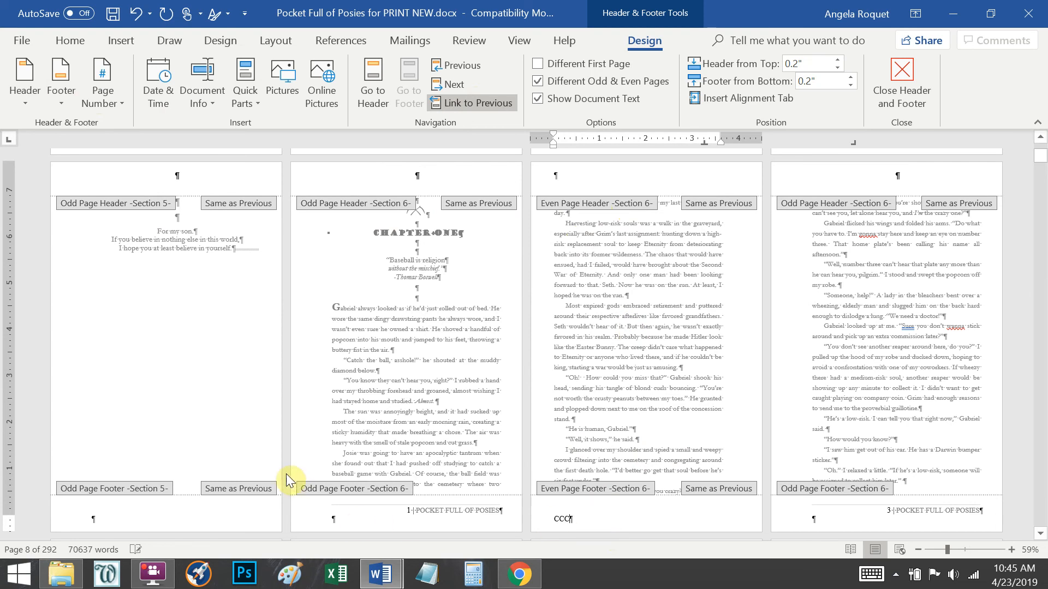
# Step: Examine the footers of the front-matter pages and Chapter One to see where the test text carries over
pyautogui.scroll(3, 289, 469)
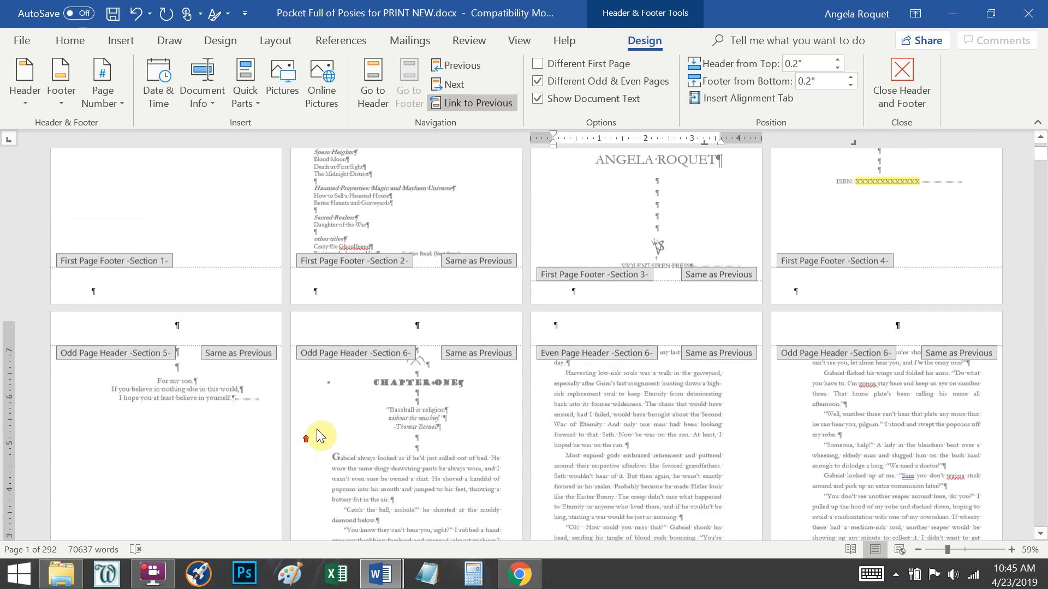
pyautogui.scroll(-4, 662, 358)
pyautogui.scroll(-1, 767, 470)
pyautogui.click(816, 471)
pyautogui.scroll(5, 674, 413)
pyautogui.scroll(5, 461, 341)
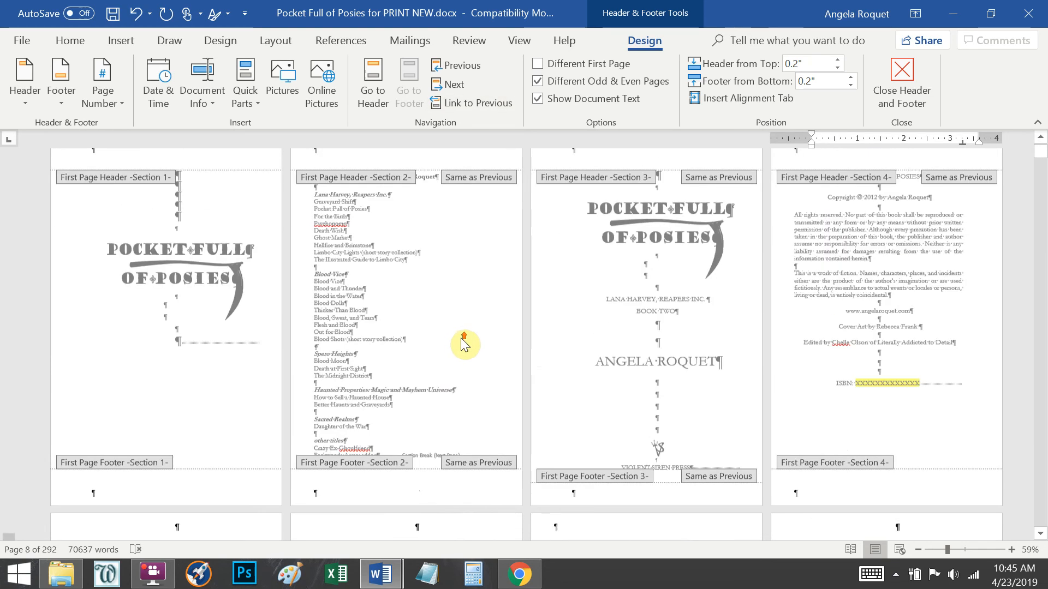
# Step: Compare the header and footer section labels from the title page through the first pages of Chapter One
pyautogui.scroll(-3, 464, 343)
pyautogui.scroll(-4, 464, 344)
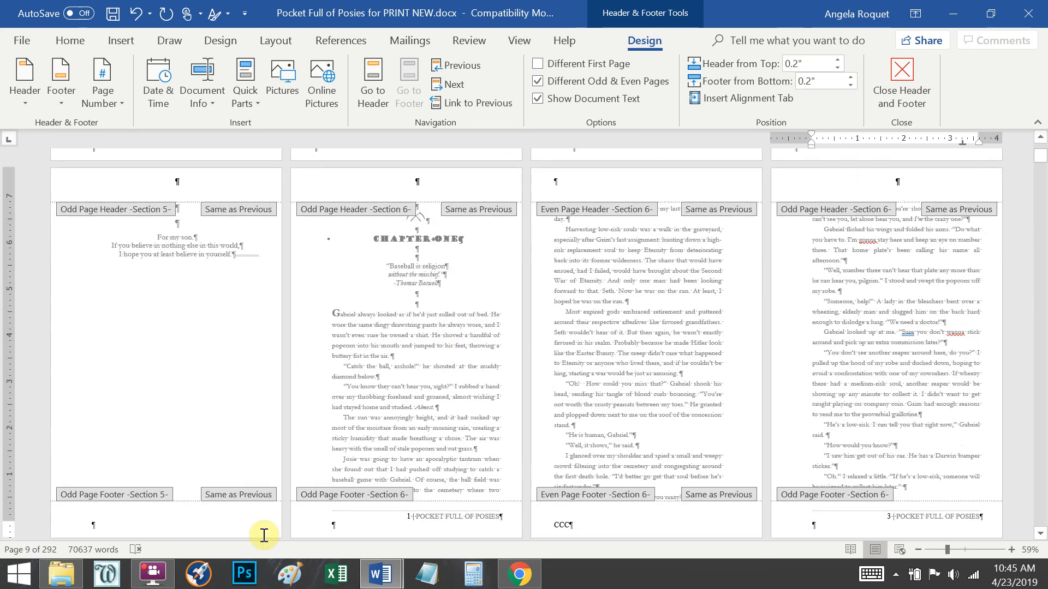
pyautogui.scroll(6, 240, 473)
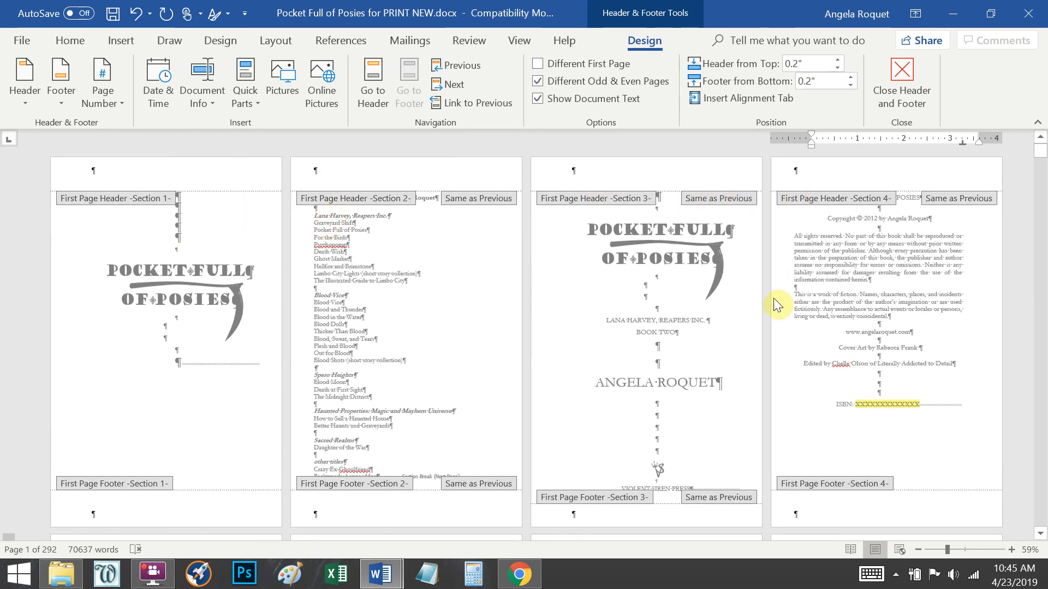
pyautogui.scroll(-5, 431, 298)
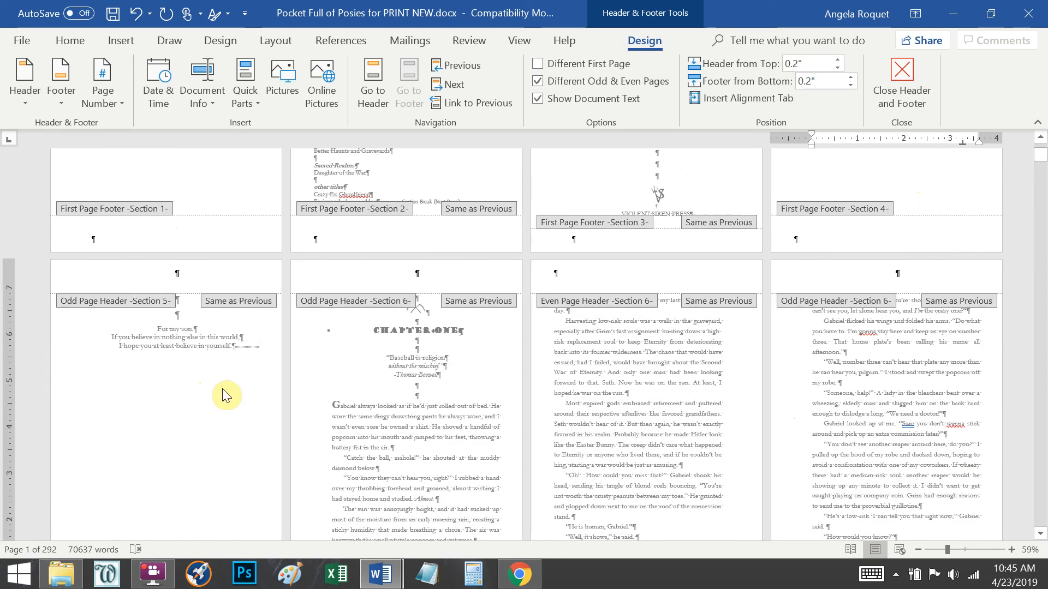
pyautogui.scroll(-3, 222, 390)
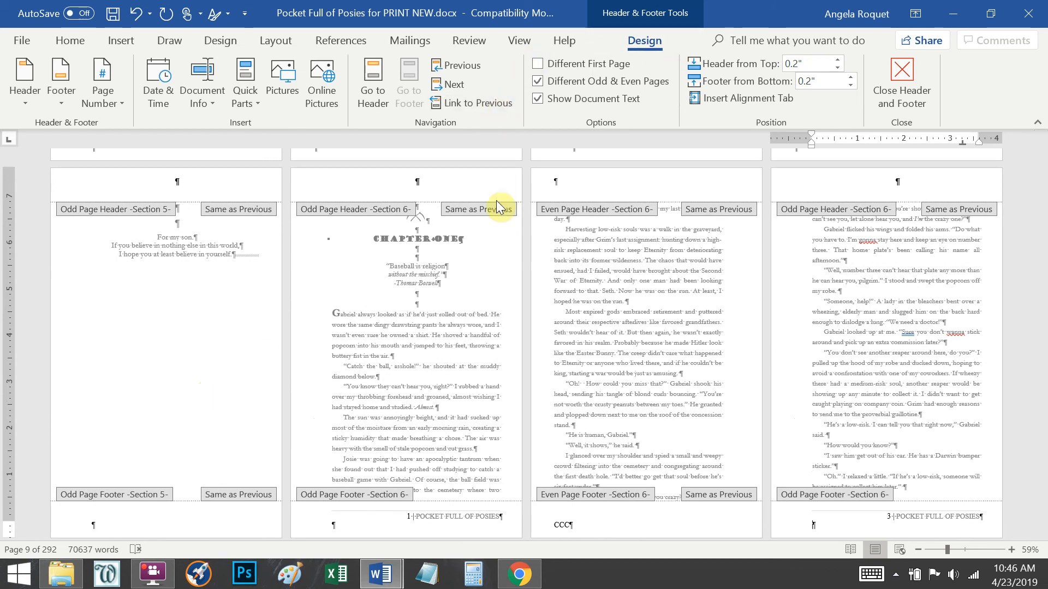
pyautogui.scroll(4, 513, 244)
pyautogui.scroll(6, 513, 244)
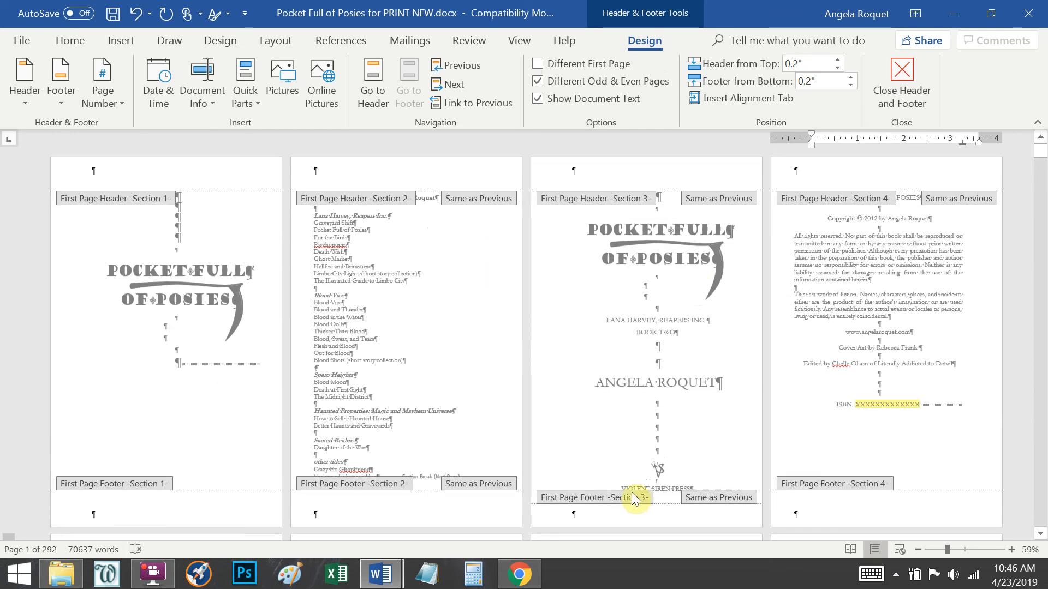
pyautogui.scroll(-3, 632, 472)
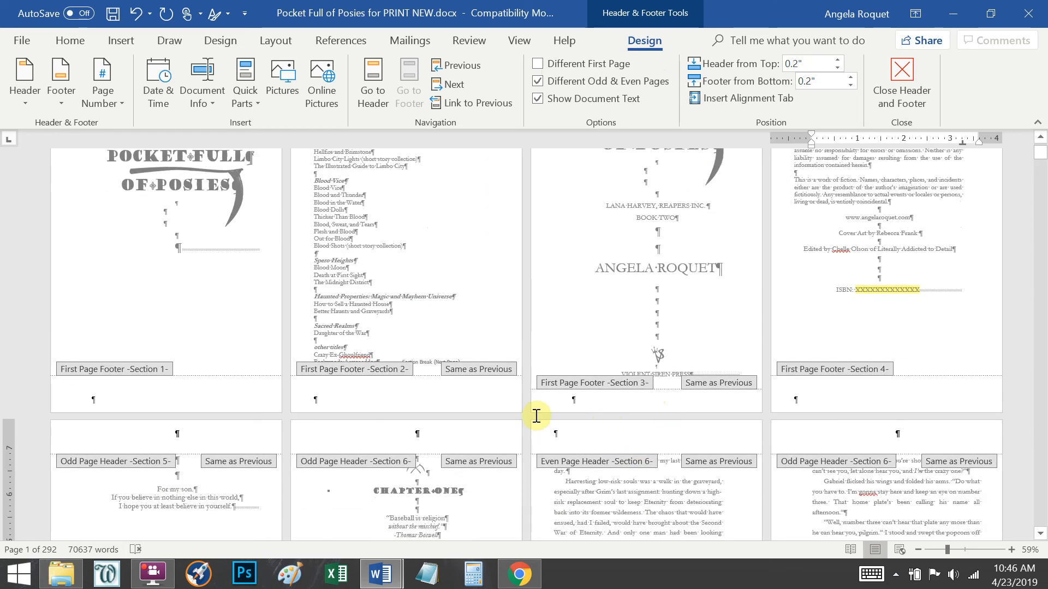
pyautogui.scroll(-7, 531, 414)
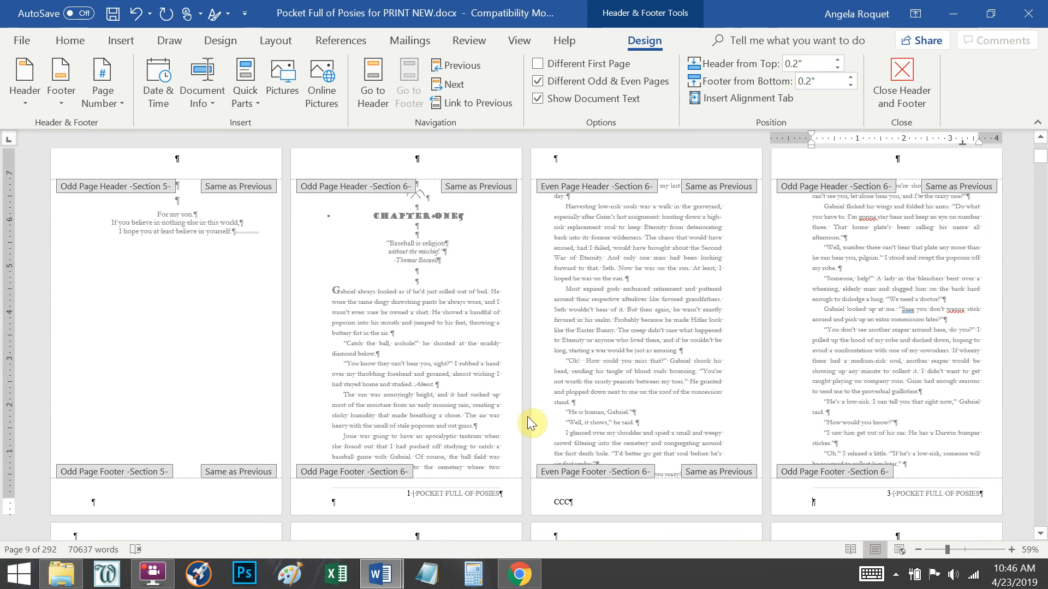
# Step: Unlink Chapter One's even-page footer from the previous section and replace its "ccc" test text with an Accent Bar 2 bottom-of-page number
pyautogui.click(581, 500)
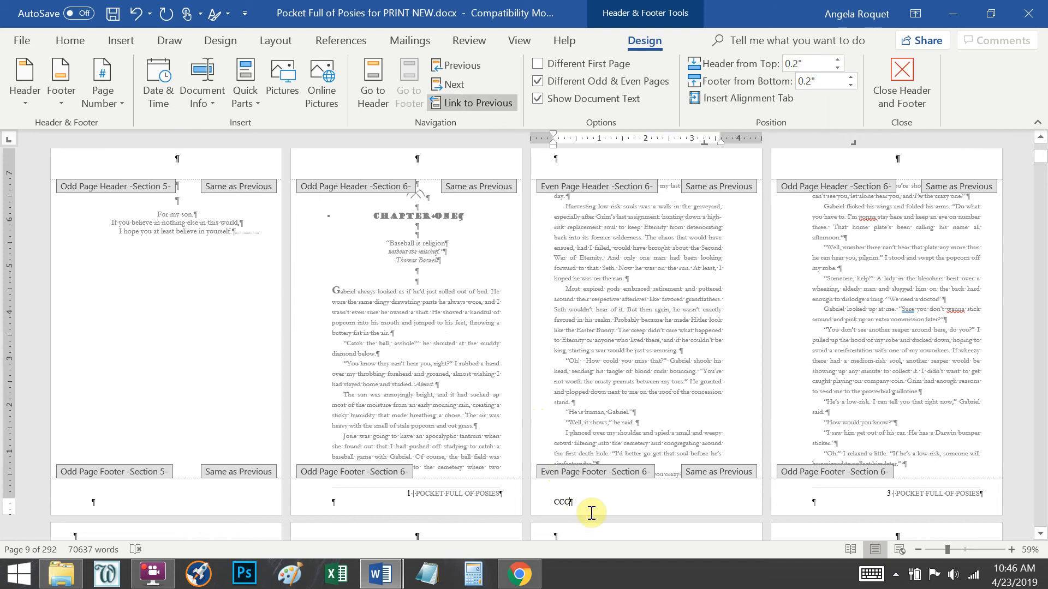
pyautogui.click(482, 101)
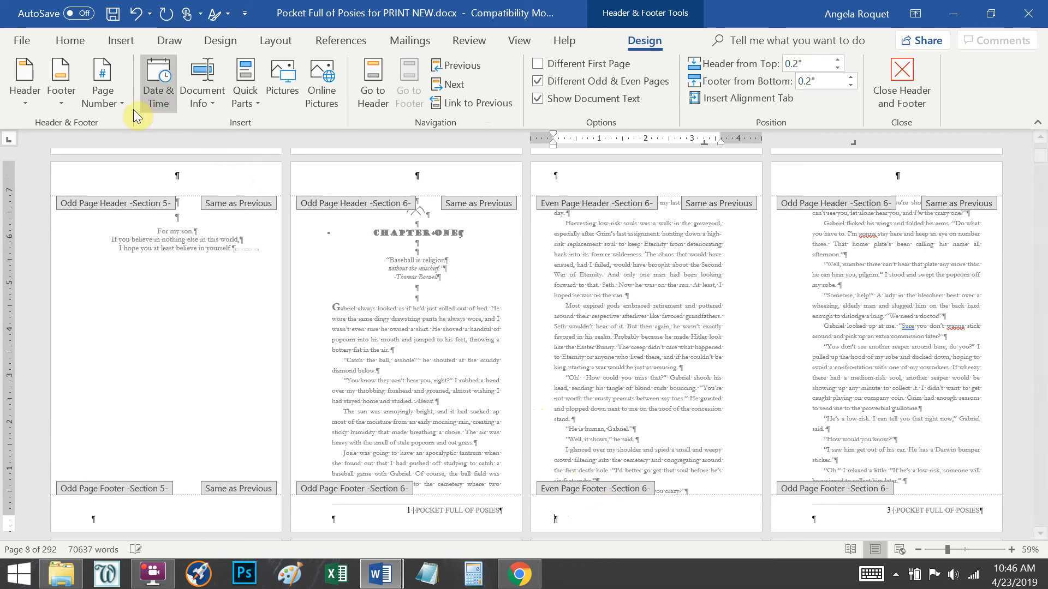
pyautogui.click(100, 104)
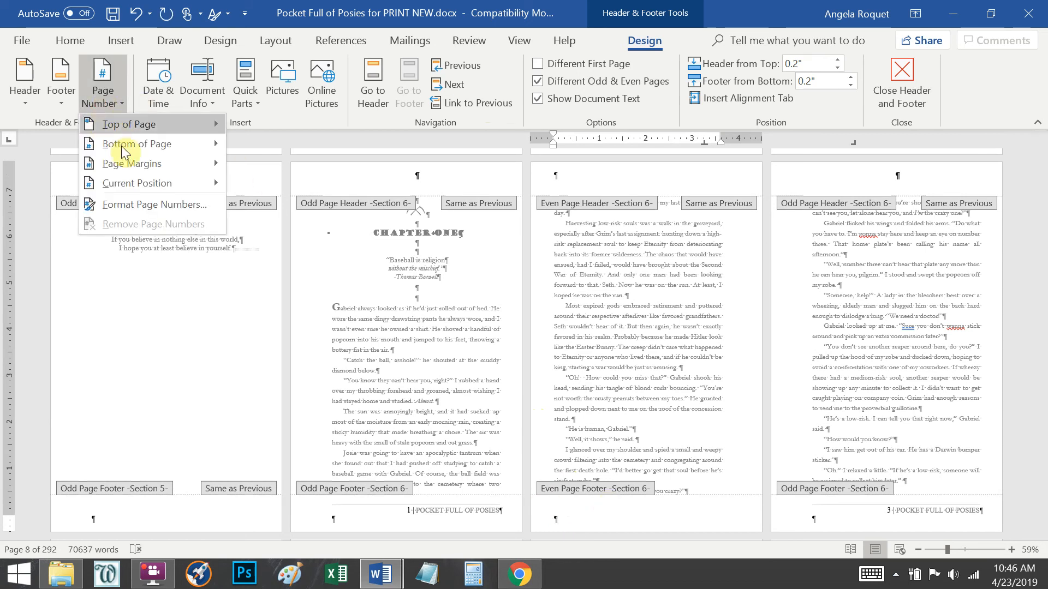
pyautogui.moveTo(135, 146)
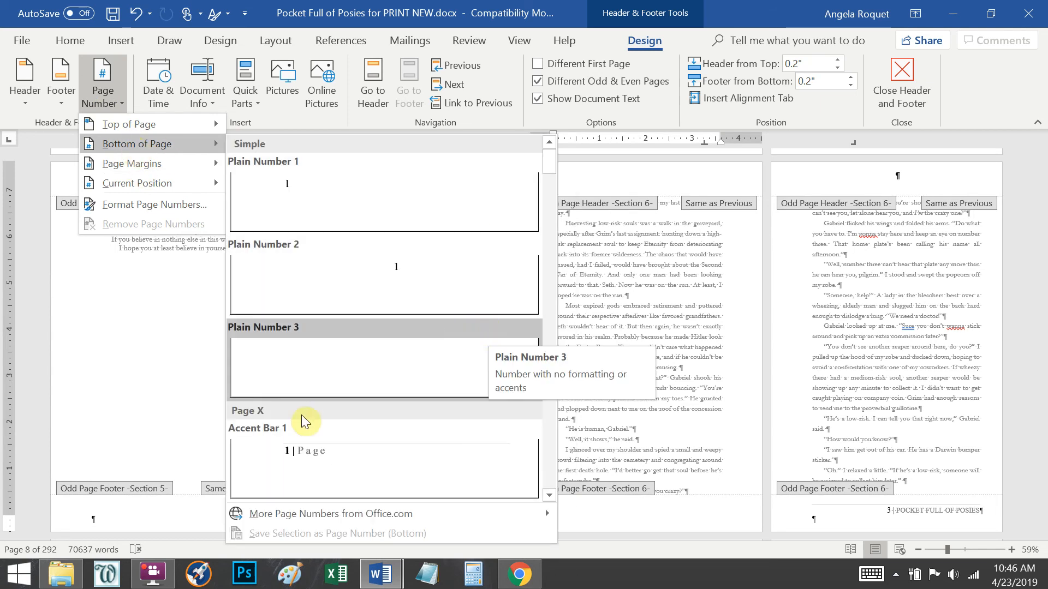
pyautogui.scroll(-6, 316, 448)
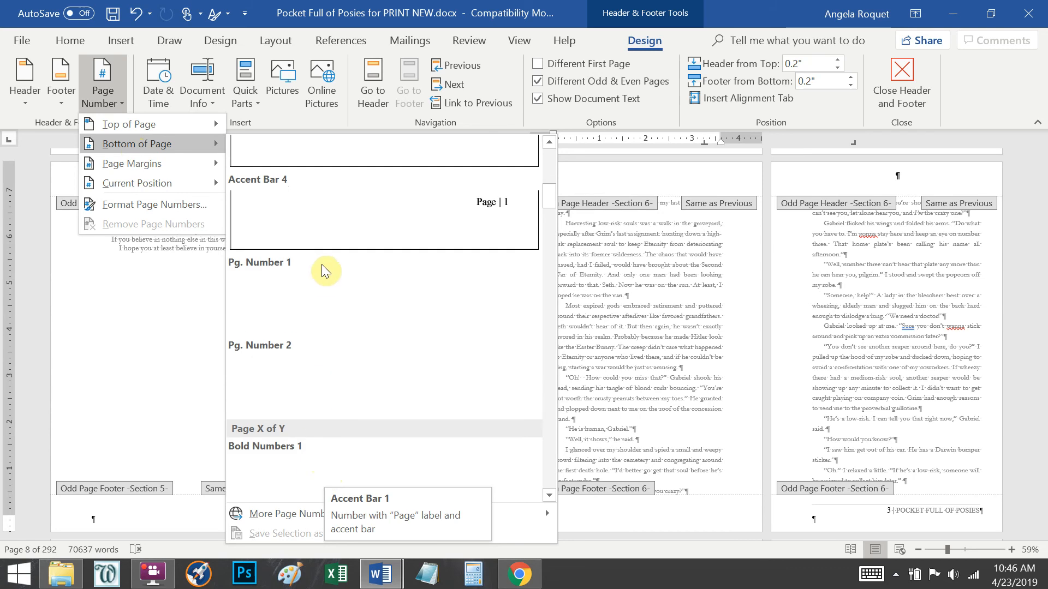
pyautogui.scroll(3, 426, 347)
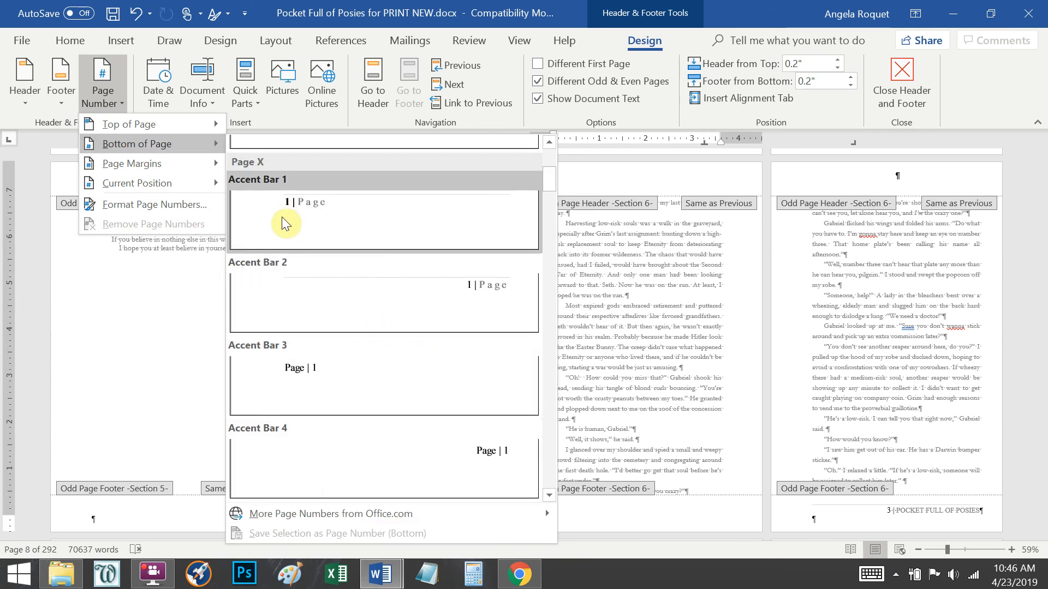
pyautogui.scroll(3, 306, 240)
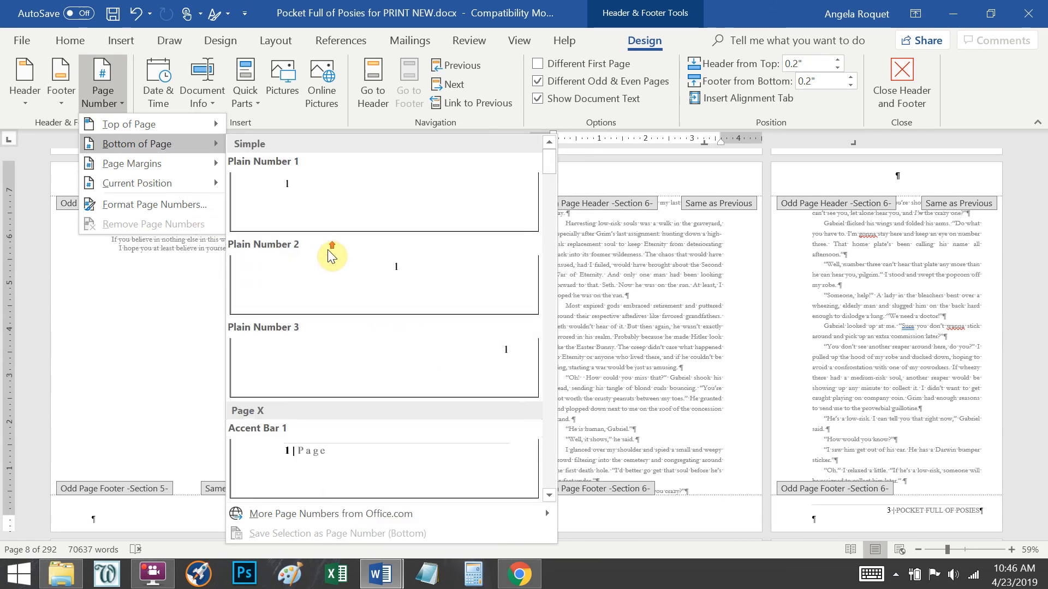
pyautogui.scroll(-3, 369, 371)
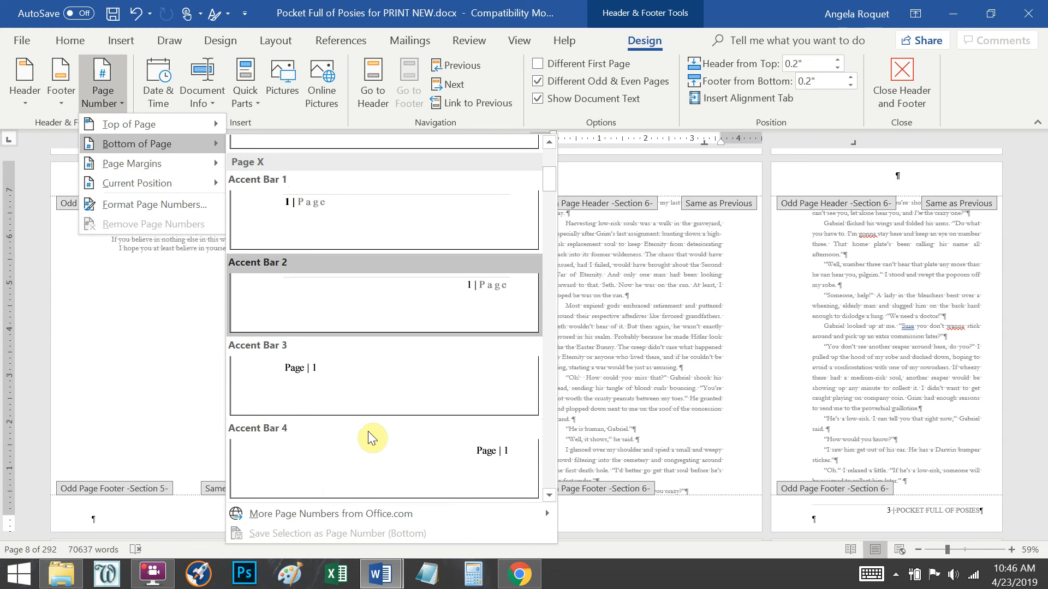
pyautogui.click(303, 300)
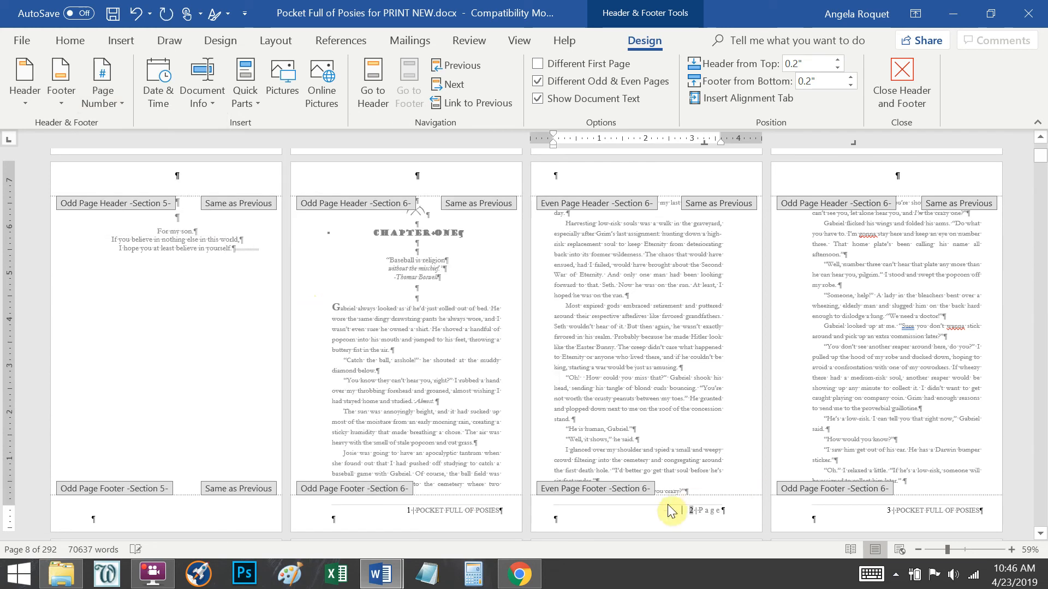
# Step: Left-align the page number line in Chapter One's even-page footer
pyautogui.click(536, 509)
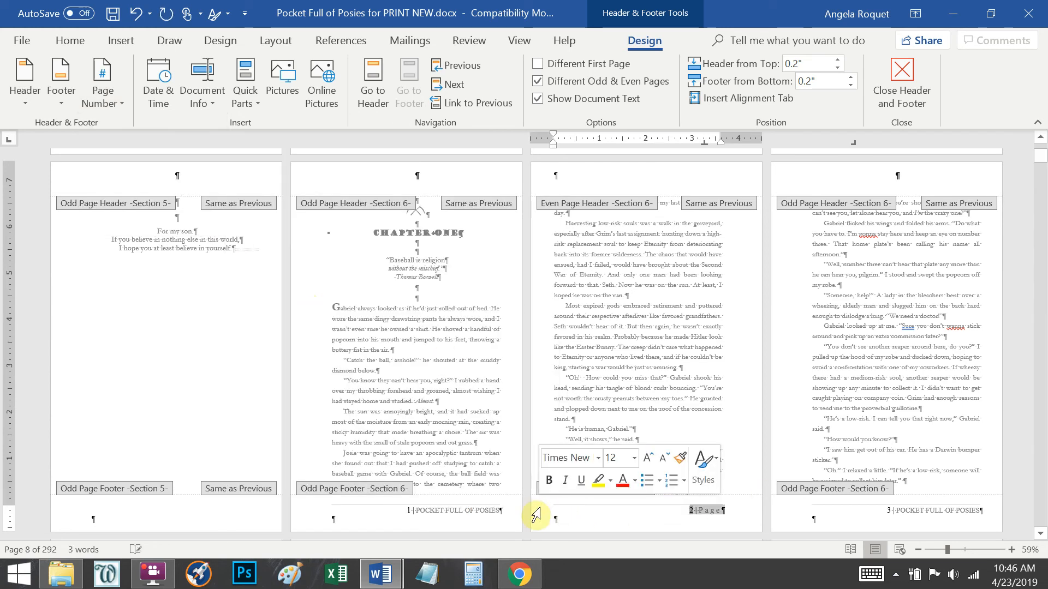
pyautogui.click(75, 41)
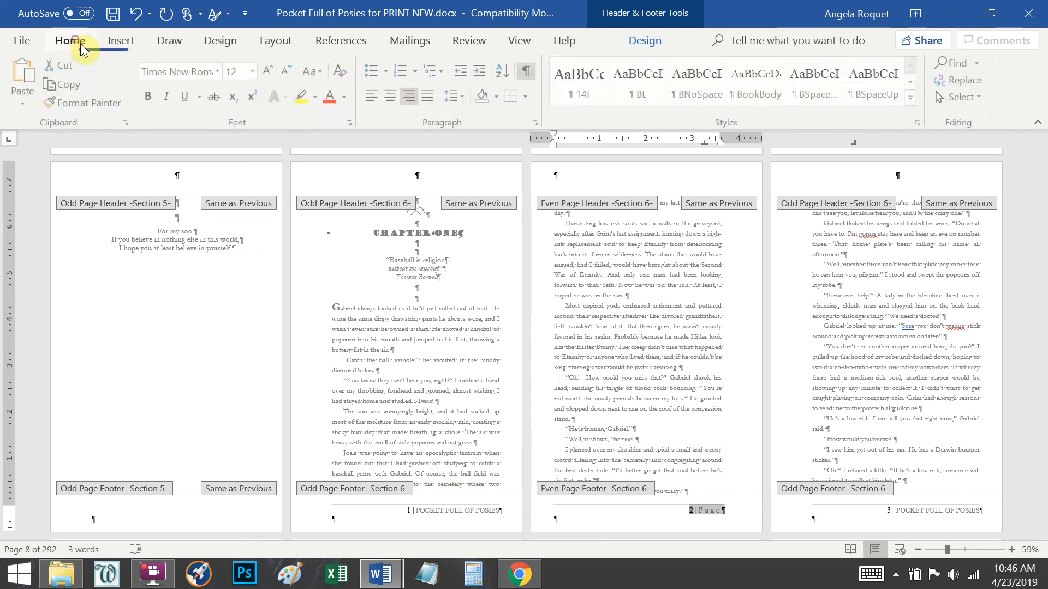
pyautogui.click(376, 99)
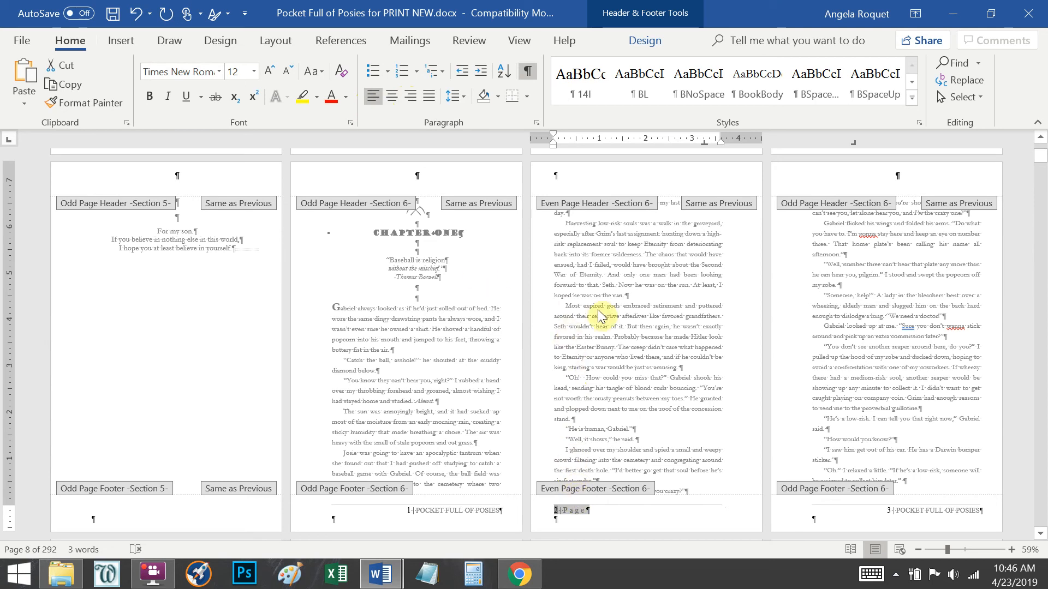
pyautogui.click(537, 122)
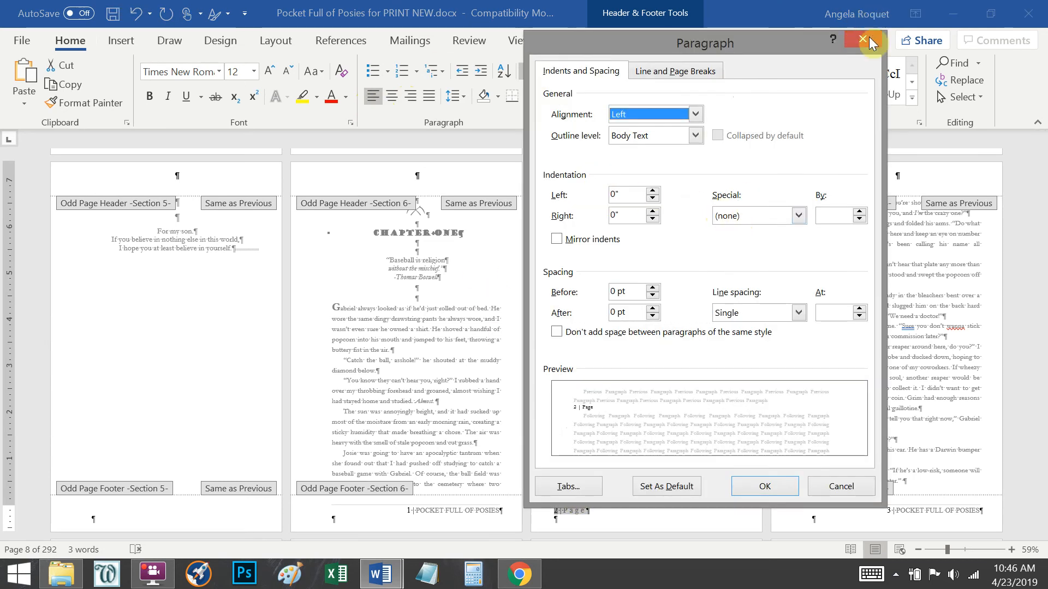
pyautogui.click(868, 38)
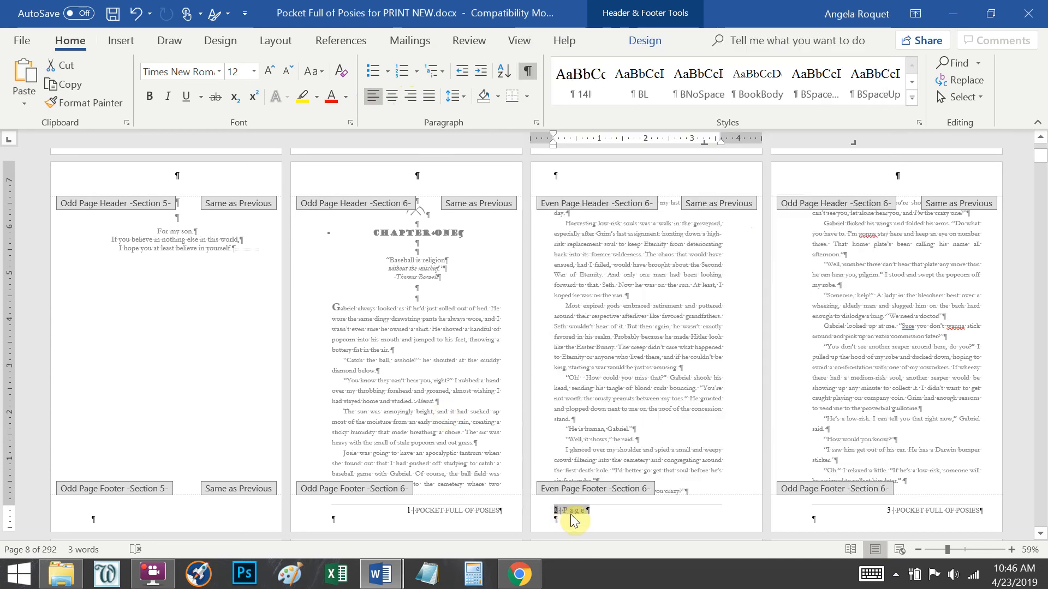
# Step: Replace the word "Page" in the even-page footer with the author's name in italics
pyautogui.click(571, 513)
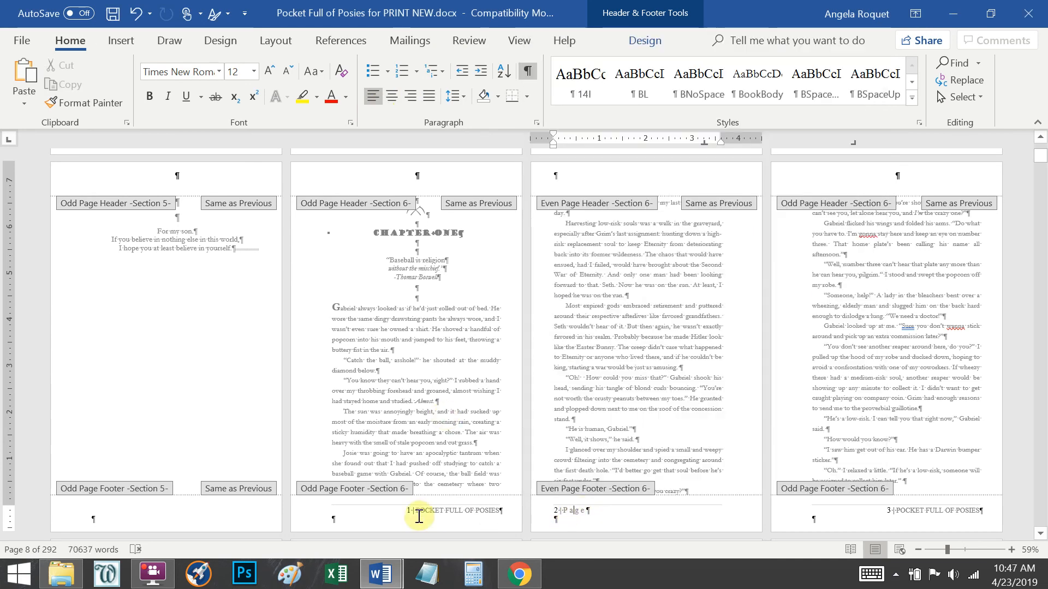
pyautogui.click(585, 511)
pyautogui.press('BackSpace')
pyautogui.press('BackSpace')
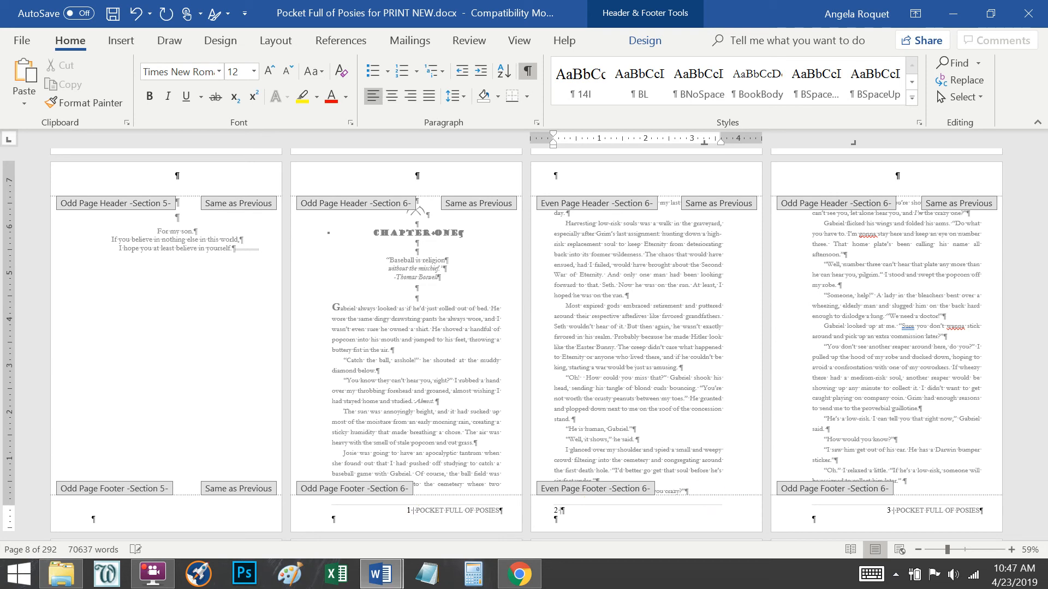
pyautogui.write('Angela Roquet')
pyautogui.moveTo(613, 510); pyautogui.dragTo(564, 511)
pyautogui.click(166, 94)
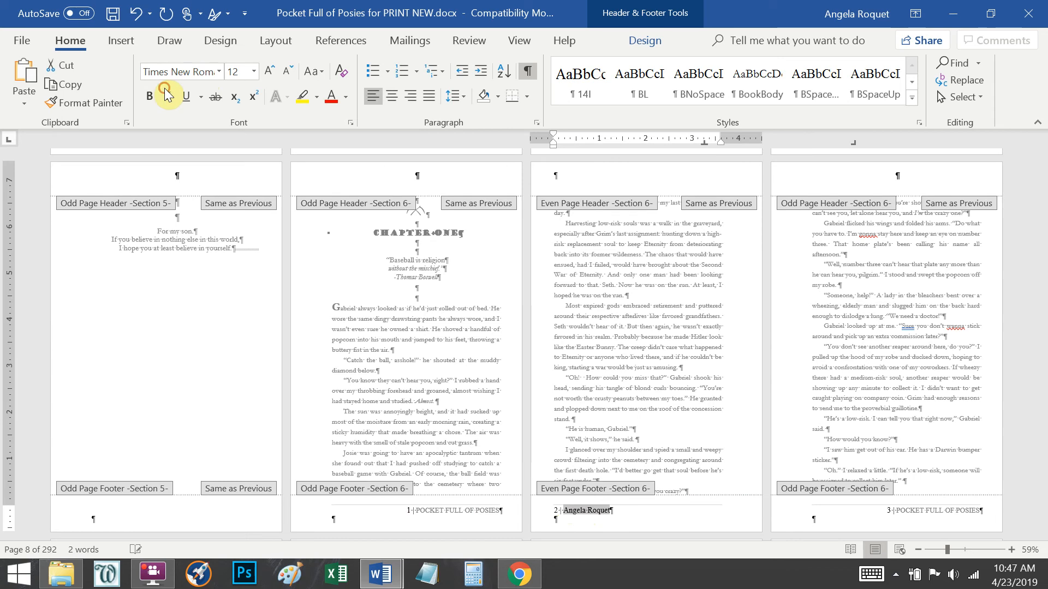
pyautogui.click(169, 97)
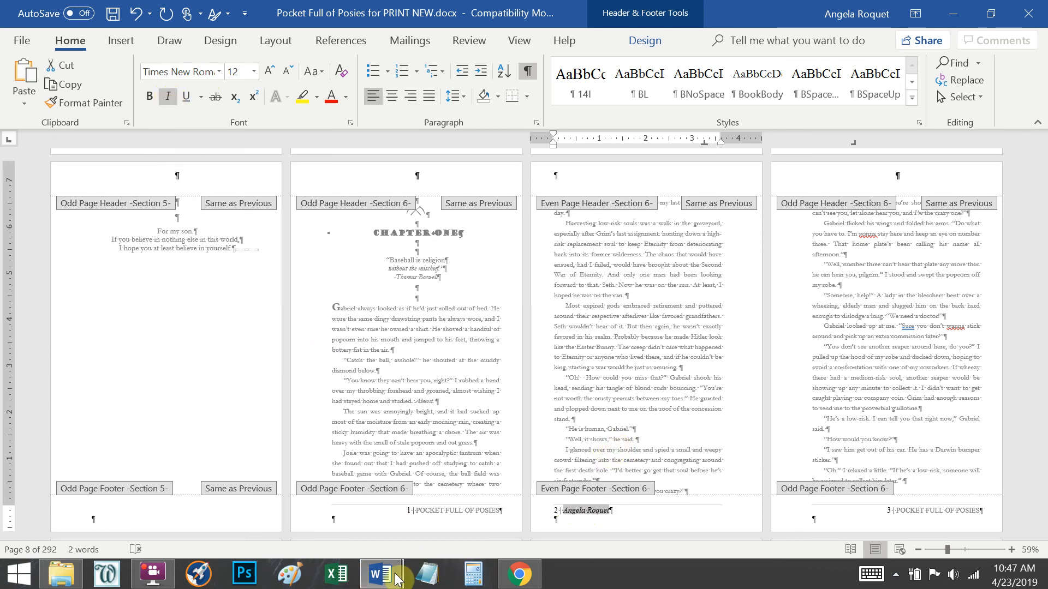
# Step: Check the spacing around the footer's vertical bar in Graveyard Shift with formatting marks shown, and return to Pocket Full of Posies
pyautogui.moveTo(380, 573)
pyautogui.click(450, 513)
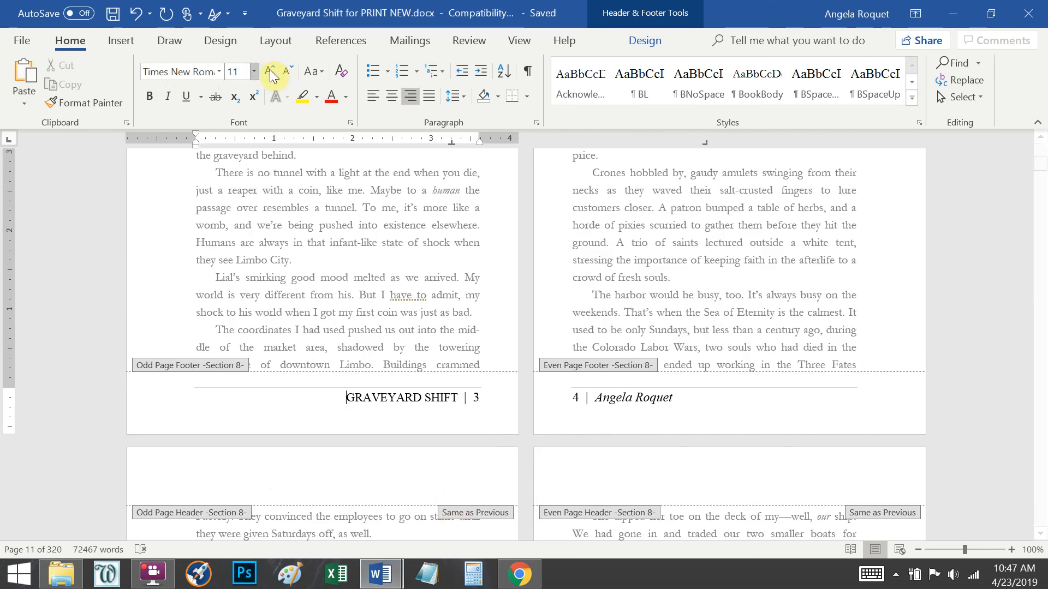
pyautogui.click(528, 70)
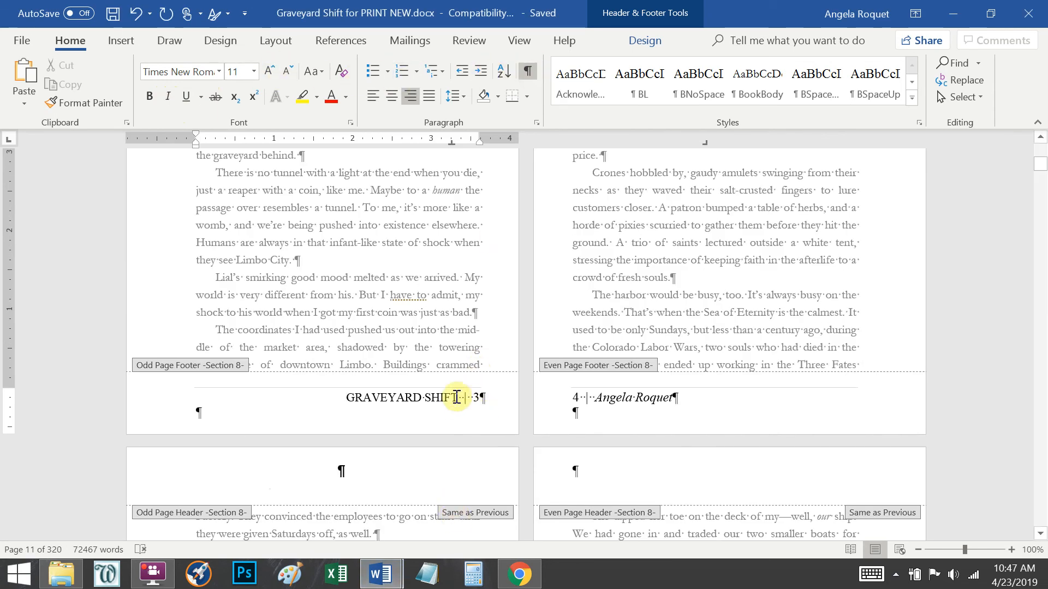
pyautogui.moveTo(381, 582)
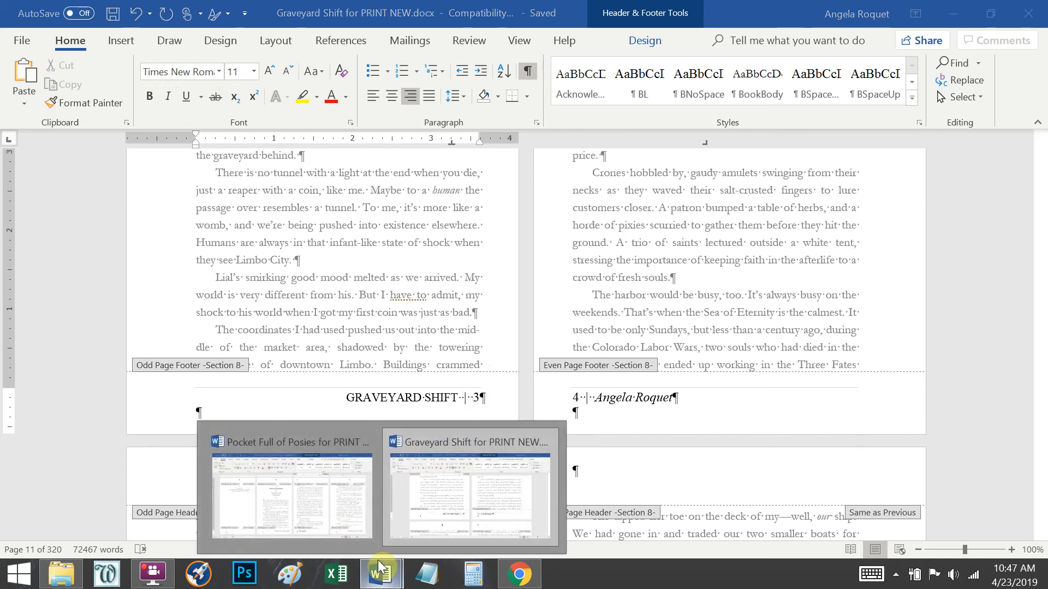
pyautogui.click(339, 519)
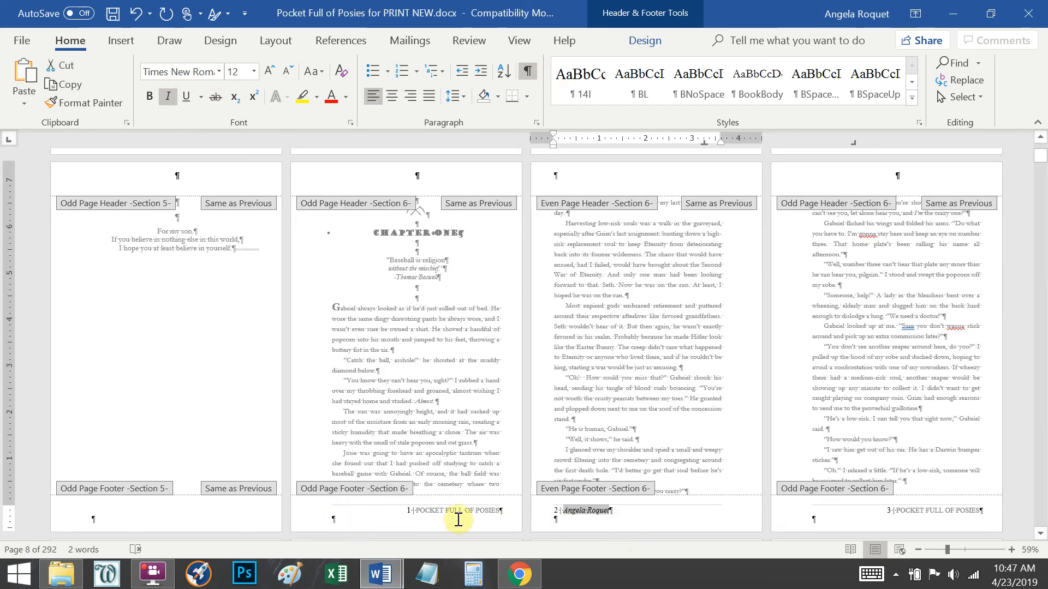
# Step: Widen the gaps around the vertical bar to two spaces per side in Chapter One's odd-page and even-page footers
pyautogui.click(418, 513)
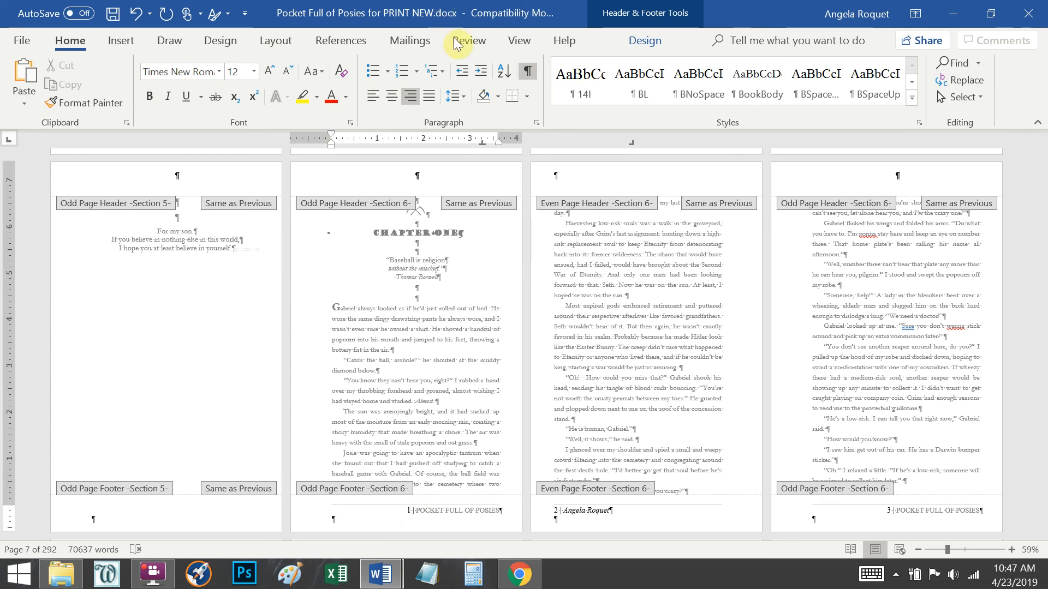
pyautogui.click(519, 40)
pyautogui.click(475, 71)
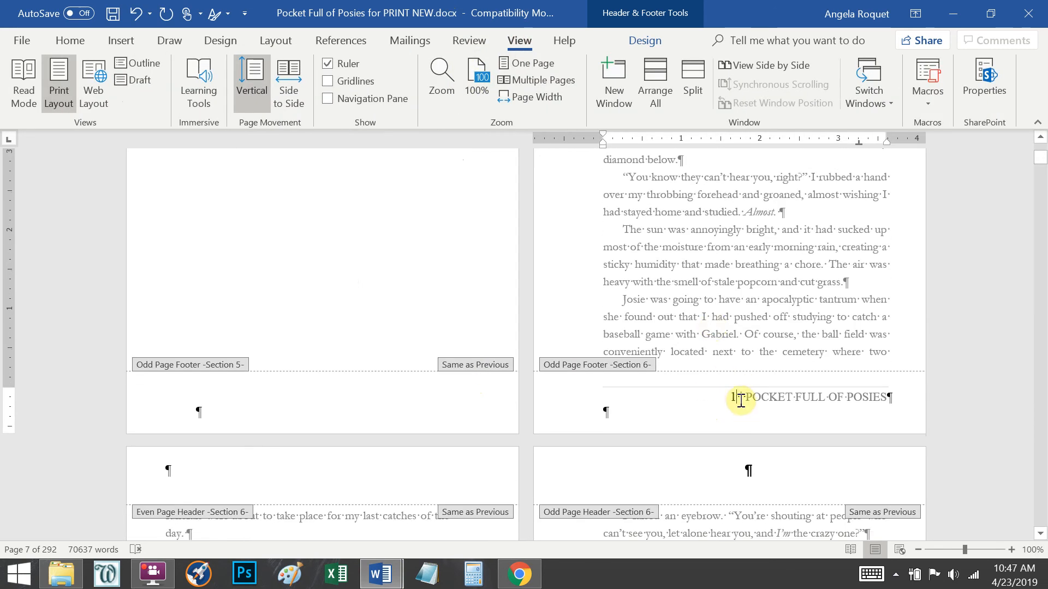
pyautogui.click(743, 398)
pyautogui.scroll(-5, 442, 434)
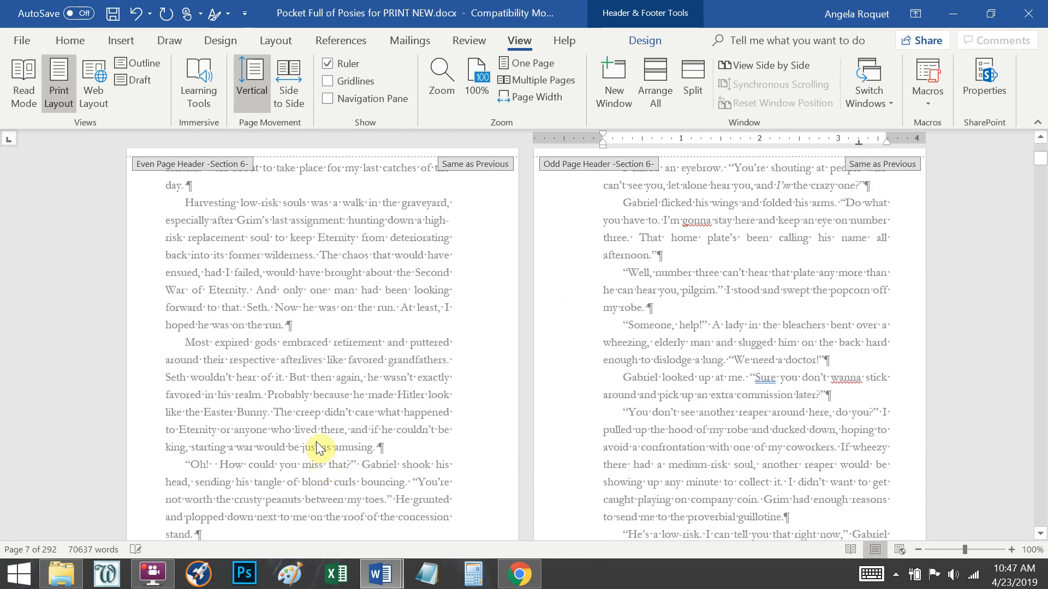
pyautogui.scroll(-2, 218, 524)
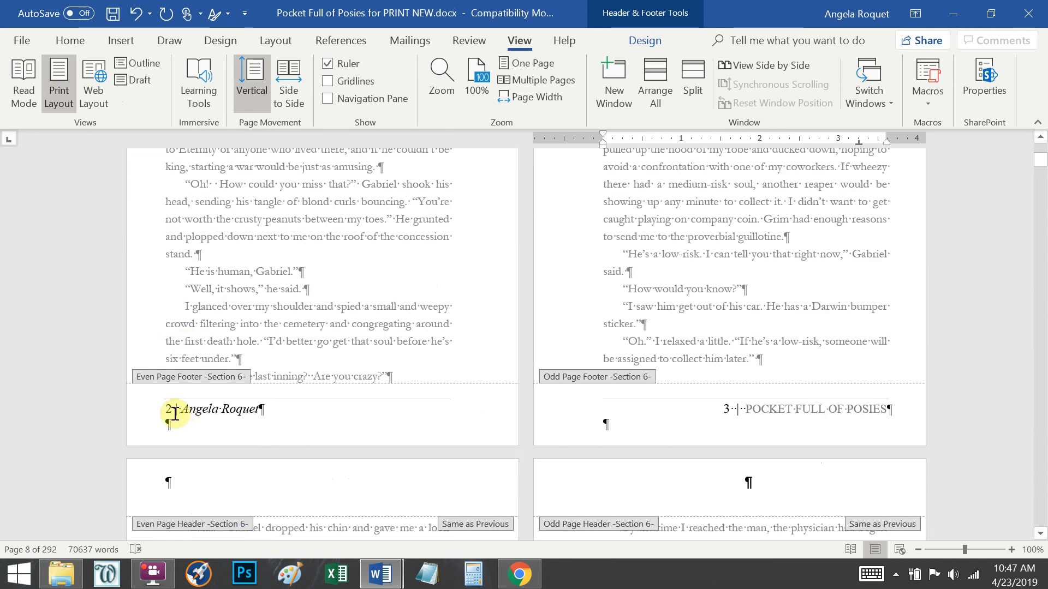
pyautogui.click(175, 413)
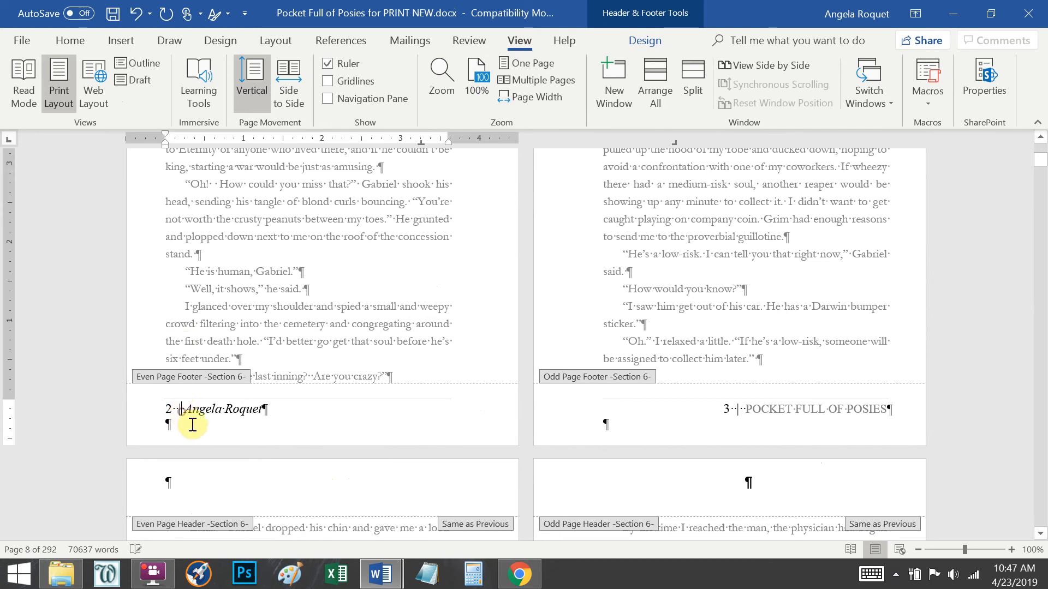
pyautogui.scroll(-5, 333, 388)
pyautogui.scroll(-10, 360, 404)
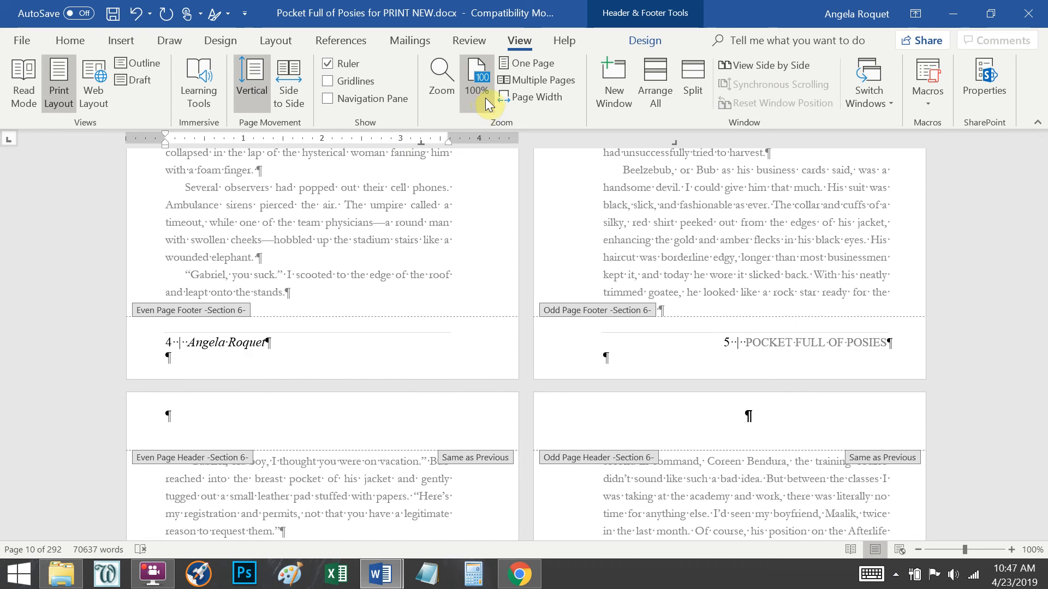
# Step: Turn on a different first page for Chapter One's section in multiple-page view, leave the footer, and hide the formatting marks
pyautogui.click(522, 79)
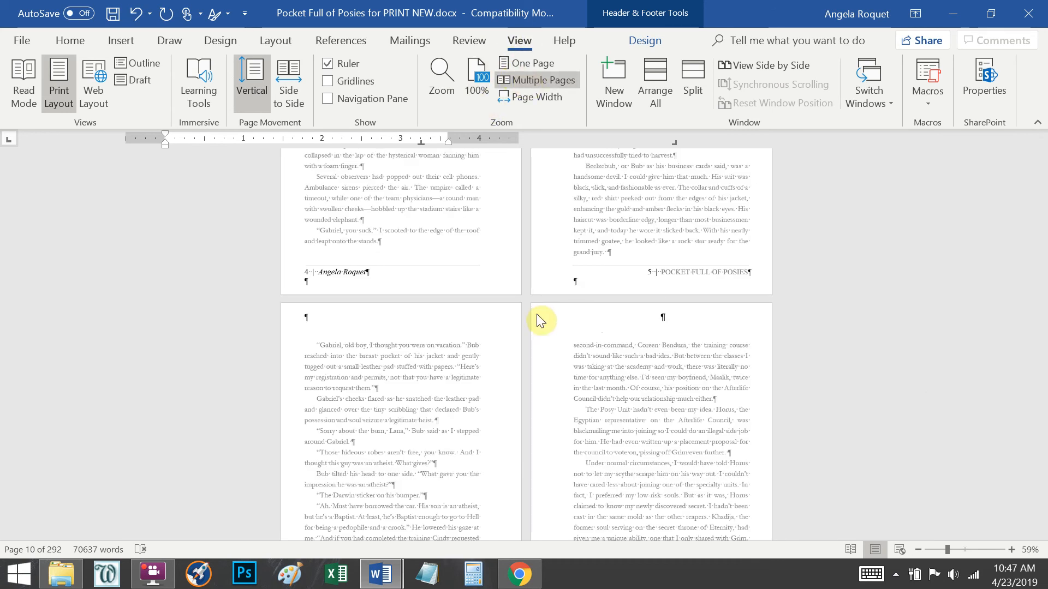
pyautogui.scroll(5, 493, 384)
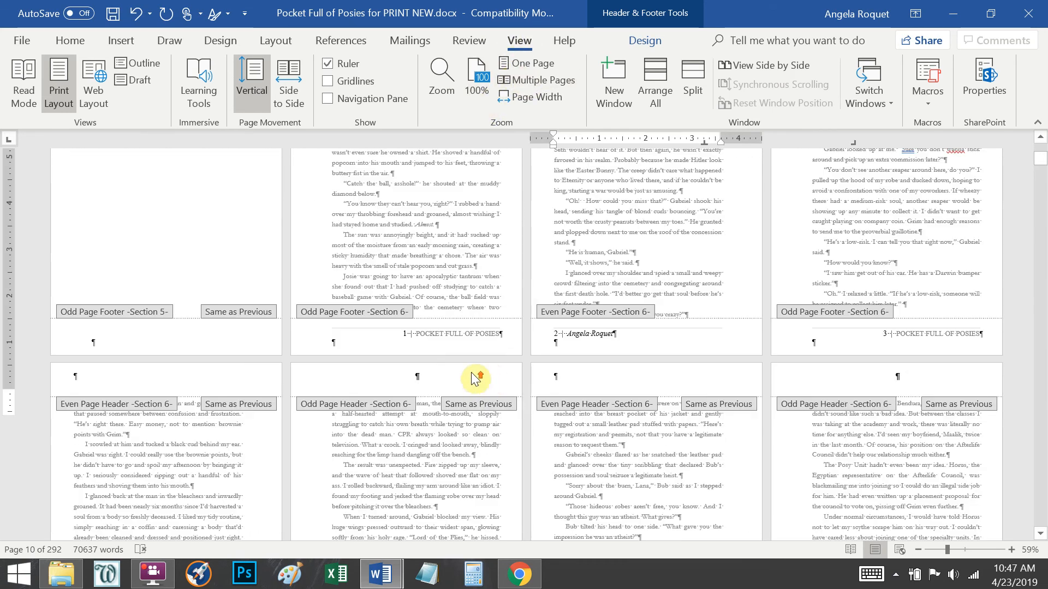
pyautogui.scroll(3, 376, 349)
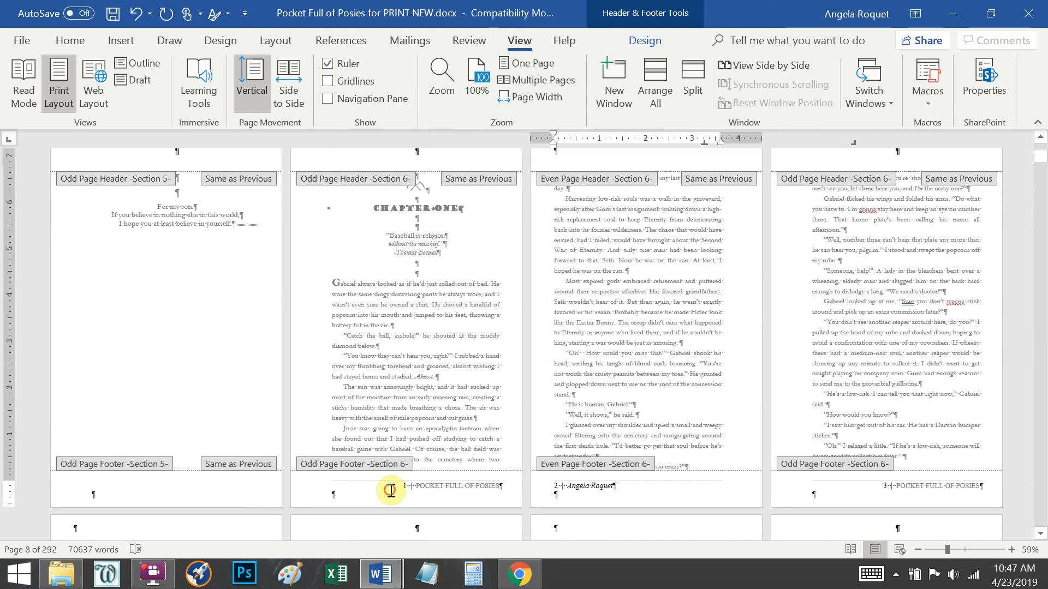
pyautogui.click(391, 490)
pyautogui.doubleClick(436, 492)
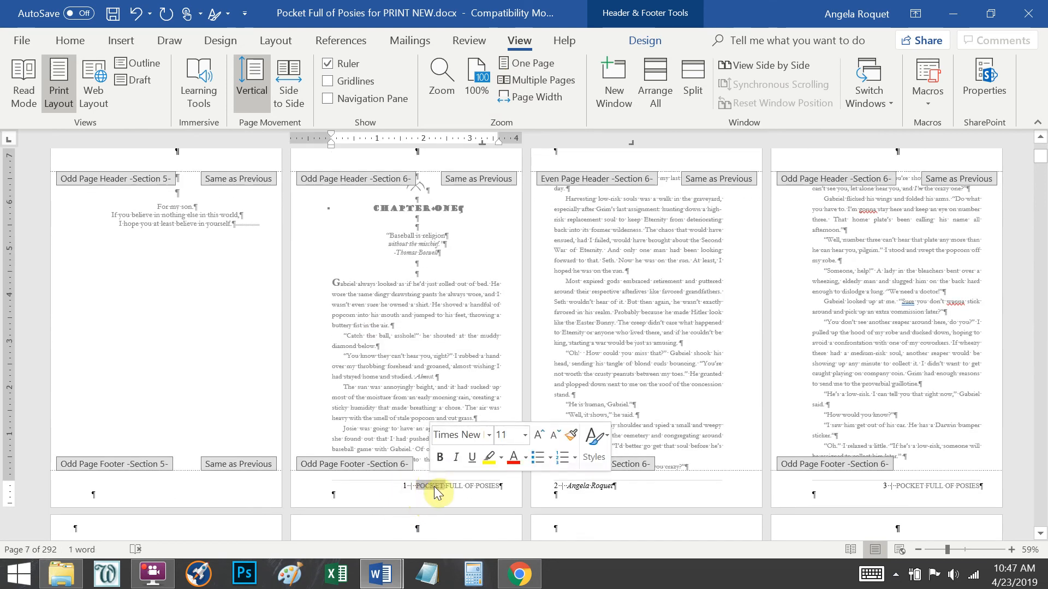
pyautogui.click(397, 488)
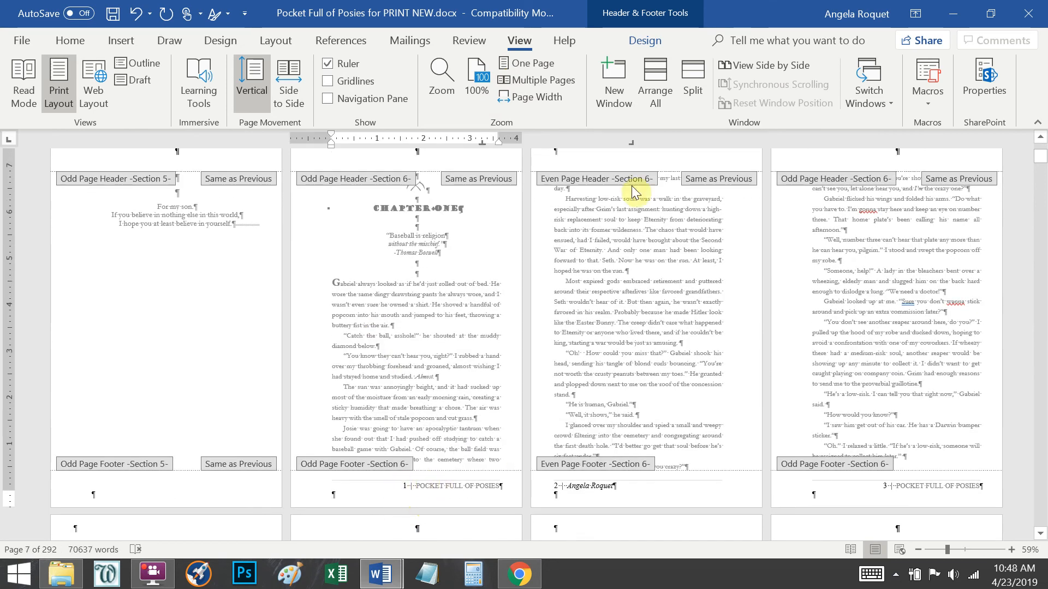
pyautogui.click(645, 42)
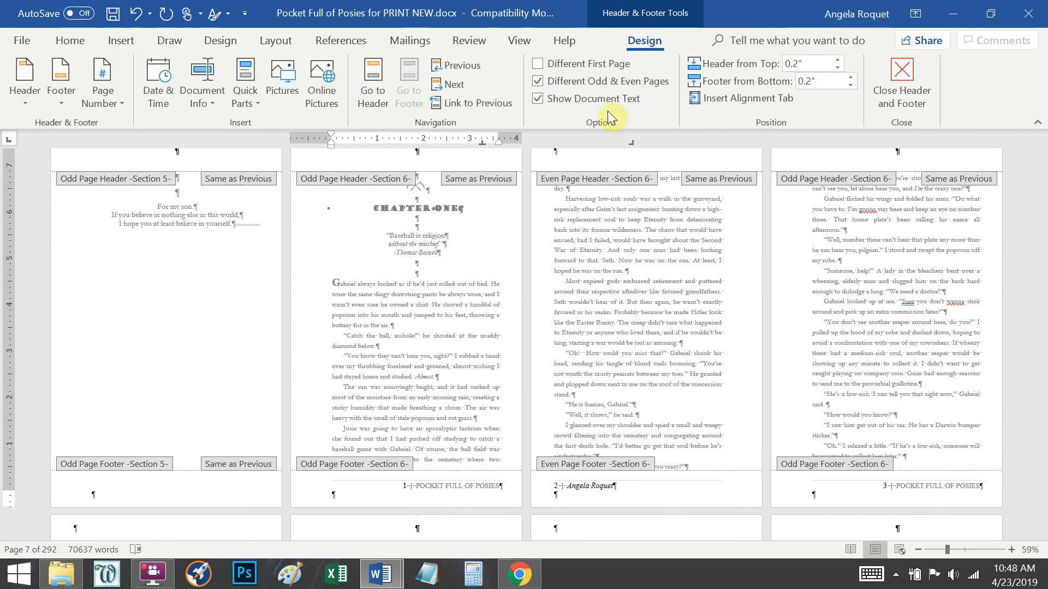
pyautogui.click(539, 64)
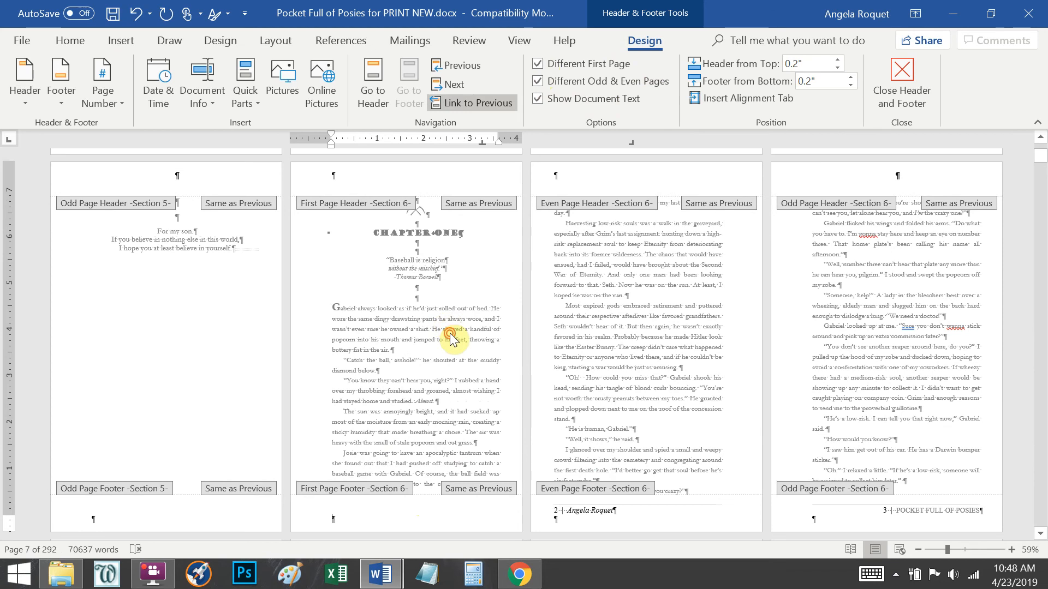
pyautogui.doubleClick(445, 327)
pyautogui.click(526, 71)
# Step: Apply a different first page for headers and footers to the whole document from Chapter Two's page setup, and return to the body text
pyautogui.scroll(-2, 396, 413)
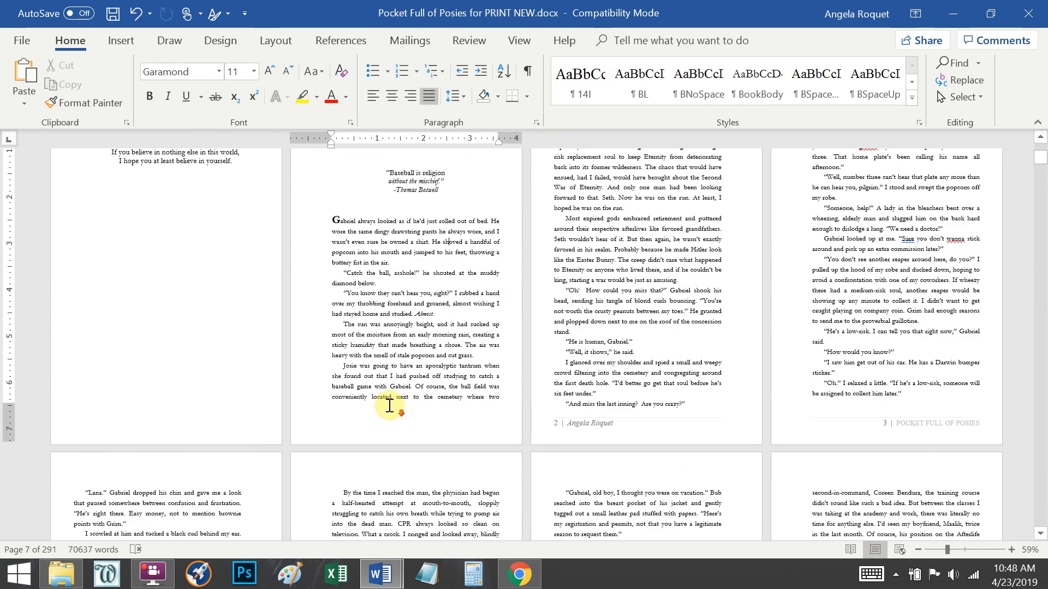
pyautogui.scroll(-11, 389, 405)
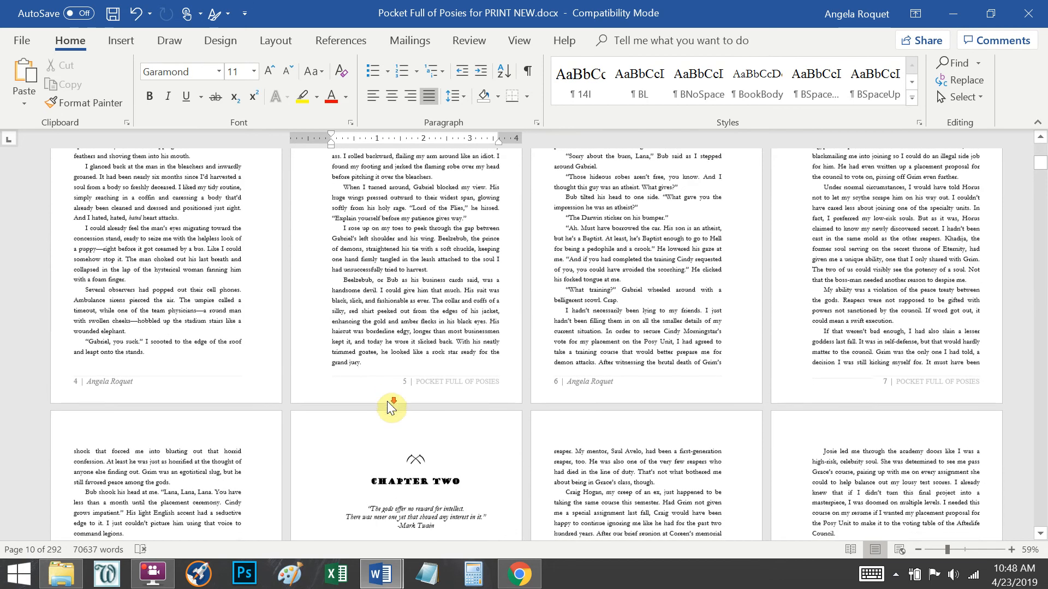
pyautogui.scroll(-3, 389, 487)
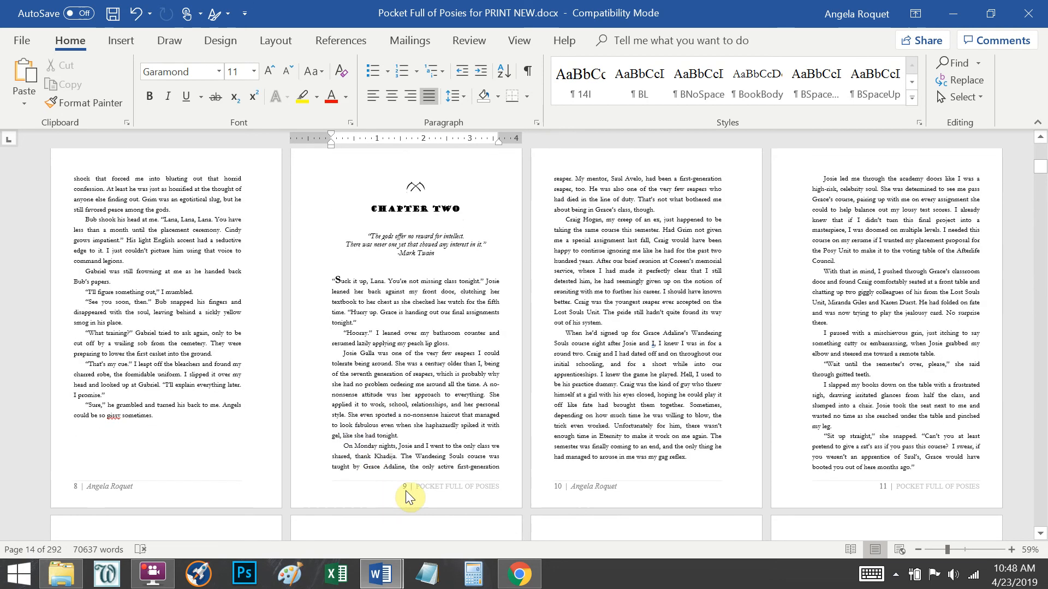
pyautogui.click(422, 492)
pyautogui.doubleClick(415, 486)
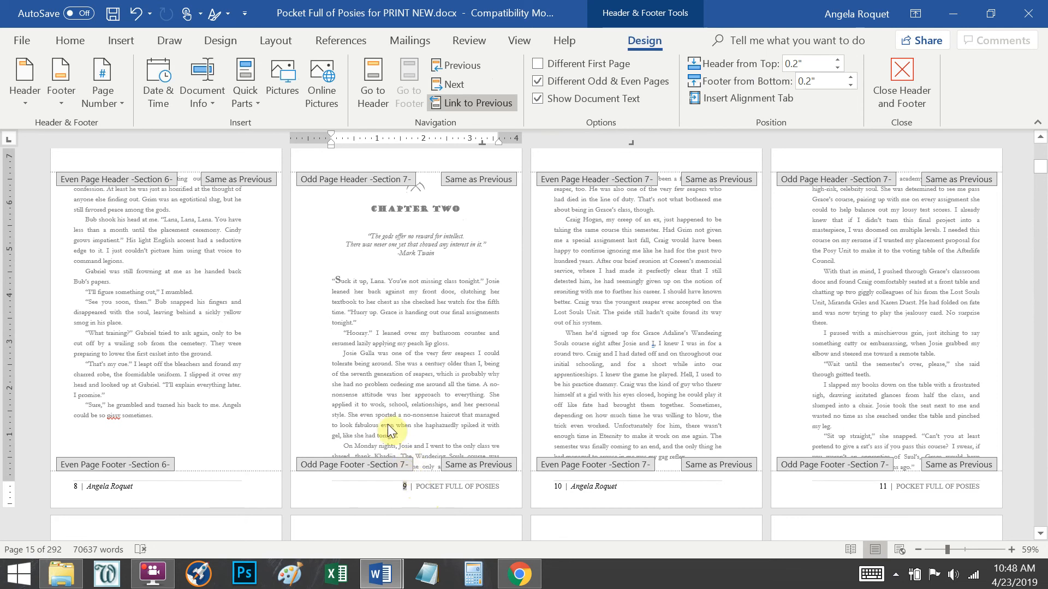
pyautogui.click(284, 41)
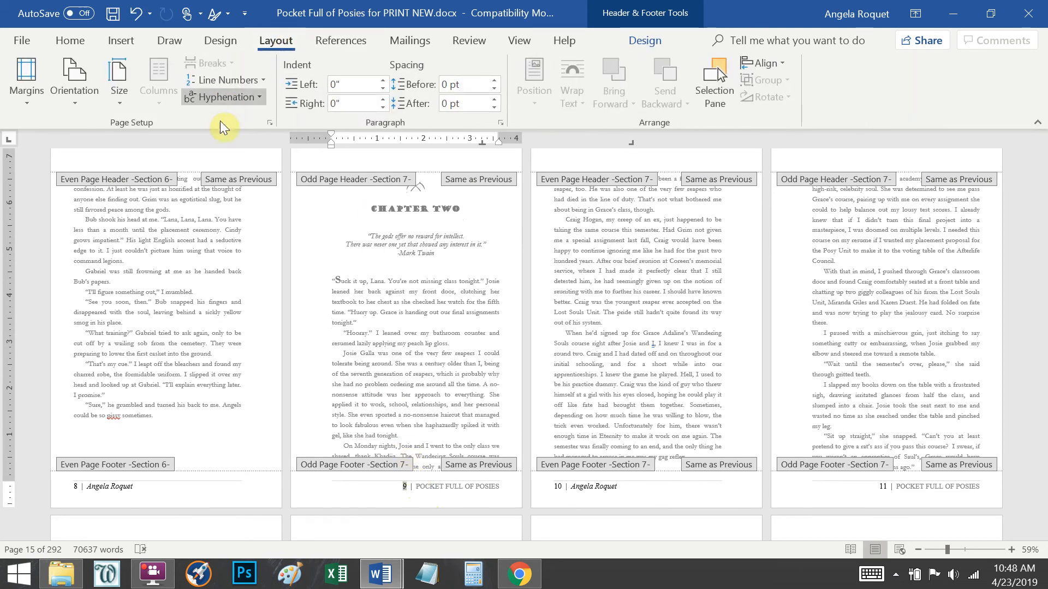
pyautogui.click(269, 121)
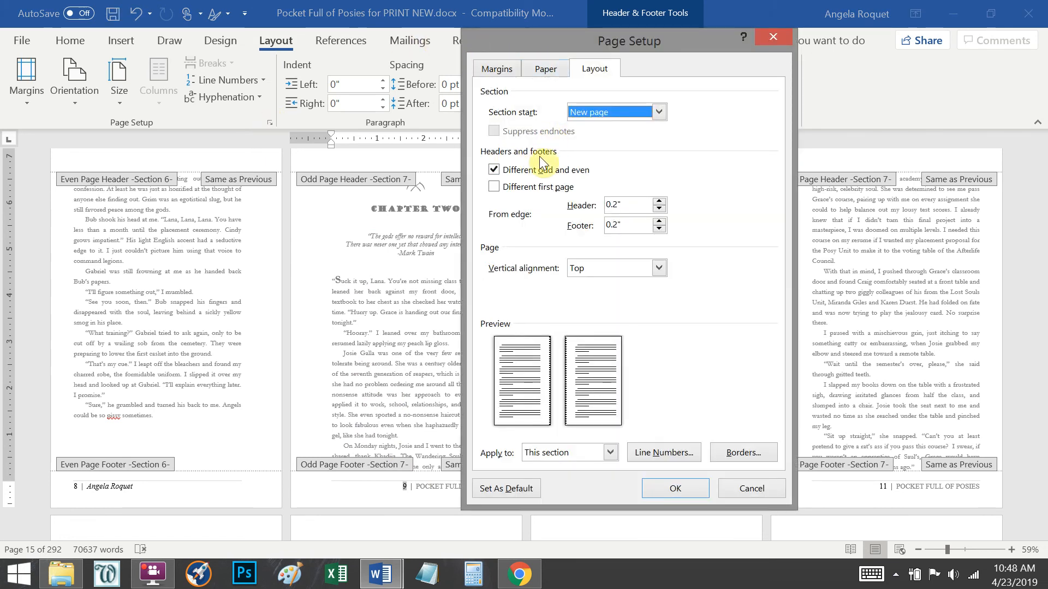
pyautogui.click(494, 187)
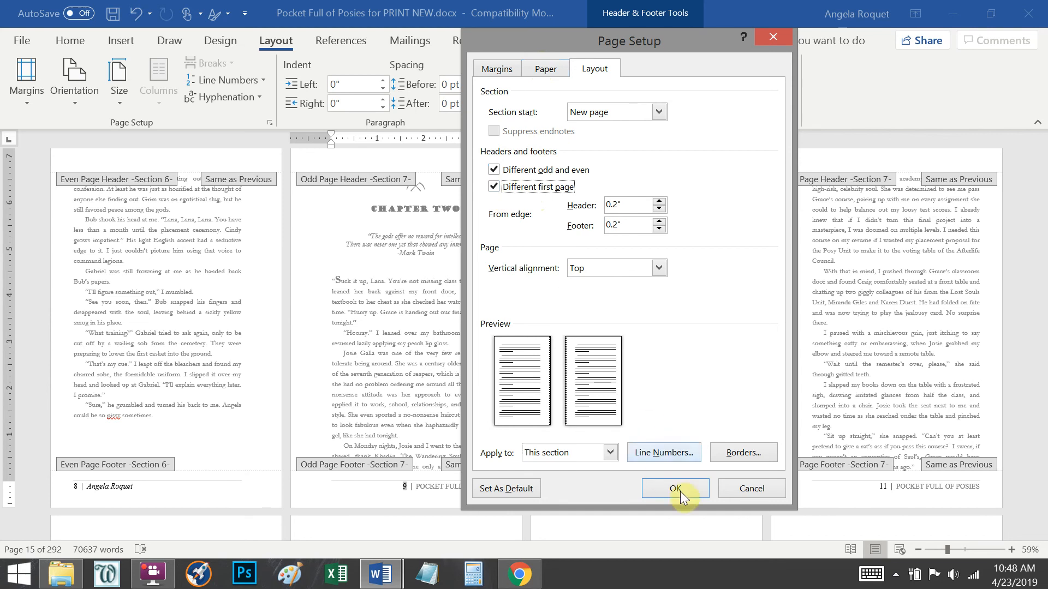
pyautogui.click(611, 453)
pyautogui.click(585, 490)
pyautogui.click(656, 488)
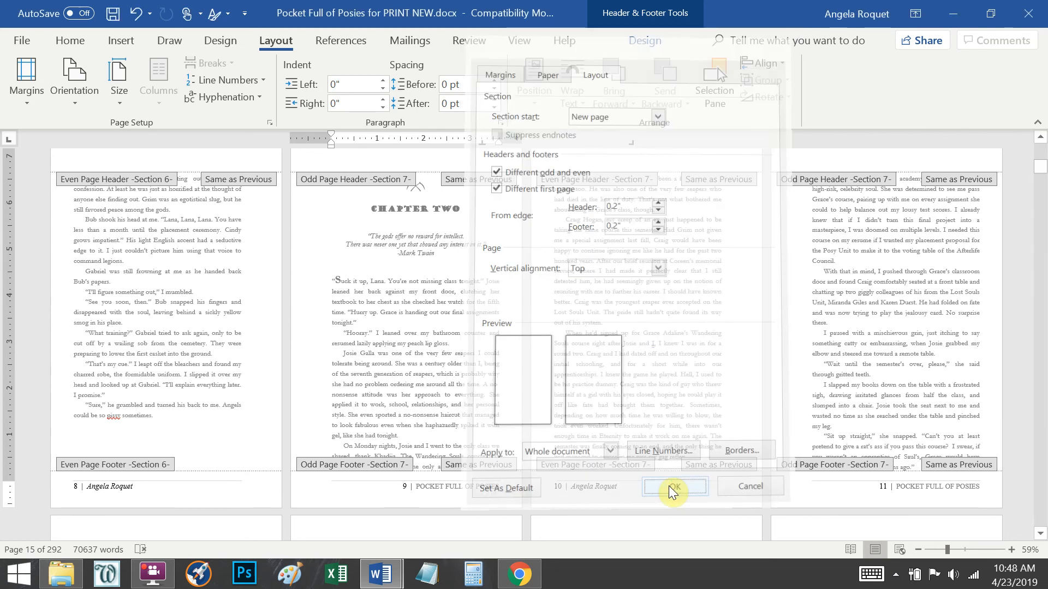
pyautogui.doubleClick(396, 450)
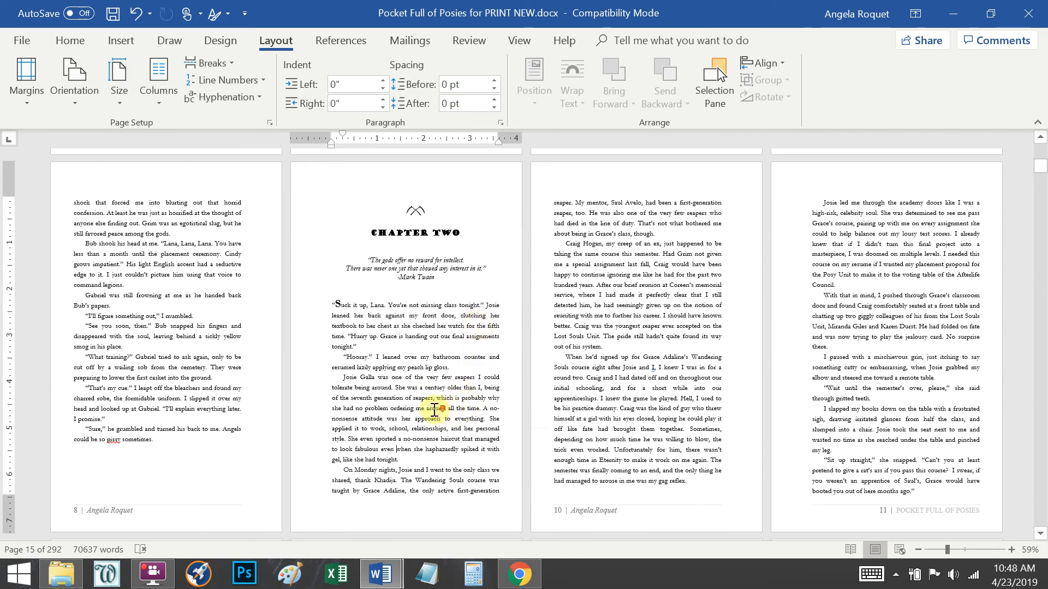
# Step: Check the footers on the chapter opening pages from Chapter Two through Chapter 6
pyautogui.scroll(-5, 437, 398)
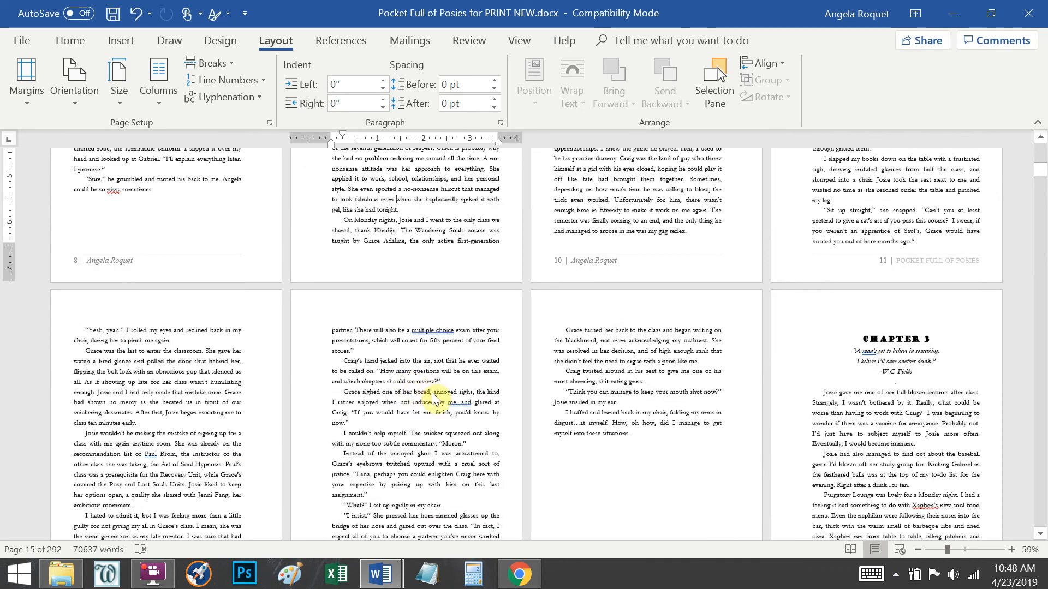
pyautogui.scroll(-18, 434, 400)
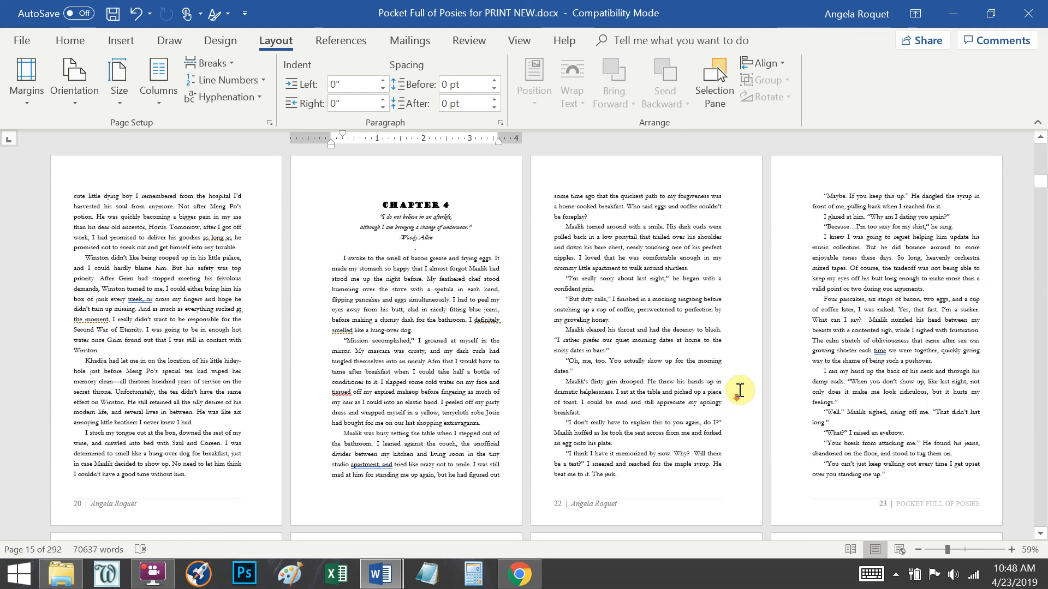
pyautogui.scroll(-6, 740, 390)
pyautogui.scroll(-10, 724, 435)
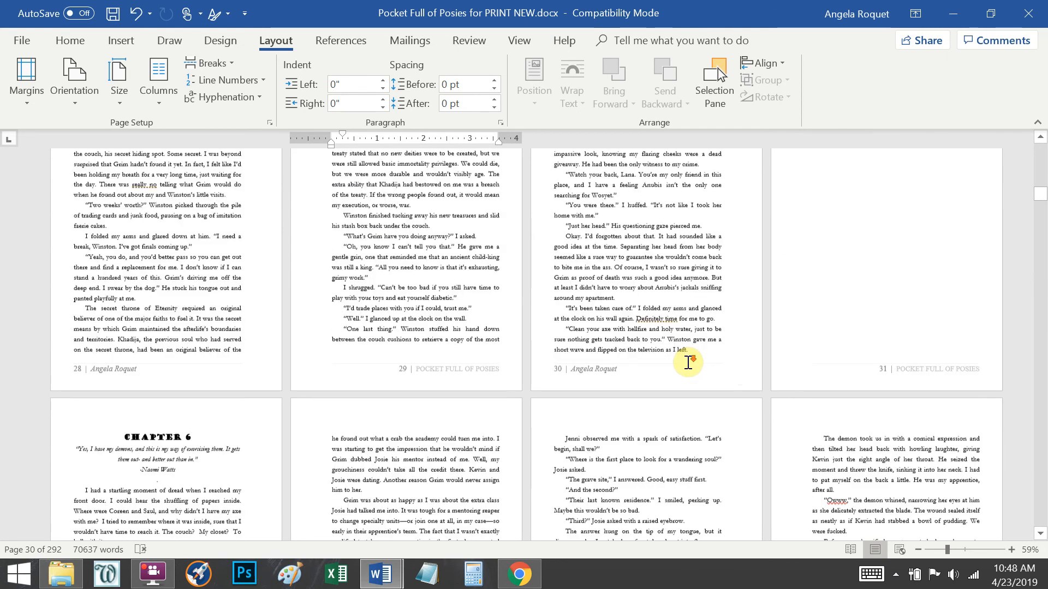
pyautogui.scroll(-4, 688, 363)
# Step: Switch to Graveyard Shift, display multiple pages, and leave its footer to return to the body text
pyautogui.moveTo(380, 574)
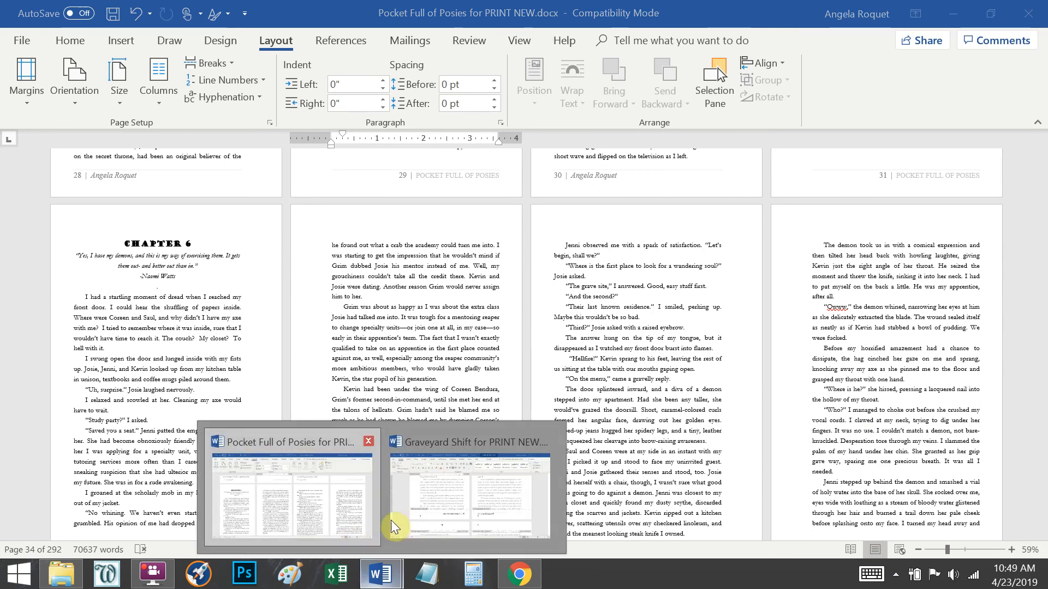
pyautogui.click(408, 505)
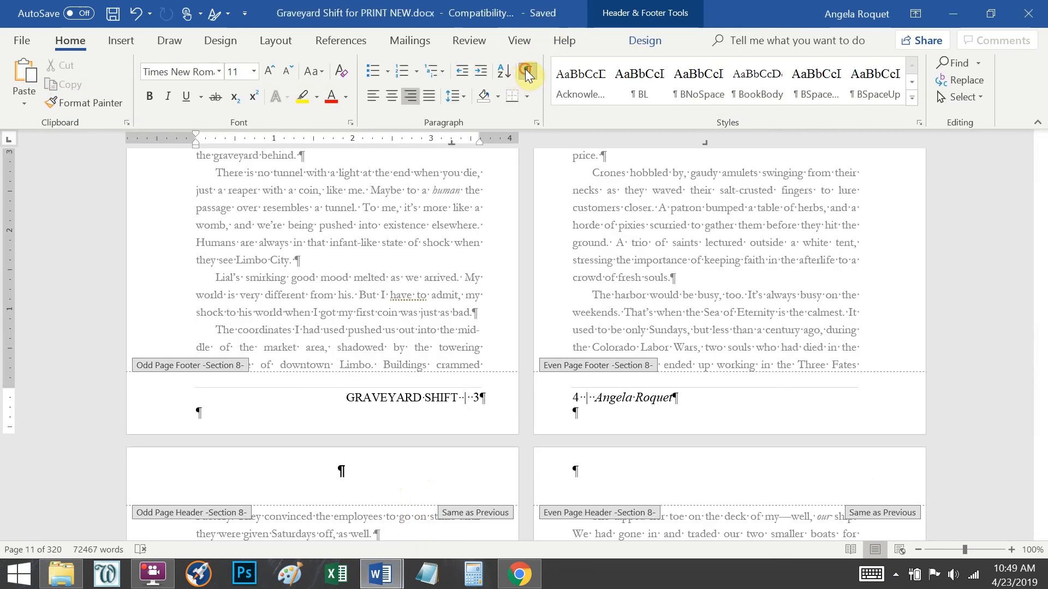
pyautogui.click(519, 40)
pyautogui.click(531, 79)
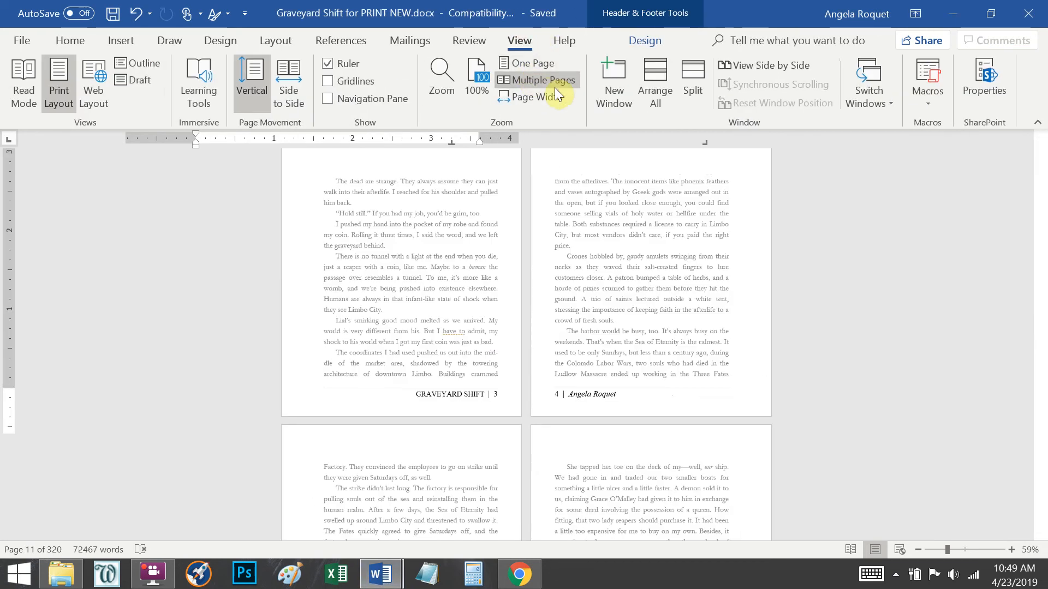
pyautogui.doubleClick(425, 186)
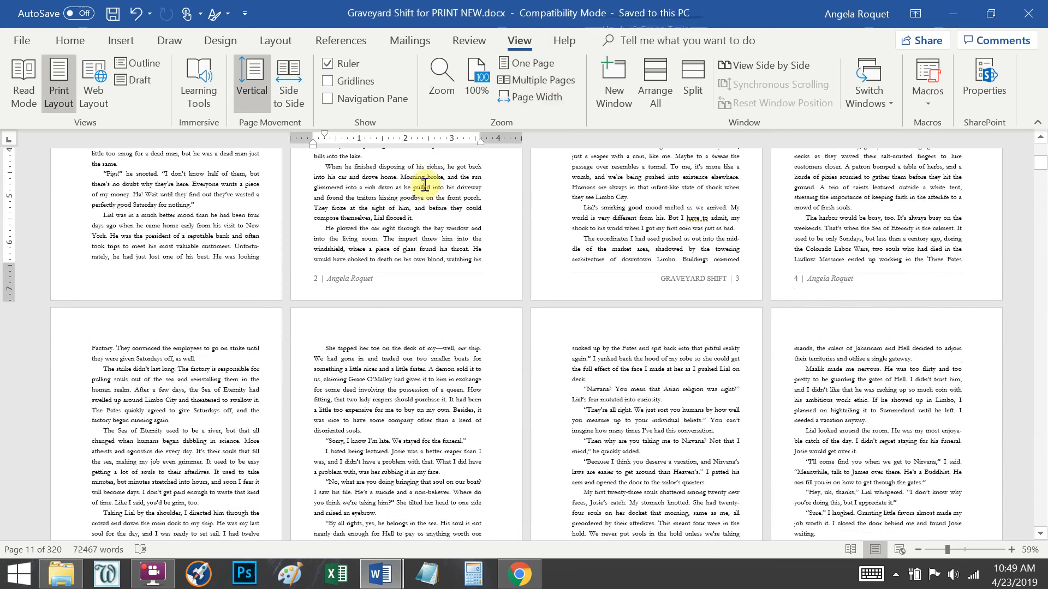
# Step: Find a mid-chapter scene break with an ornament in Graveyard Shift and show the formatting marks around it
pyautogui.scroll(-5, 425, 186)
pyautogui.scroll(-3, 429, 184)
pyautogui.scroll(-9, 425, 173)
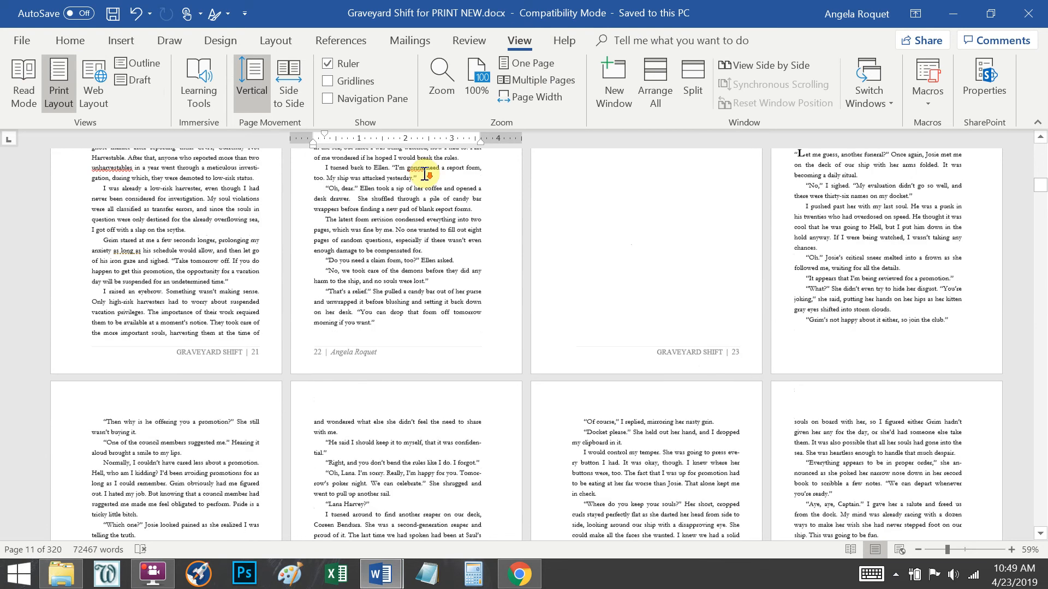
pyautogui.moveTo(1043, 213); pyautogui.dragTo(1044, 259)
pyautogui.scroll(-3, 772, 352)
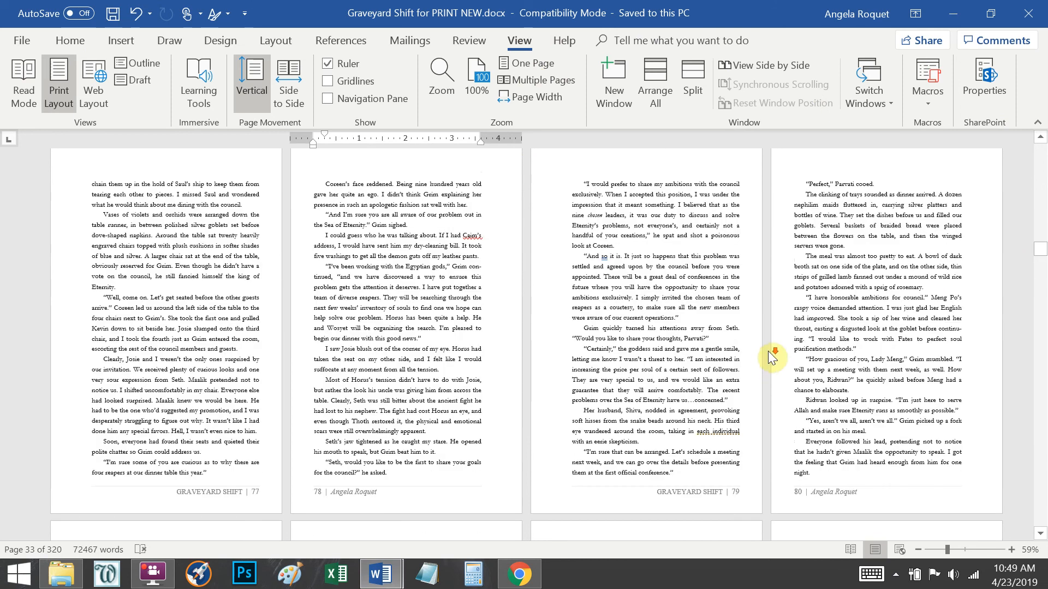
pyautogui.scroll(-8, 662, 300)
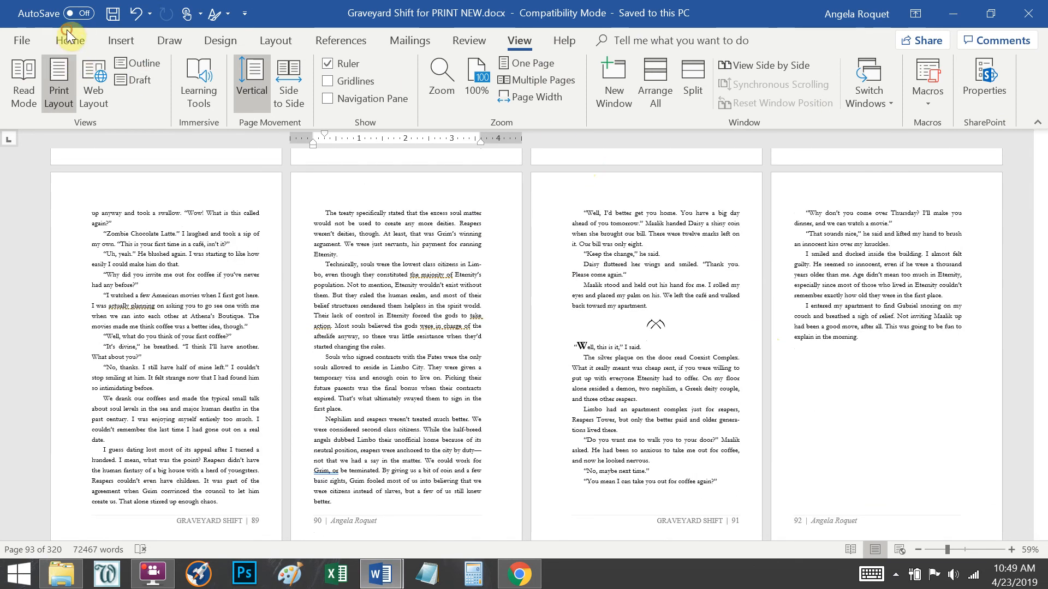
pyautogui.click(67, 30)
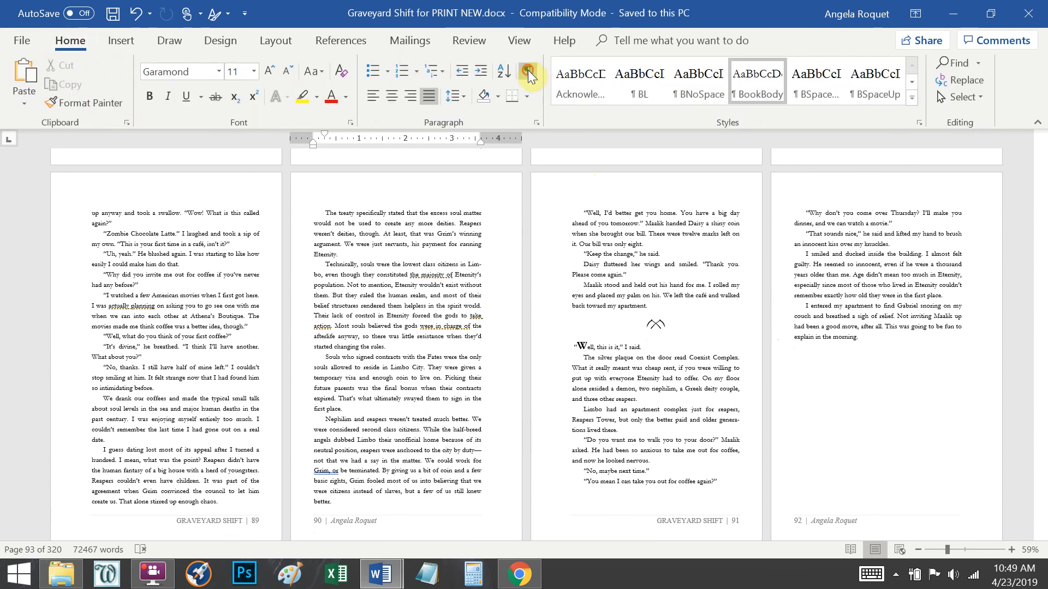
pyautogui.click(527, 70)
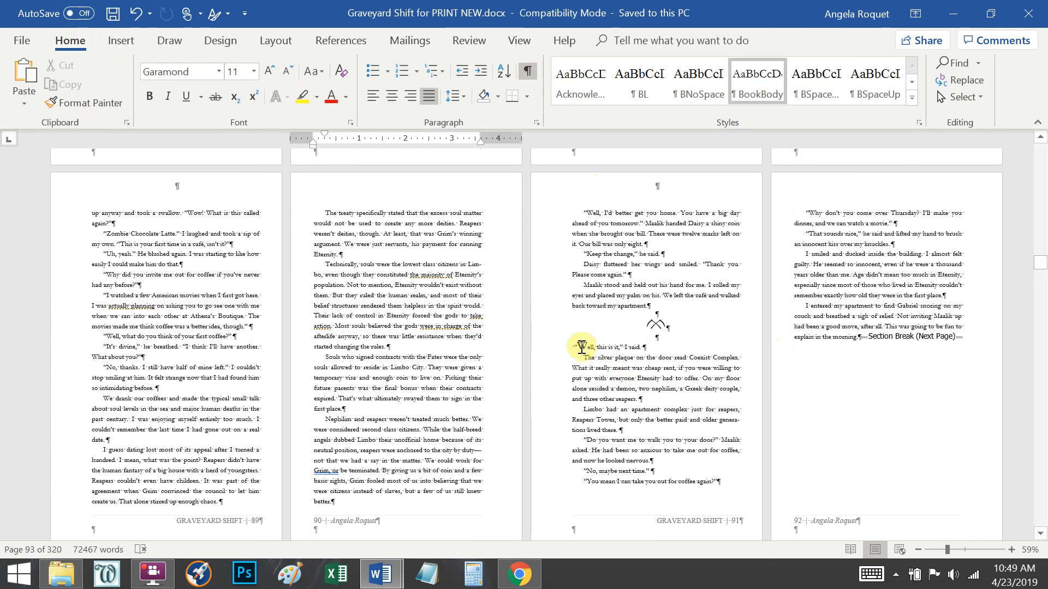
# Step: Examine the scene breaks around Chapter Eleven and page 107, including the ornament spacing and the enlarged first letter of "The harbor"
pyautogui.click(584, 352)
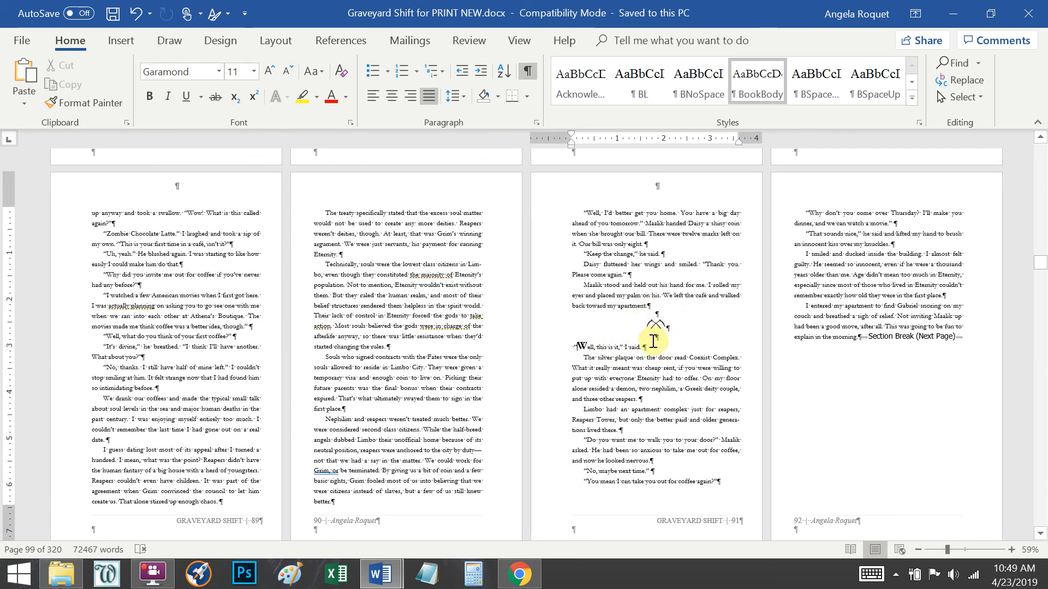
pyautogui.scroll(-8, 653, 338)
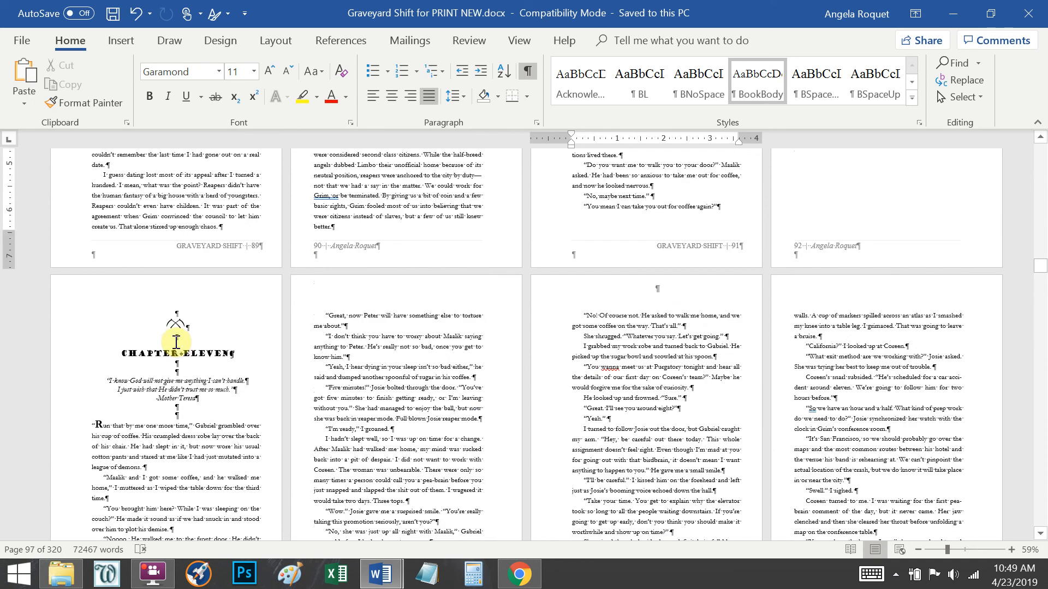
pyautogui.scroll(6, 600, 297)
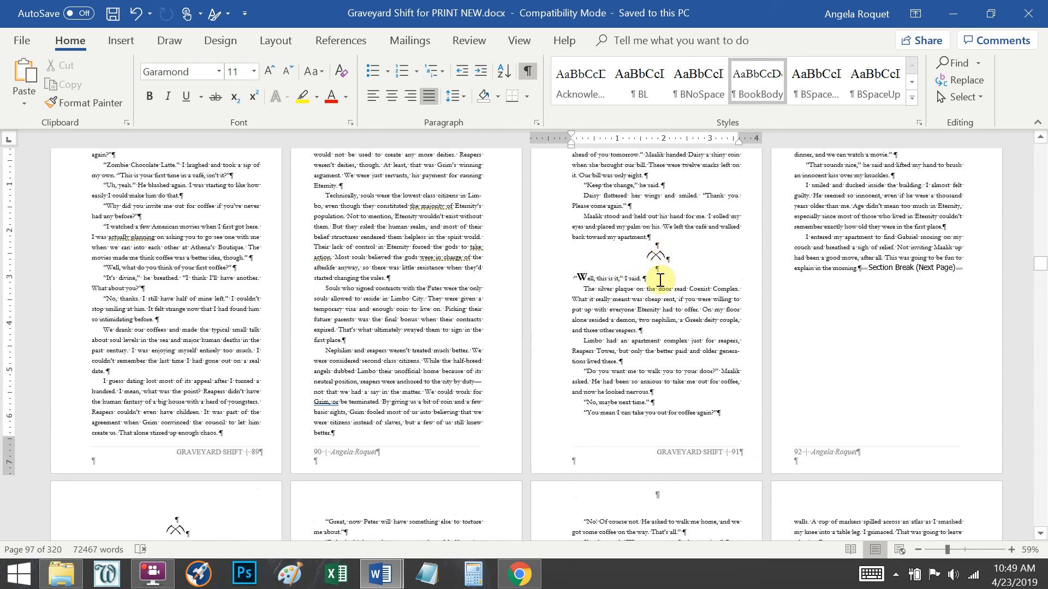
pyautogui.scroll(-12, 458, 349)
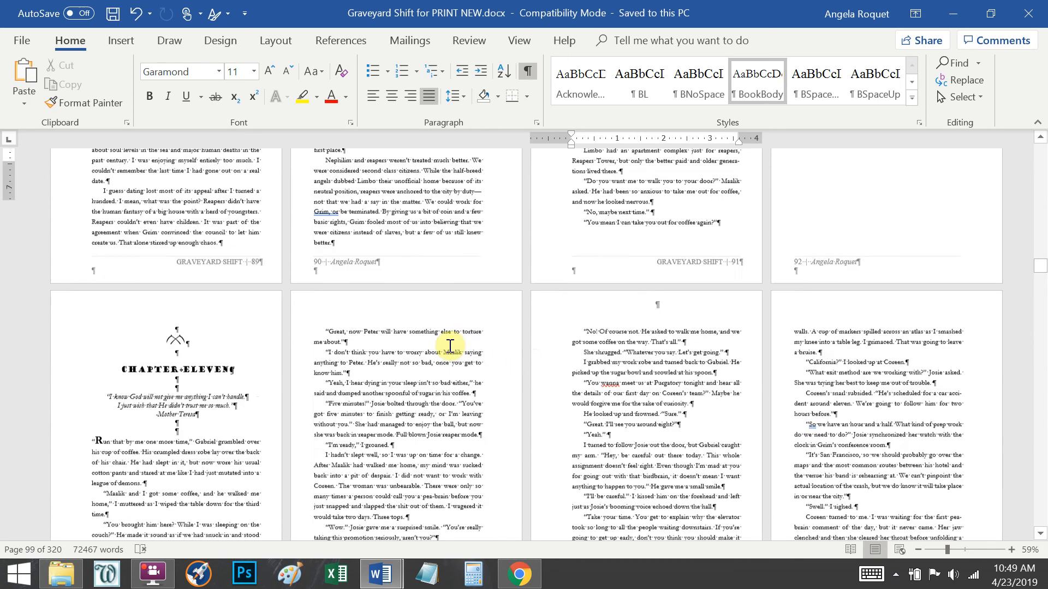
pyautogui.scroll(-6, 457, 350)
pyautogui.scroll(-20, 453, 352)
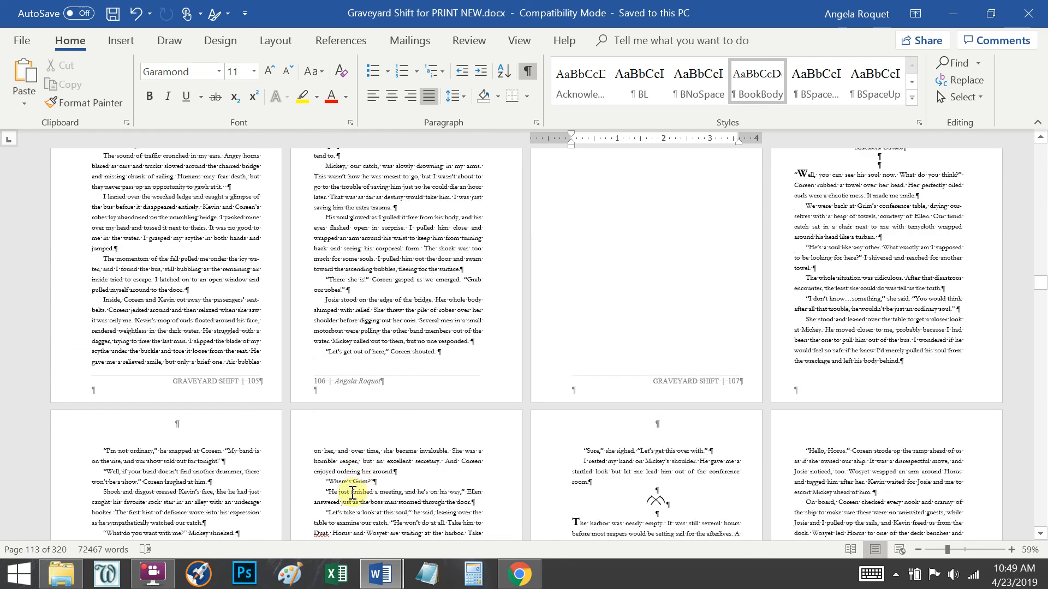
pyautogui.scroll(-3, 597, 393)
pyautogui.click(577, 430)
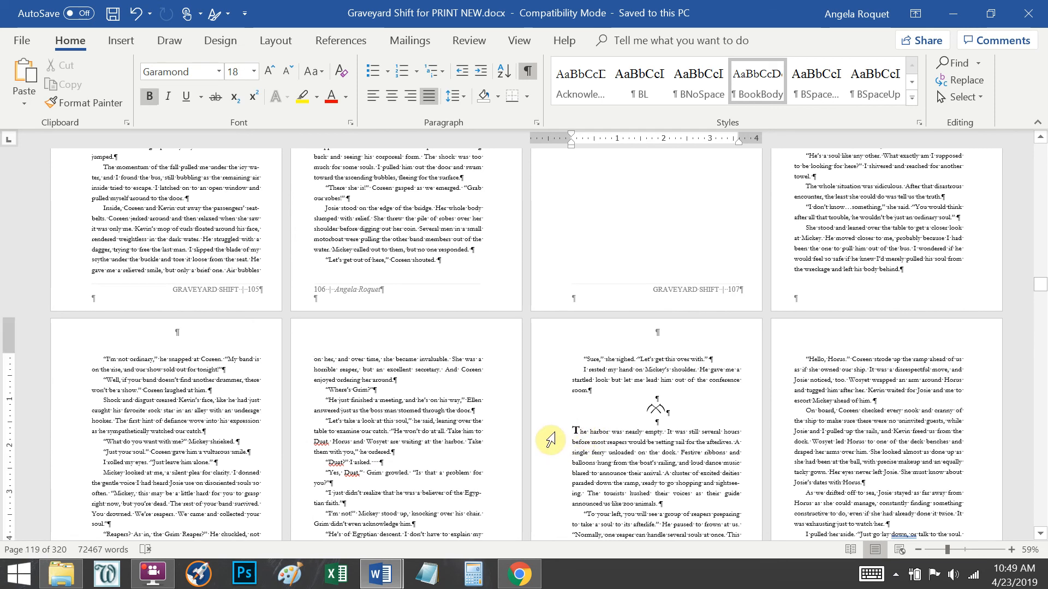
pyautogui.doubleClick(572, 424)
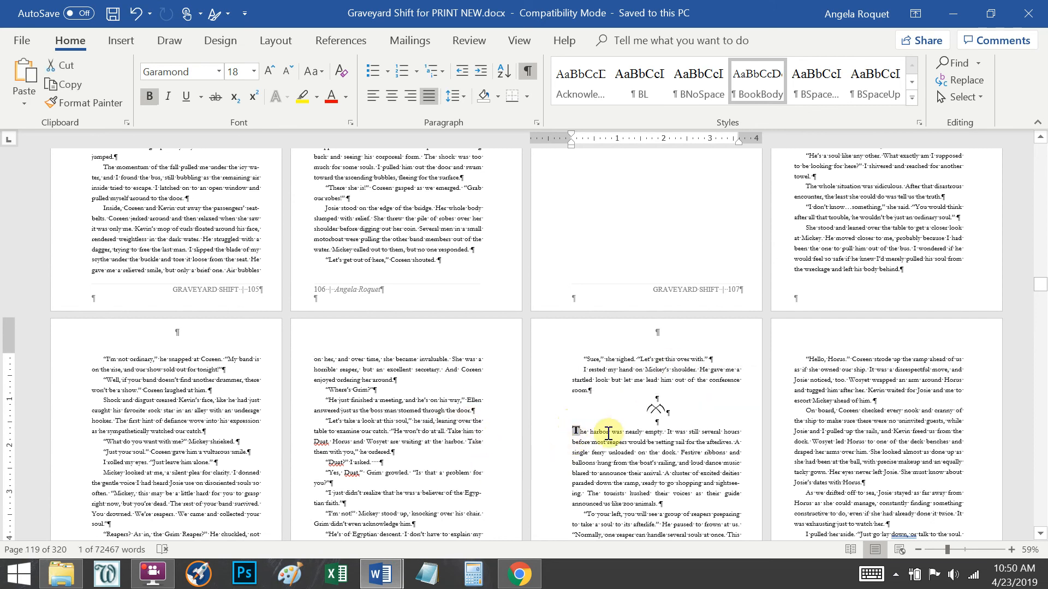
# Step: Switch to Pocket Full of Posies and check the footers from the closing chapters through the back matter
pyautogui.scroll(-2, 605, 426)
pyautogui.moveTo(381, 574)
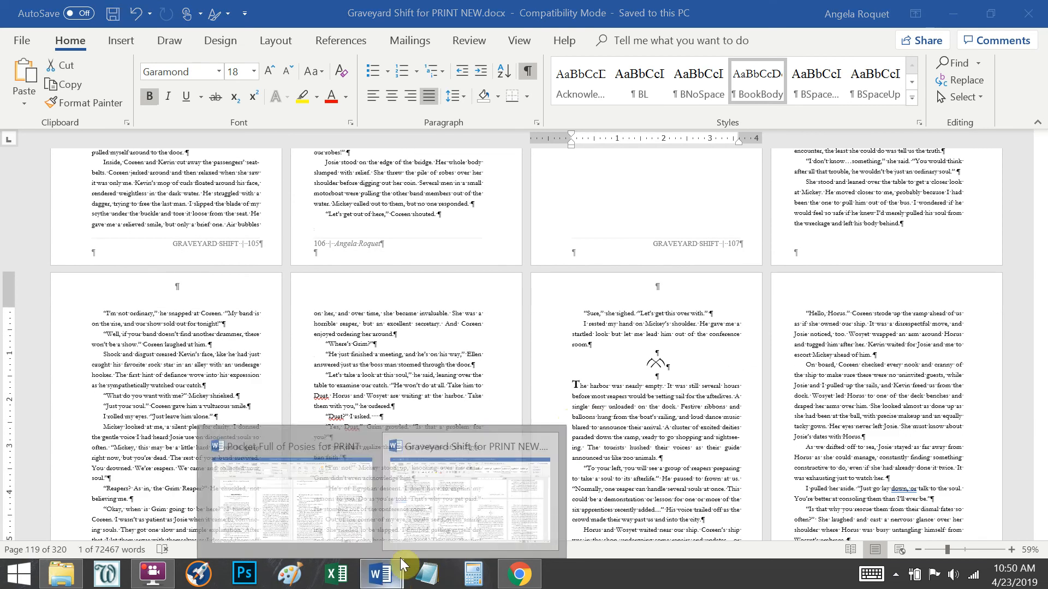
pyautogui.click(377, 431)
pyautogui.scroll(-15, 378, 425)
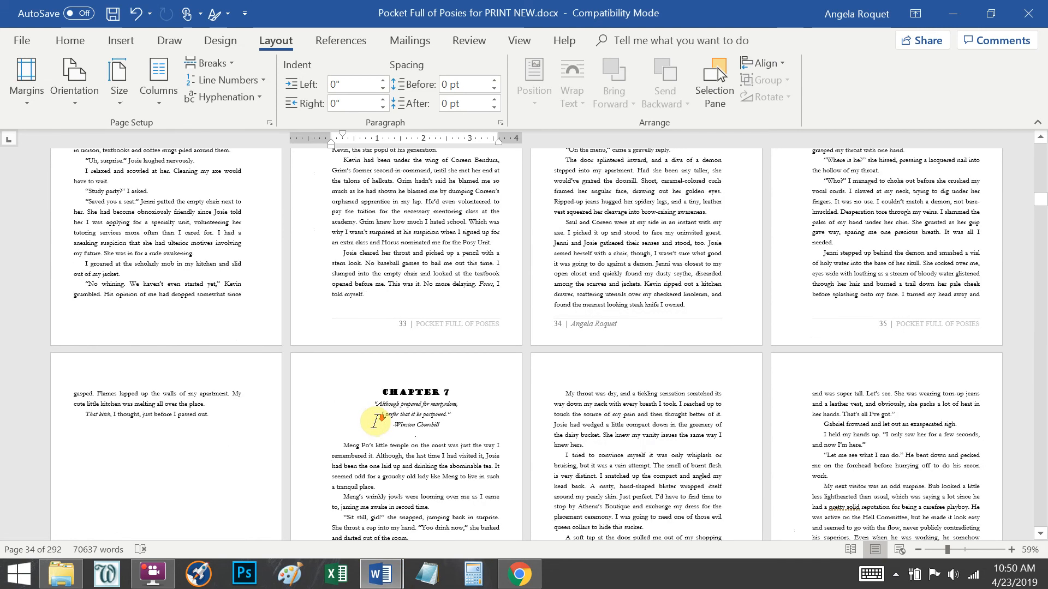
pyautogui.click(475, 363)
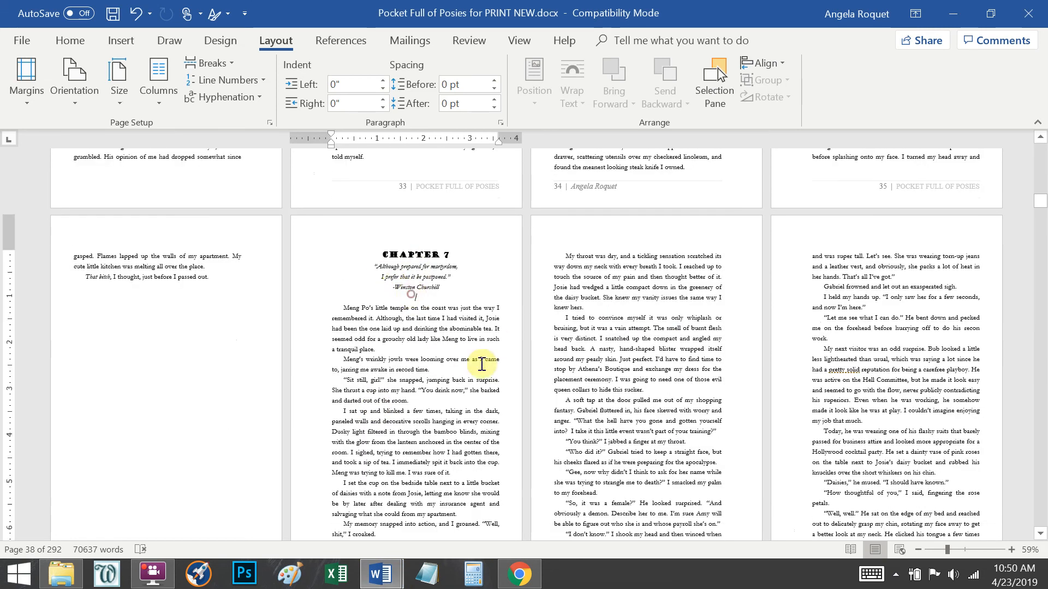
pyautogui.moveTo(1042, 206); pyautogui.dragTo(1043, 473)
pyautogui.scroll(-5, 486, 355)
pyautogui.scroll(-15, 537, 382)
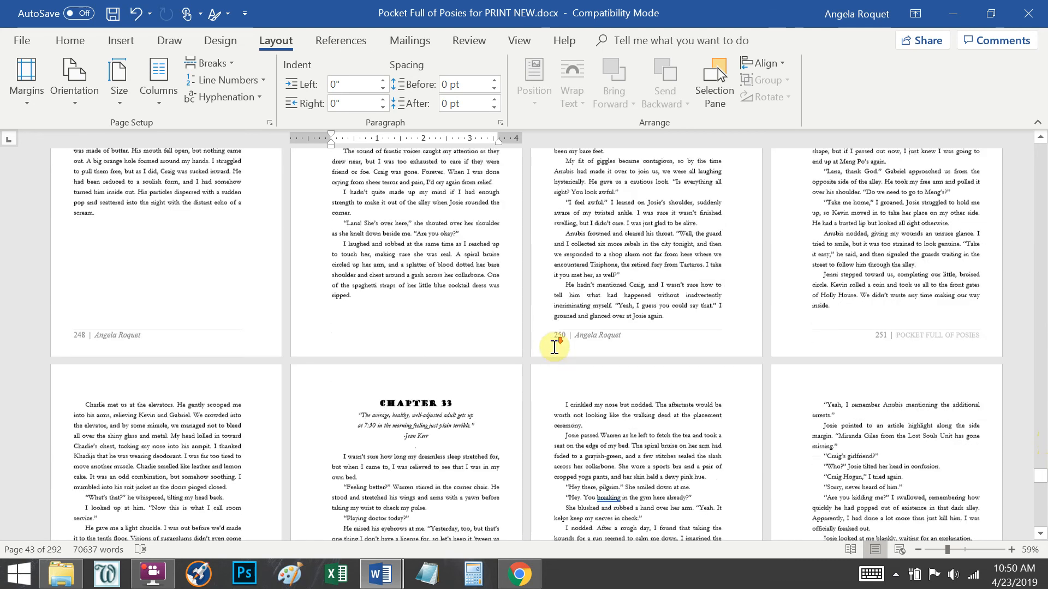
pyautogui.scroll(-20, 552, 293)
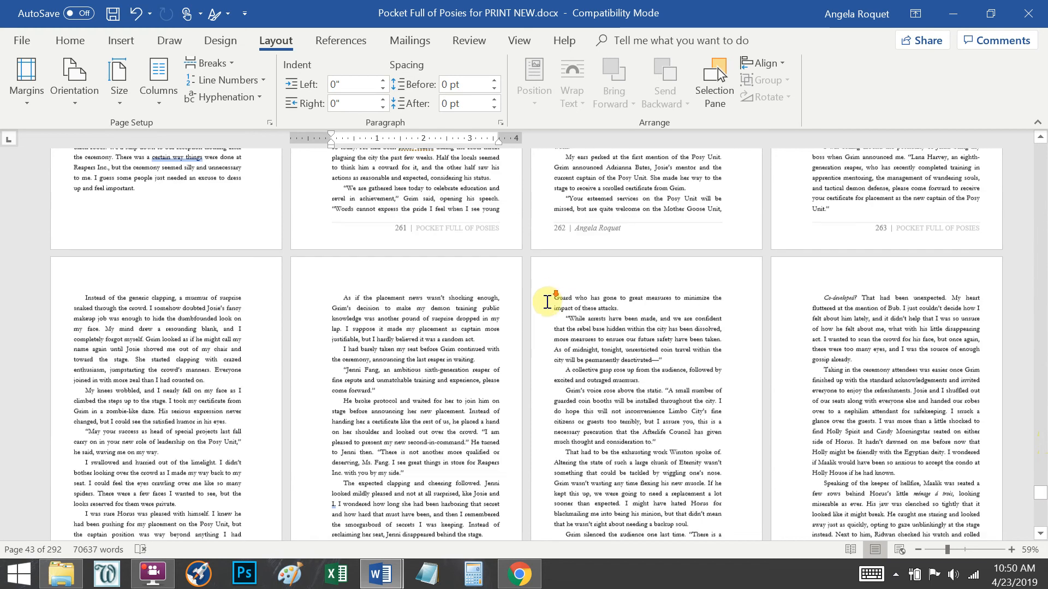
pyautogui.scroll(-20, 549, 263)
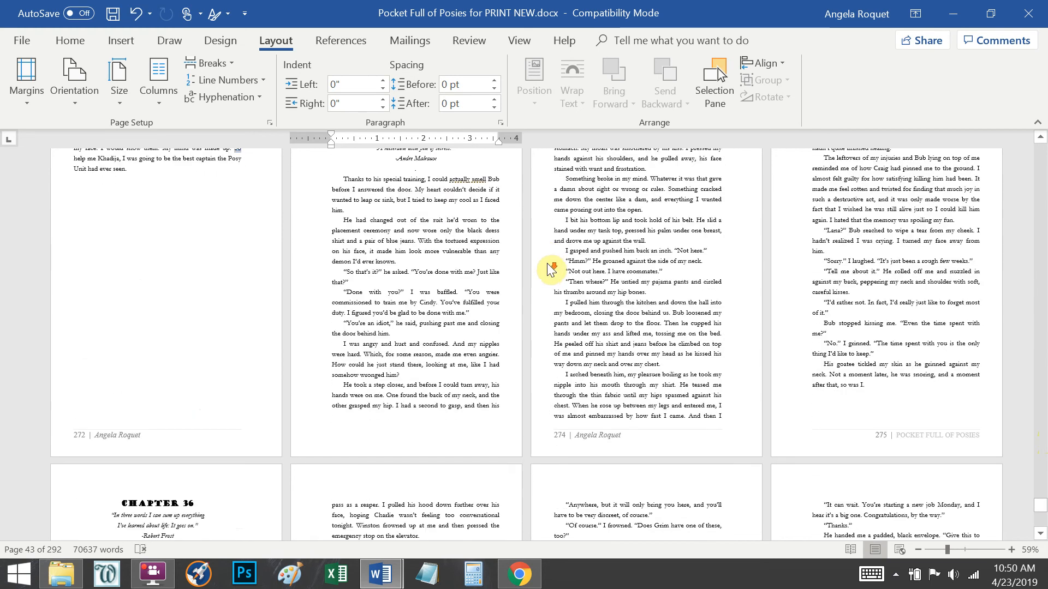
pyautogui.scroll(-5, 549, 262)
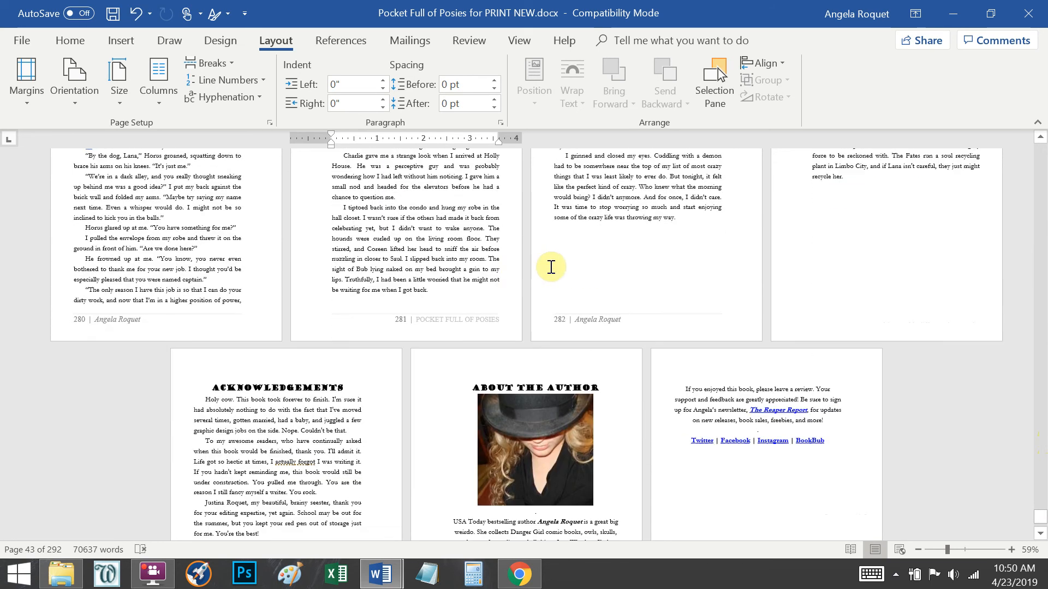
pyautogui.scroll(12, 598, 218)
pyautogui.scroll(-3, 685, 284)
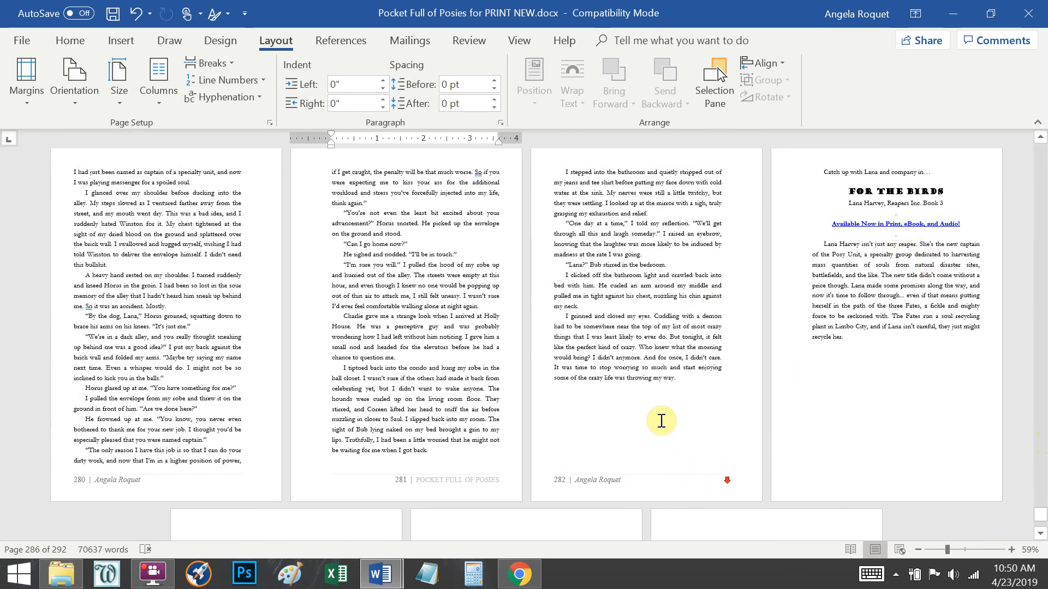
pyautogui.scroll(-4, 601, 426)
# Step: Unlink the book's final page footer from the previous section, delete its page number and author name, and return to the body text
pyautogui.click(708, 510)
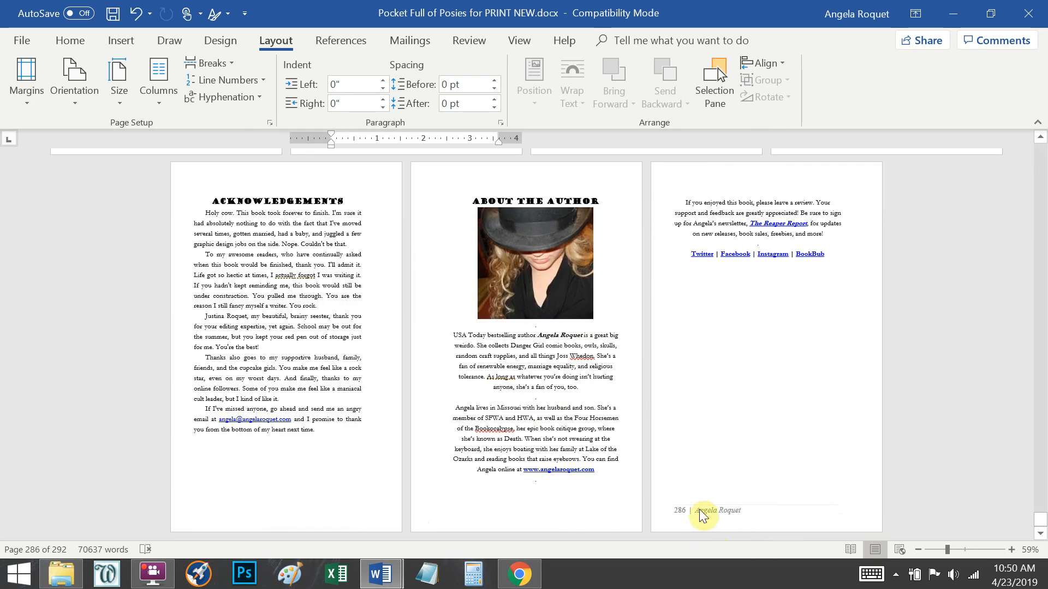
pyautogui.doubleClick(708, 510)
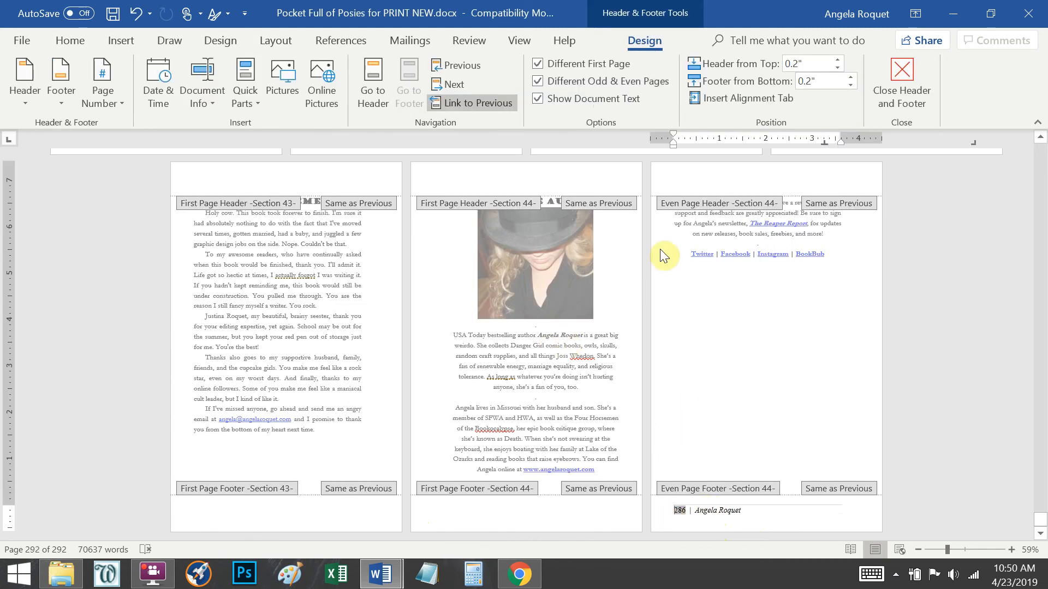
pyautogui.click(495, 103)
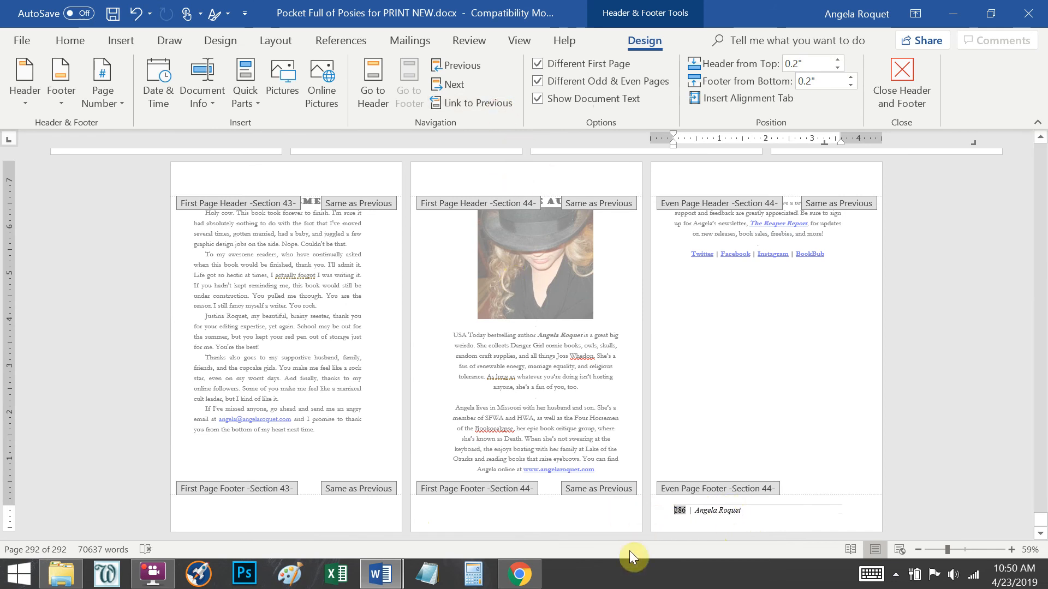
pyautogui.click(656, 510)
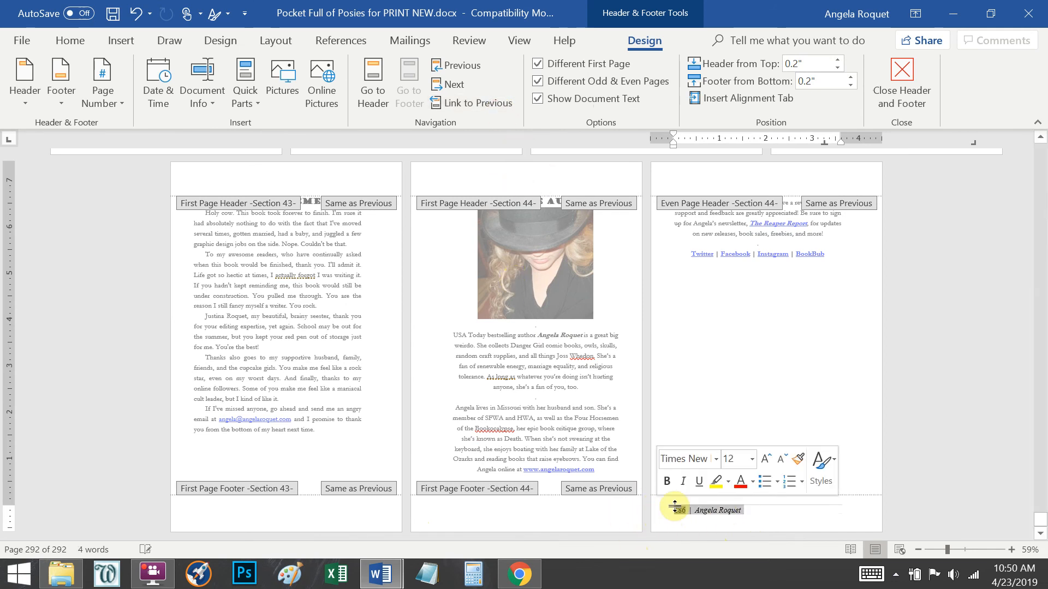
pyautogui.press('Delete')
pyautogui.scroll(15, 674, 513)
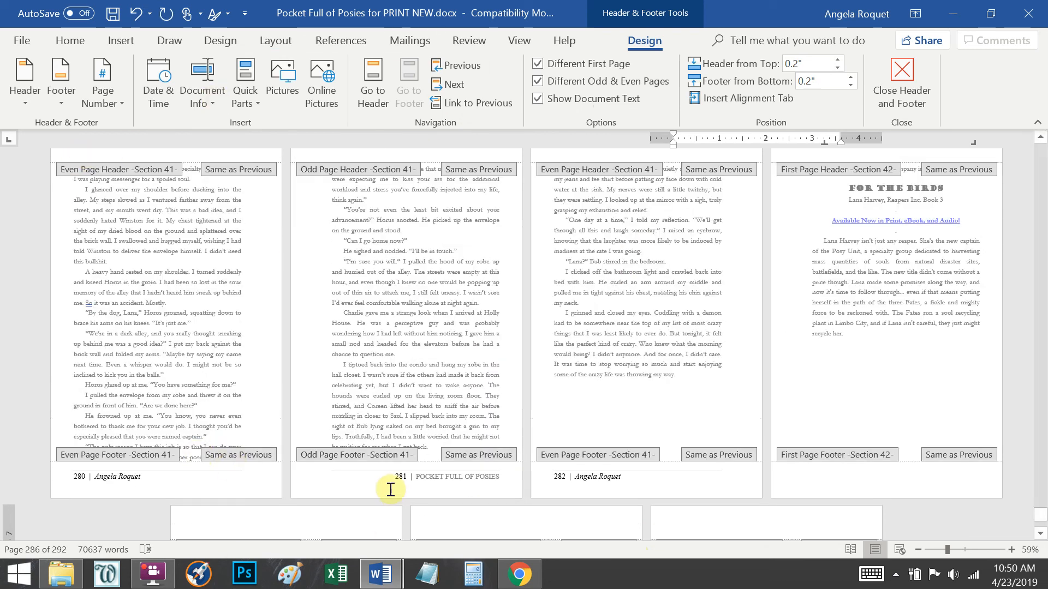
pyautogui.scroll(-3, 753, 456)
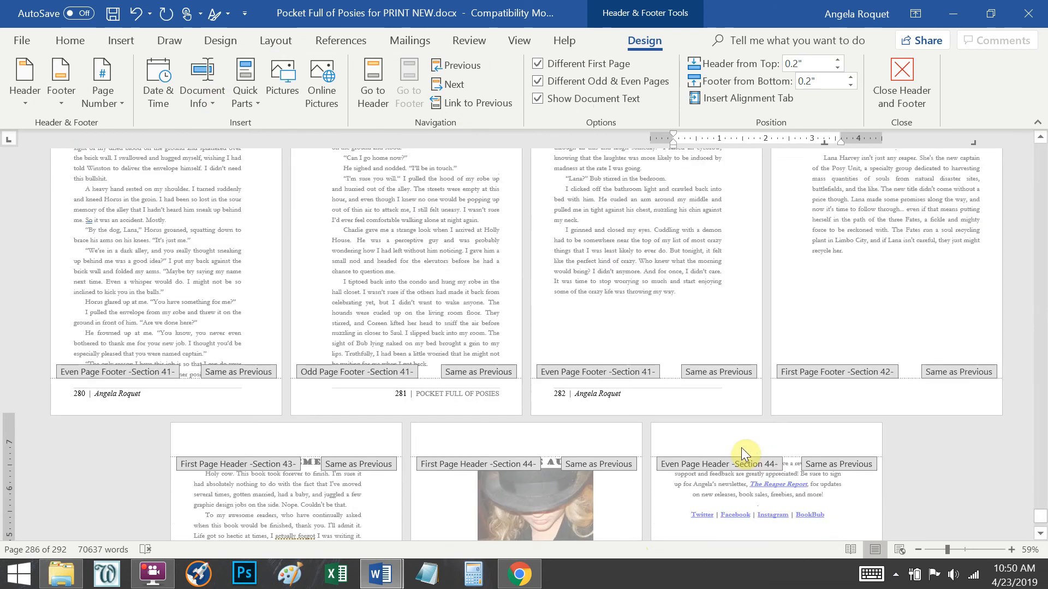
pyautogui.scroll(1, 732, 444)
pyautogui.scroll(3, 817, 532)
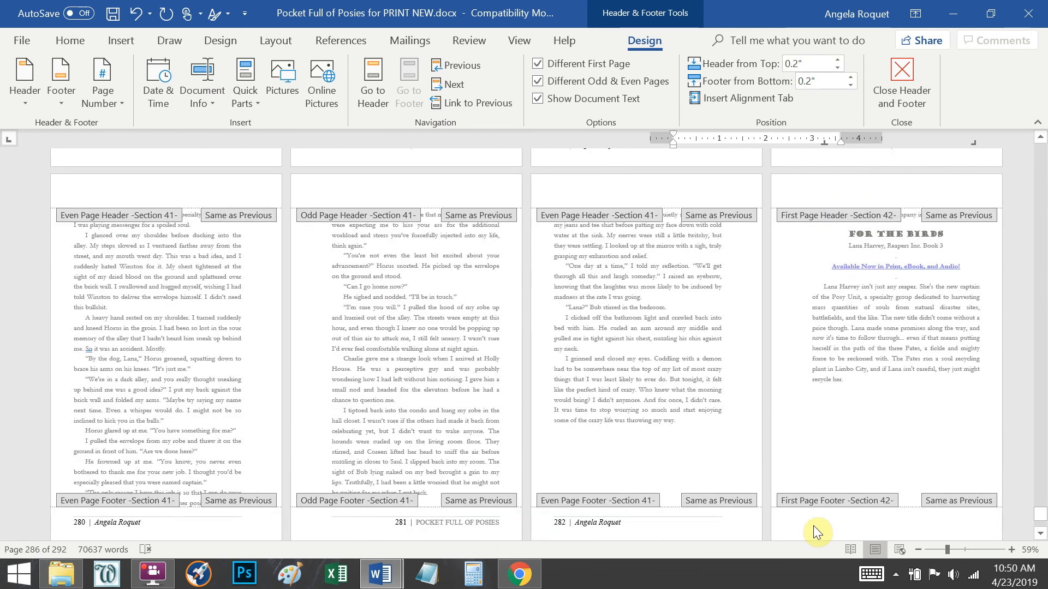
pyautogui.press('Escape')
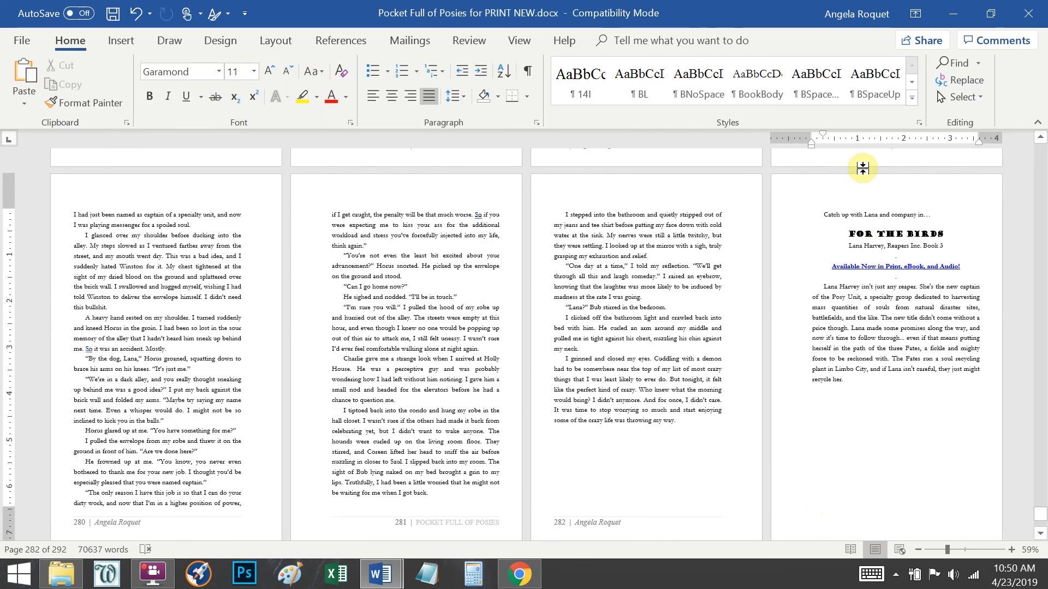
# Step: Remove the hyperlink from "Available Now in Print, eBook, and Audio!" on the For the Birds page
pyautogui.scroll(-5, 858, 393)
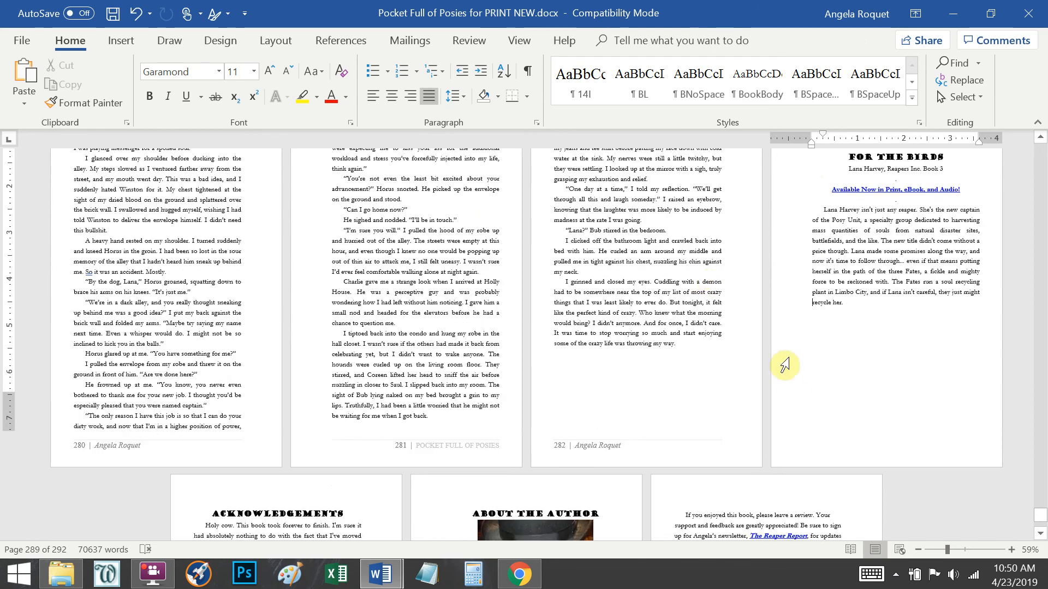
pyautogui.scroll(-3, 396, 399)
pyautogui.scroll(3, 394, 402)
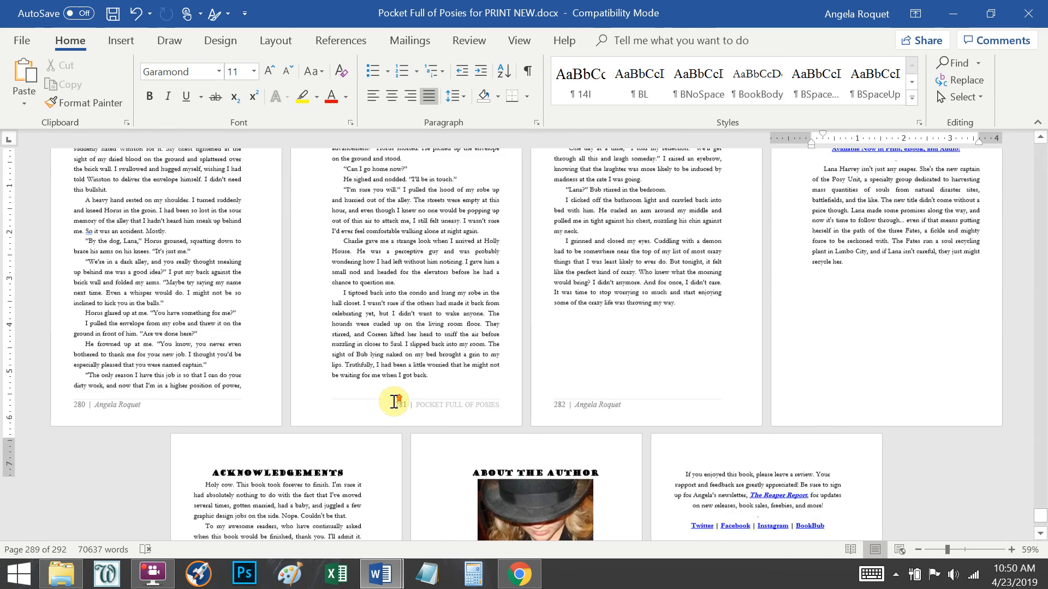
pyautogui.scroll(6, 394, 403)
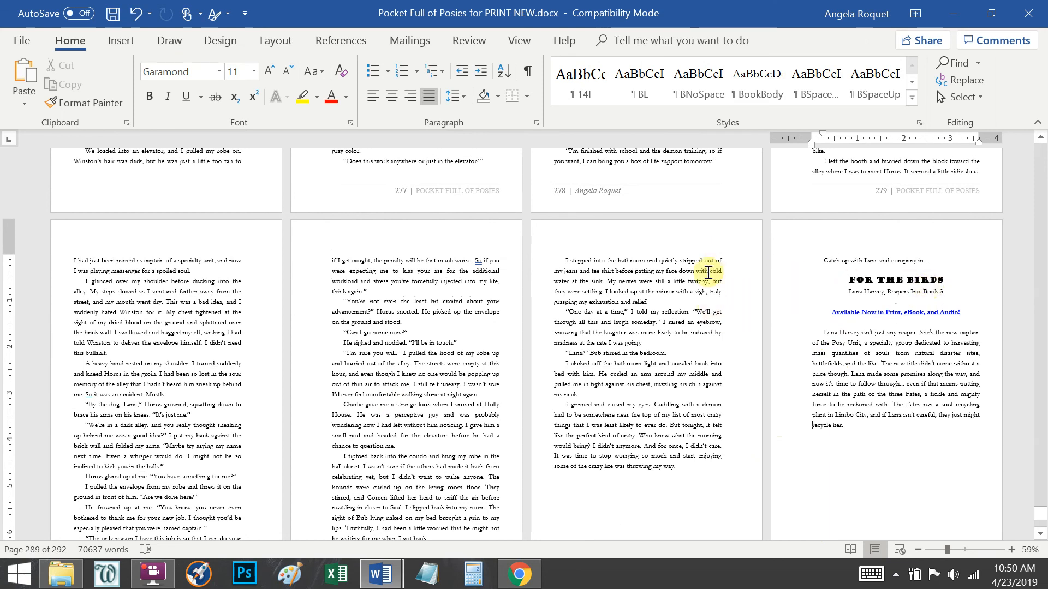
pyautogui.scroll(-3, 624, 423)
pyautogui.scroll(3, 624, 423)
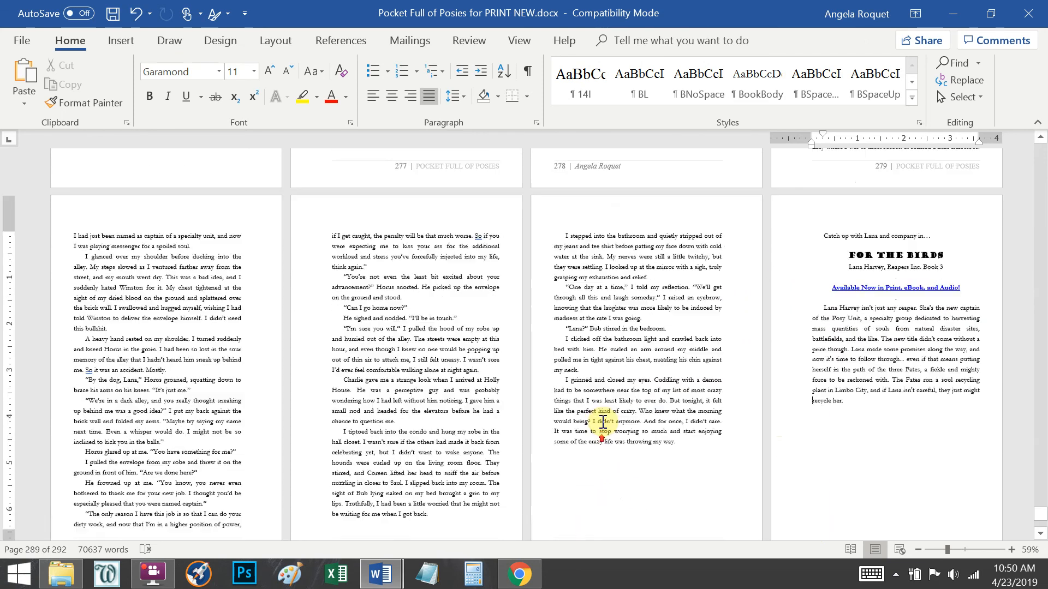
pyautogui.rightClick(912, 290)
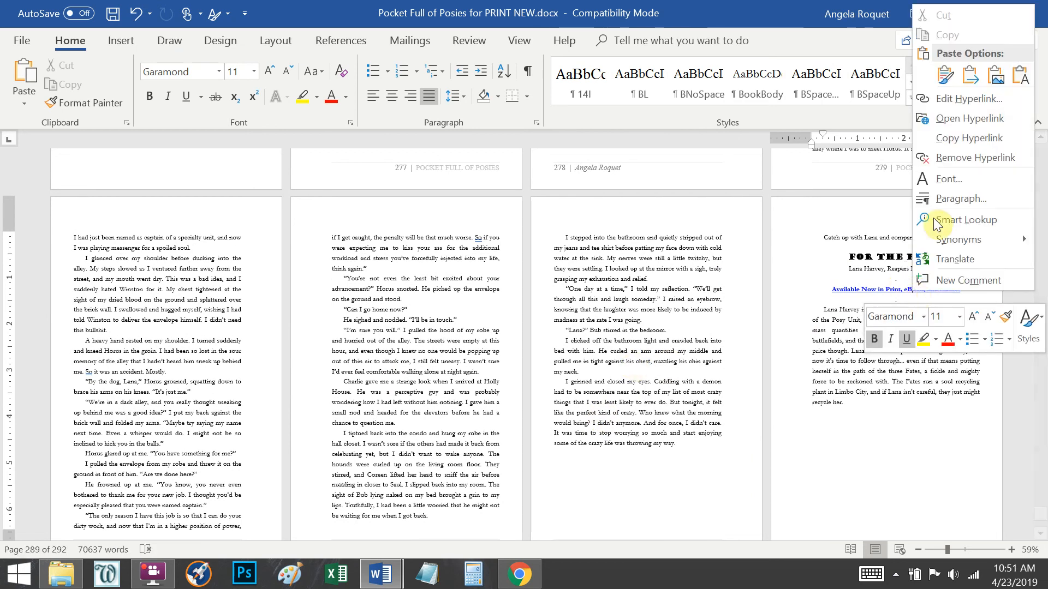
pyautogui.click(951, 153)
# Step: Delete the stray dots on the spacer lines above and below "Available Now in Print, eBook, and Audio!"
pyautogui.click(887, 280)
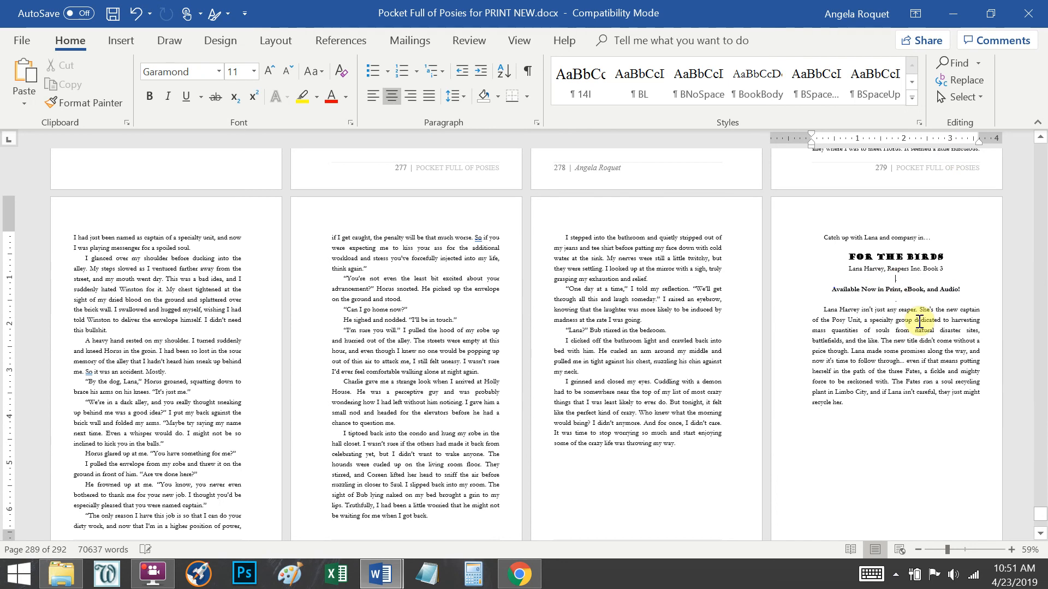
pyautogui.press('Delete')
pyautogui.click(887, 299)
pyautogui.press('Delete')
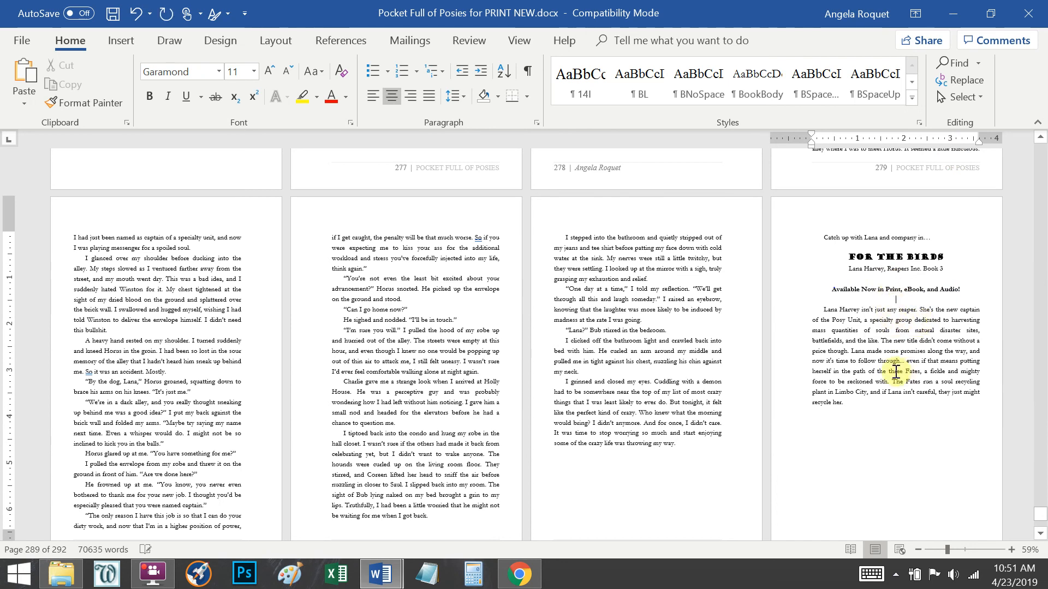
pyautogui.click(890, 352)
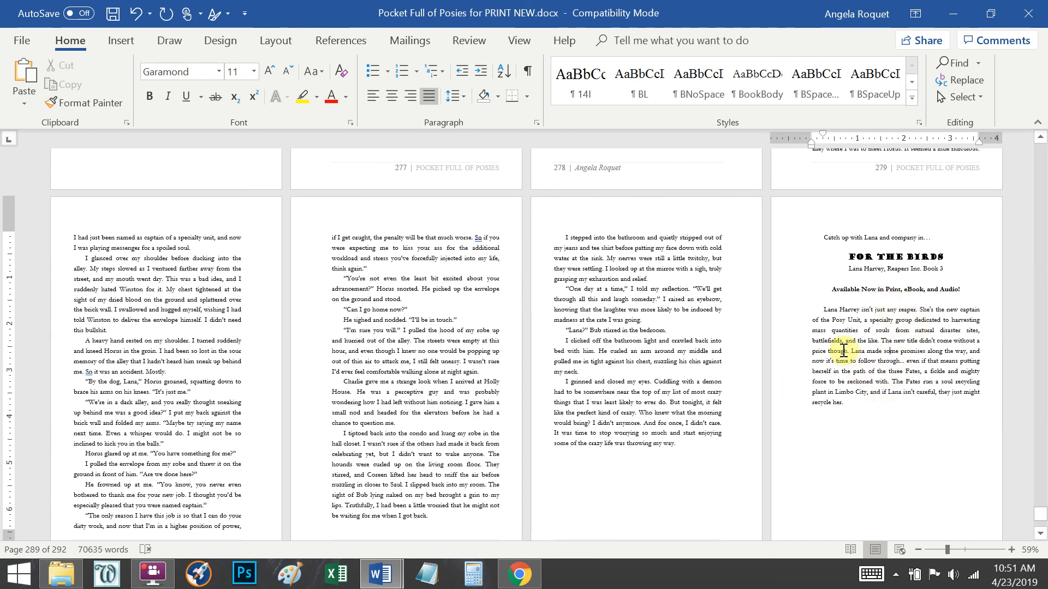
pyautogui.click(899, 257)
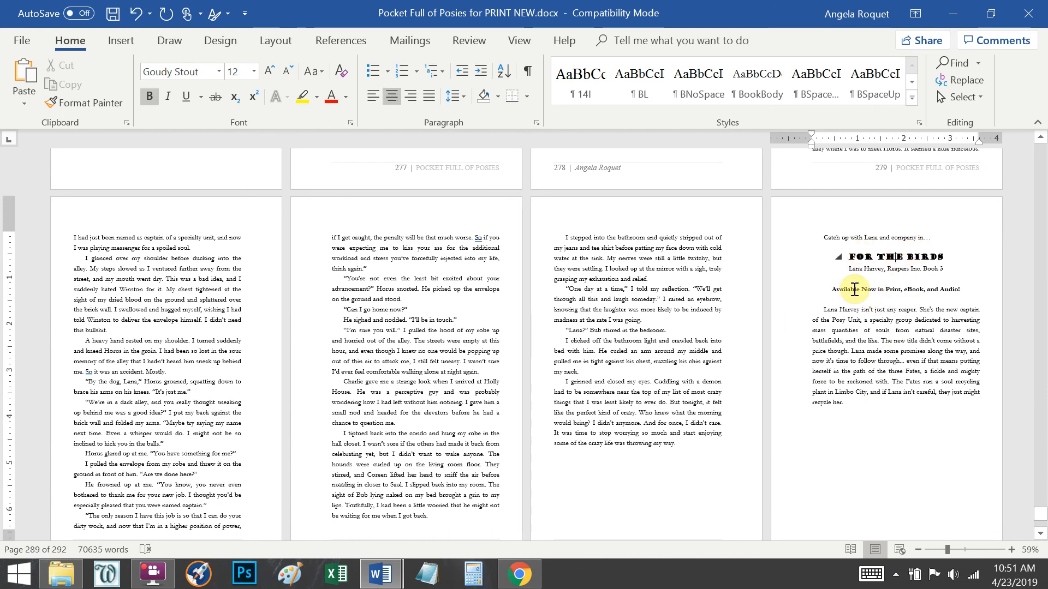
pyautogui.click(878, 341)
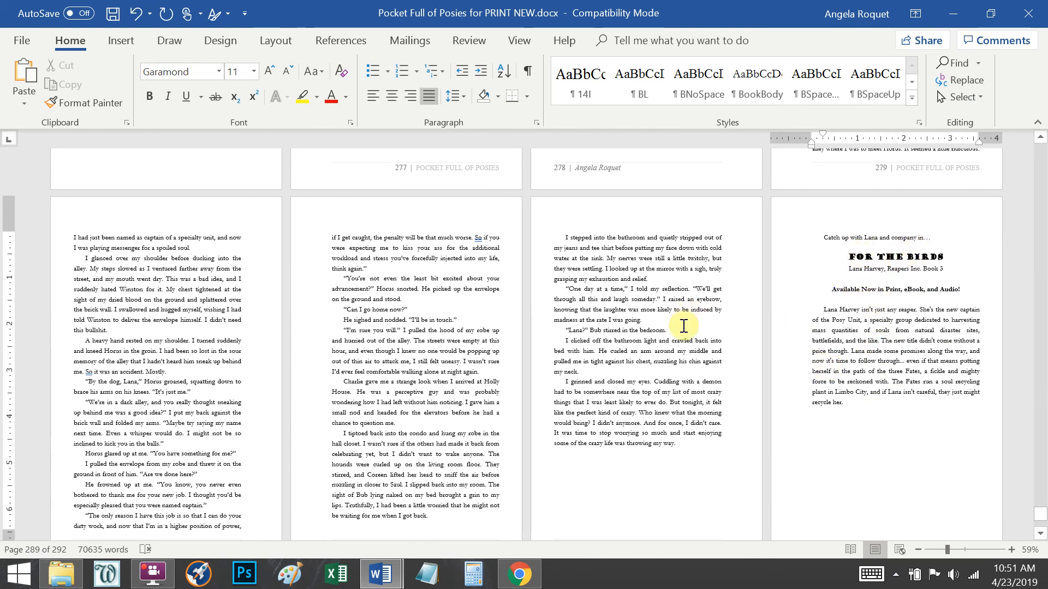
# Step: Show the formatting marks and insert a page break before the section break at the end of the For the Birds page
pyautogui.scroll(-10, 678, 340)
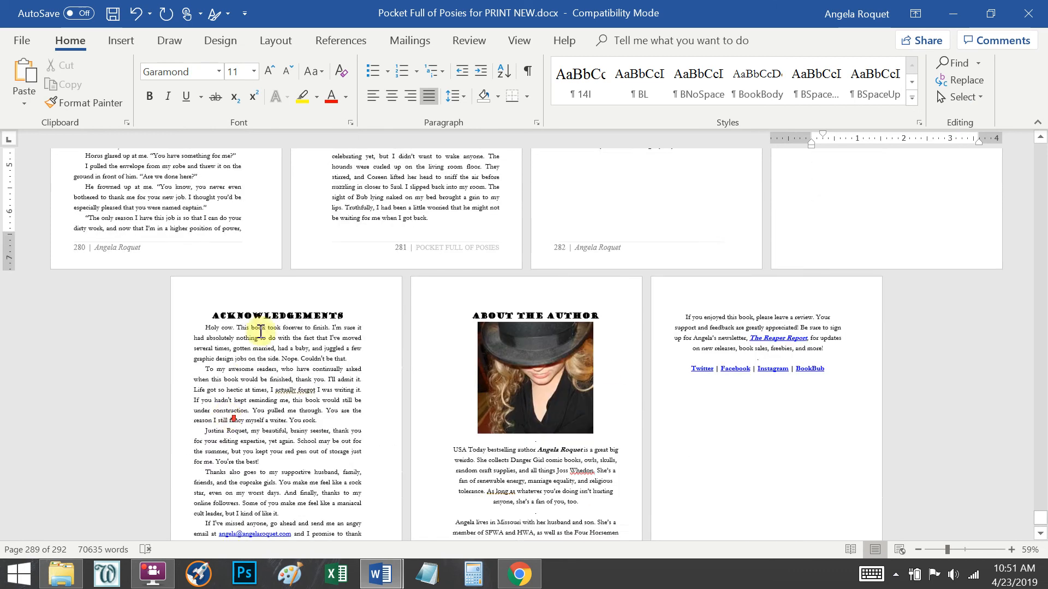
pyautogui.scroll(10, 491, 387)
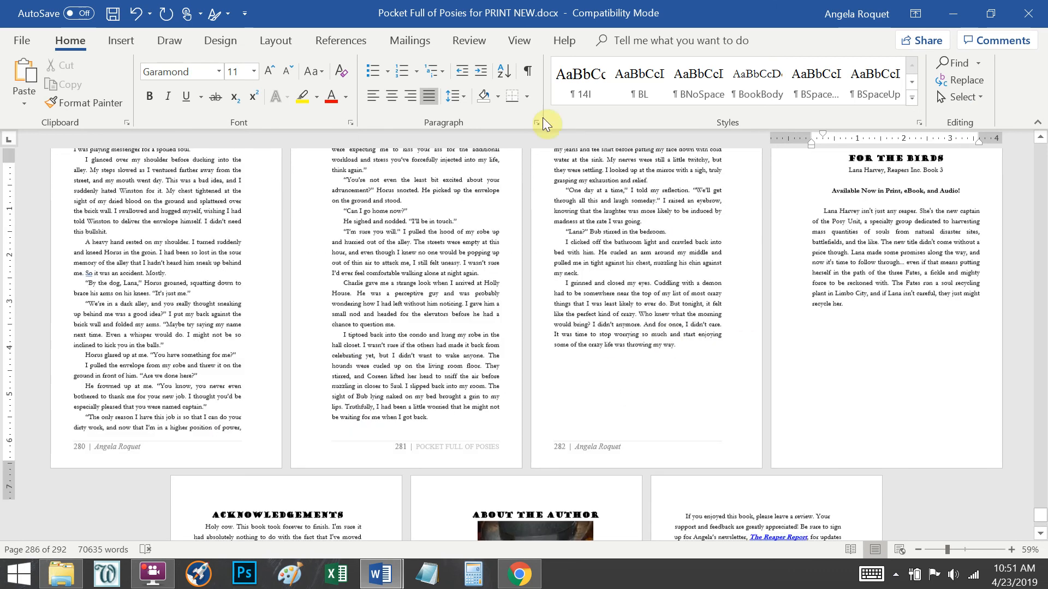
pyautogui.click(526, 74)
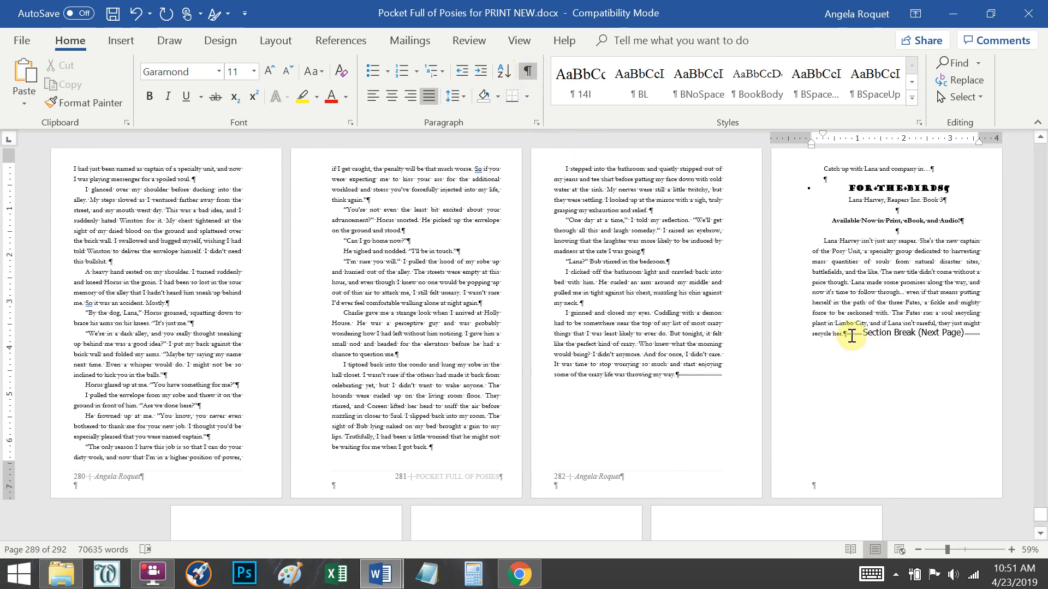
pyautogui.click(274, 42)
pyautogui.click(224, 66)
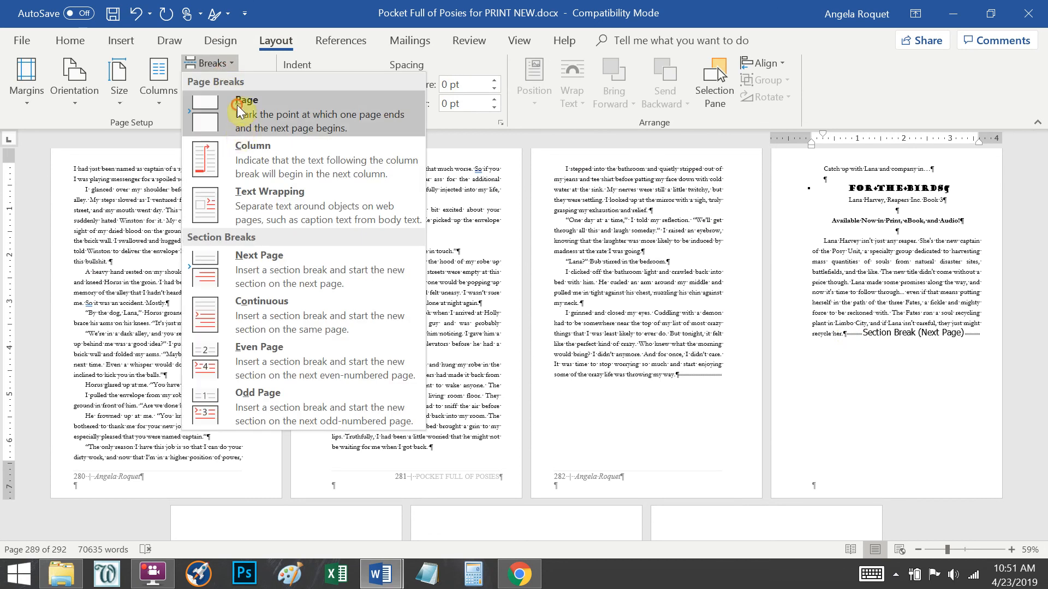
pyautogui.click(239, 112)
# Step: Unlink the even-page footer on the blank page before Acknowledgements from the previous section and delete its page number and author name
pyautogui.scroll(-5, 105, 157)
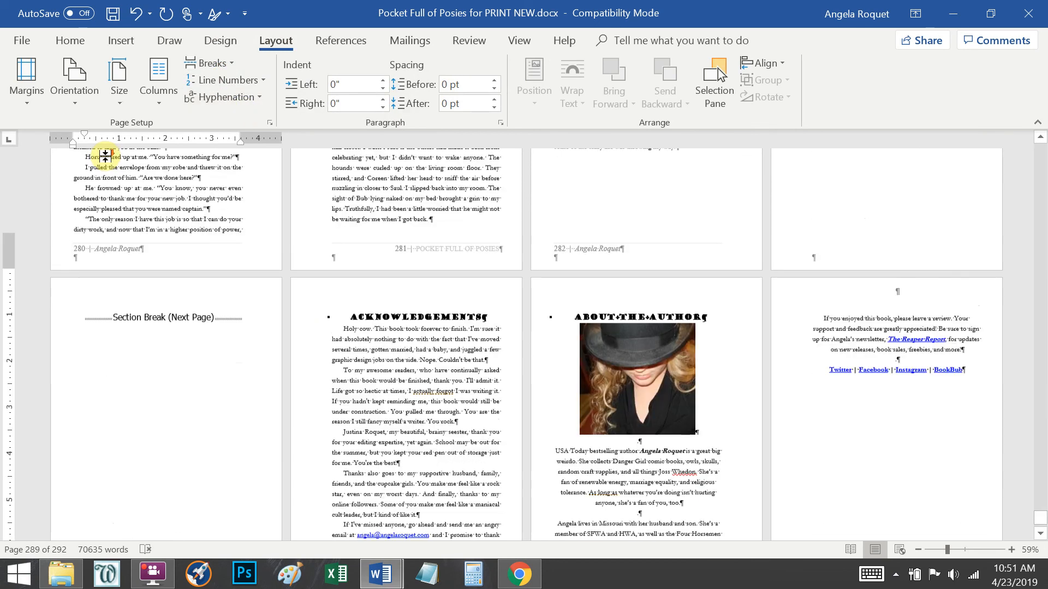
pyautogui.scroll(-3, 105, 157)
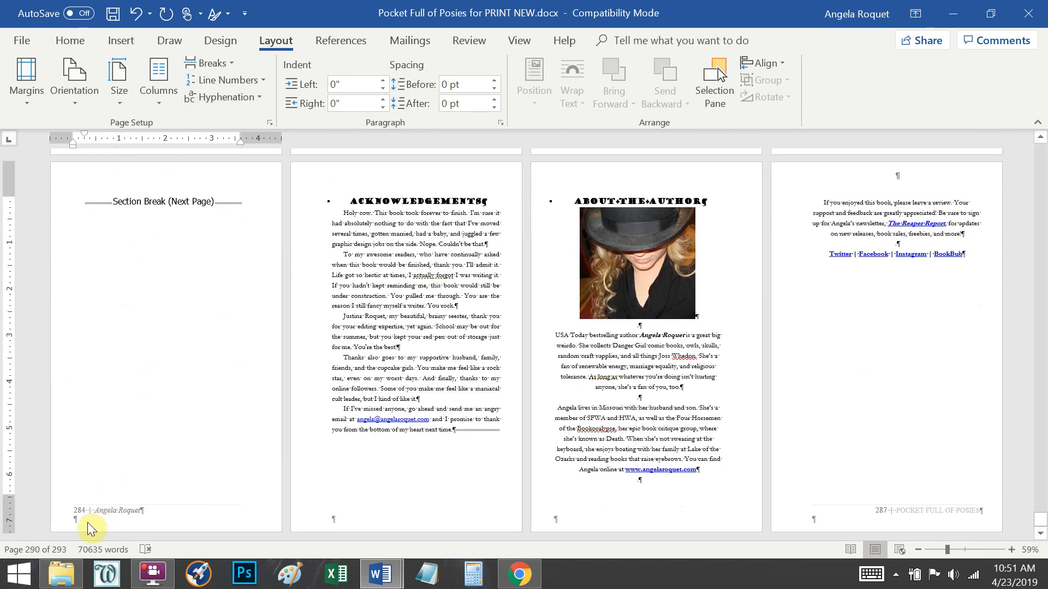
pyautogui.doubleClick(120, 516)
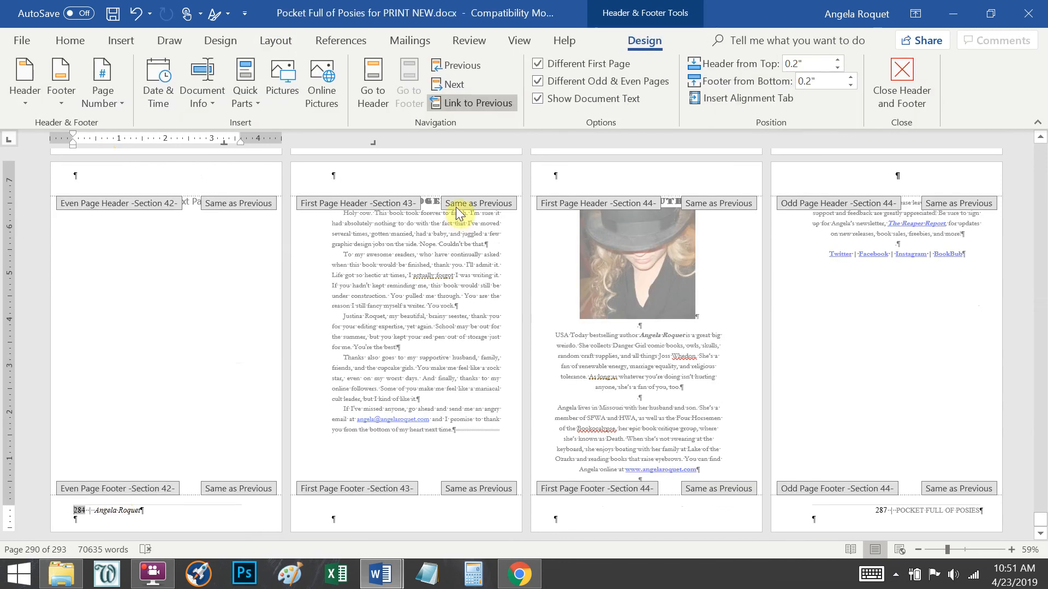
pyautogui.click(466, 104)
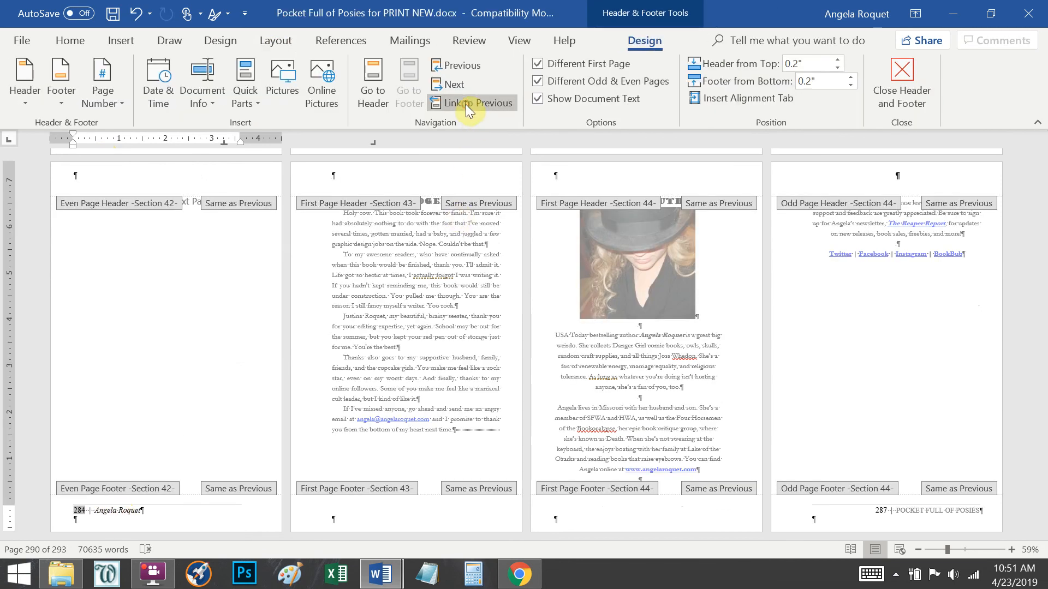
pyautogui.click(54, 512)
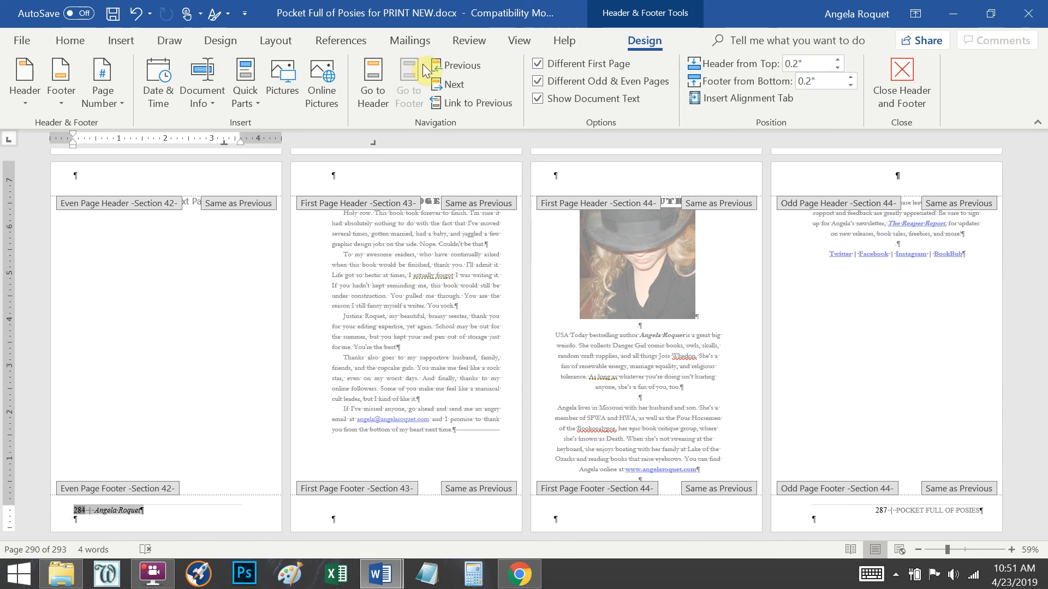
pyautogui.press('Delete')
pyautogui.doubleClick(418, 253)
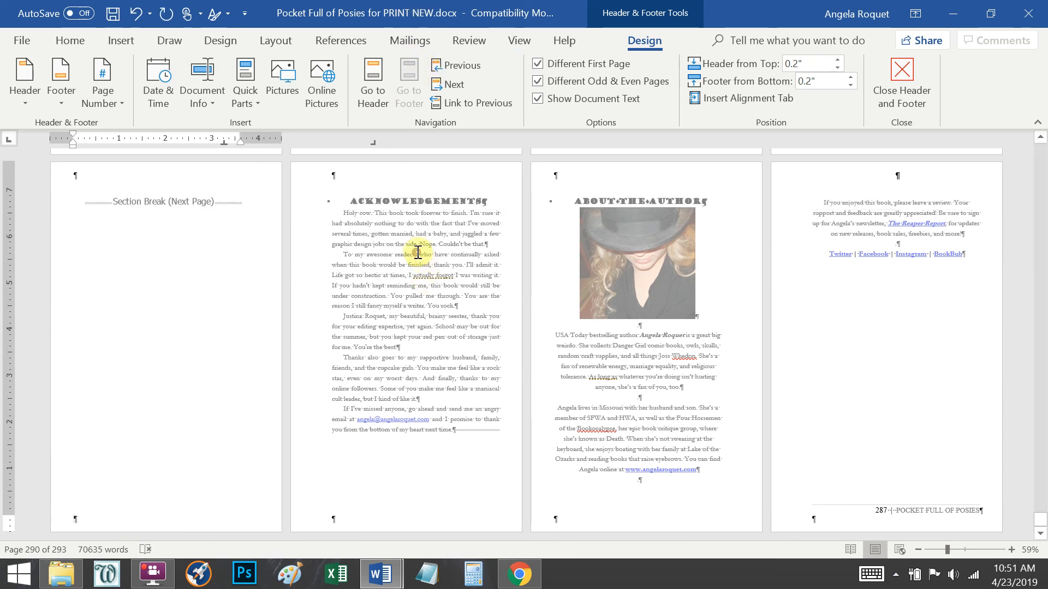
# Step: Unlink the odd-page footer on the book's last page from the previous section, delete its page number and book title, and return to the body text
pyautogui.doubleClick(847, 509)
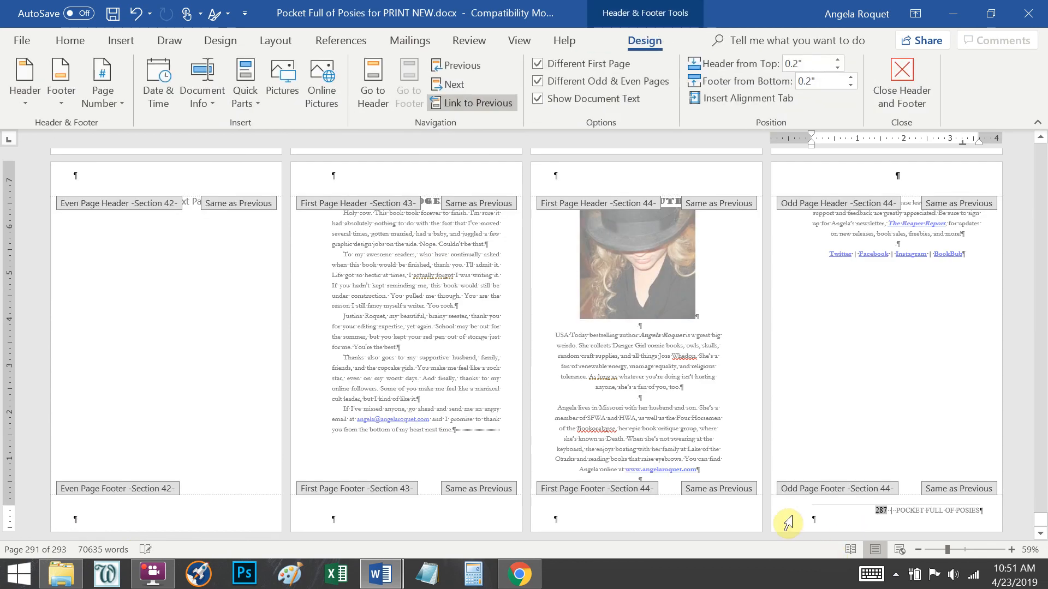
pyautogui.click(489, 101)
pyautogui.tripleClick(805, 508)
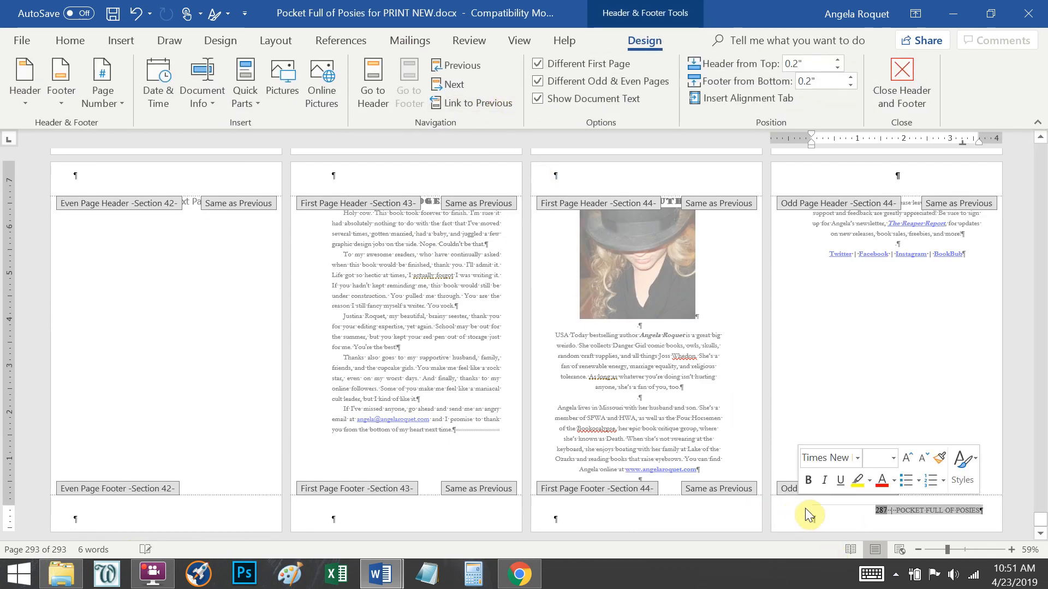
pyautogui.press('Delete')
pyautogui.doubleClick(432, 318)
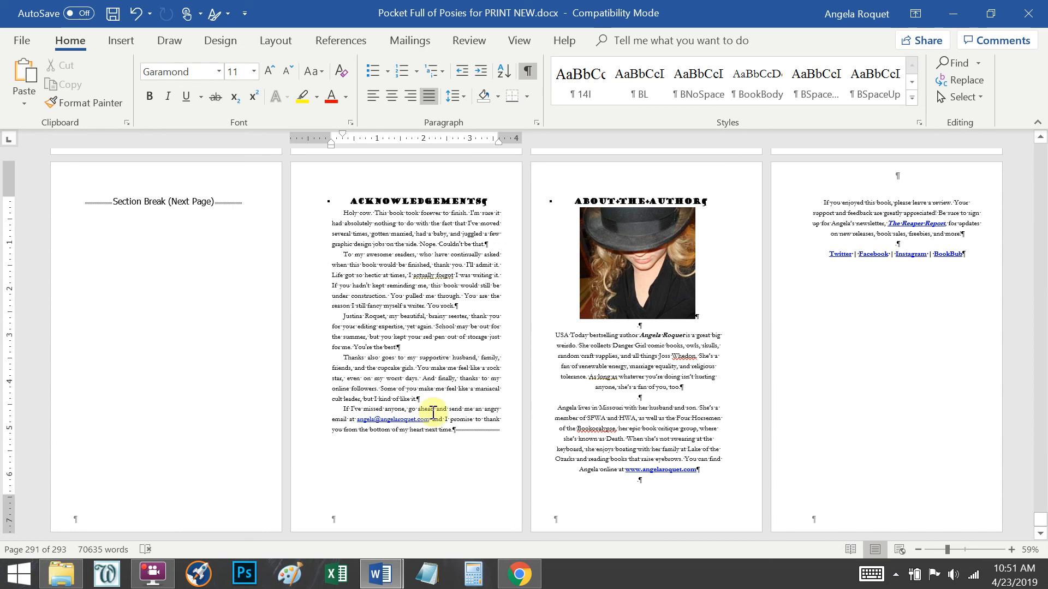
# Step: Insert a page break at the end of the Acknowledgements text, before the section break
pyautogui.click(267, 41)
pyautogui.click(209, 64)
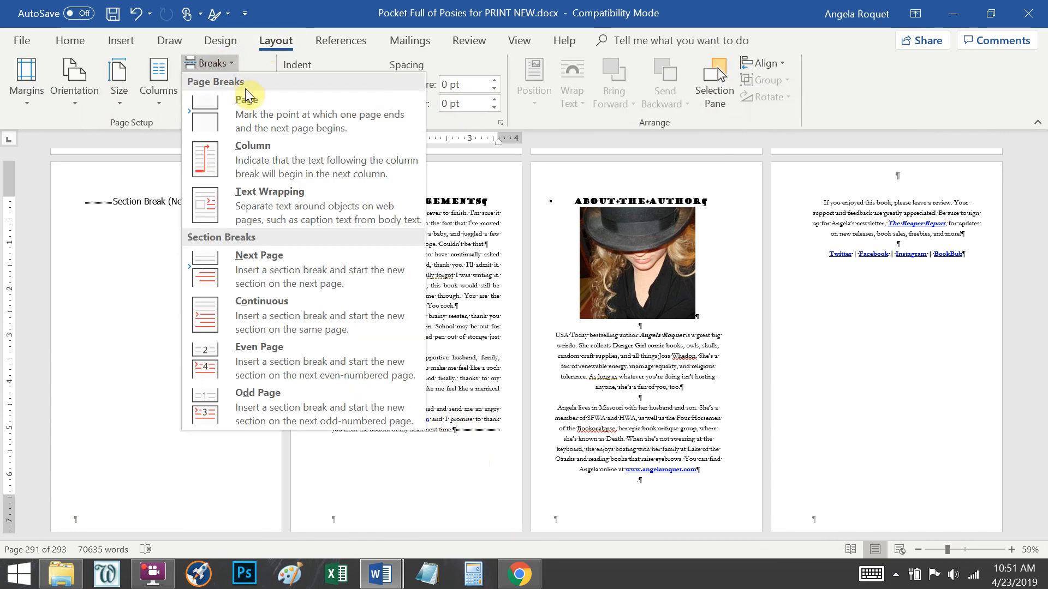
pyautogui.click(264, 118)
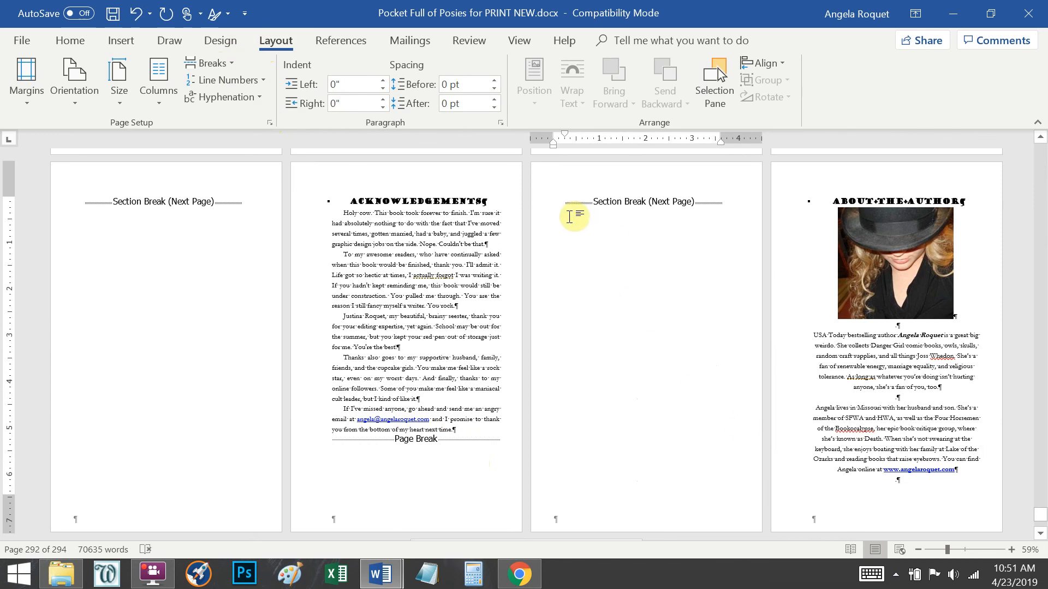
# Step: Switch to the Graveyard Shift document and copy its About the Author page, from the heading through the page break
pyautogui.scroll(-6, 613, 334)
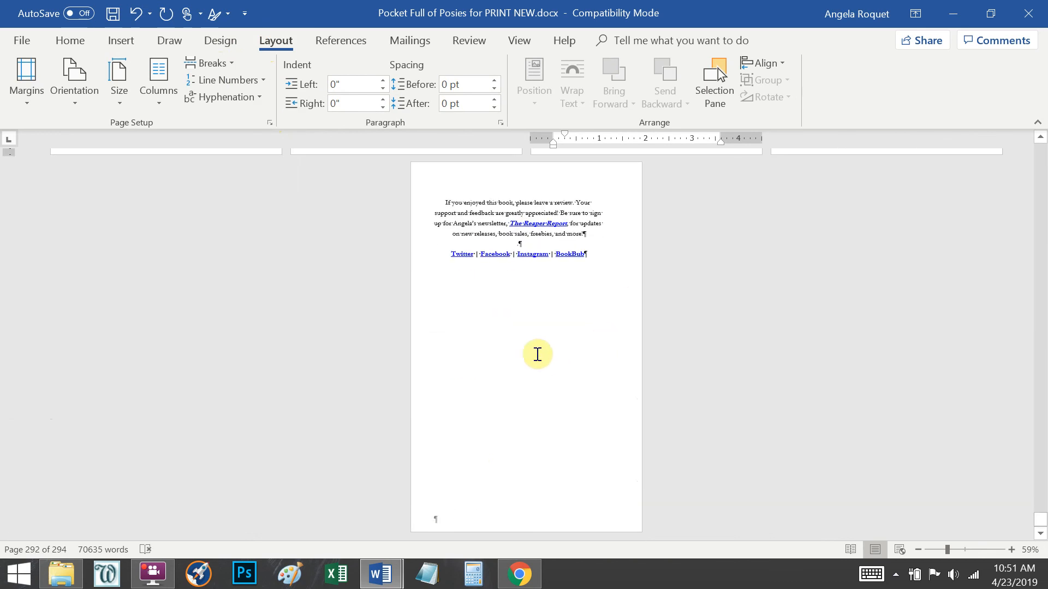
pyautogui.scroll(5, 573, 431)
pyautogui.scroll(2, 774, 395)
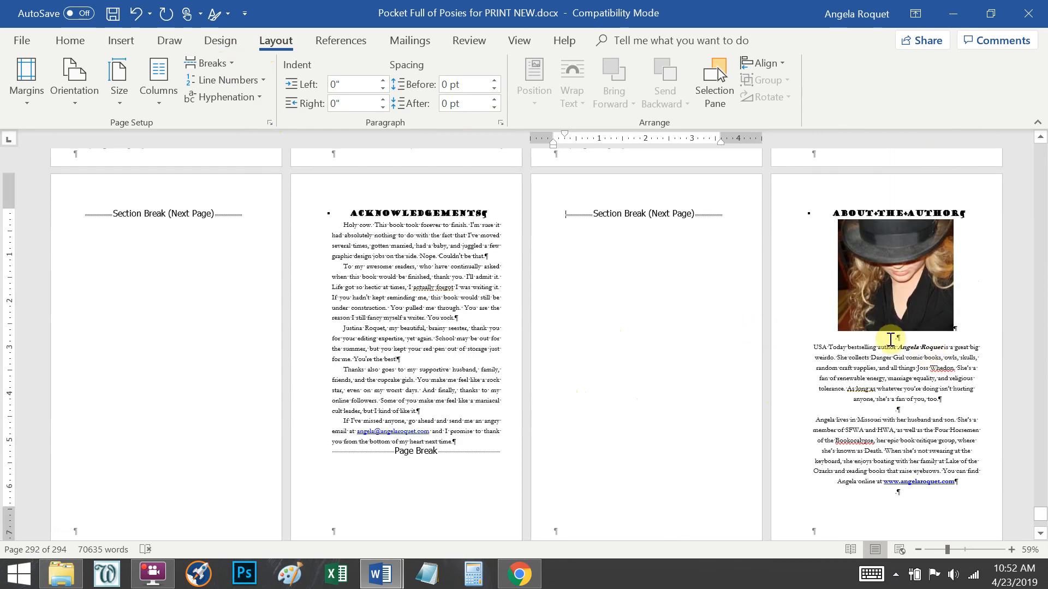
pyautogui.scroll(10, 890, 340)
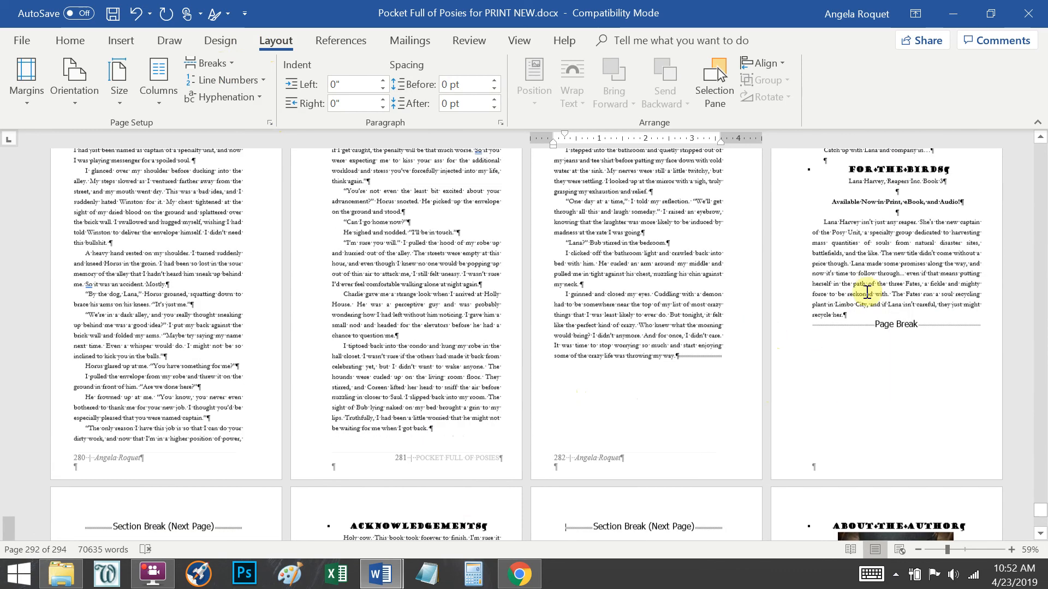
pyautogui.scroll(-6, 876, 235)
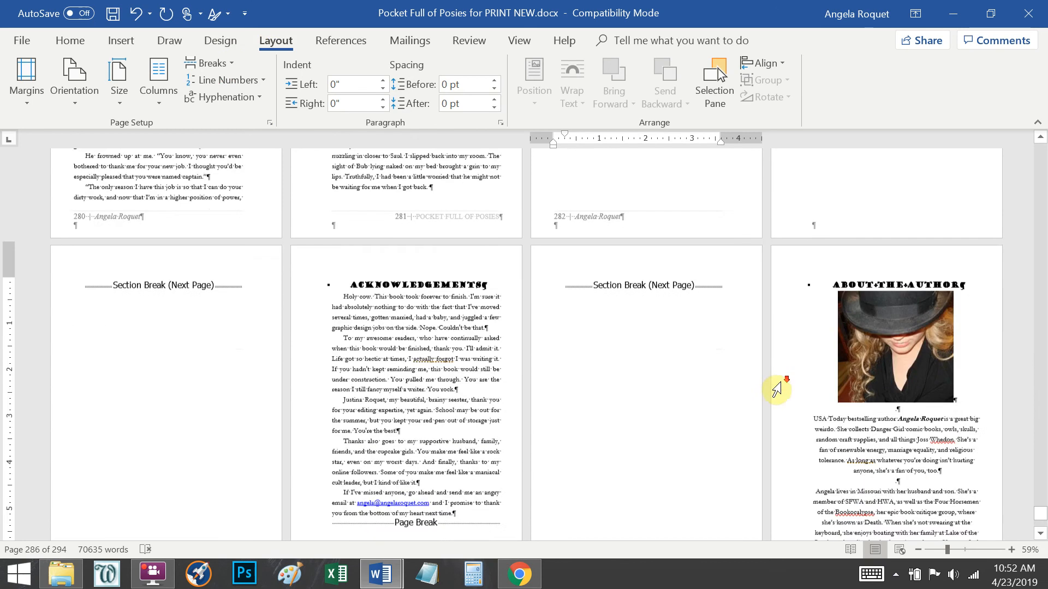
pyautogui.click(882, 345)
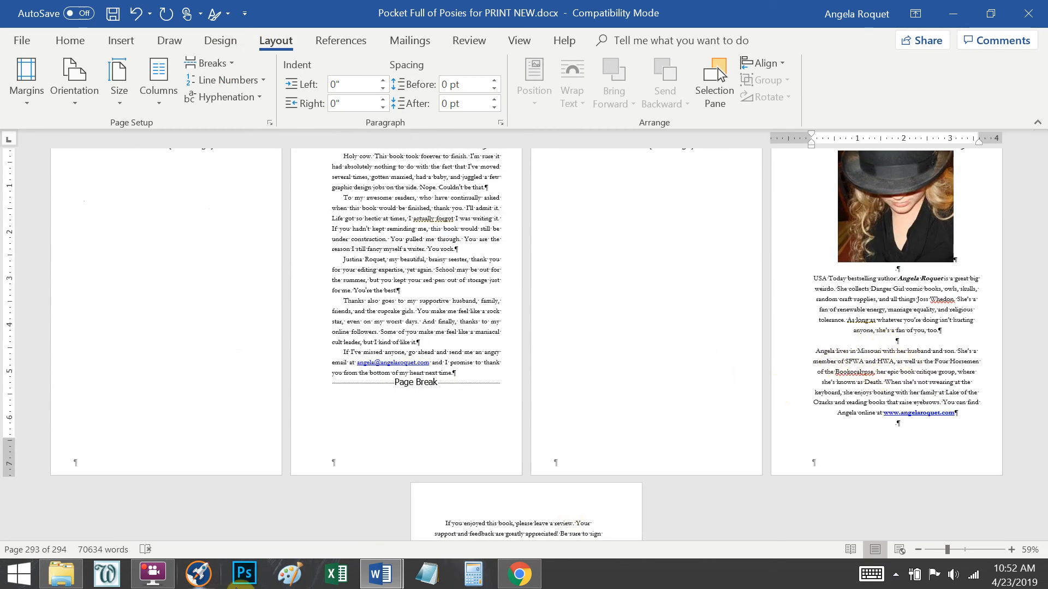
pyautogui.moveTo(375, 583)
pyautogui.click(439, 471)
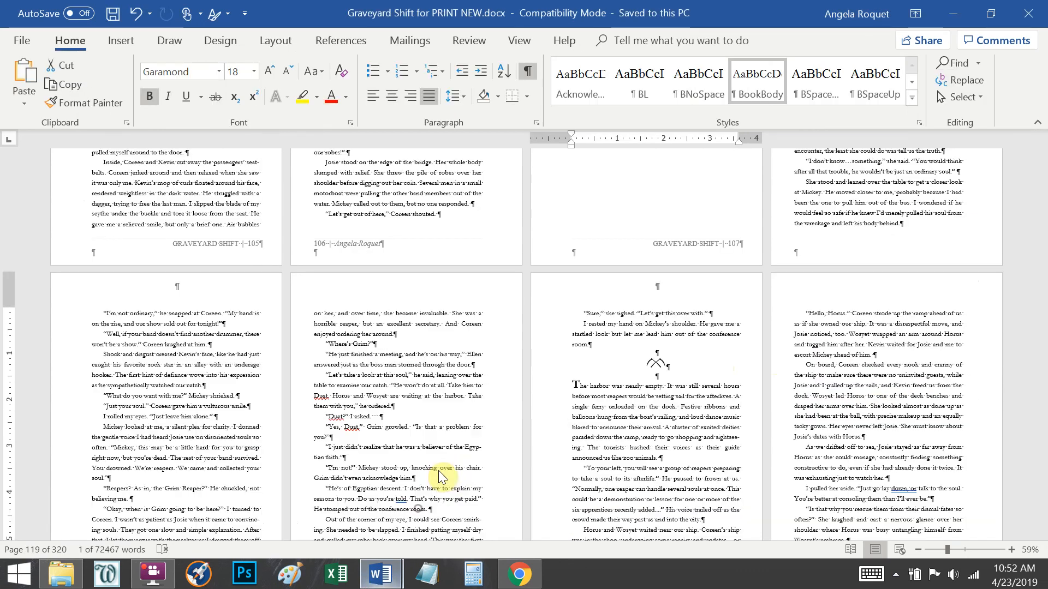
pyautogui.moveTo(1043, 286); pyautogui.dragTo(1044, 531)
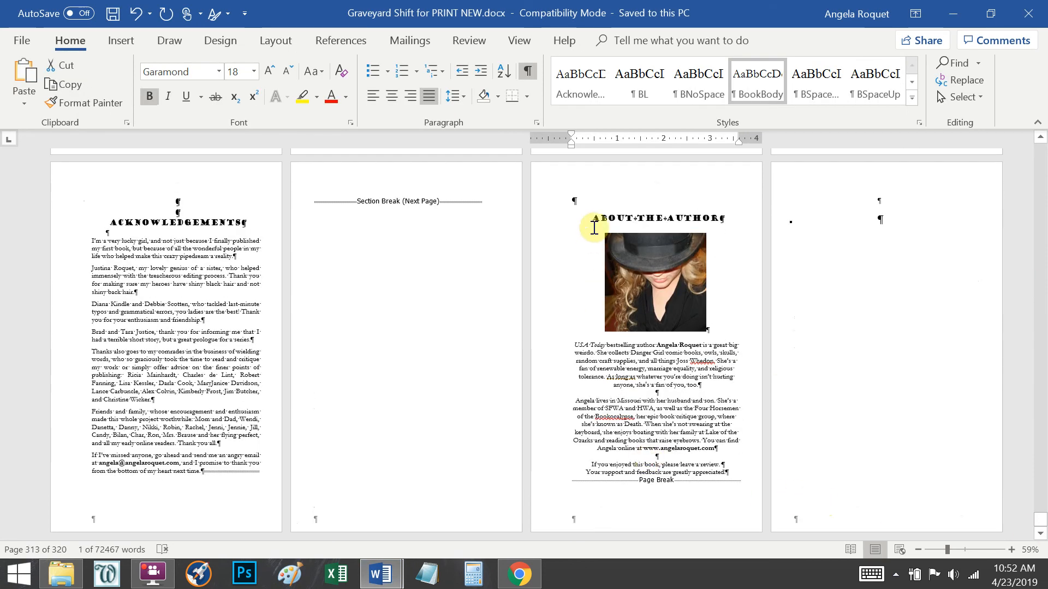
pyautogui.moveTo(574, 200); pyautogui.dragTo(763, 482)
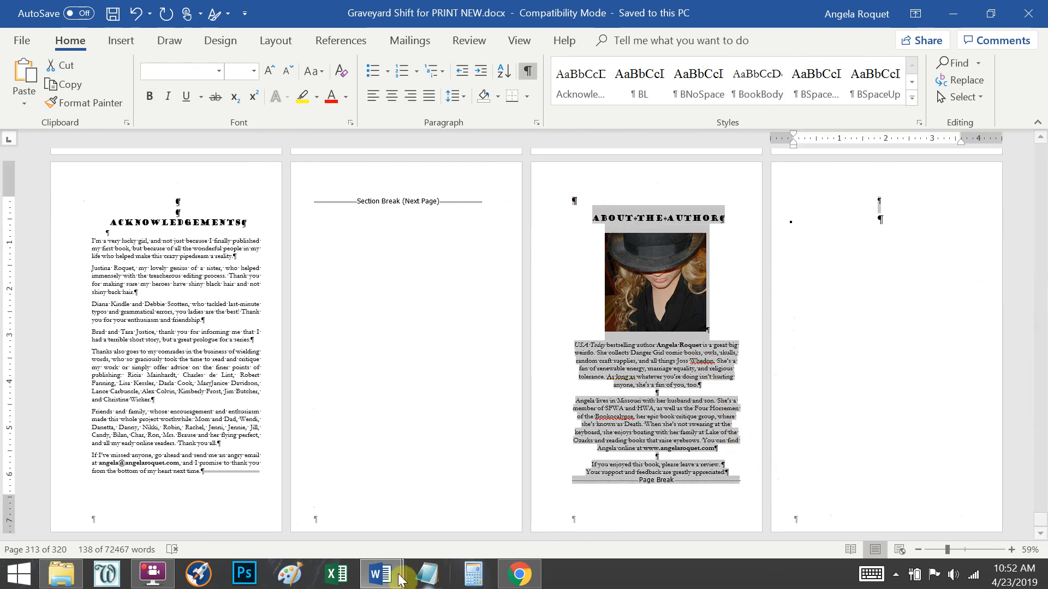
# Step: Return to Pocket Full of Posies and replace the About the Author text and the review-request page with the content copied from Graveyard Shift
pyautogui.moveTo(382, 575)
pyautogui.click(345, 509)
pyautogui.scroll(3, 808, 189)
pyautogui.click(831, 255)
pyautogui.moveTo(831, 256); pyautogui.dragTo(670, 337)
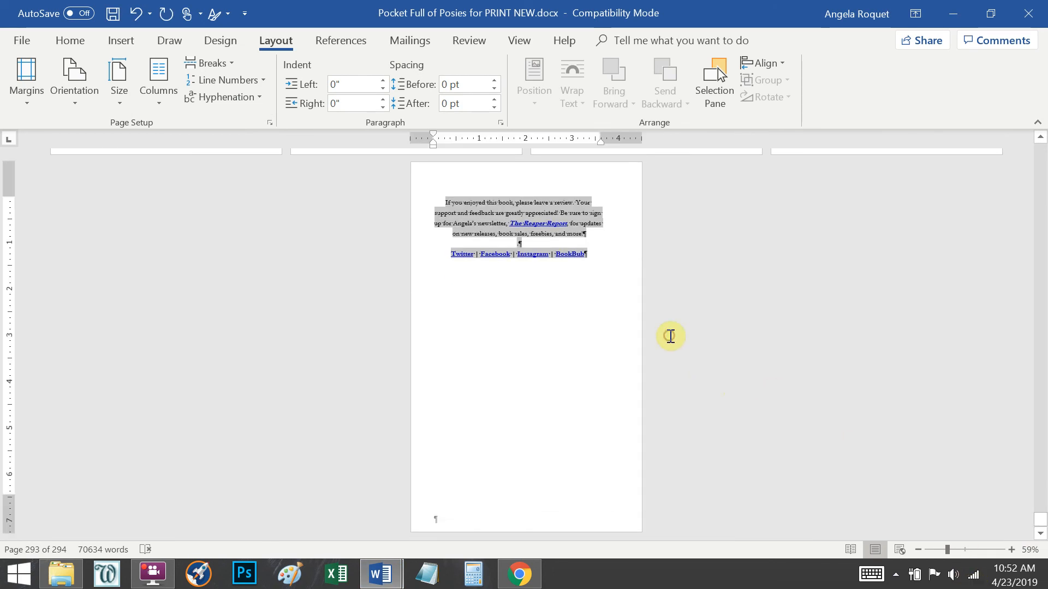
pyautogui.press('Delete')
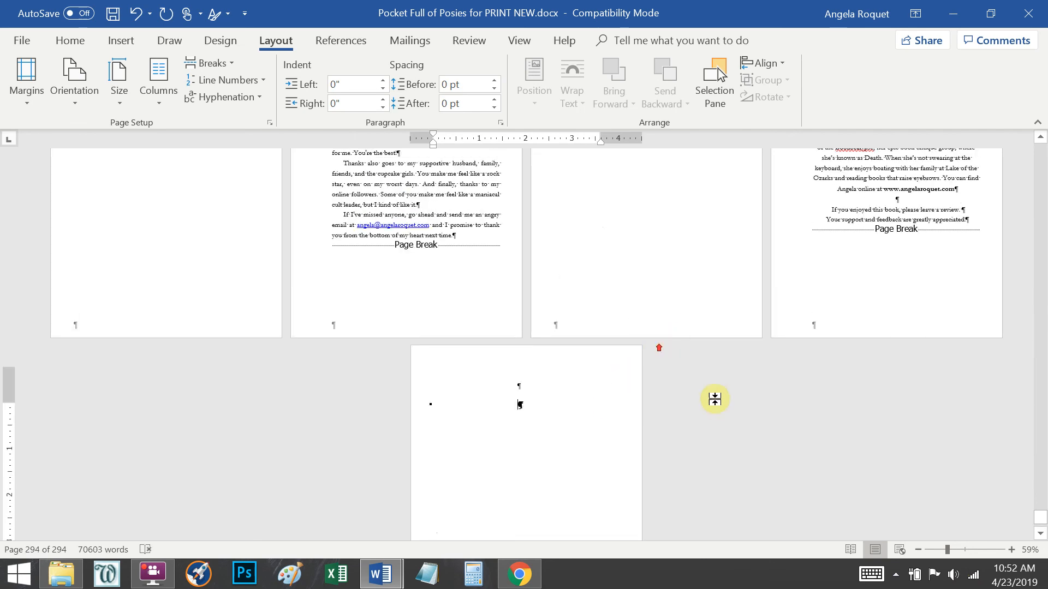
# Step: Check the paragraph settings of the author photo on the About the Author page in Graveyard Shift
pyautogui.scroll(7, 720, 403)
pyautogui.scroll(3, 741, 393)
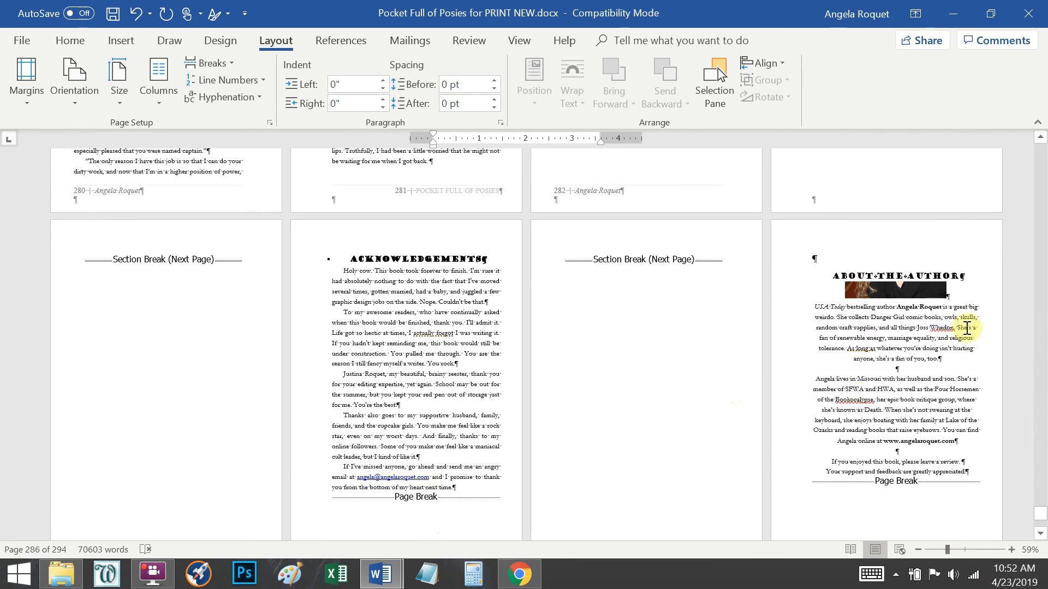
pyautogui.click(948, 293)
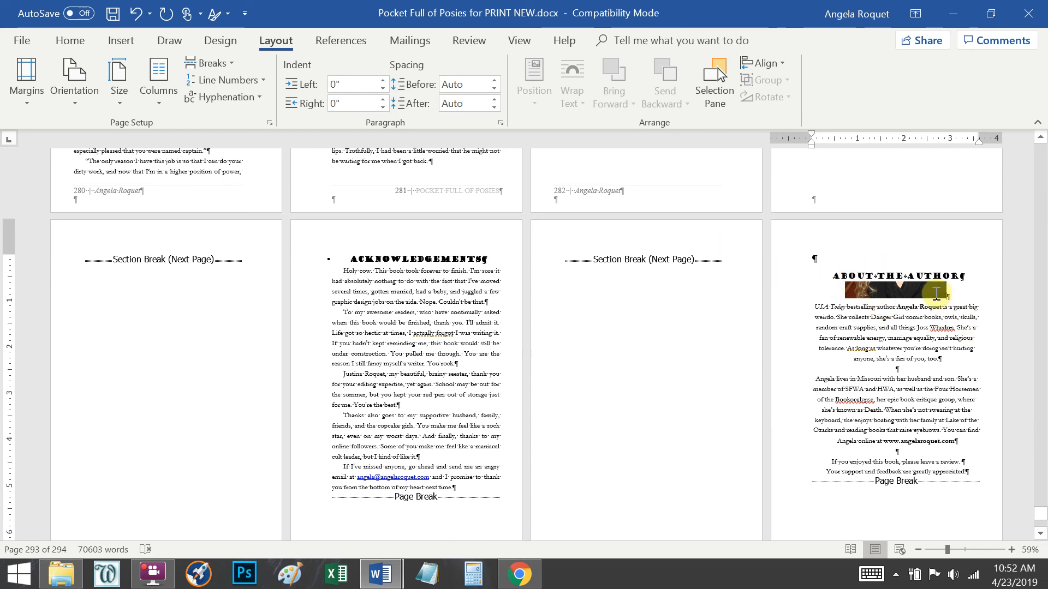
pyautogui.click(386, 574)
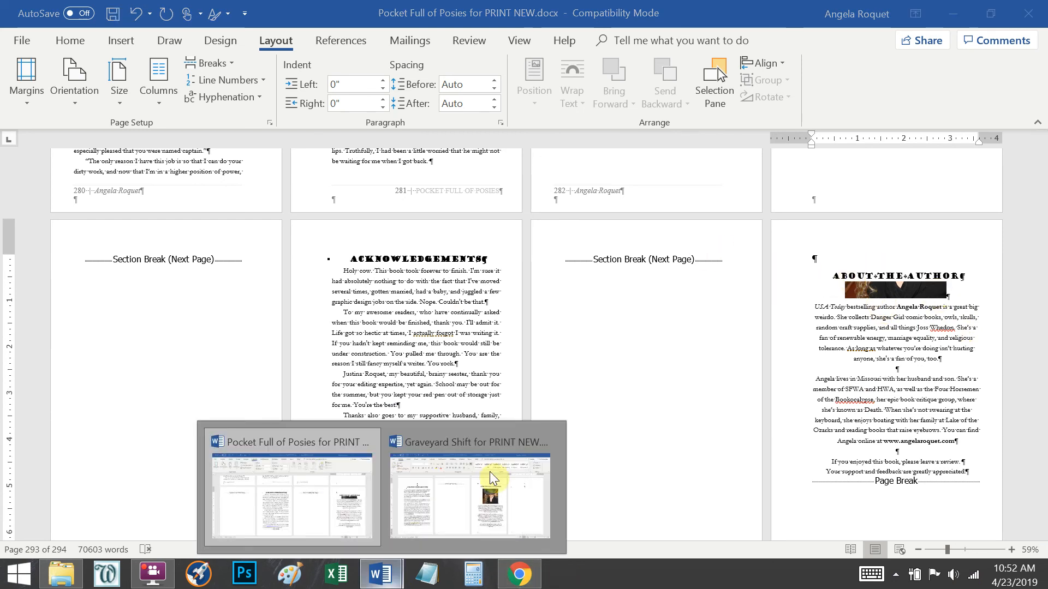
pyautogui.click(490, 470)
pyautogui.click(667, 364)
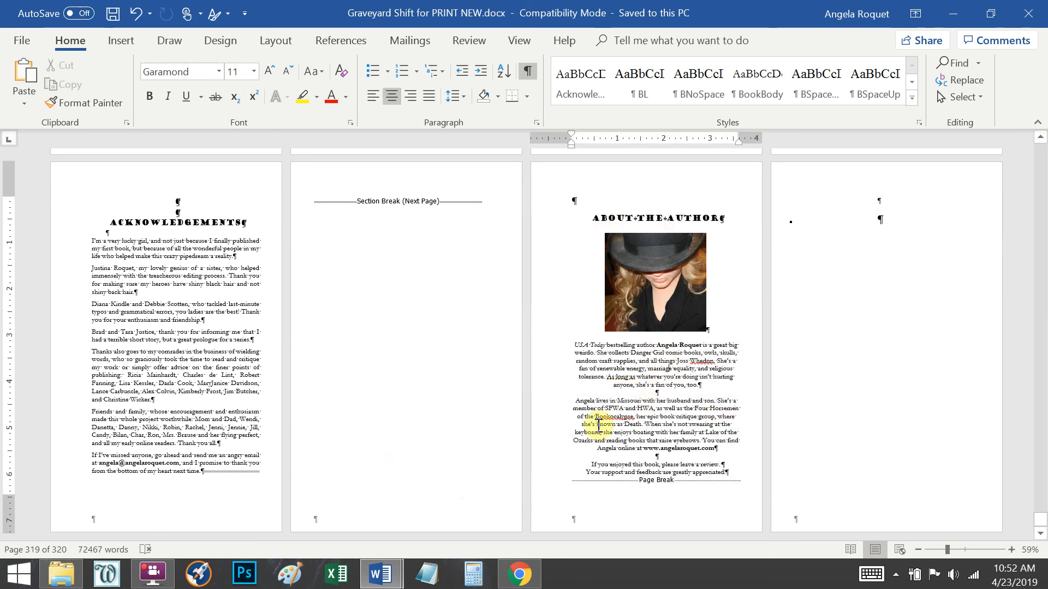
pyautogui.click(680, 345)
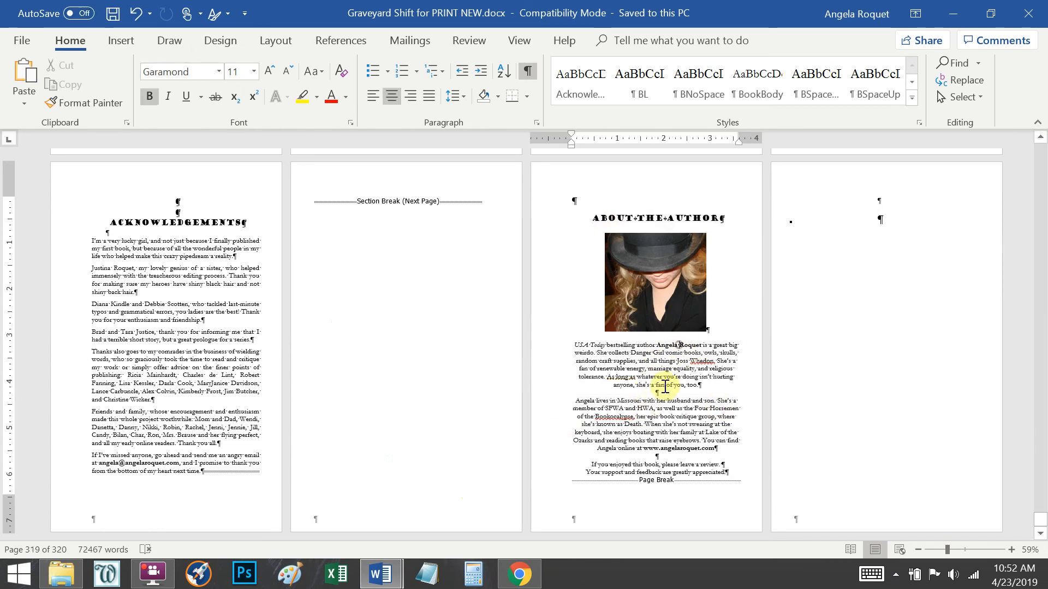
pyautogui.click(644, 288)
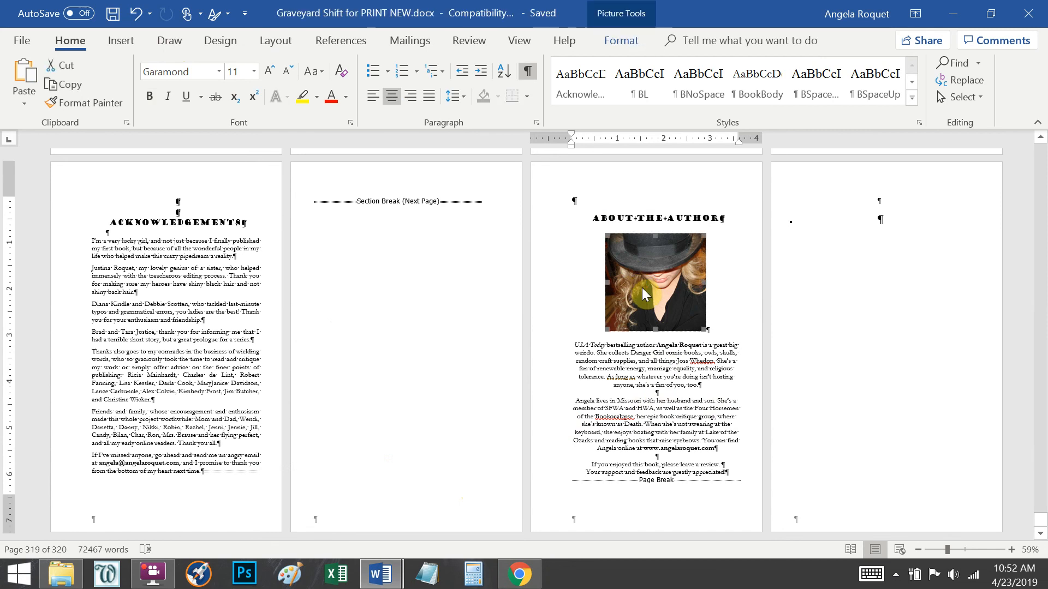
pyautogui.click(538, 118)
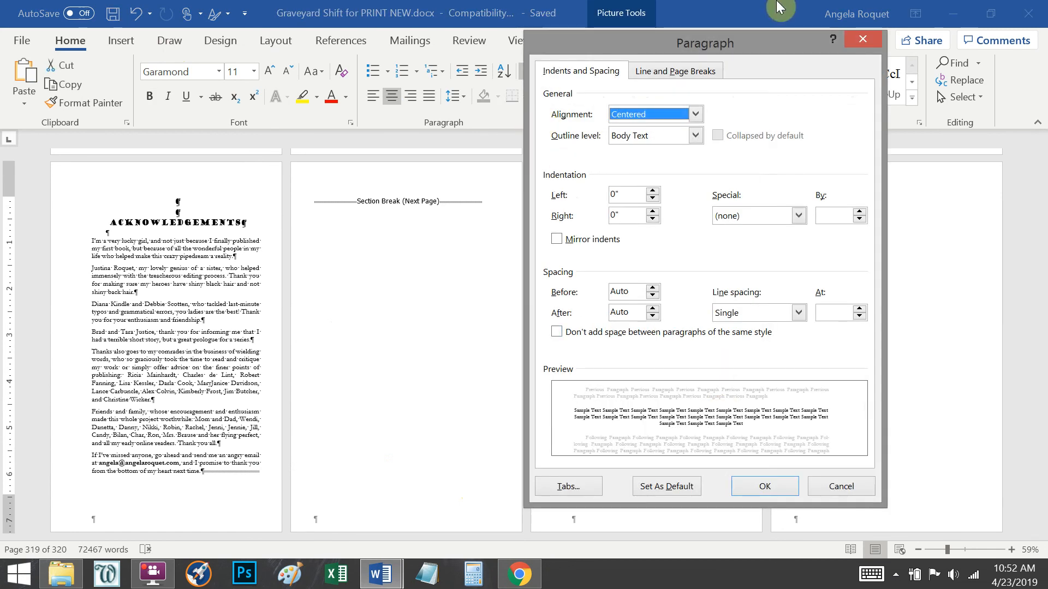
pyautogui.click(862, 40)
# Step: Return to Pocket Full of Posies and set the line spacing of the whole About the Author content to Single
pyautogui.moveTo(389, 573)
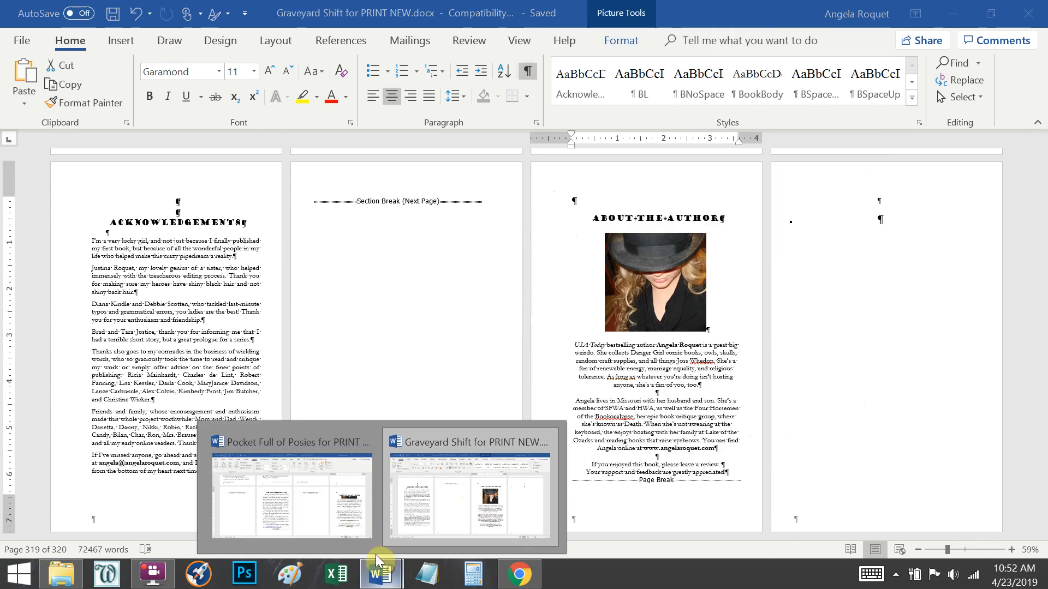
pyautogui.click(352, 507)
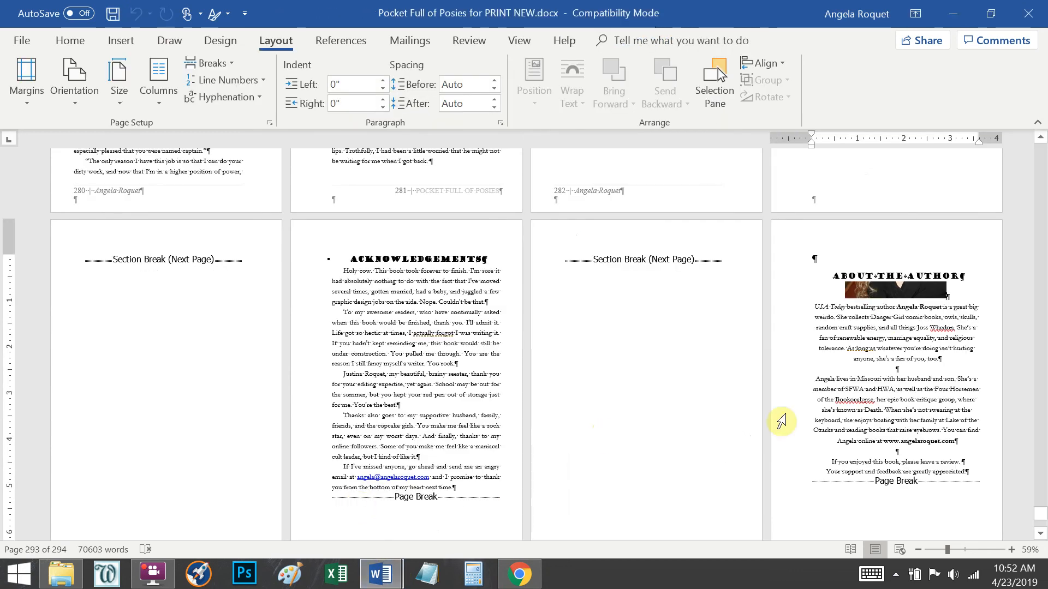
pyautogui.click(884, 297)
pyautogui.click(836, 278)
pyautogui.moveTo(837, 277); pyautogui.dragTo(971, 470)
pyautogui.click(496, 120)
pyautogui.click(799, 313)
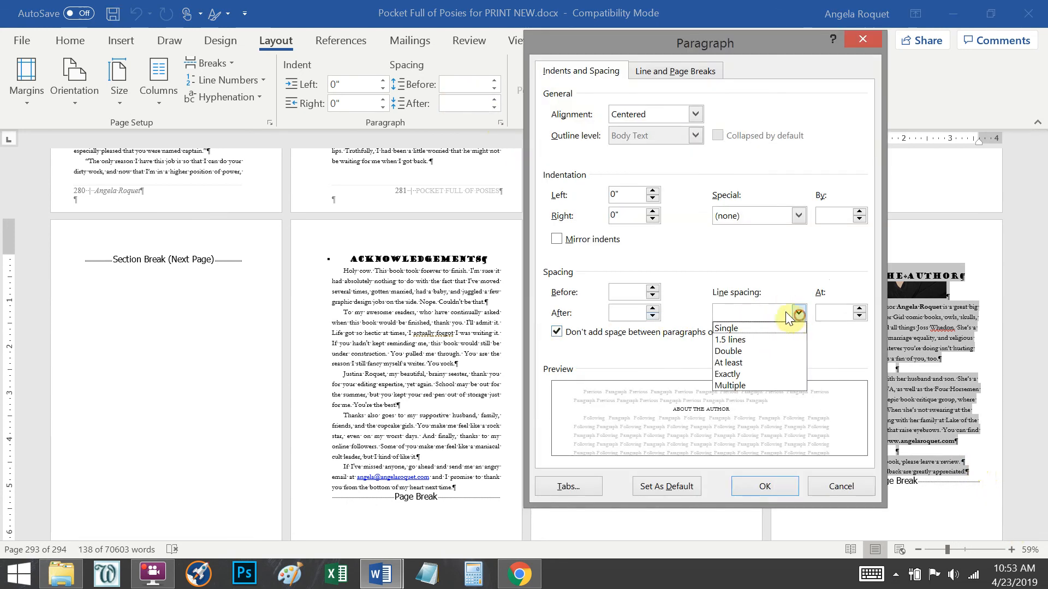
pyautogui.click(745, 328)
pyautogui.click(765, 489)
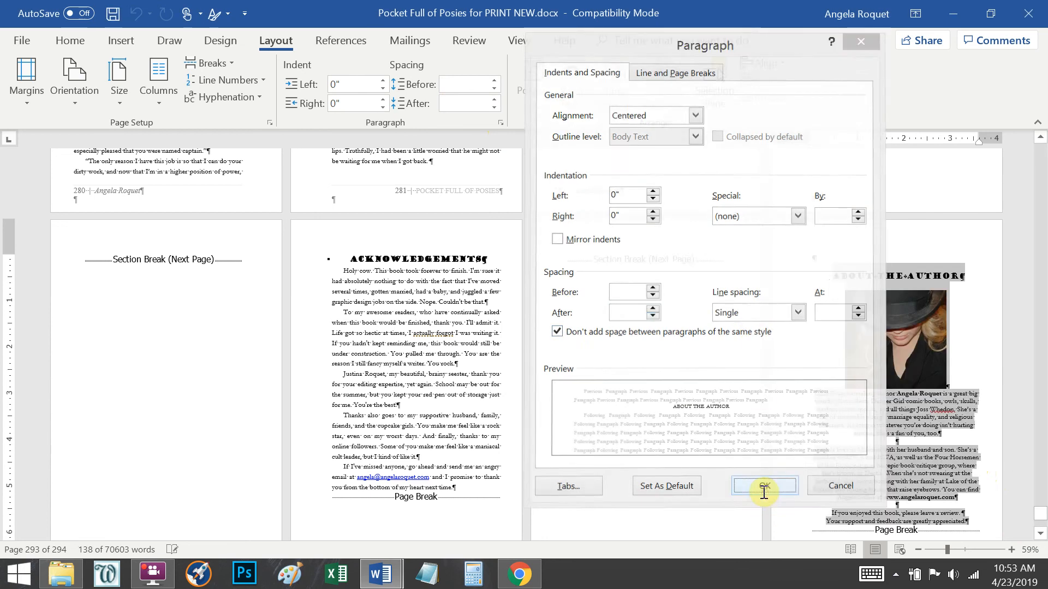
pyautogui.click(887, 407)
pyautogui.scroll(-1, 887, 406)
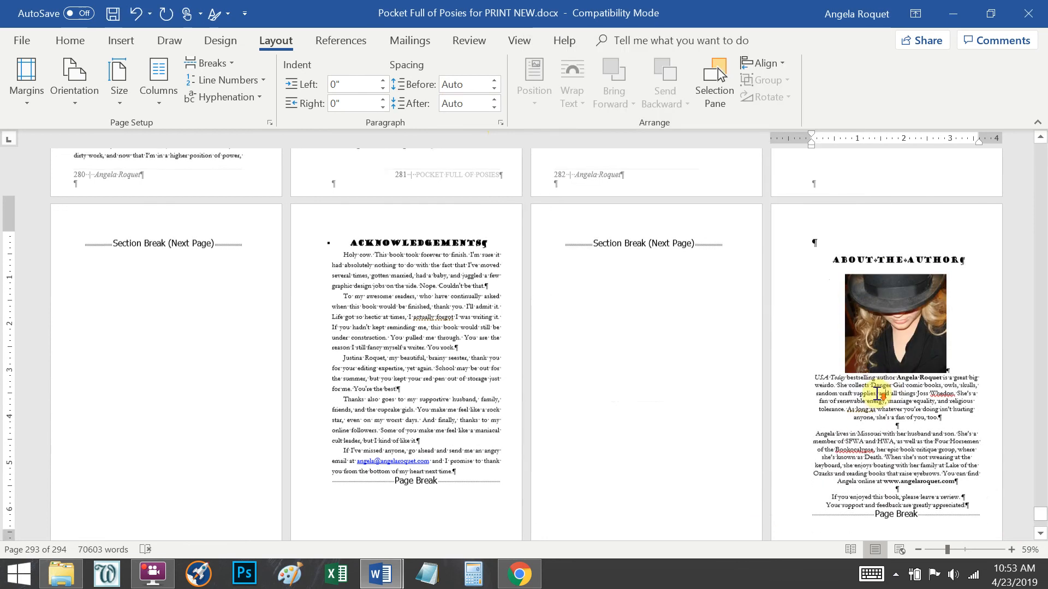
# Step: Compare the About the Author page with its counterpart in Graveyard Shift and return to Pocket Full of Posies
pyautogui.moveTo(380, 572)
pyautogui.click(427, 521)
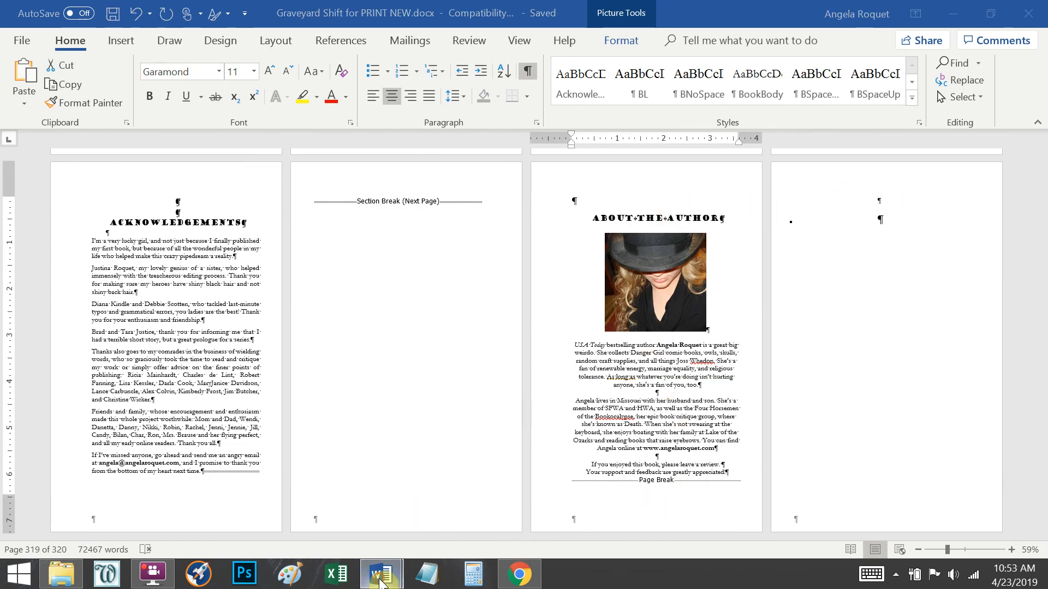
pyautogui.moveTo(381, 583)
pyautogui.click(333, 538)
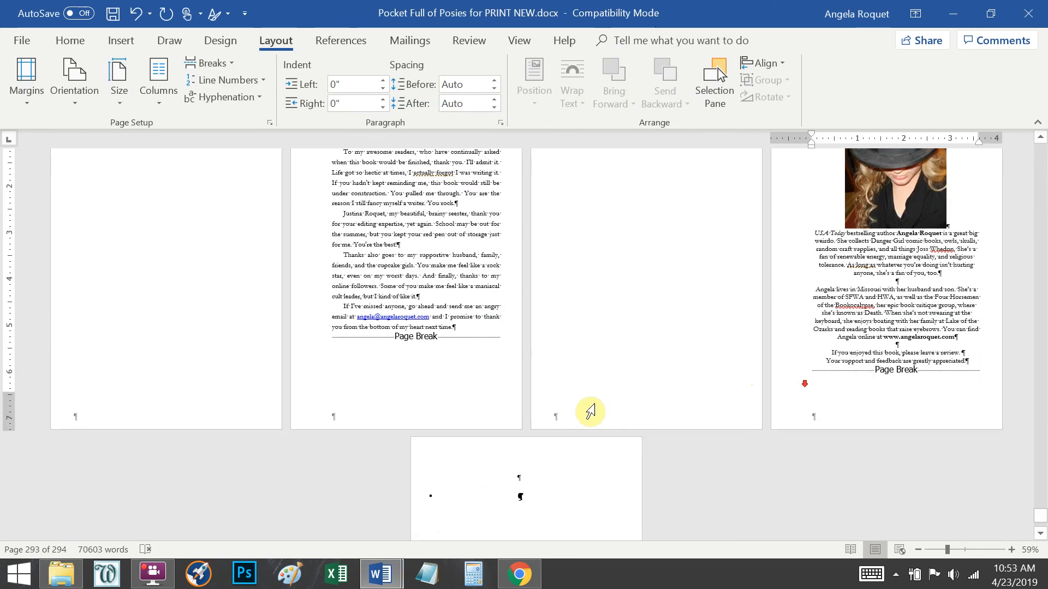
# Step: Examine the blank final page after the About the Author page and the document's total page count
pyautogui.scroll(-3, 623, 406)
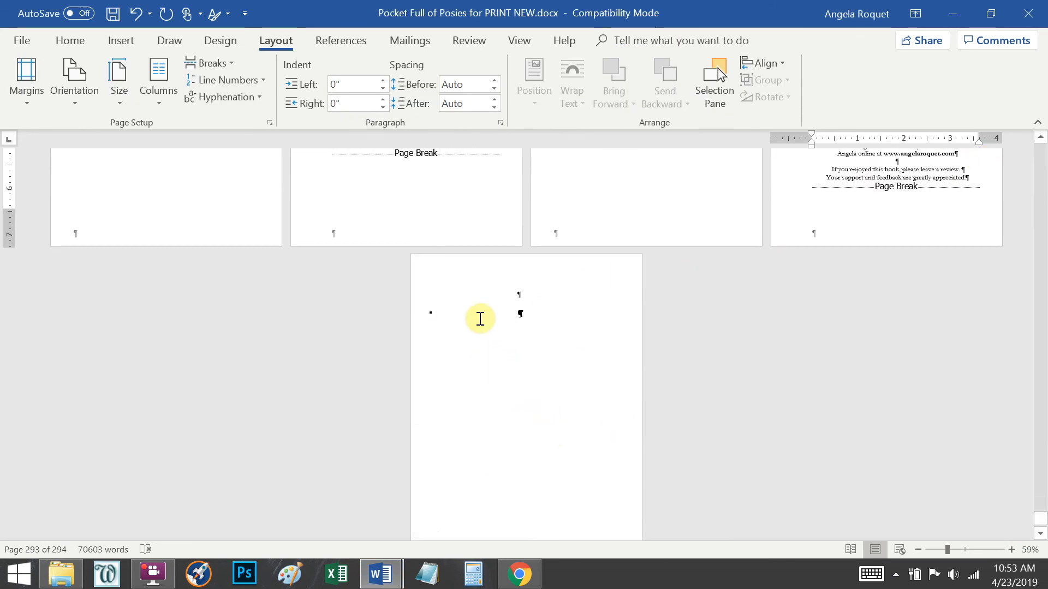
pyautogui.click(414, 322)
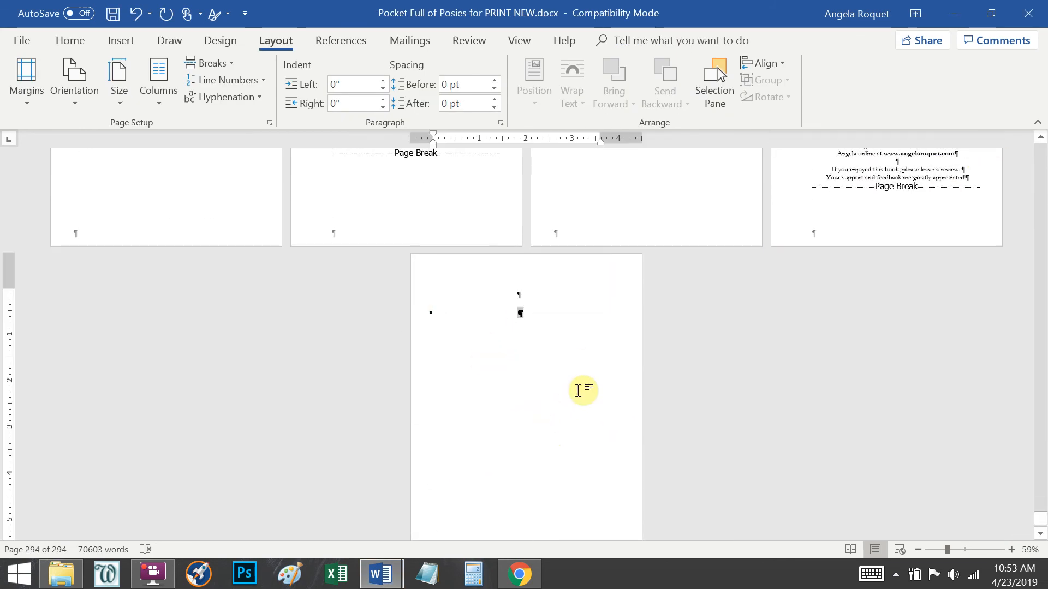
pyautogui.scroll(-2, 513, 448)
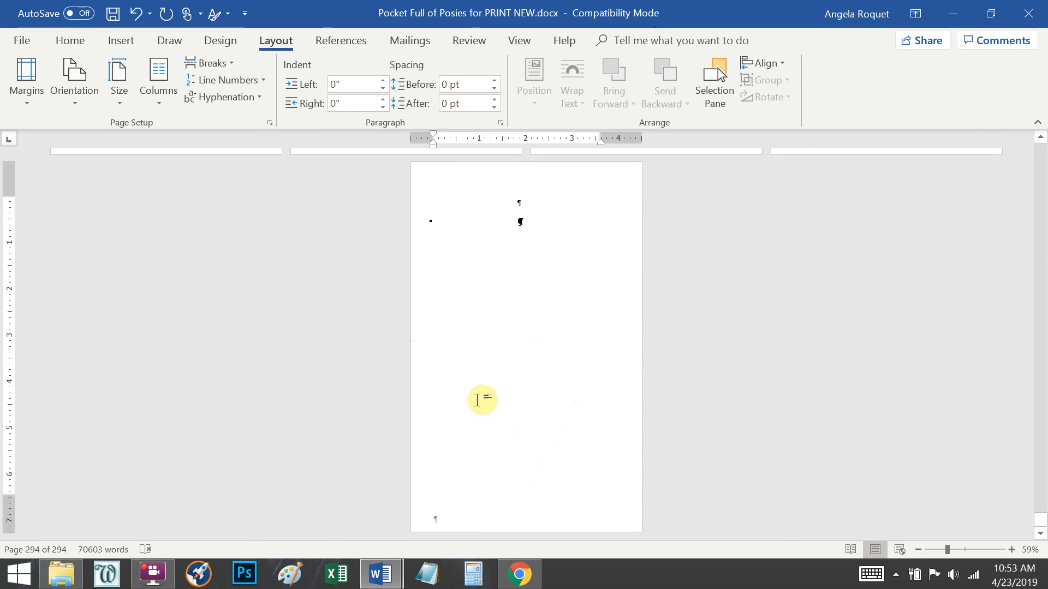
pyautogui.scroll(3, 524, 450)
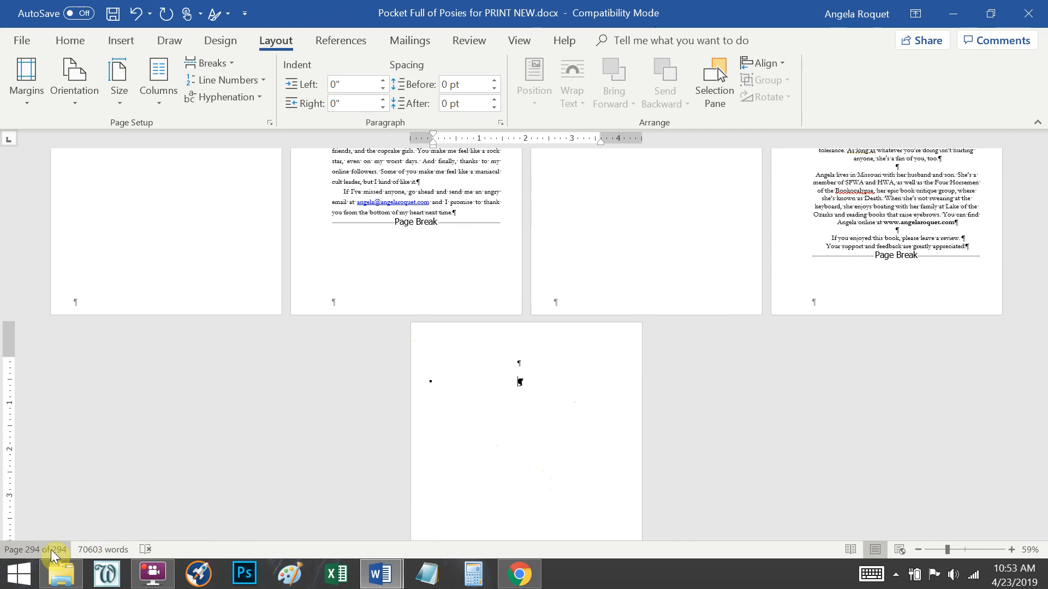
pyautogui.scroll(2, 464, 425)
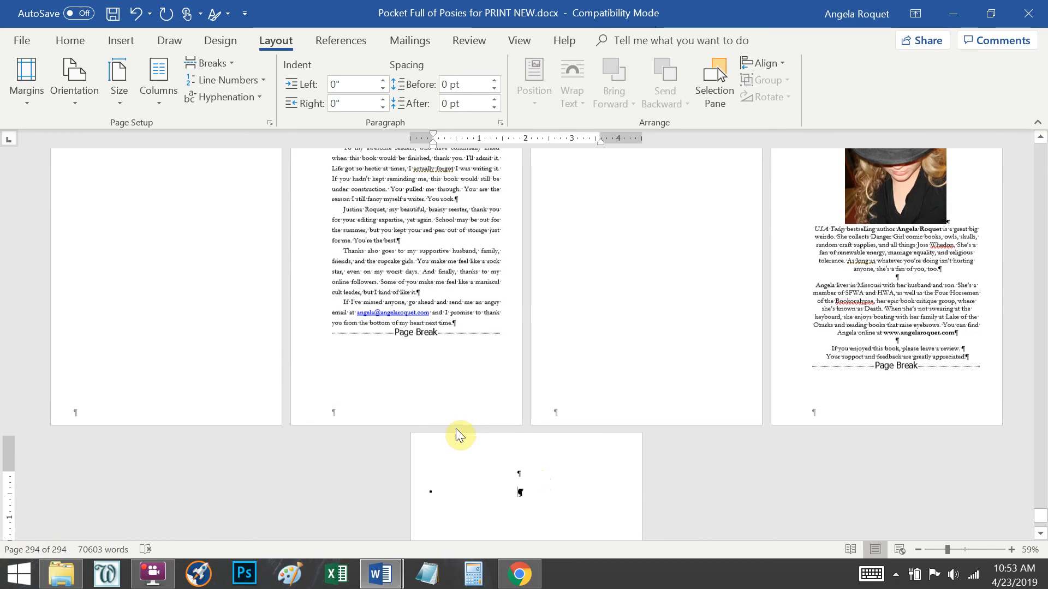
pyautogui.scroll(-4, 495, 480)
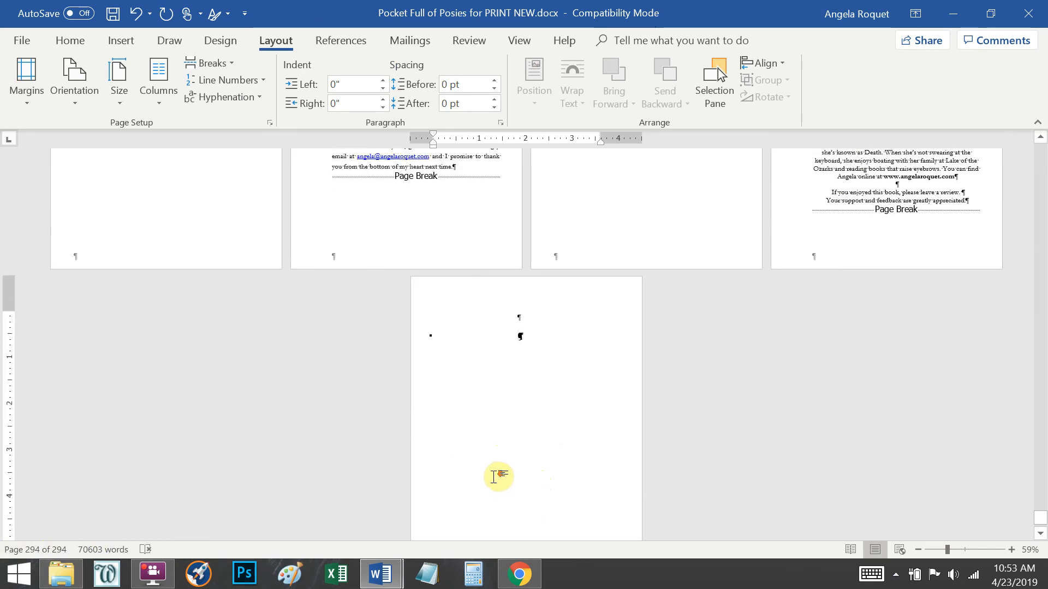
pyautogui.scroll(2, 502, 469)
pyautogui.scroll(4, 501, 454)
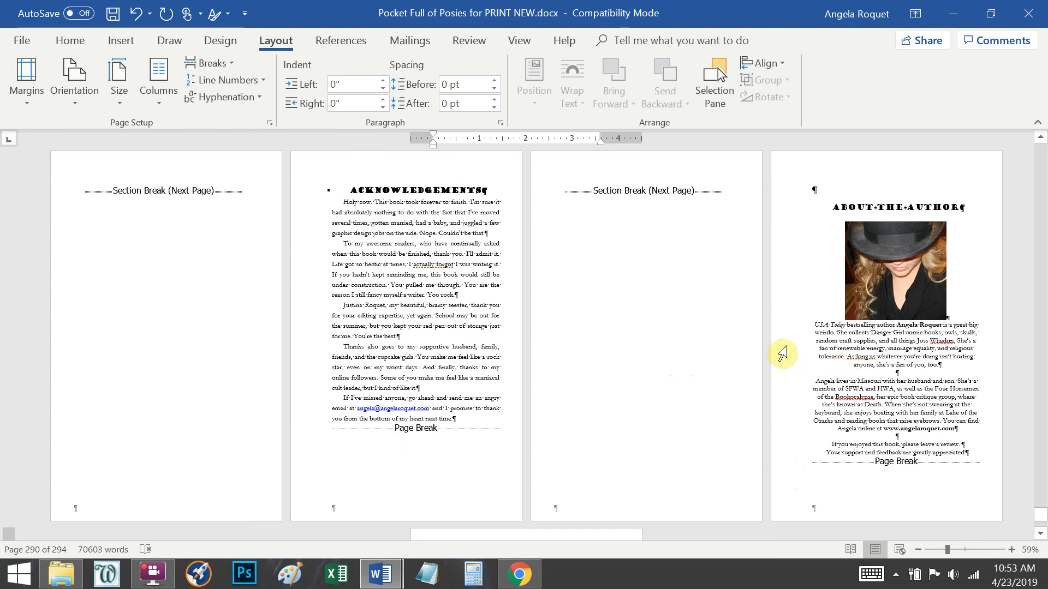
# Step: Hide the formatting marks and review the pages from the back matter back to the Chapter 36 opening
pyautogui.scroll(2, 758, 273)
pyautogui.click(72, 44)
pyautogui.click(522, 73)
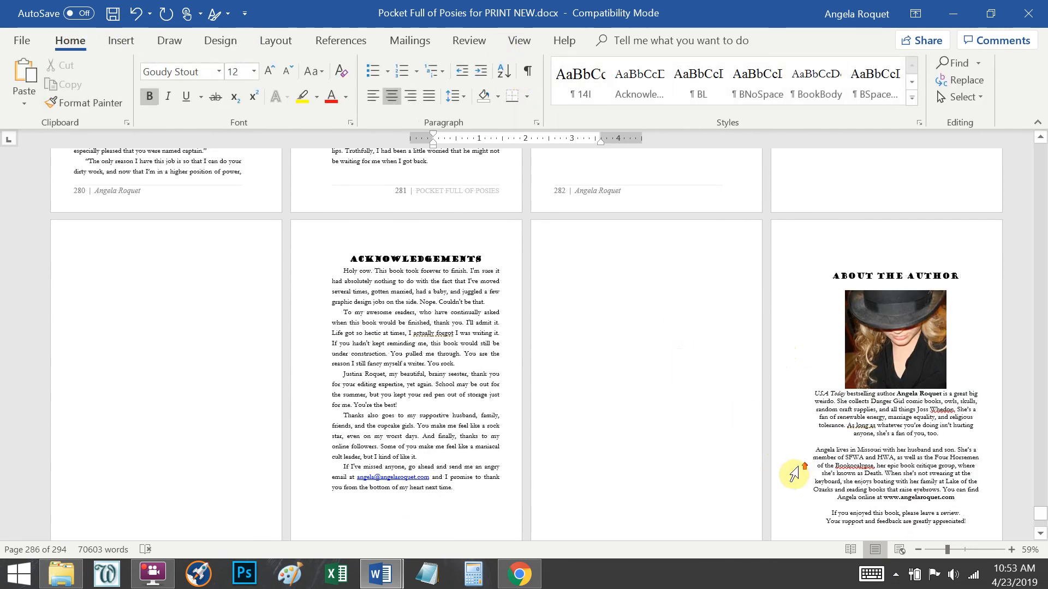
pyautogui.scroll(5, 791, 473)
pyautogui.scroll(-5, 721, 458)
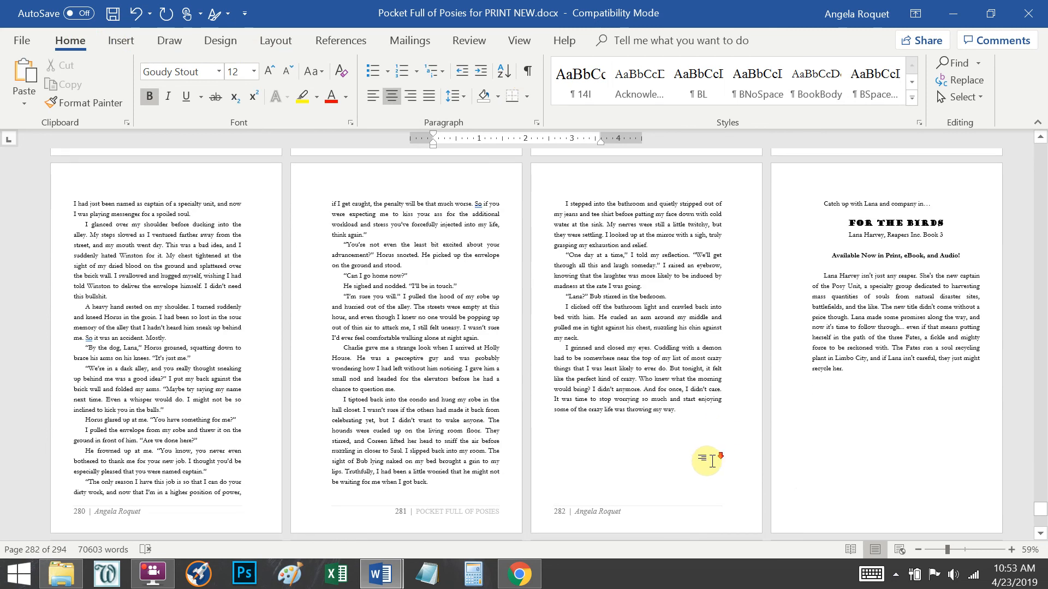
pyautogui.scroll(-5, 693, 458)
pyautogui.scroll(10, 683, 451)
pyautogui.scroll(5, 682, 446)
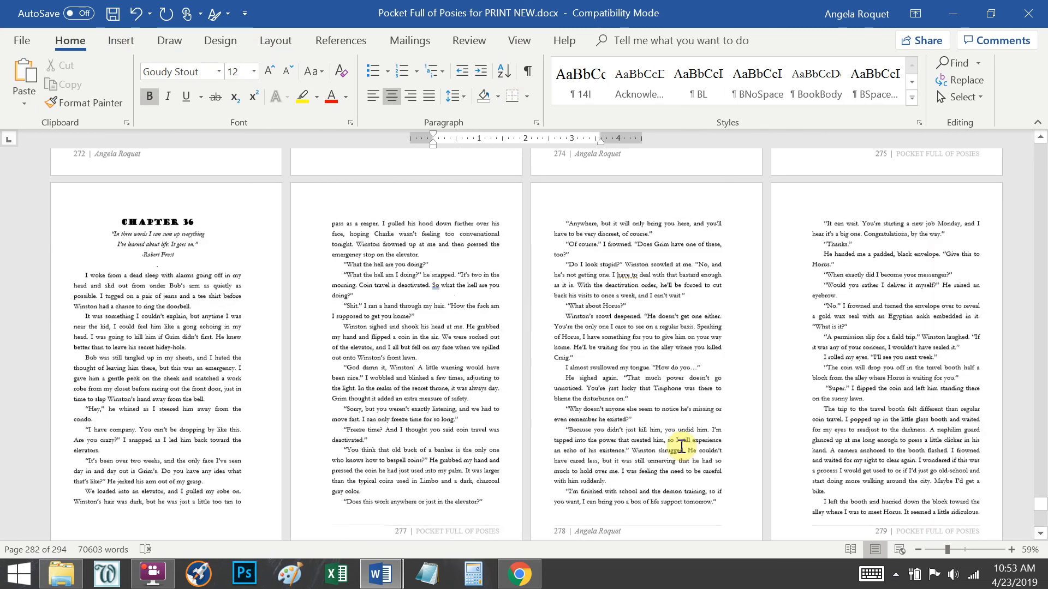
# Step: Review the PDF save settings and publishing options for Pocket Full of Posies, and return to the document without saving
pyautogui.click(27, 44)
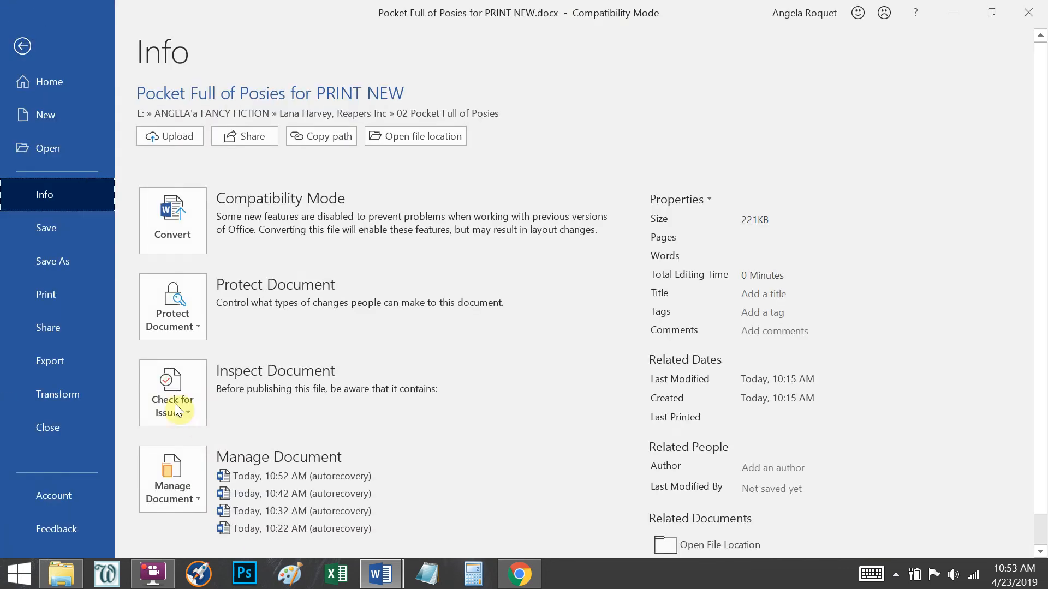
pyautogui.click(65, 271)
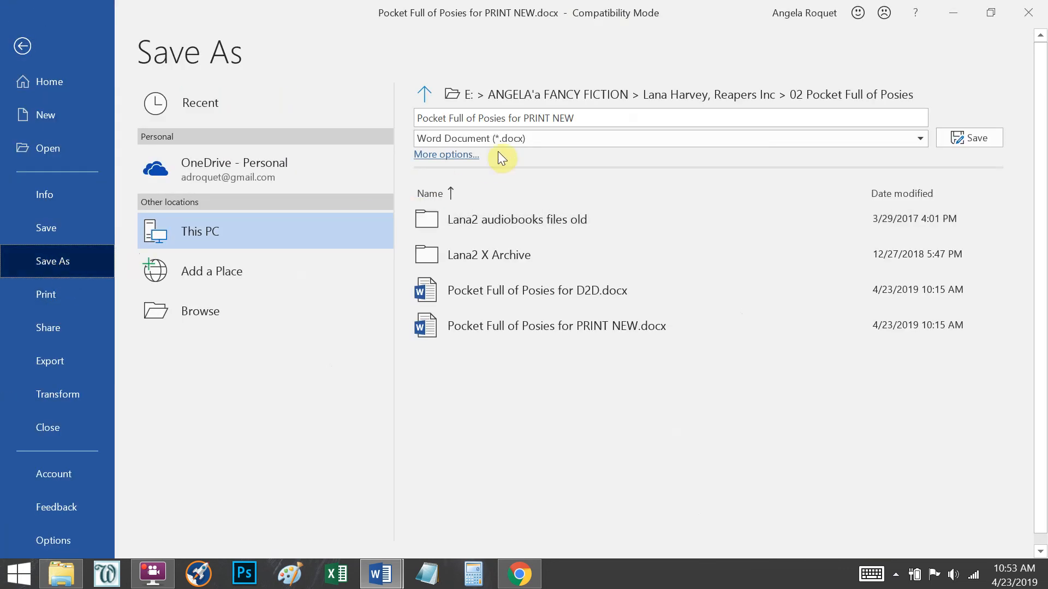
pyautogui.click(509, 139)
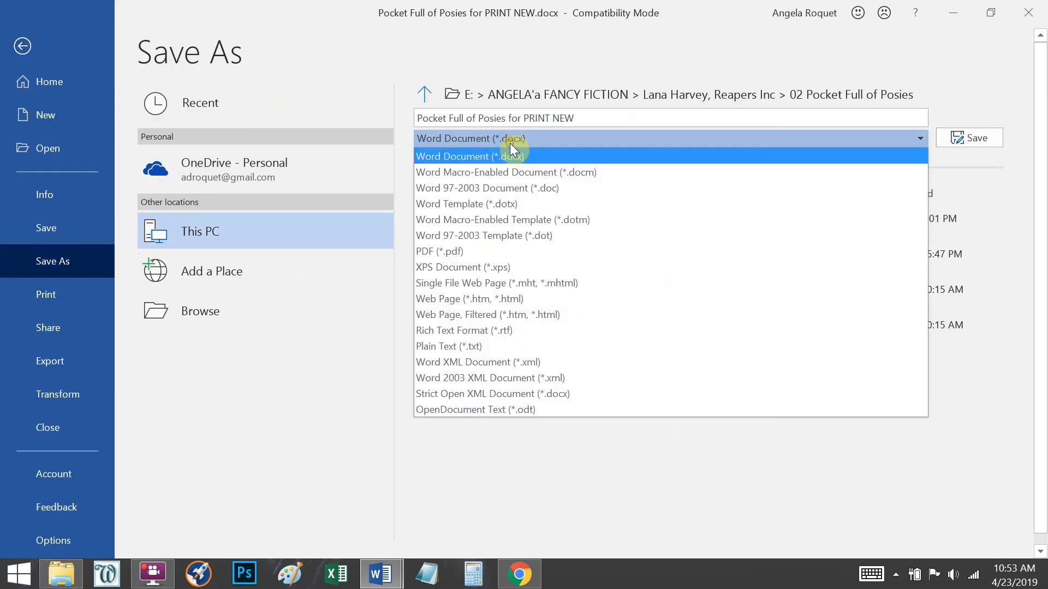
pyautogui.click(456, 251)
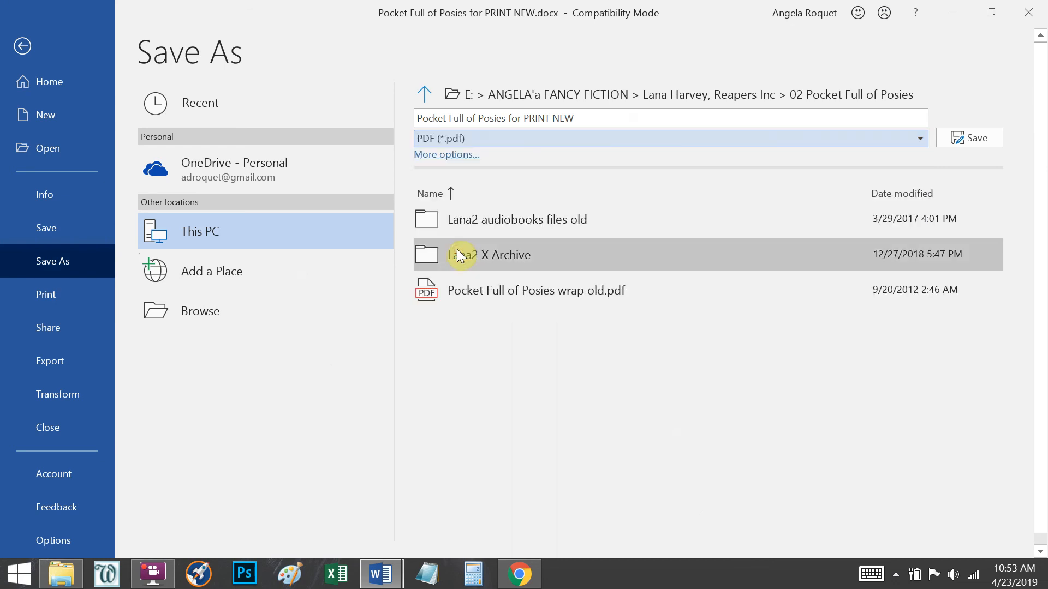
pyautogui.click(453, 155)
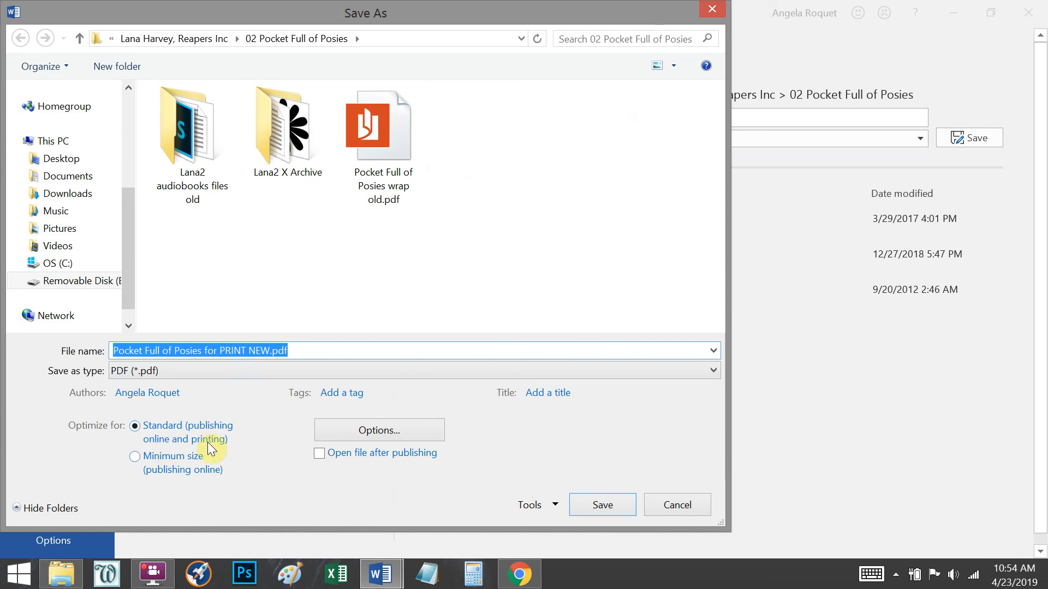
pyautogui.click(380, 431)
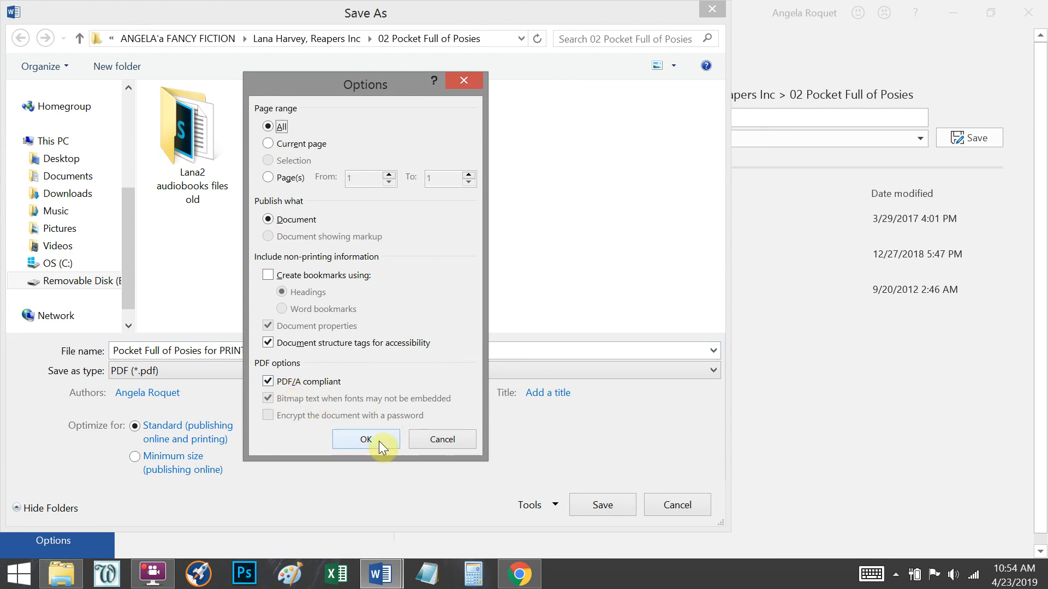
pyautogui.click(431, 441)
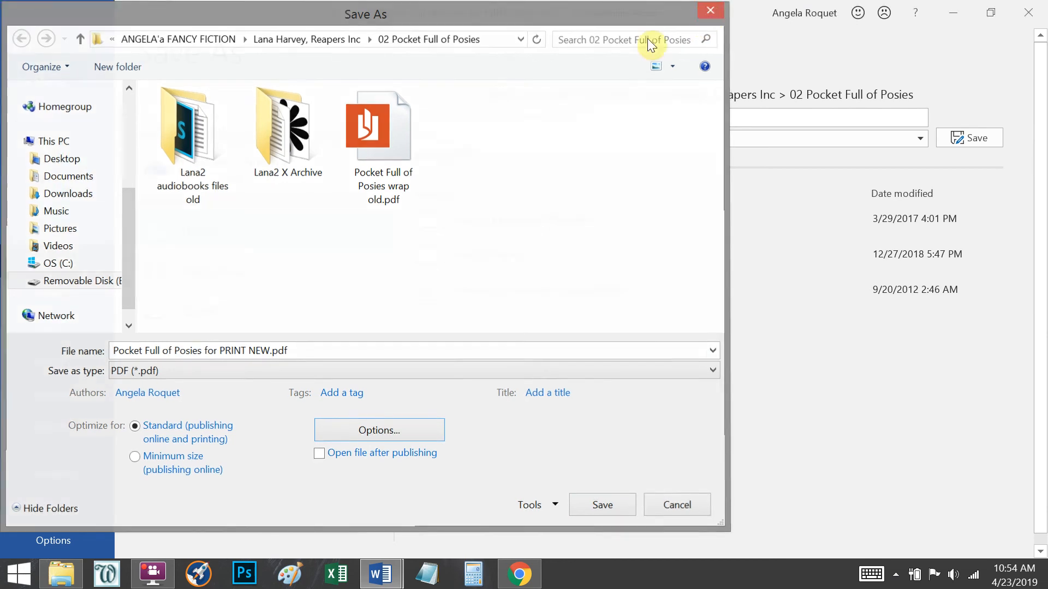
pyautogui.click(710, 12)
pyautogui.click(17, 49)
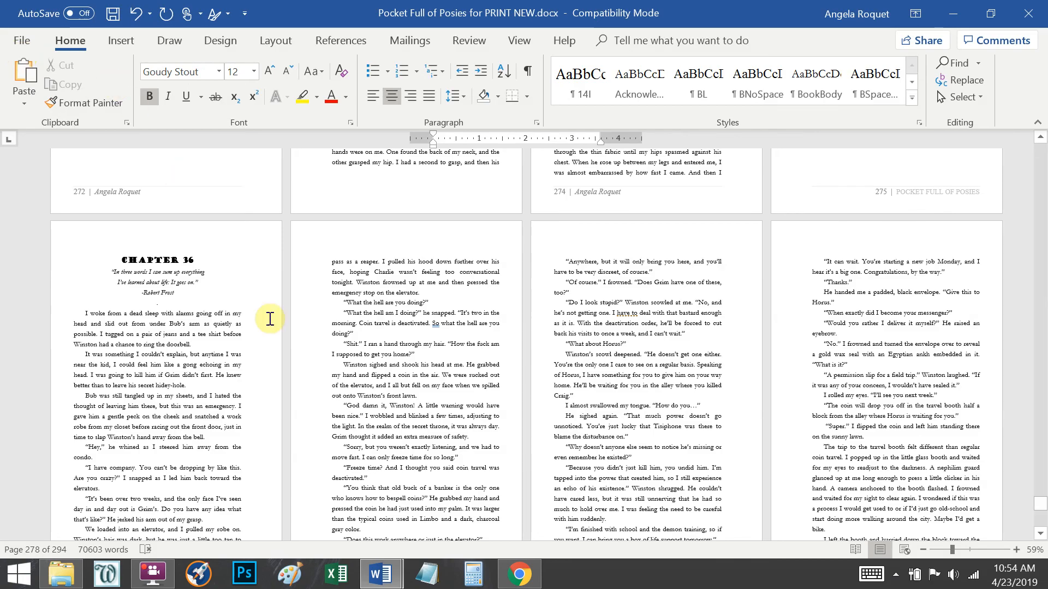
# Step: Turn on automatic hyphenation without words in CAPS, using a 0.5" hyphenation zone and a limit of 1 consecutive hyphen
pyautogui.scroll(10, 285, 449)
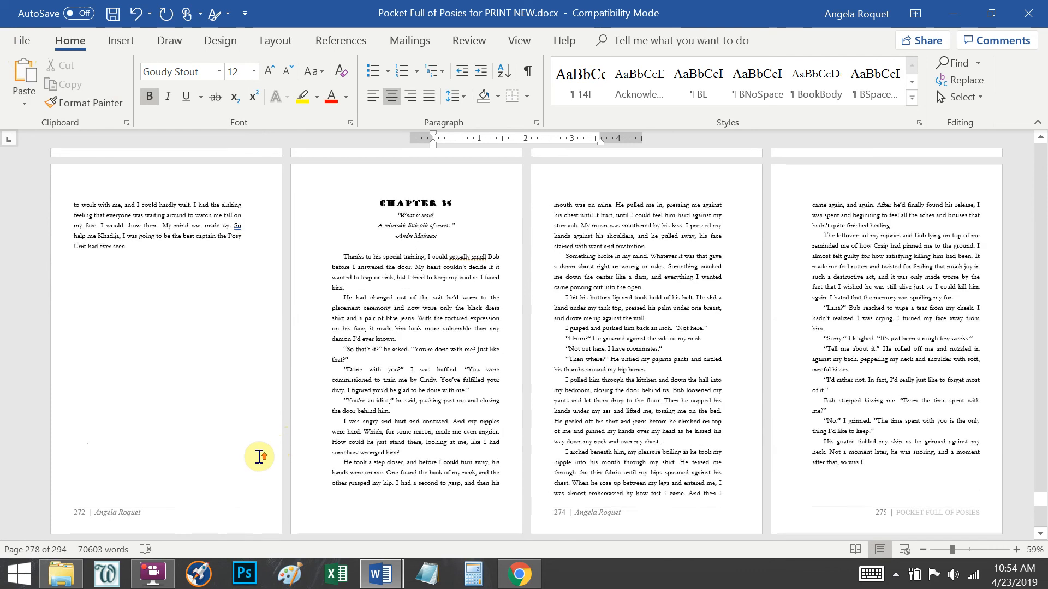
pyautogui.scroll(10, 278, 447)
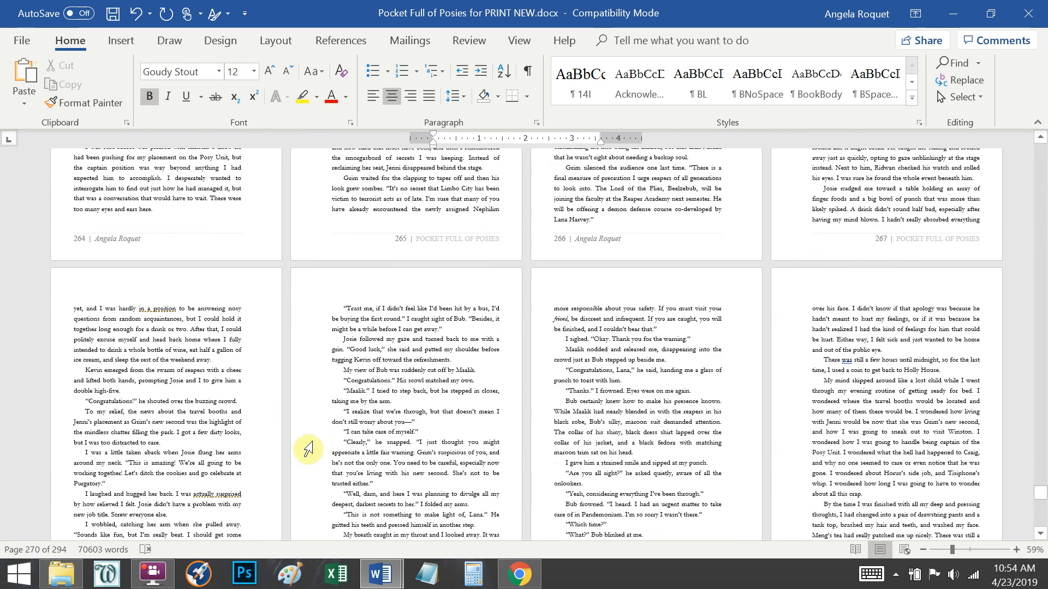
pyautogui.scroll(3, 290, 450)
pyautogui.scroll(3, 289, 453)
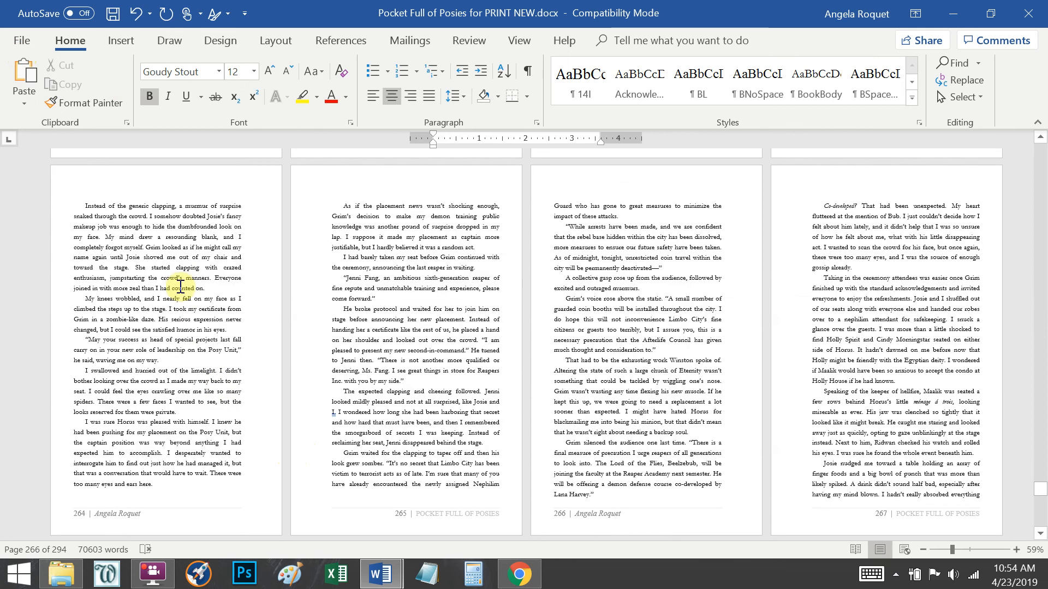
pyautogui.click(190, 261)
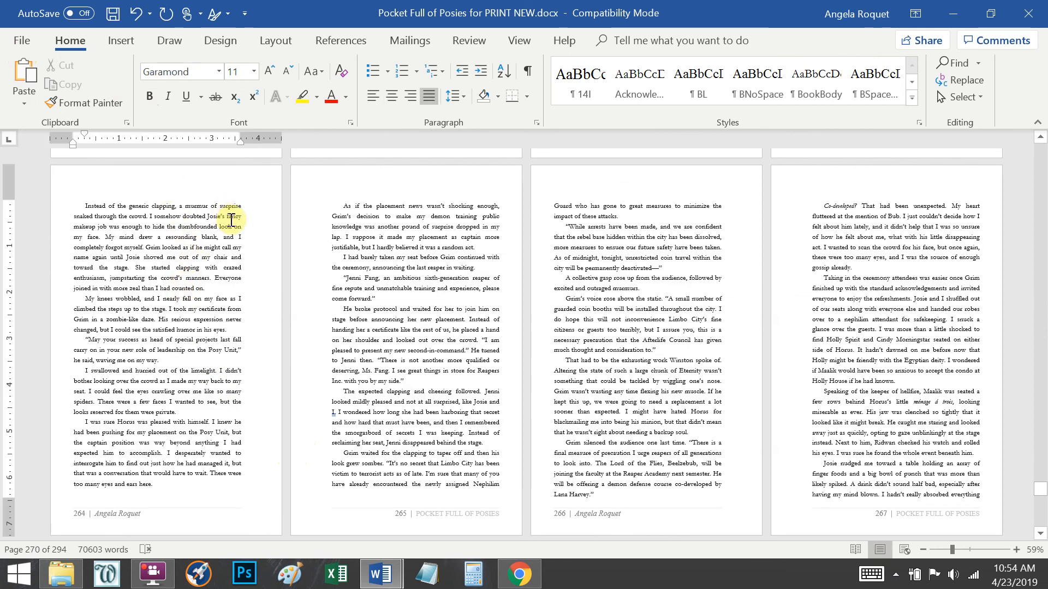
pyautogui.click(277, 48)
pyautogui.click(257, 97)
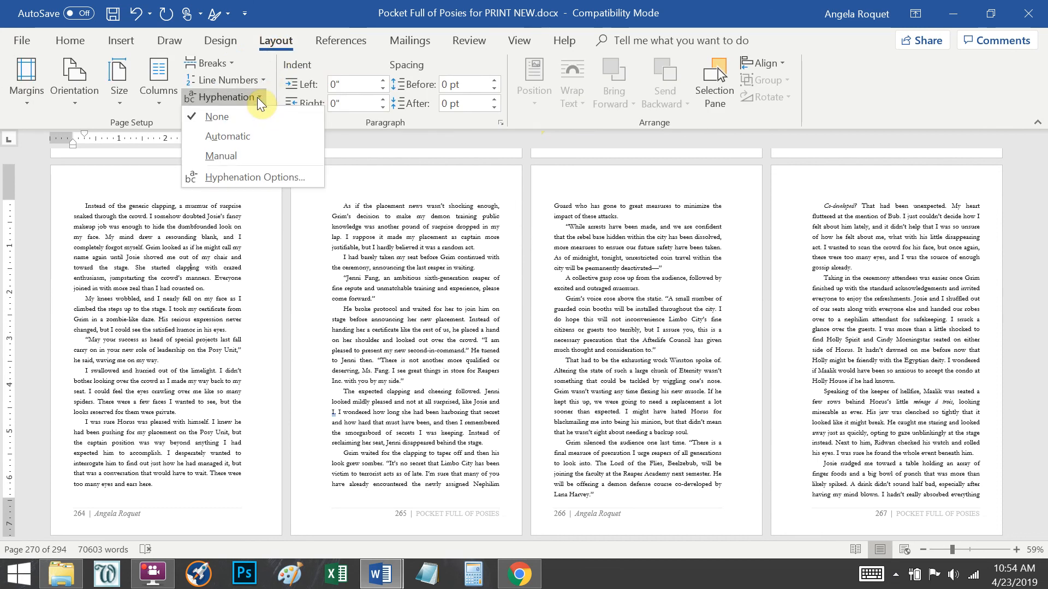
pyautogui.click(241, 178)
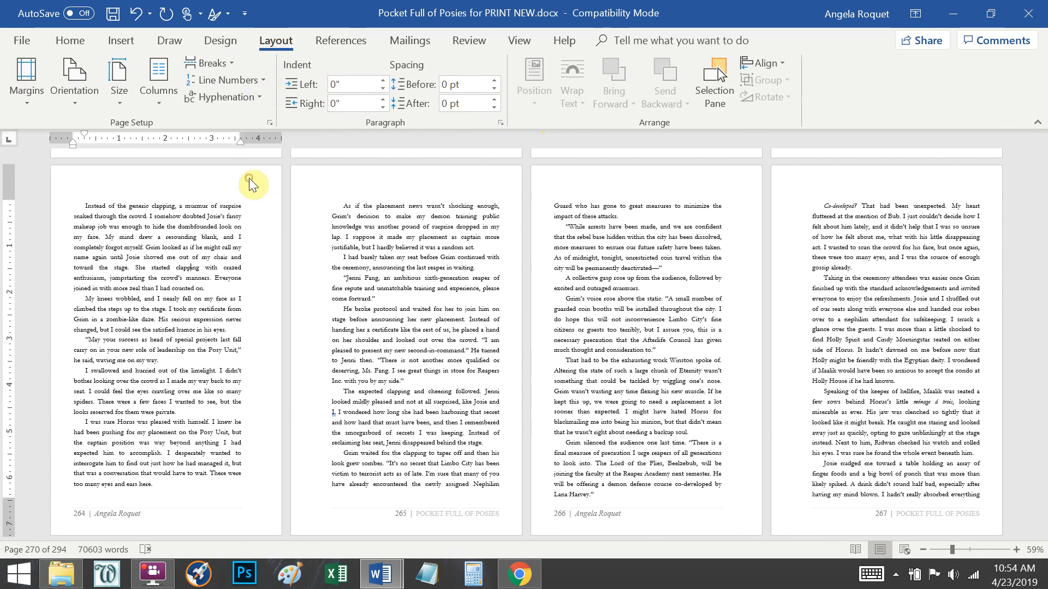
pyautogui.click(418, 232)
pyautogui.click(419, 251)
pyautogui.click(604, 271)
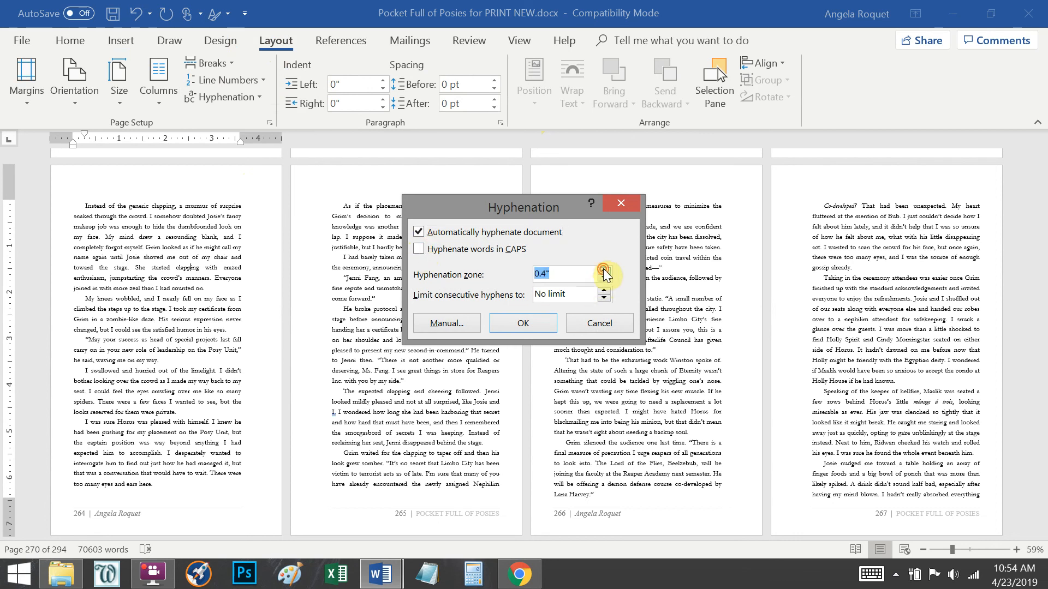
pyautogui.click(603, 290)
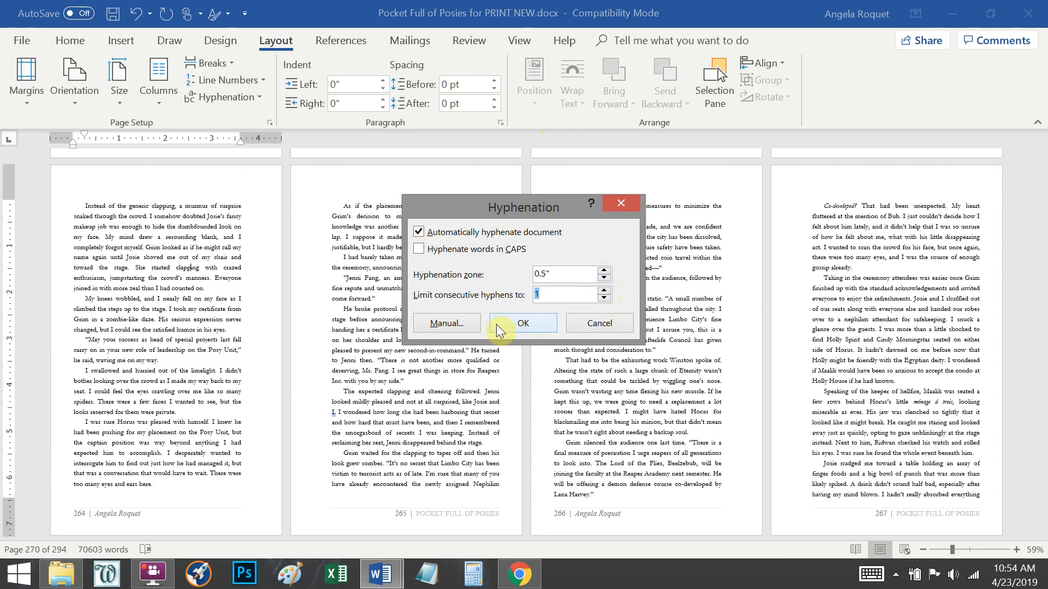
pyautogui.click(523, 323)
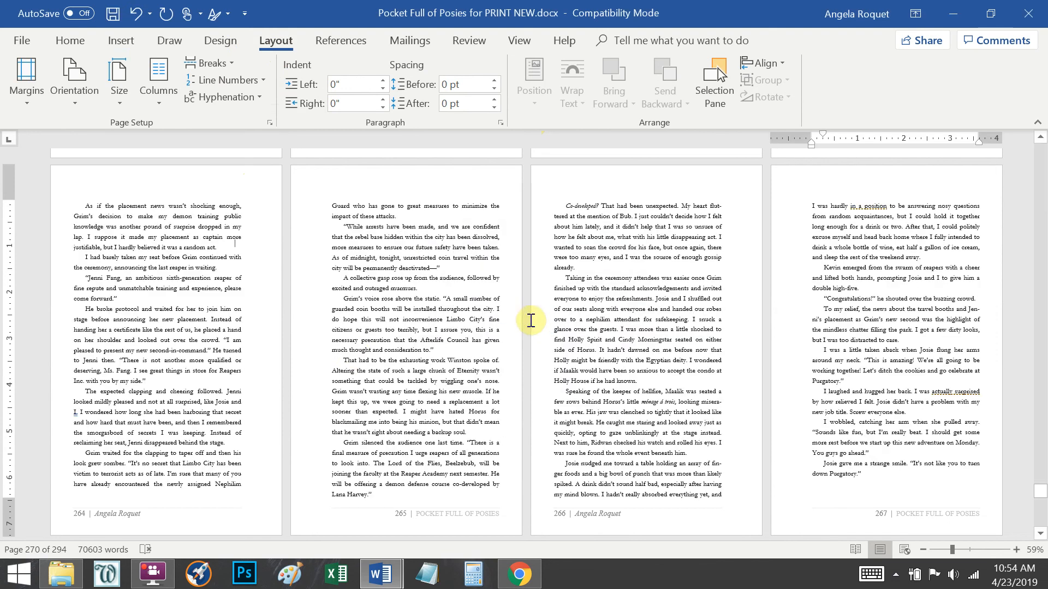
# Step: Check the page flow of the hyphenated text from the final chapters through the back matter
pyautogui.scroll(-15, 343, 406)
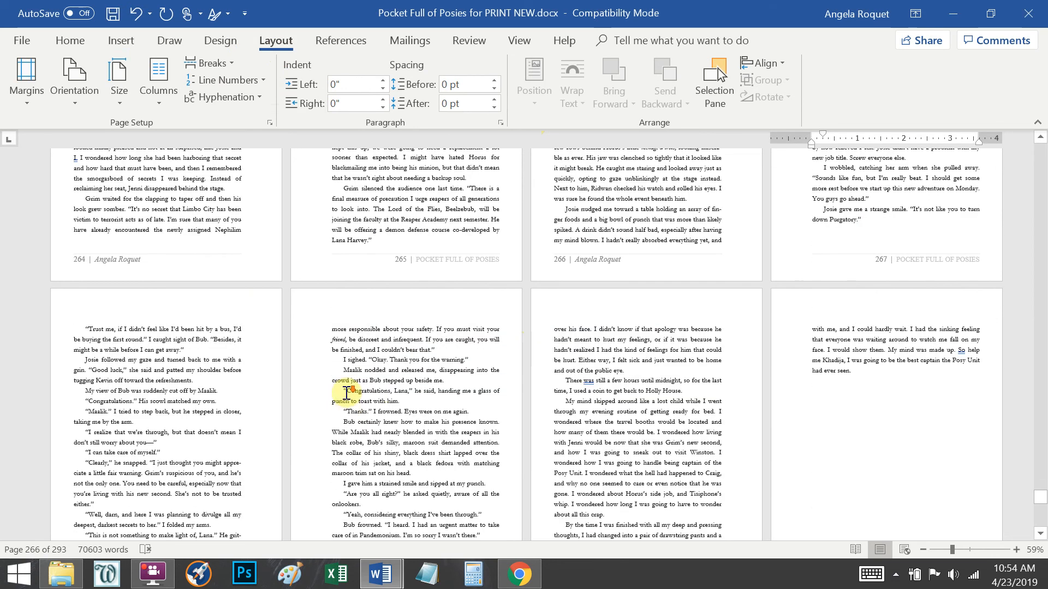
pyautogui.scroll(-15, 363, 364)
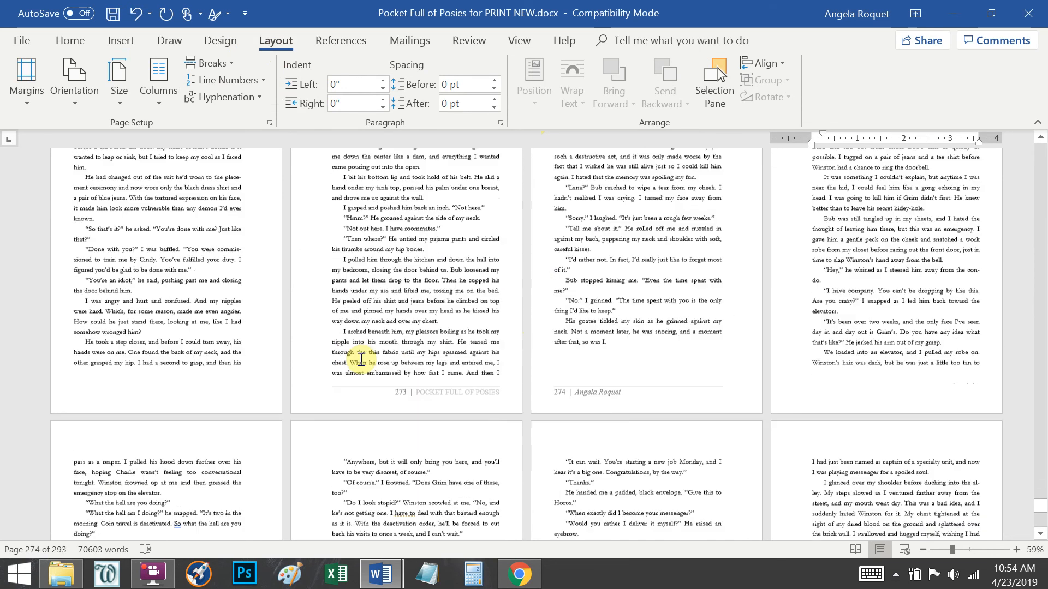
pyautogui.scroll(-14, 357, 362)
pyautogui.scroll(8, 355, 364)
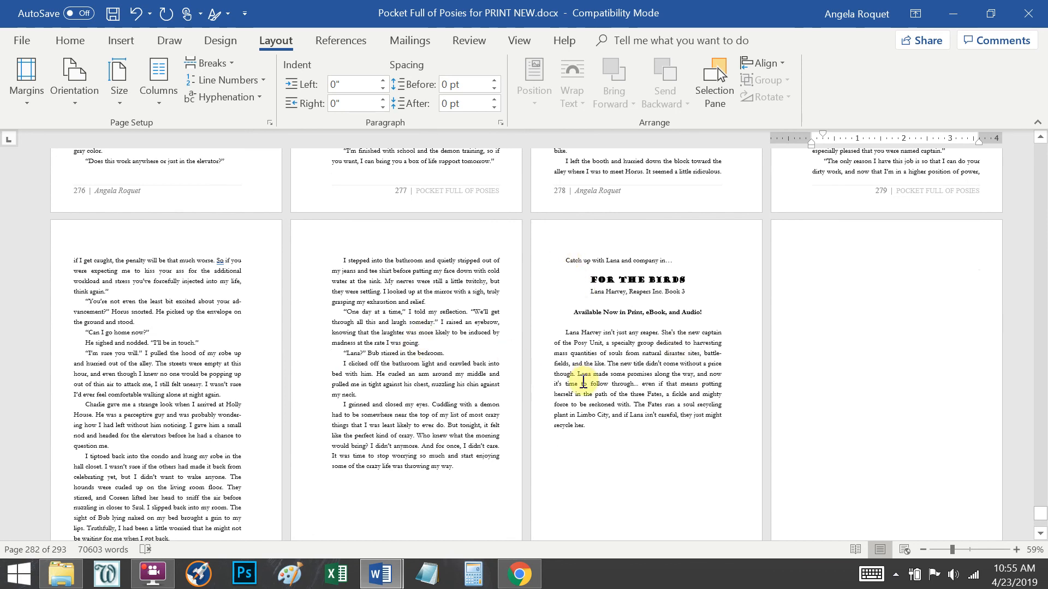
pyautogui.scroll(-3, 554, 388)
# Step: Show the formatting marks and review the page and section break types for the end of the last chapter
pyautogui.click(59, 43)
pyautogui.click(527, 70)
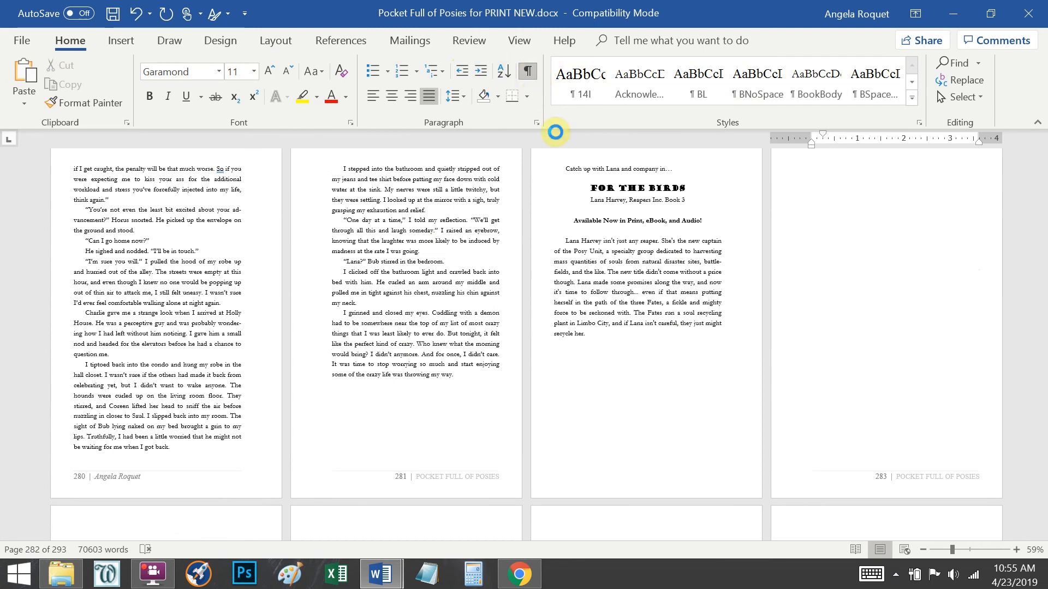
pyautogui.click(454, 375)
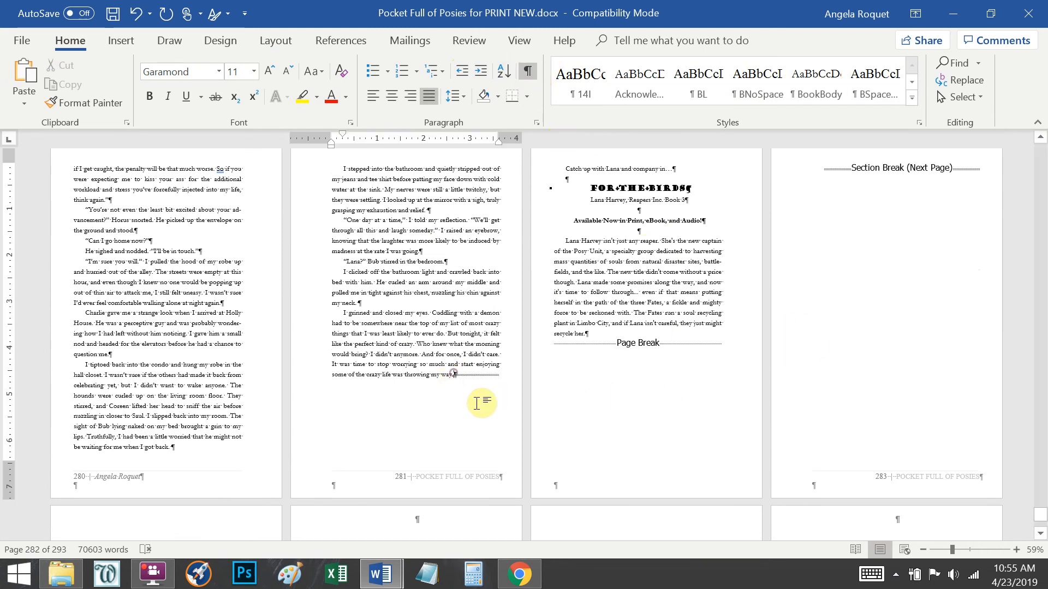
pyautogui.click(280, 43)
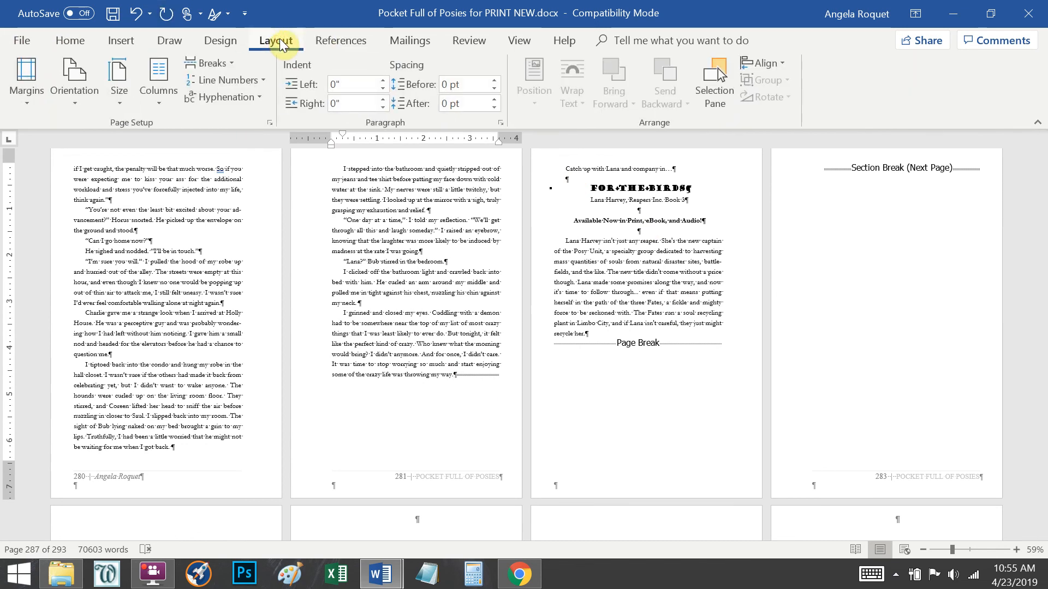
pyautogui.click(216, 63)
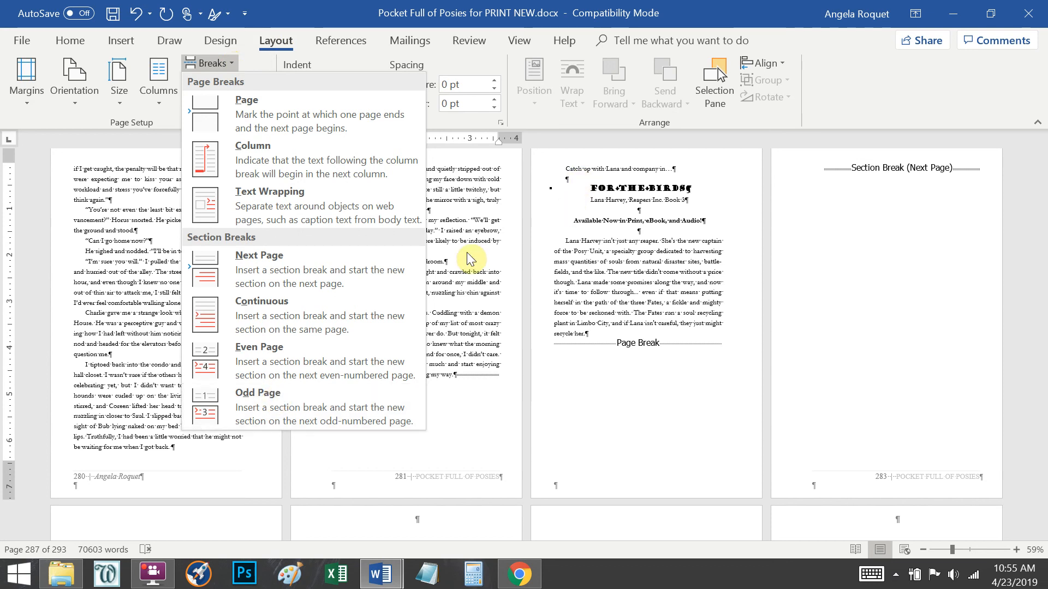
pyautogui.click(462, 232)
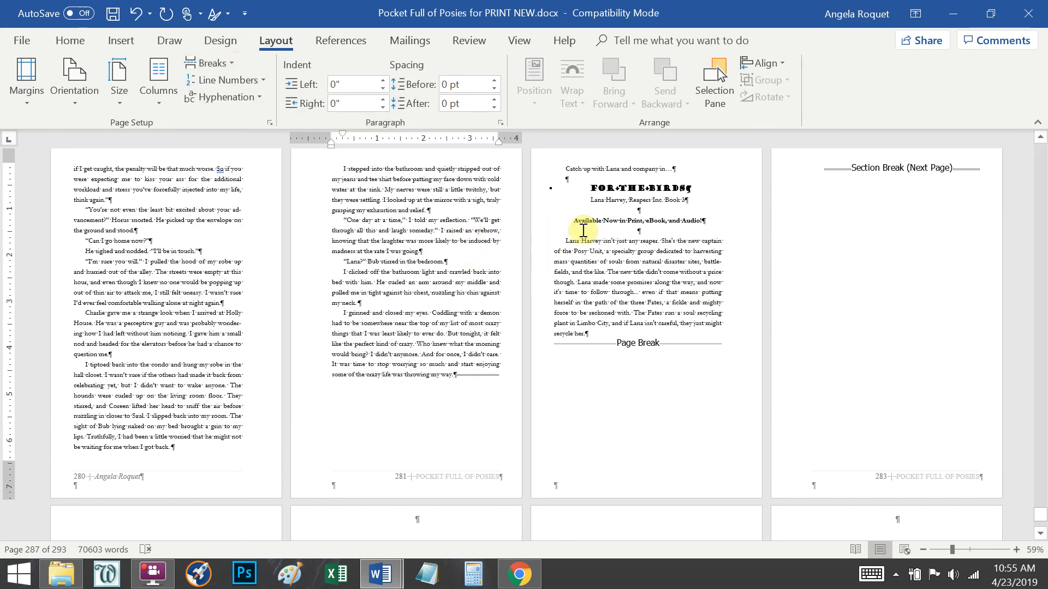
# Step: Insert a page break before the "Catch up with Lana and company in…" line that opens the For the Birds promo page
pyautogui.click(607, 241)
pyautogui.scroll(2, 584, 355)
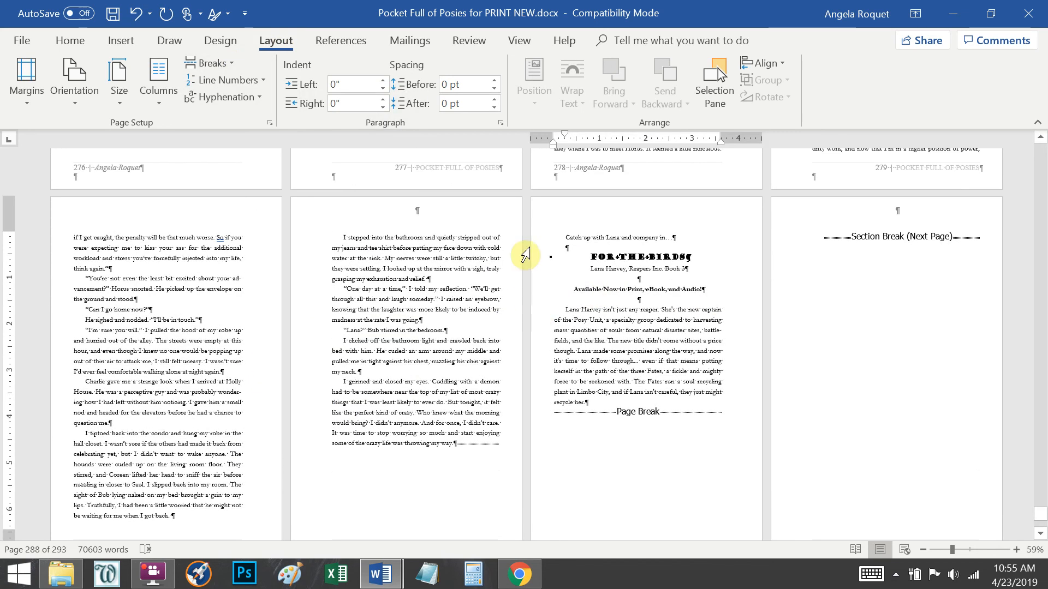
pyautogui.click(563, 238)
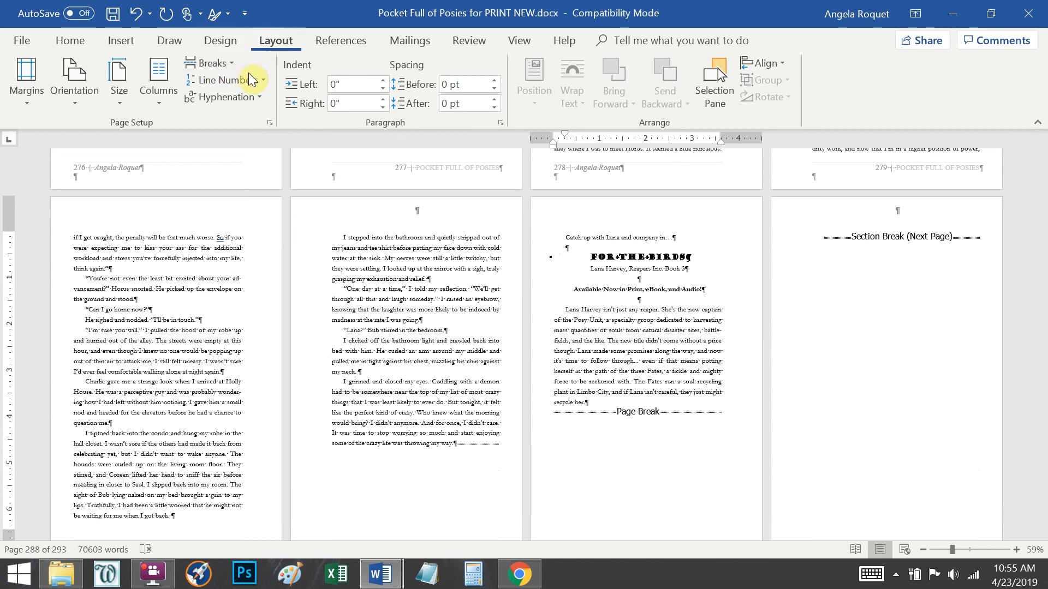
pyautogui.click(232, 64)
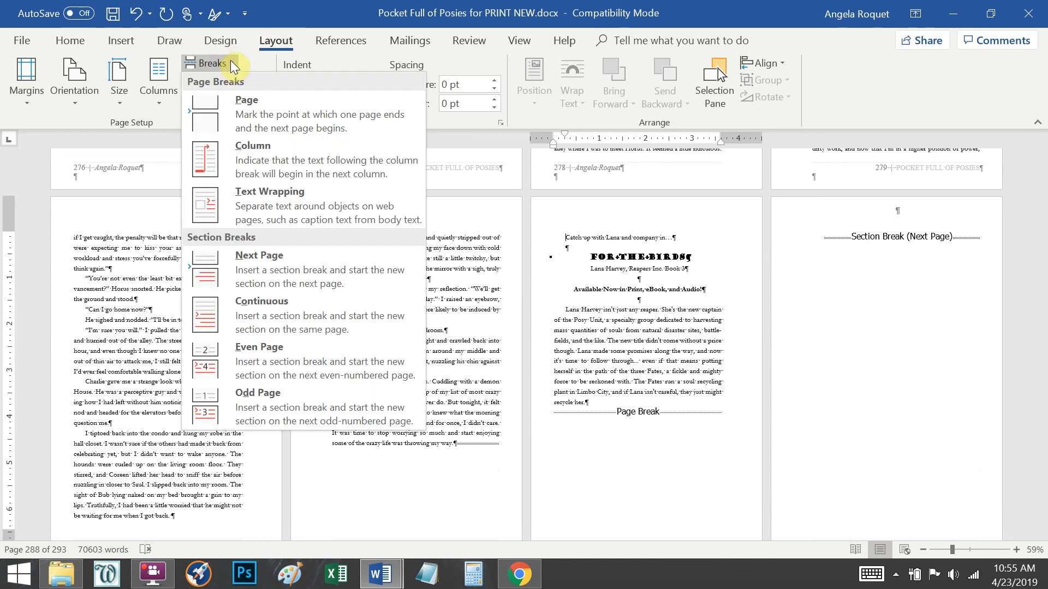
pyautogui.click(266, 117)
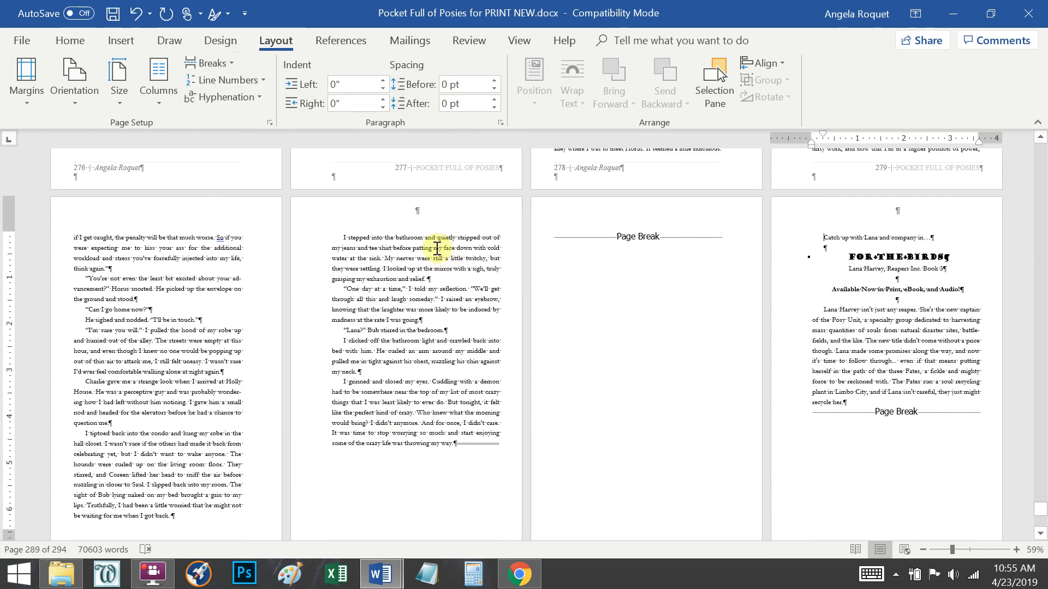
# Step: Unlink the odd page footer of the For the Birds section from the previous section, delete its contents, and exit footer editing
pyautogui.scroll(-1, 737, 382)
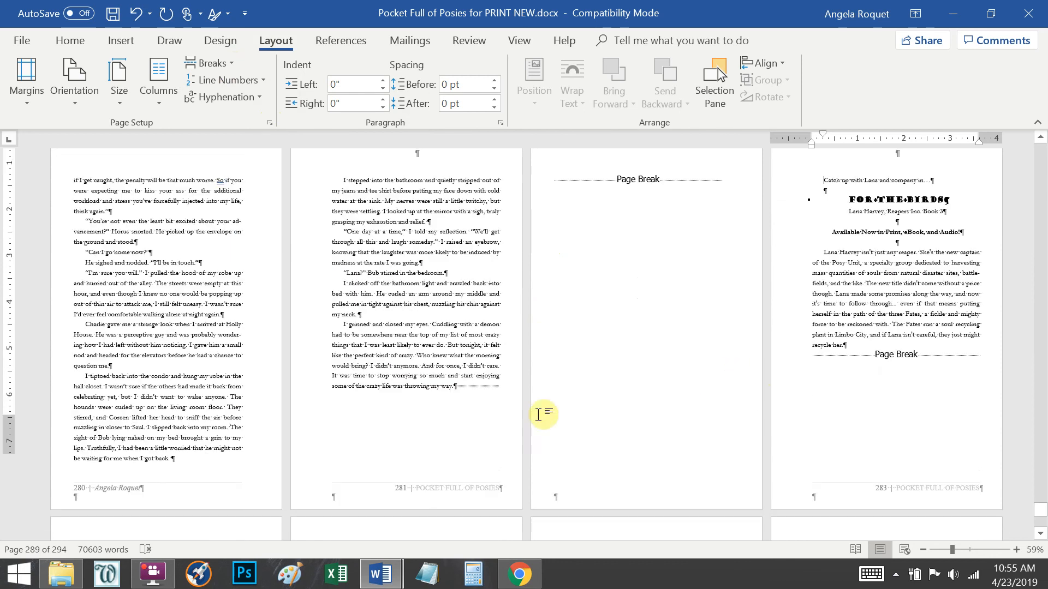
pyautogui.scroll(-5, 826, 256)
pyautogui.doubleClick(889, 225)
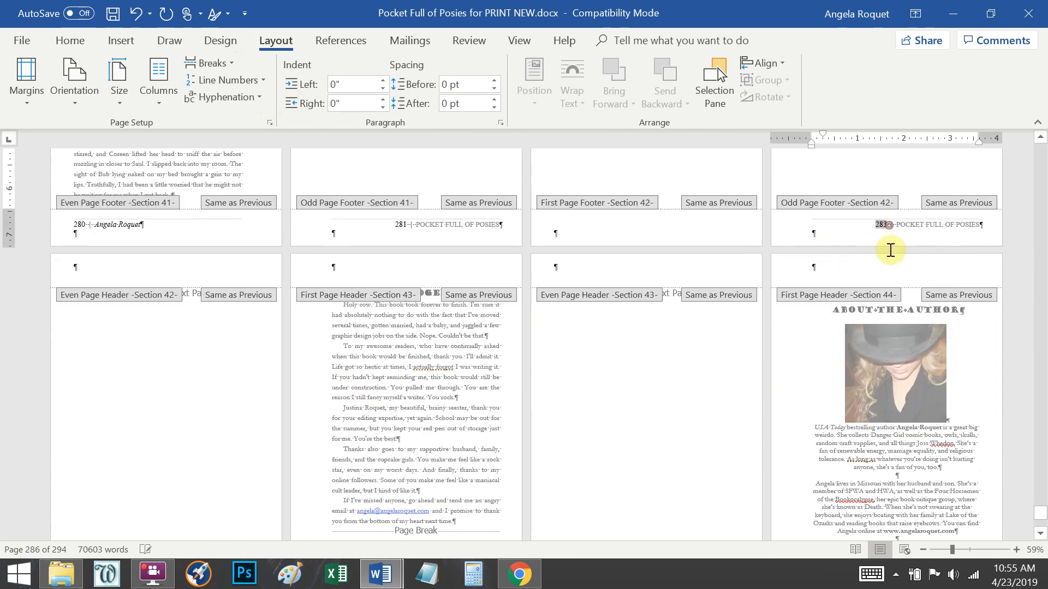
pyautogui.click(474, 104)
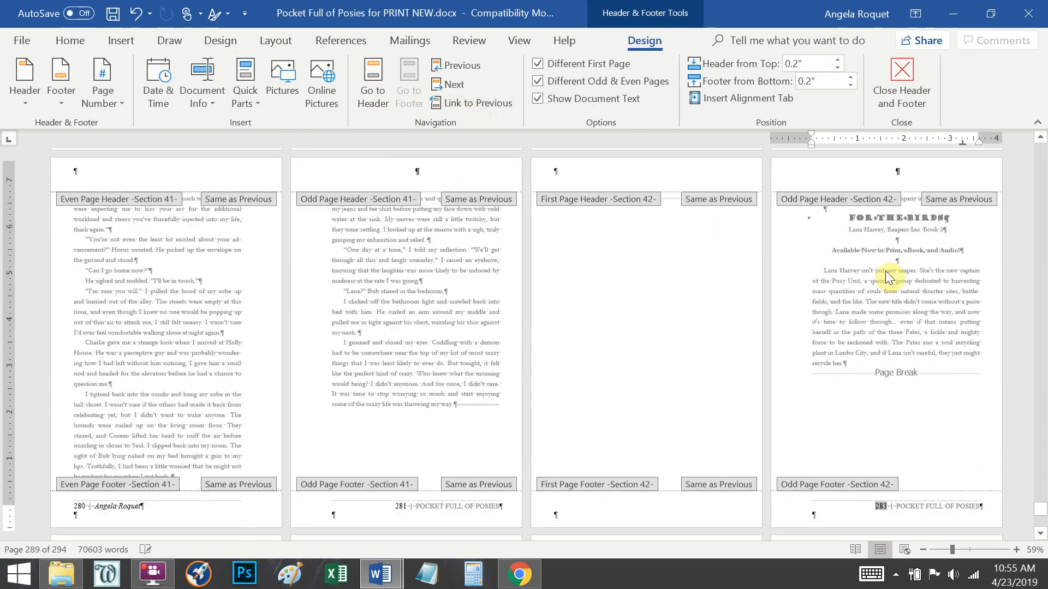
pyautogui.click(786, 511)
pyautogui.press('Delete')
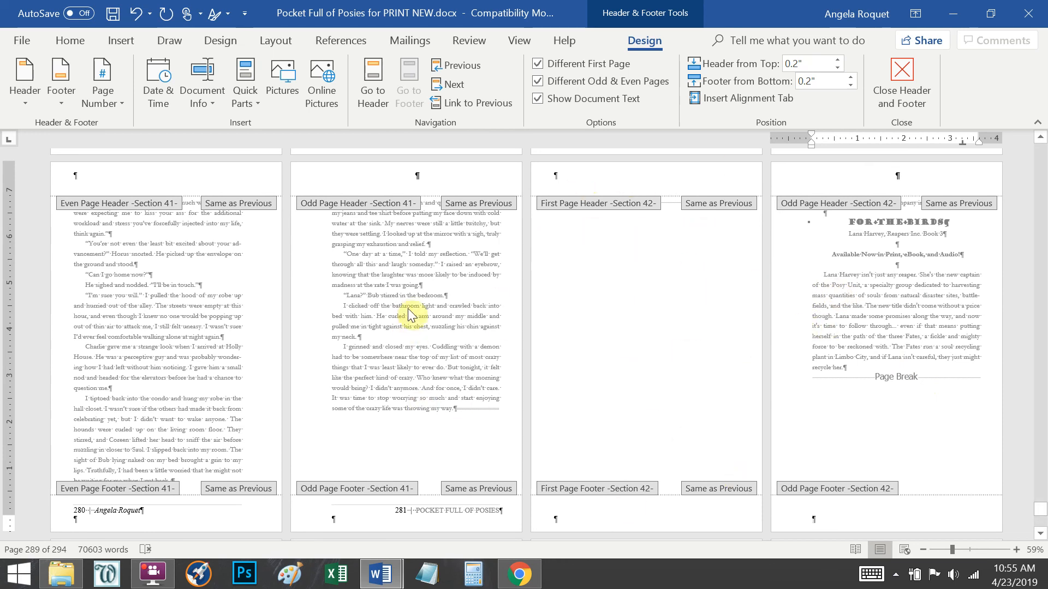
pyautogui.click(437, 515)
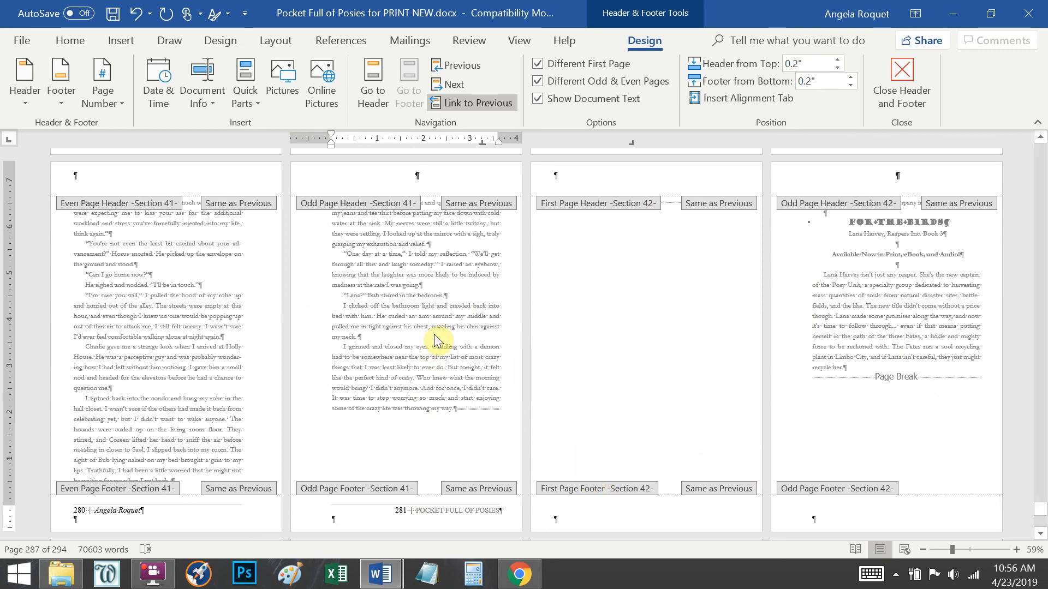
pyautogui.doubleClick(435, 335)
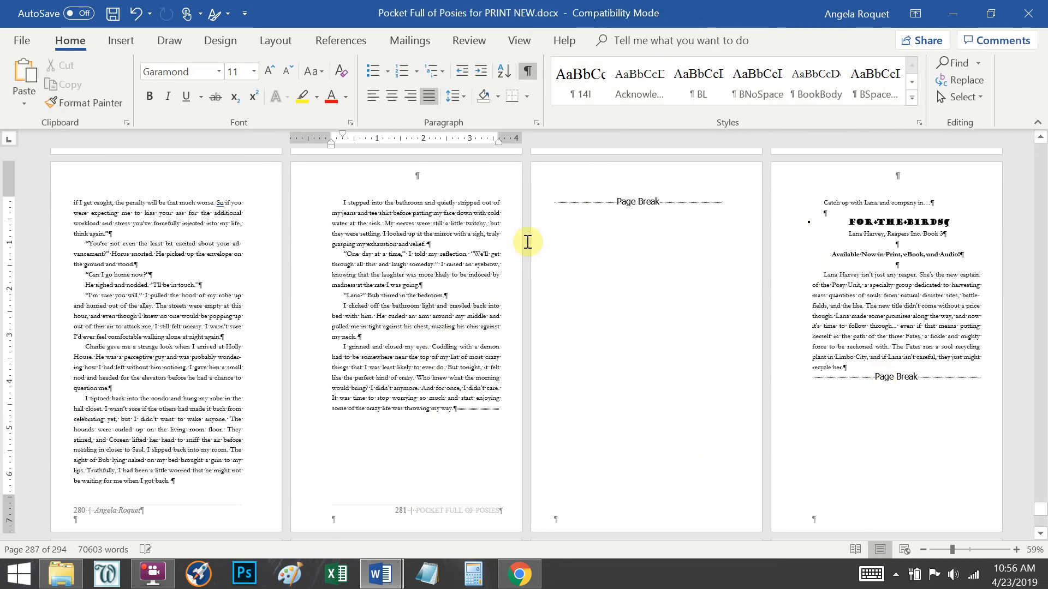
# Step: Check the page order and empty footers of the back matter and the preceding final chapter pages
pyautogui.scroll(-5, 349, 423)
pyautogui.scroll(-2, 316, 376)
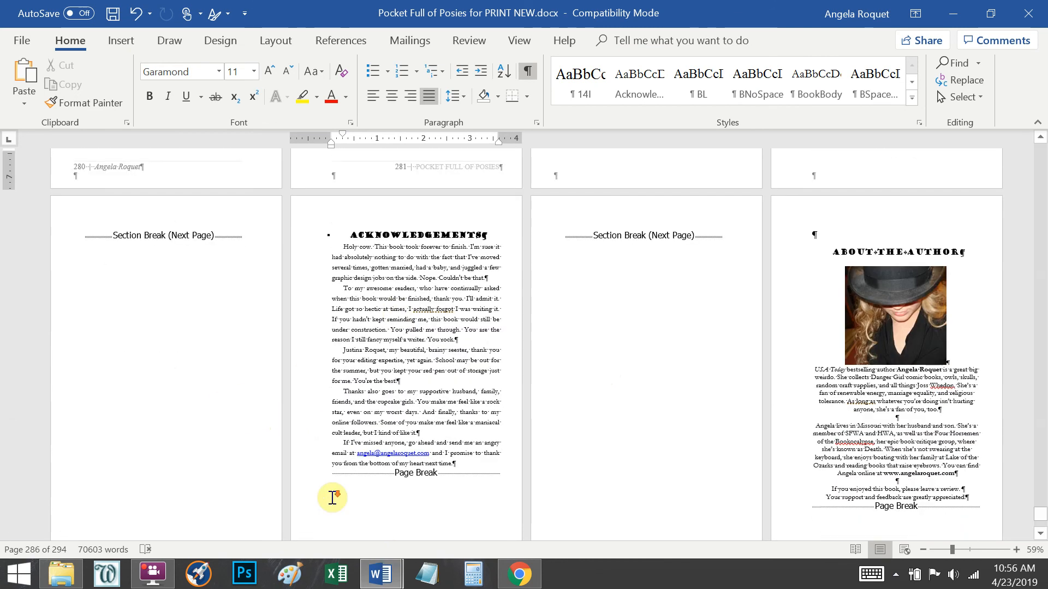
pyautogui.scroll(-3, 330, 497)
pyautogui.scroll(-4, 326, 503)
pyautogui.scroll(3, 326, 502)
pyautogui.scroll(3, 326, 503)
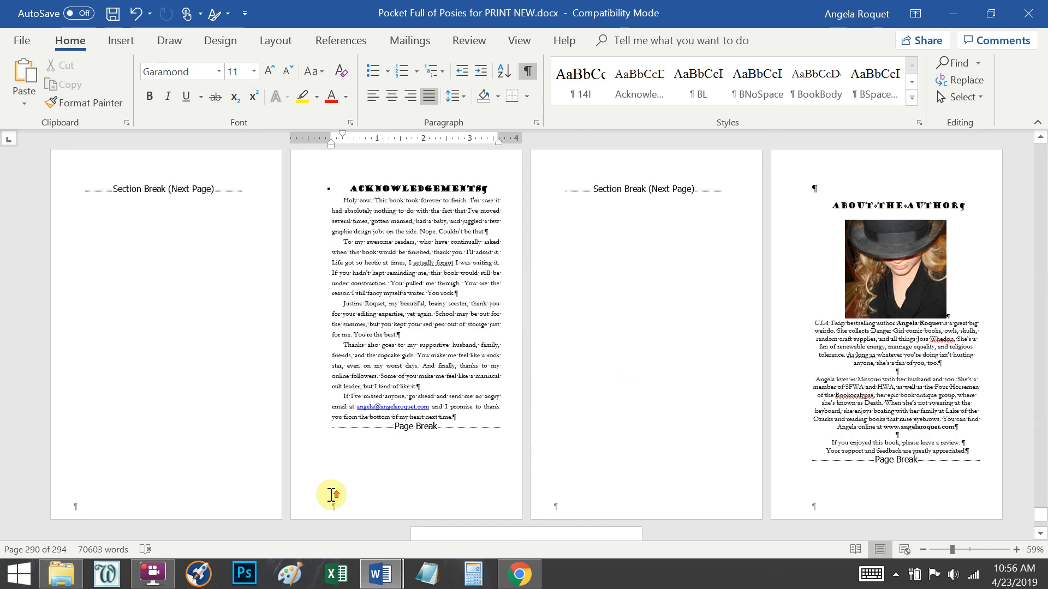
pyautogui.scroll(18, 331, 495)
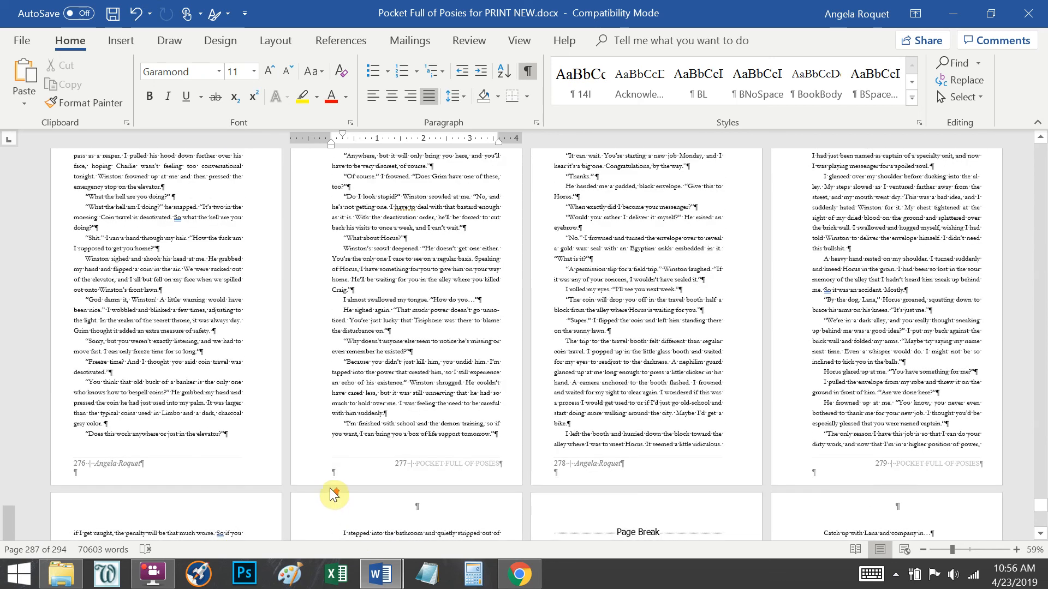
pyautogui.scroll(2, 331, 495)
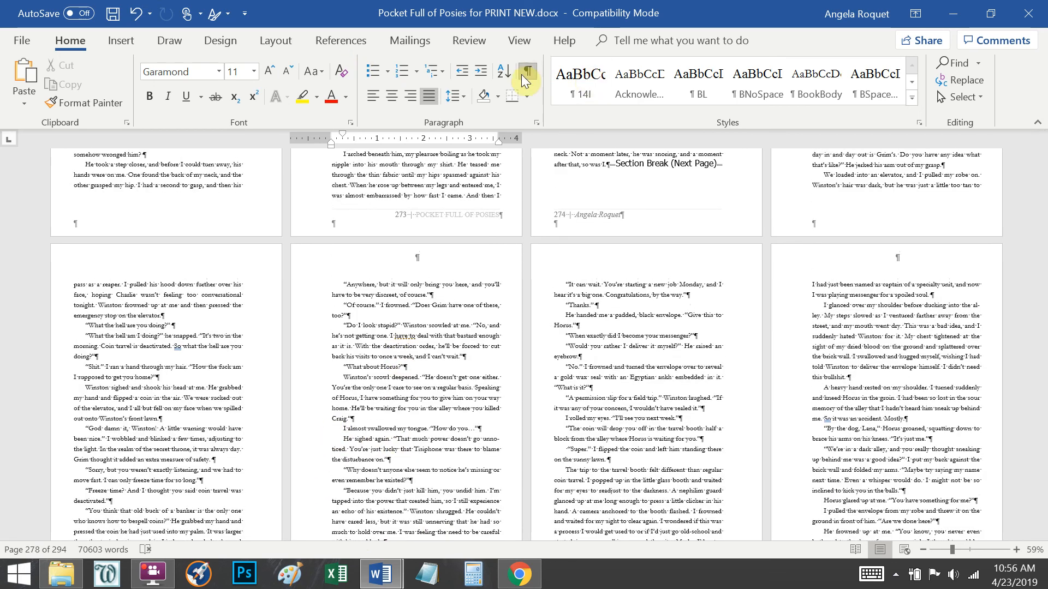
# Step: Hide the formatting marks and go back to the first page of the document
pyautogui.click(525, 73)
pyautogui.scroll(-2, 404, 422)
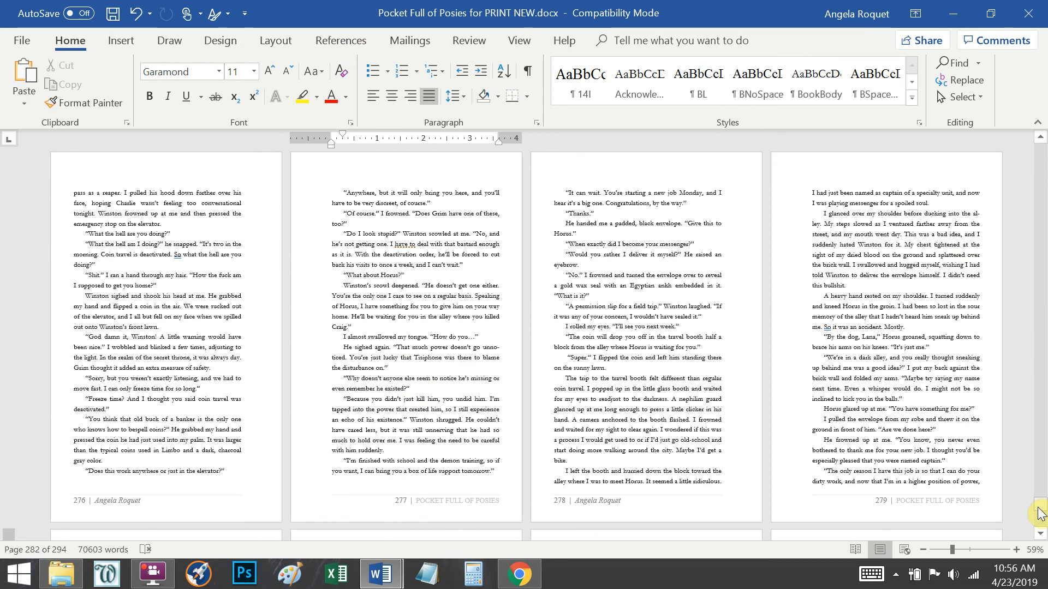
pyautogui.scroll(2, 1040, 507)
pyautogui.moveTo(1045, 152); pyautogui.dragTo(1043, 140)
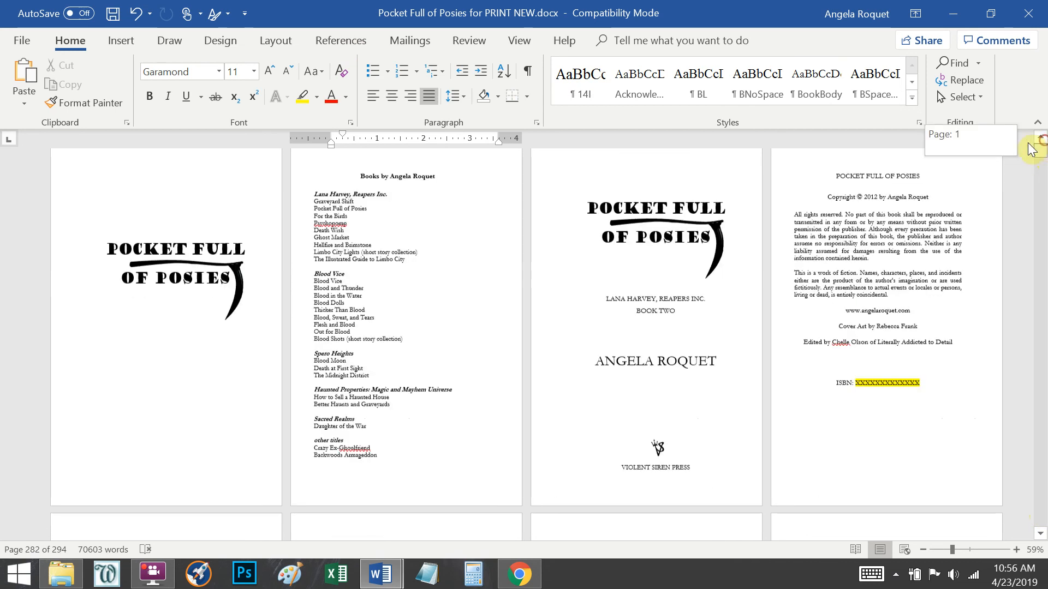
# Step: Exclude the rights and fiction disclaimer paragraphs on the copyright page from hyphenation with the Don't hyphenate paragraph option
pyautogui.click(275, 40)
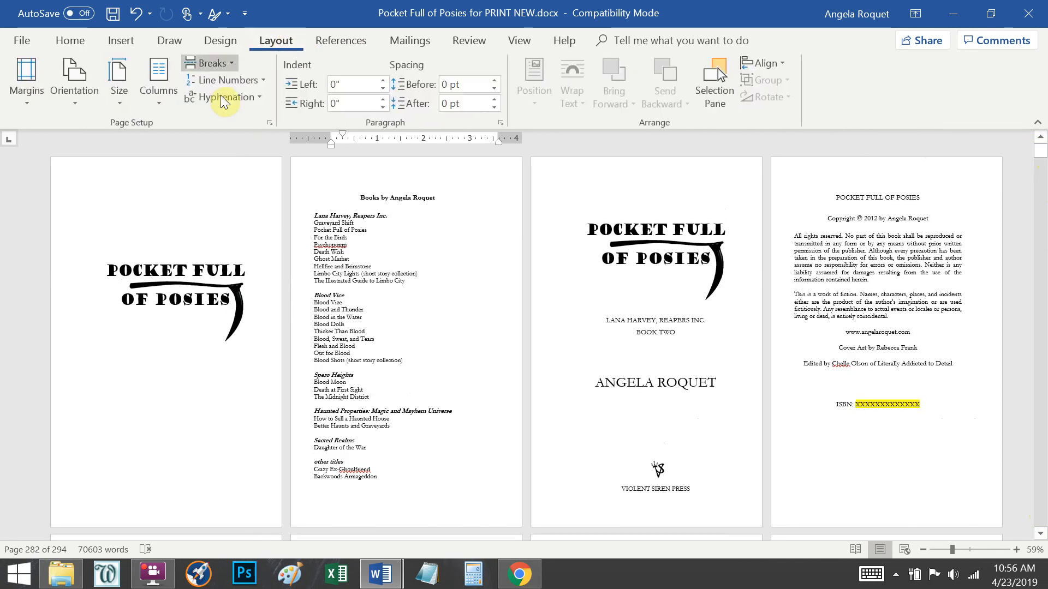
pyautogui.click(261, 97)
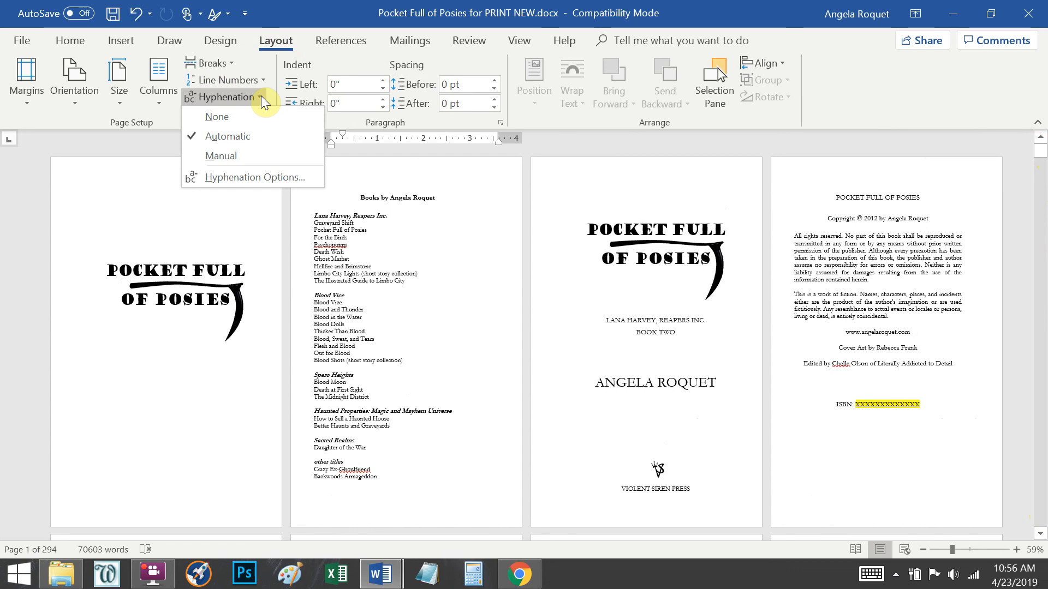
pyautogui.click(262, 99)
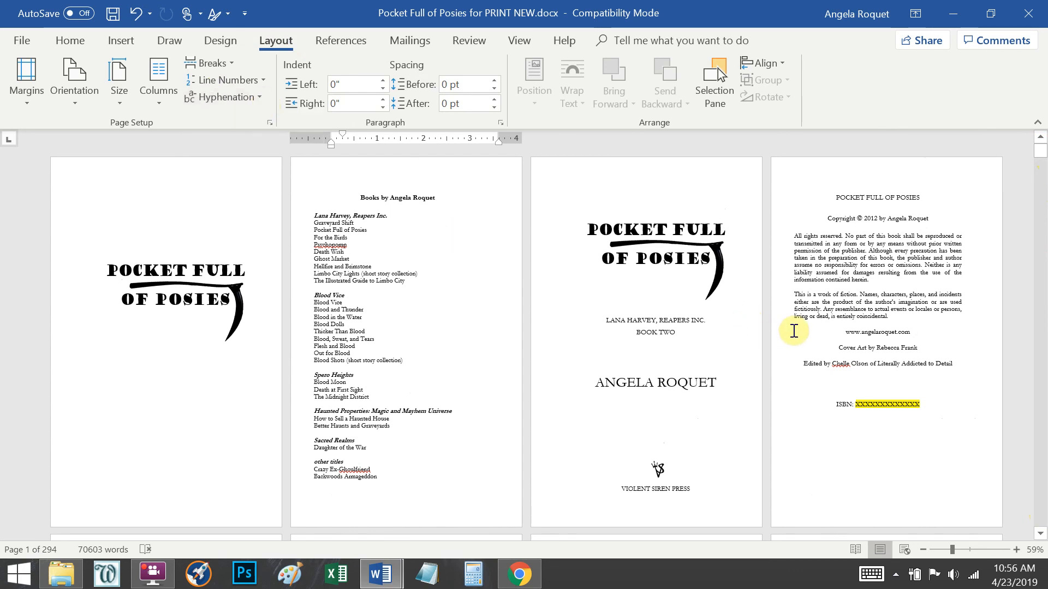
pyautogui.click(841, 244)
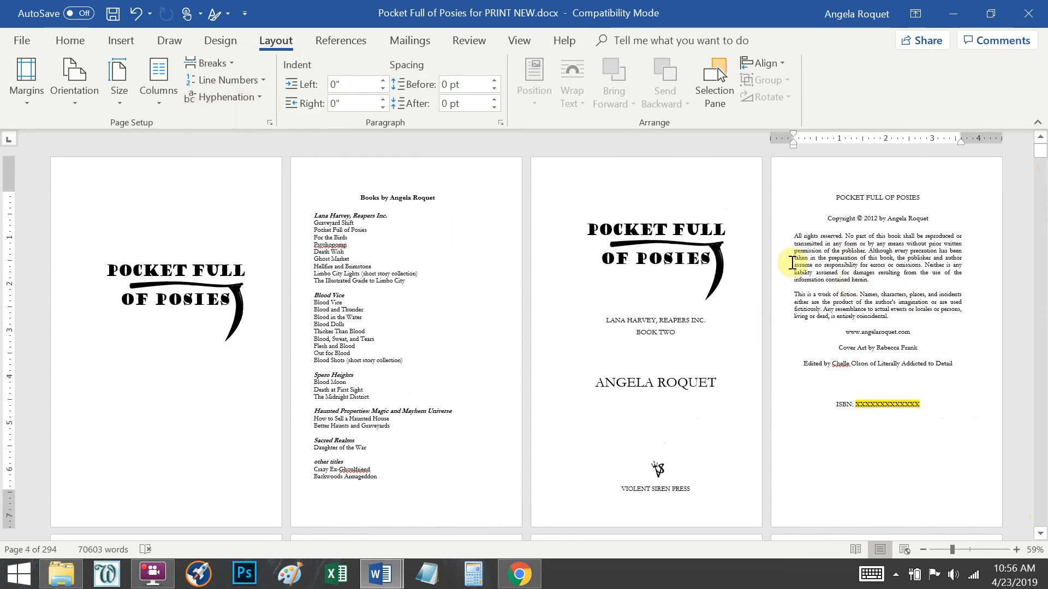
pyautogui.moveTo(791, 234); pyautogui.dragTo(897, 342)
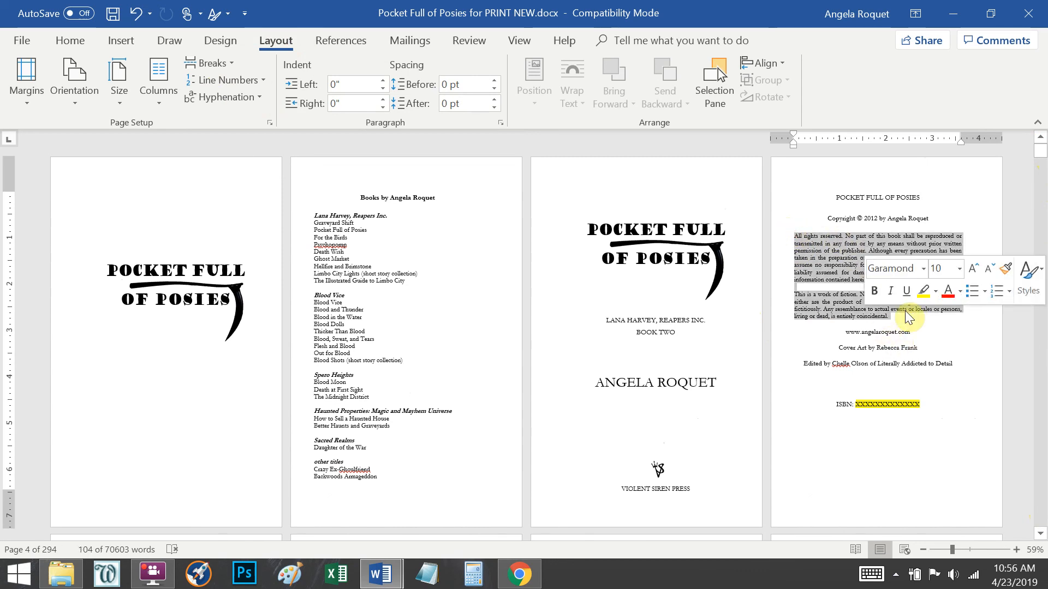
pyautogui.click(499, 122)
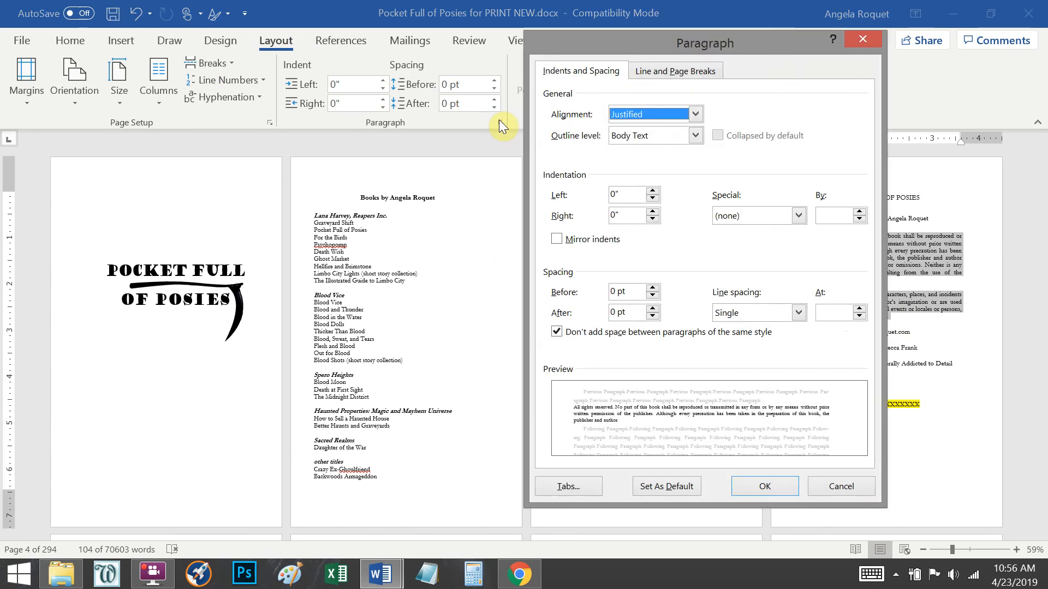
pyautogui.click(677, 71)
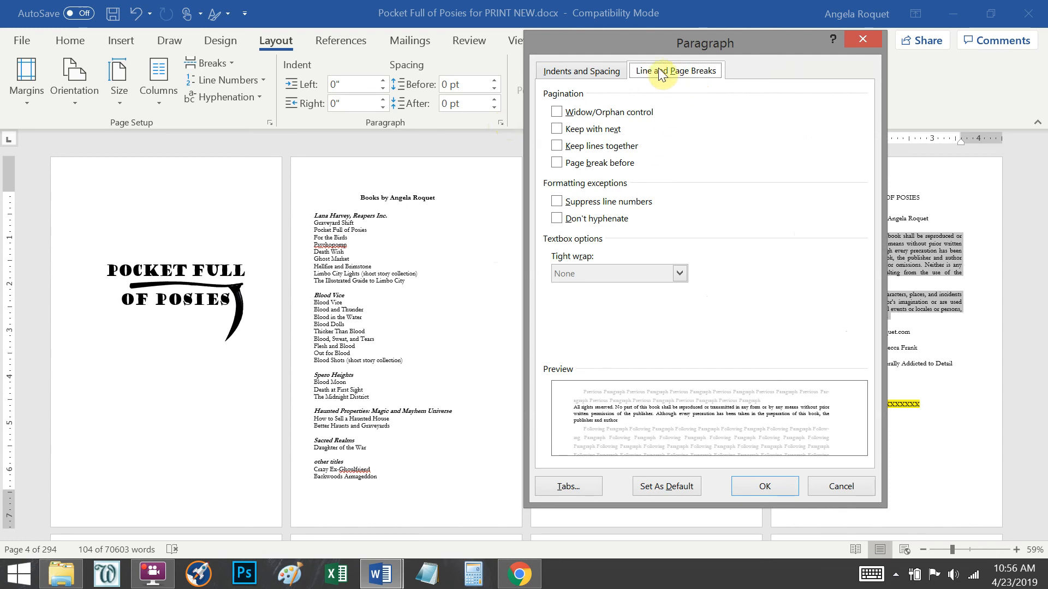
pyautogui.click(556, 219)
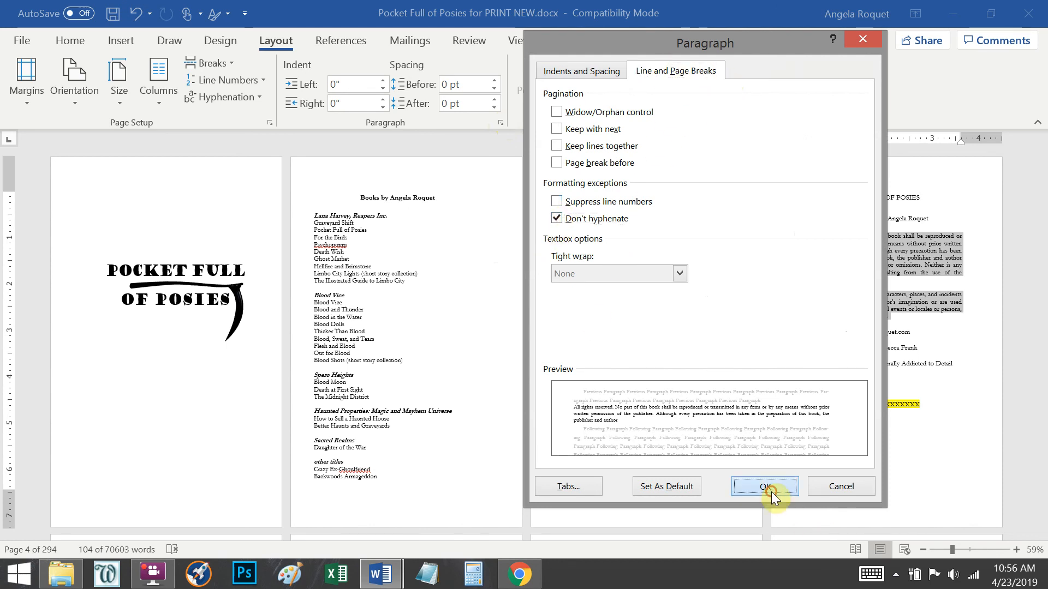
pyautogui.click(768, 488)
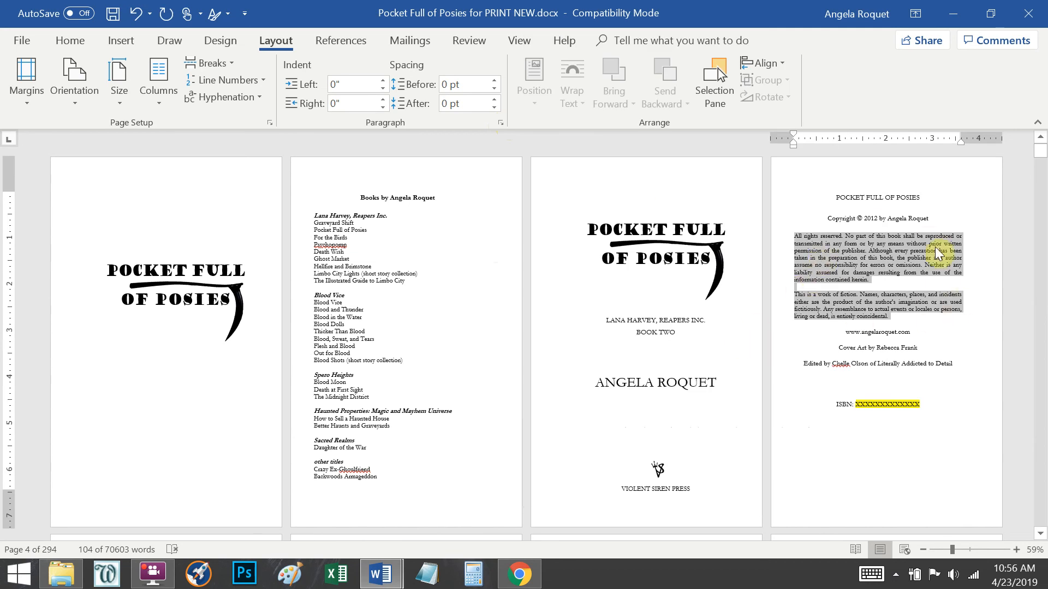
pyautogui.click(910, 252)
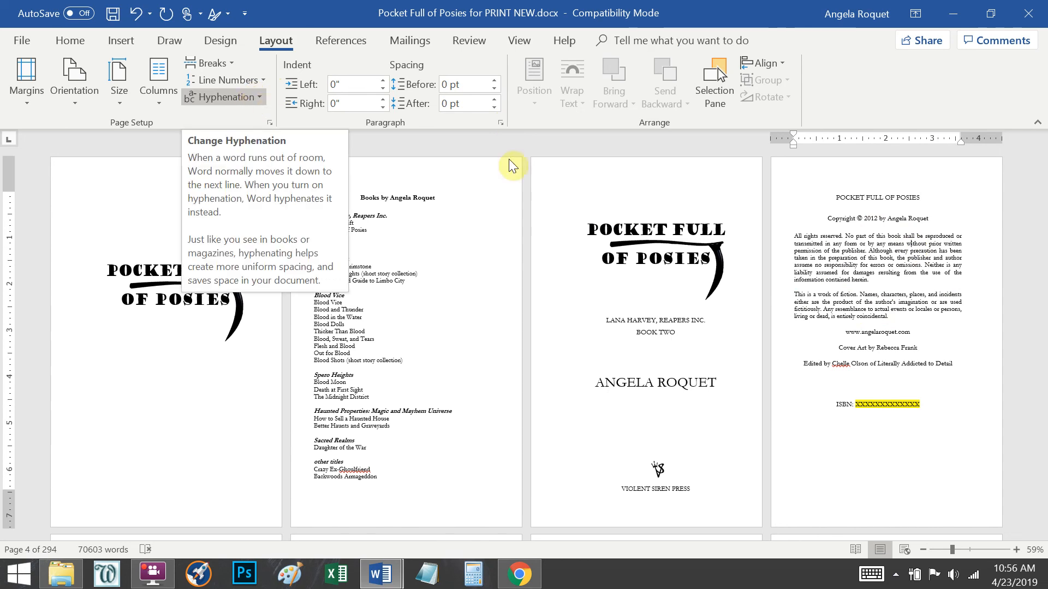
# Step: Examine the front matter and the hyphenated text and footers of the opening chapters
pyautogui.scroll(-2, 585, 378)
pyautogui.scroll(-8, 585, 378)
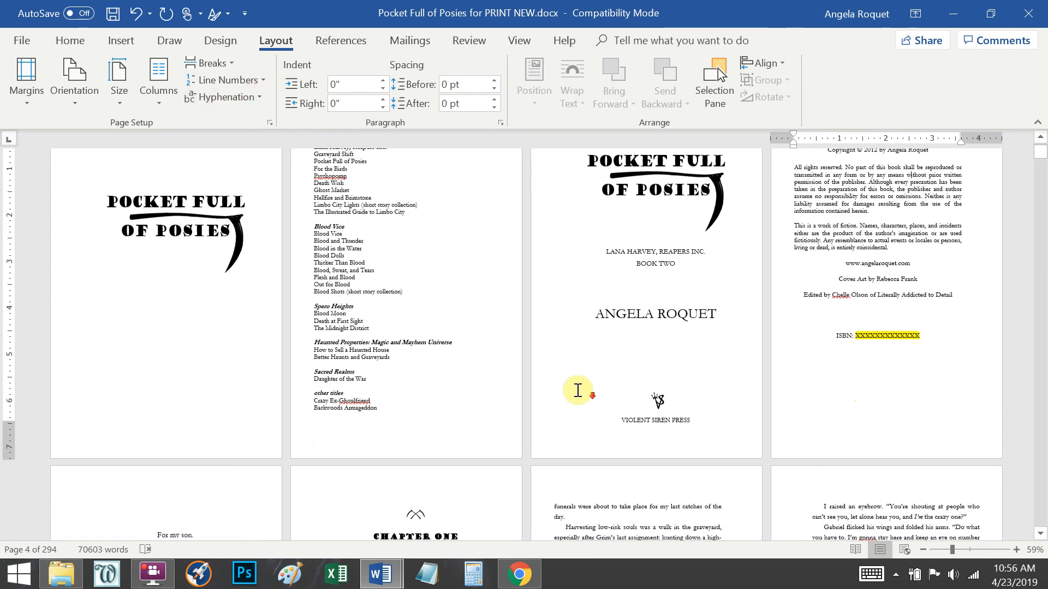
pyautogui.scroll(-4, 576, 374)
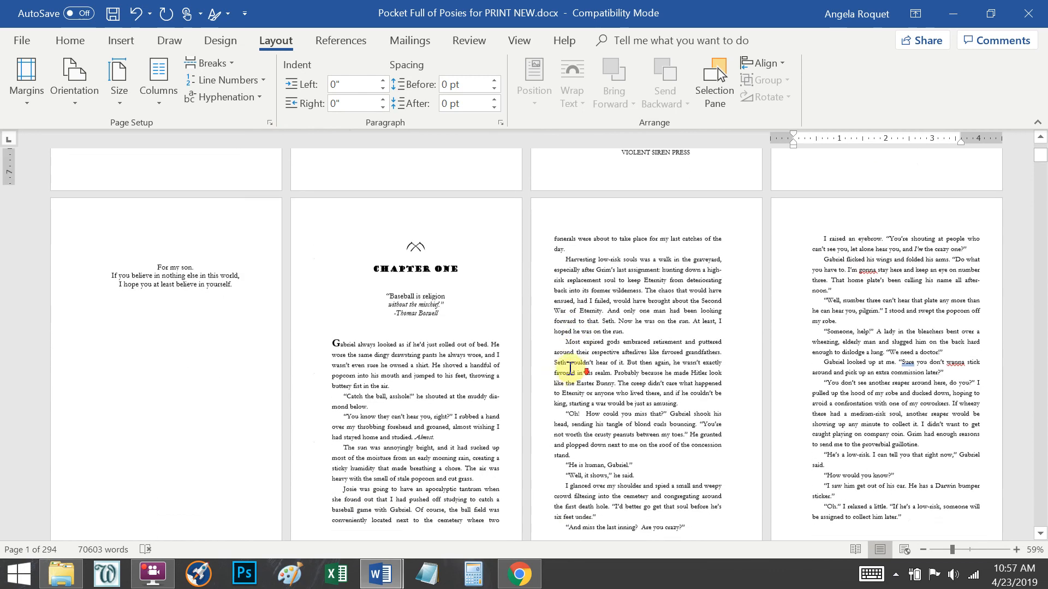
pyautogui.scroll(-7, 550, 355)
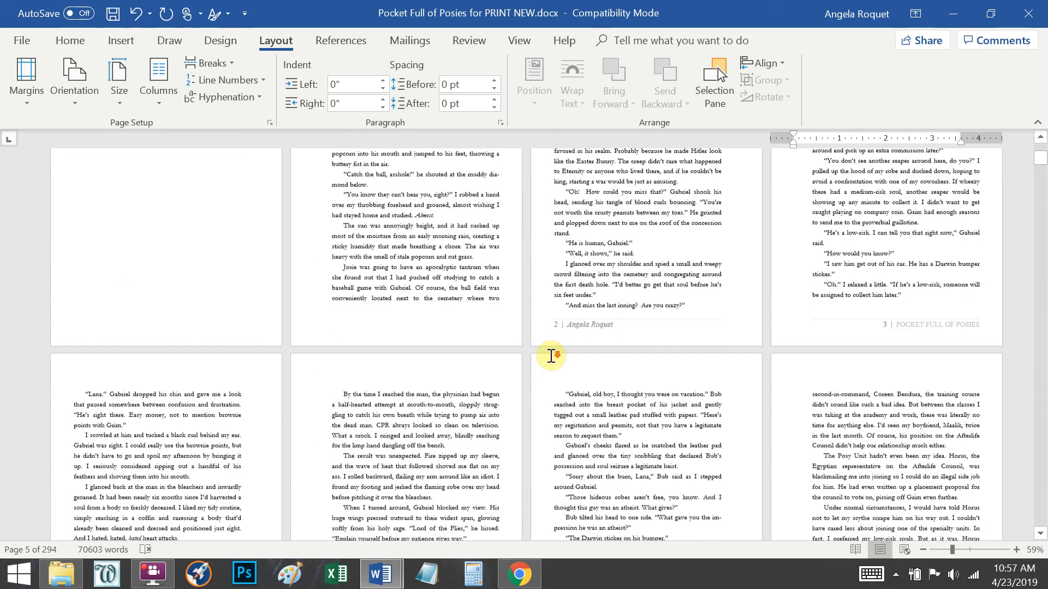
pyautogui.scroll(16, 551, 376)
pyautogui.scroll(5, 589, 374)
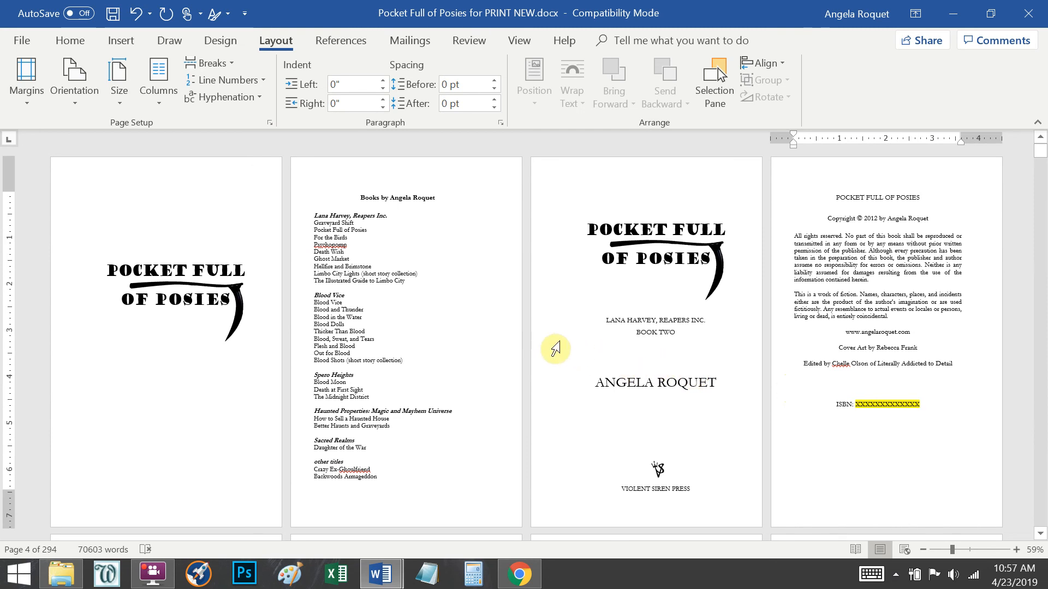
pyautogui.scroll(-6, 386, 360)
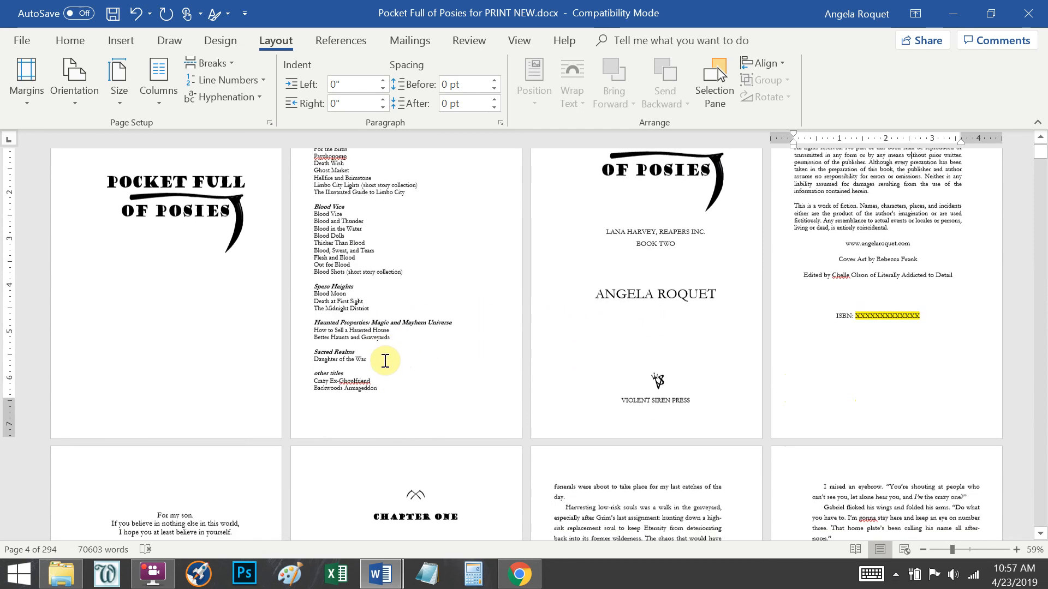
pyautogui.scroll(-7, 380, 360)
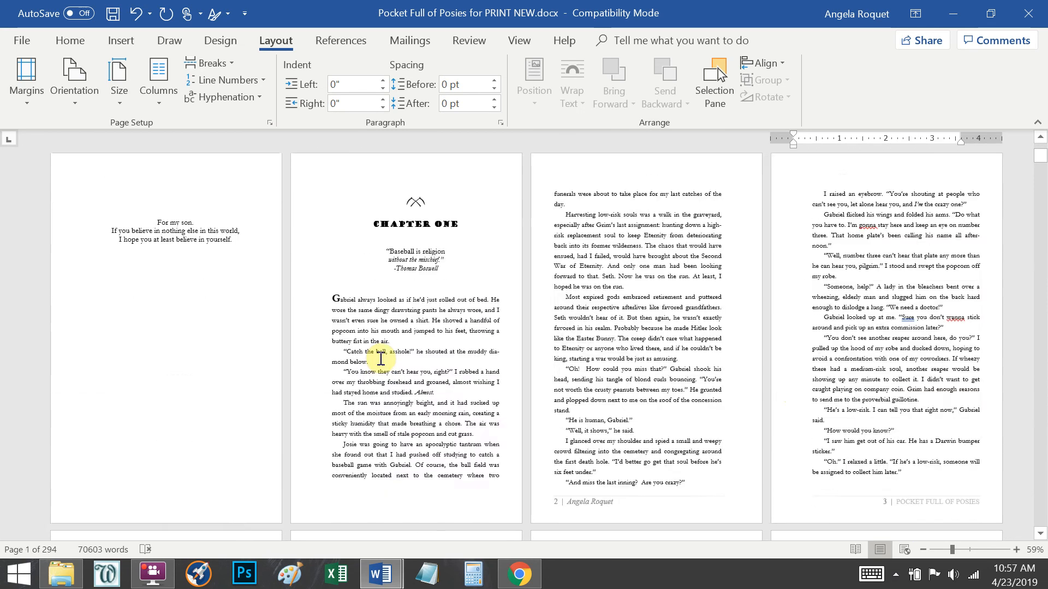
pyautogui.scroll(-4, 379, 364)
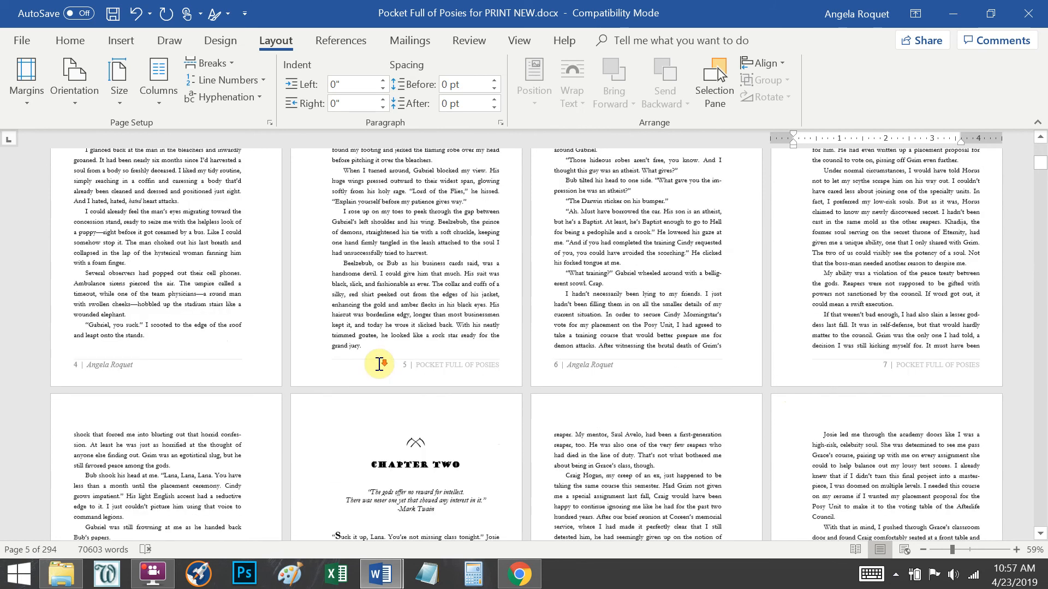
pyautogui.scroll(-2, 378, 363)
pyautogui.scroll(3, 377, 362)
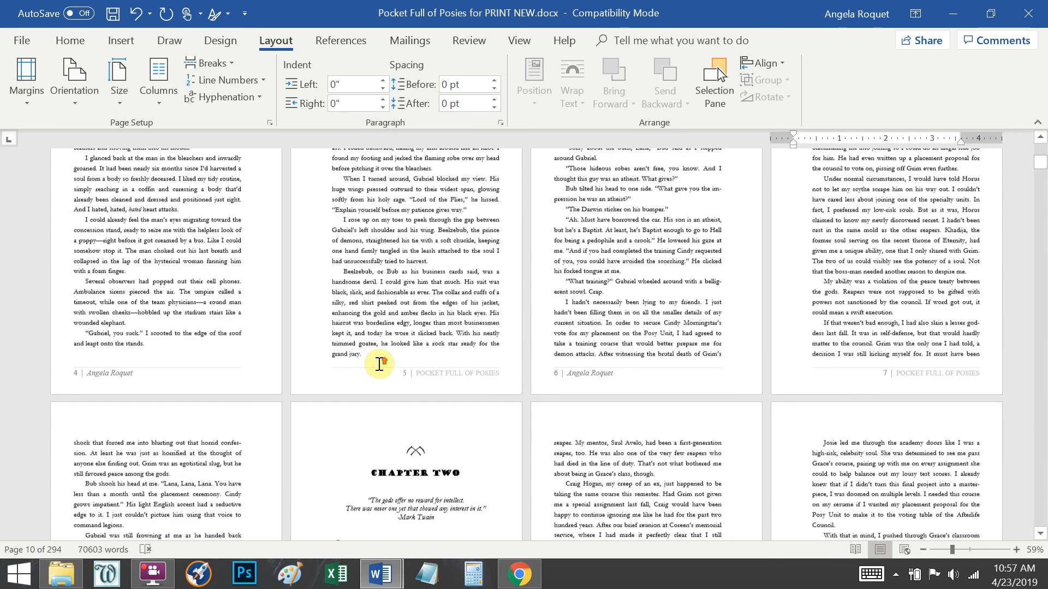